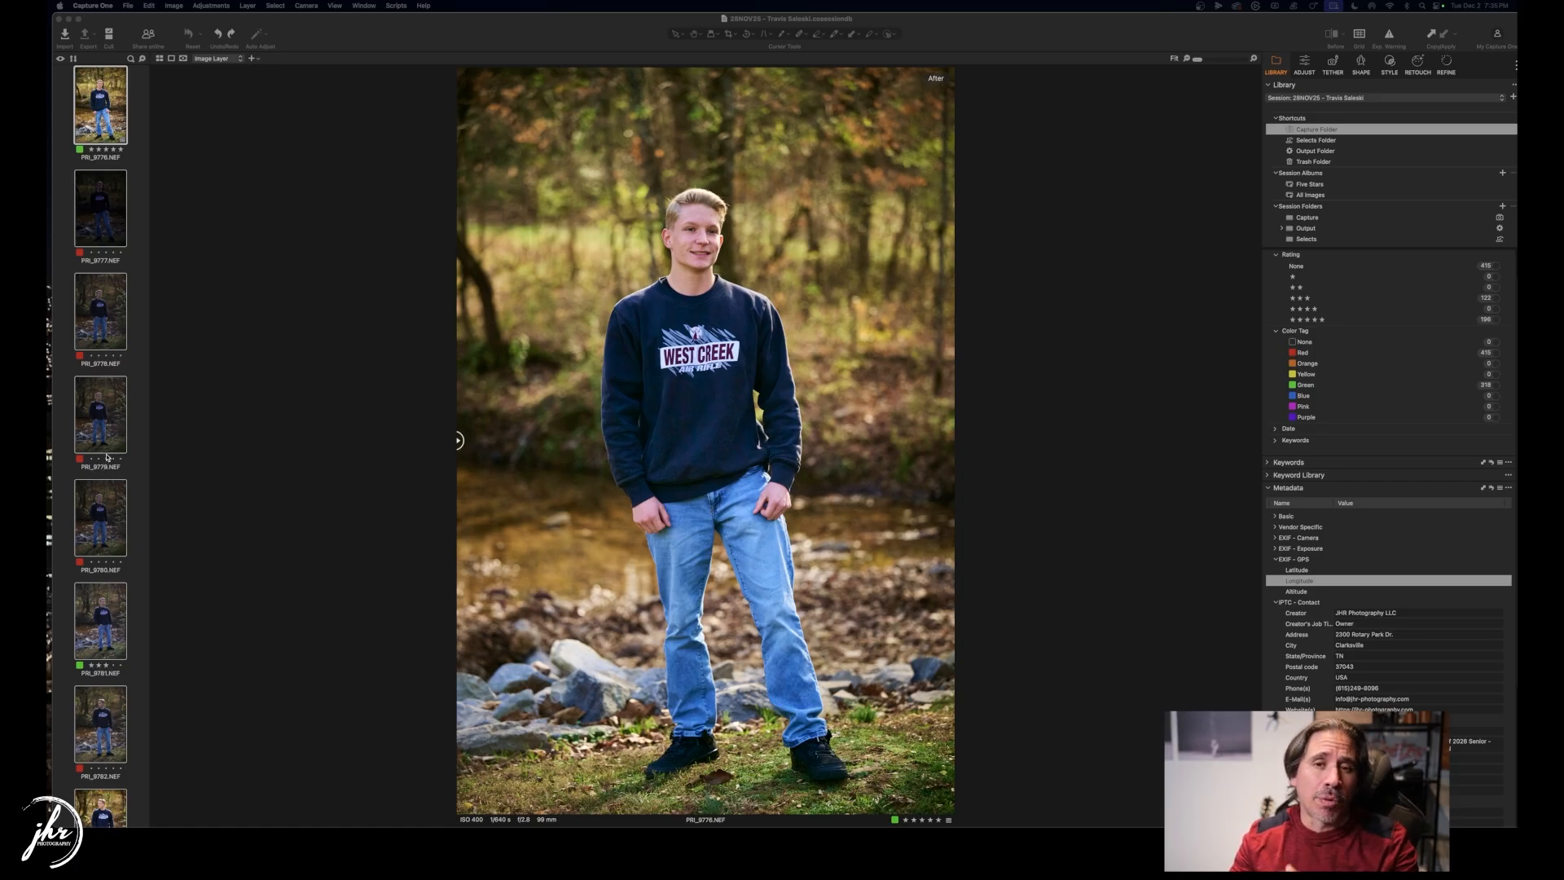
Open Batch Rename for the session's images from the first portrait's context menu.
left_click(116, 128)
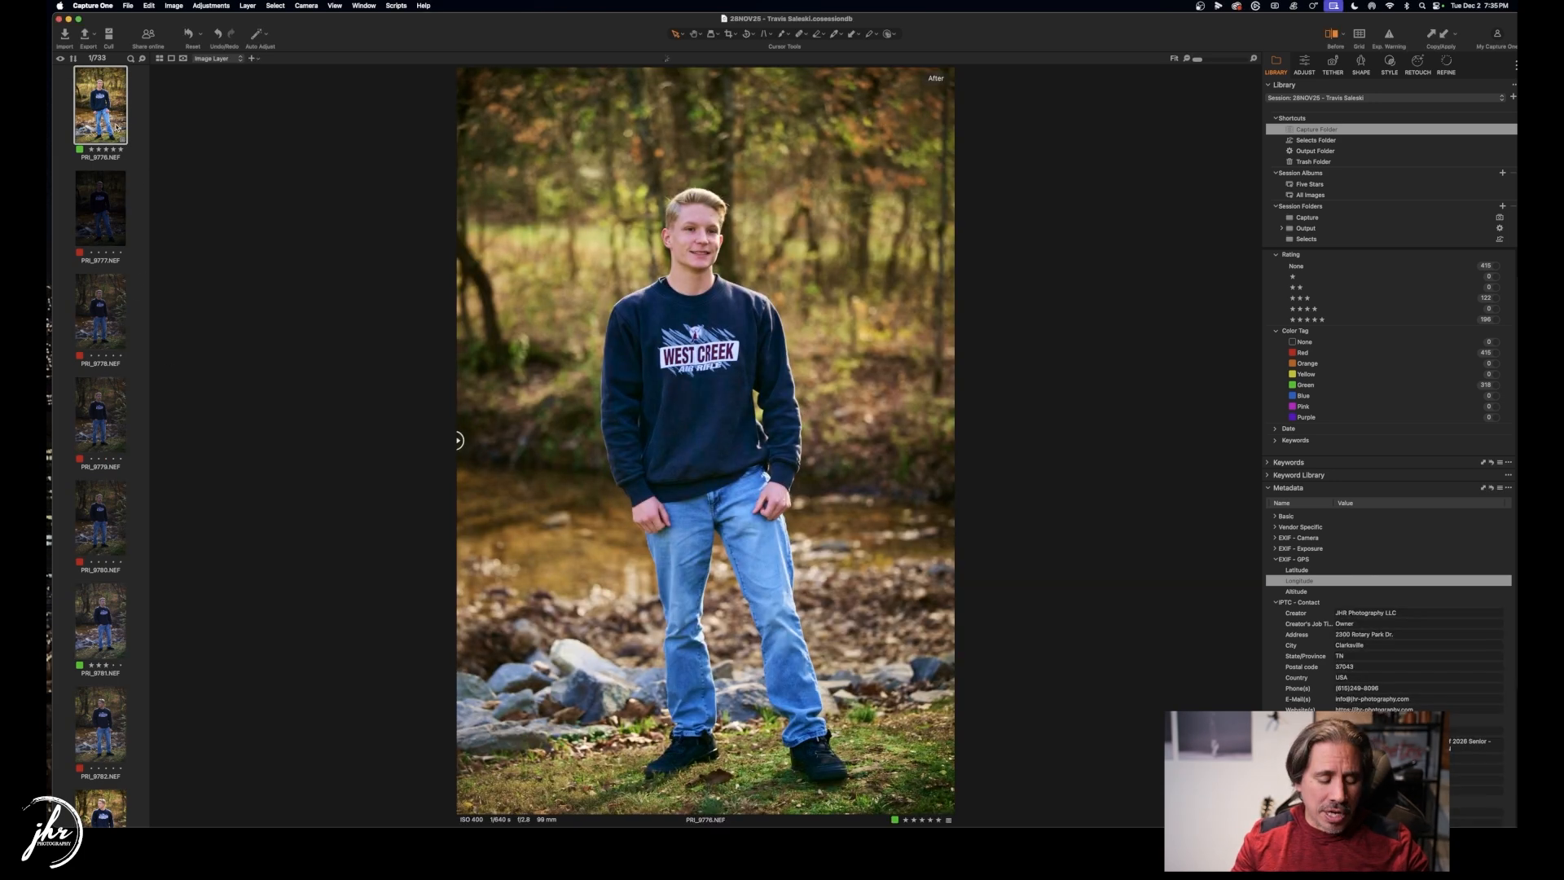
key("super+Tab")
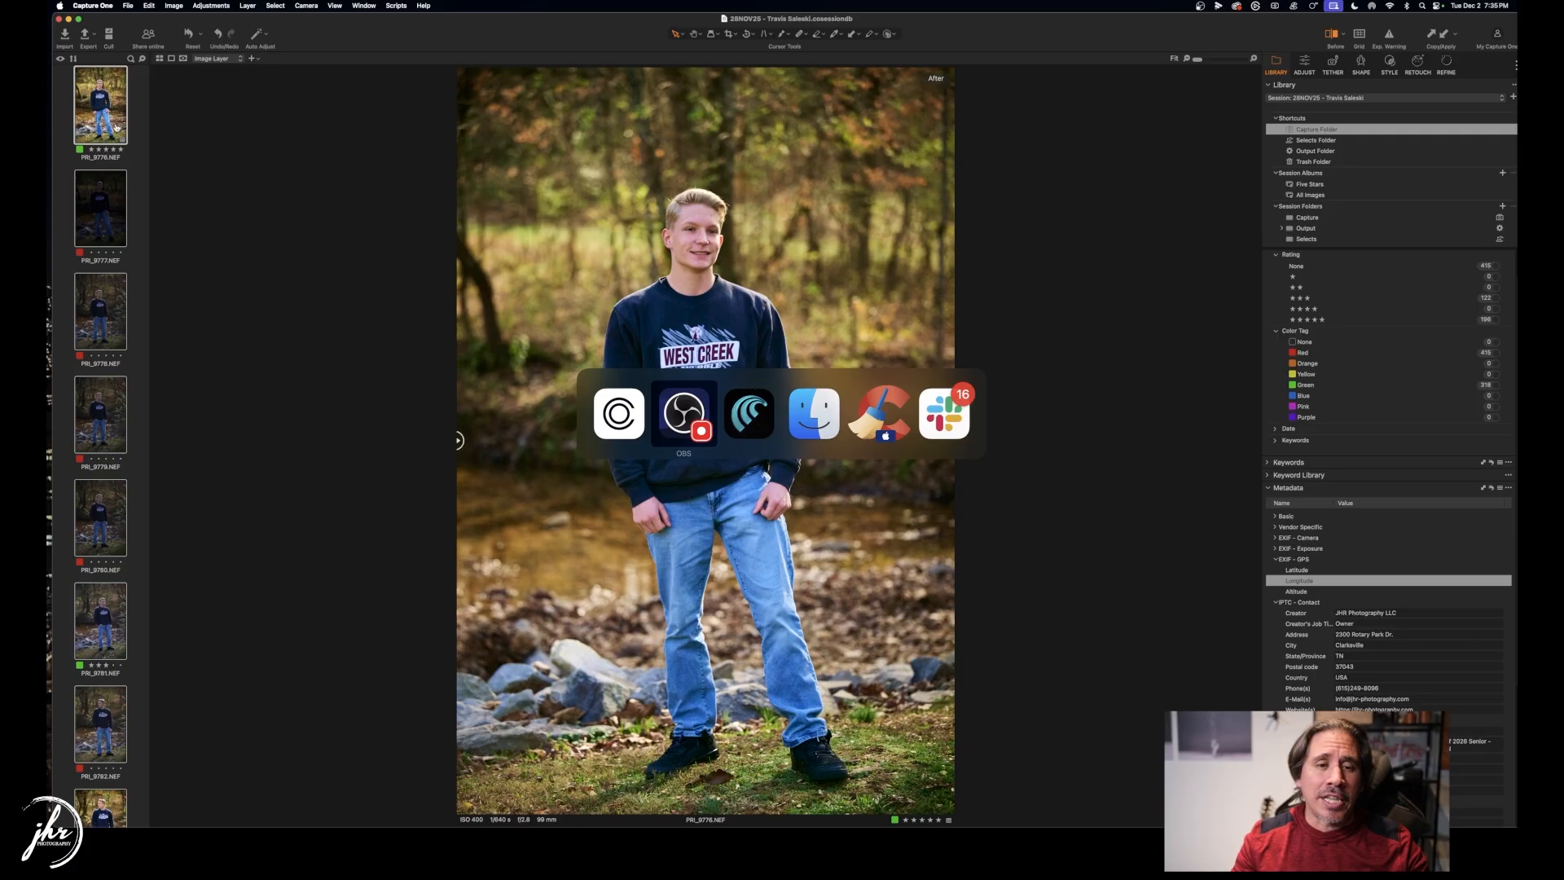
key("super+Tab")
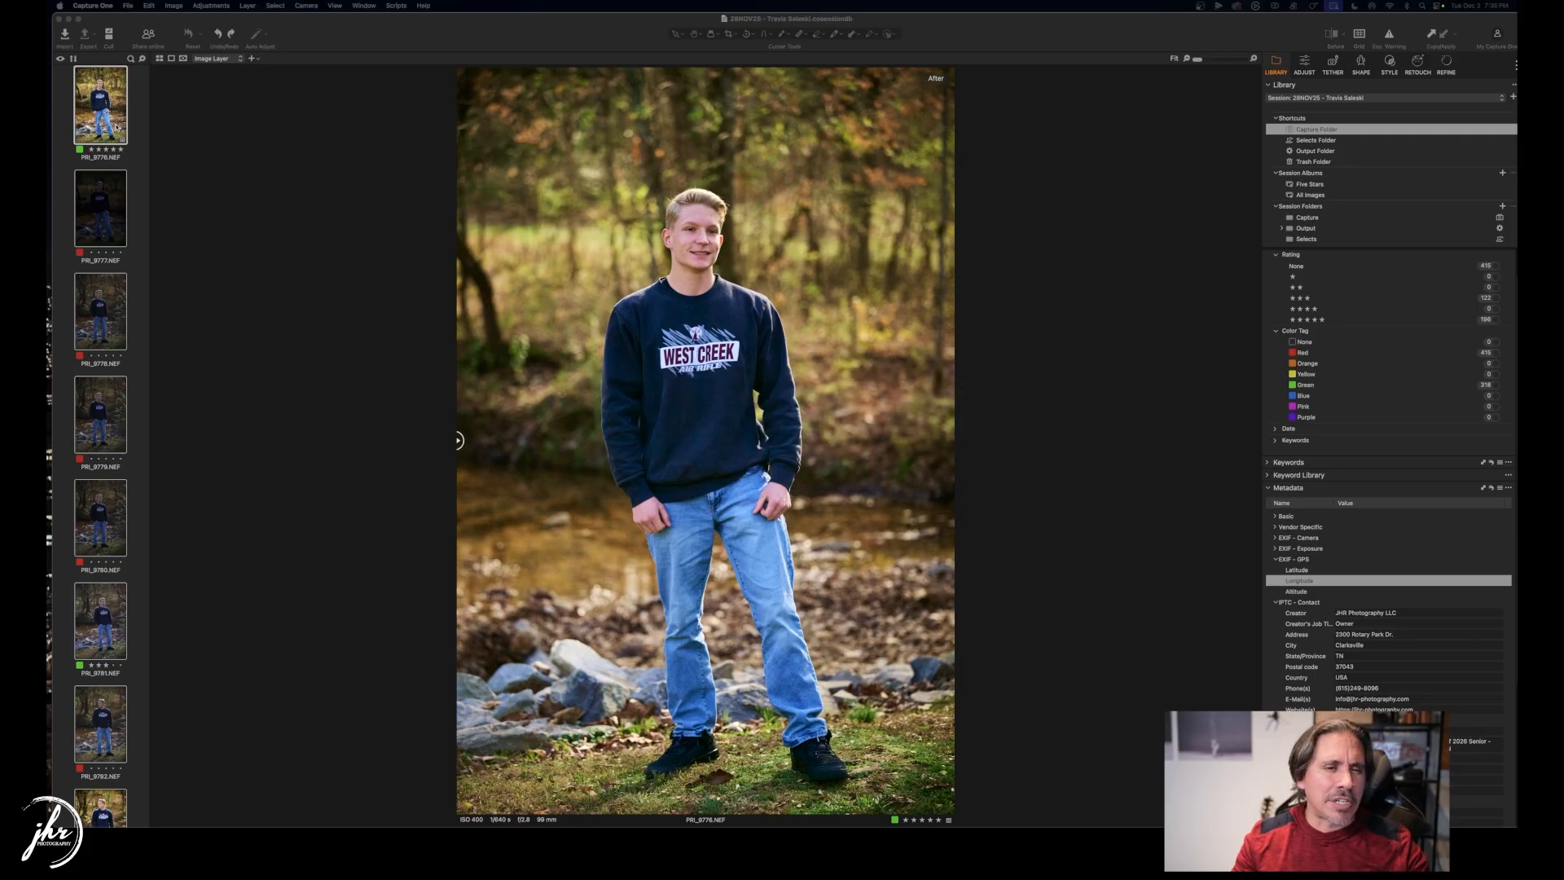
key("super+Tab")
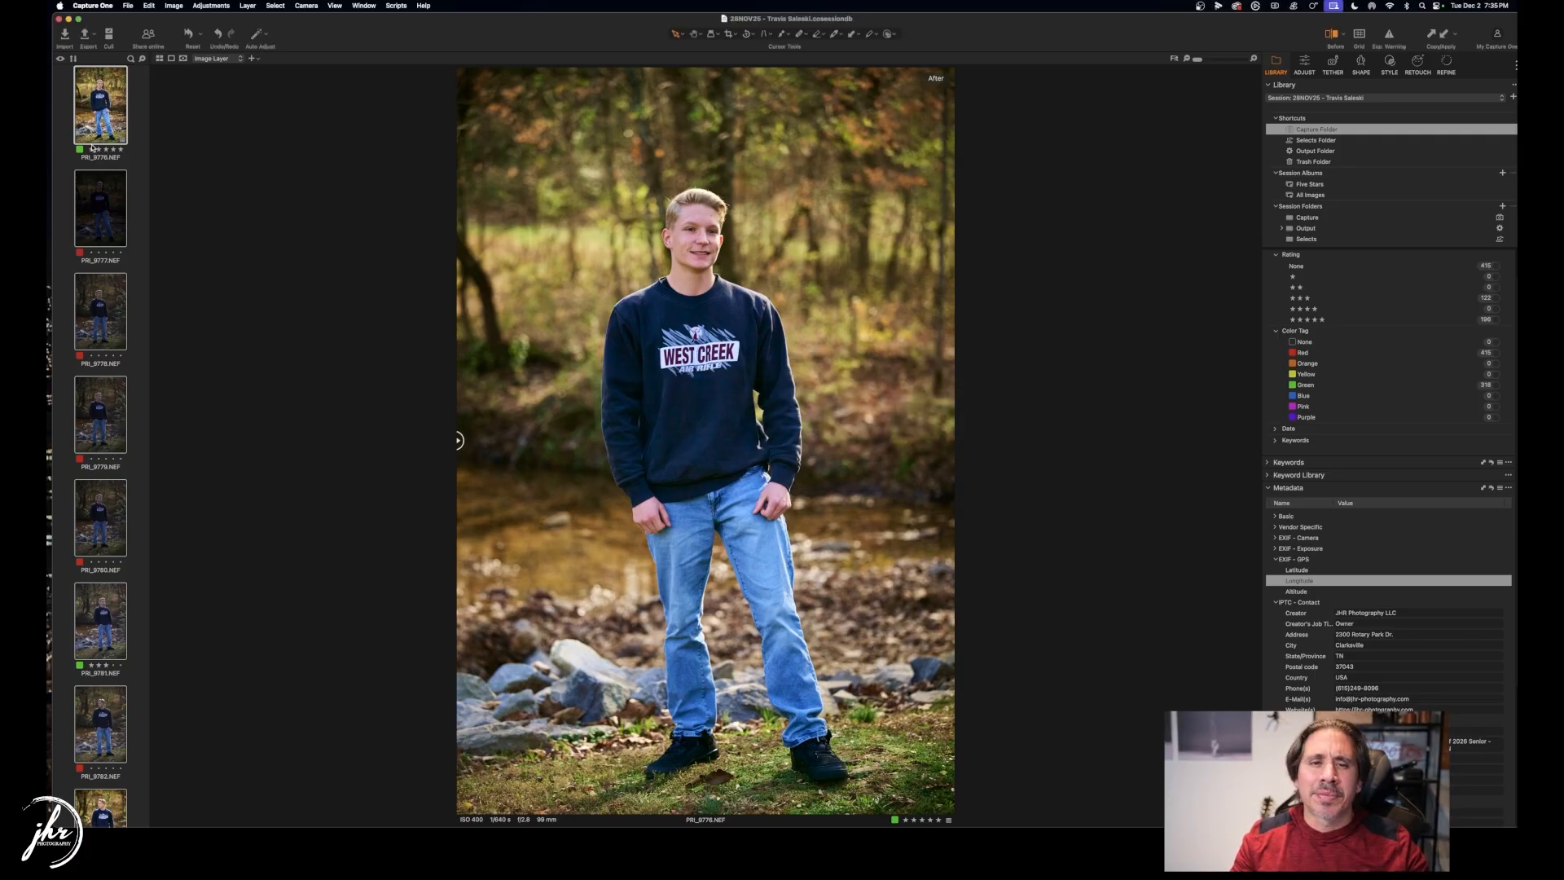
key("super+Tab")
key("super+Tab")
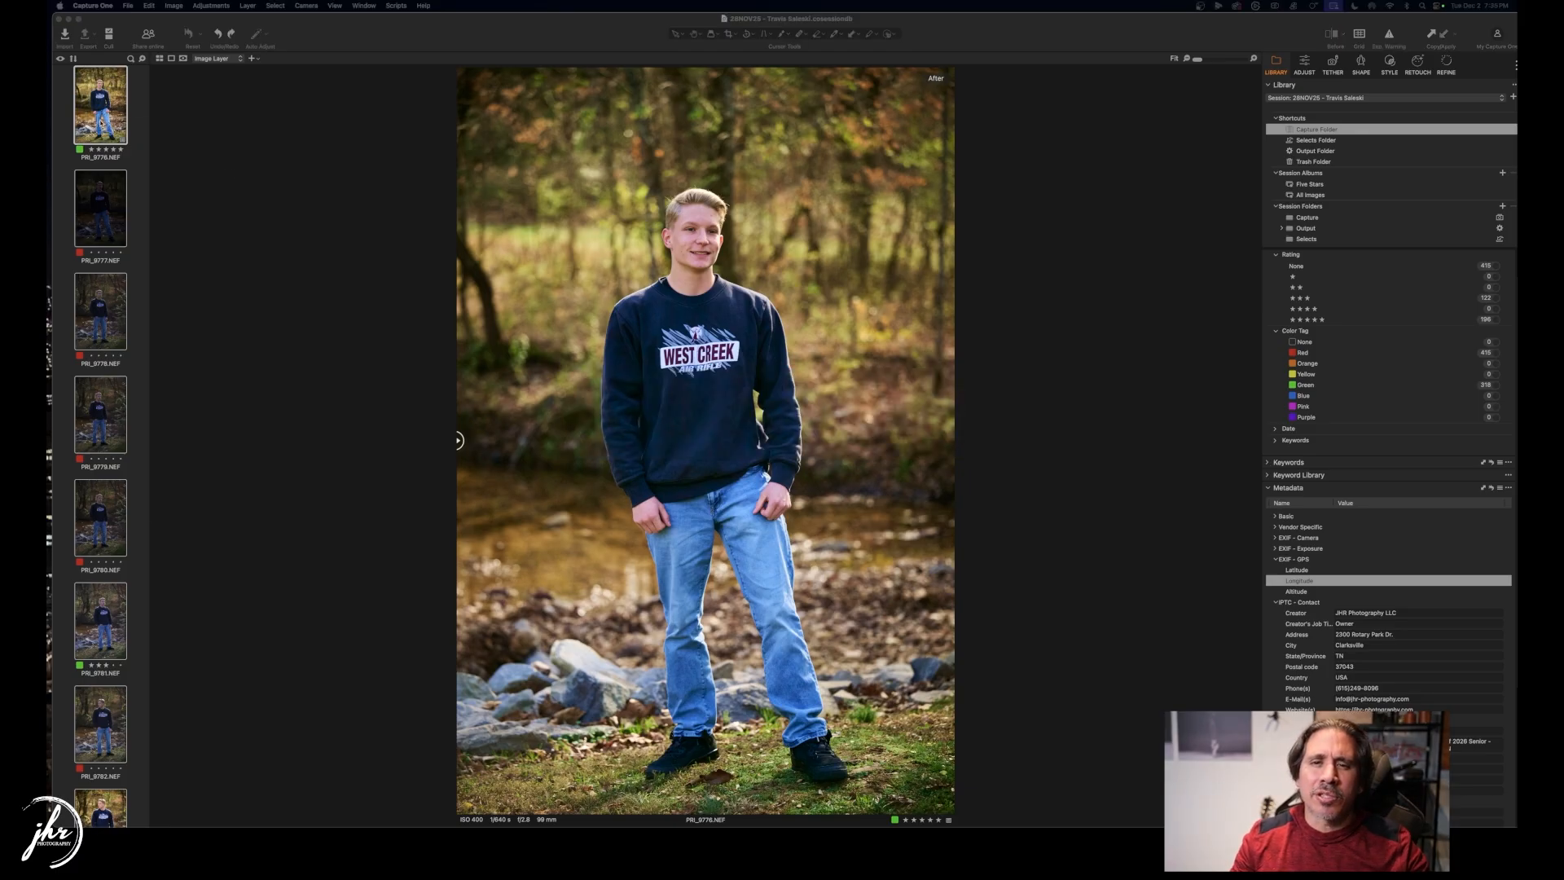
right_click(104, 120)
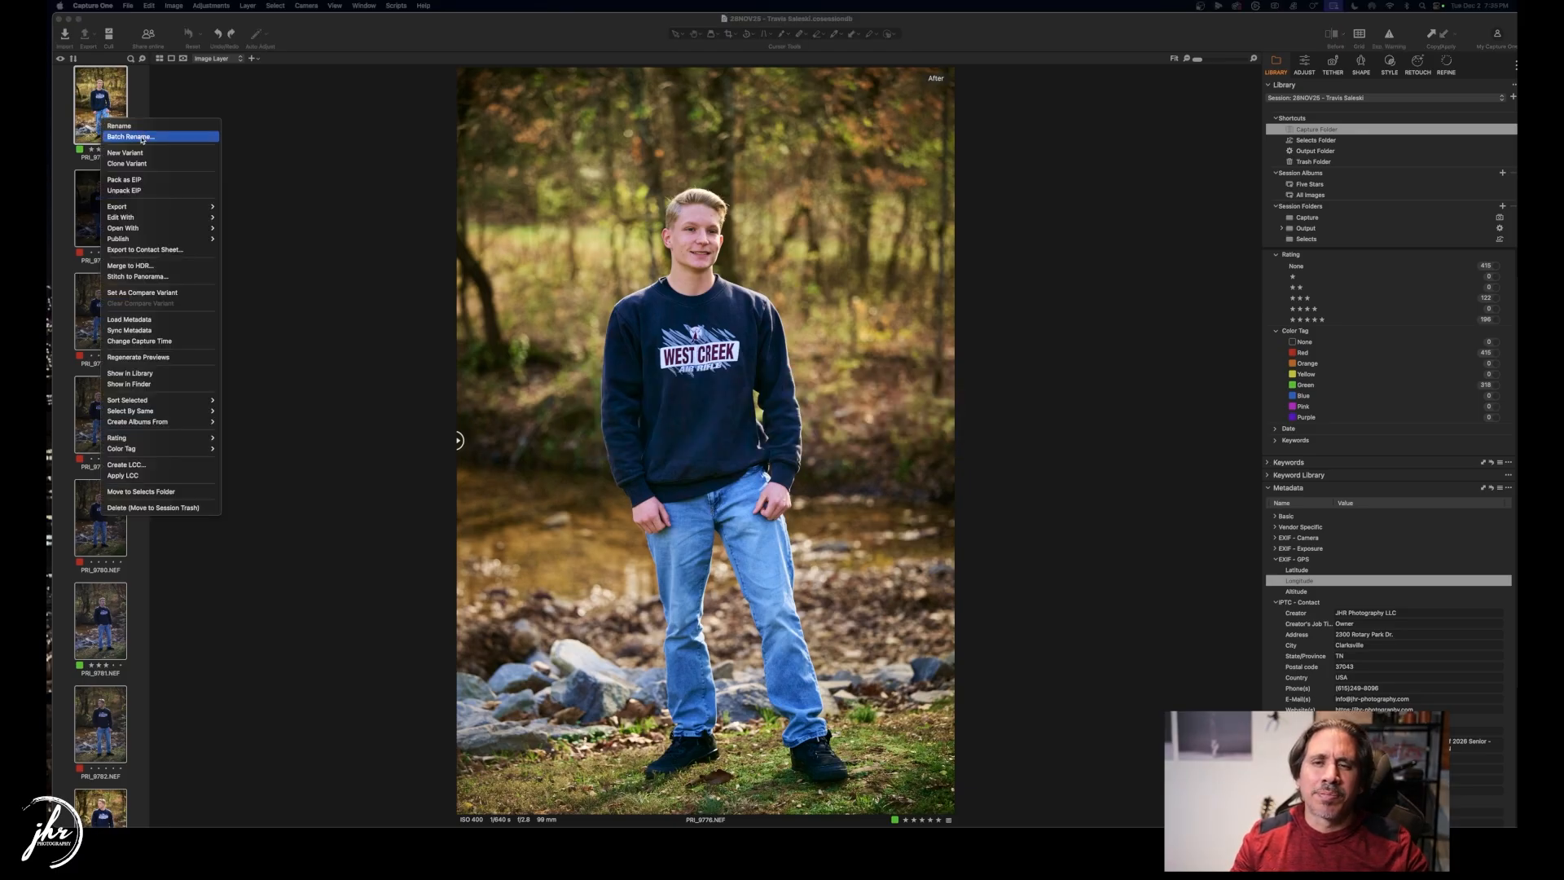
left_click(130, 136)
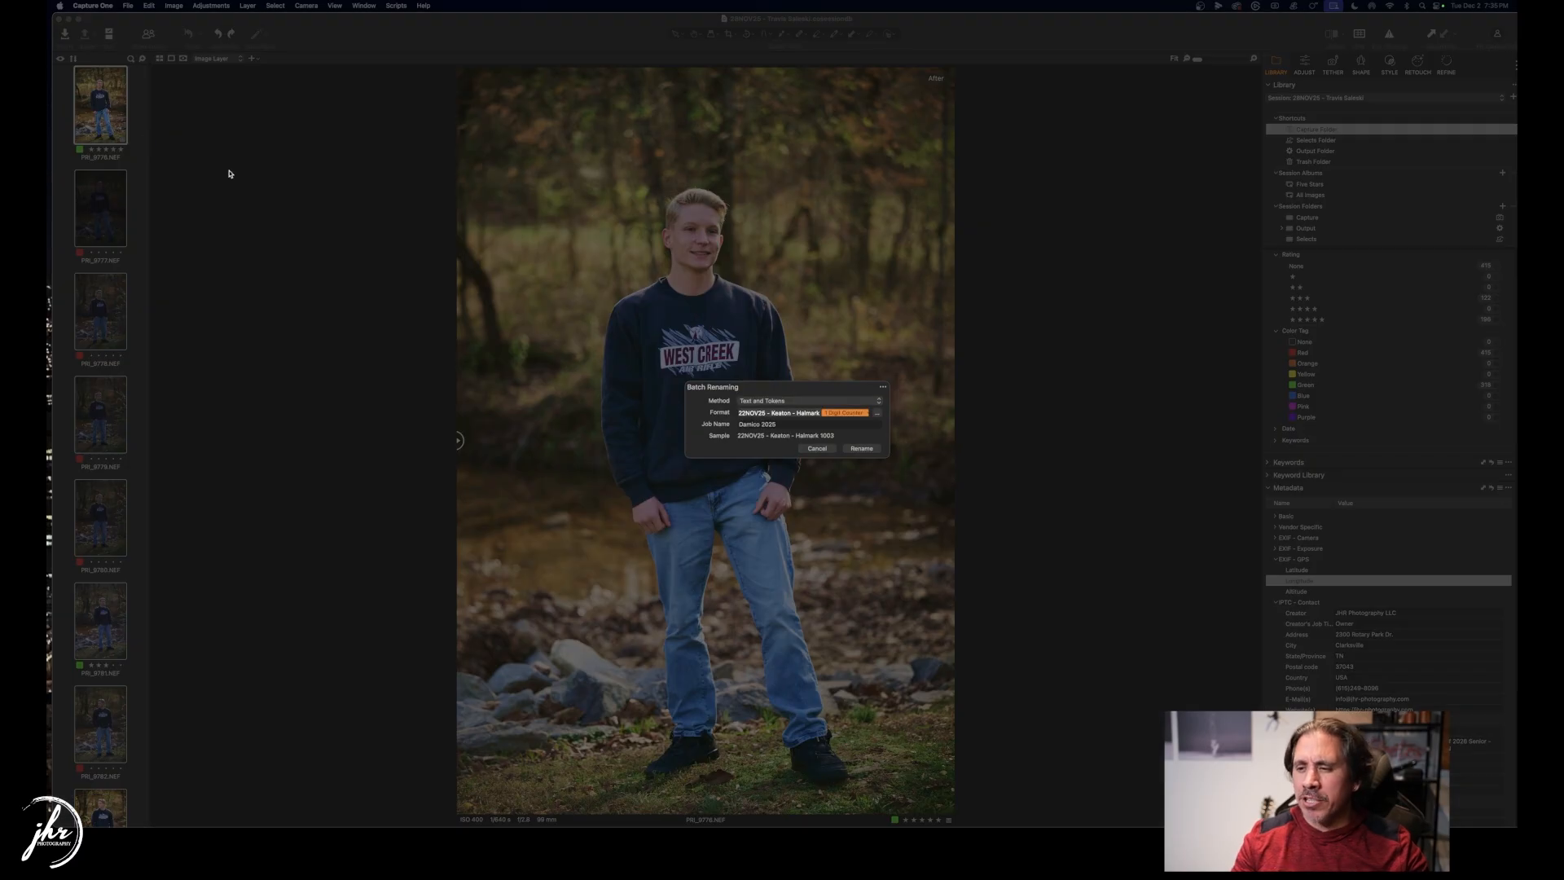
Change the rename format's date to 29NOV25 and replace the old client name with the new client's name.
left_click(782, 413)
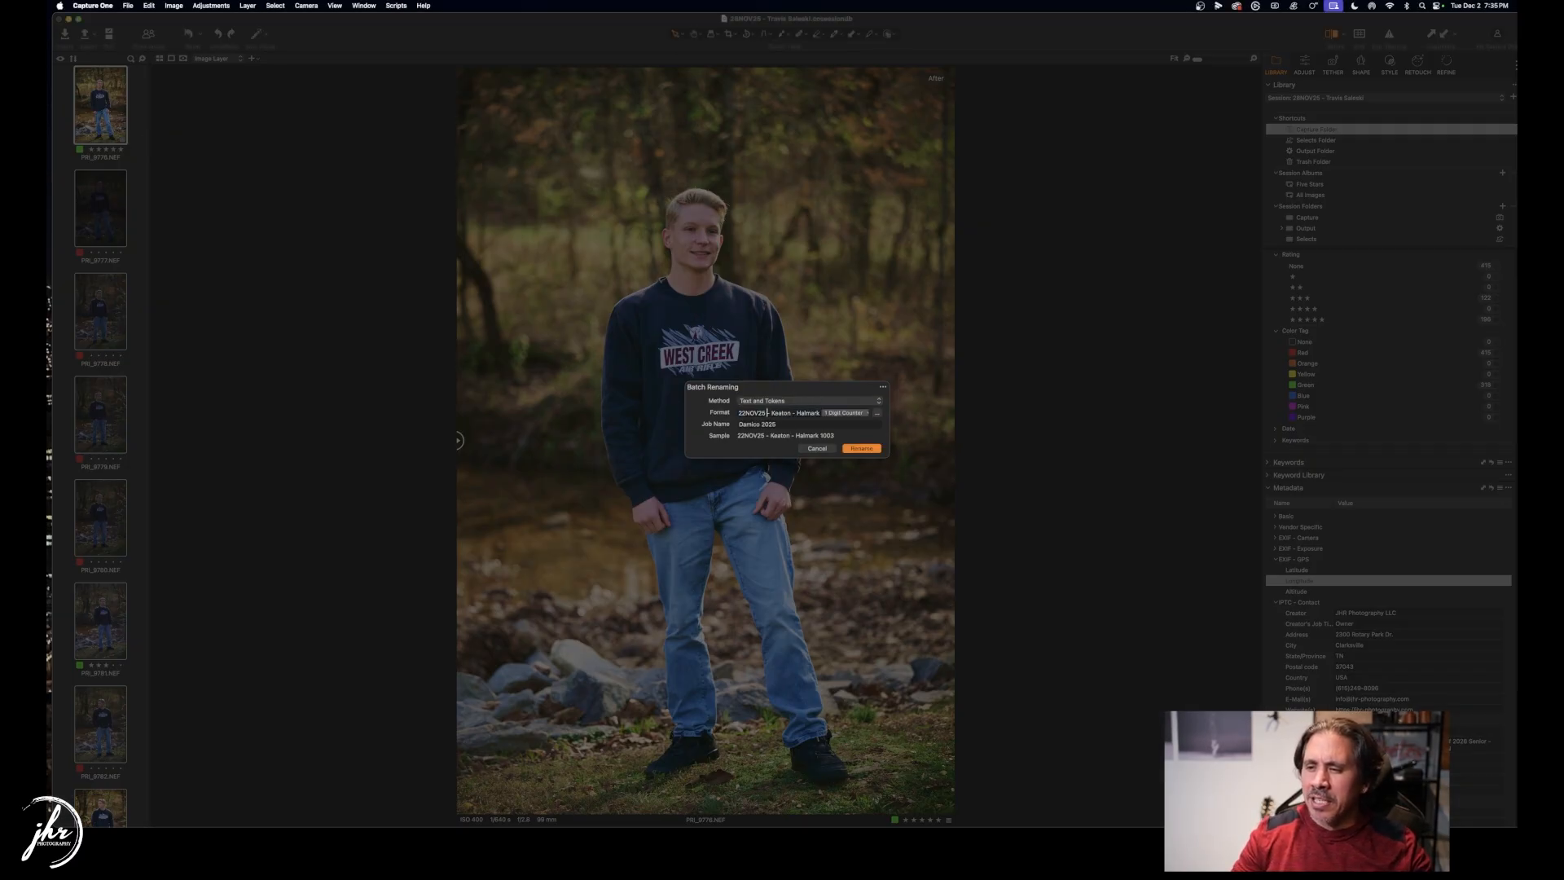
key("BackSpace")
type("9")
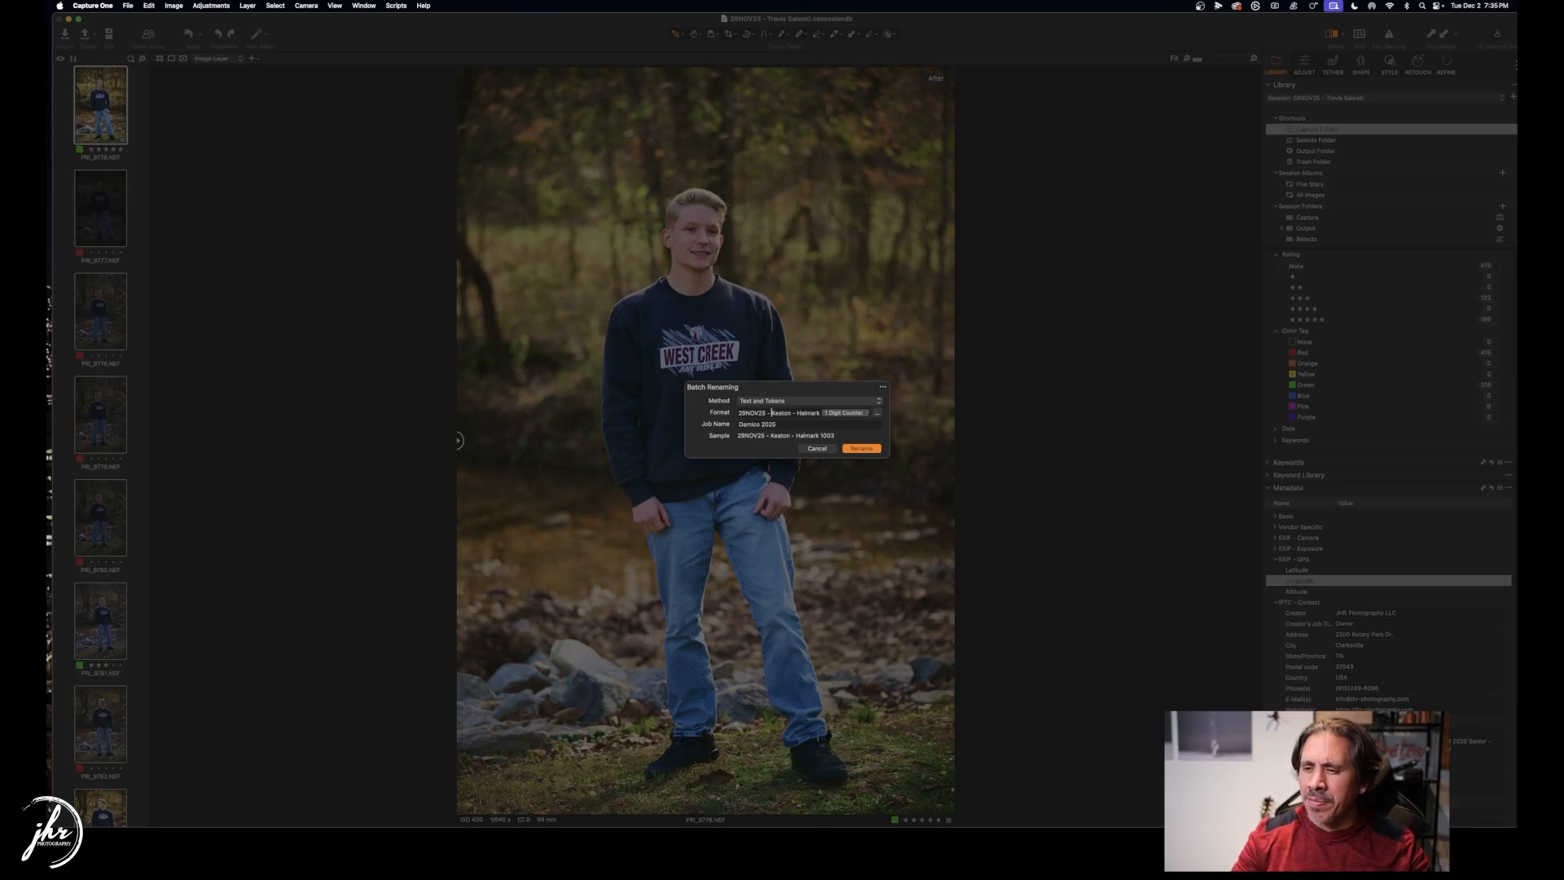
key("BackSpace")
key("BackSpace")
key("BackSpace")
key("BackSpace")
key("BackSpace")
key("BackSpace")
key("BackSpace")
key("BackSpace")
key("Delete")
key("Delete")
key("Delete")
key("Delete")
key("Delete")
key("Delete")
key("Delete")
key("Delete")
key("Delete")
key("Delete")
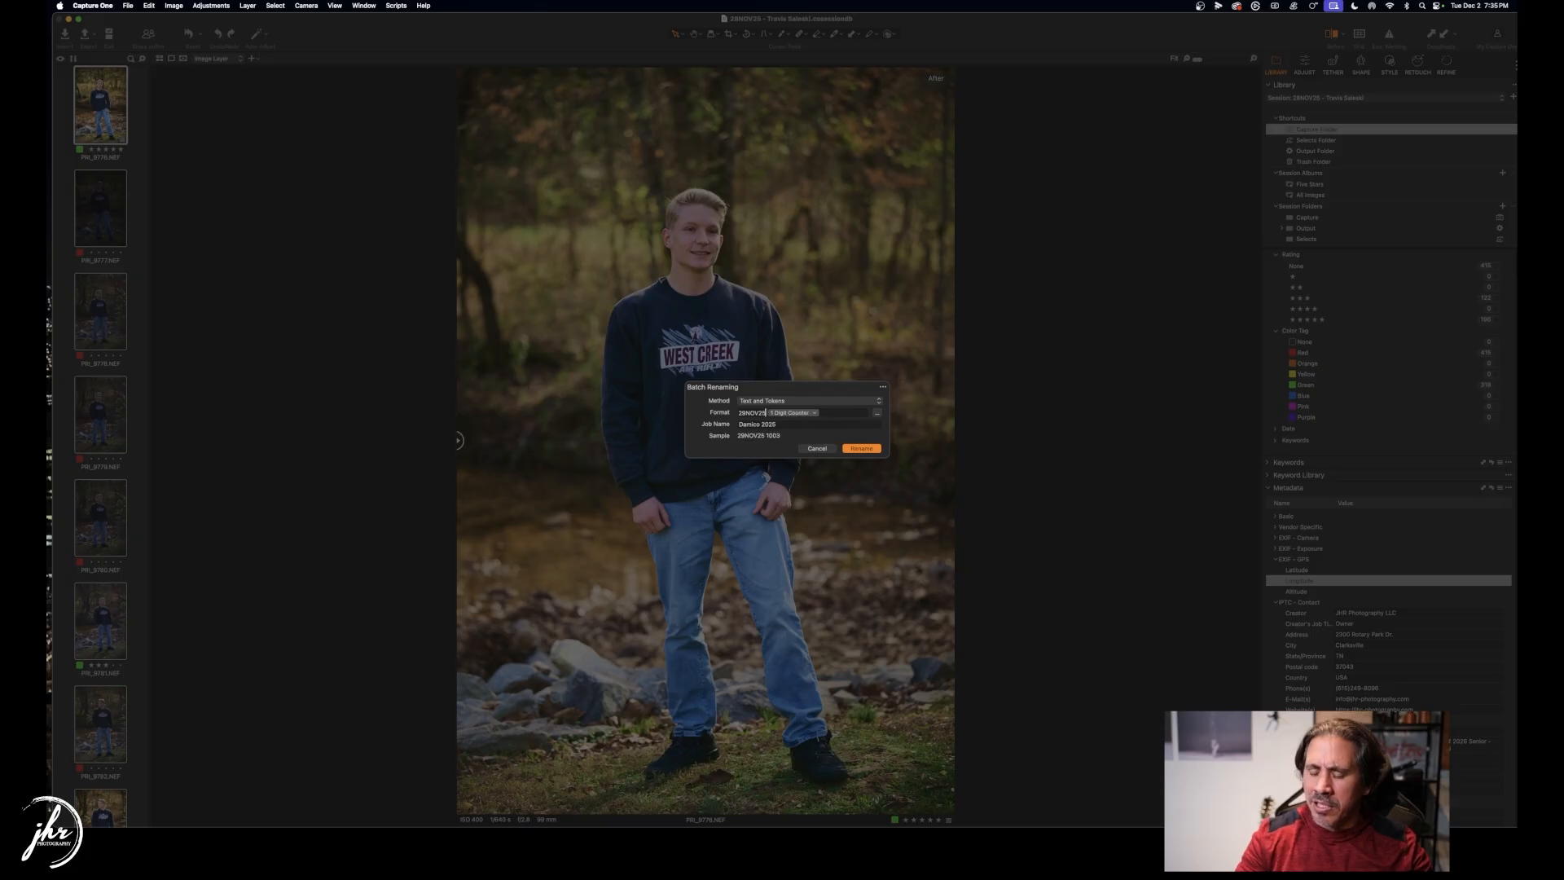
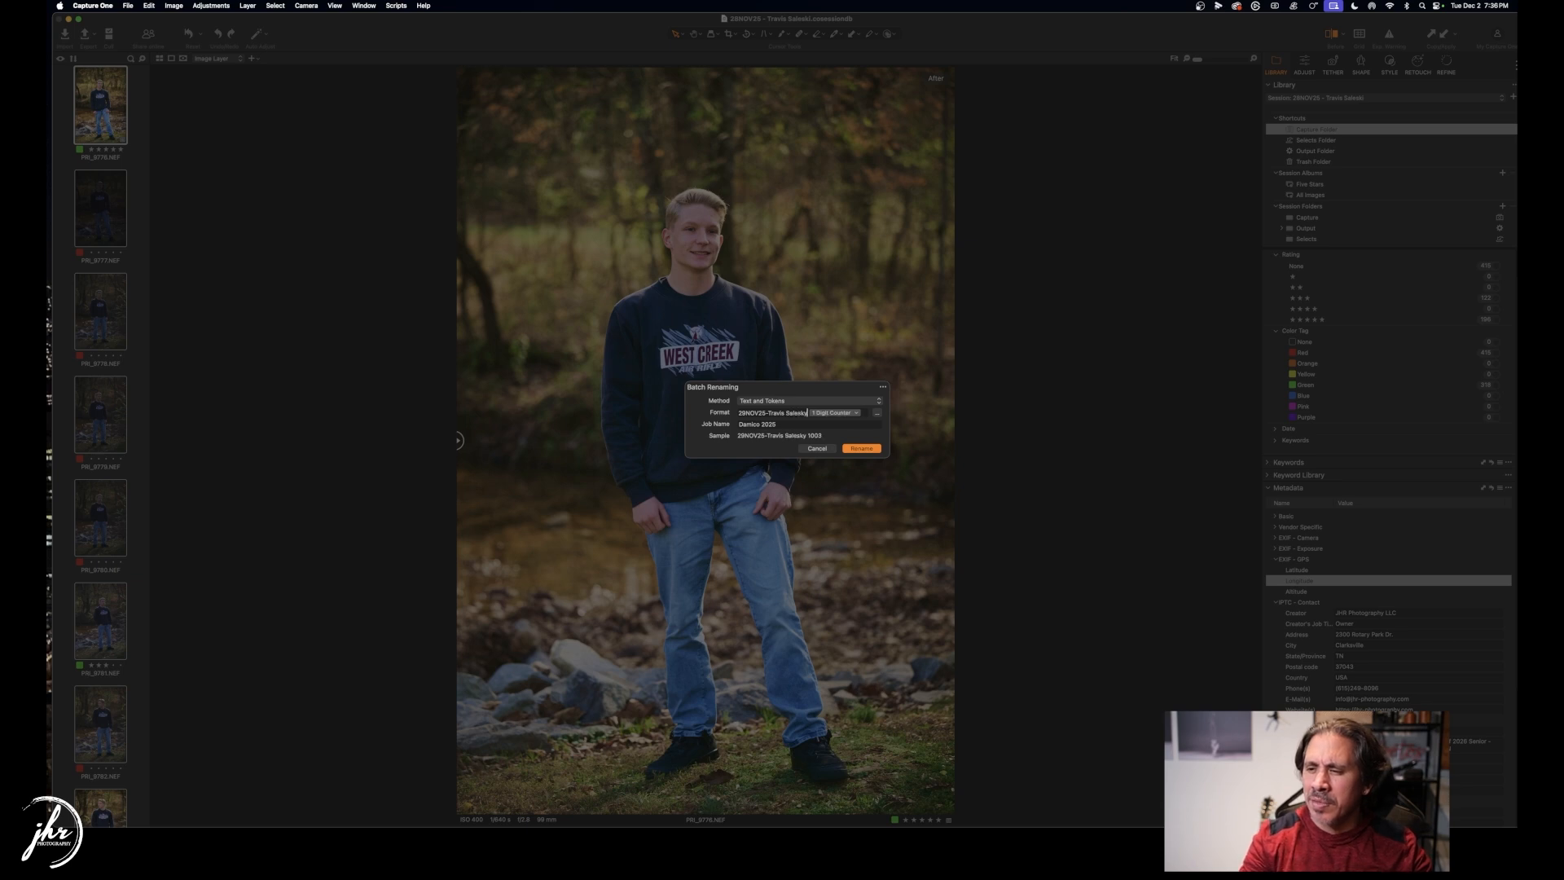
Set the rename counter to start at 1001.
left_click(885, 388)
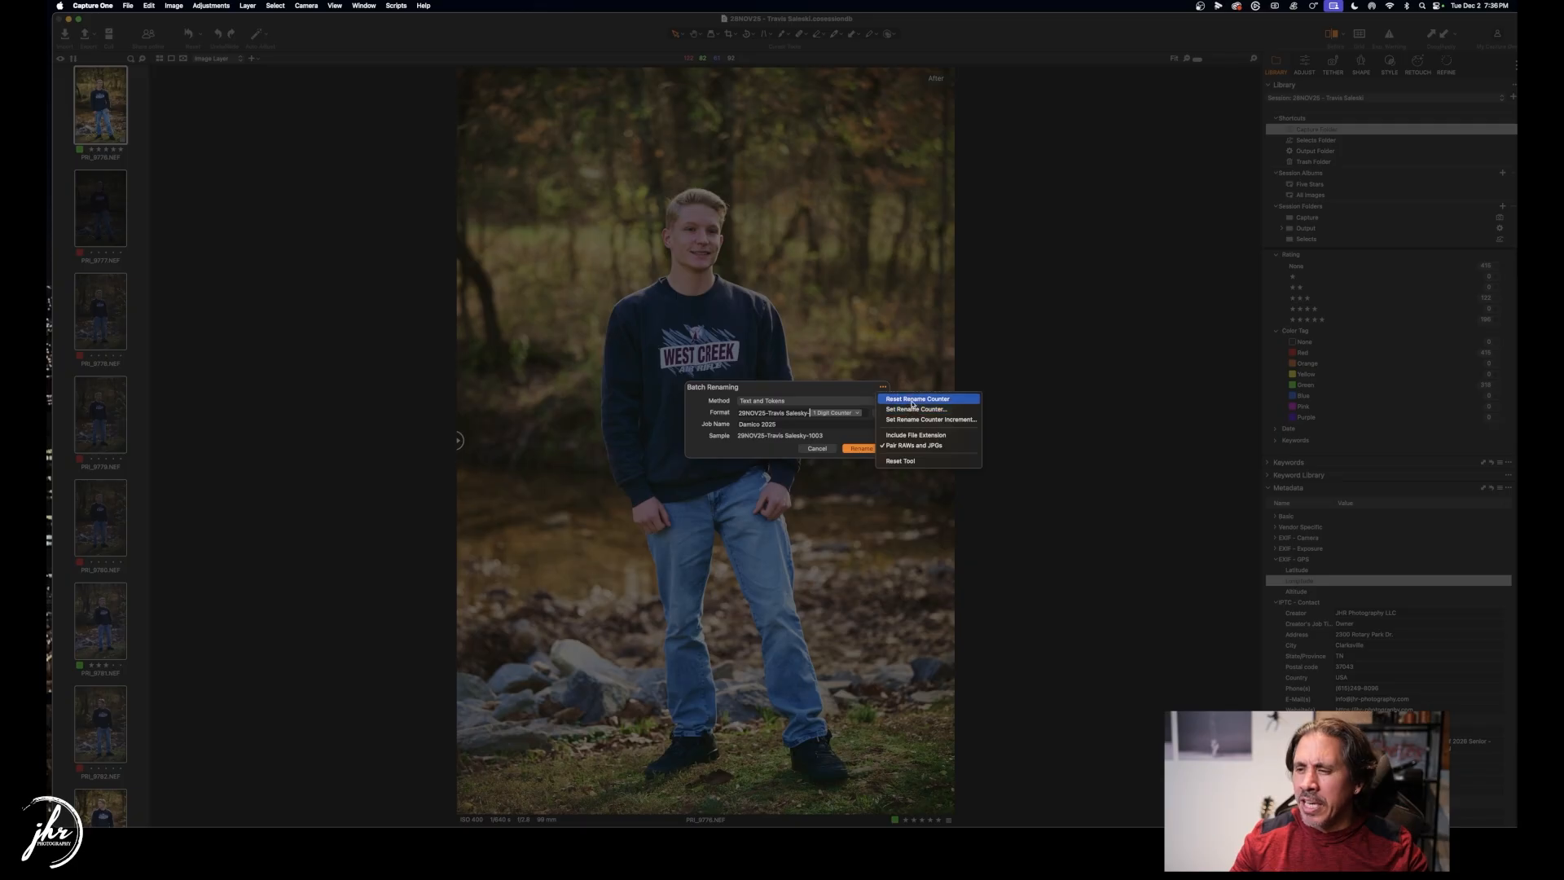
left_click(915, 409)
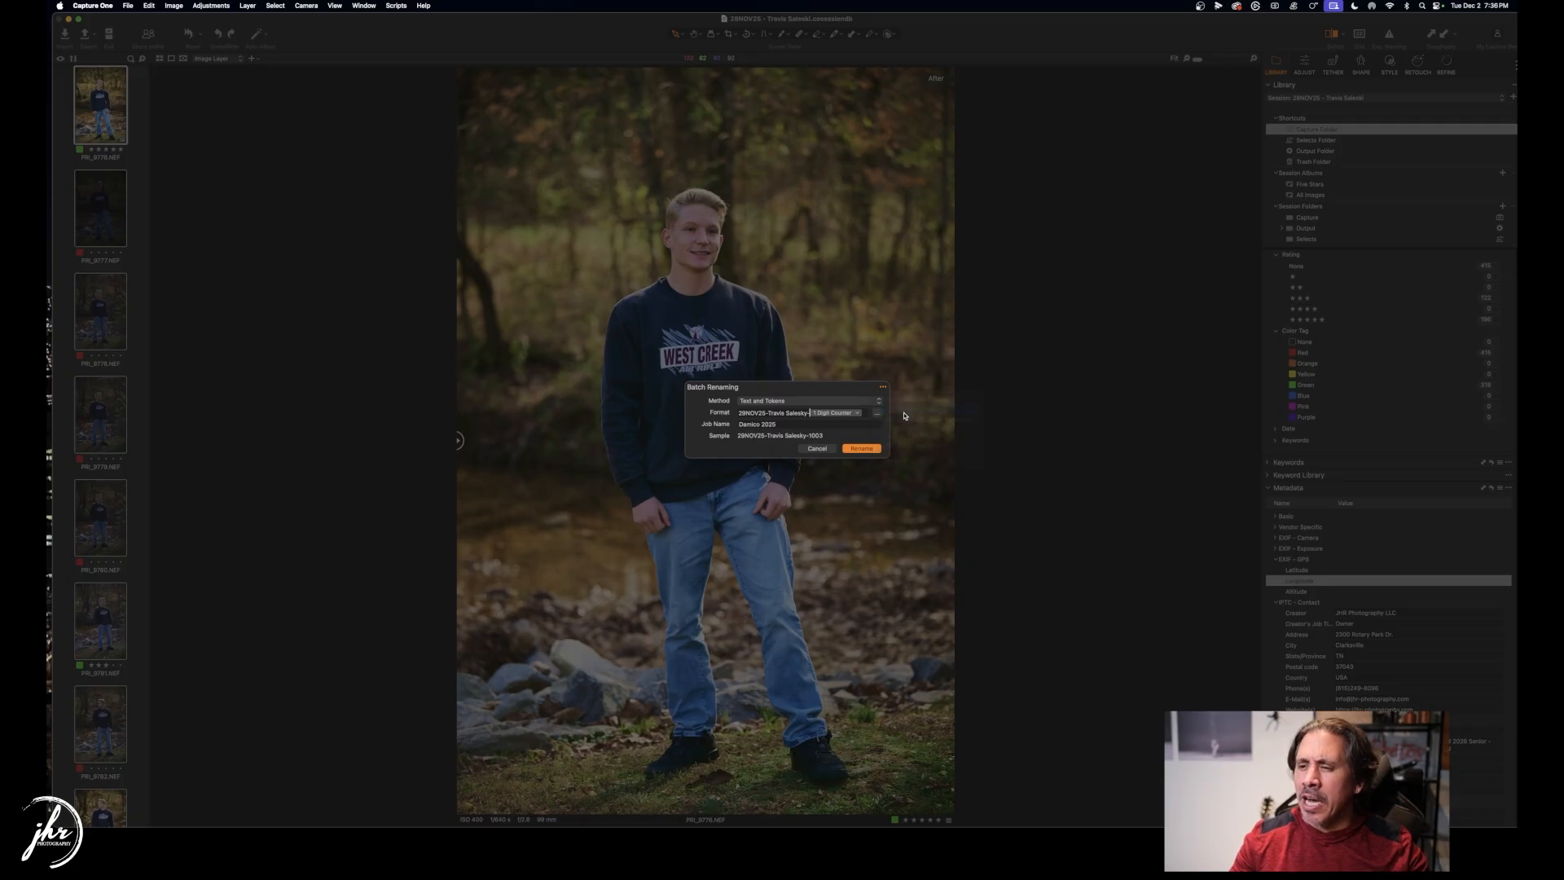
type("1001")
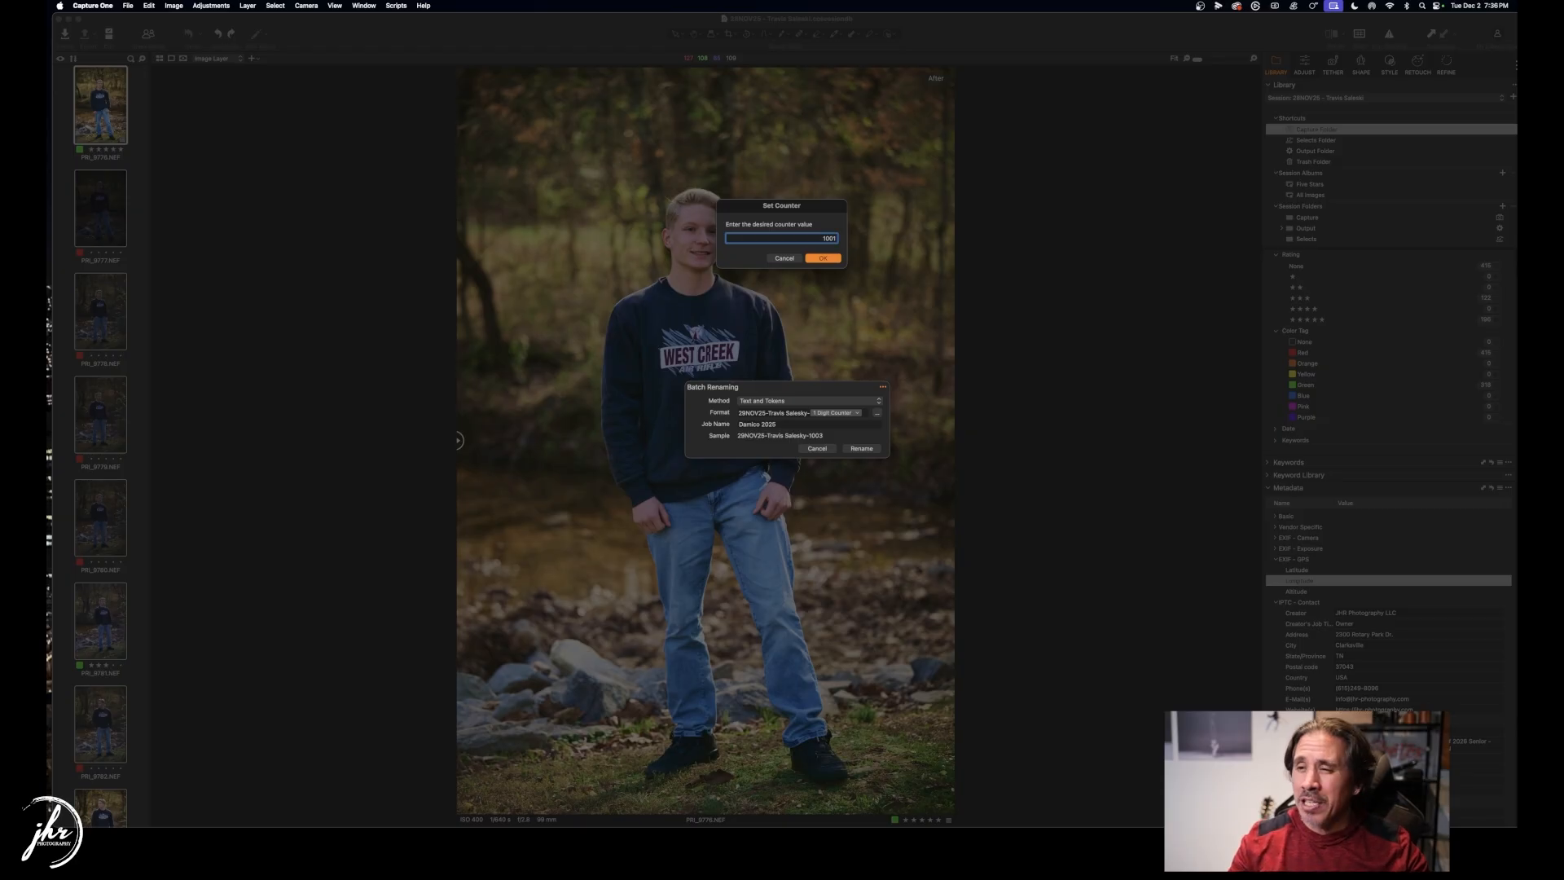
left_click(819, 259)
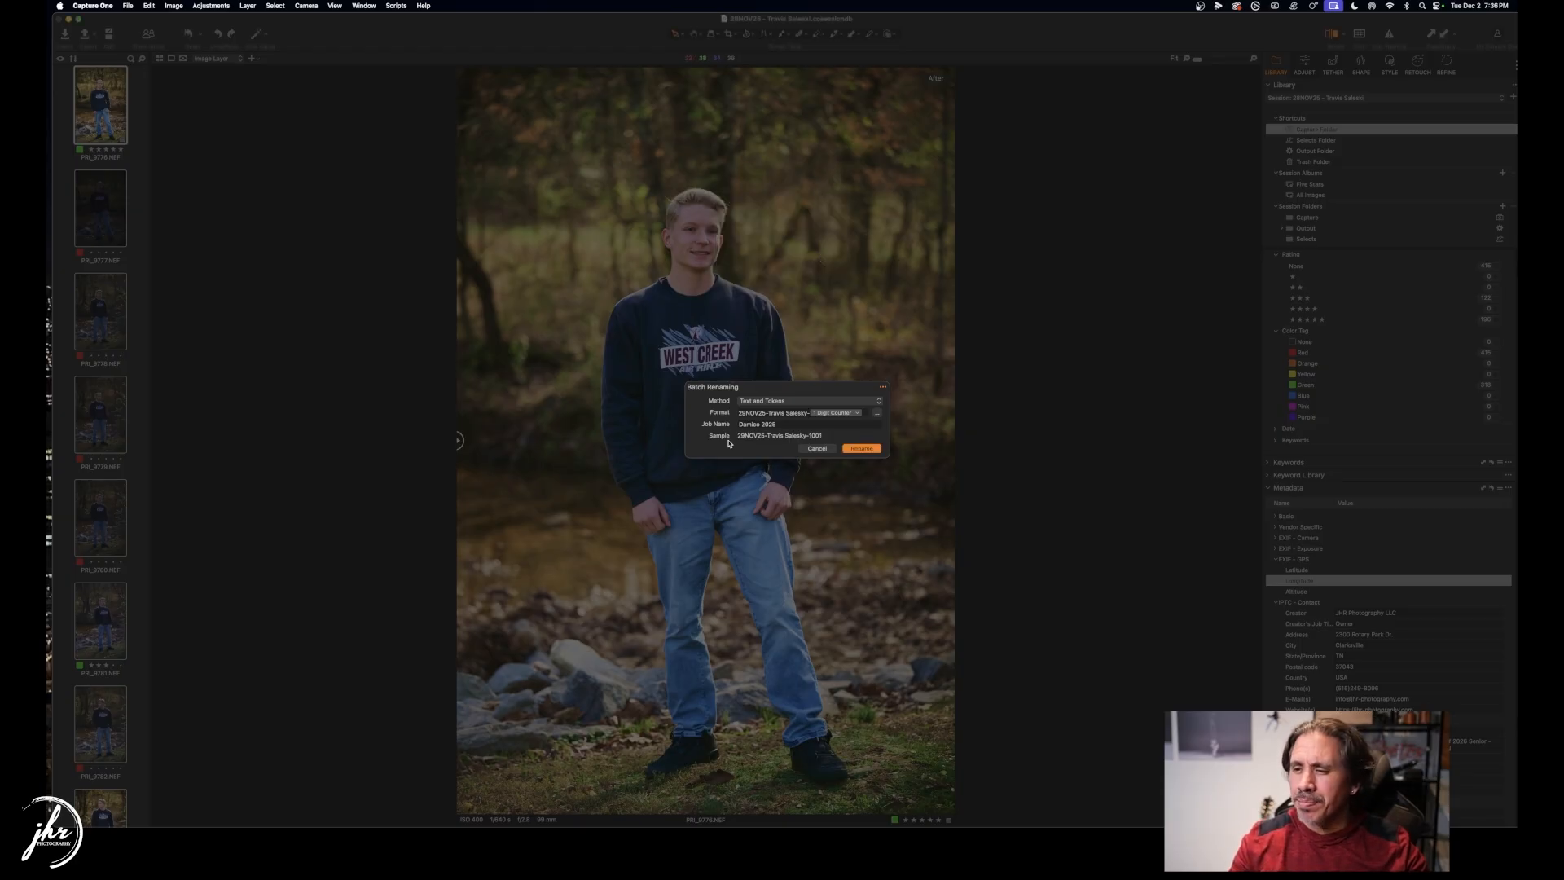
Replace the job name with the new client's senior job name and apply the rename.
left_click_drag(787, 424, 710, 423)
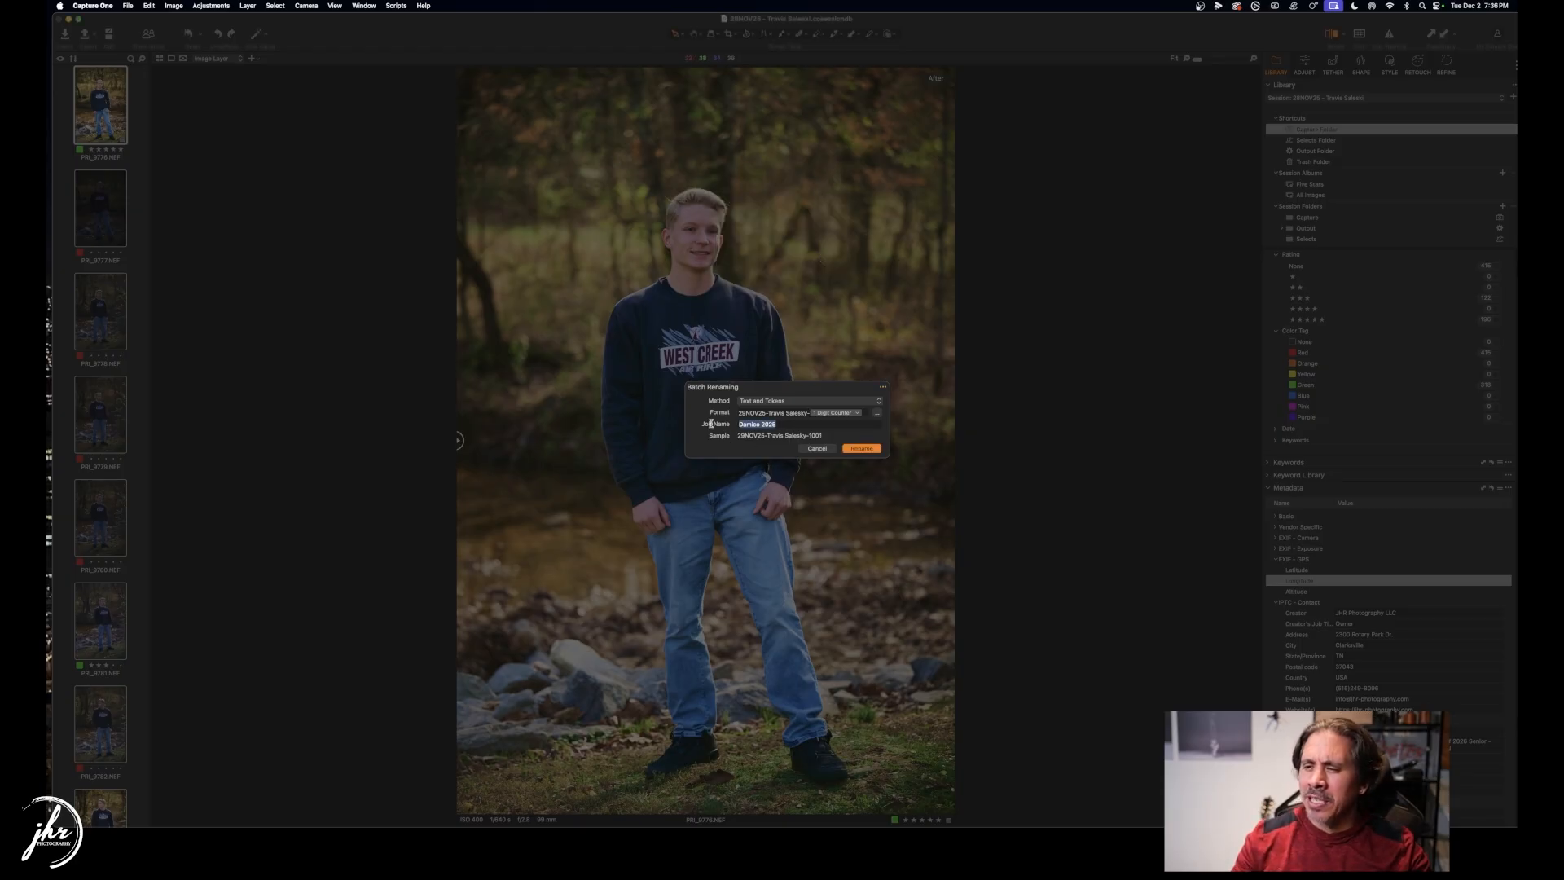
type("Sale")
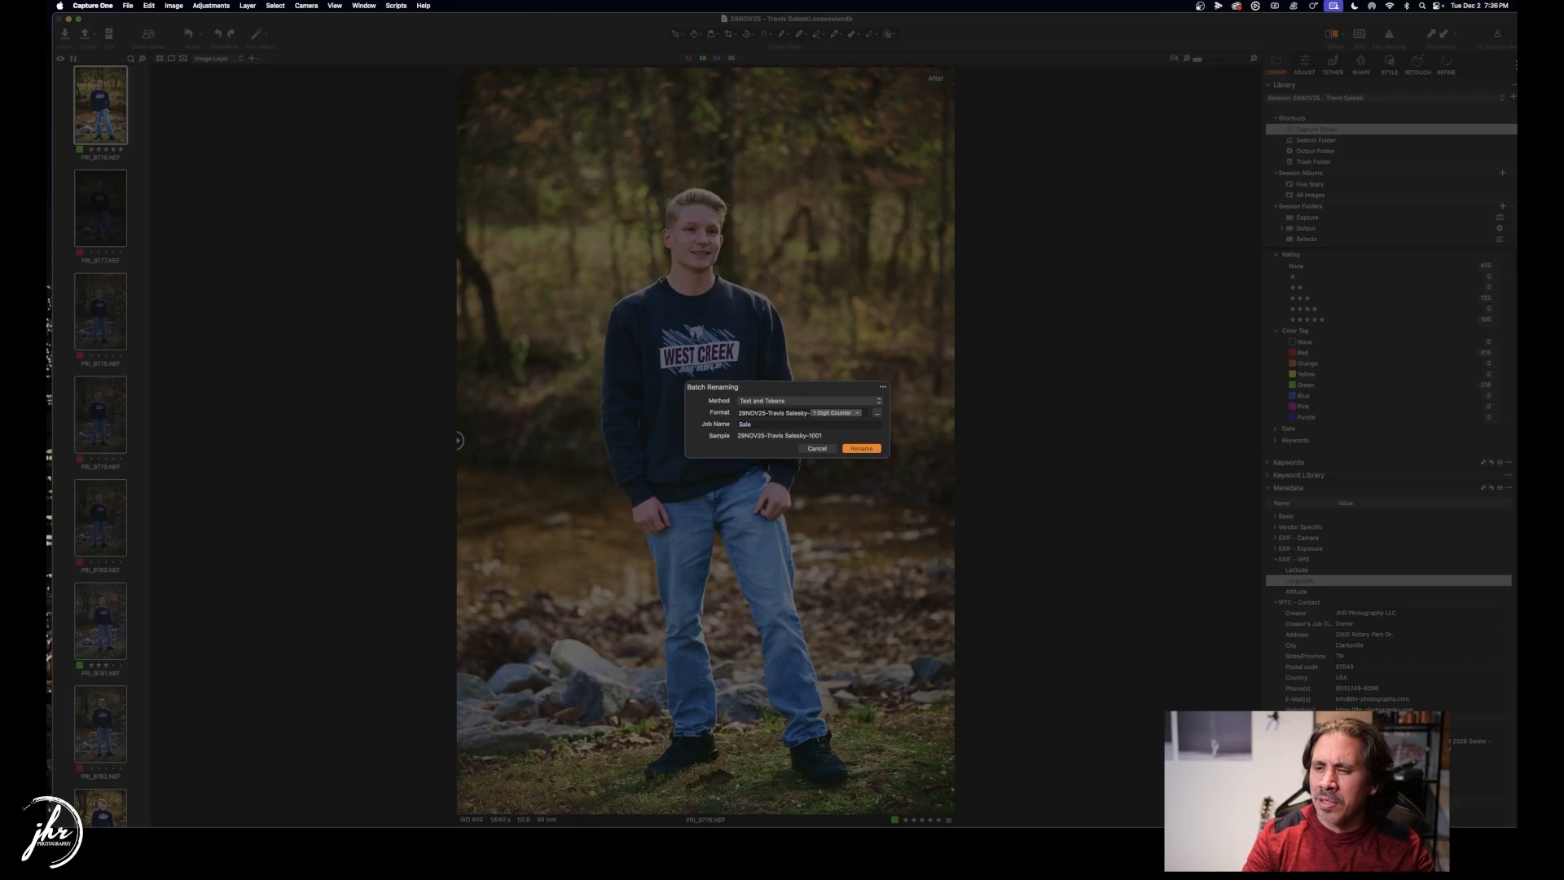
type("sky Senior")
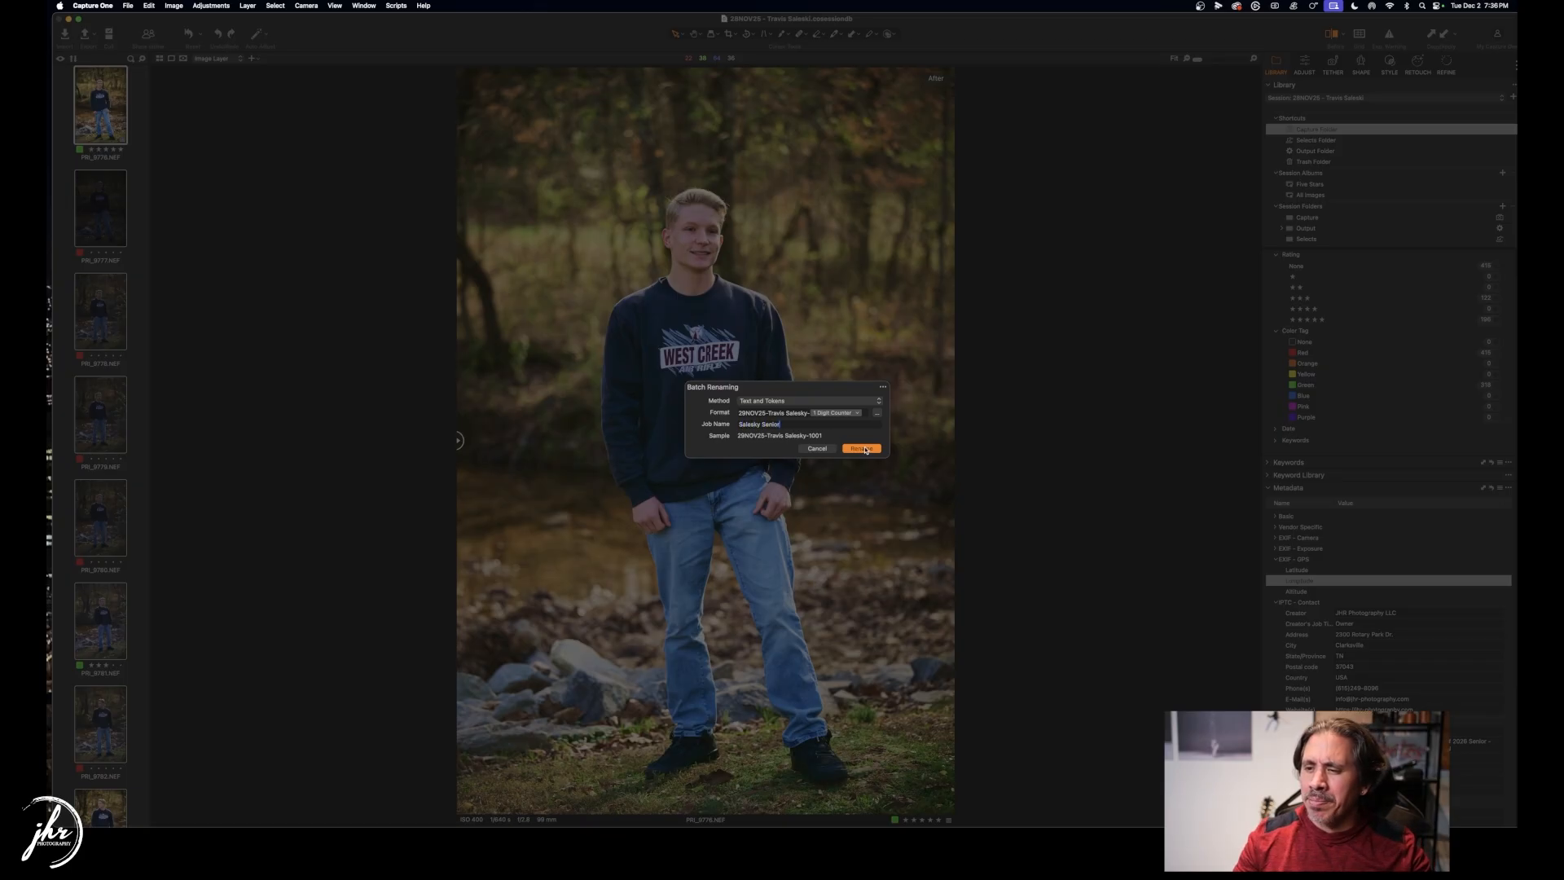
left_click(865, 448)
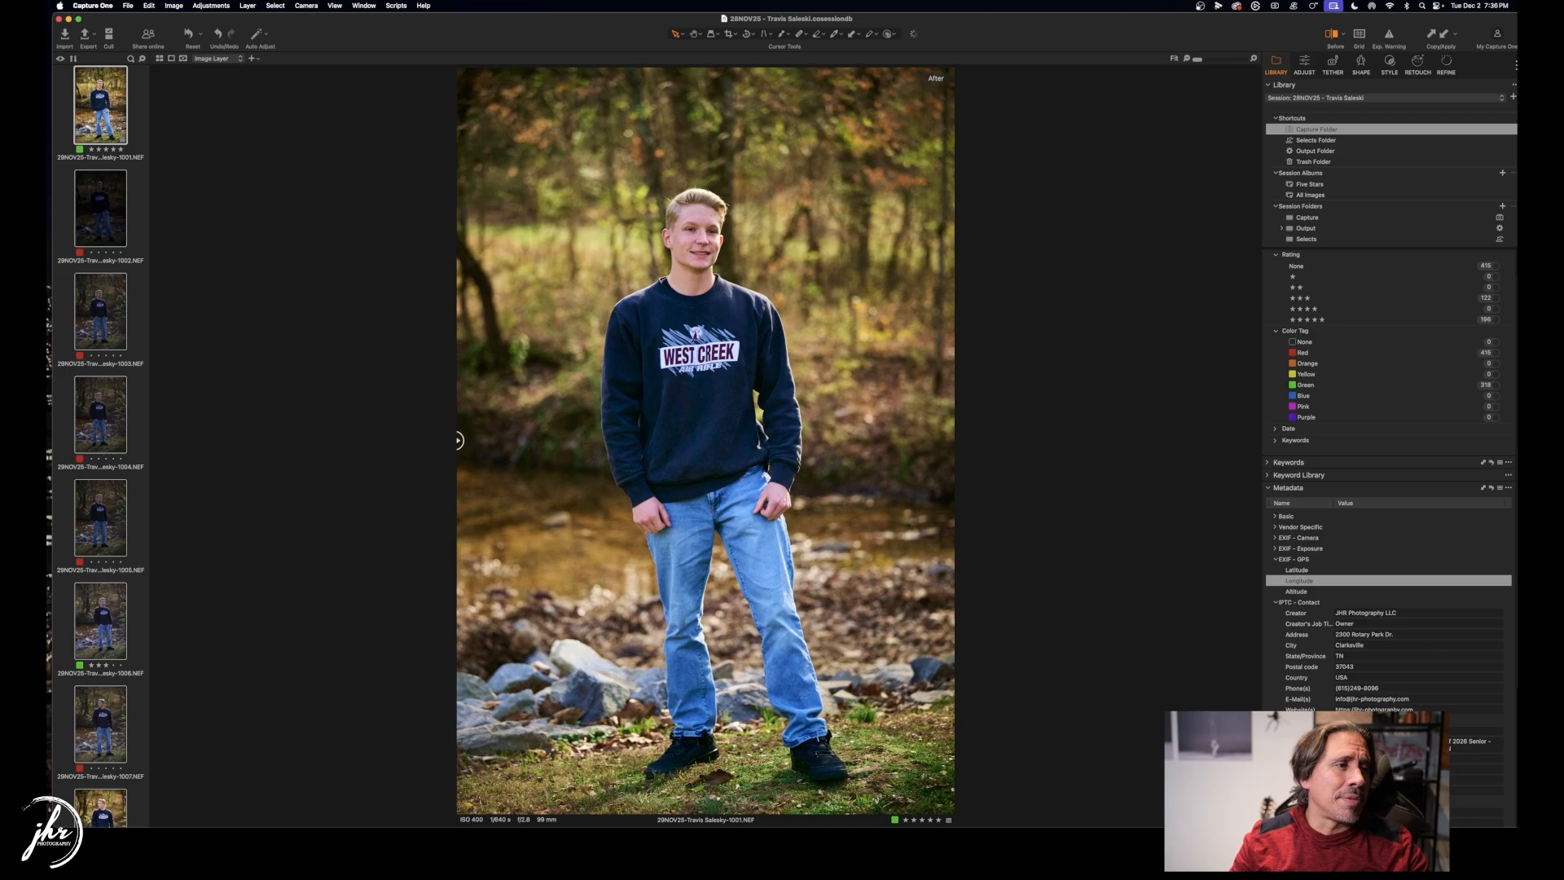
Move the rename progress window aside, select portrait 1001, and bring up the metadata presets list.
left_click_drag(853, 252, 1181, 150)
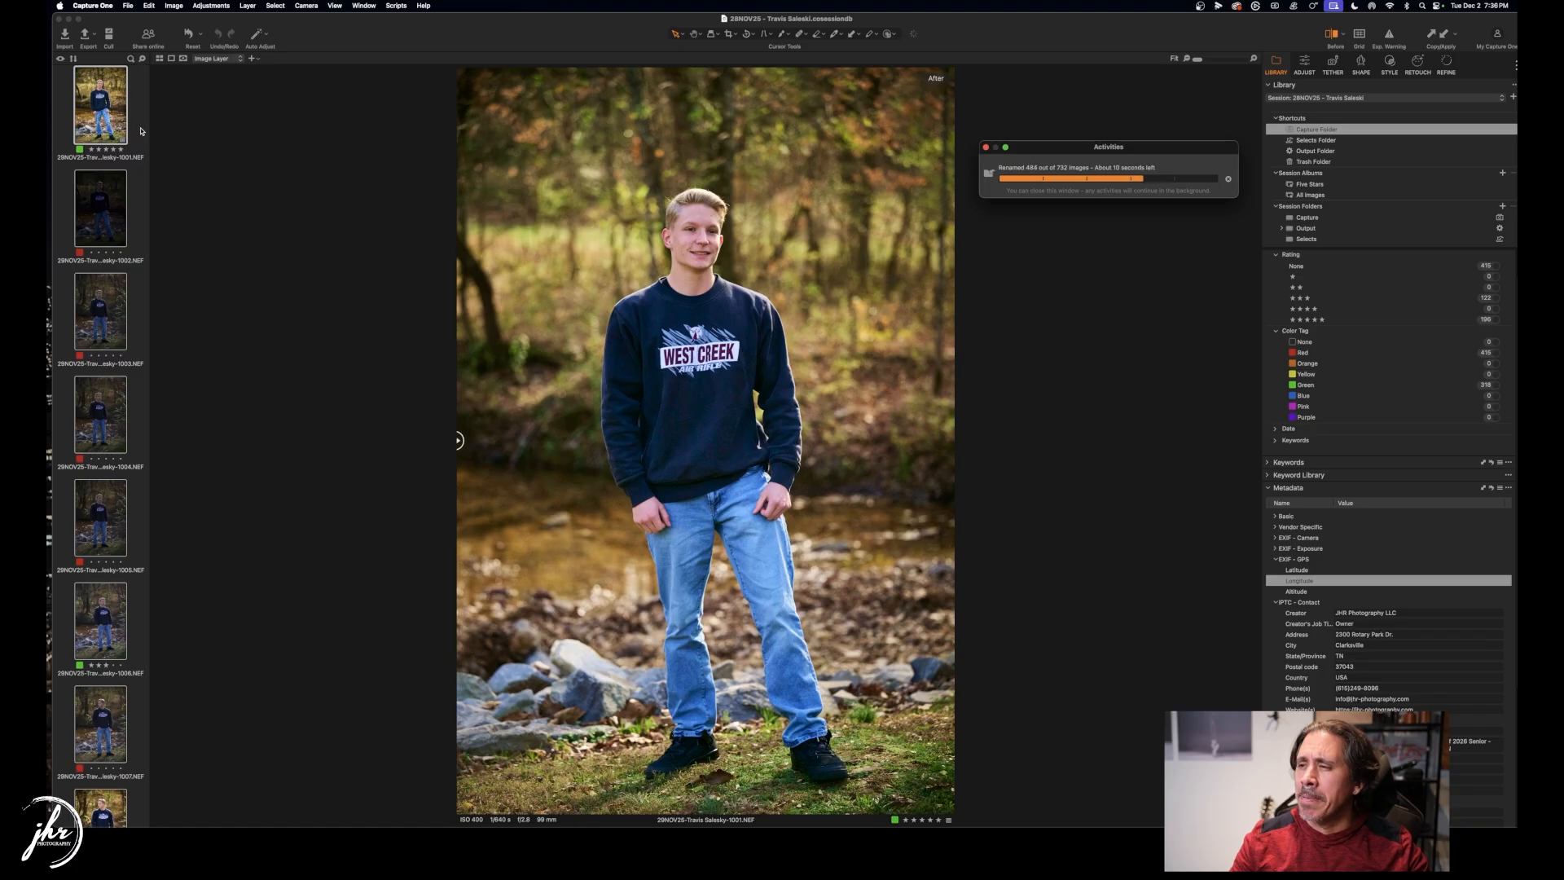
left_click(140, 131)
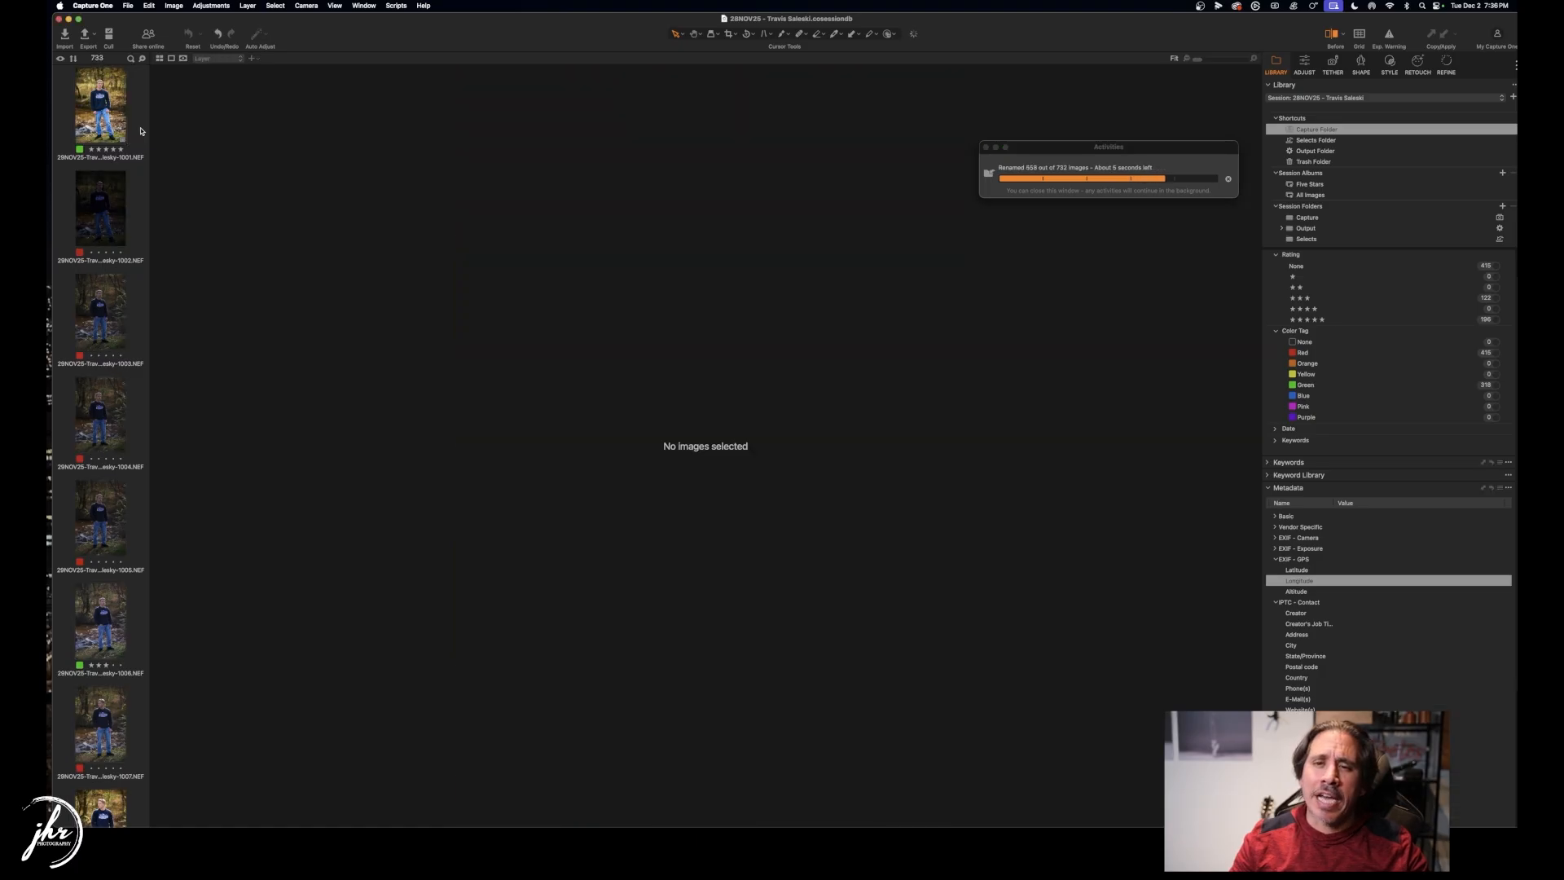
left_click(108, 113)
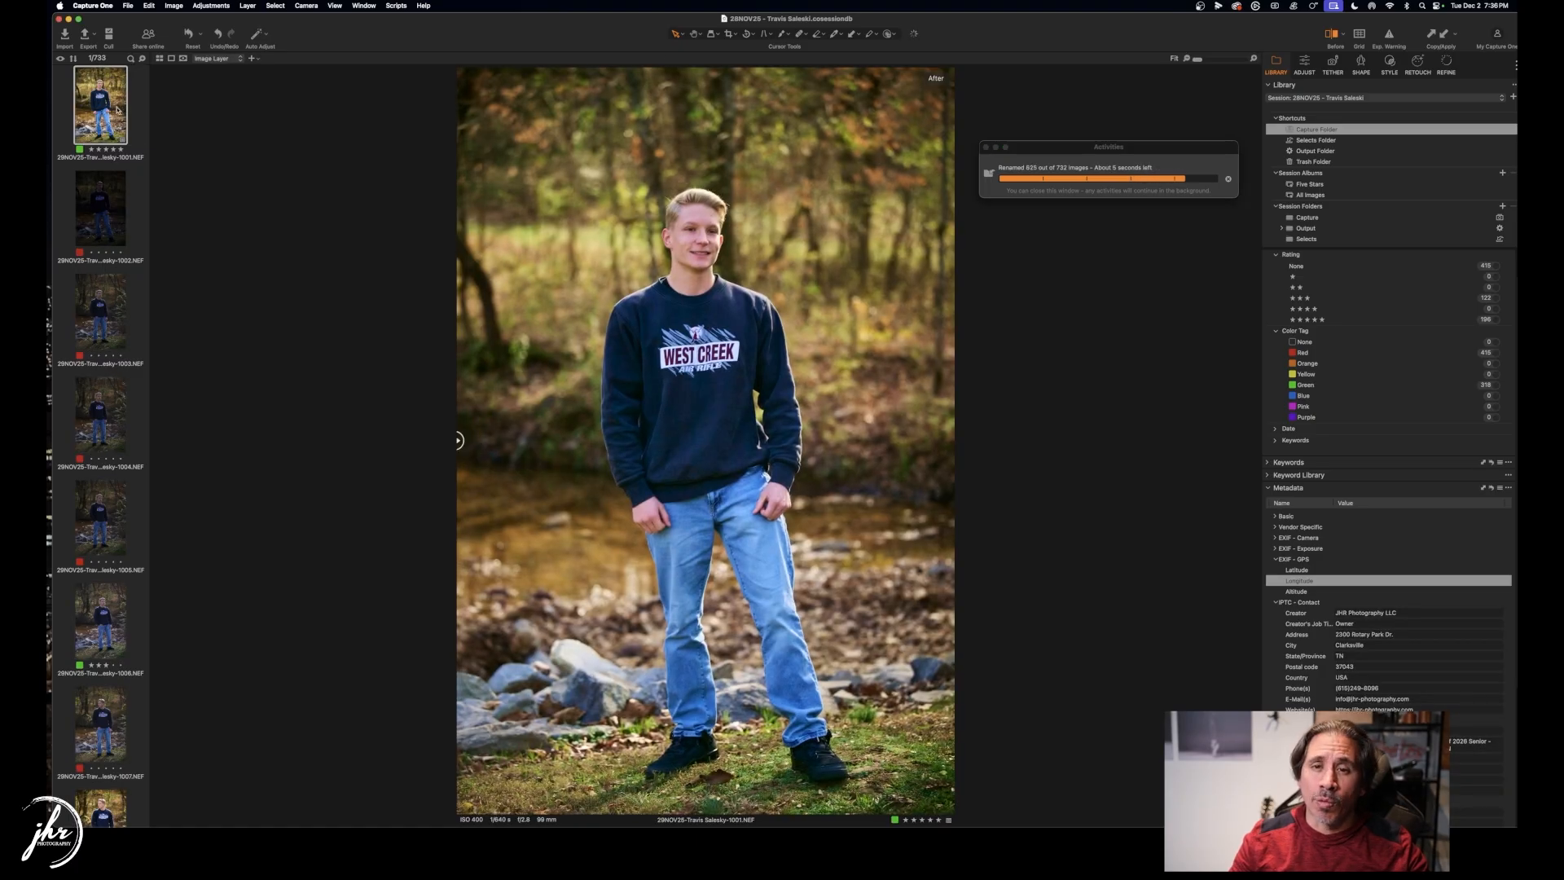
left_click(1501, 488)
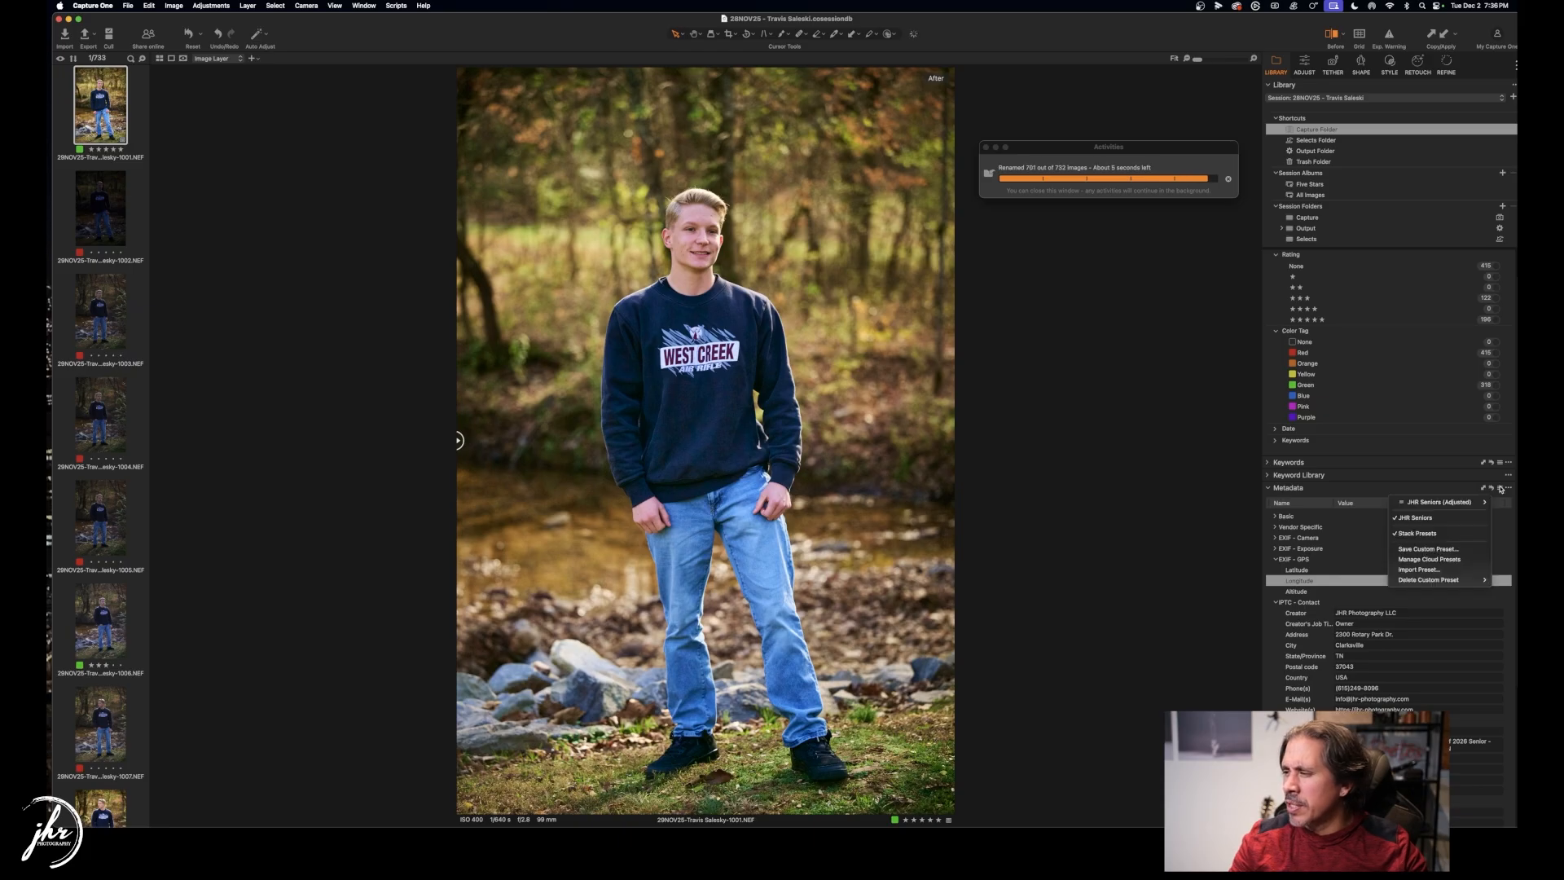
Apply the JHR Seniors preset with green tag and five stars, then review the IPTC Content fields.
left_click(1427, 518)
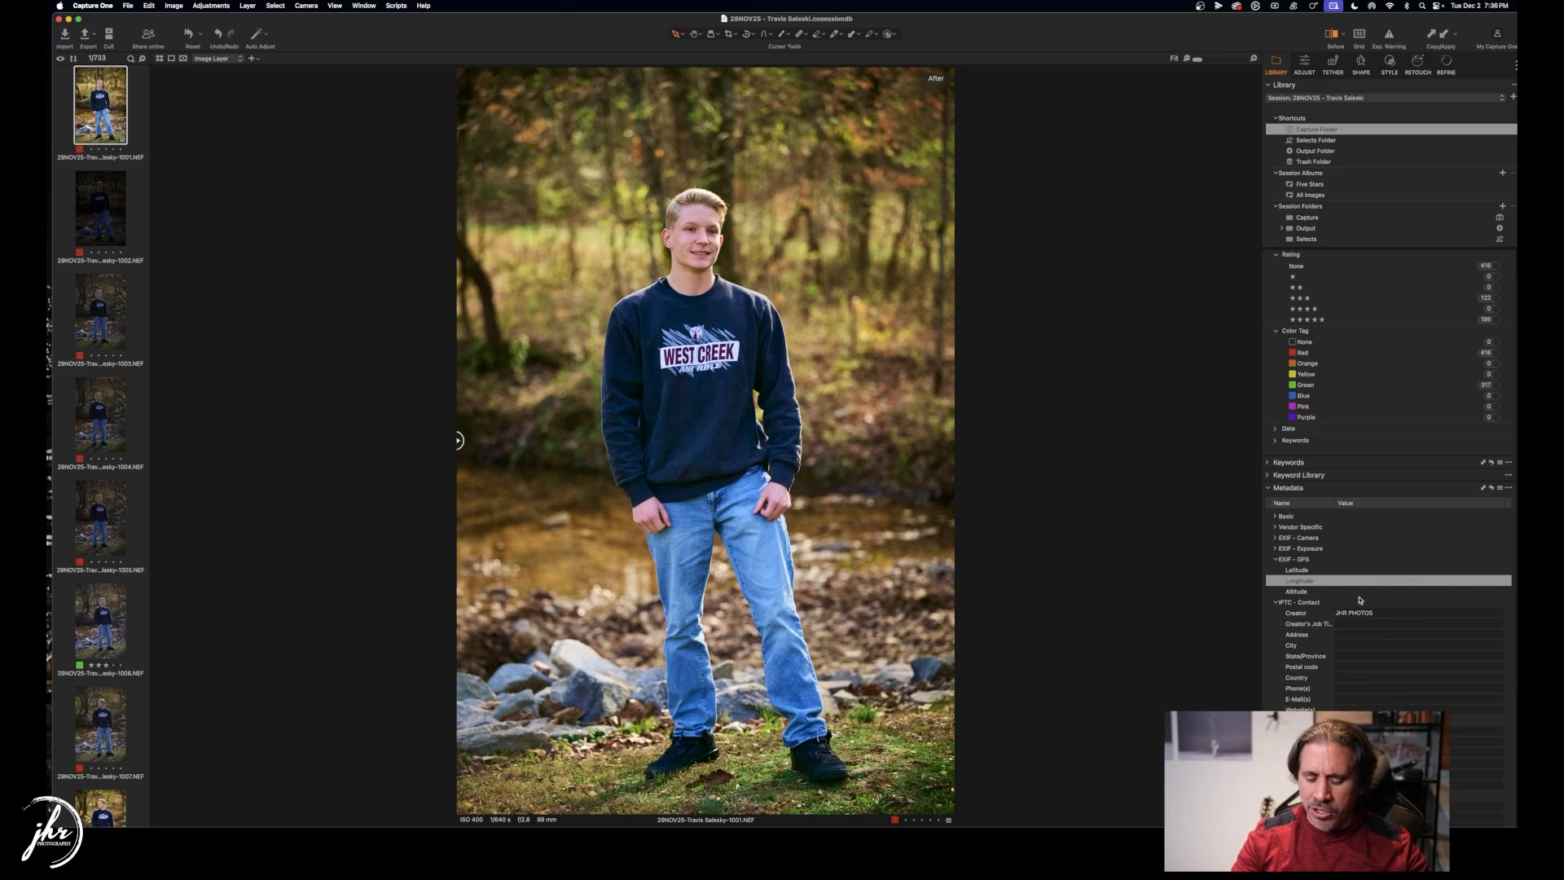
key("super+equal")
key("super+minus")
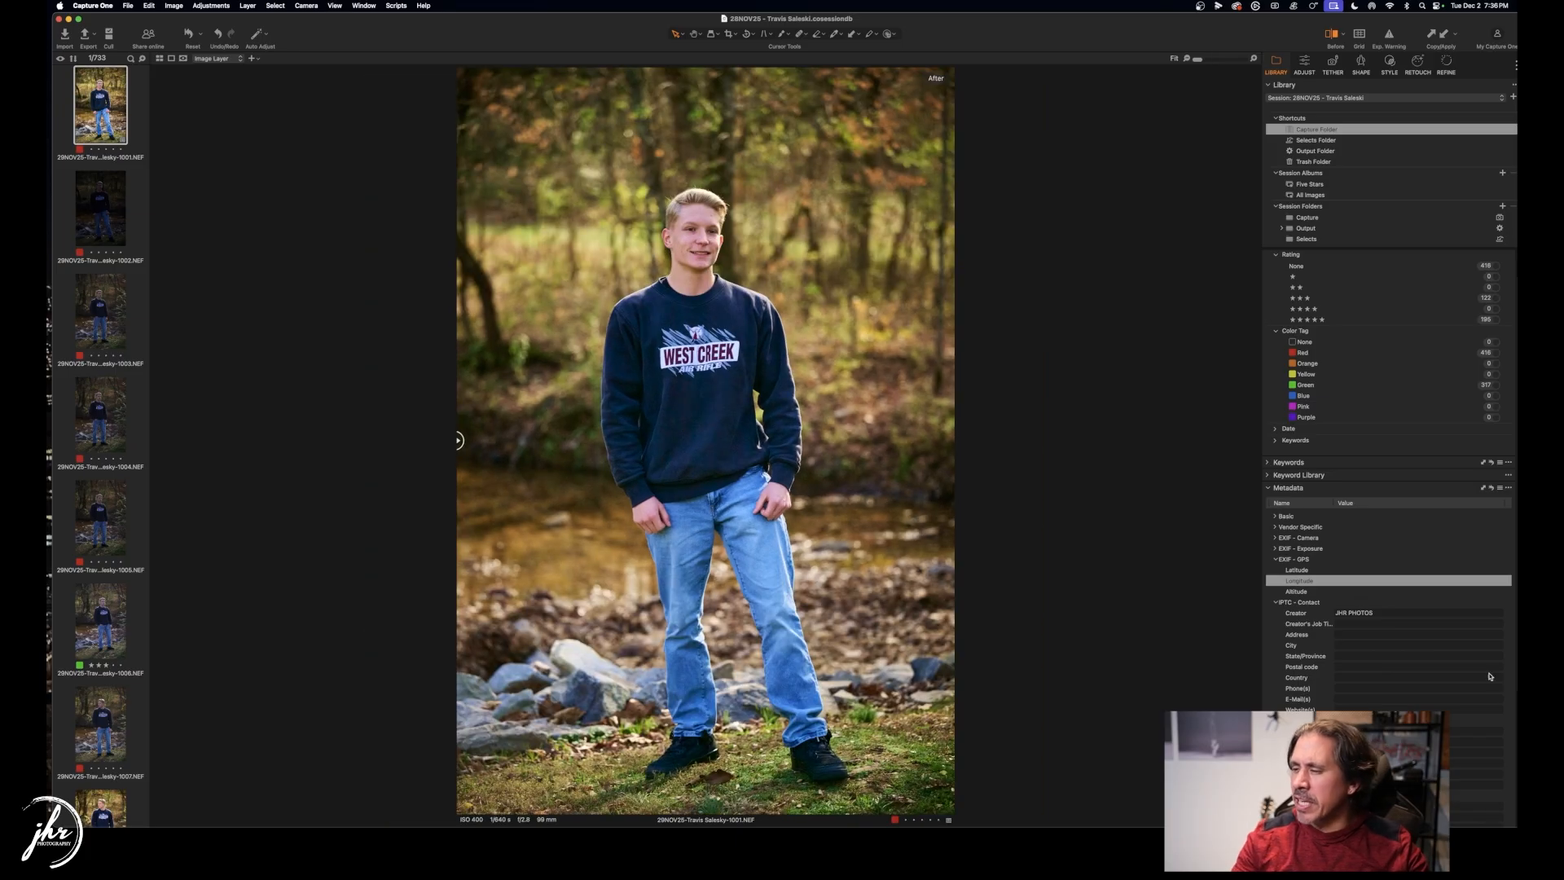
left_click(1416, 593)
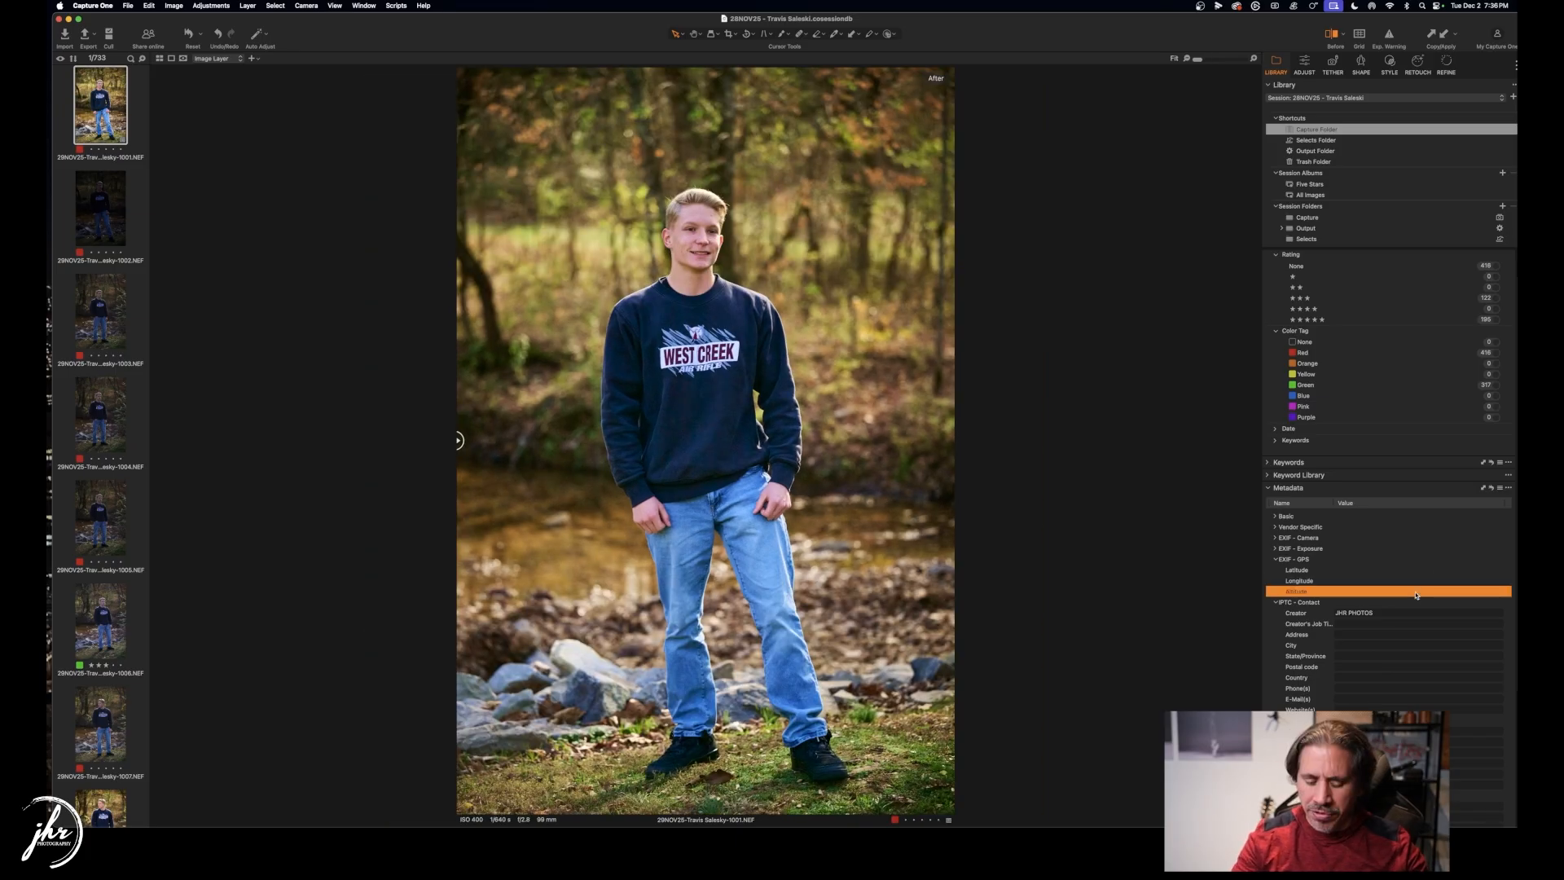
key("super+equal")
key("super+minus")
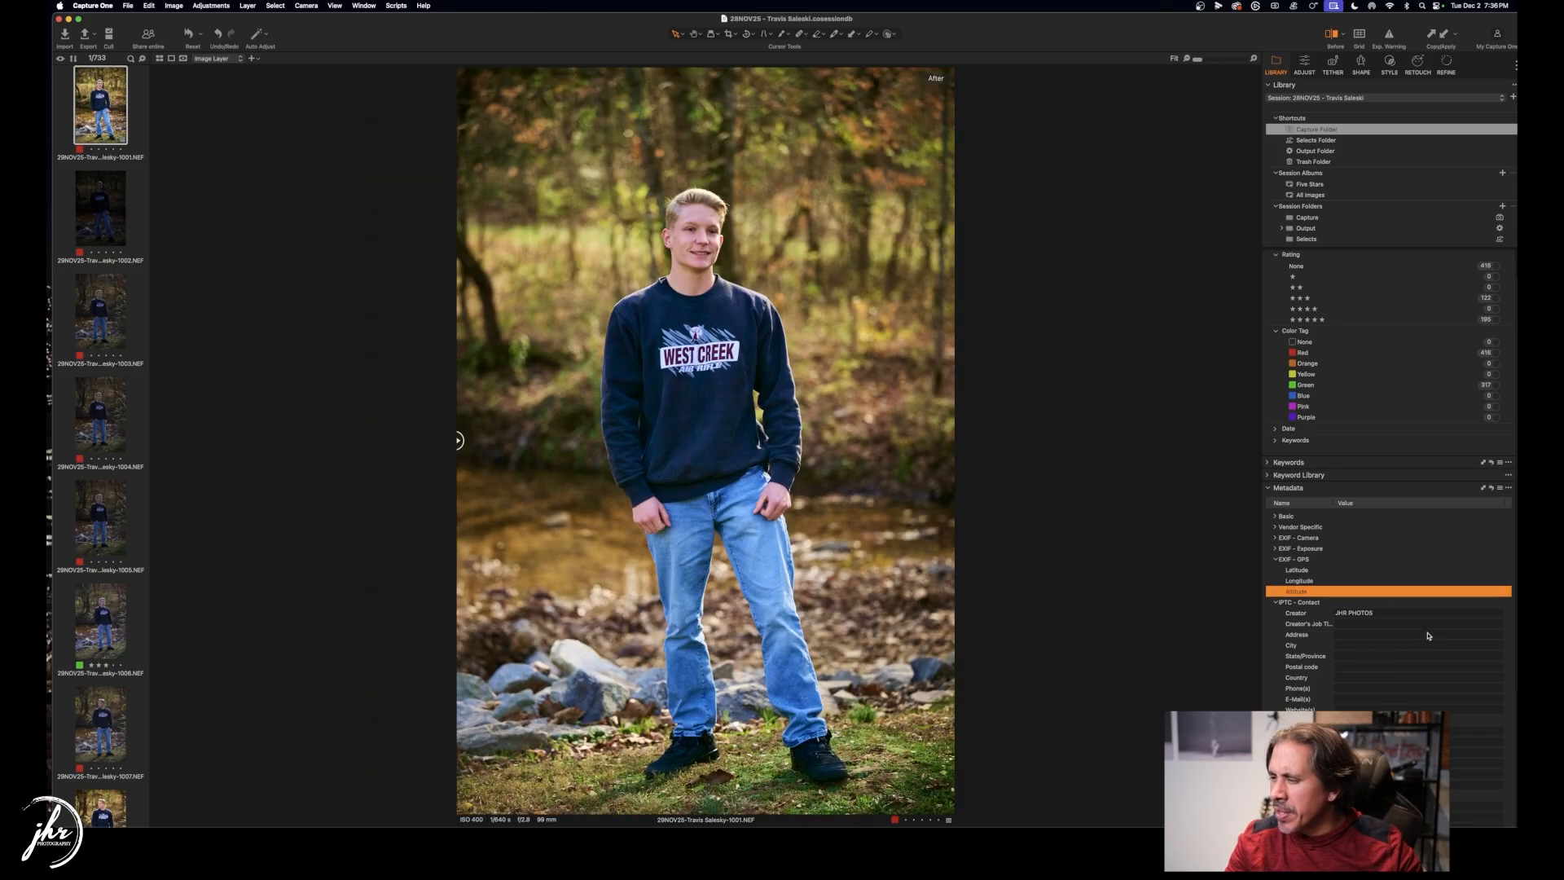
left_click(1504, 489)
left_click(1443, 503)
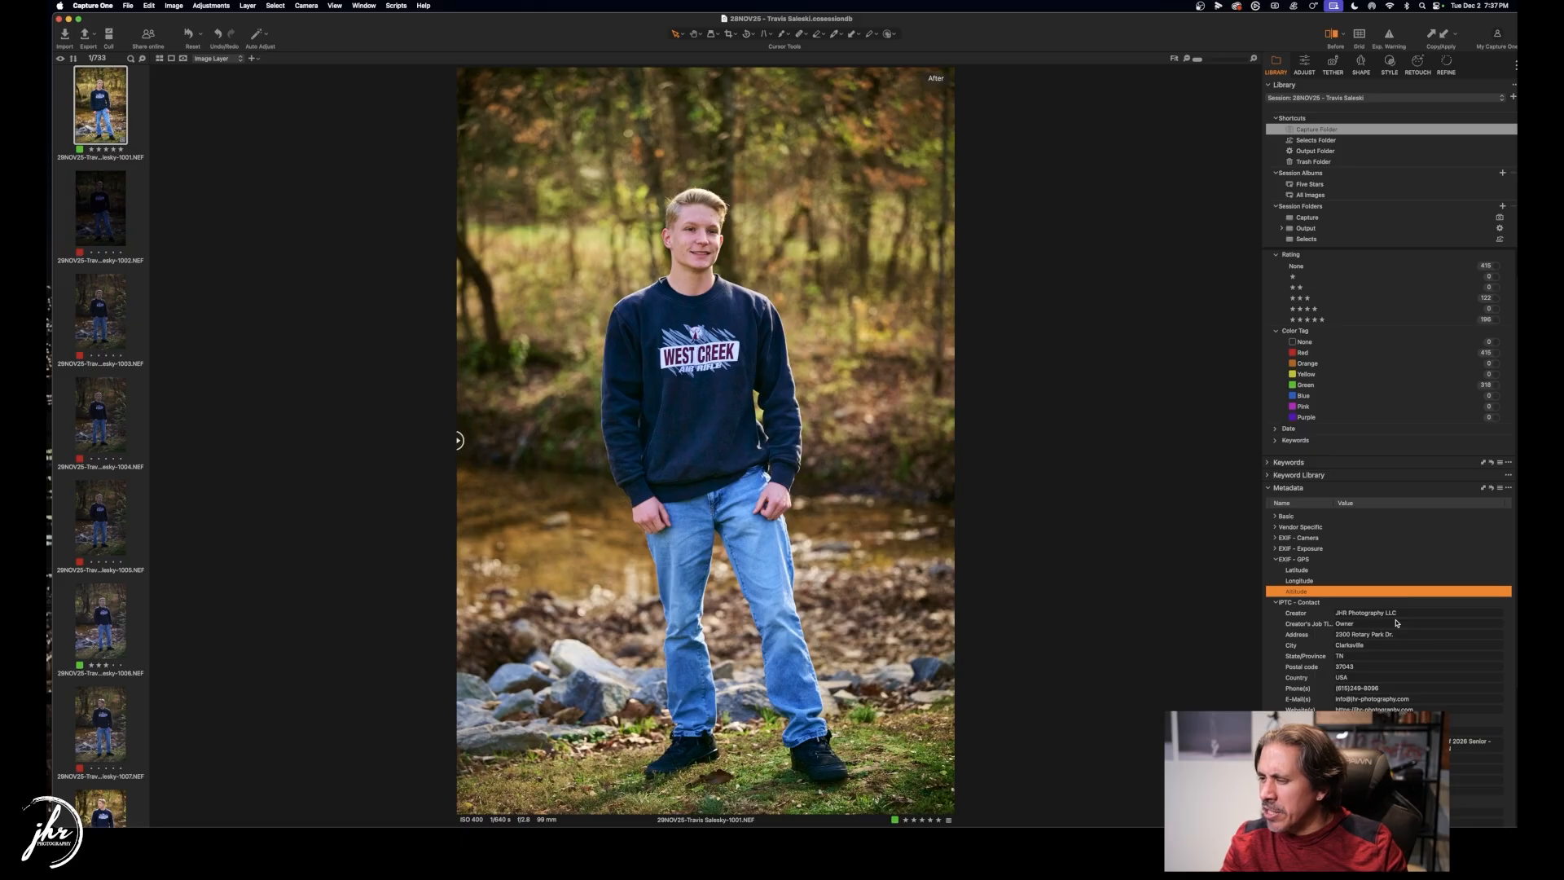
scroll(1396, 630, "down", 5)
scroll(1396, 623, "down", 2)
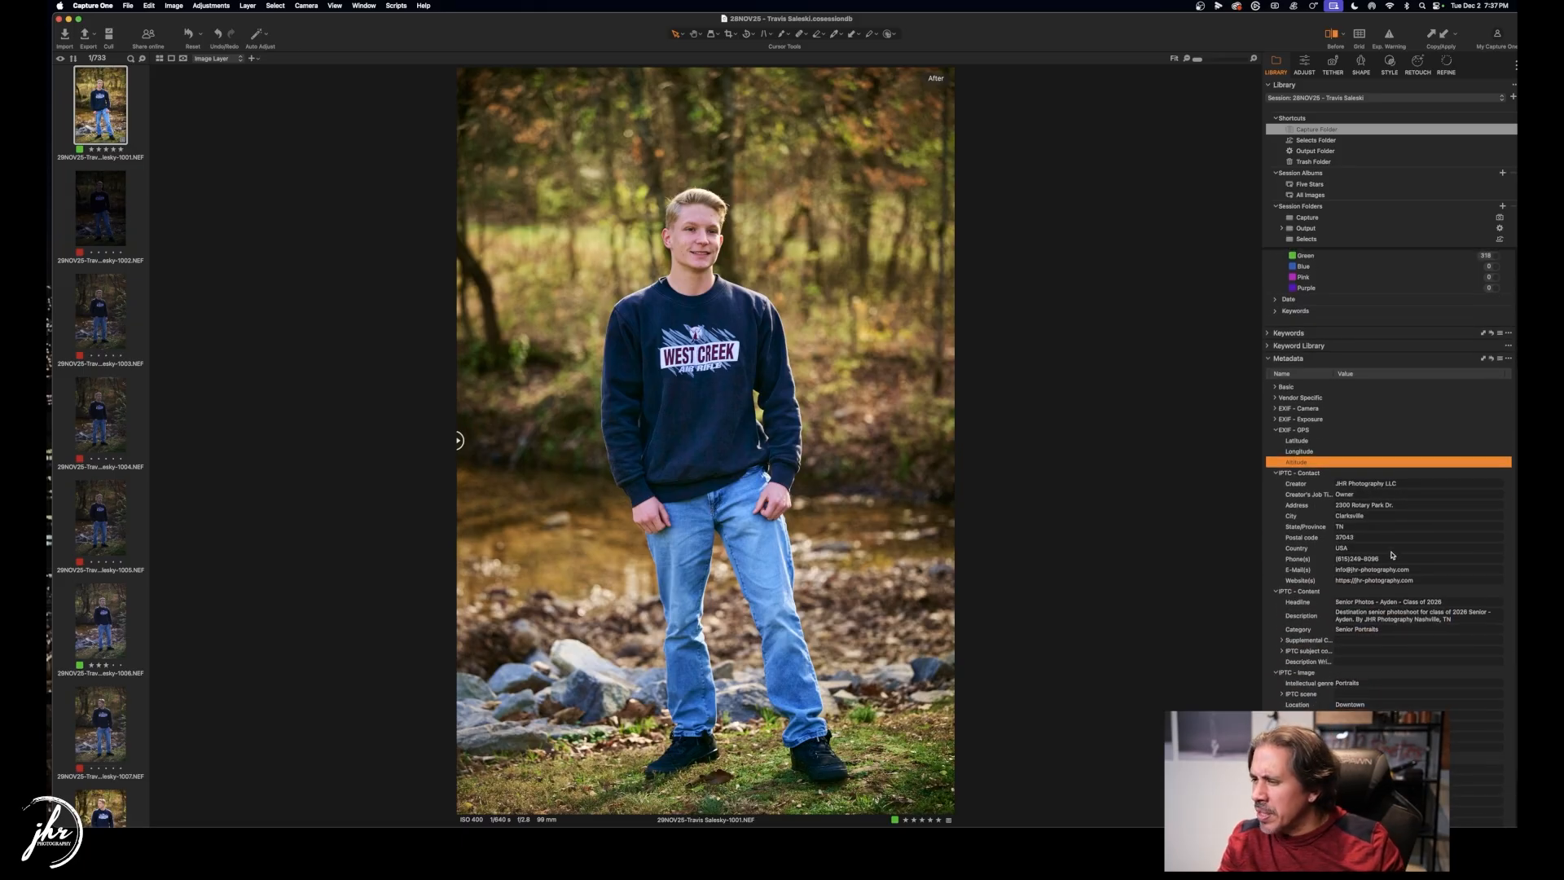
scroll(1391, 555, "down", 1)
Replace the old client's name in the Headline with the new client's name.
left_click(1401, 573)
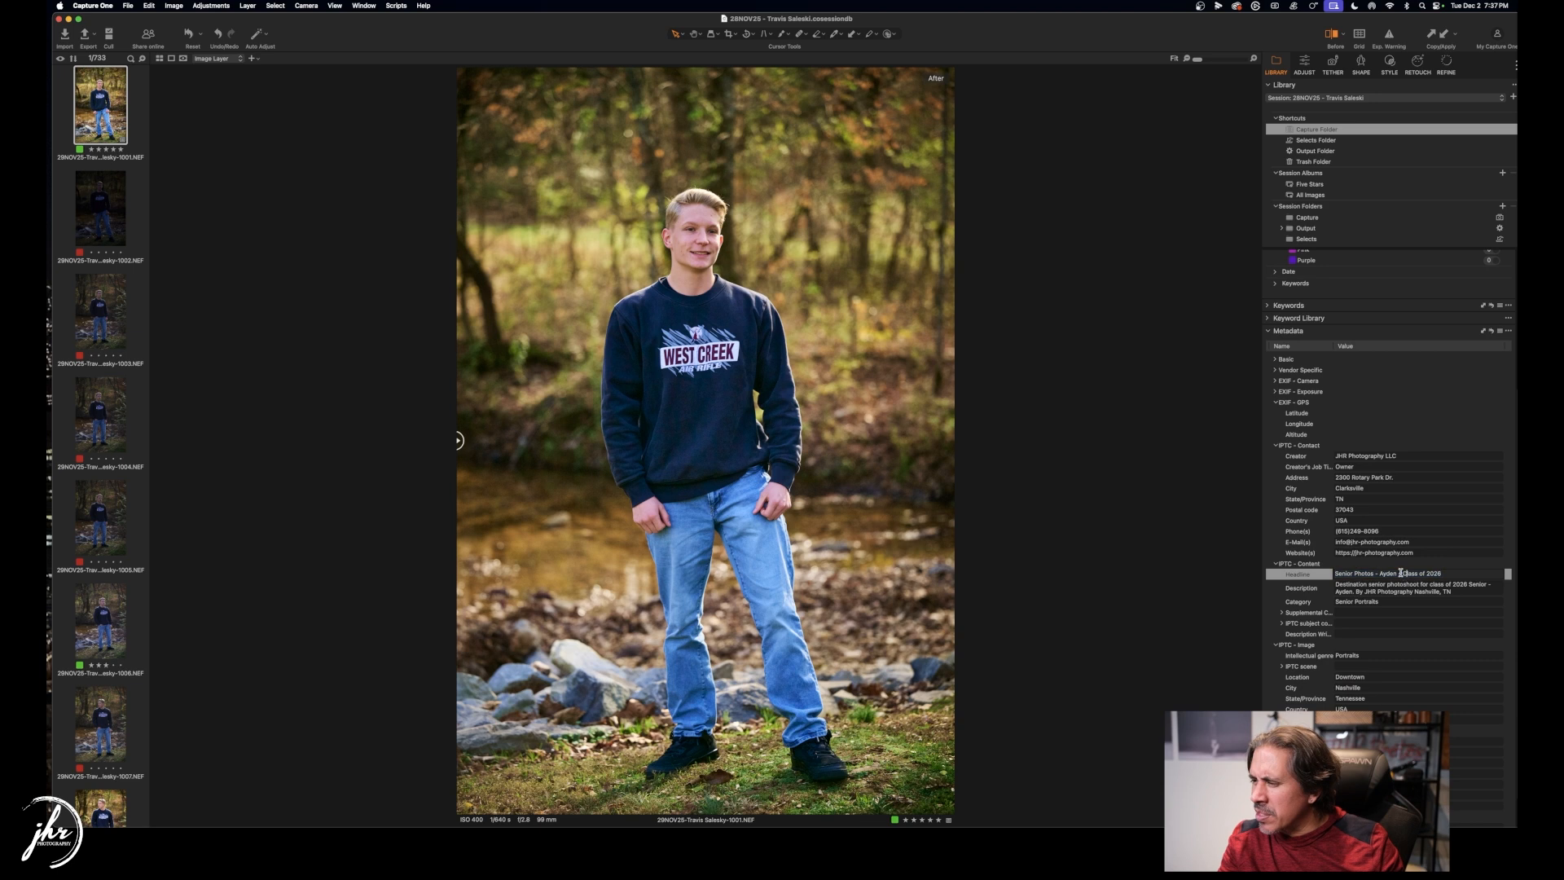
left_click_drag(1401, 574, 1381, 573)
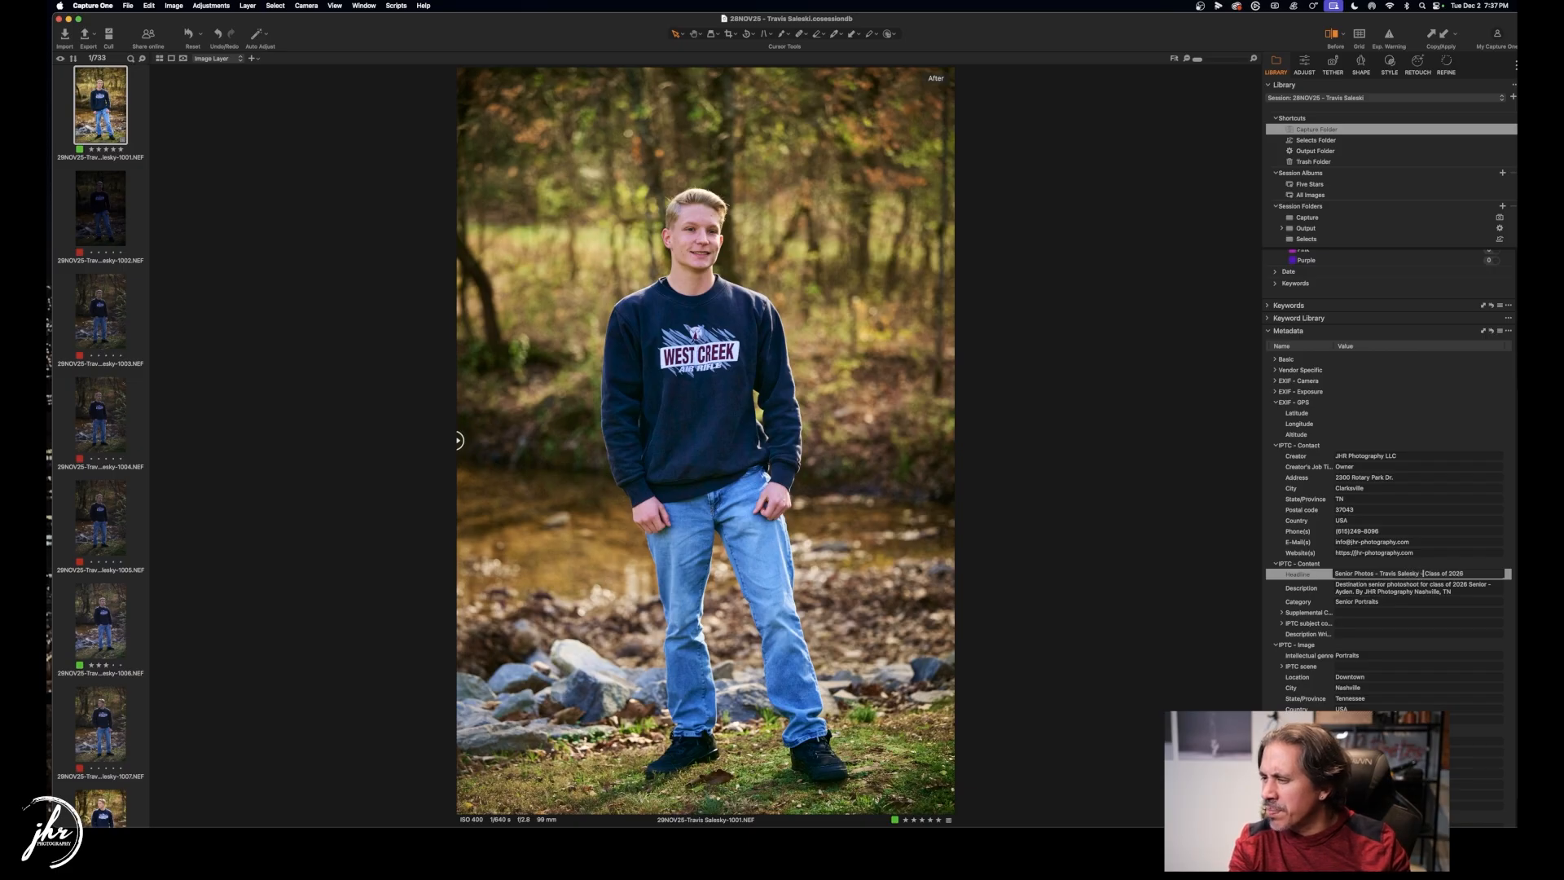
key("Tab")
Rewrite the Description to reference WestCreek High School and Clarksville instead of Nashville.
left_click(1414, 593)
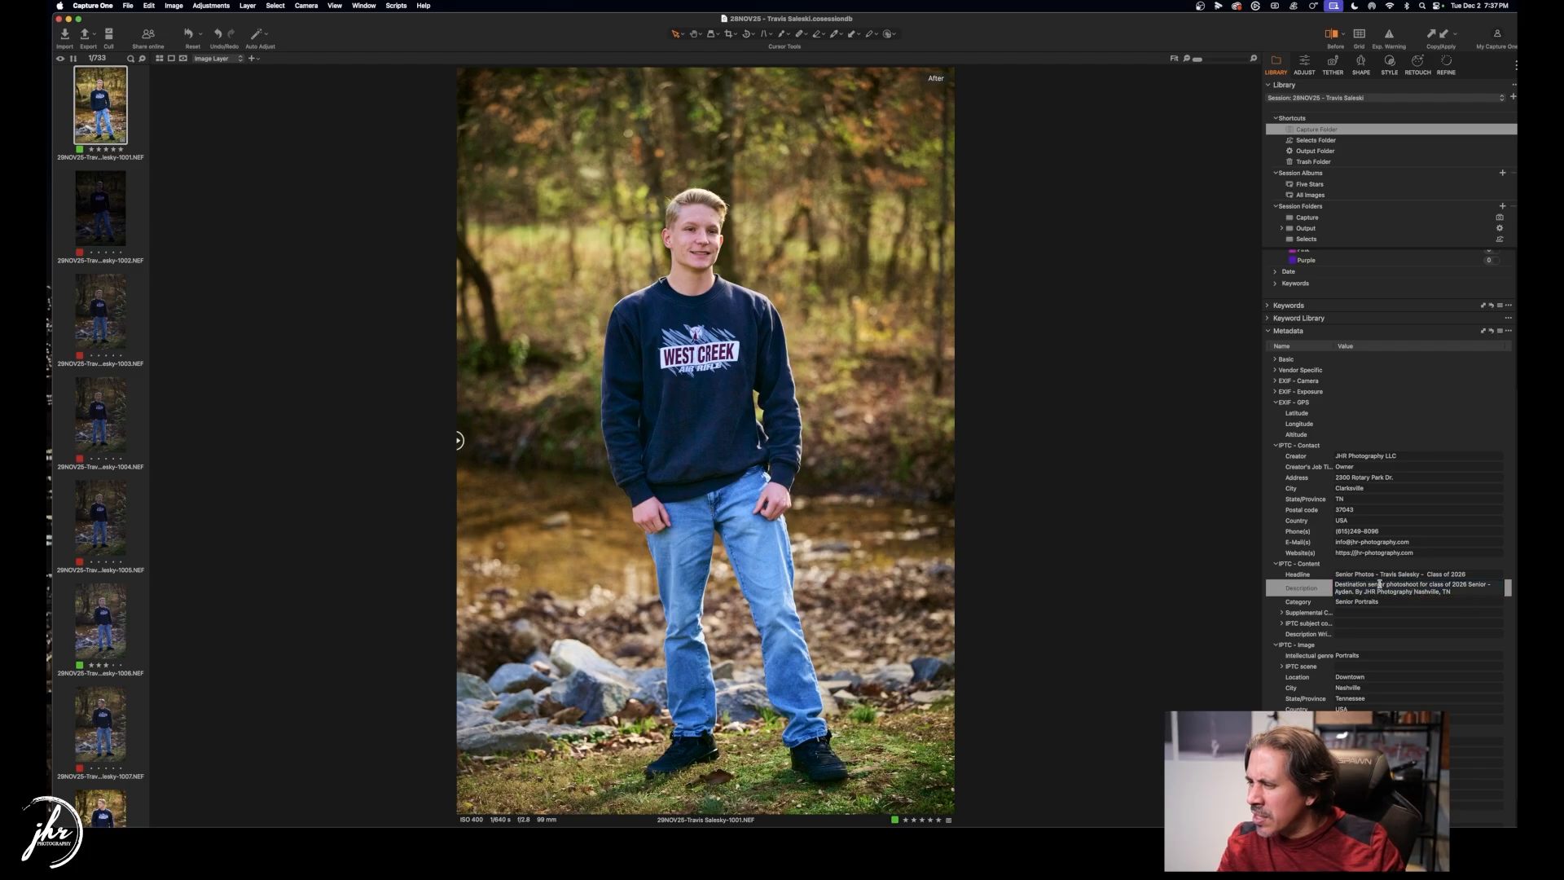
double_click(1356, 586)
type("Cla")
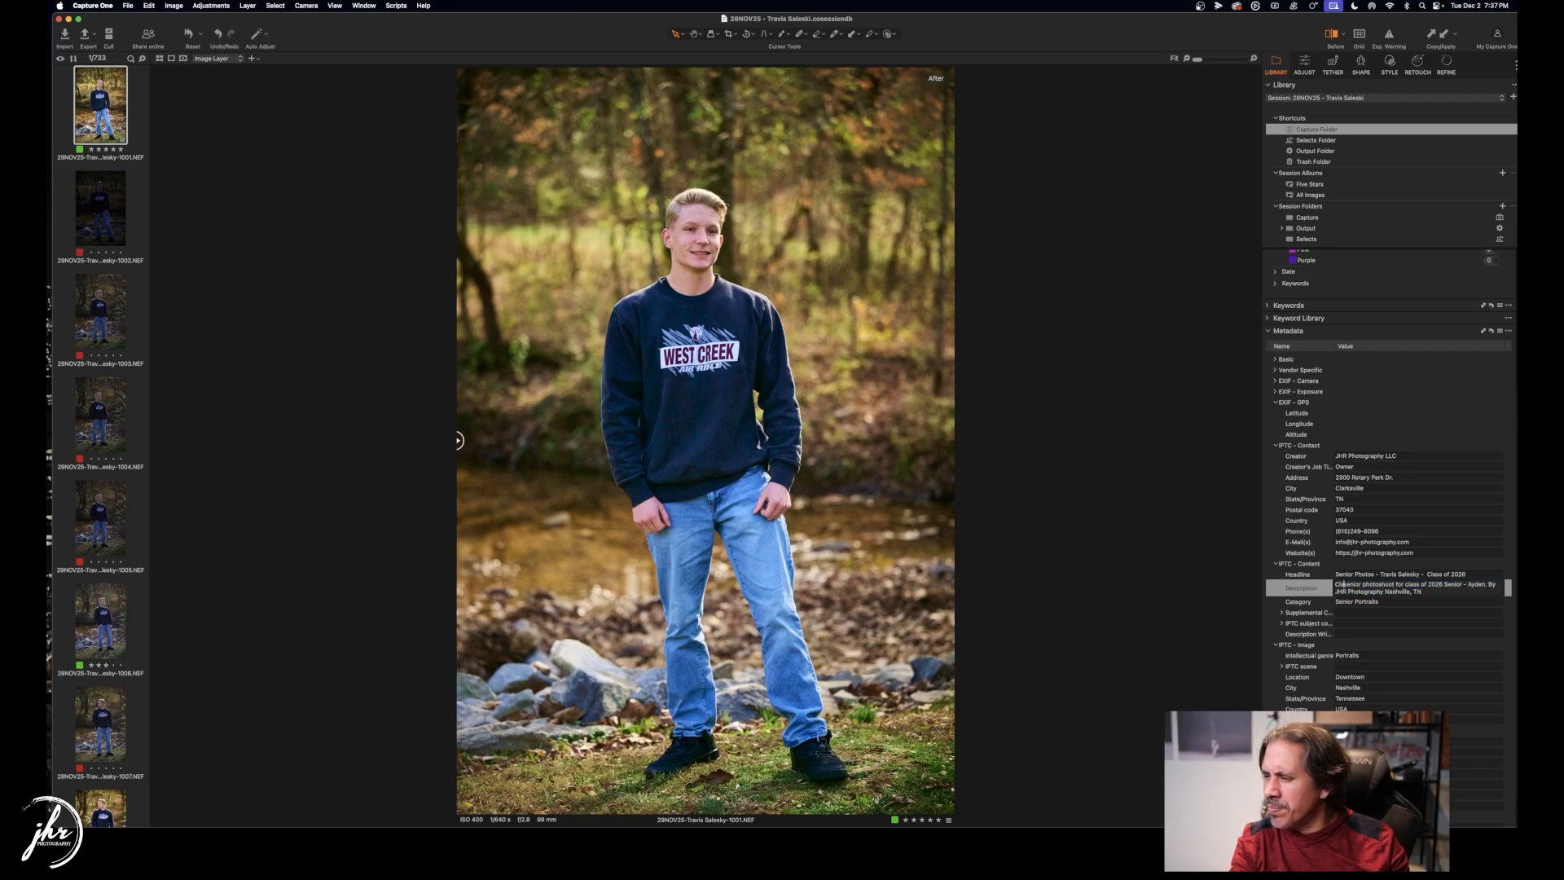
key("BackSpace")
key("BackSpace")
key("BackSpace")
type("West")
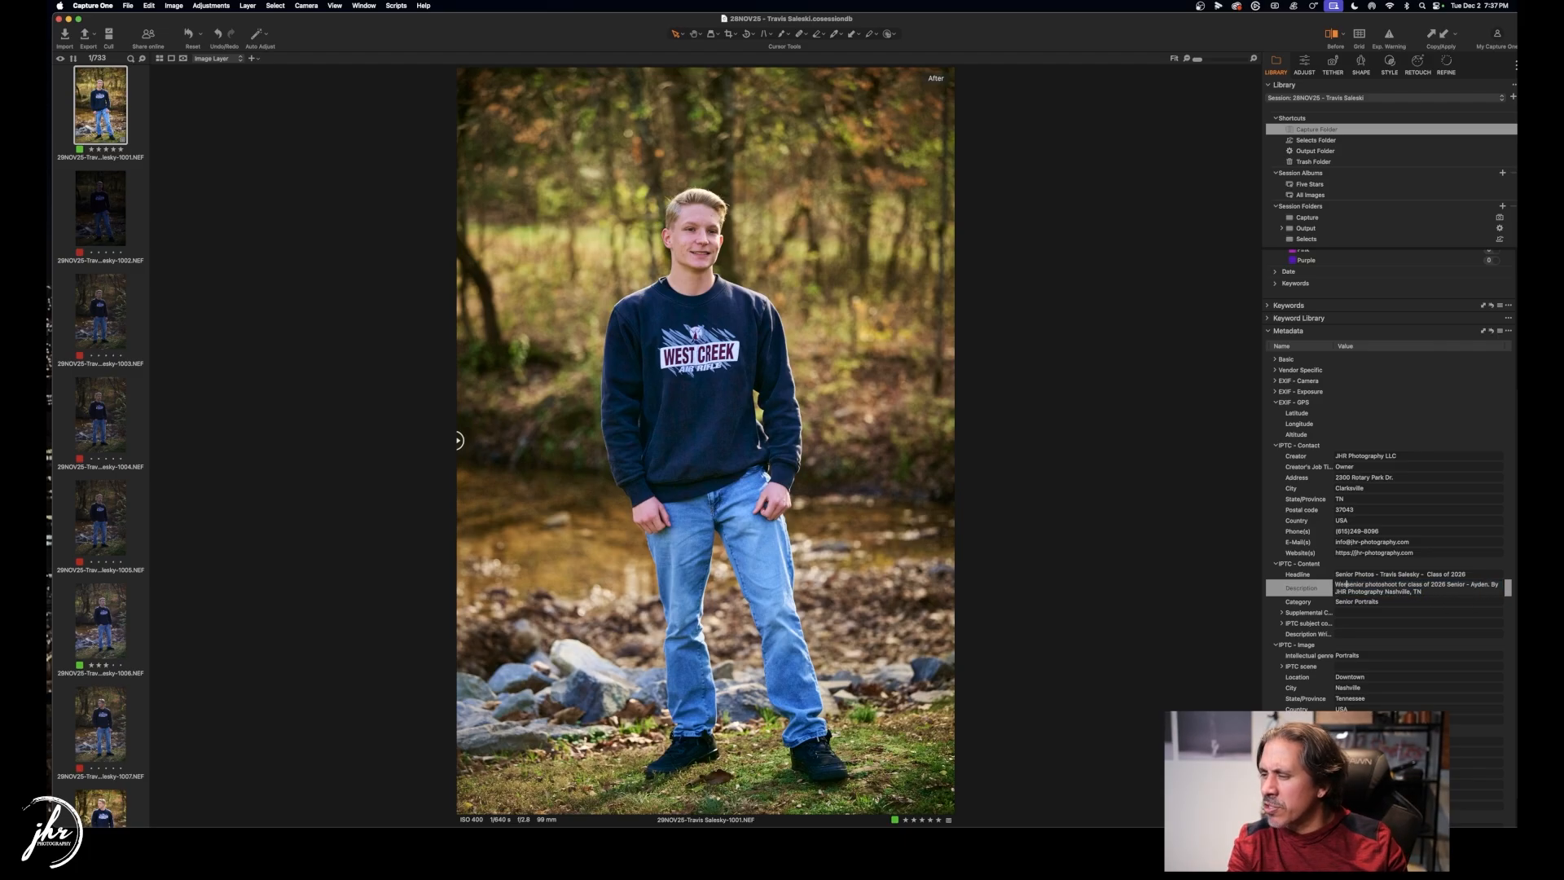
type("Creek High")
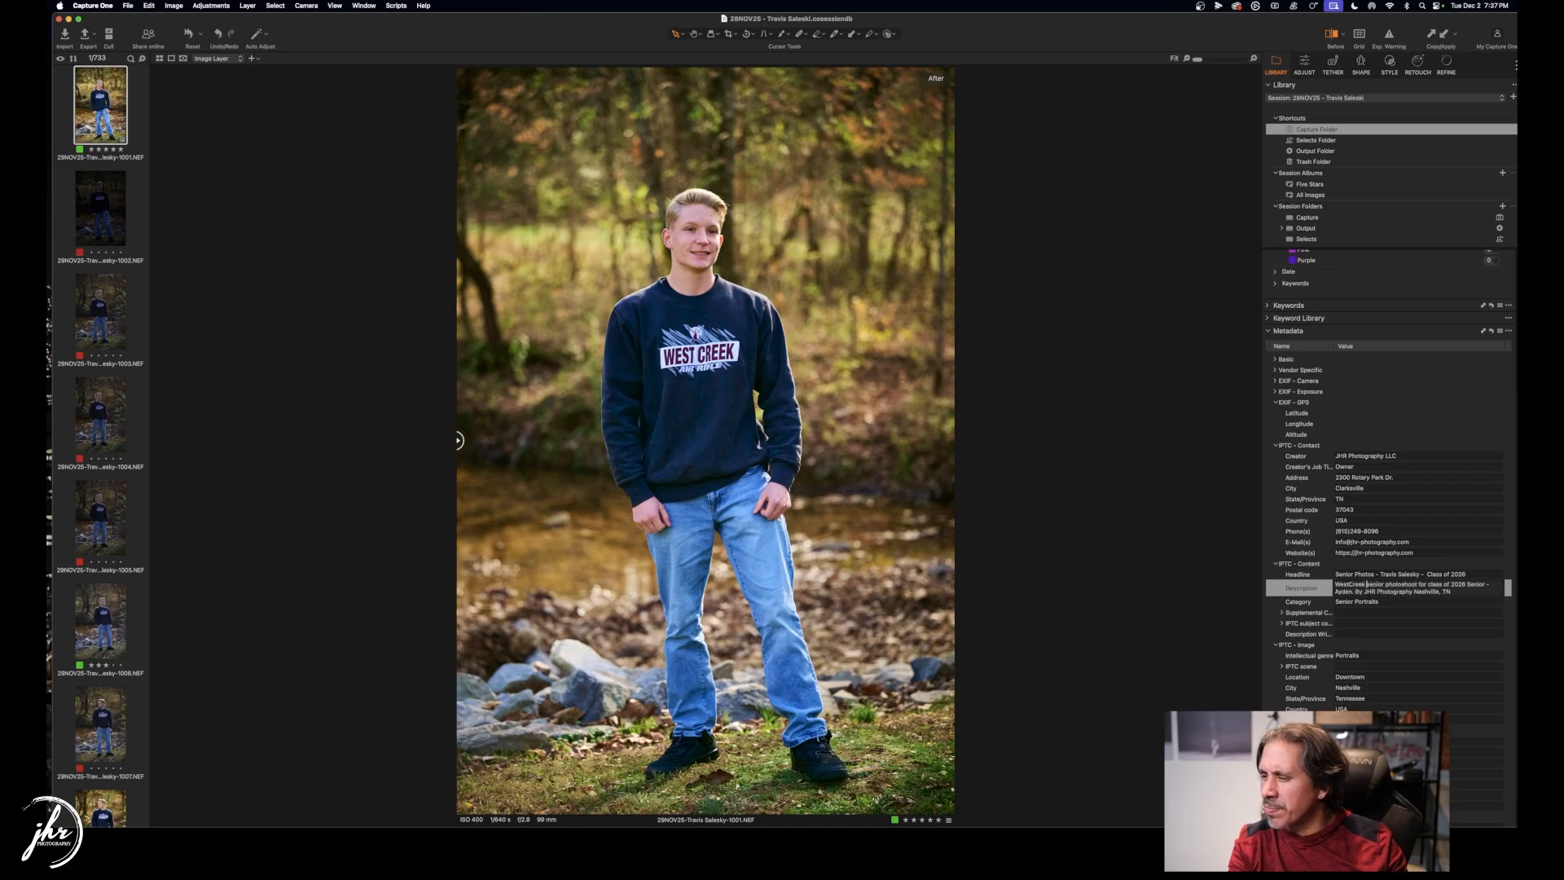
type(" School")
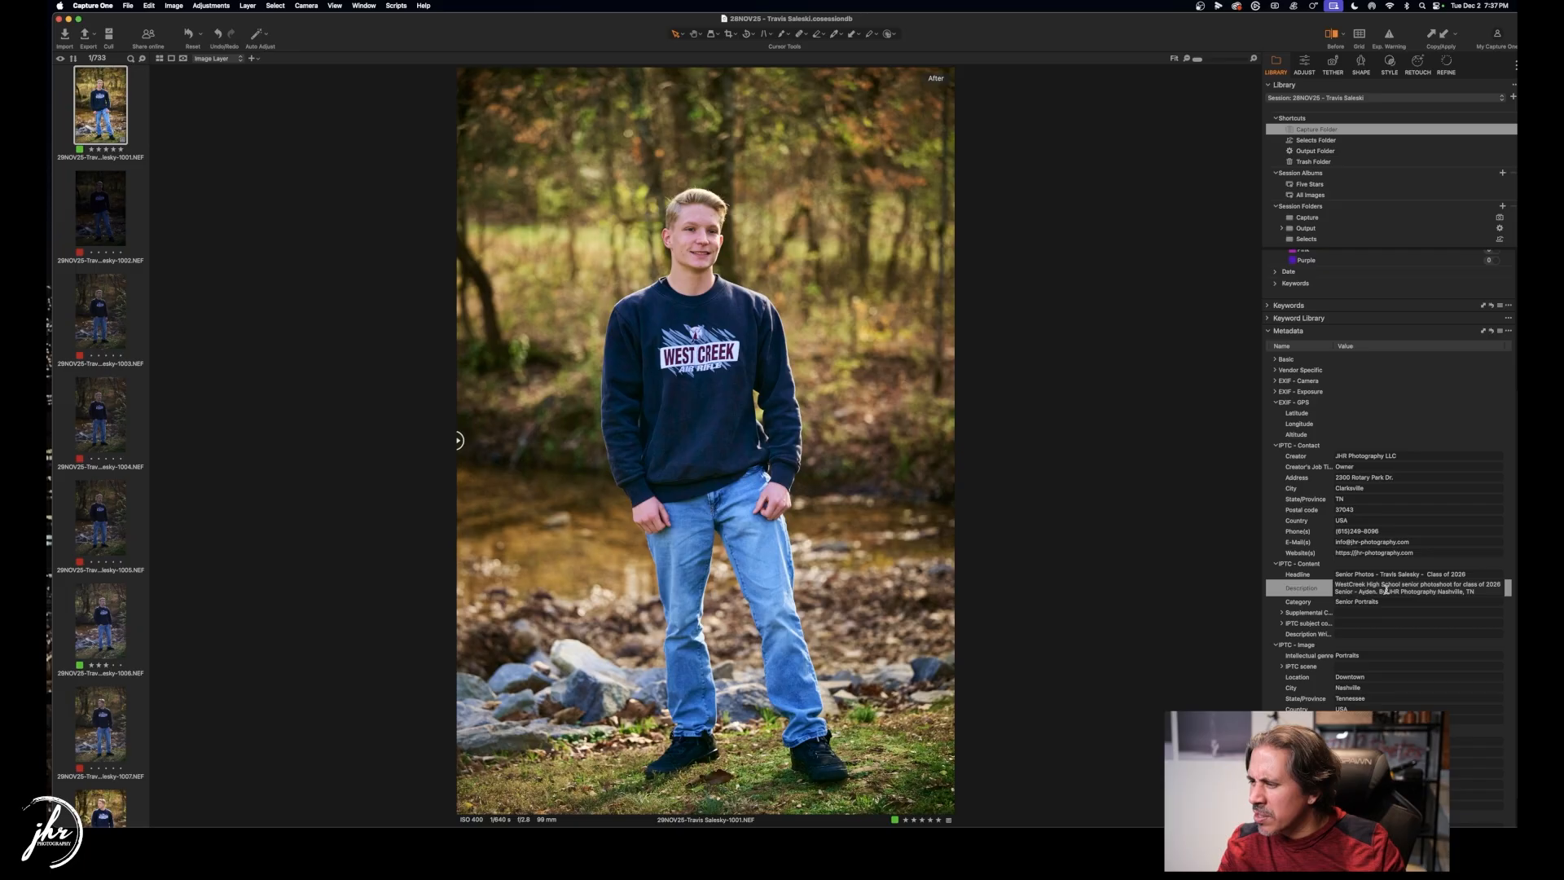
left_click_drag(1386, 590, 1353, 591)
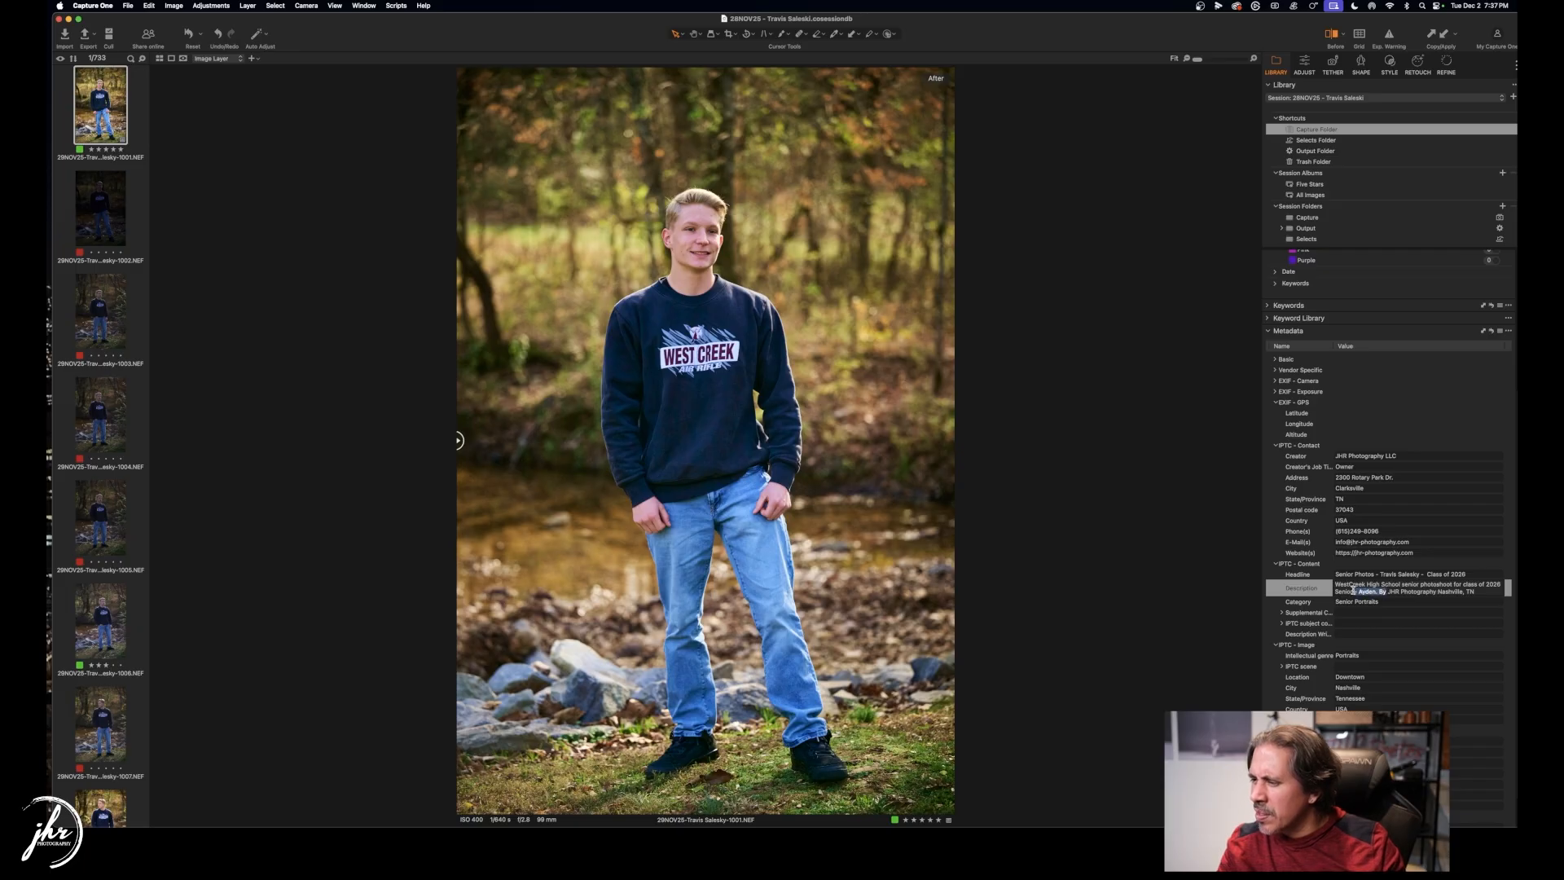
key("BackSpace")
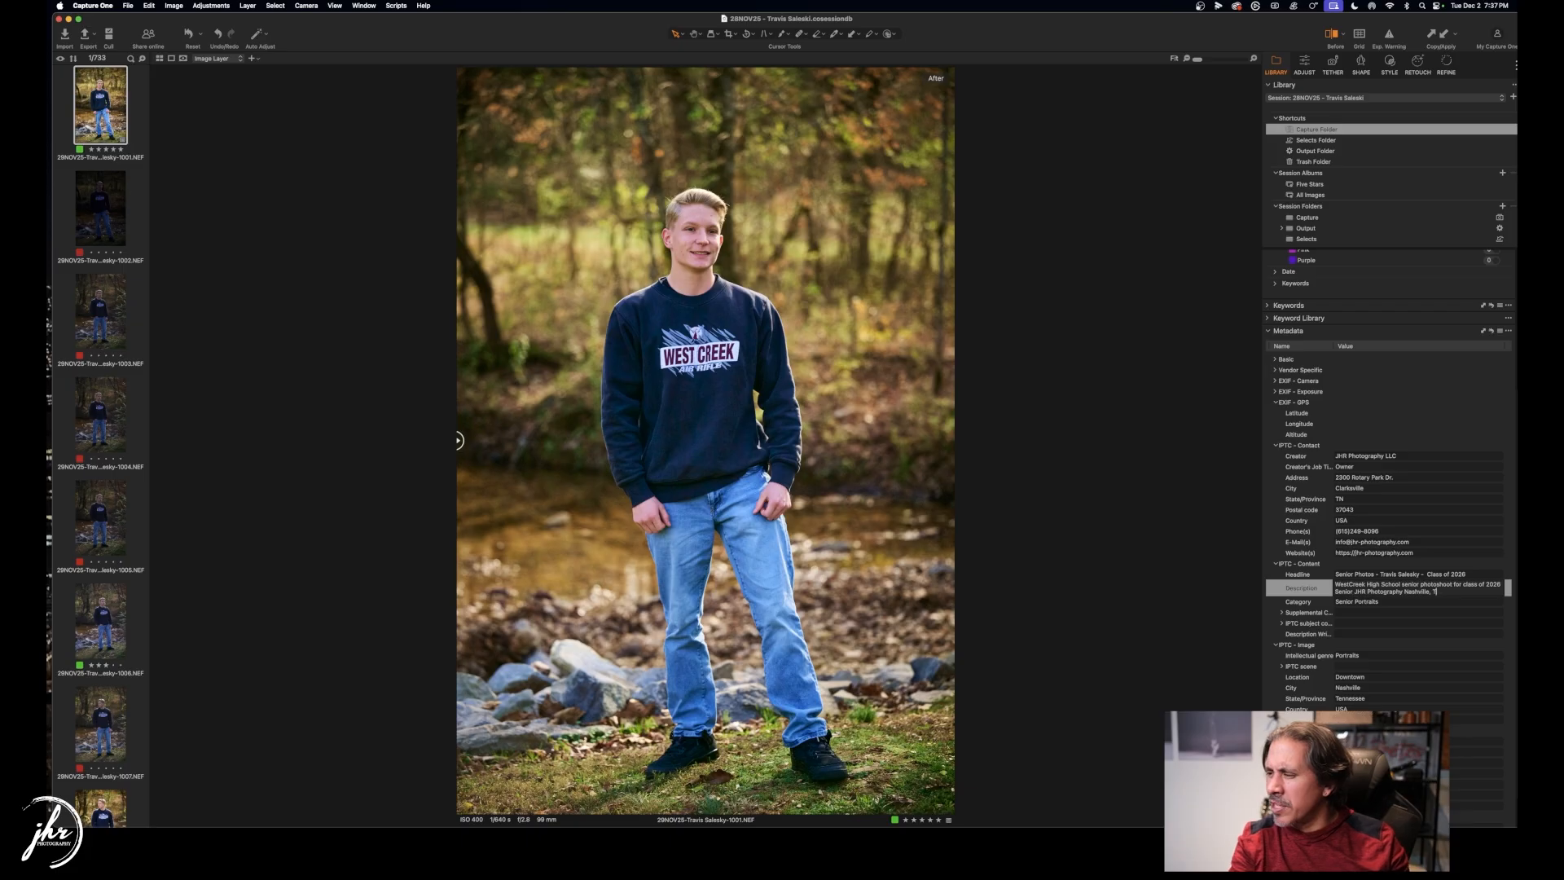
key("BackSpace")
key("BackSpace")
key("BackSpace")
key("BackSpace")
key("BackSpace")
key("BackSpace")
key("BackSpace")
key("BackSpace")
key("BackSpace")
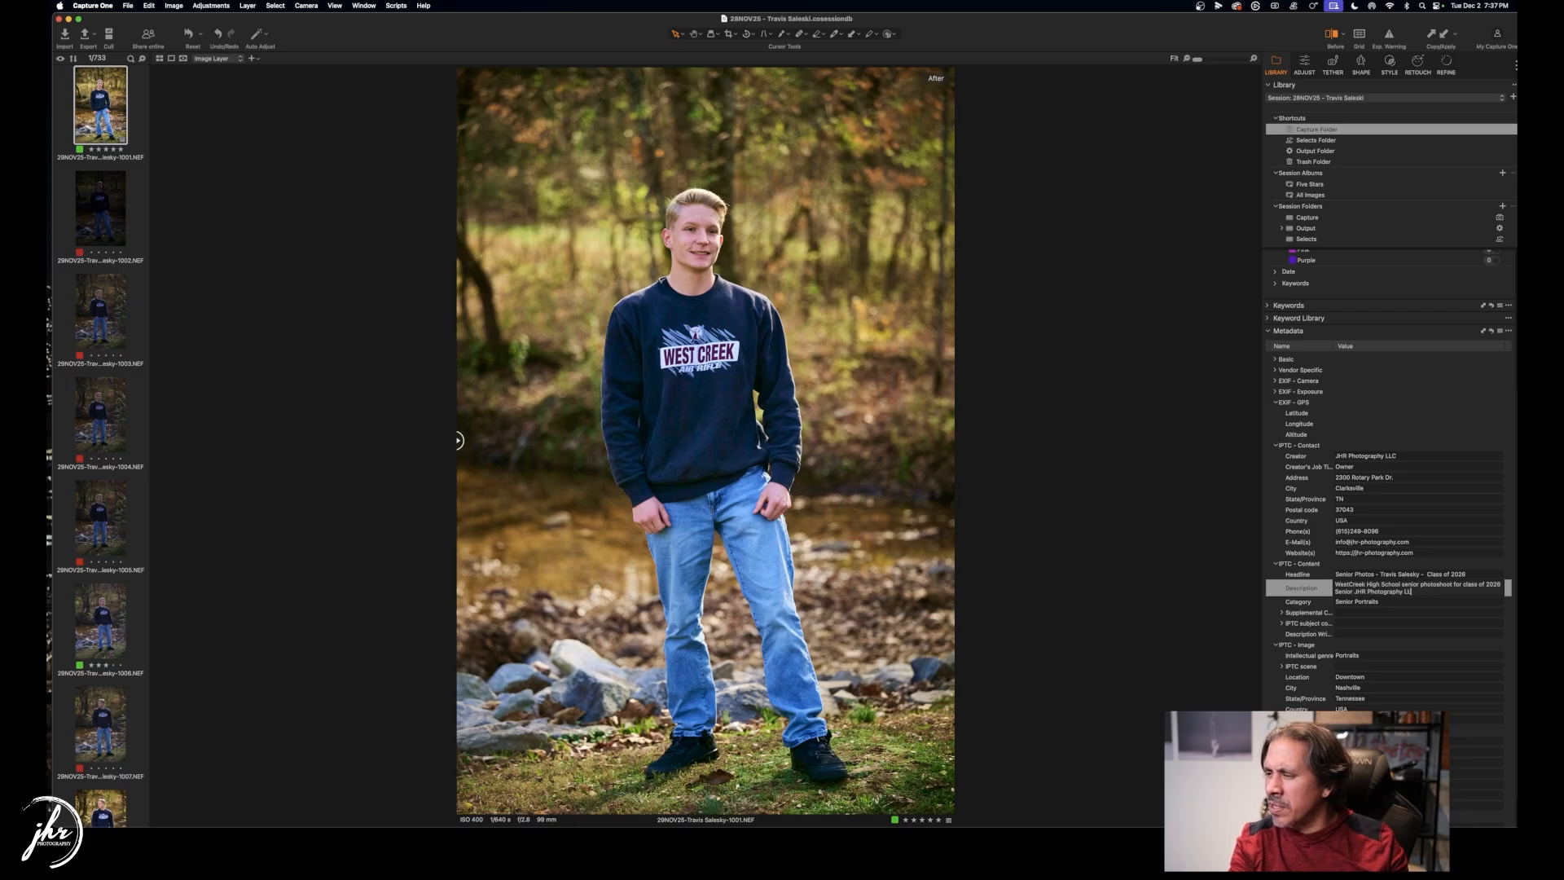
type("LLC. Clarks")
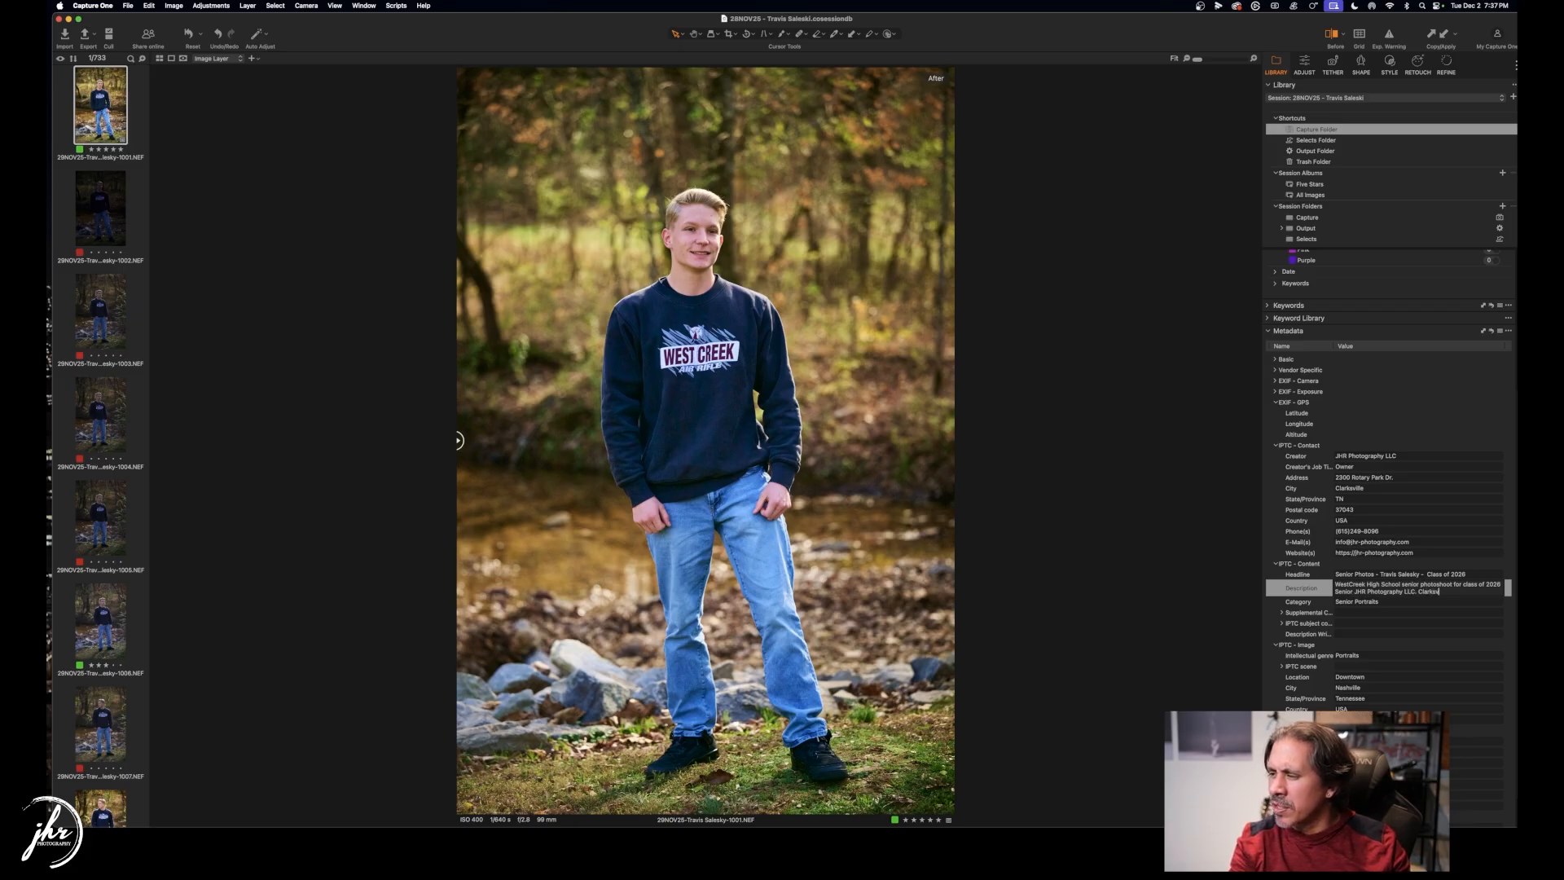
type("ville, TN")
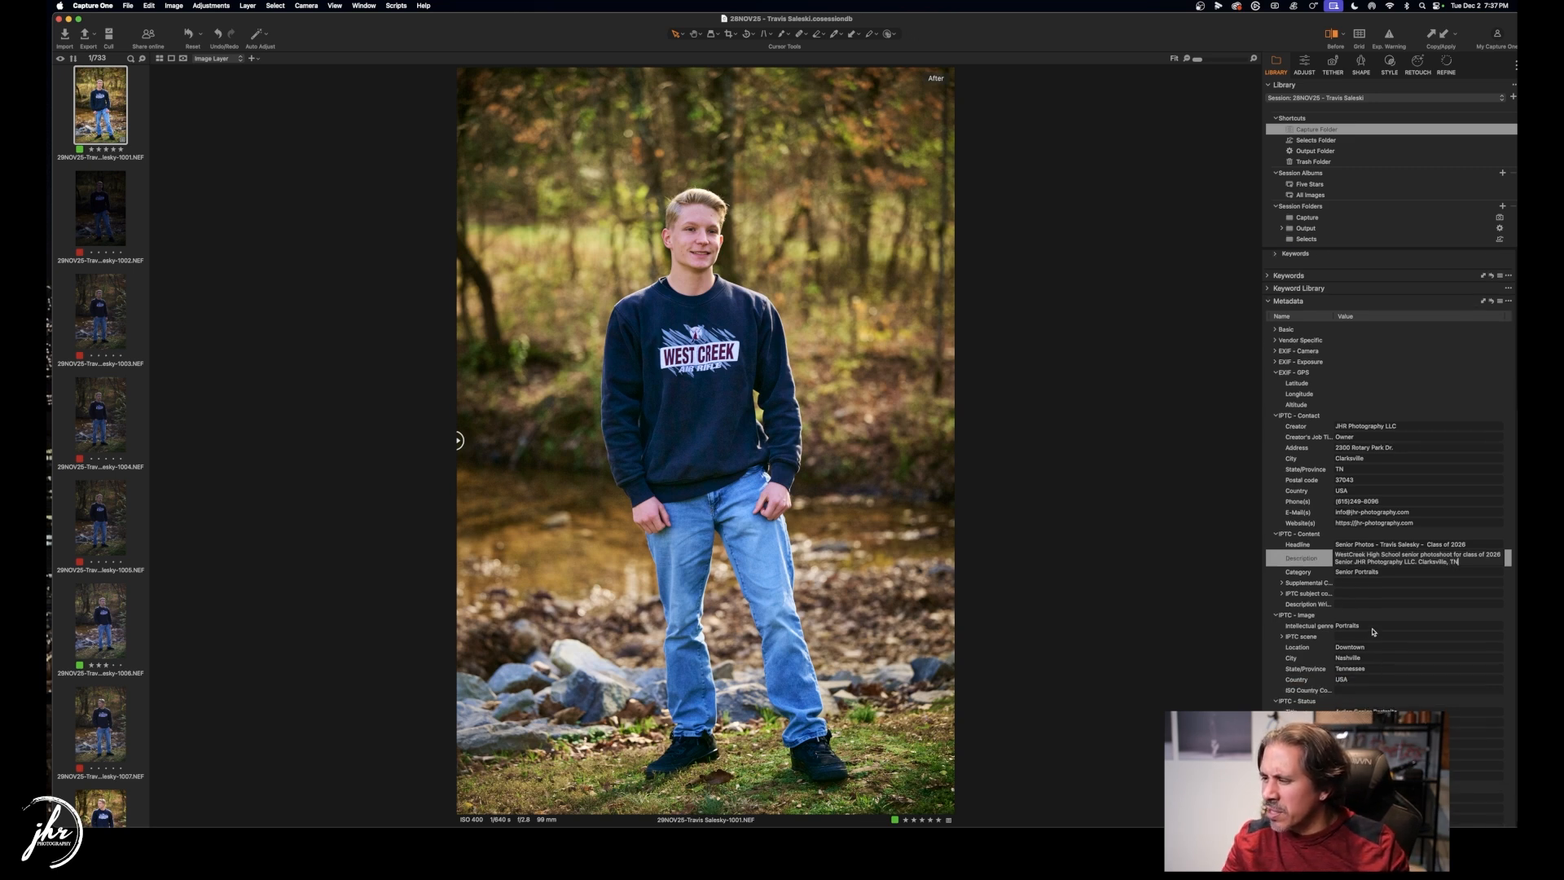
Set the city to Clarksville and change the title to the client's name plus 'Senior Portrait'.
left_click(1367, 657)
type("Clark")
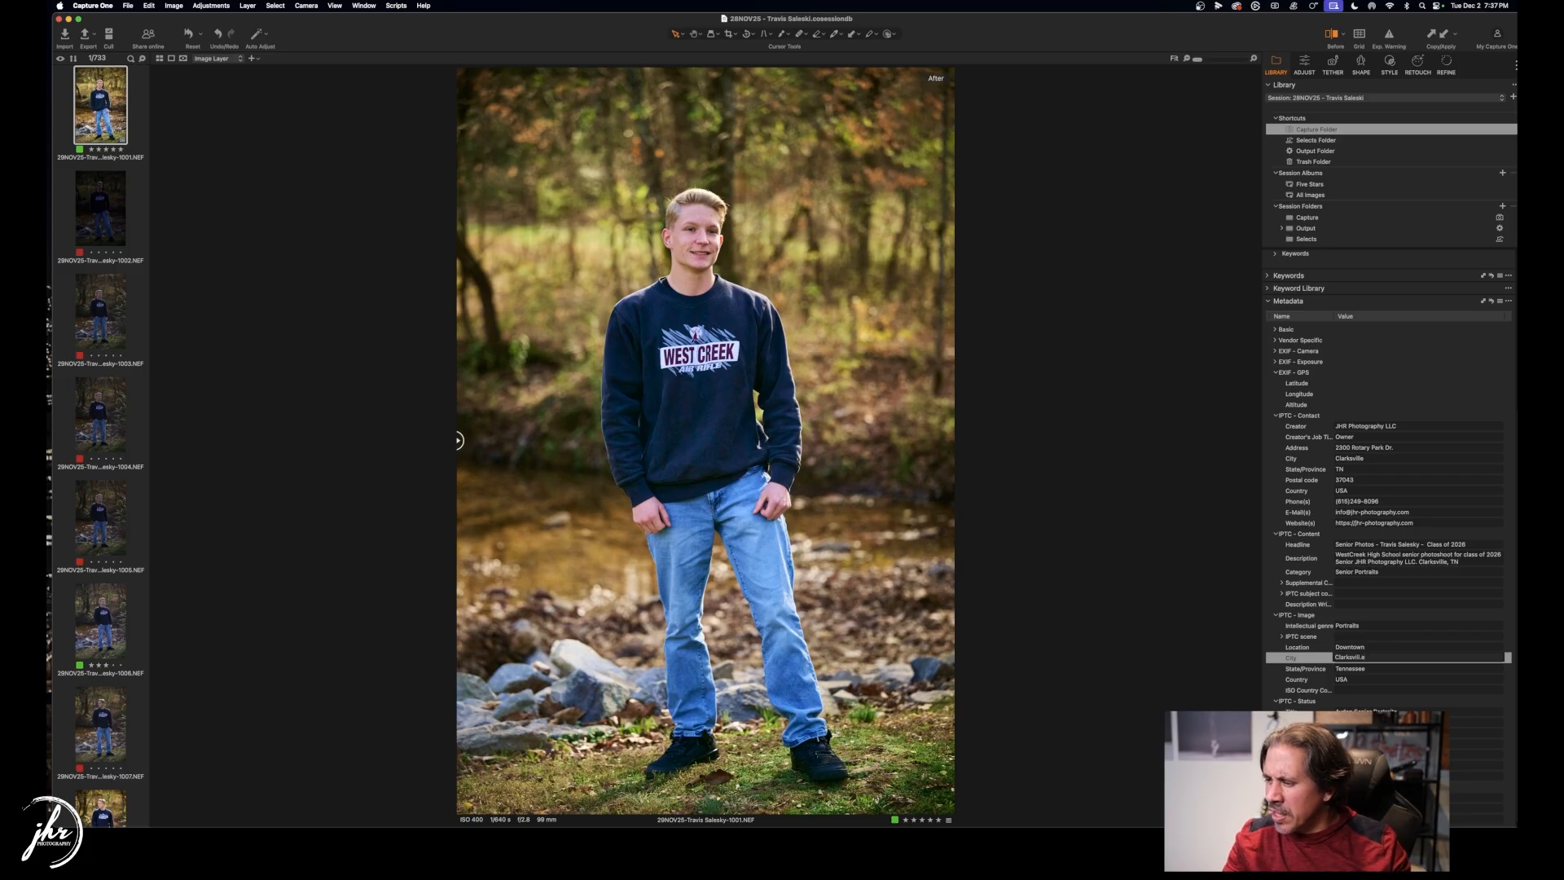
left_click(1403, 710)
key("BackSpace")
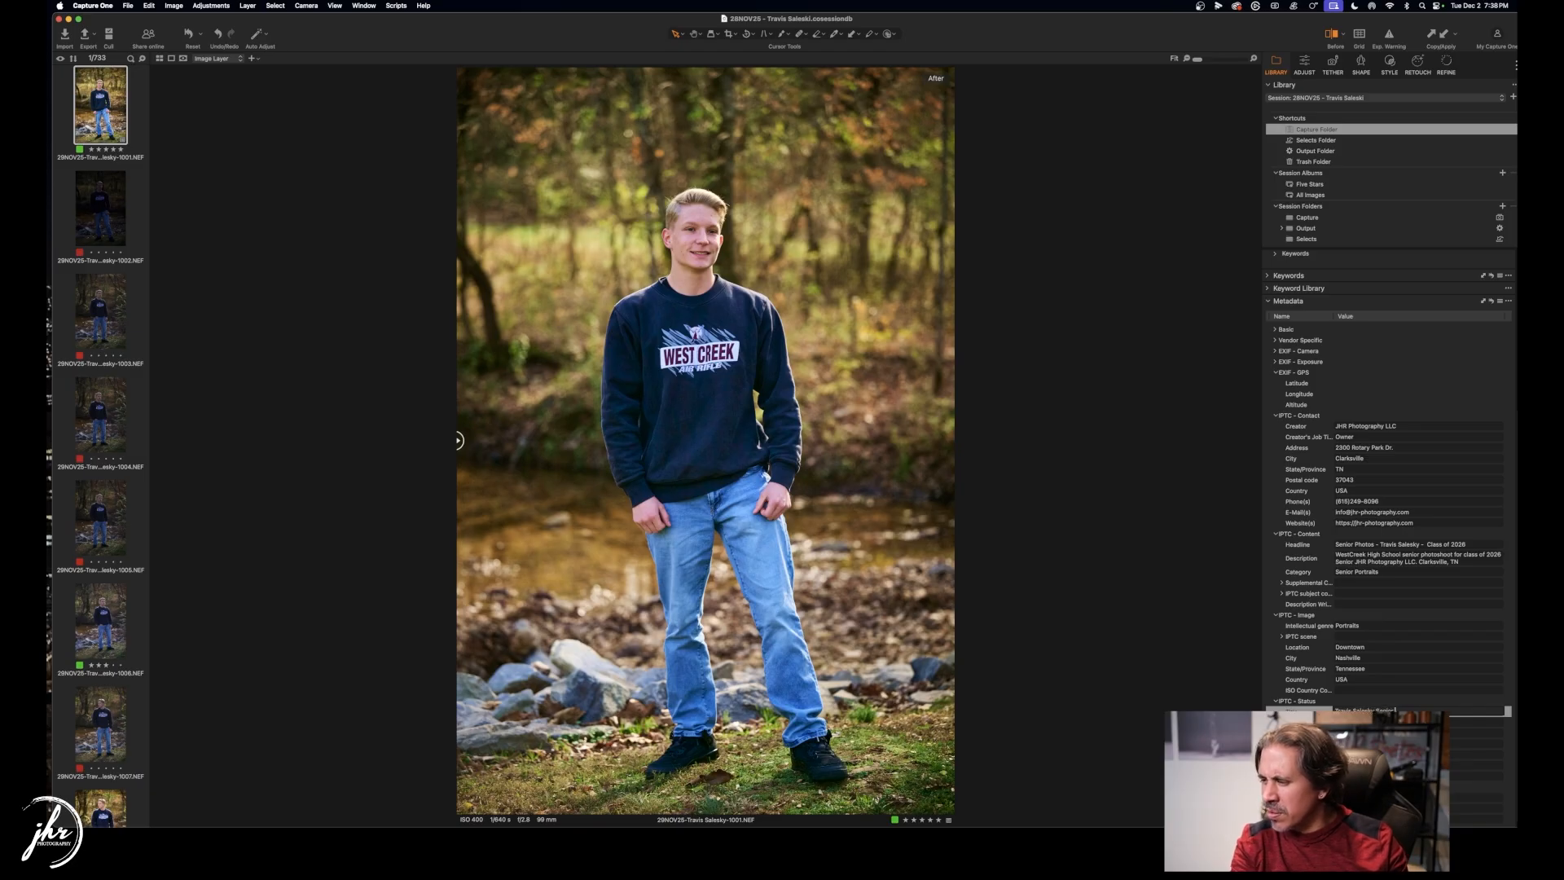
type("s")
key("Tab")
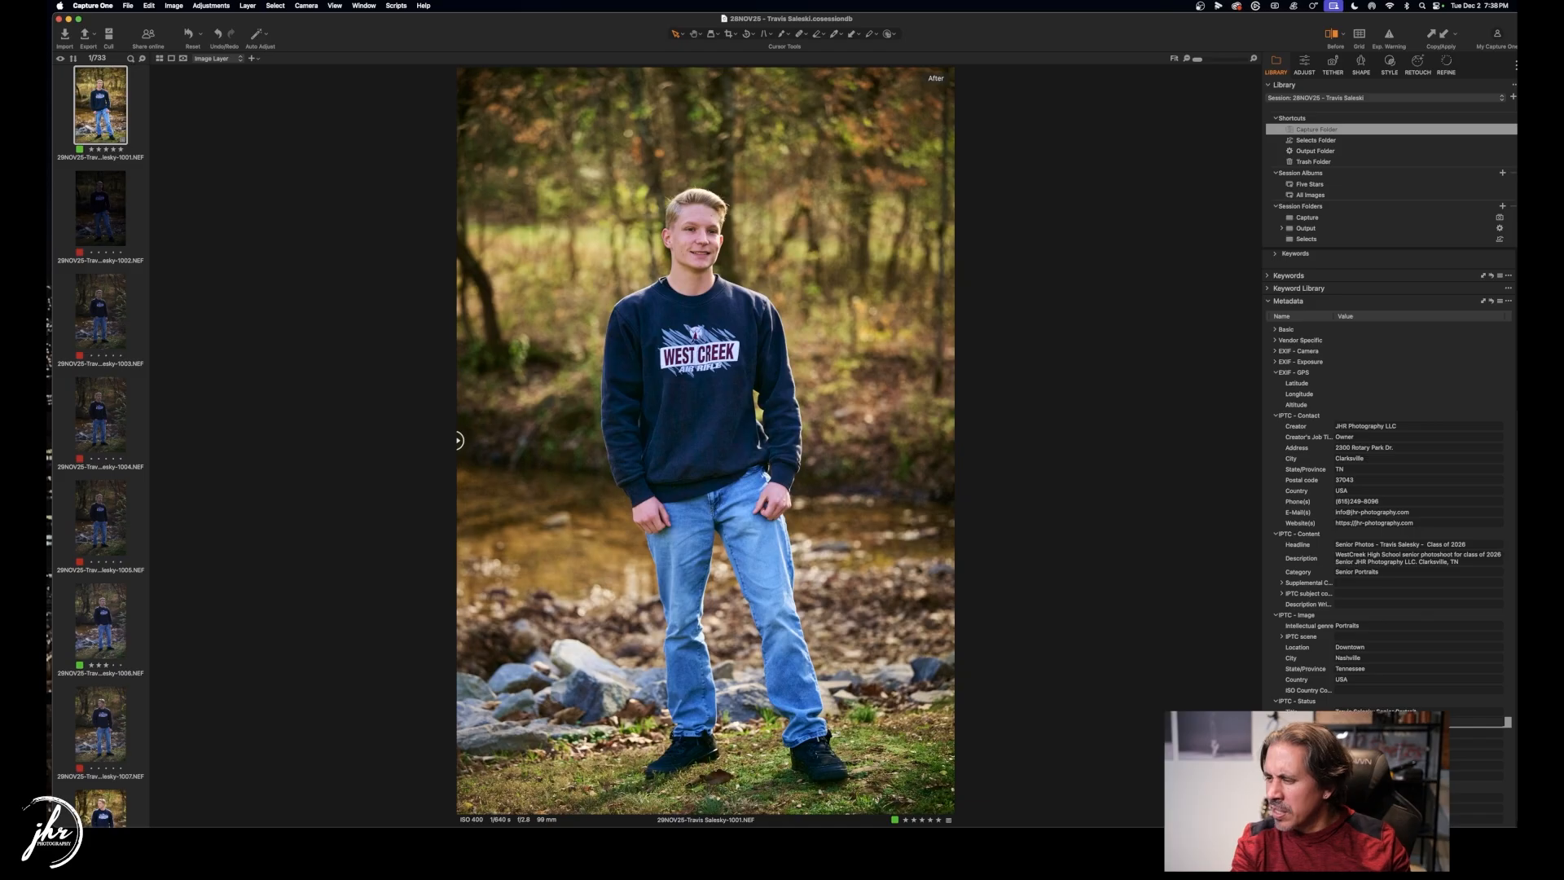
scroll(1430, 501, "down", 1)
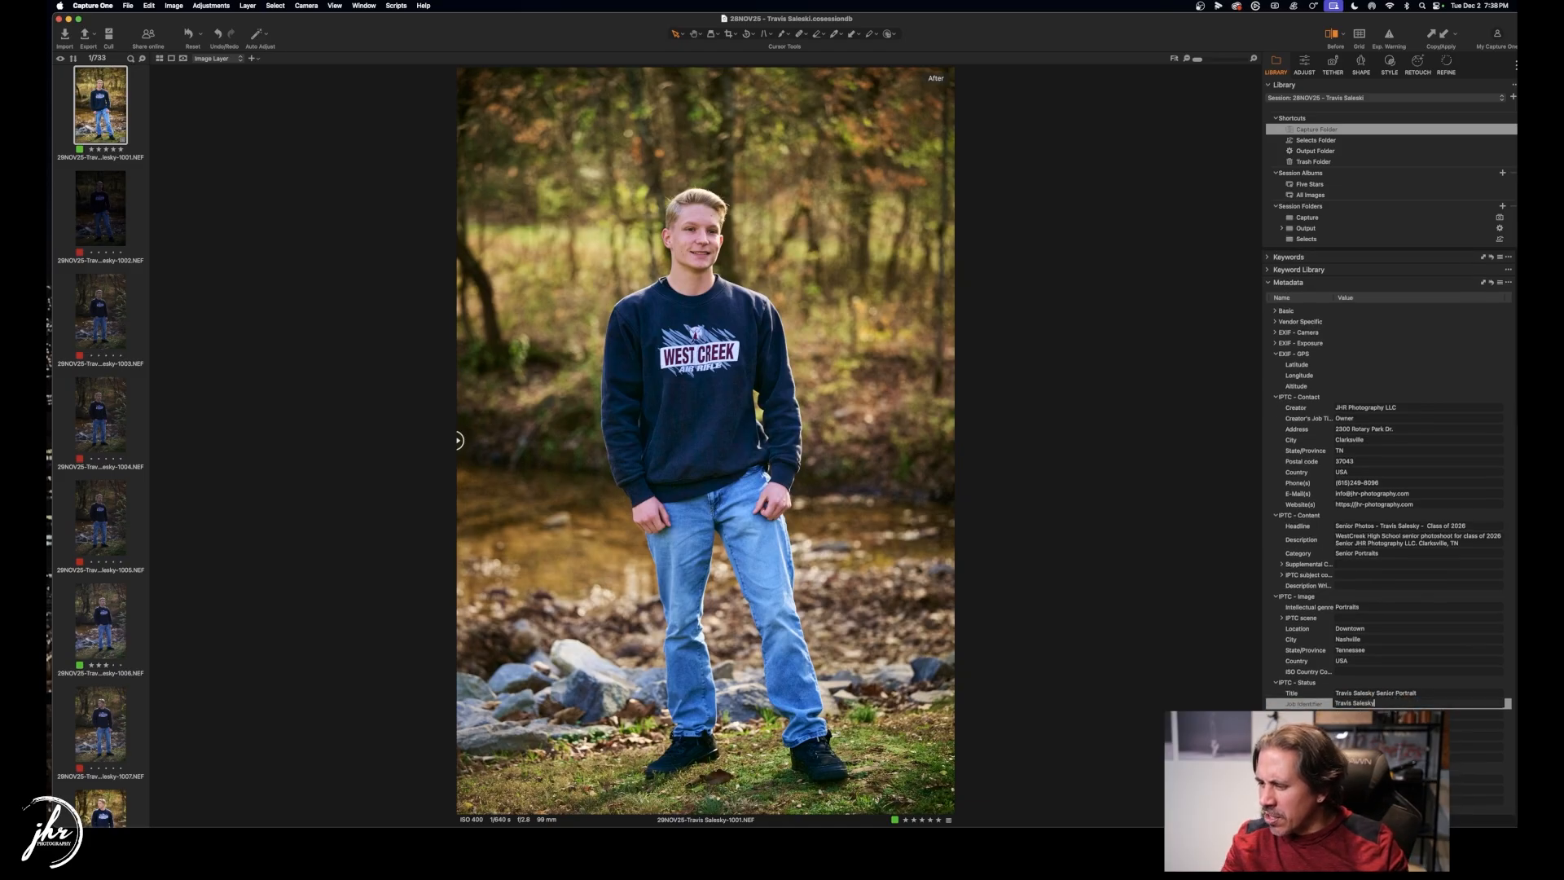
key("Tab")
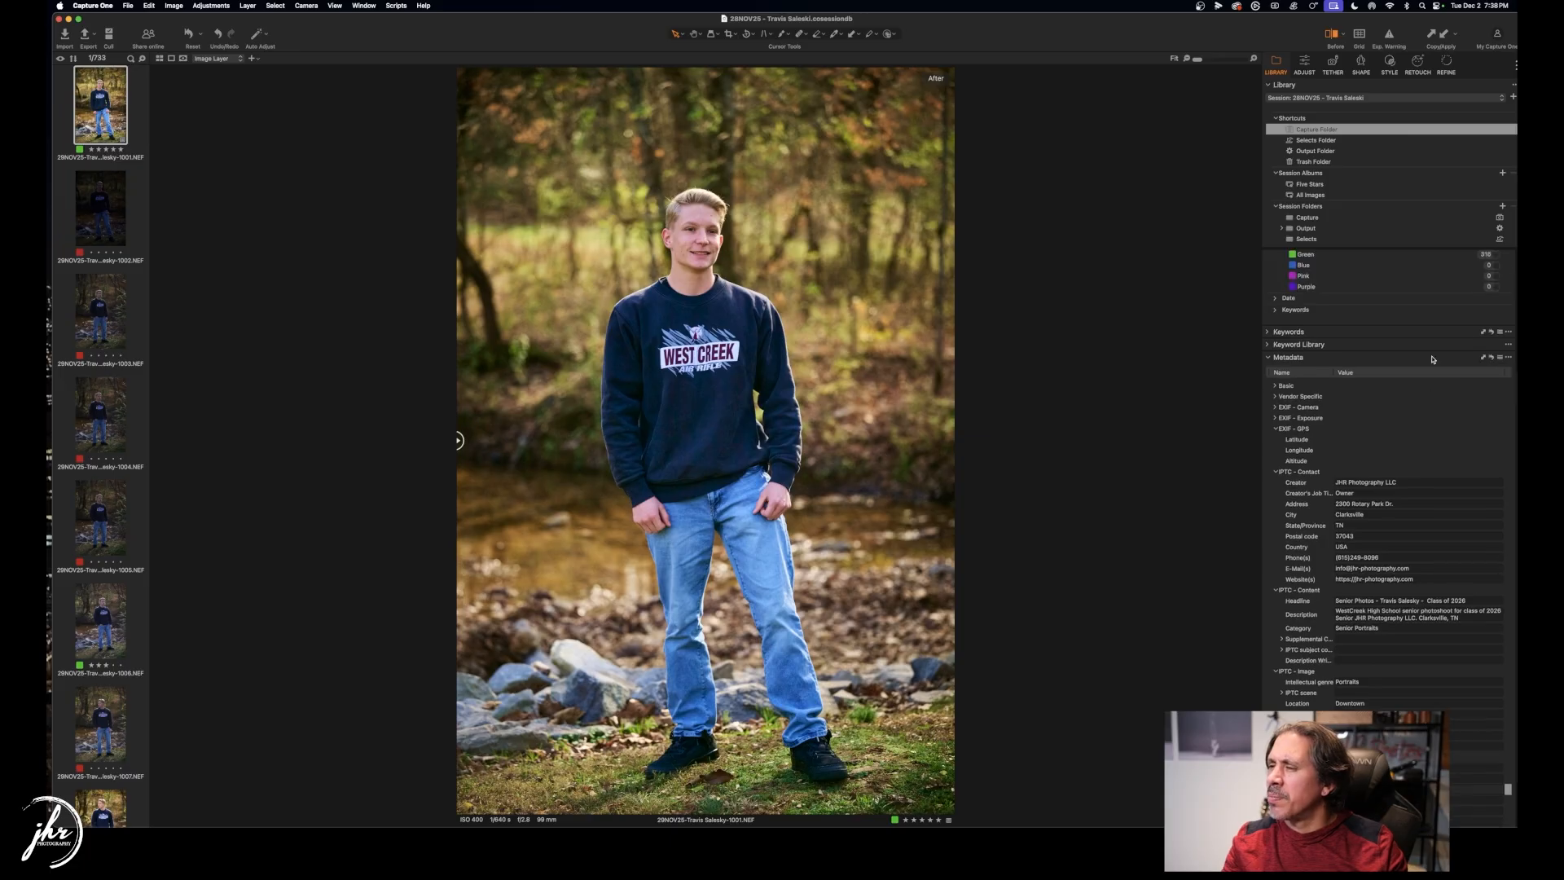
Remove the Broadway and Nashville keywords from the portrait.
left_click(1268, 358)
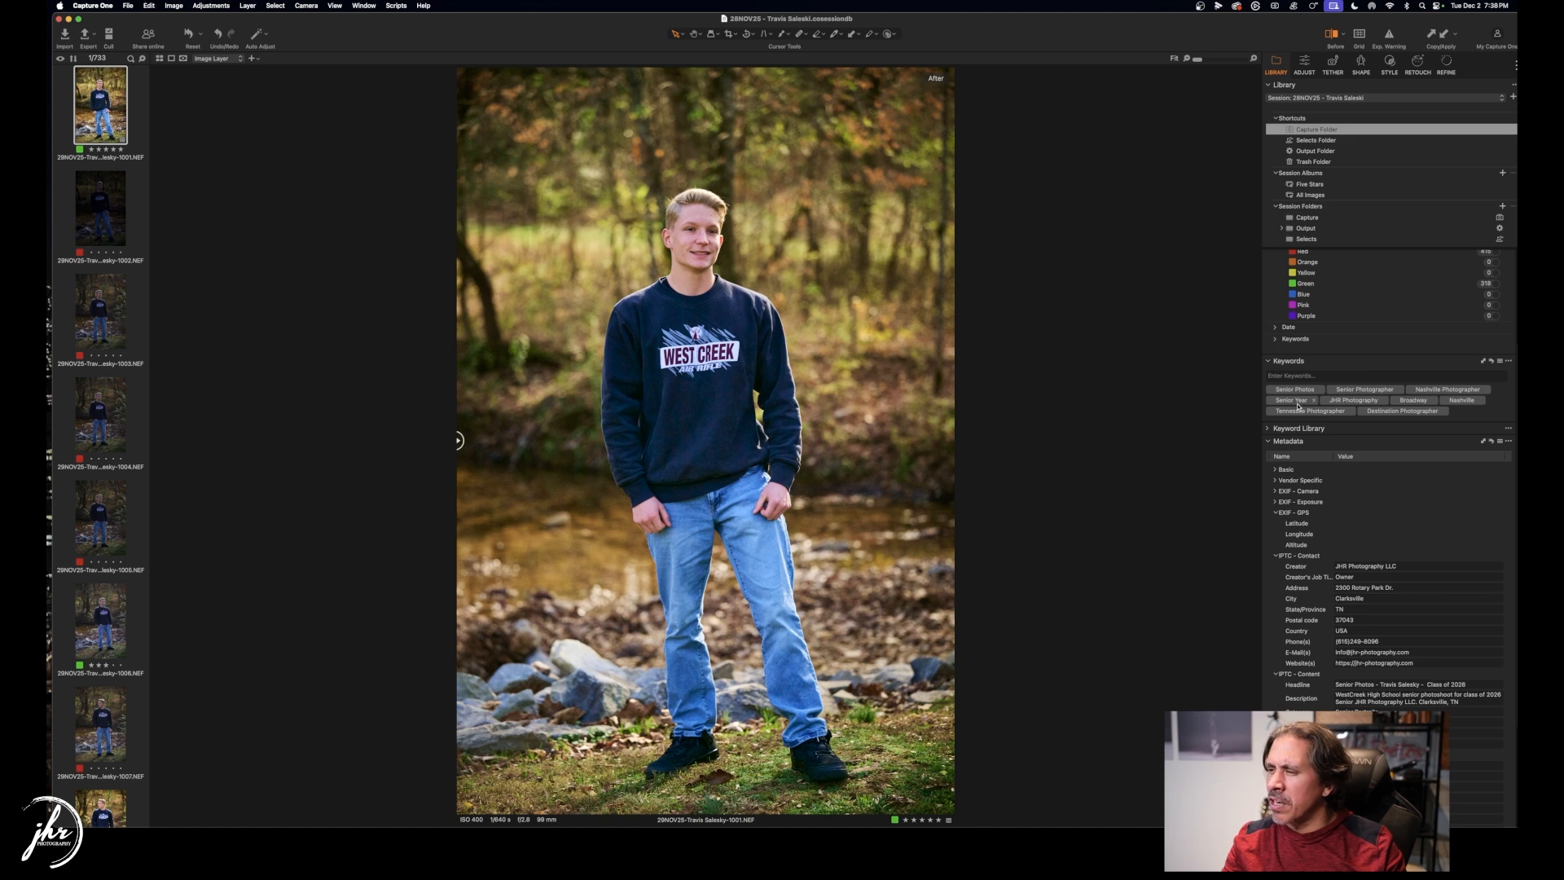
left_click(1433, 401)
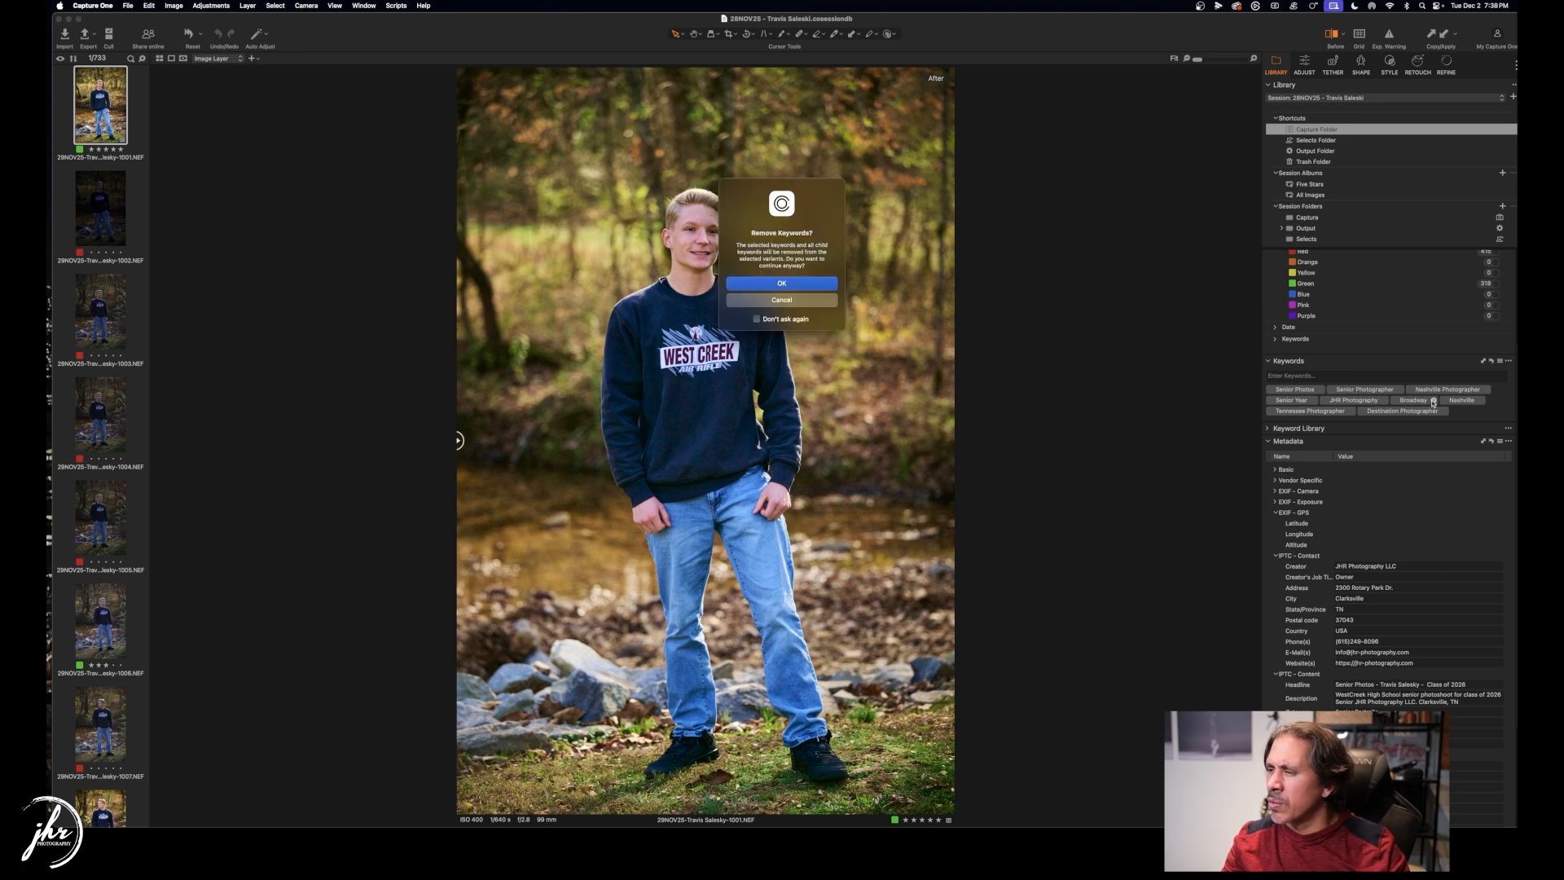
left_click(780, 284)
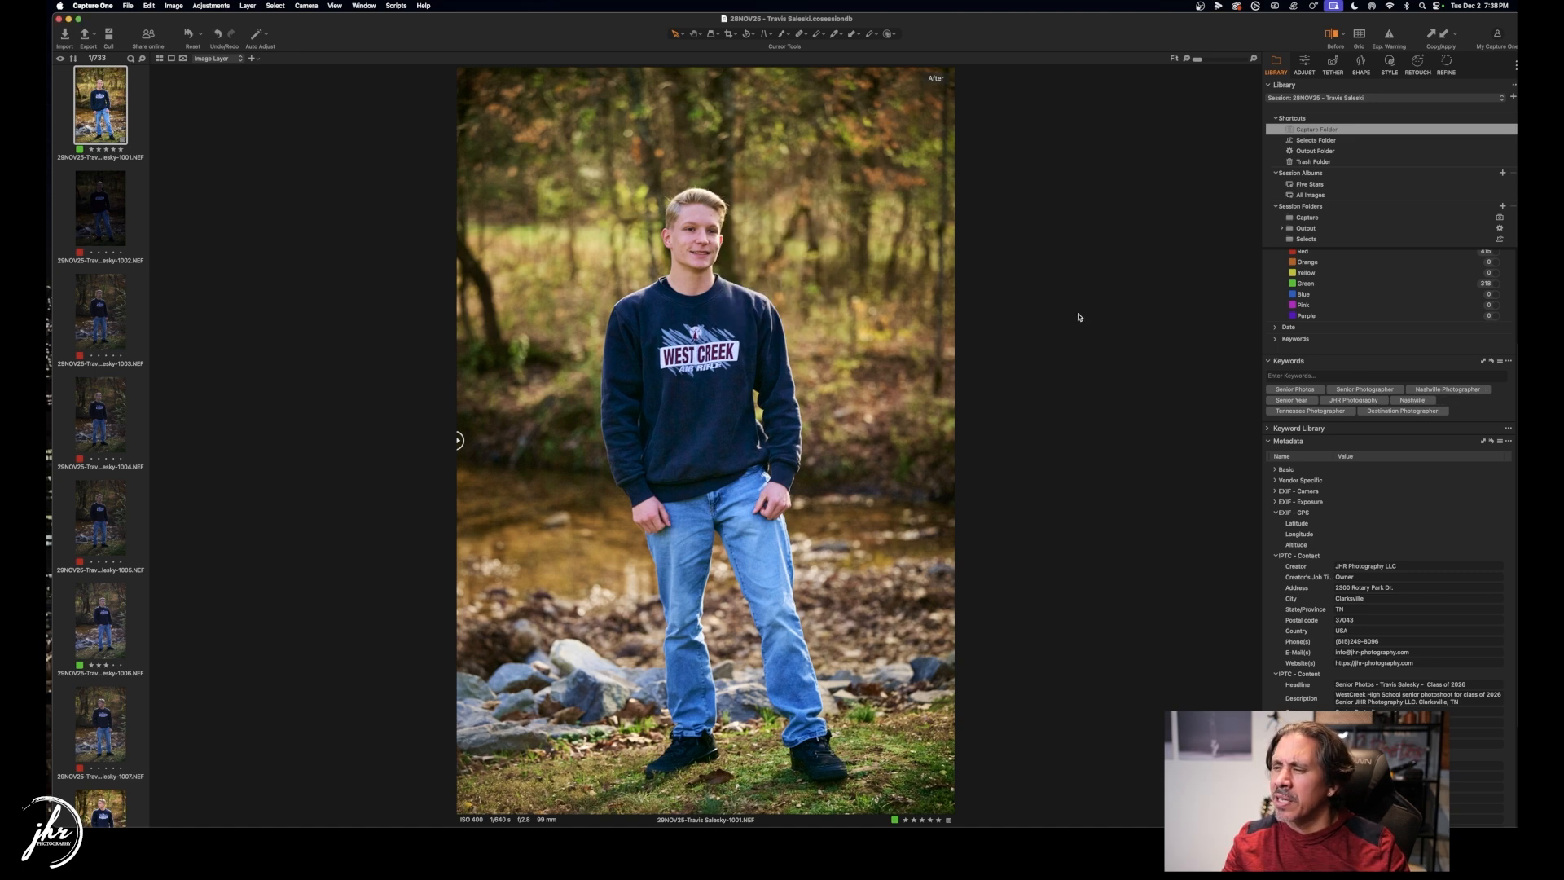
left_click(1431, 401)
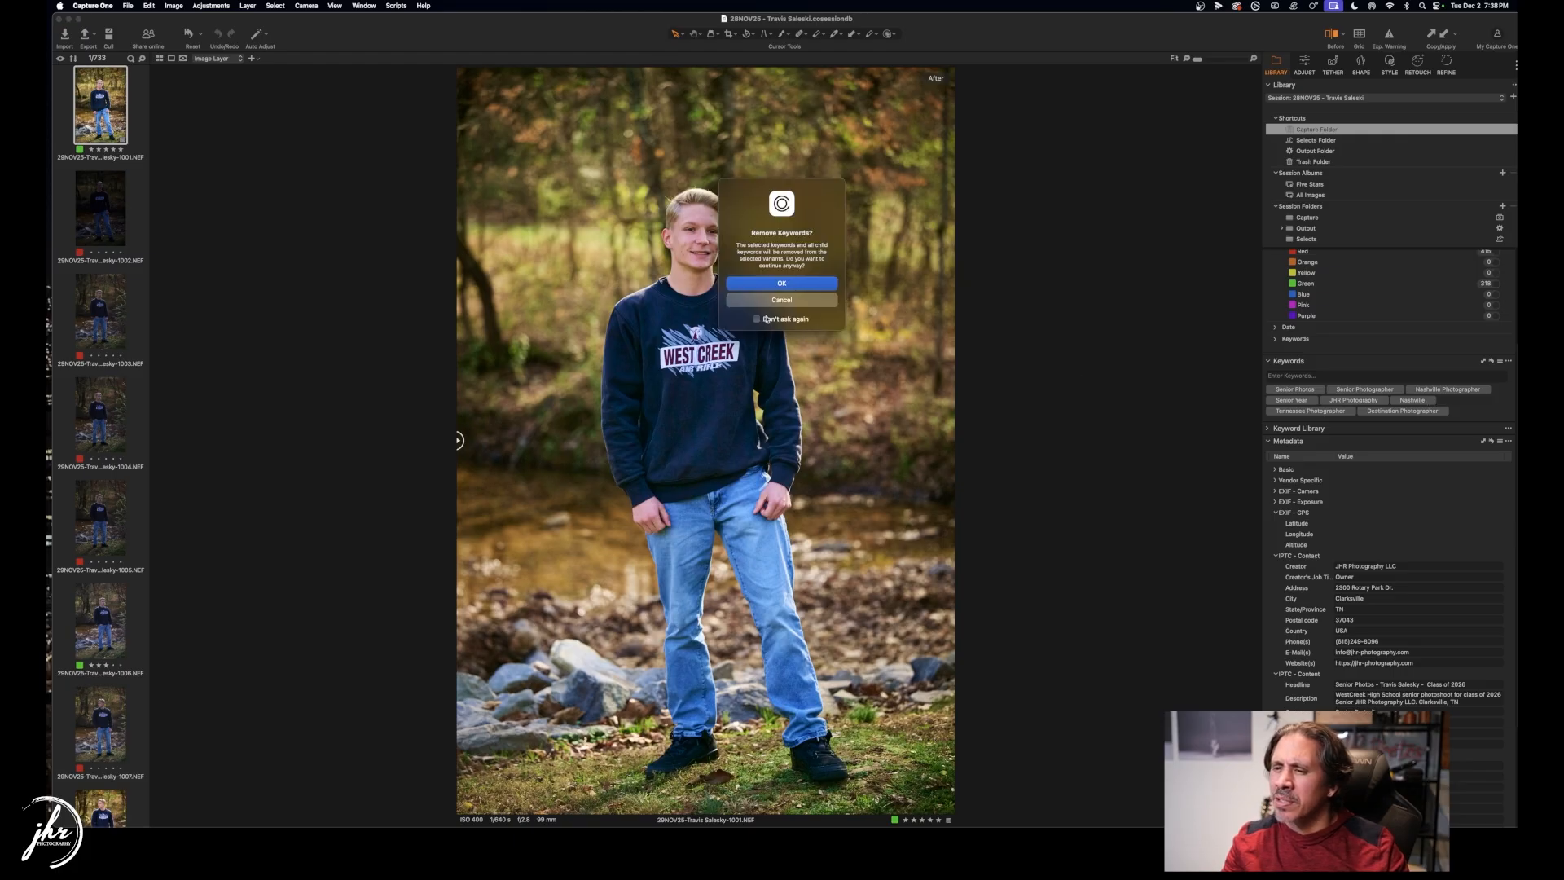
left_click(794, 284)
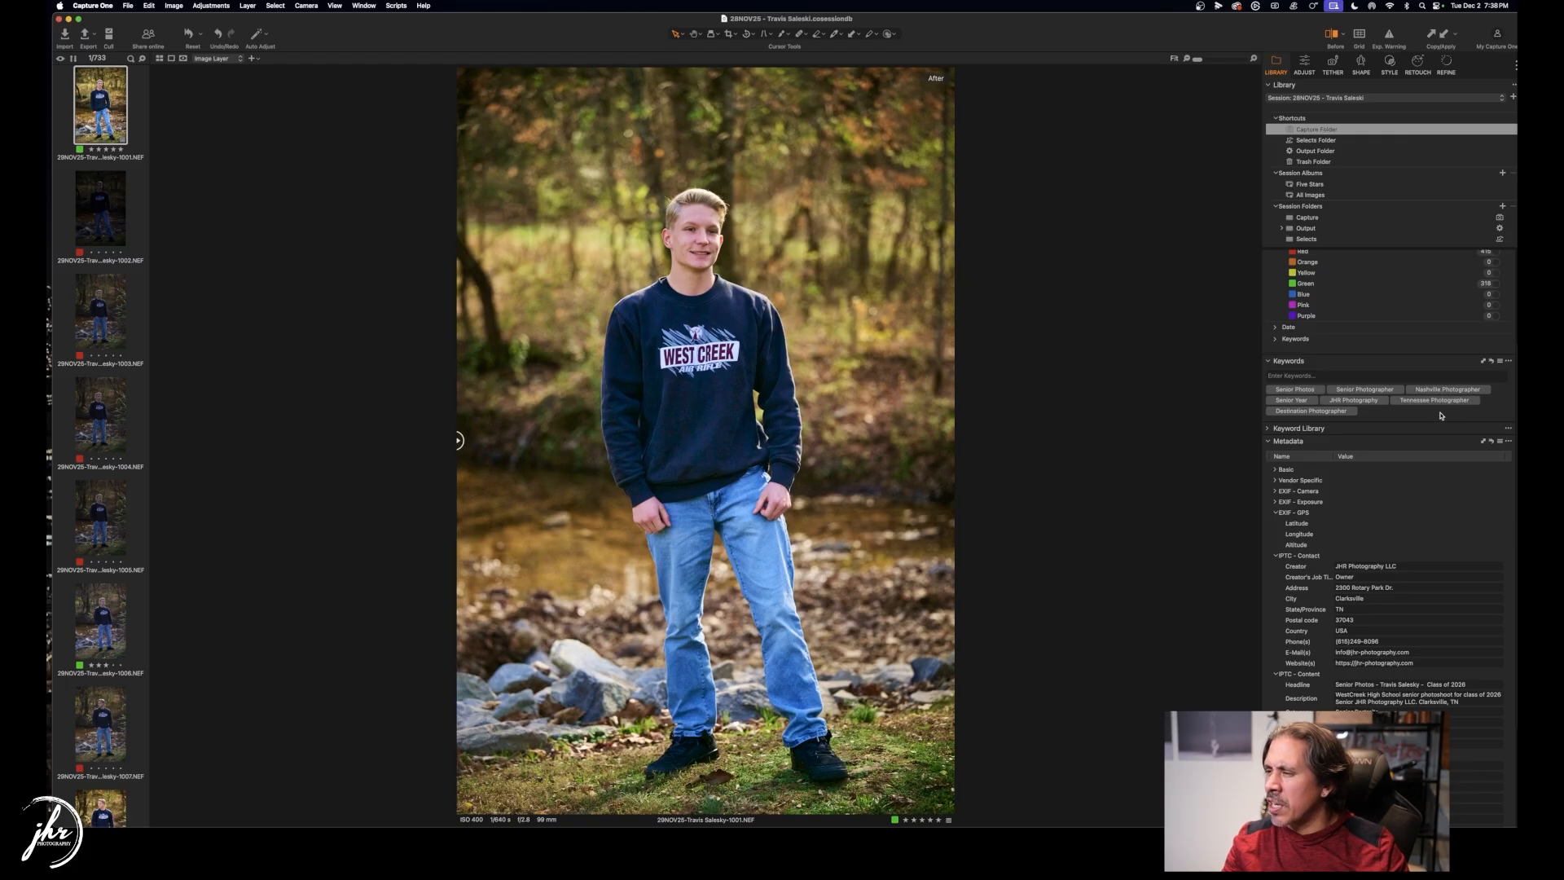
Add the keywords Clarksville, Natural Light, Class of 2026, WestCreek and Coyotes.
left_click(1353, 374)
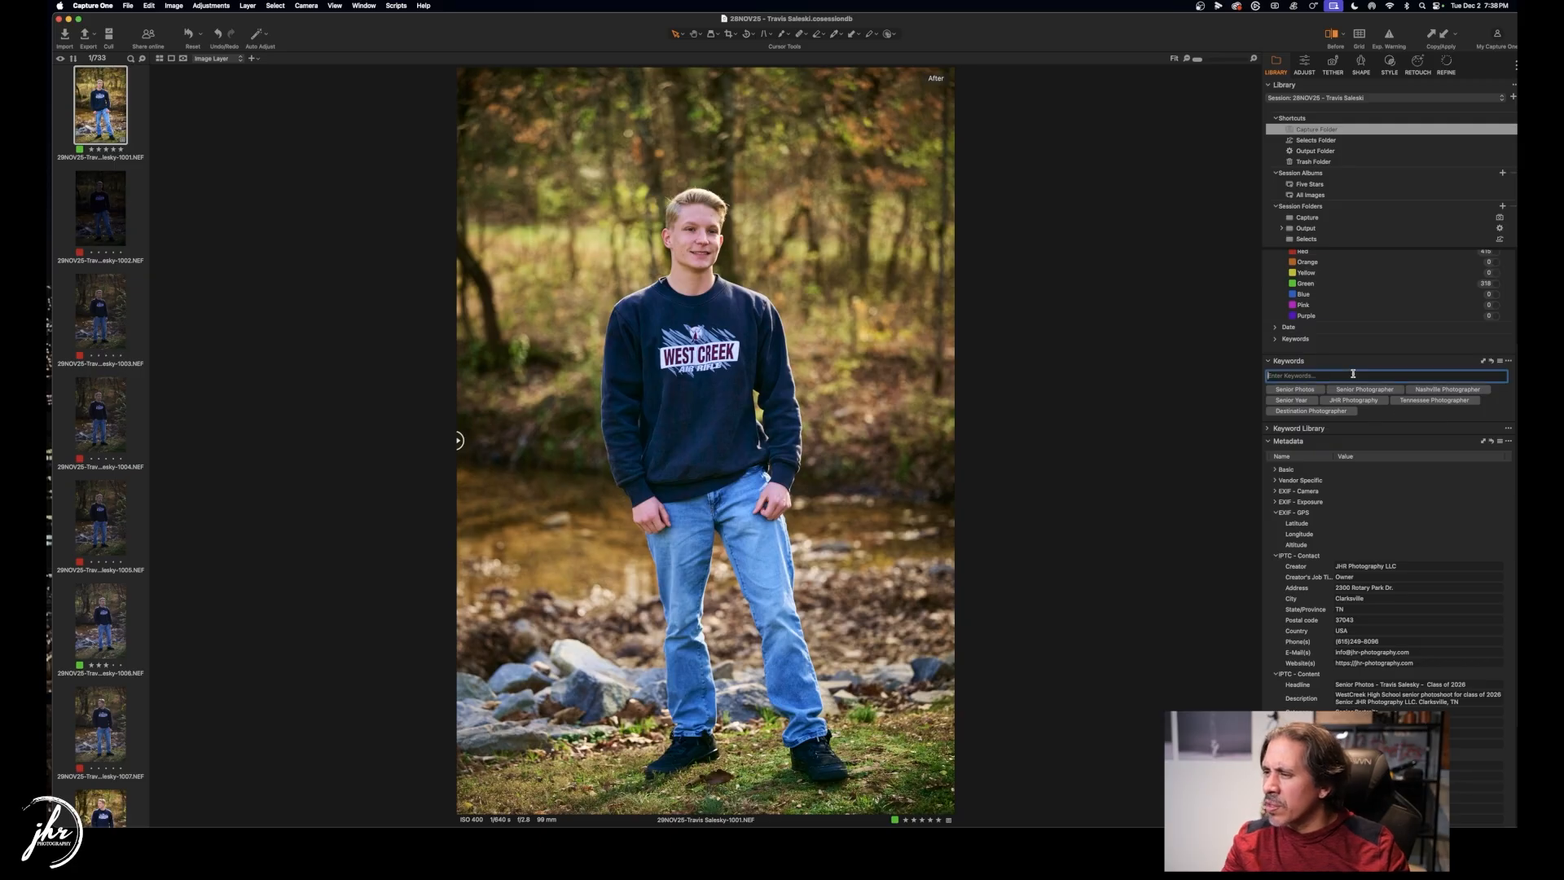
type("Cla")
type("rksville, C")
type("Nas")
type("ural L")
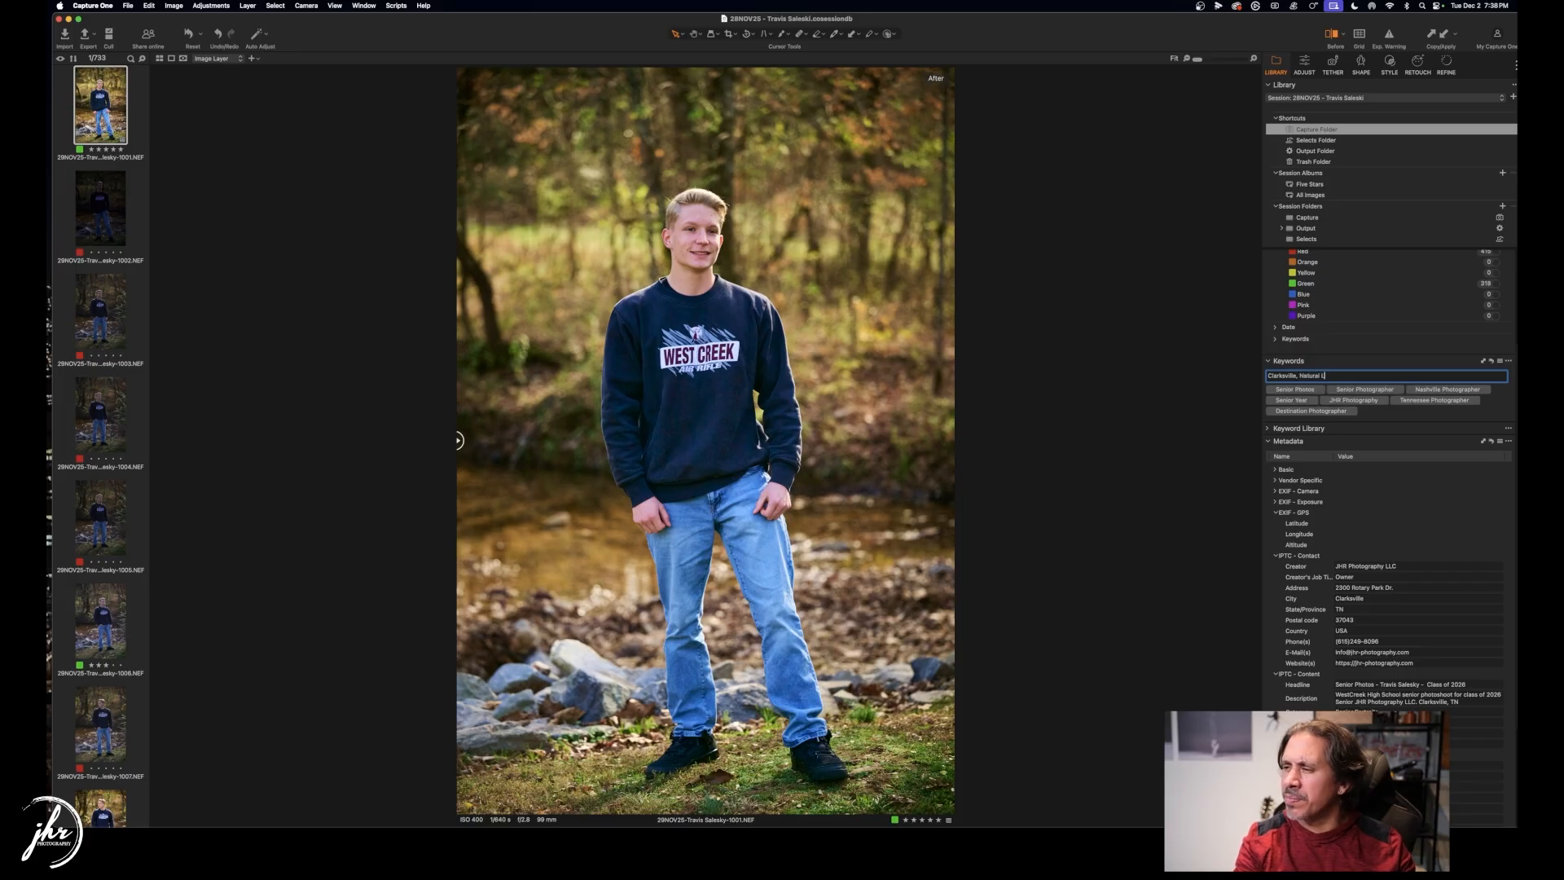
type("ight, Class of 2026,")
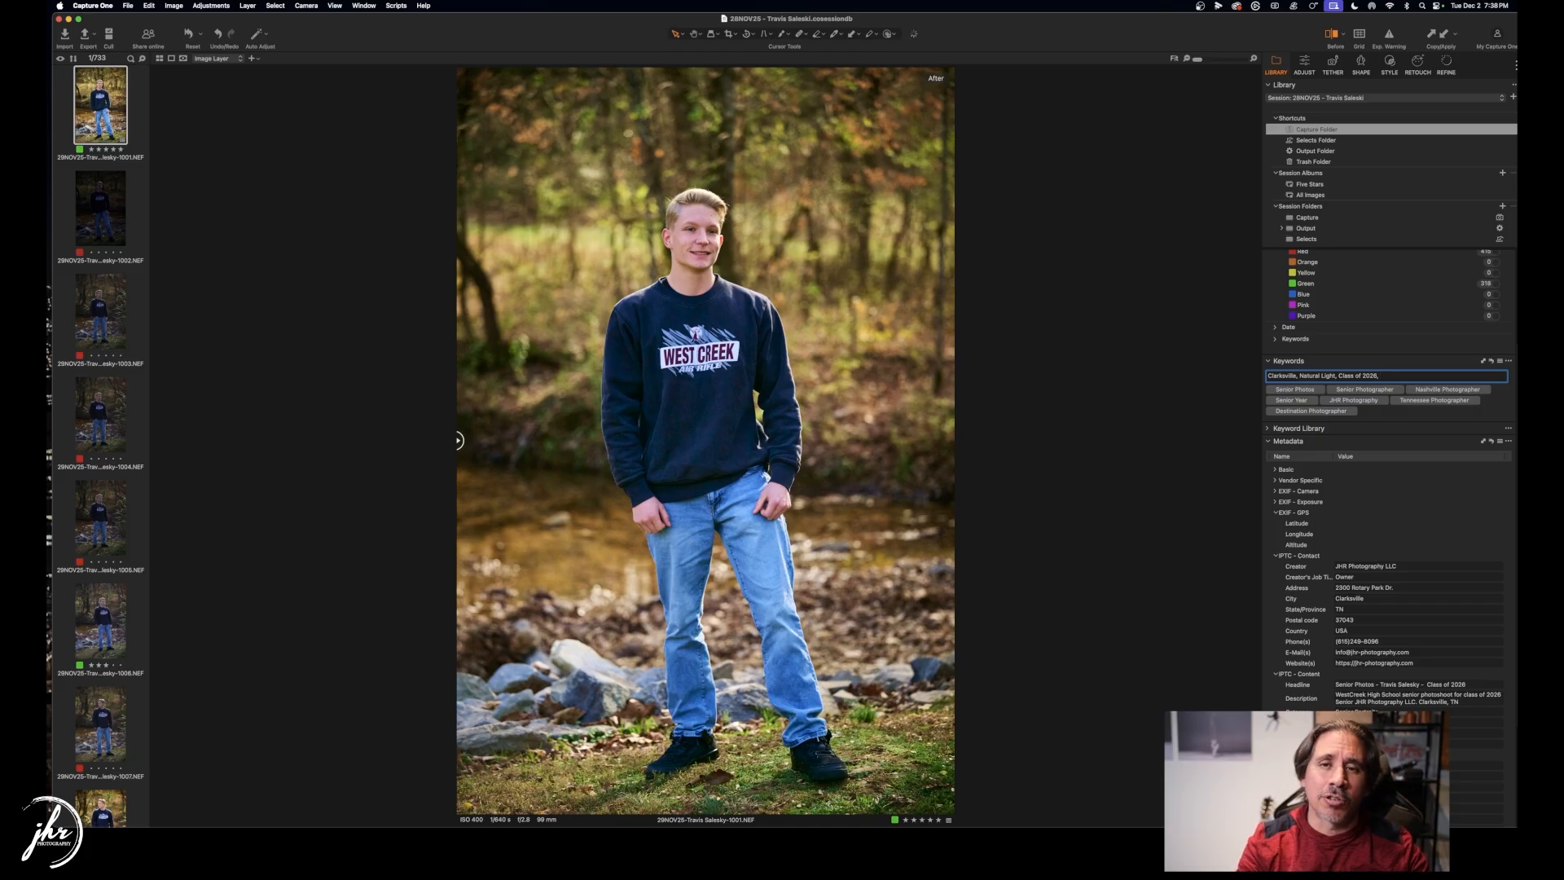
type("WestCreek, co")
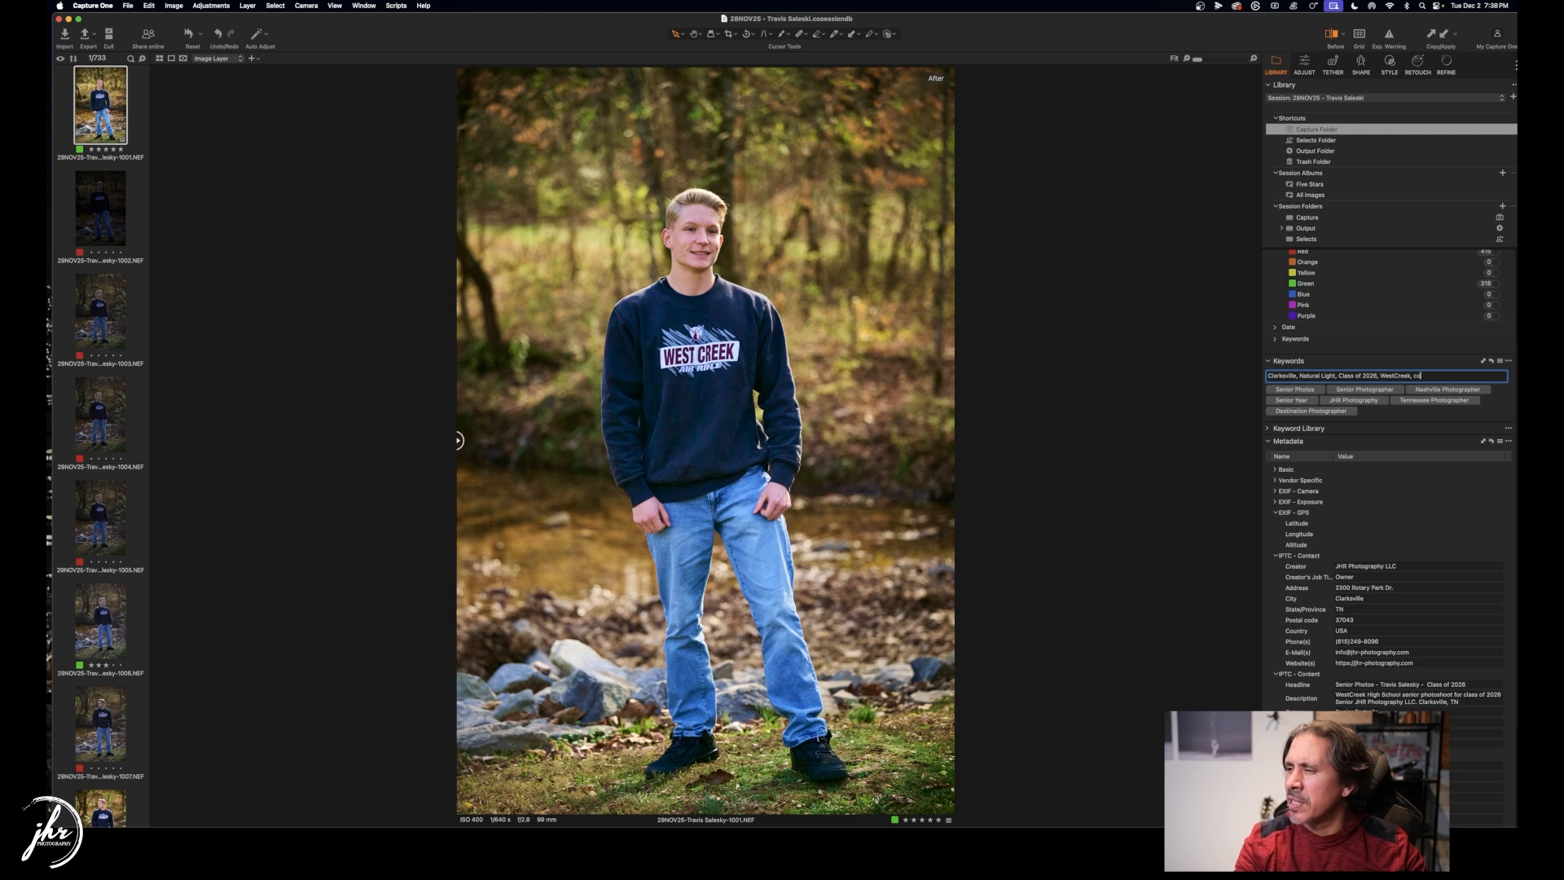
key("BackSpace")
key("BackSpace")
type("Coyot")
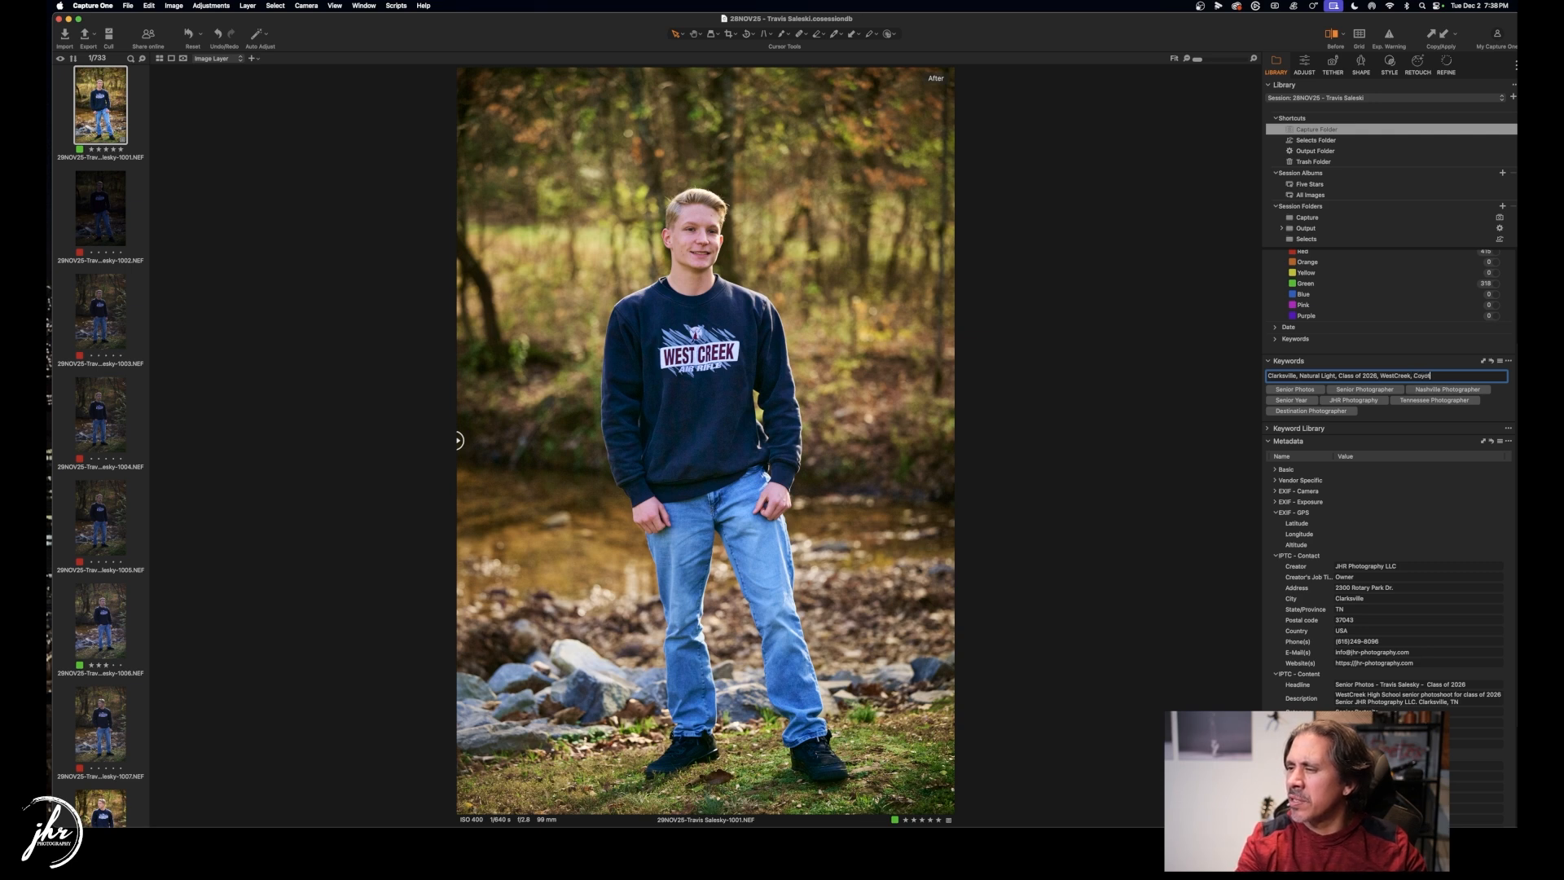
type("es")
key("Return")
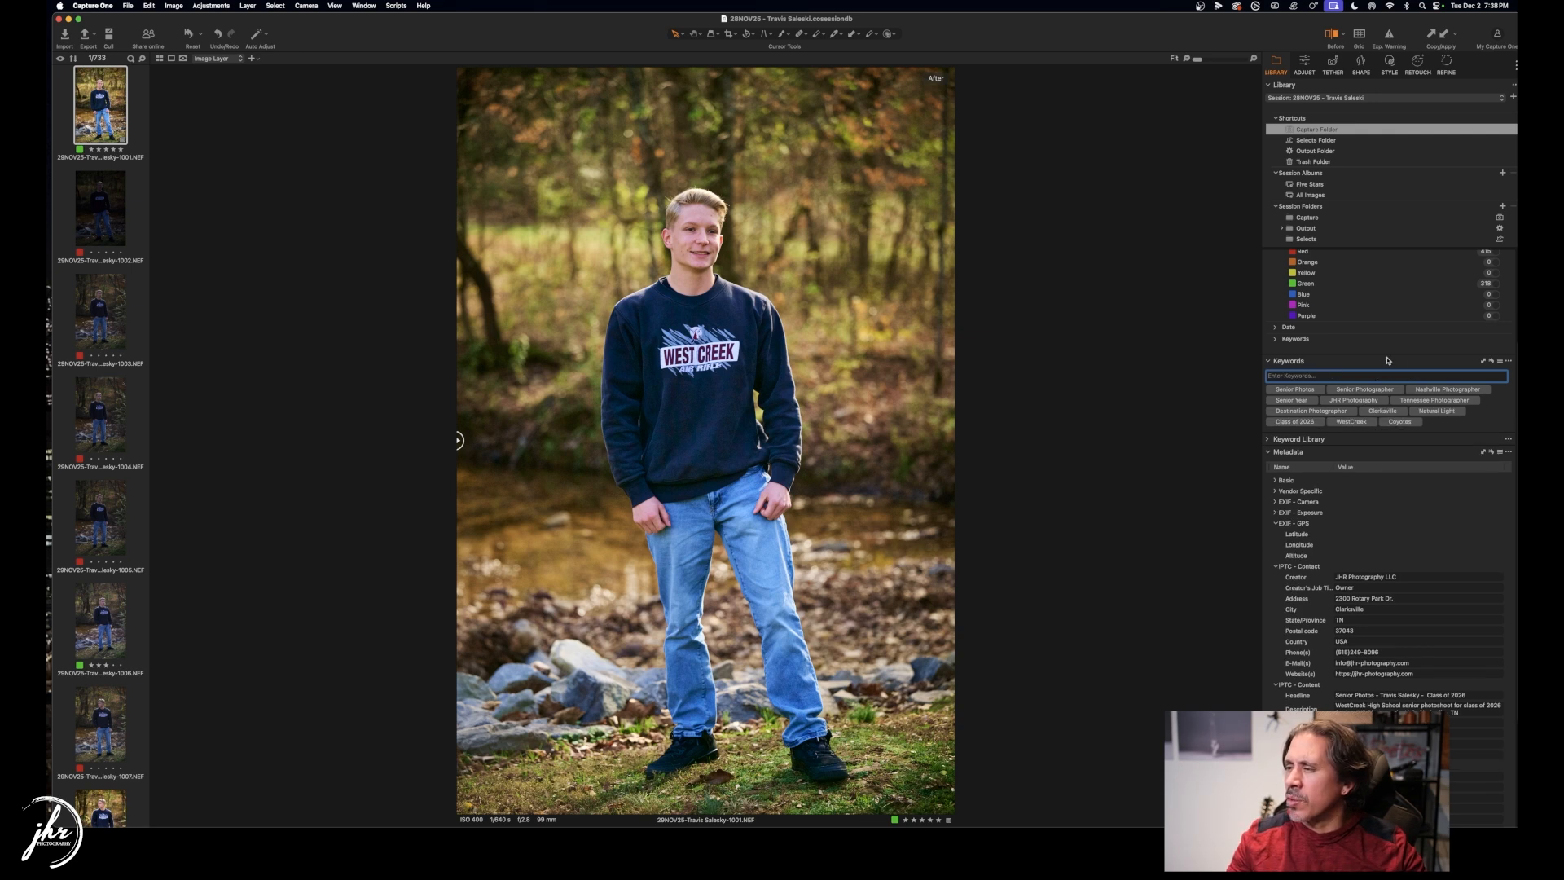
Start then cancel saving a keyword preset, and re-expand the Keywords section.
left_click(1500, 362)
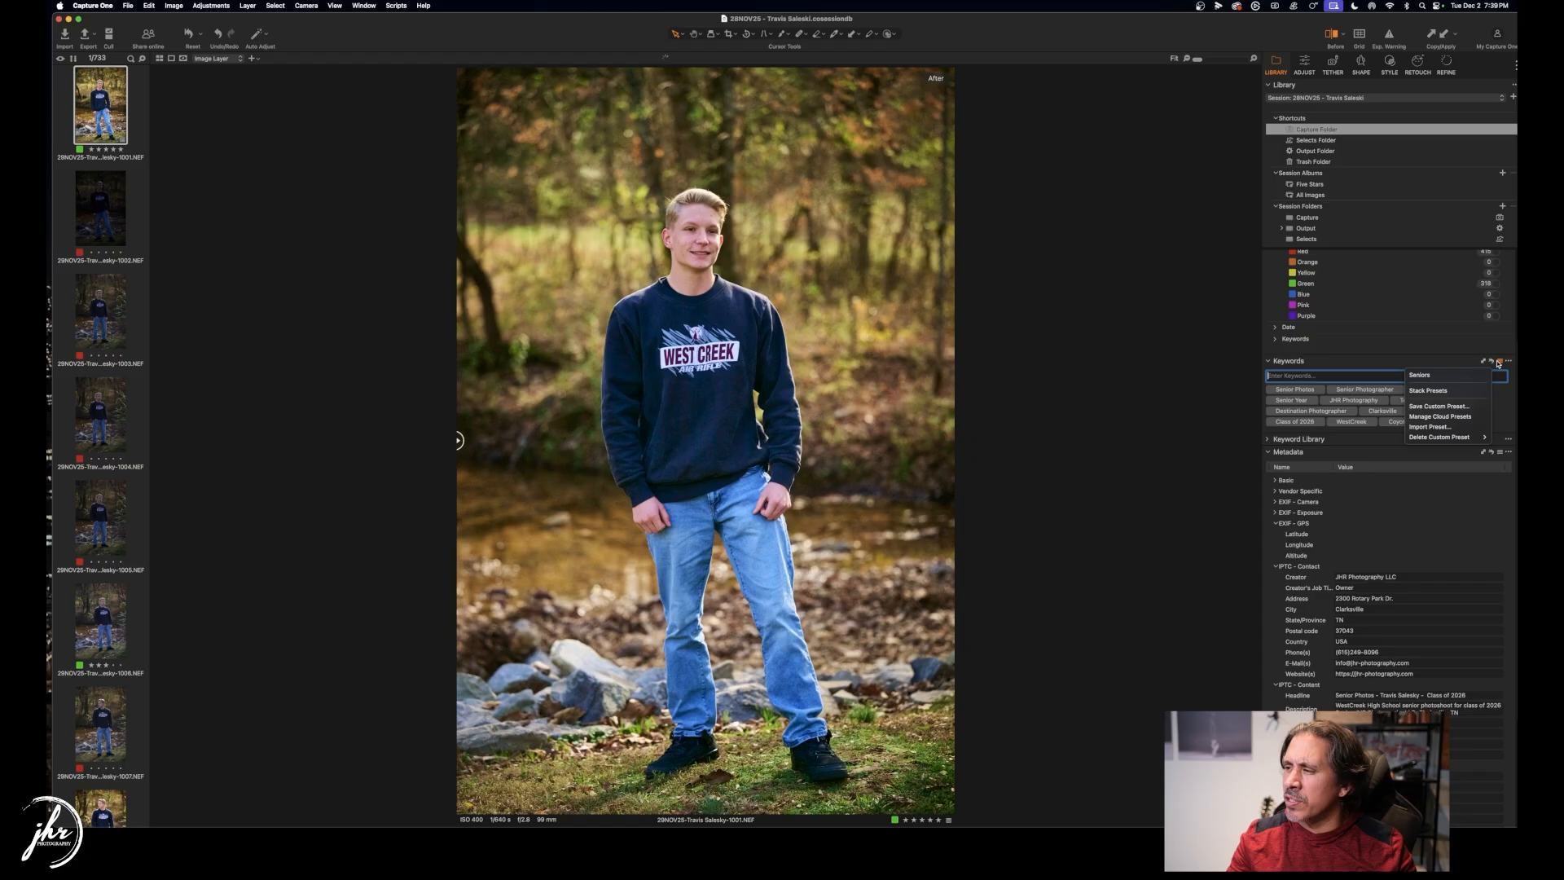
left_click(1427, 407)
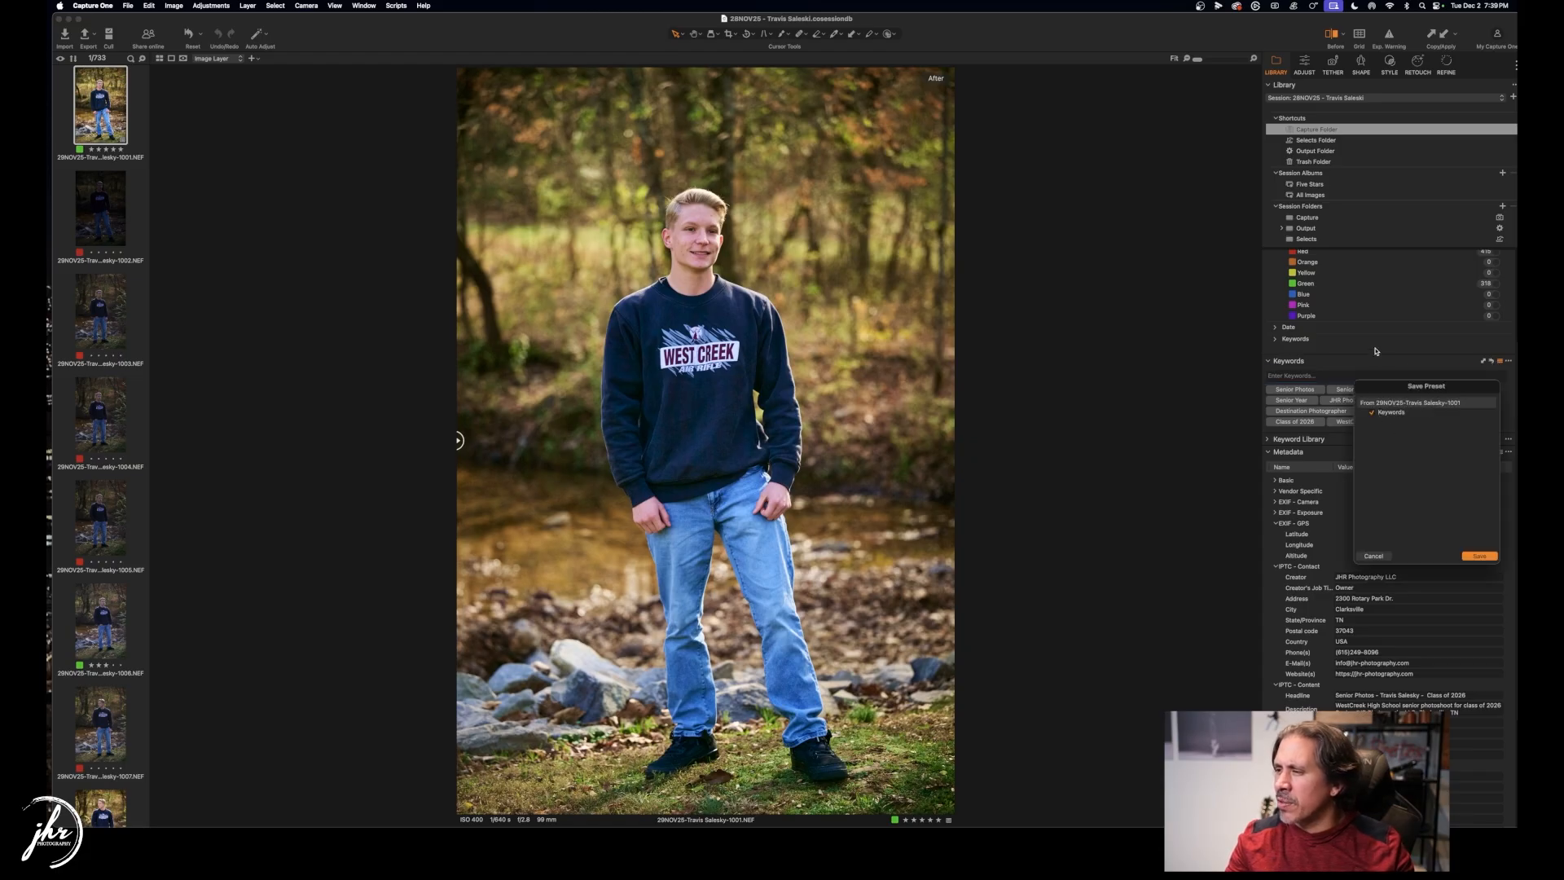
left_click(1373, 555)
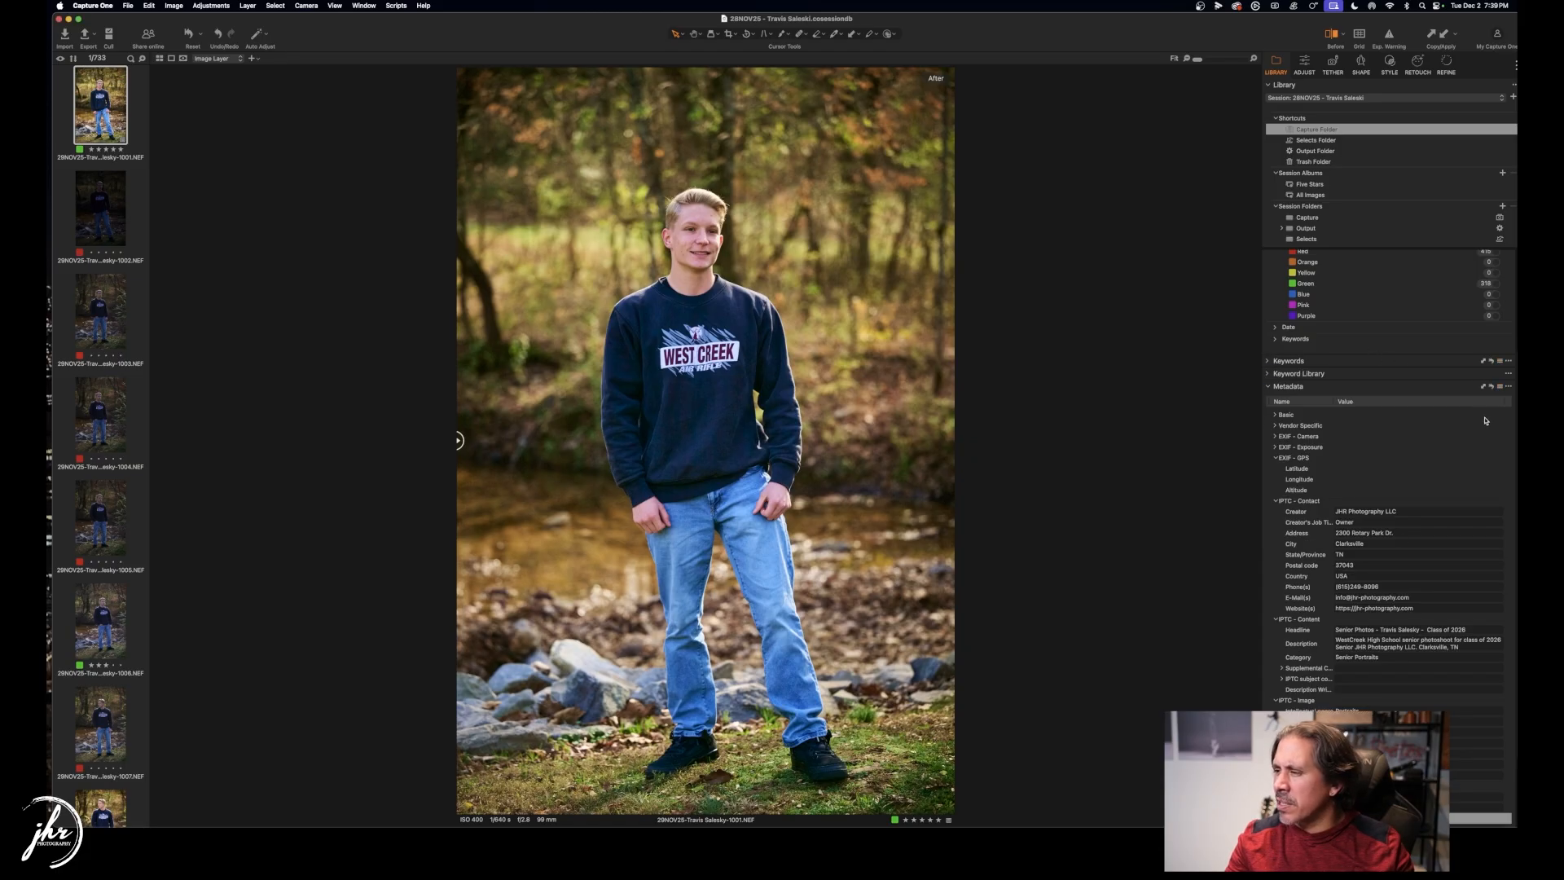
left_click(1271, 361)
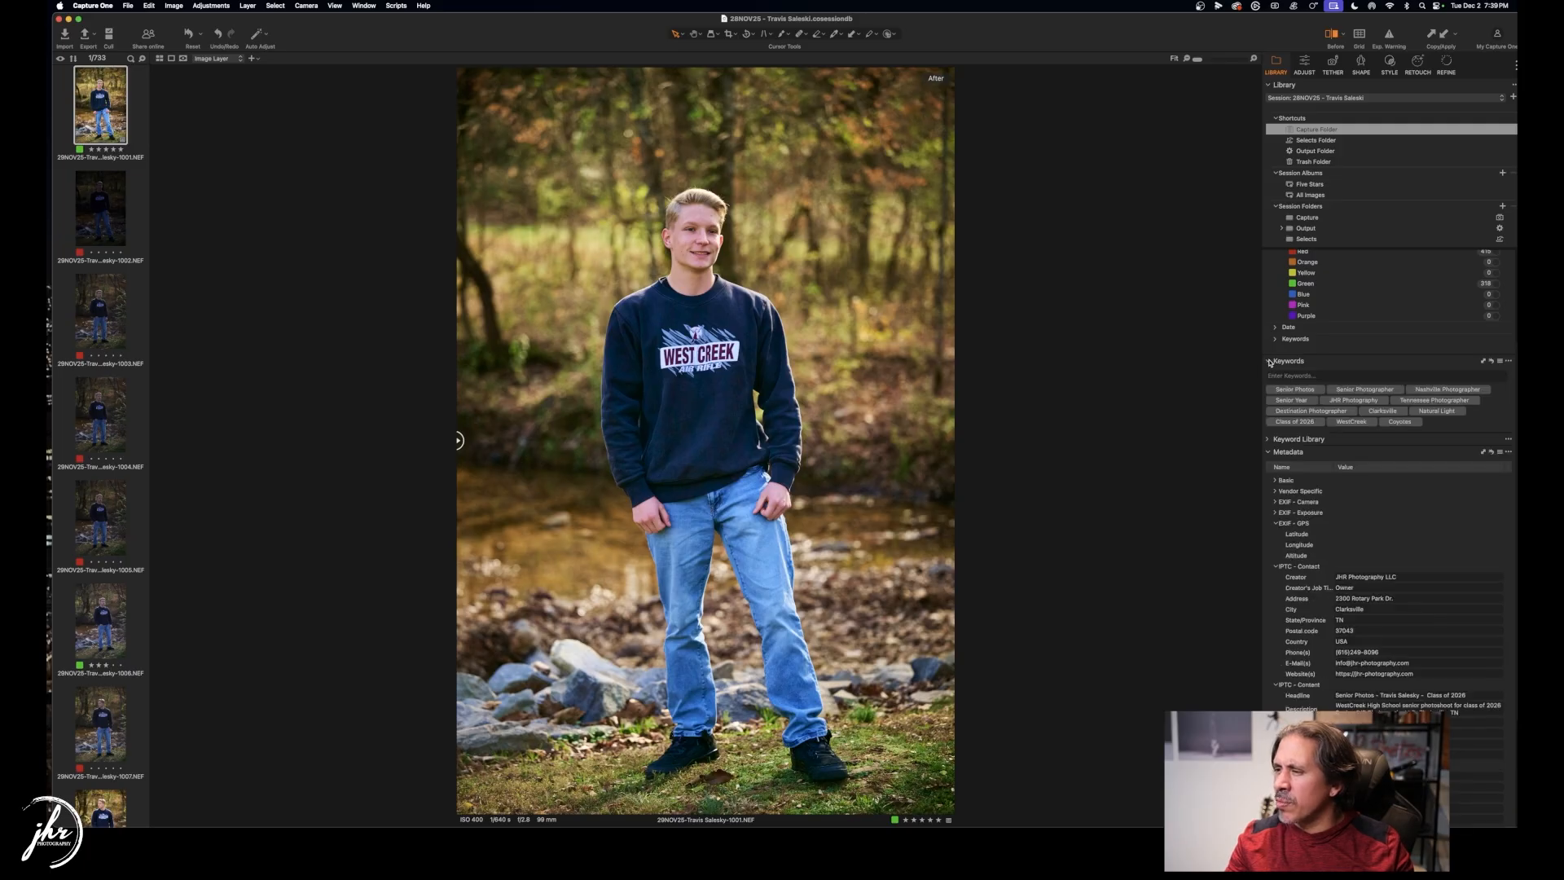
Begin a custom metadata preset with all IPTC fields included.
left_click(1499, 452)
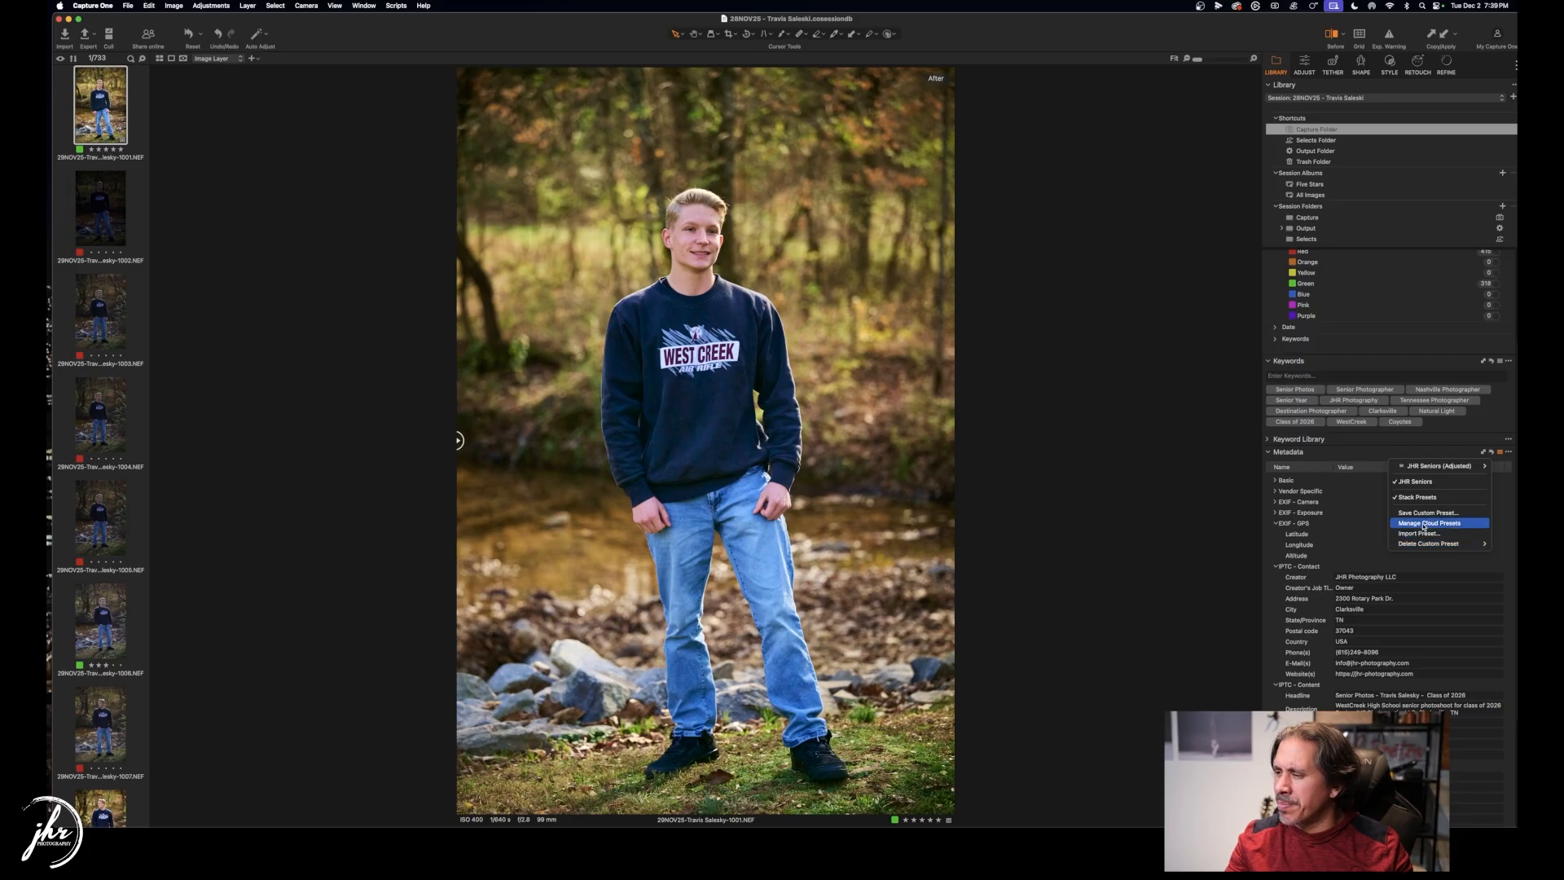
mouse_move(1431, 548)
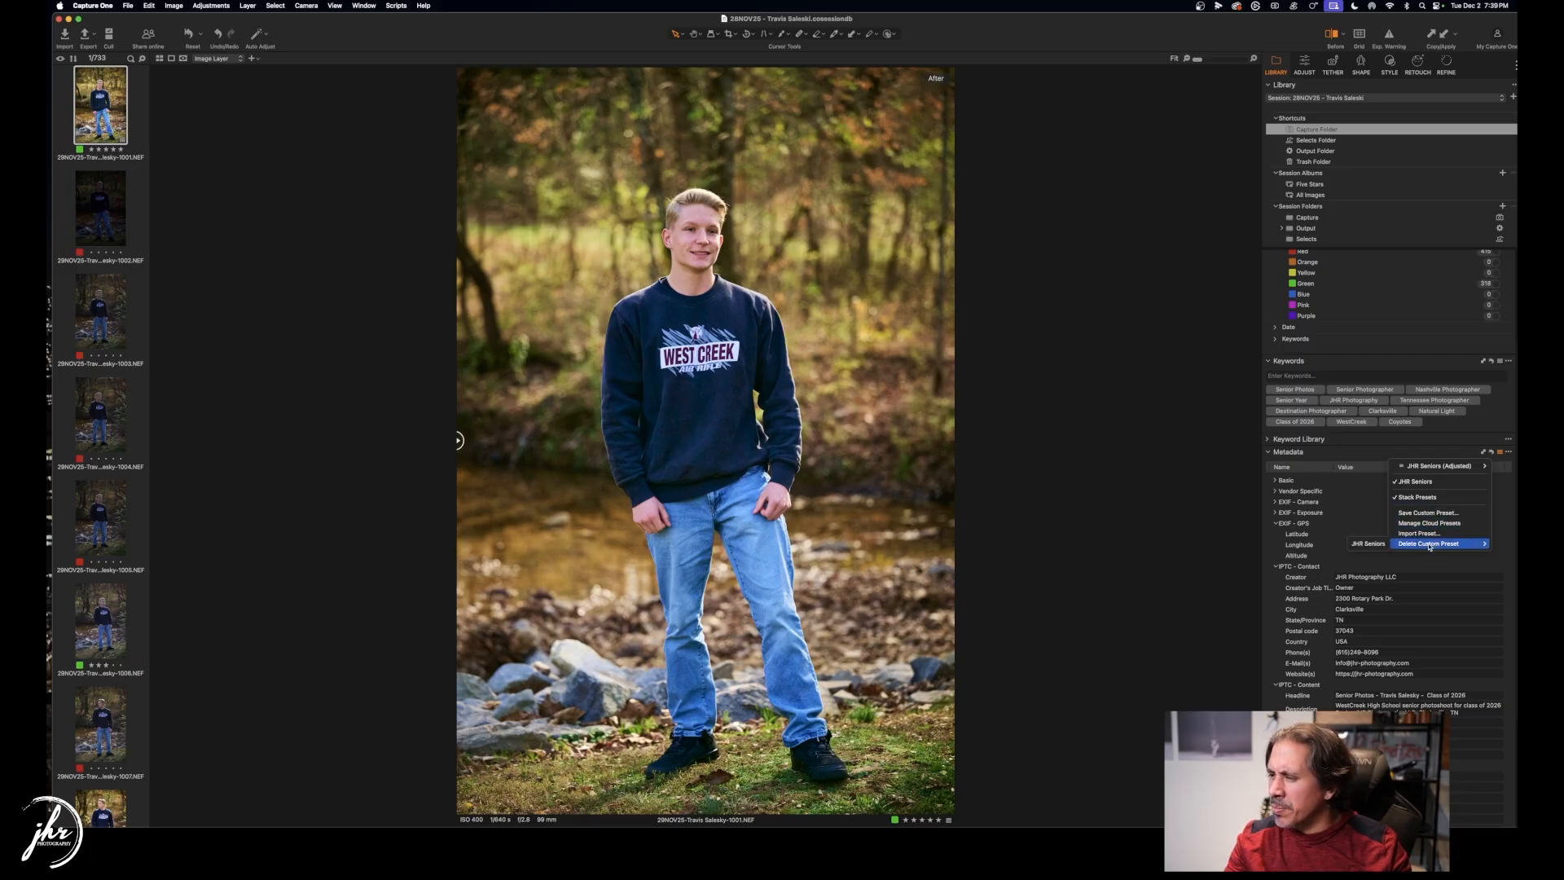
left_click(1421, 512)
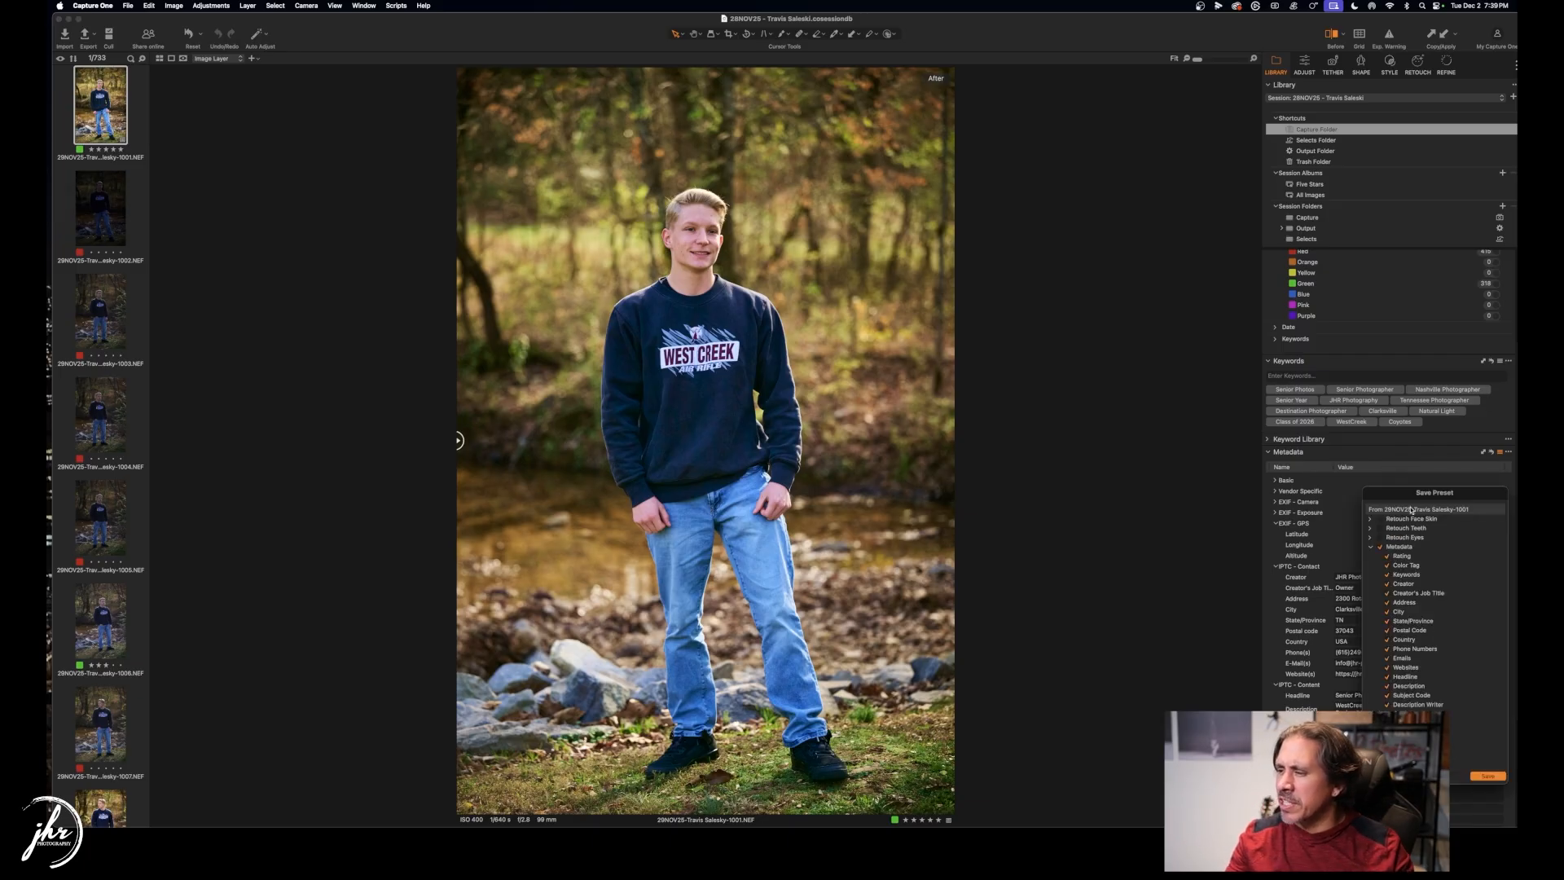
left_click(1378, 547)
left_click(1379, 548)
scroll(1395, 578, "down", 5)
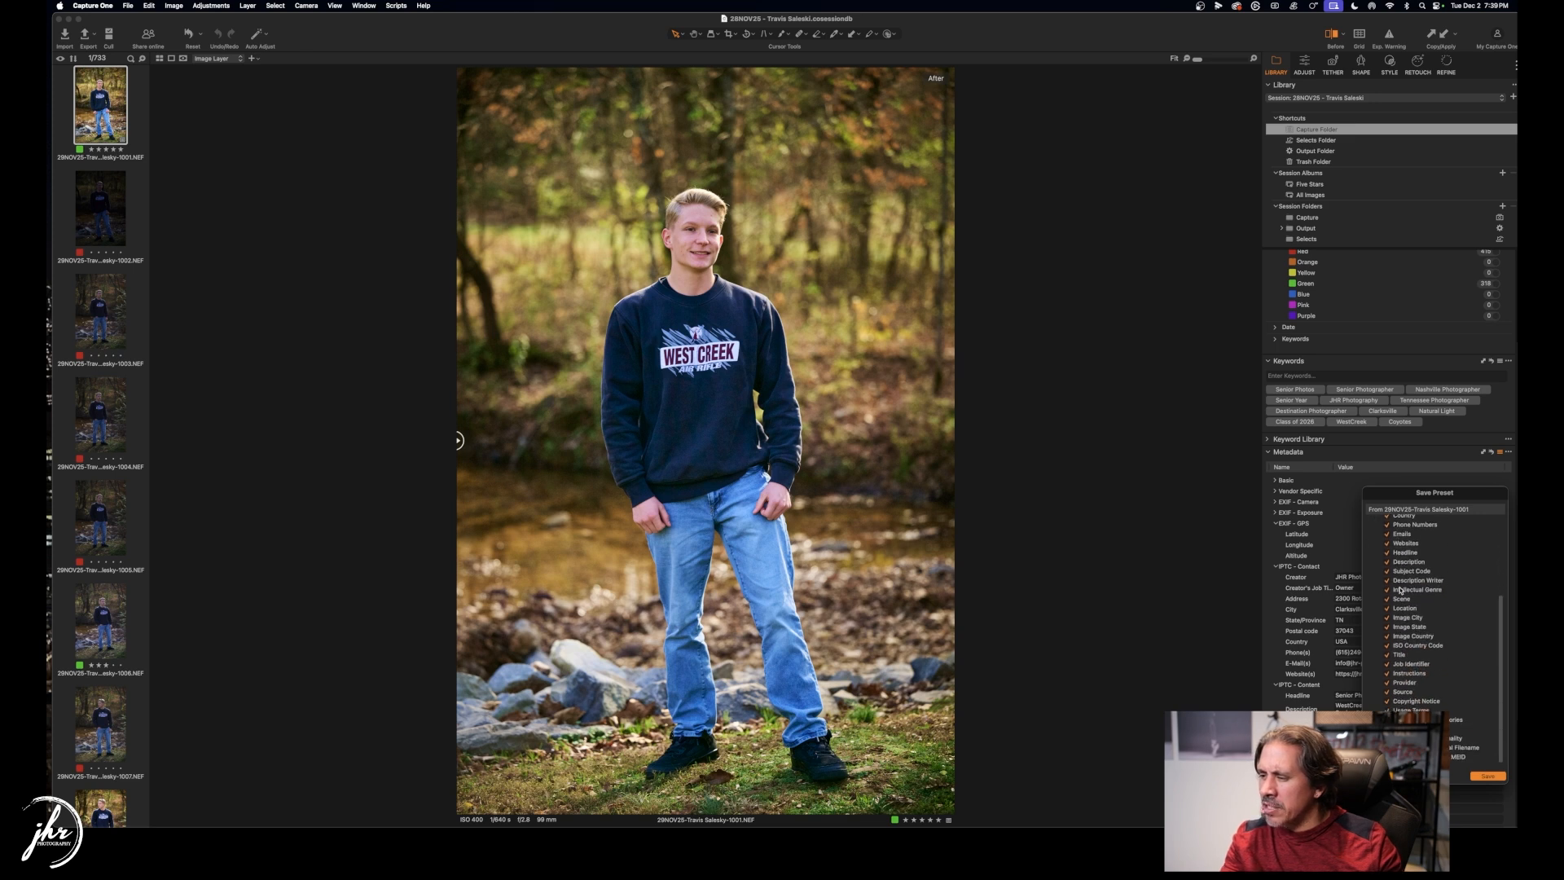
Save the custom preset under the name JHR Seniors 2026.
left_click(1487, 776)
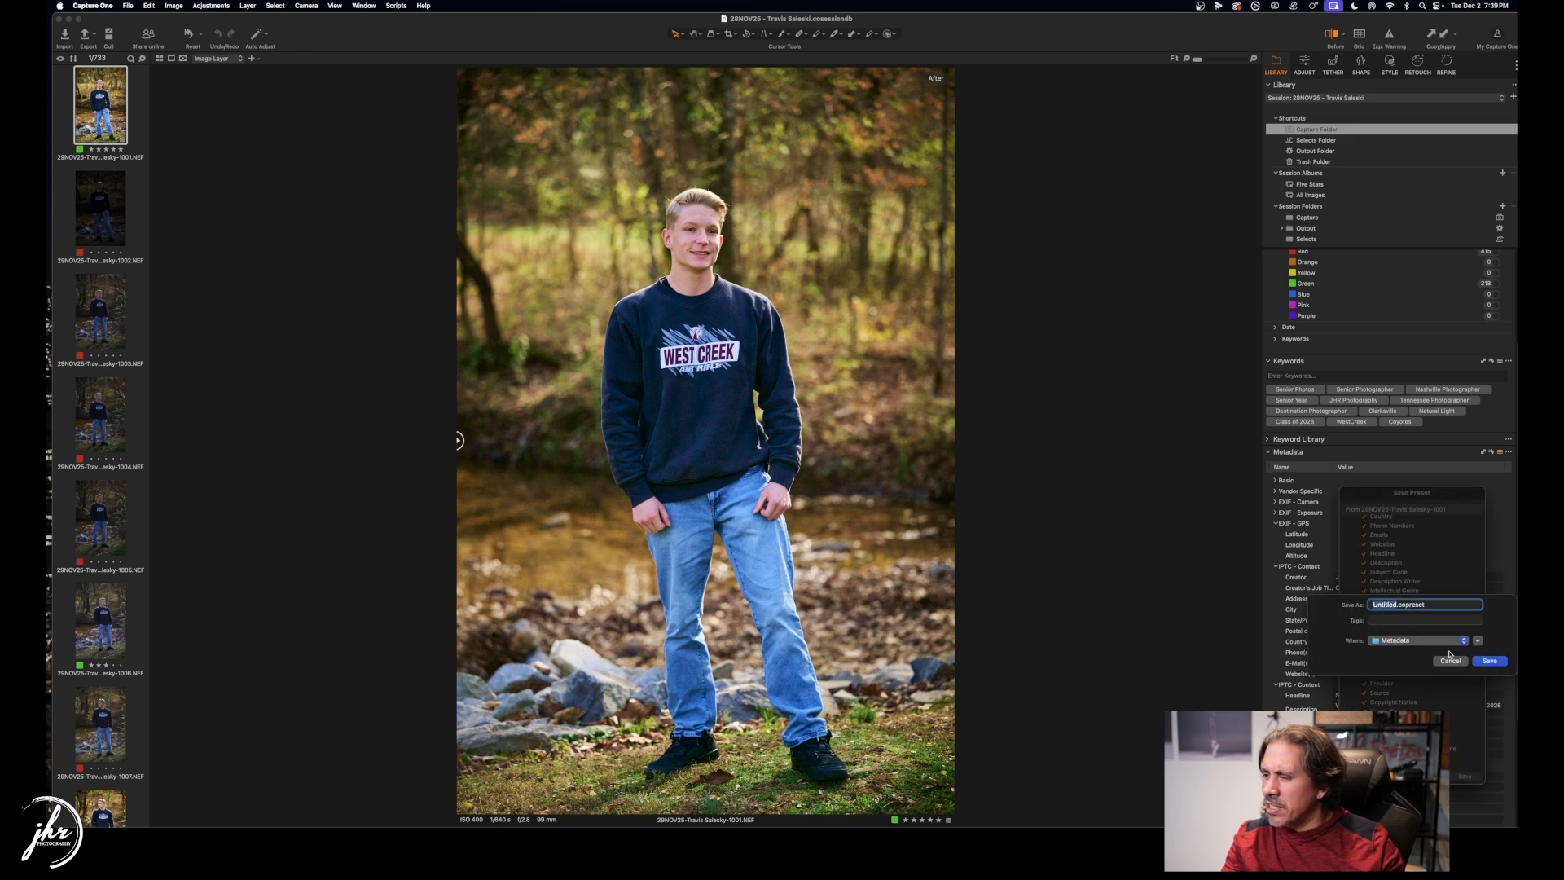
type("JHR Seniors")
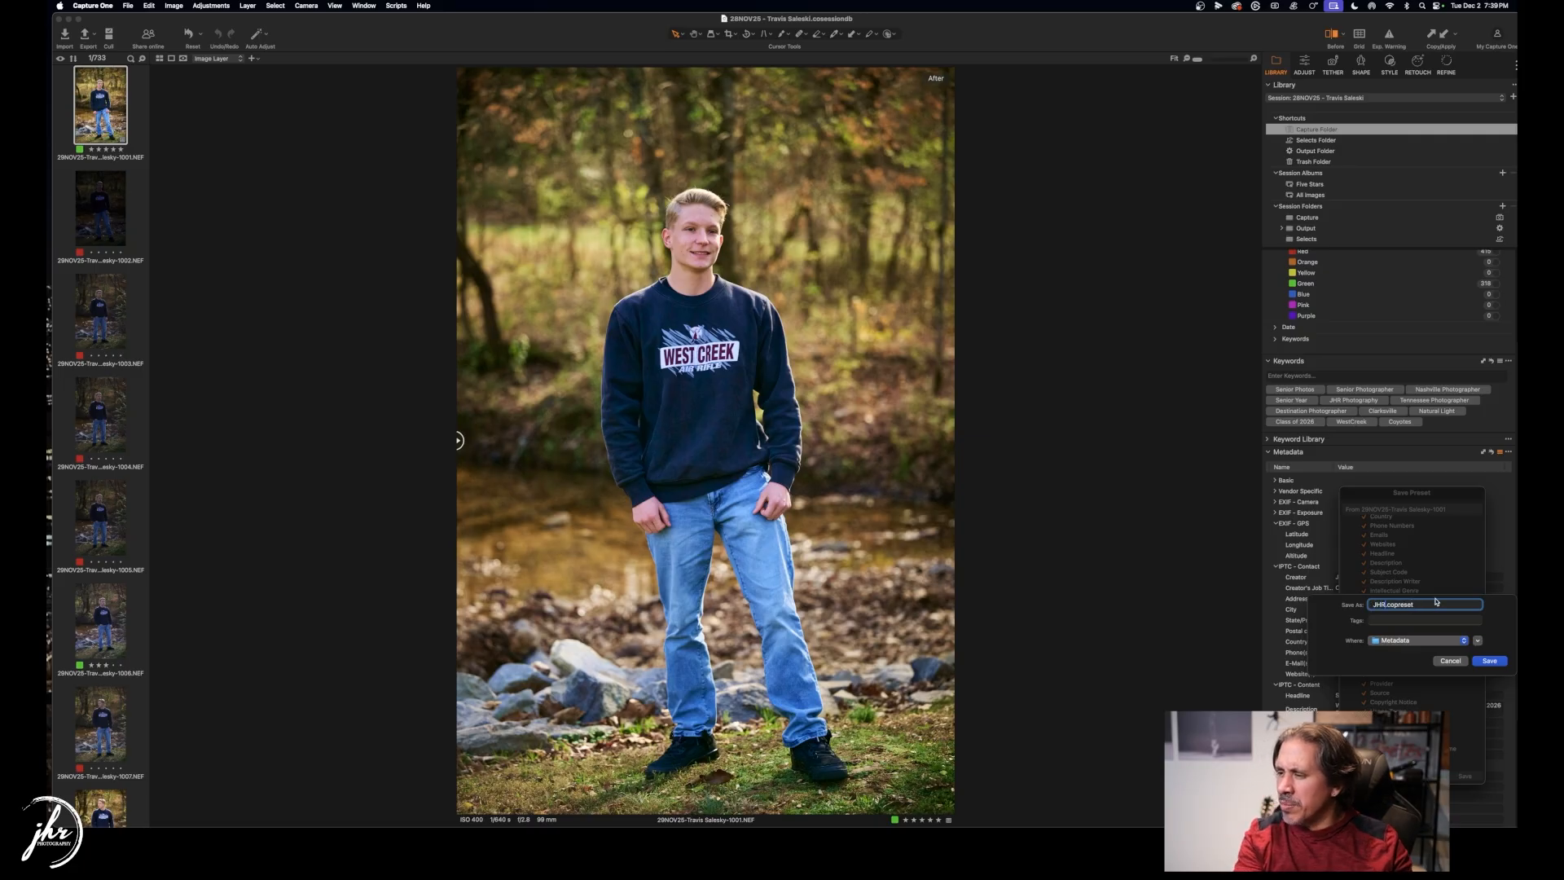
type(" 2026")
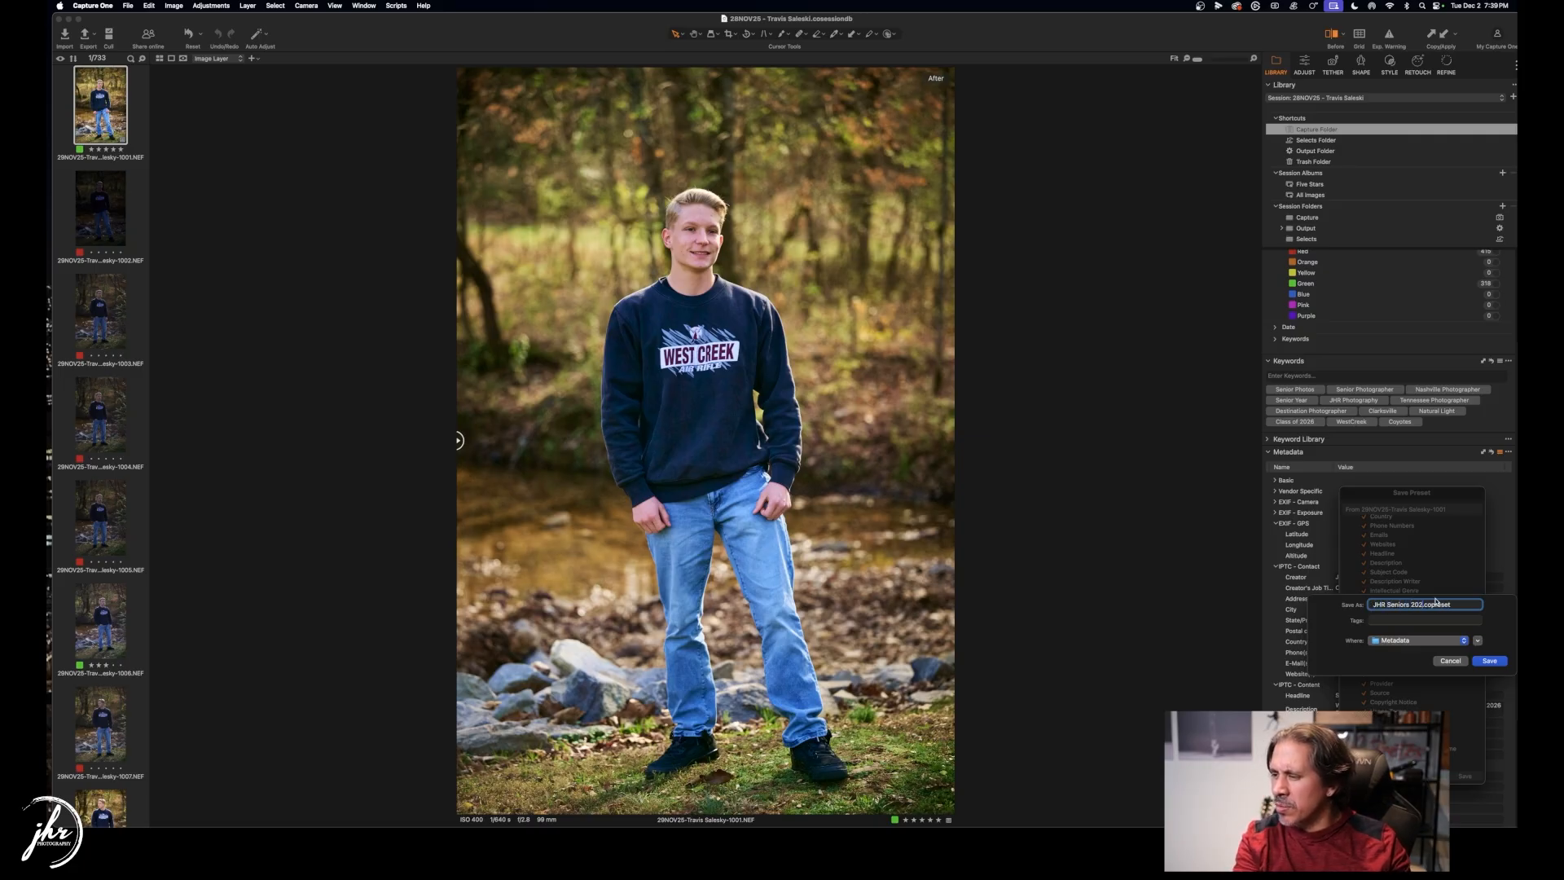
left_click(1499, 663)
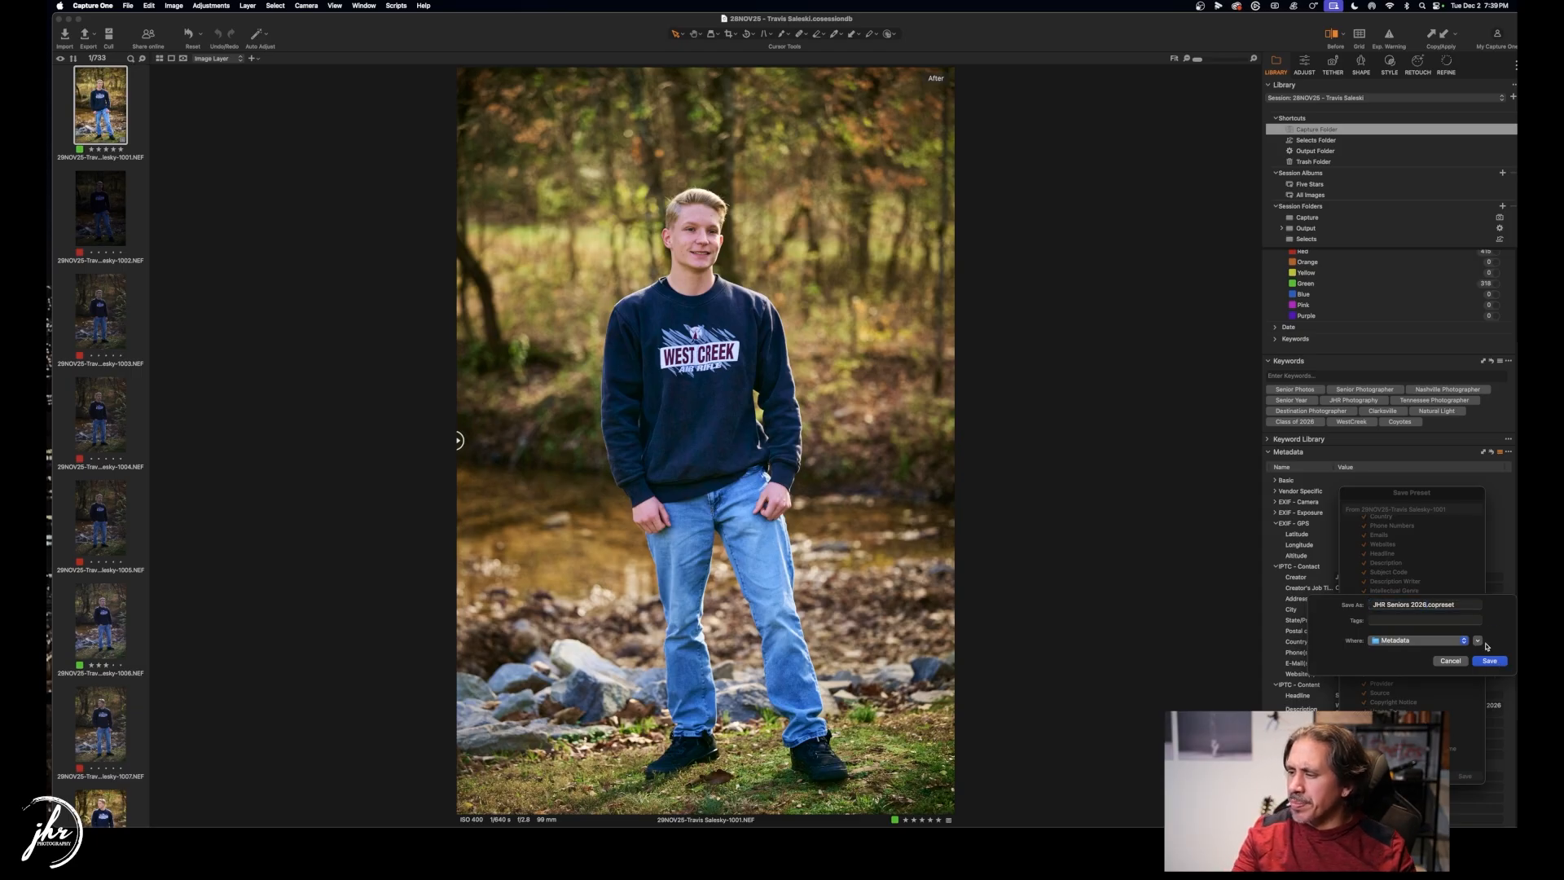
left_click(1489, 661)
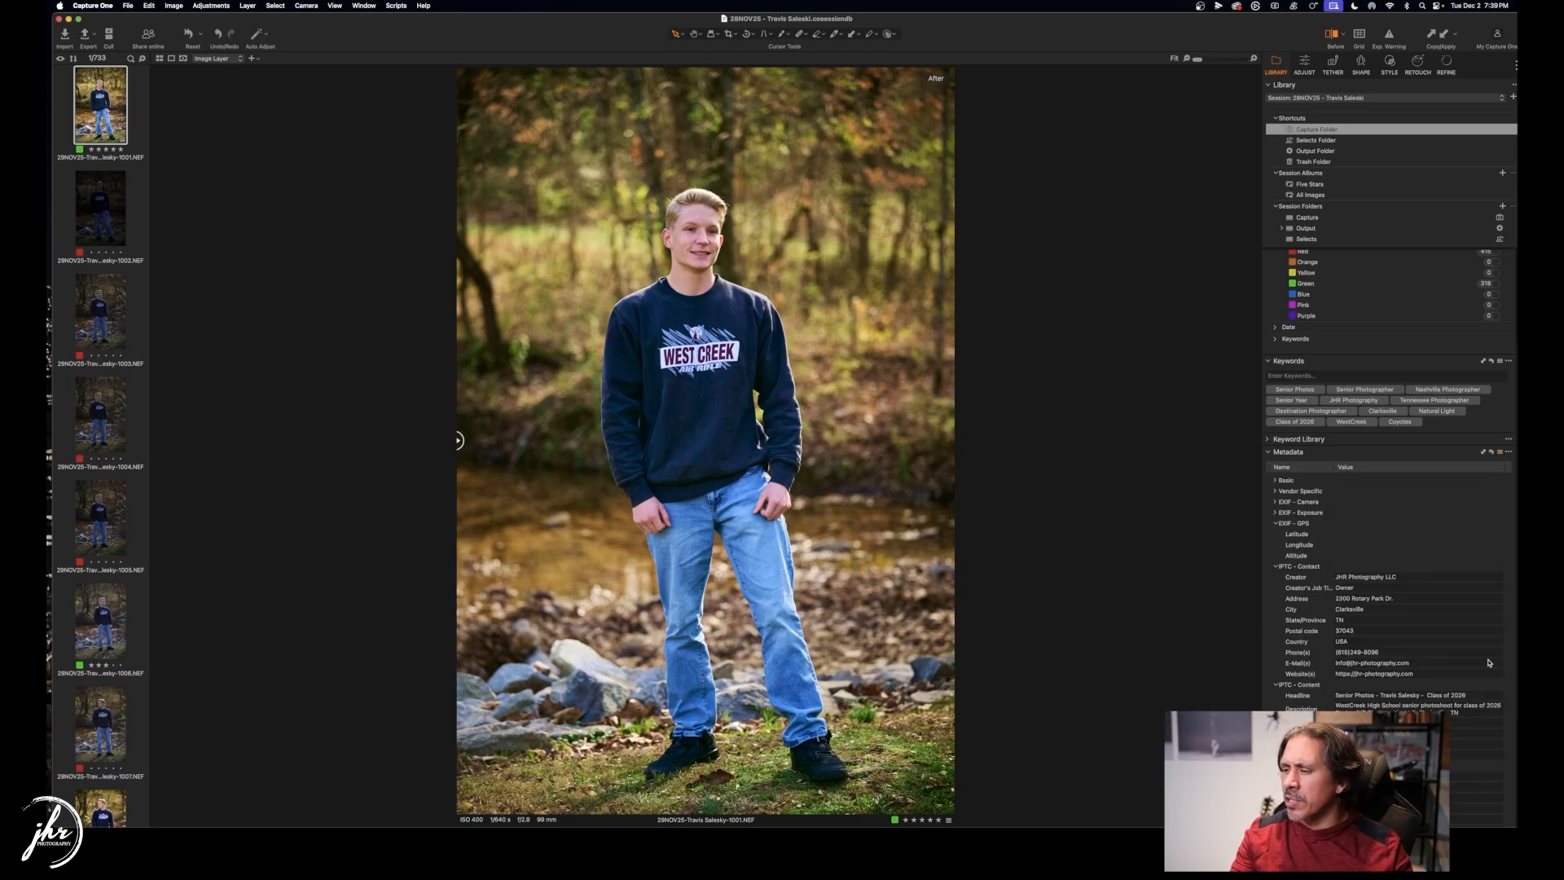
Select all 733 images, apply the JHR Seniors 2026 metadata preset, then return to image 1001.
left_click(123, 194)
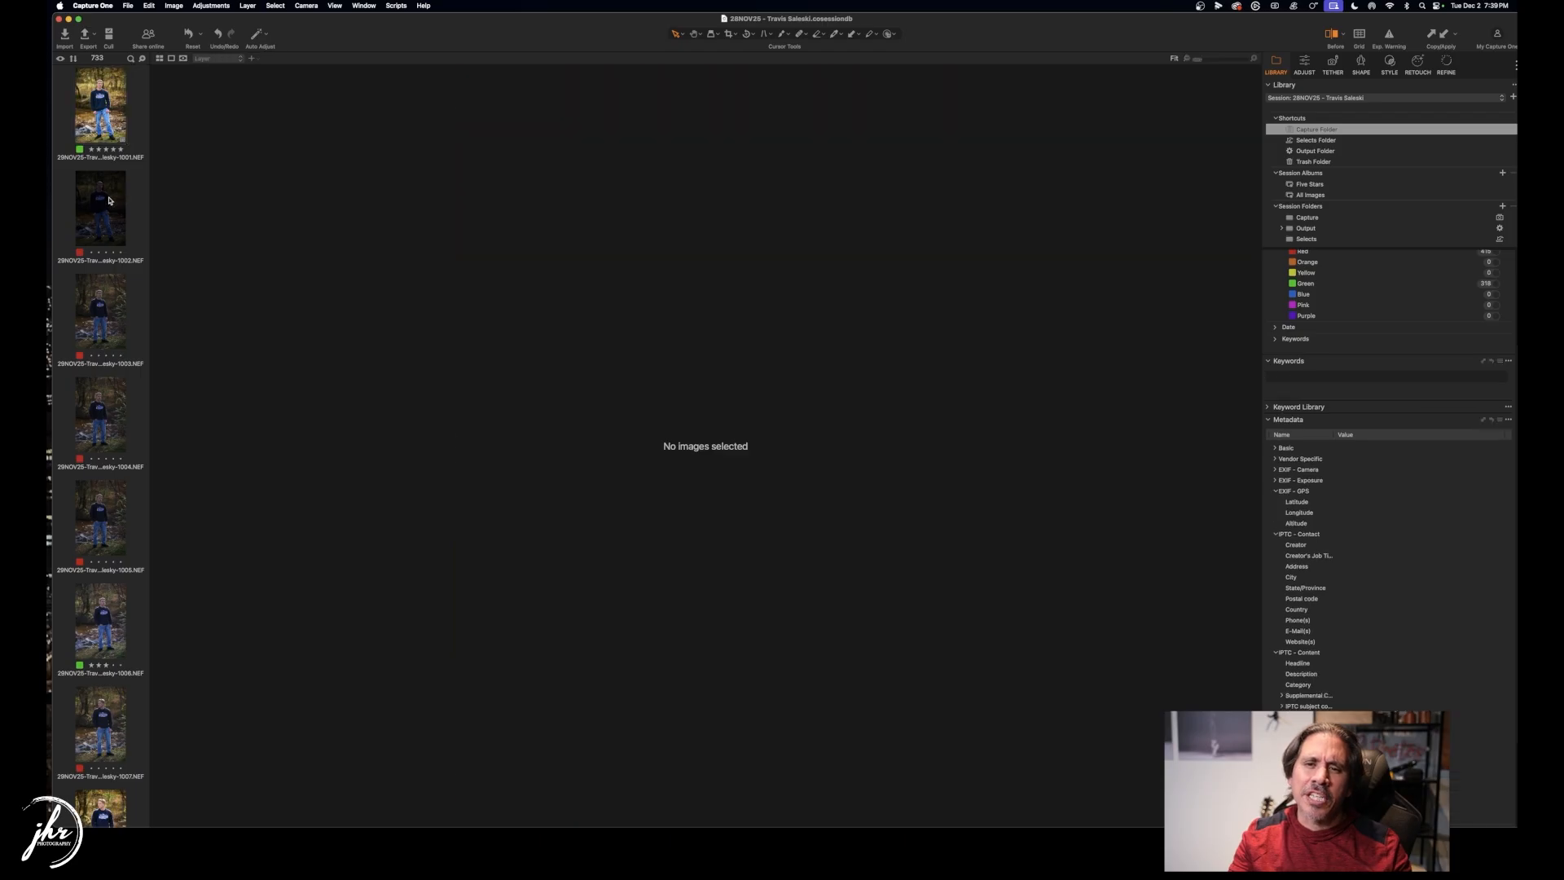
key("super+shift+v")
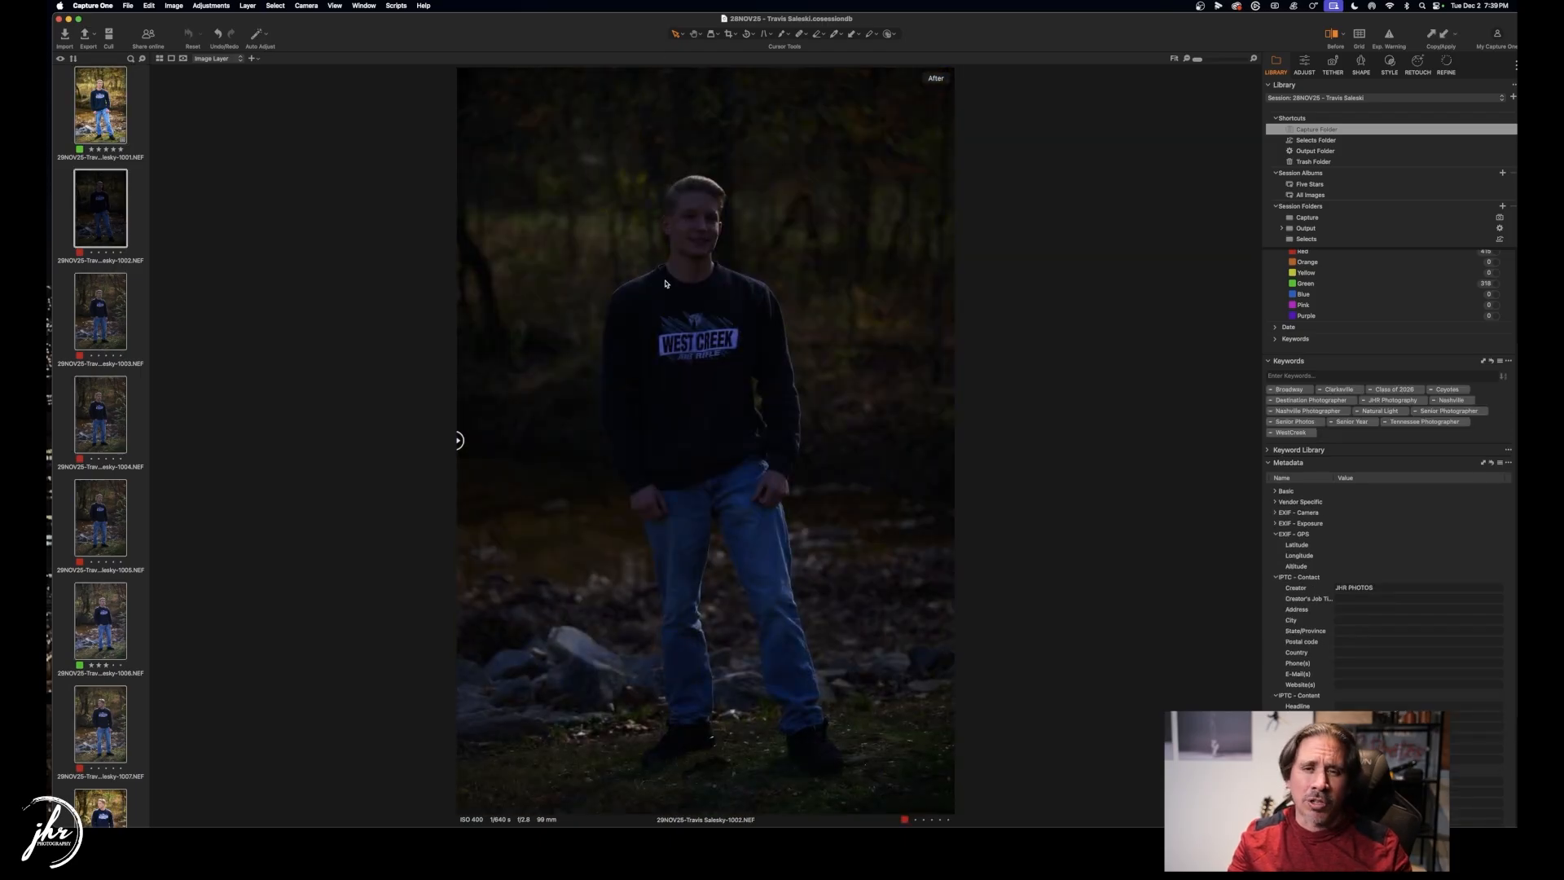
left_click(1501, 462)
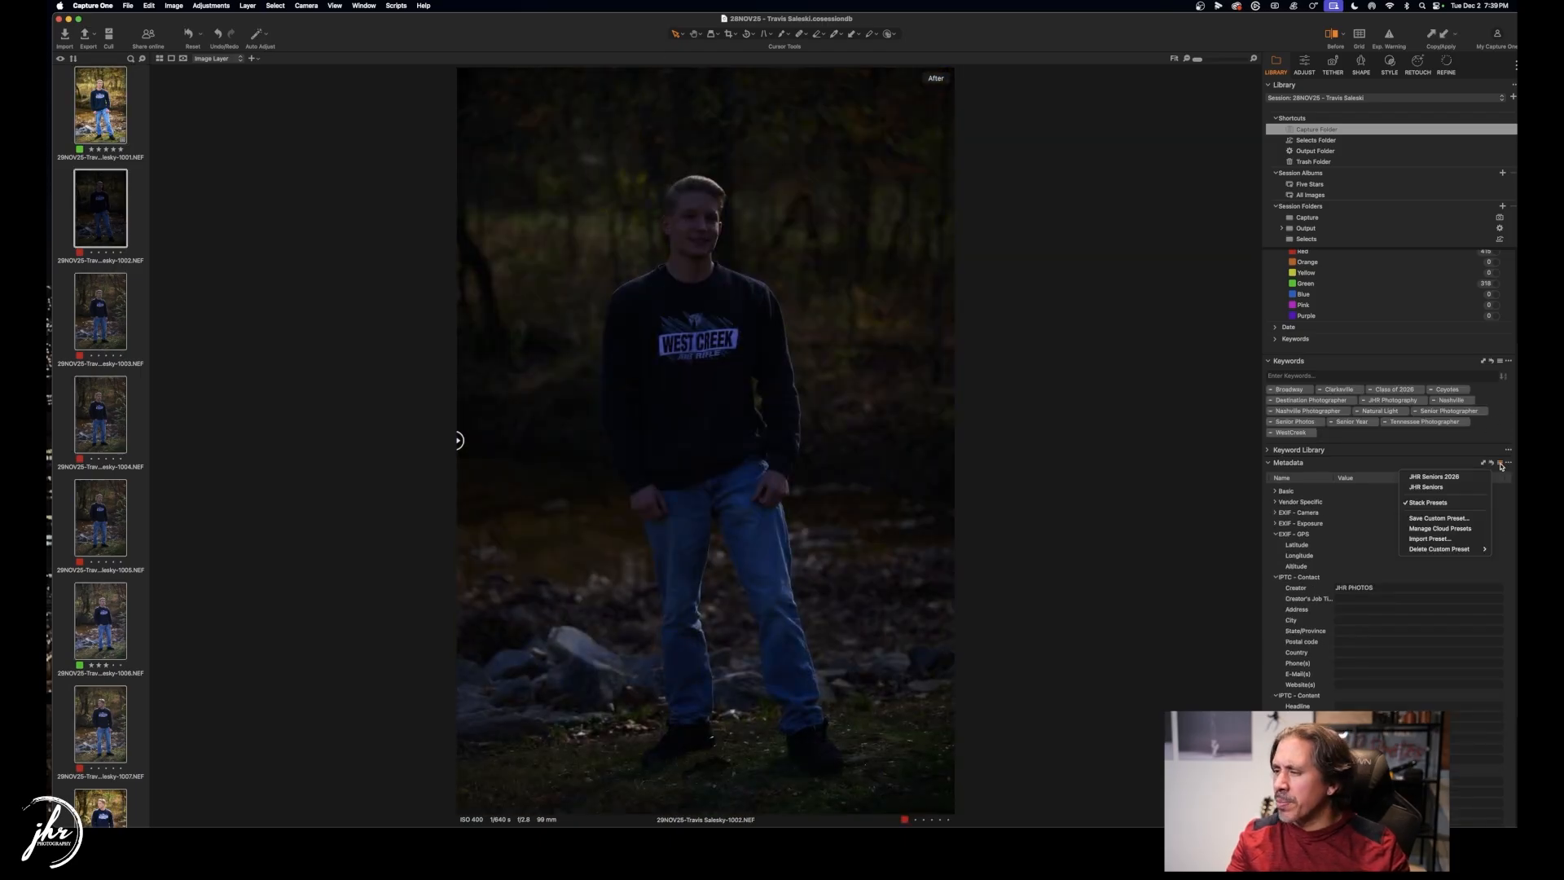
left_click(1452, 477)
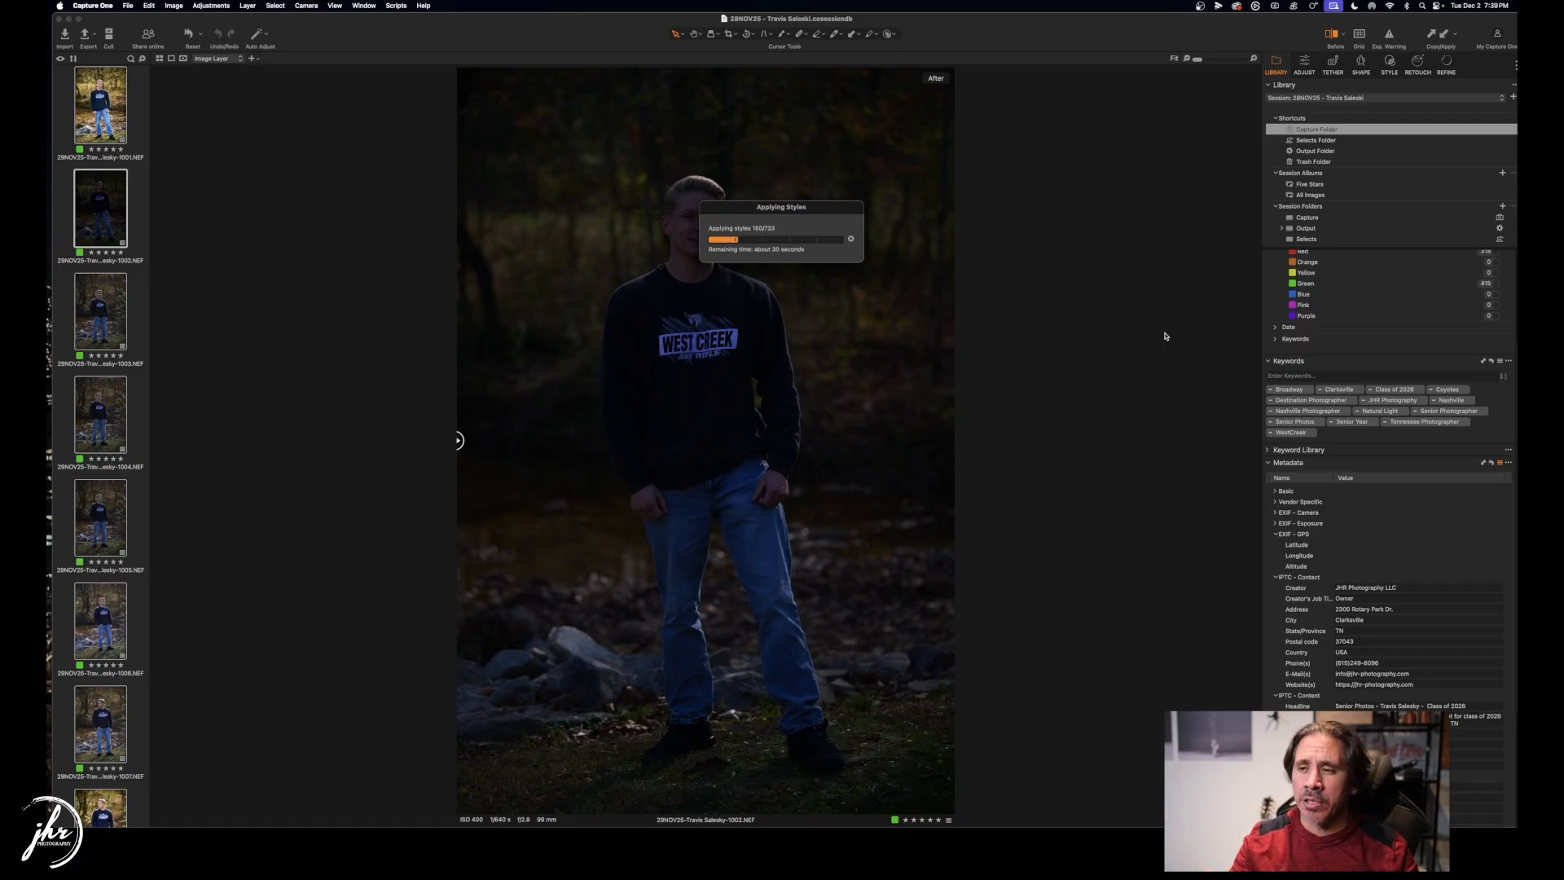
left_click_drag(808, 212, 1067, 294)
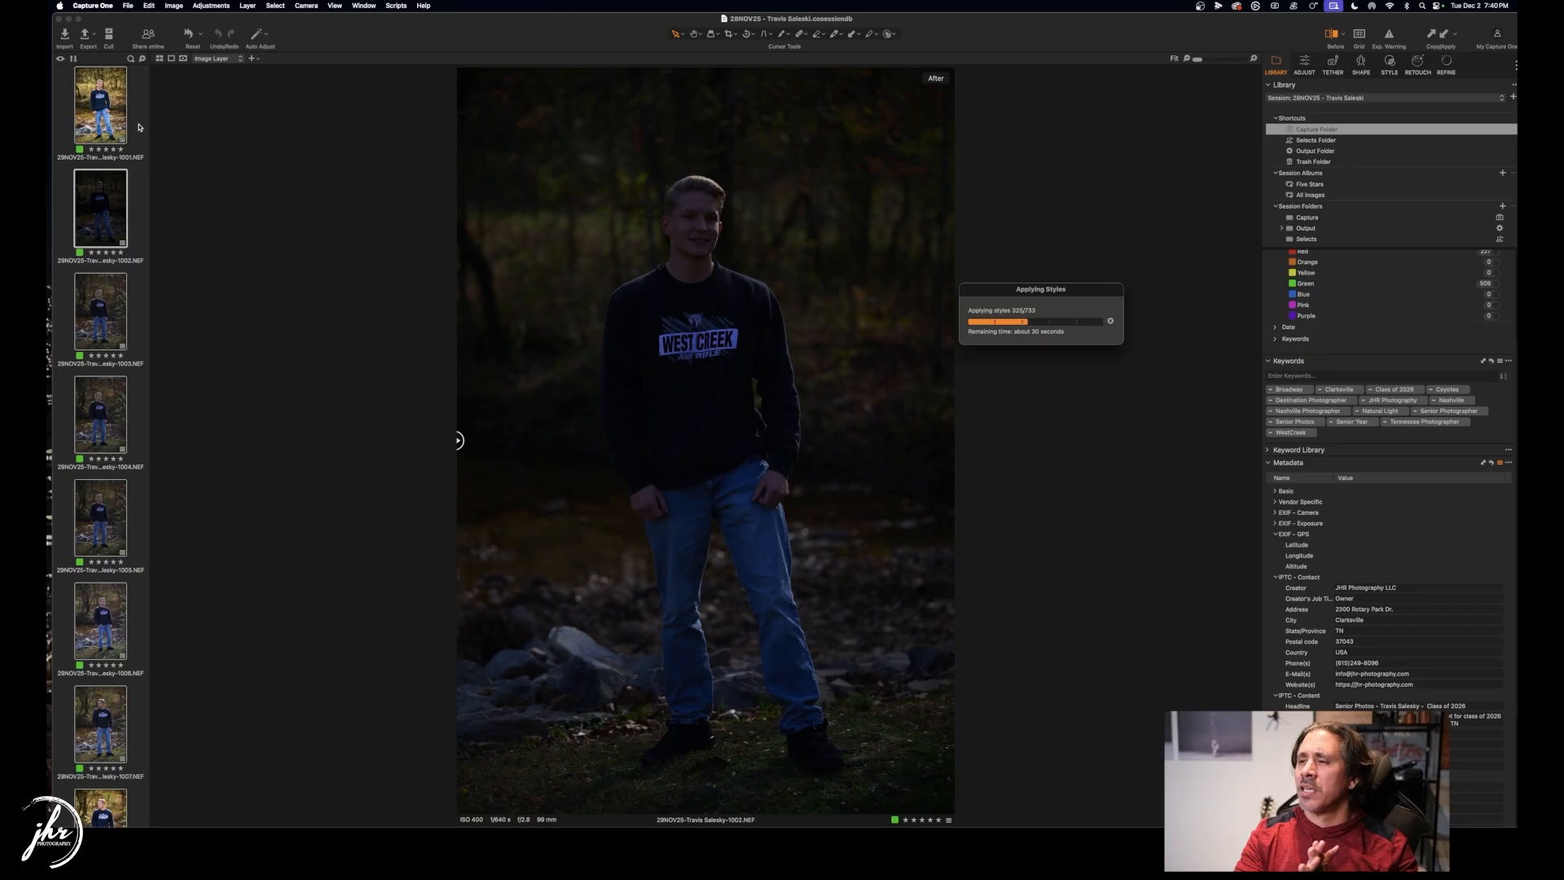
left_click_drag(1081, 296, 1105, 304)
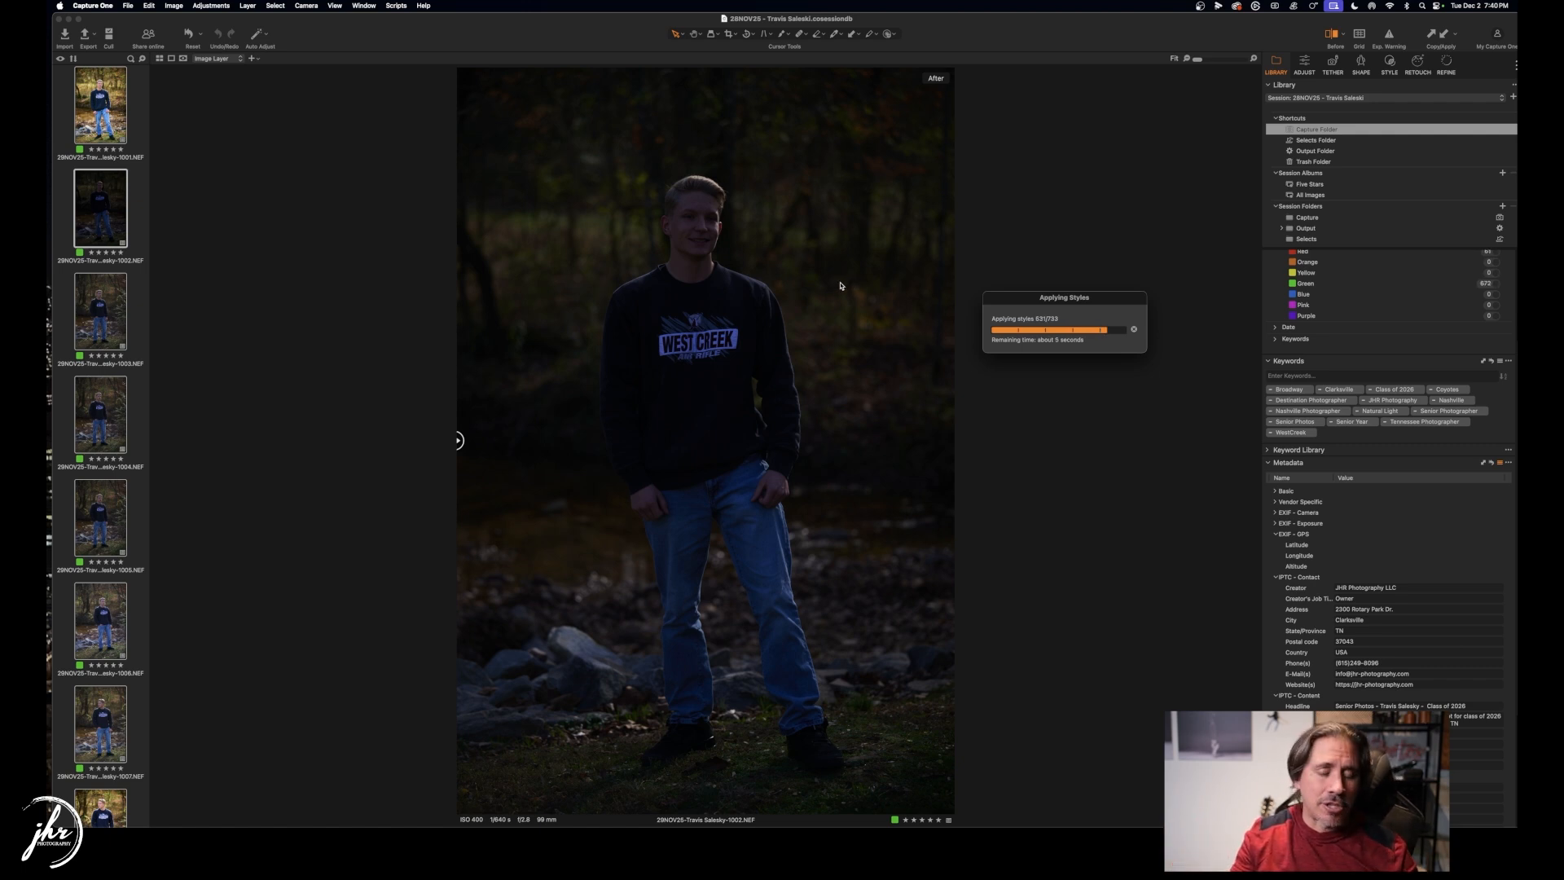
left_click_drag(1115, 299, 1130, 303)
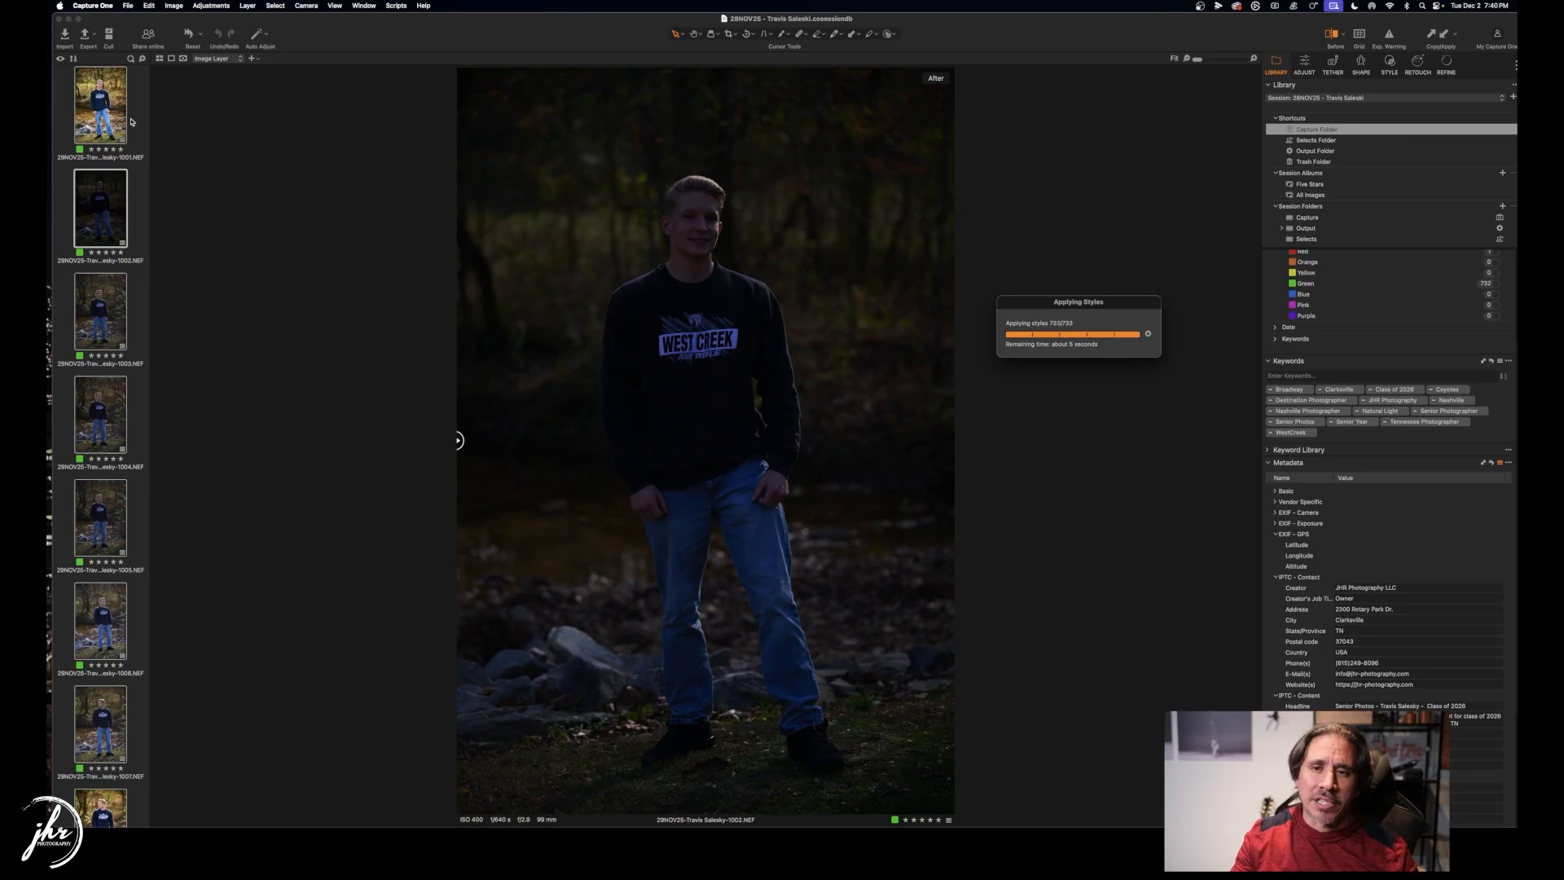
left_click(123, 112)
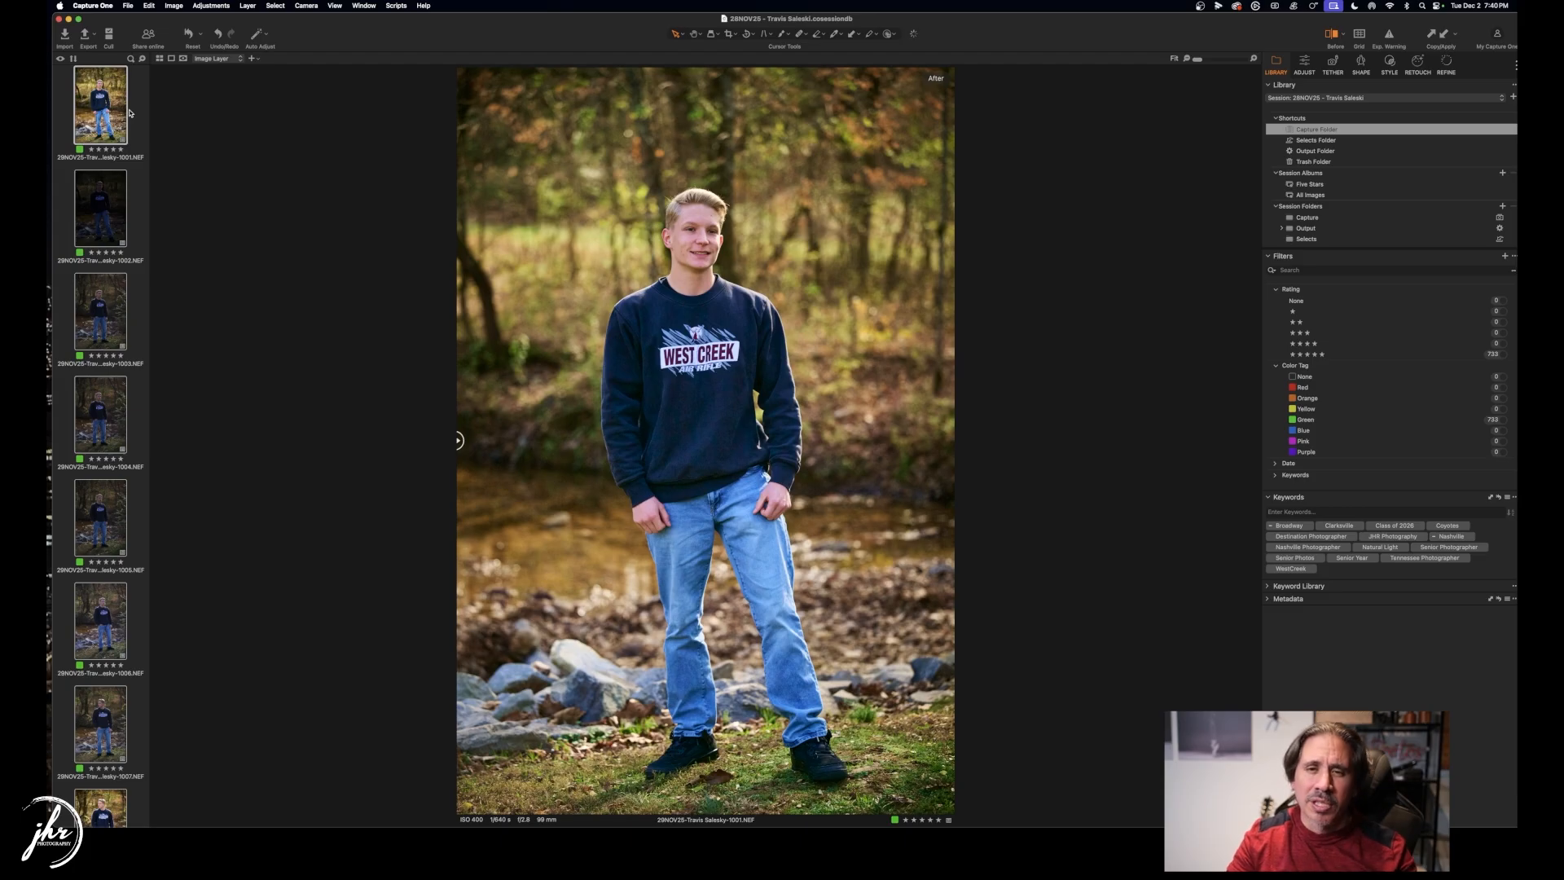
key("Down")
key("Down")
key("Down")
key("Down")
key("Down")
key("Down")
key("Down")
key("Down")
key("Down")
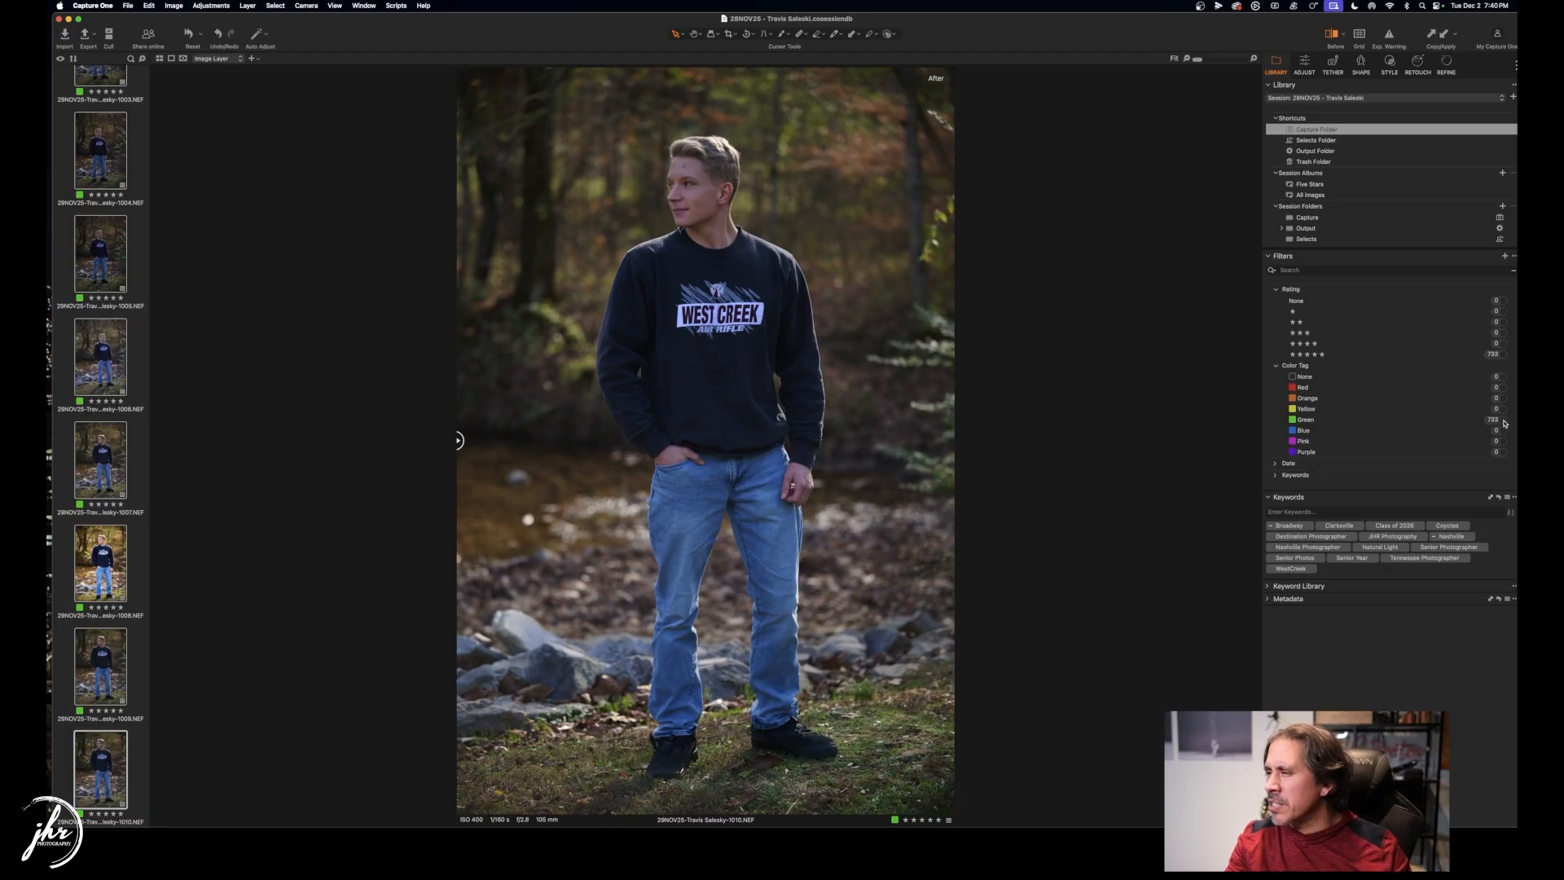
scroll(98, 367, "up", 5)
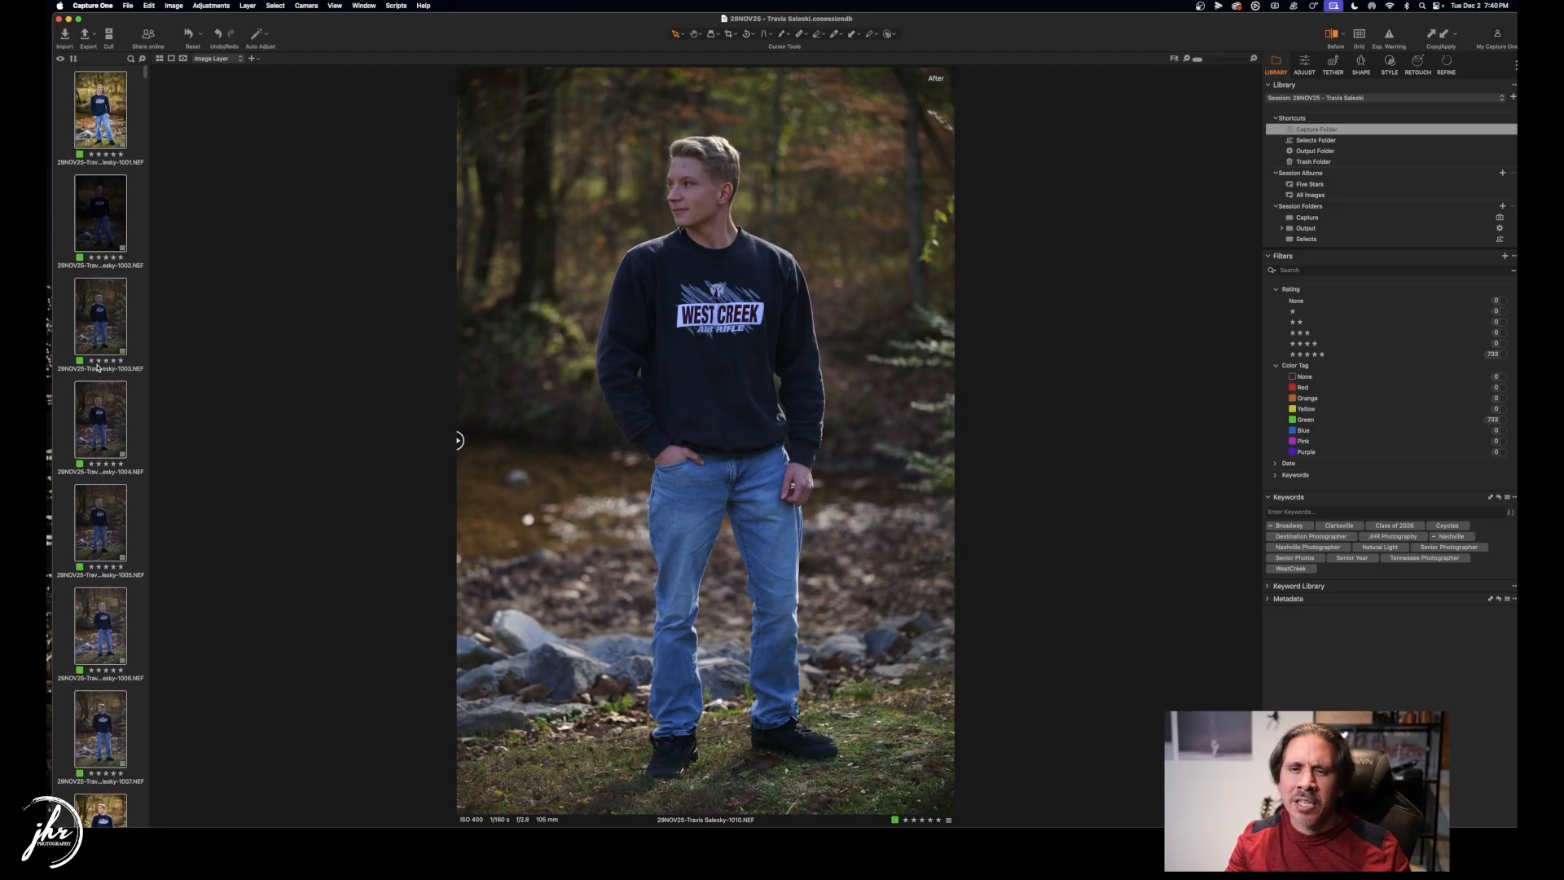
scroll(96, 242, "down", 20)
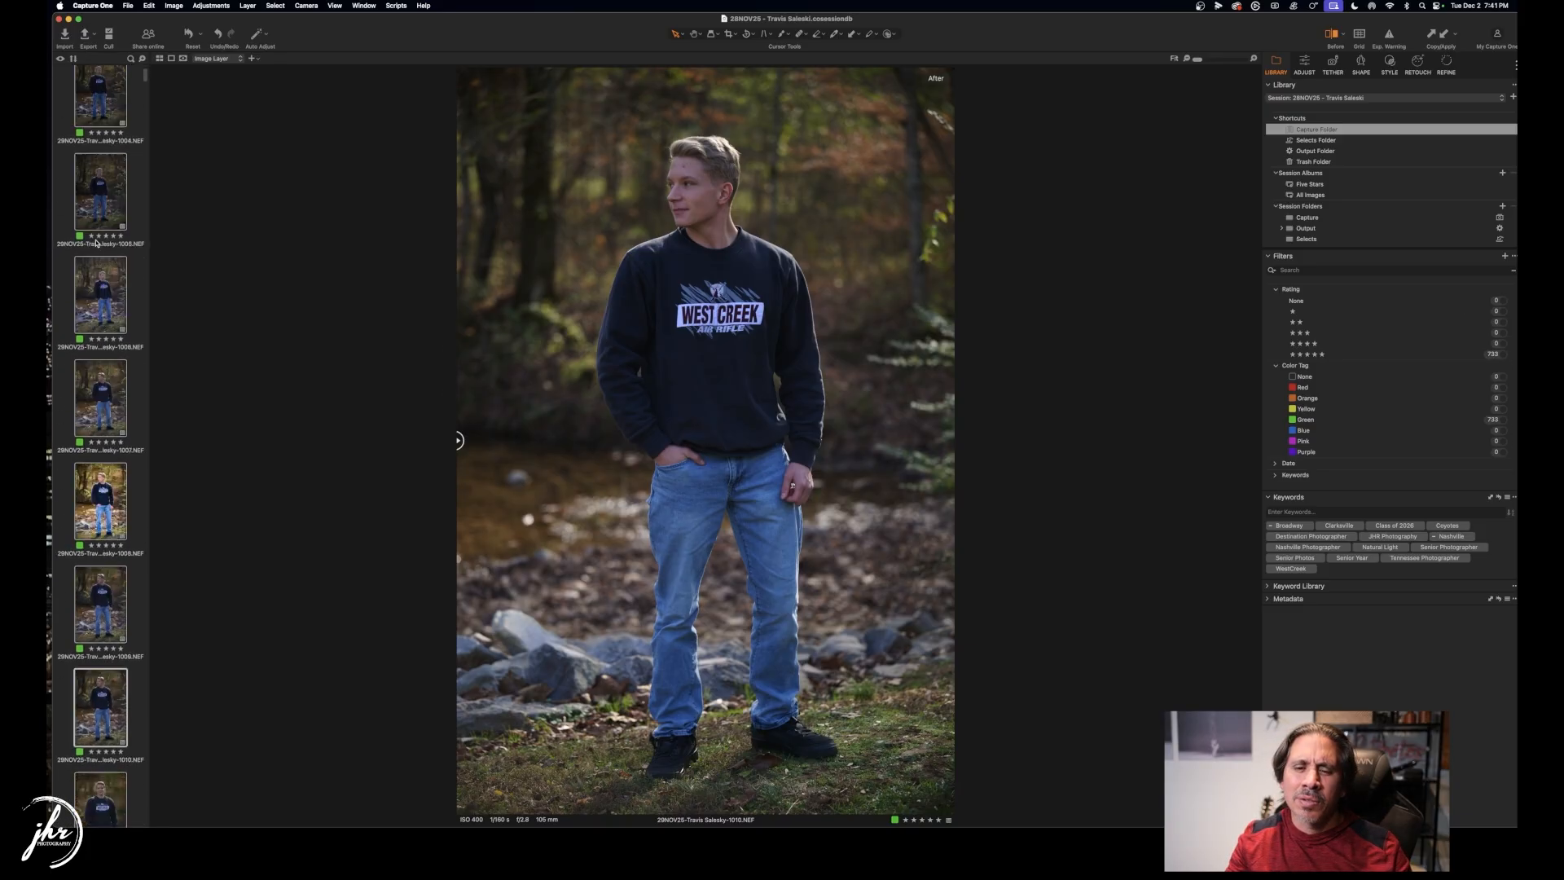
scroll(97, 246, "down", 1)
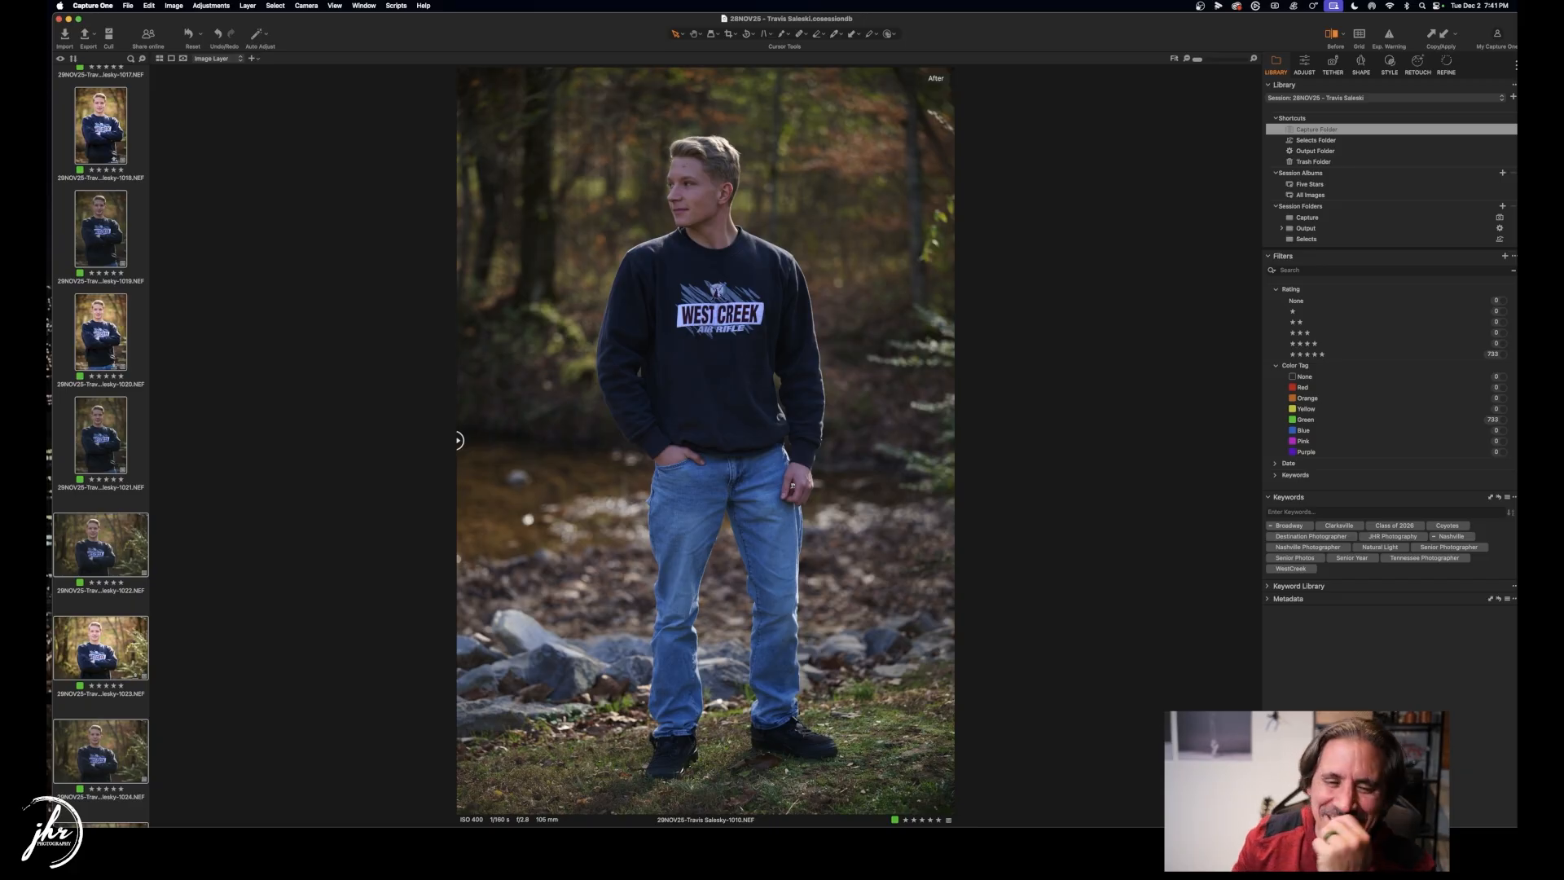
scroll(127, 570, "down", 10)
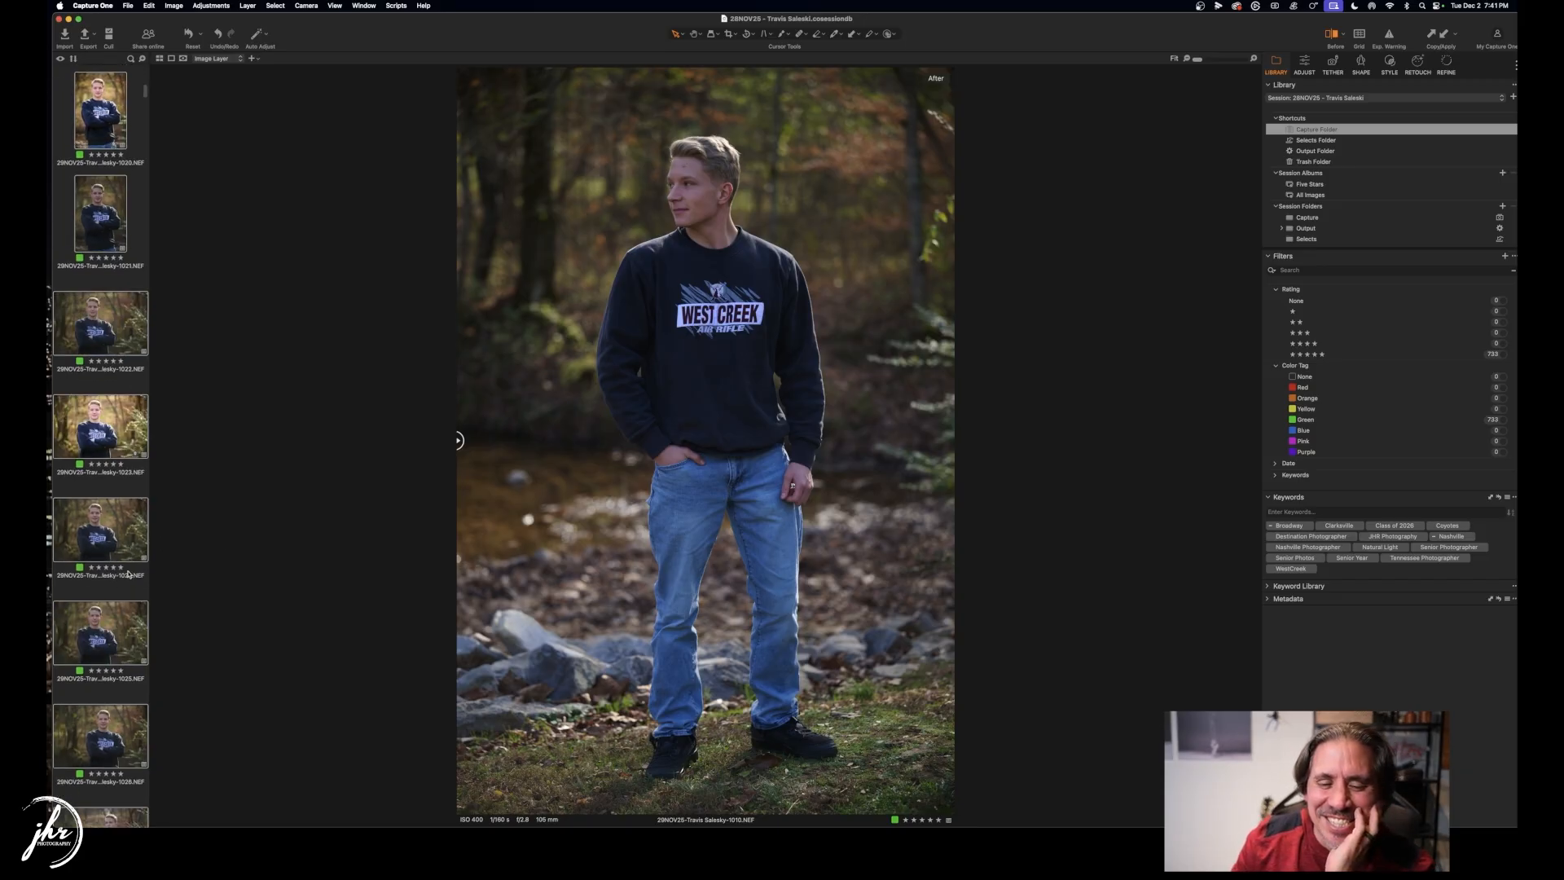
scroll(127, 568, "down", 6)
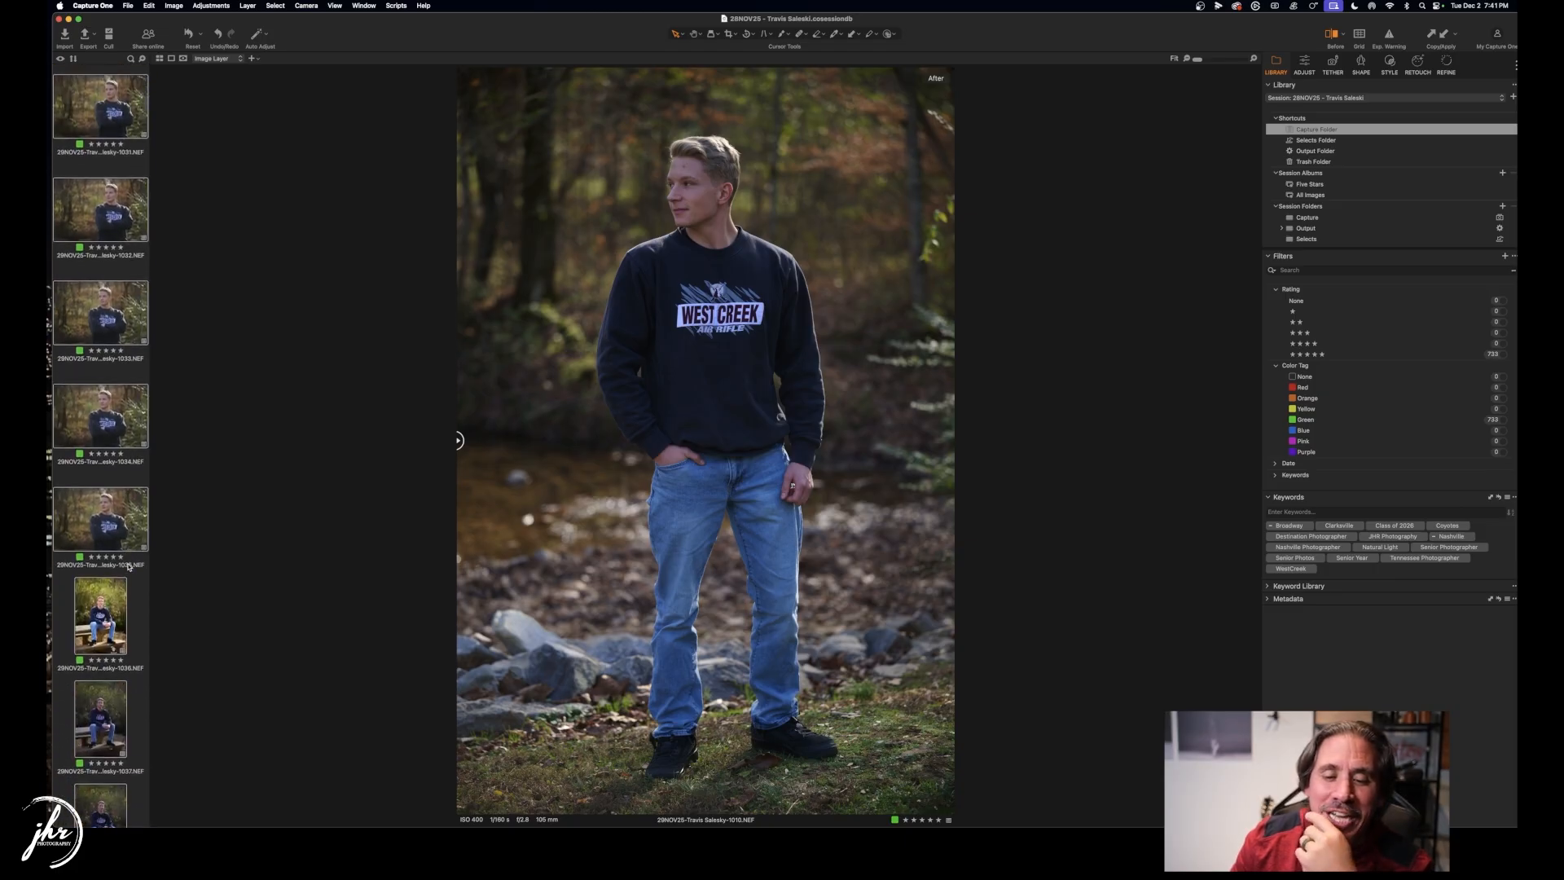
scroll(127, 566, "down", 3)
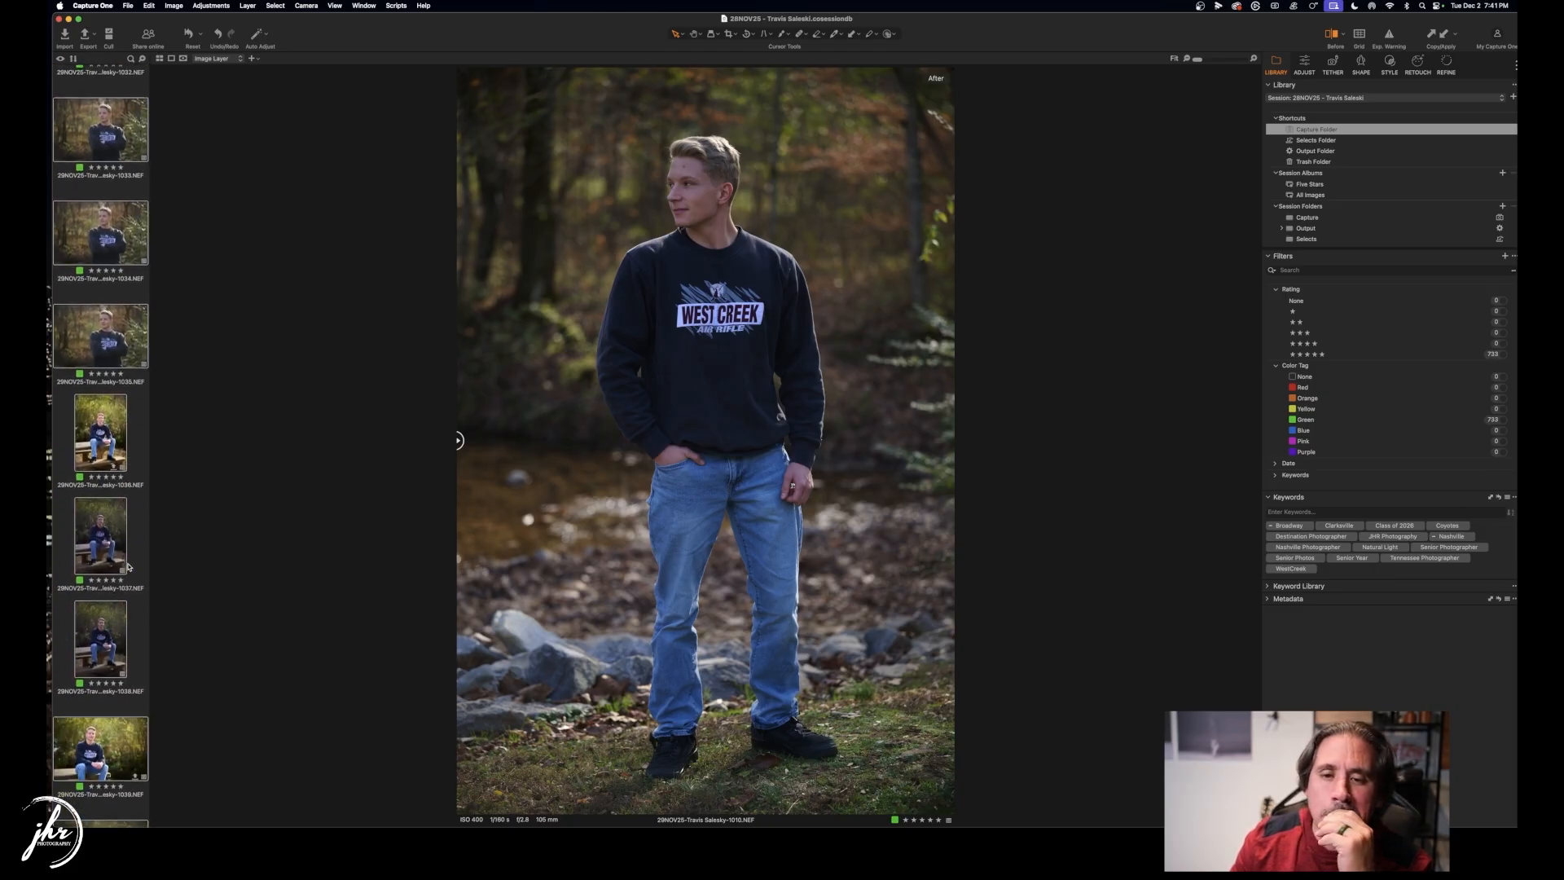
scroll(128, 566, "up", 20)
scroll(128, 324, "up", 12)
left_click(89, 118)
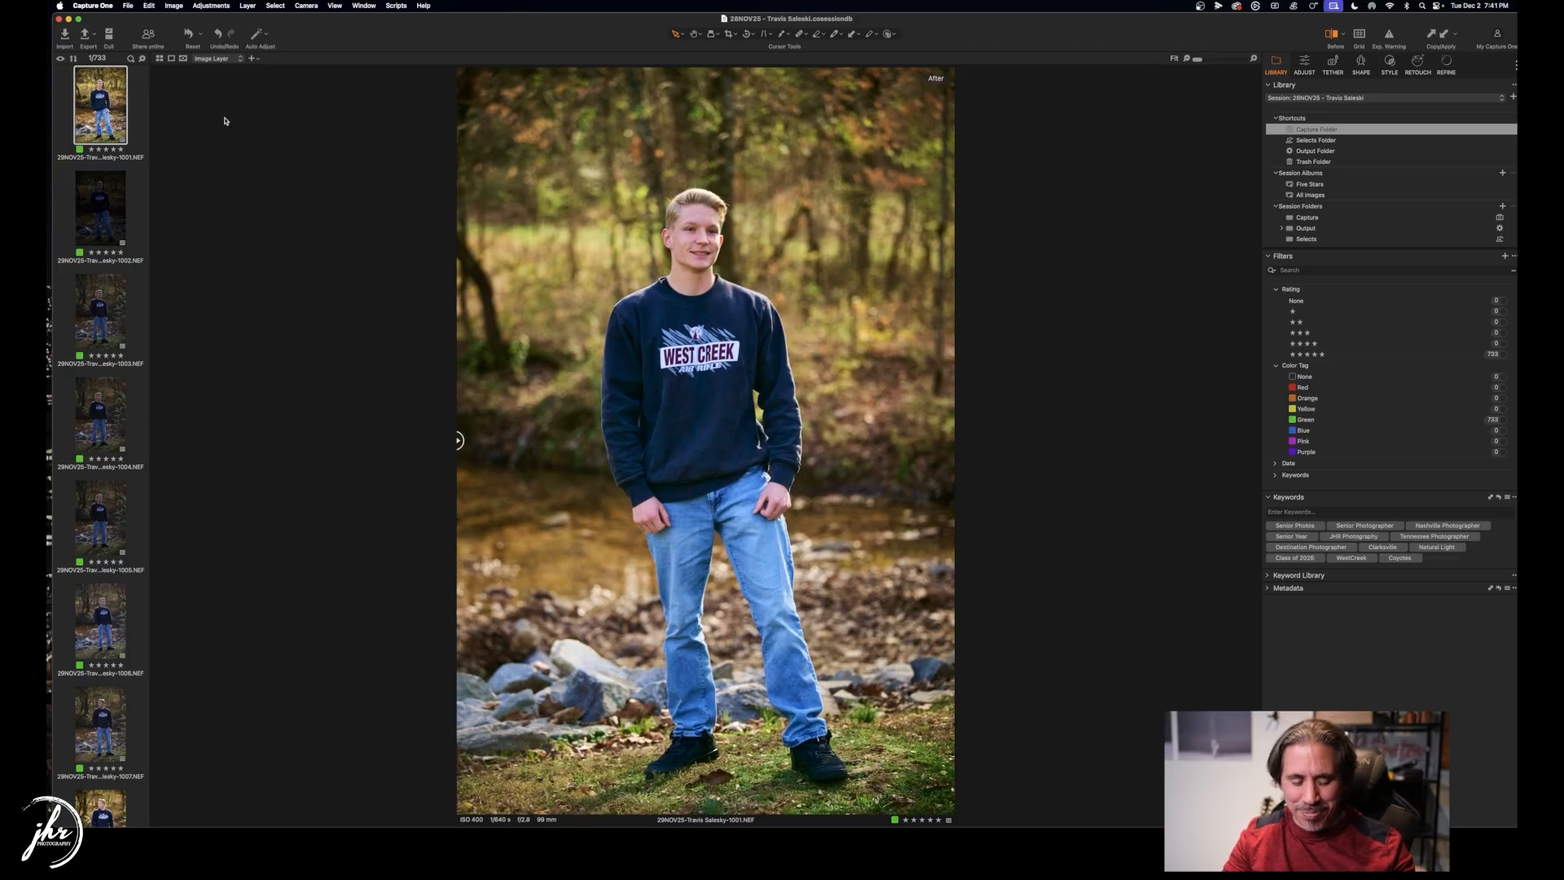
Step through images 1002 to 1005, comparing before/after and tagging them red as rejects.
key("Right")
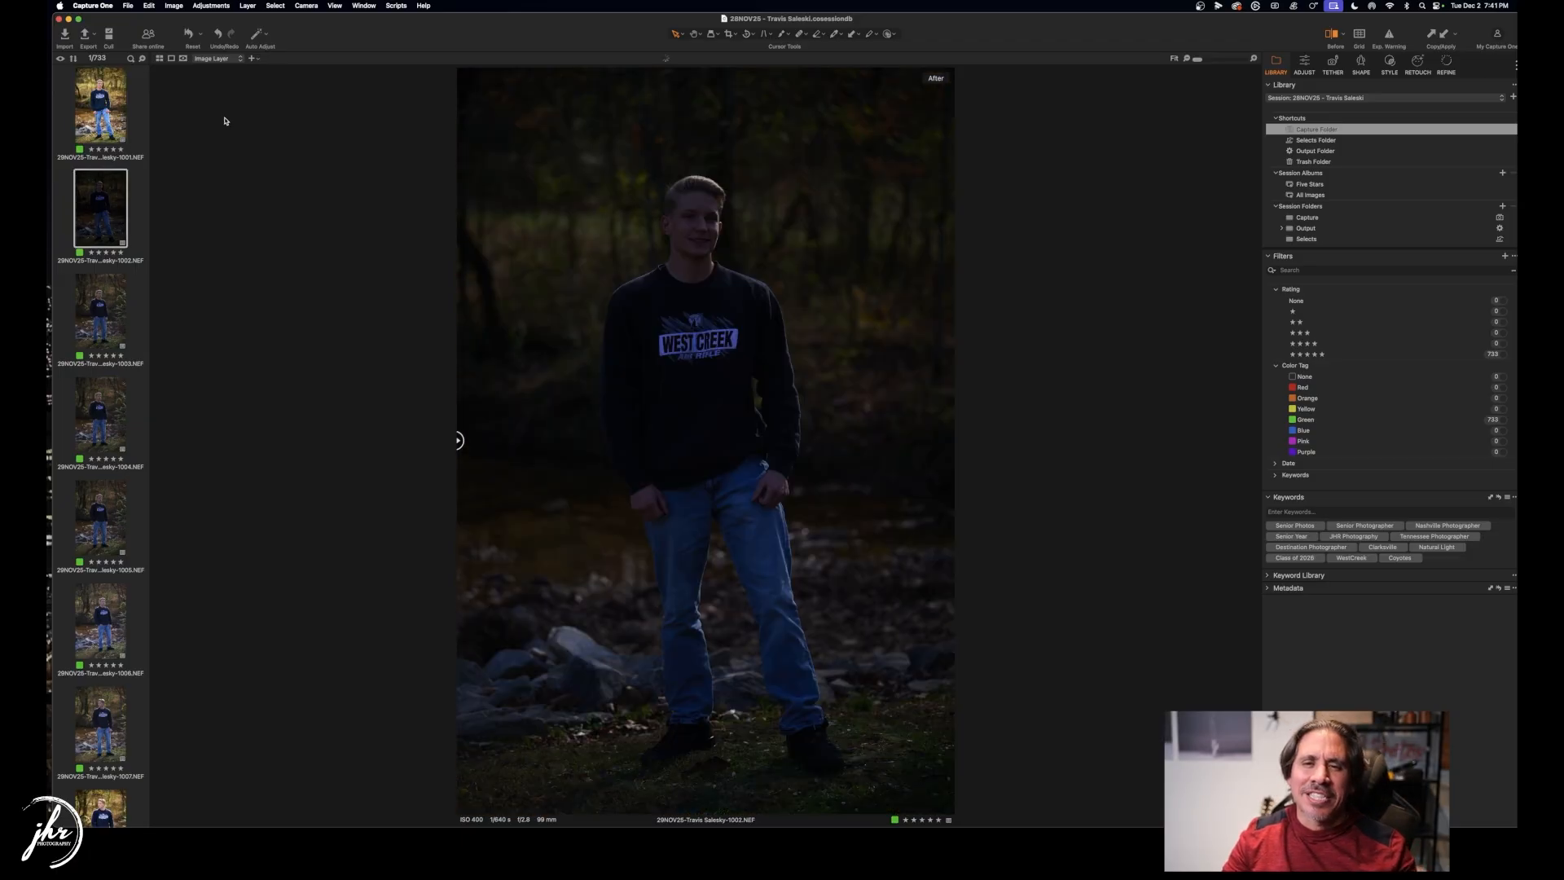
key("minus")
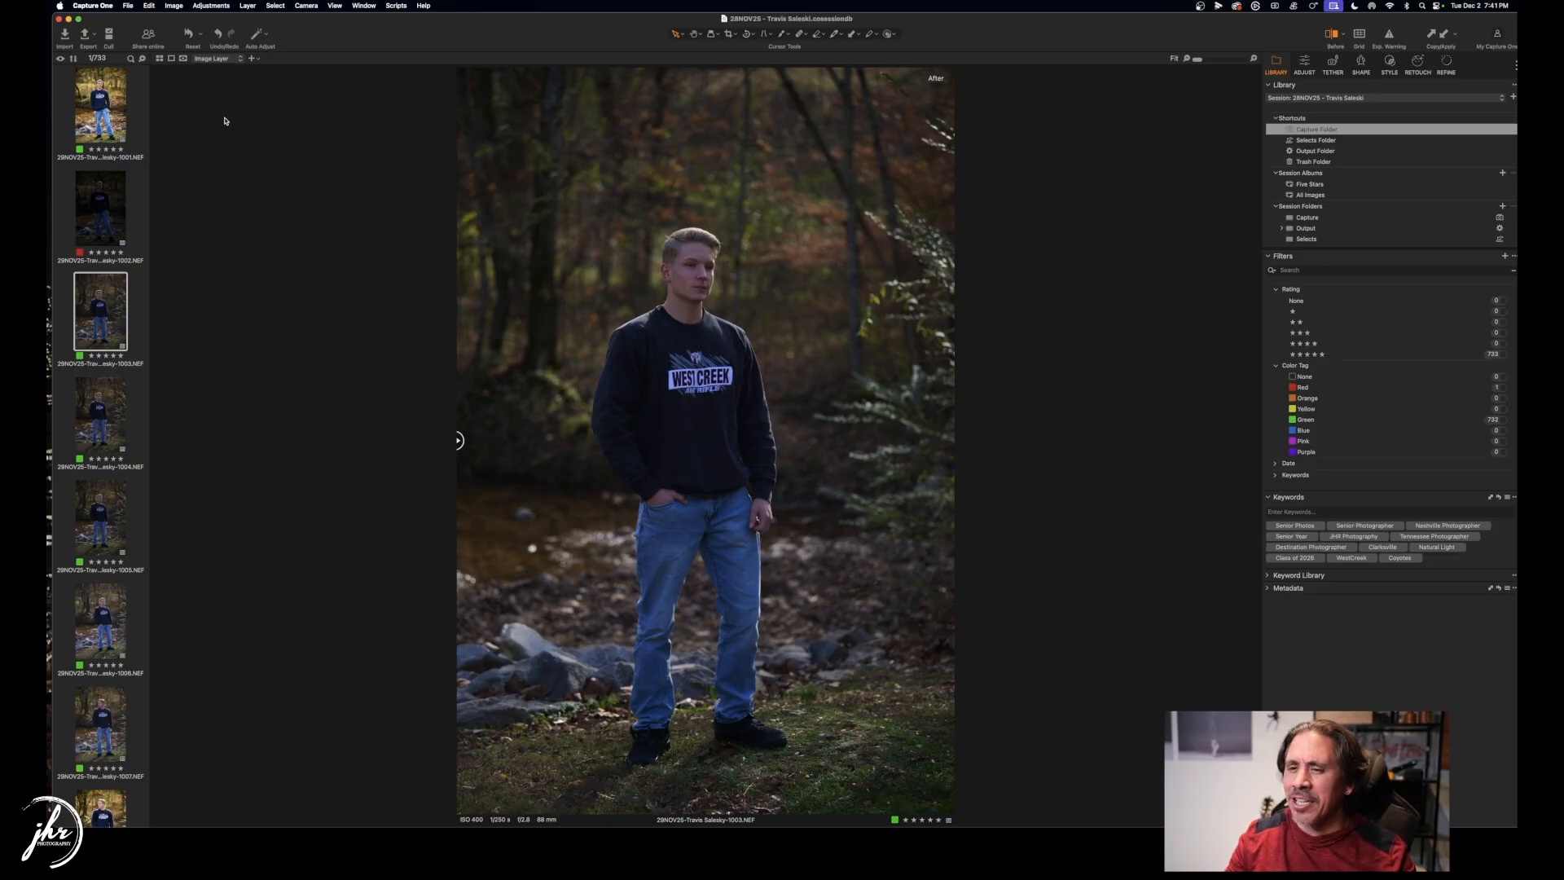
left_click_drag(459, 440, 290, 433)
key("minus")
key("minus")
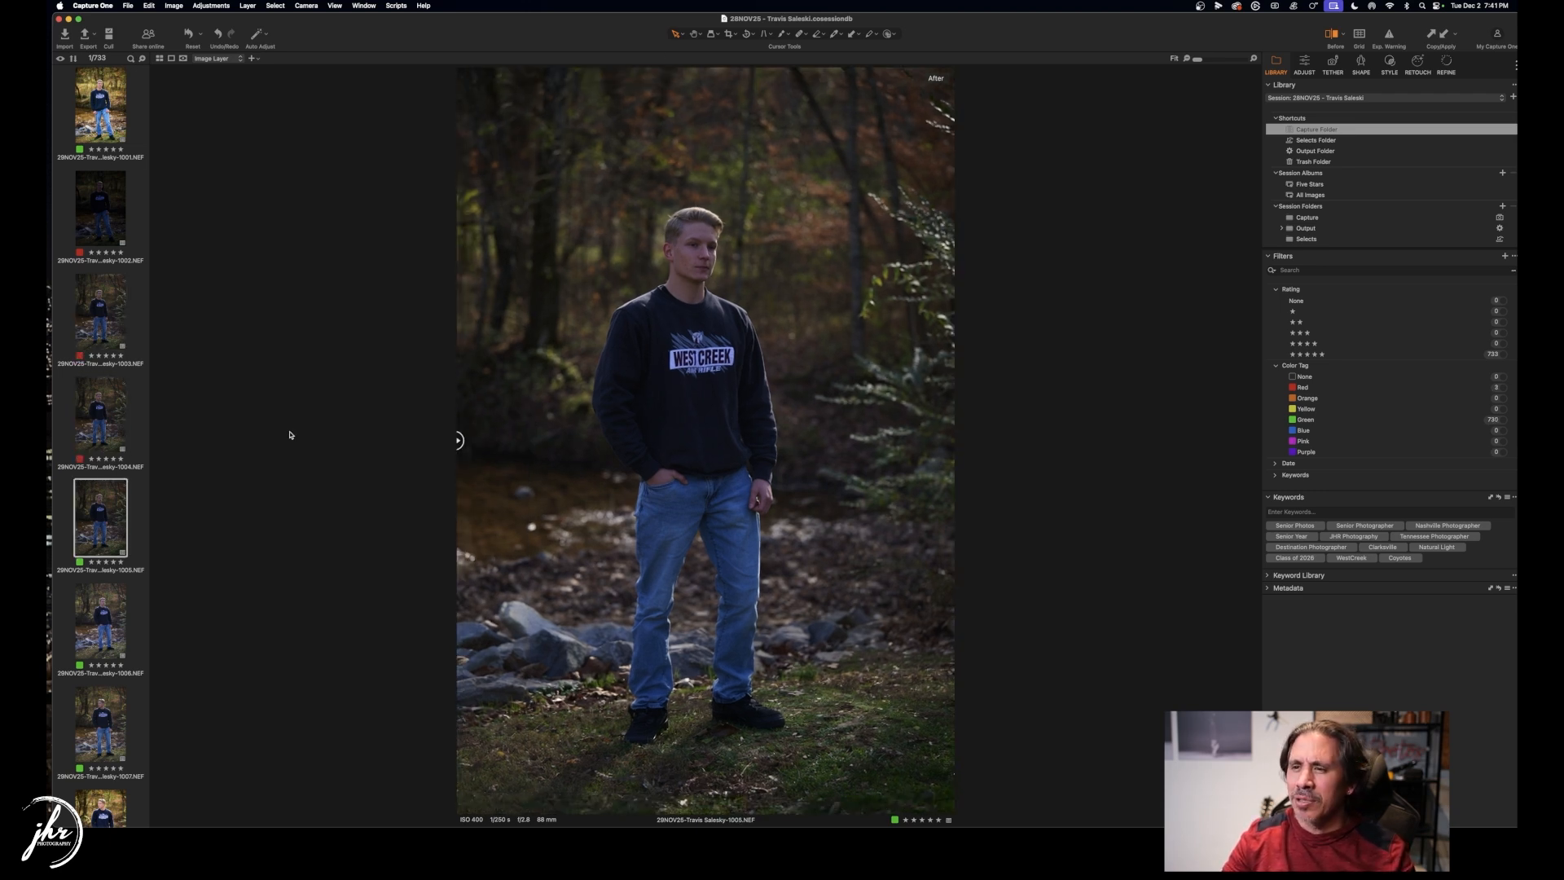
key("minus")
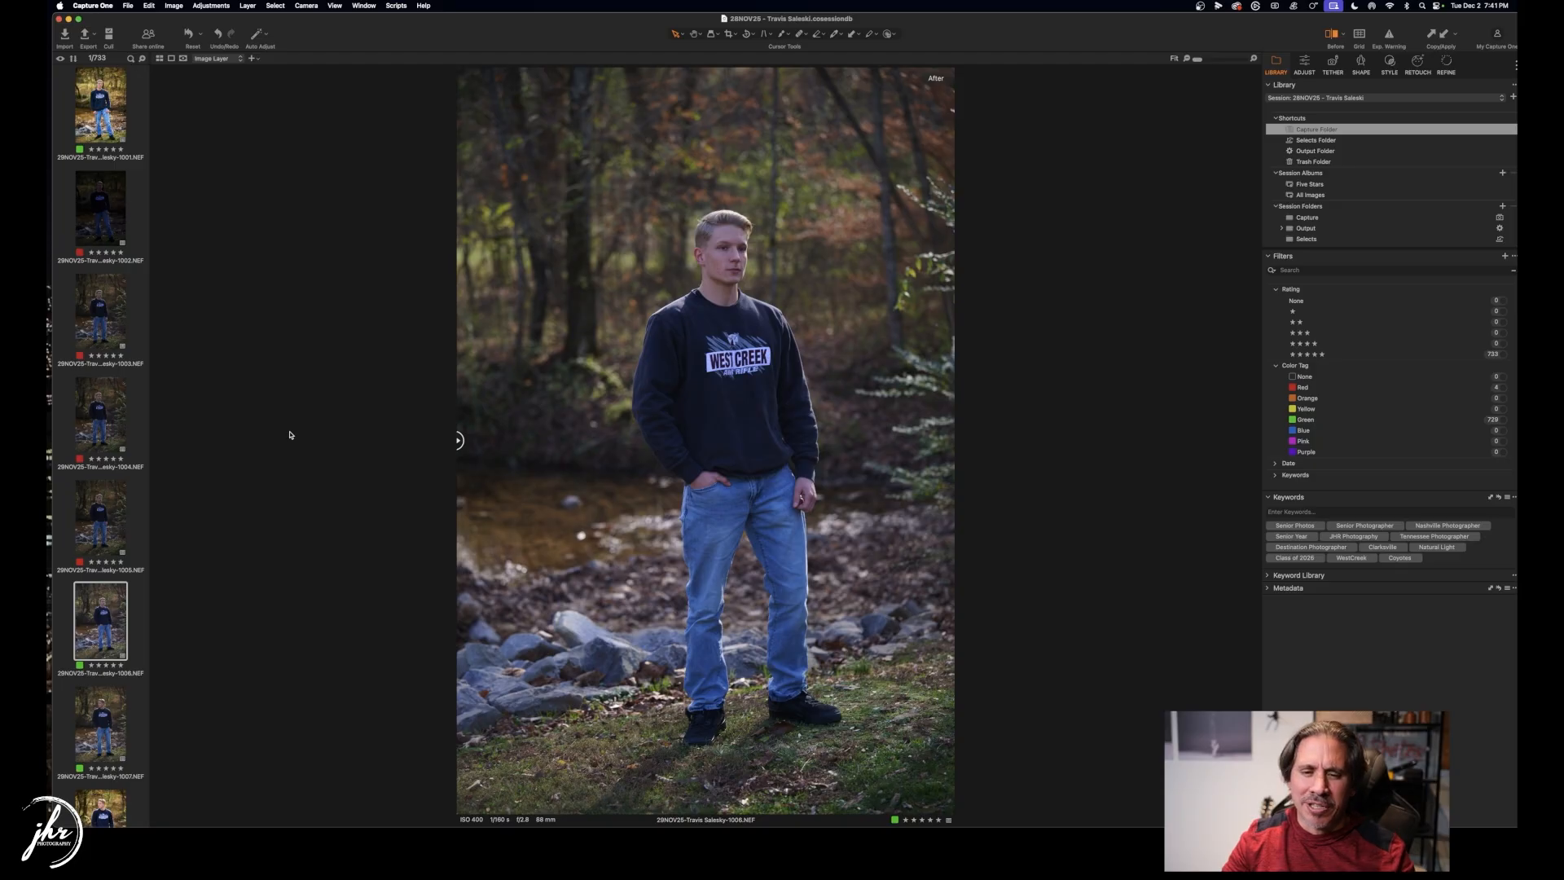
key("Up")
key("Down")
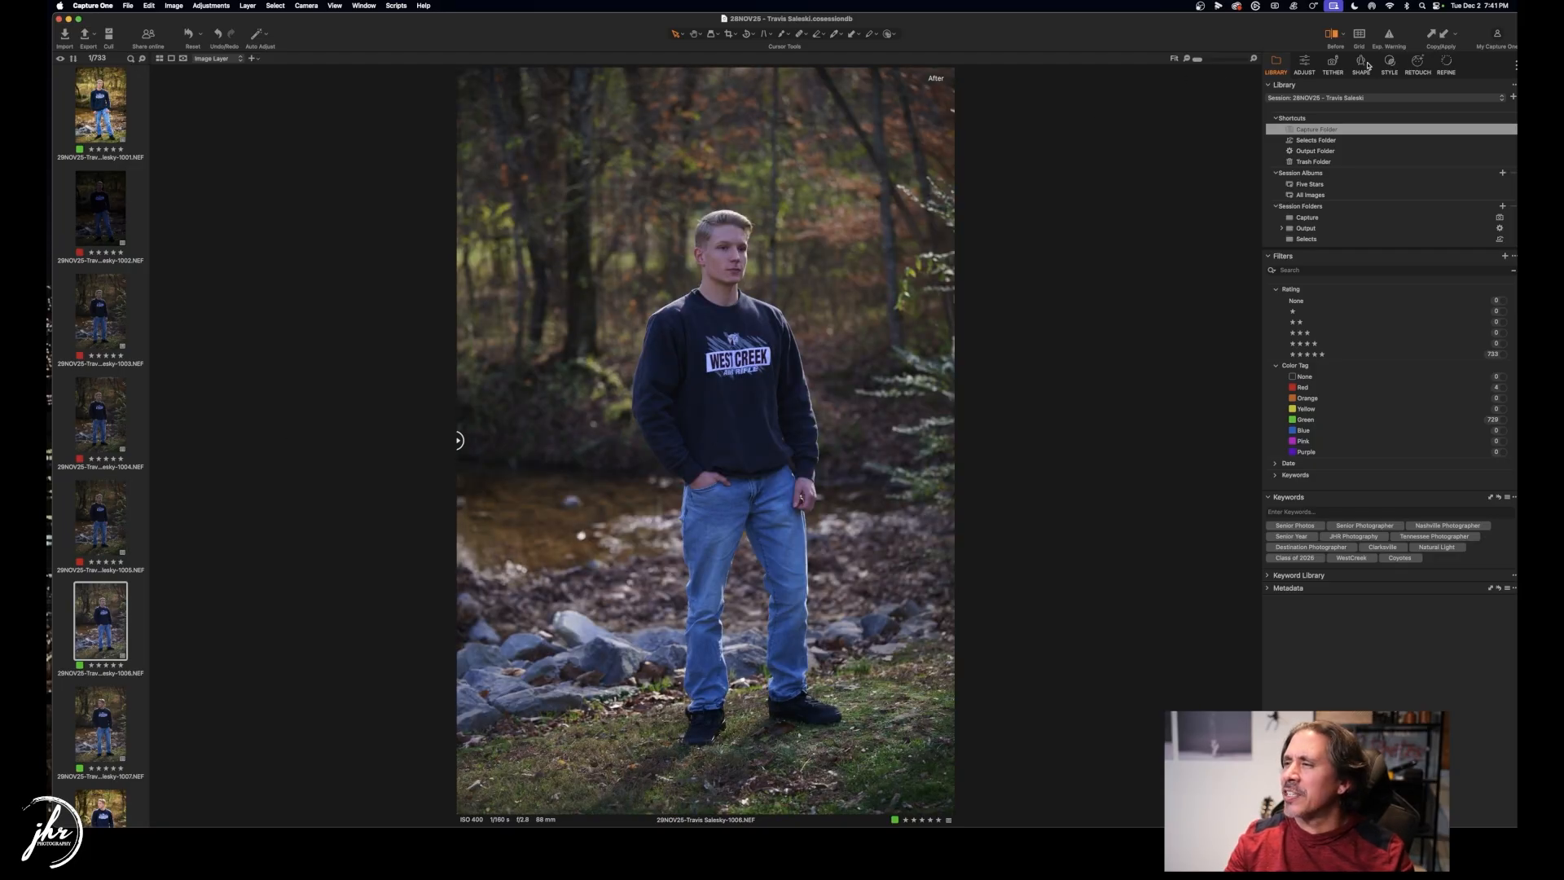
Red-tag images 1006 and 1007 as rejects.
left_click(1305, 64)
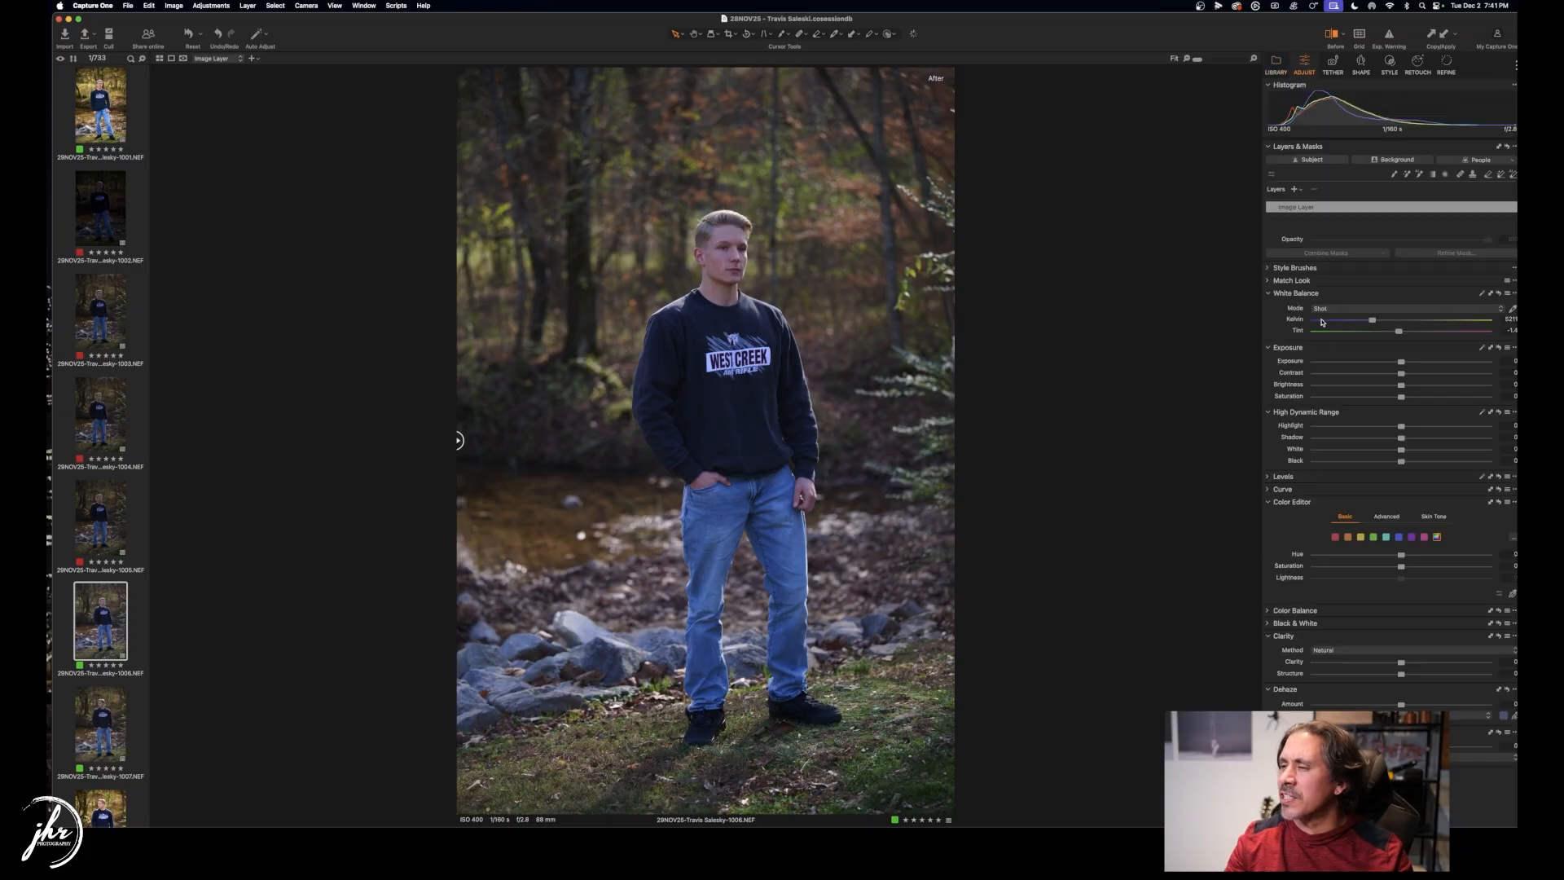
key("minus")
key("Down")
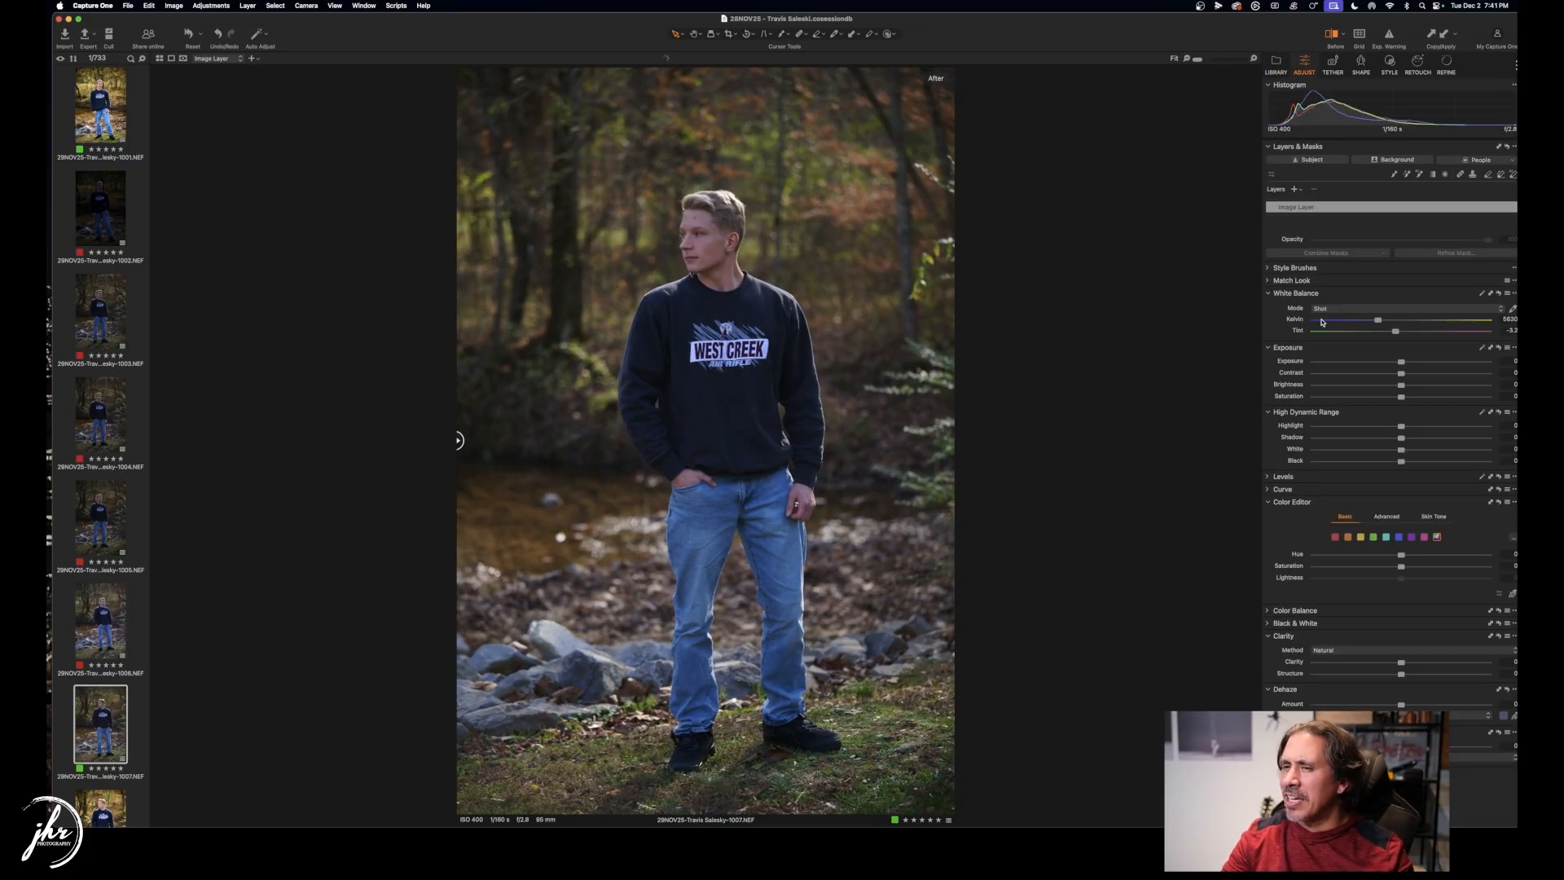
key("minus")
key("Down")
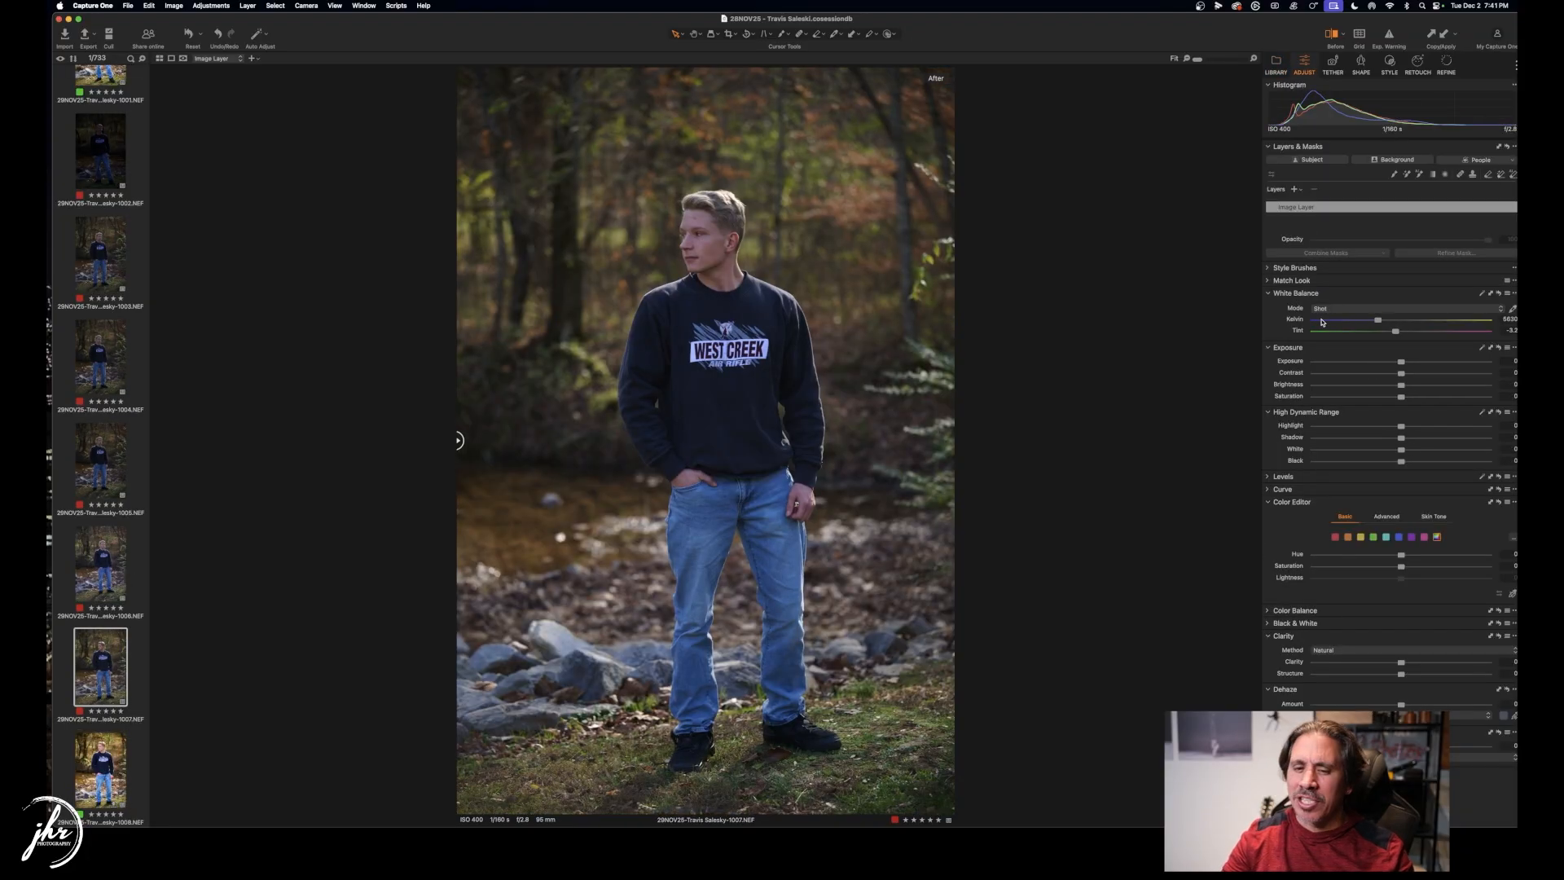
Red-tag frame 1011, review ahead through frame 1016, and show the Library tools.
key("Down")
key("Down")
key("Down")
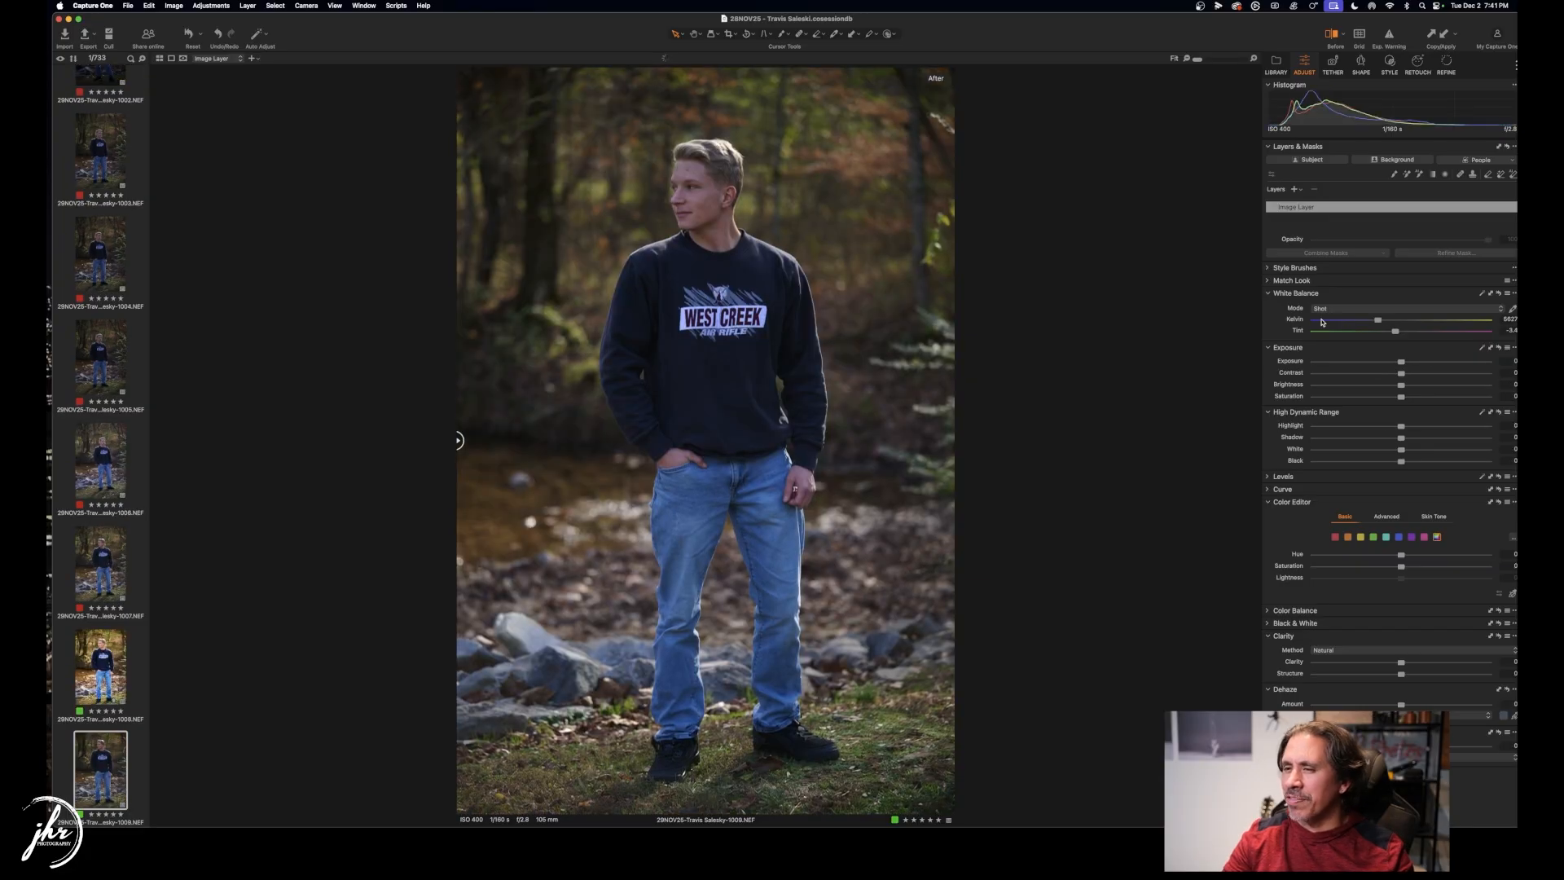
key("minus")
key("Down")
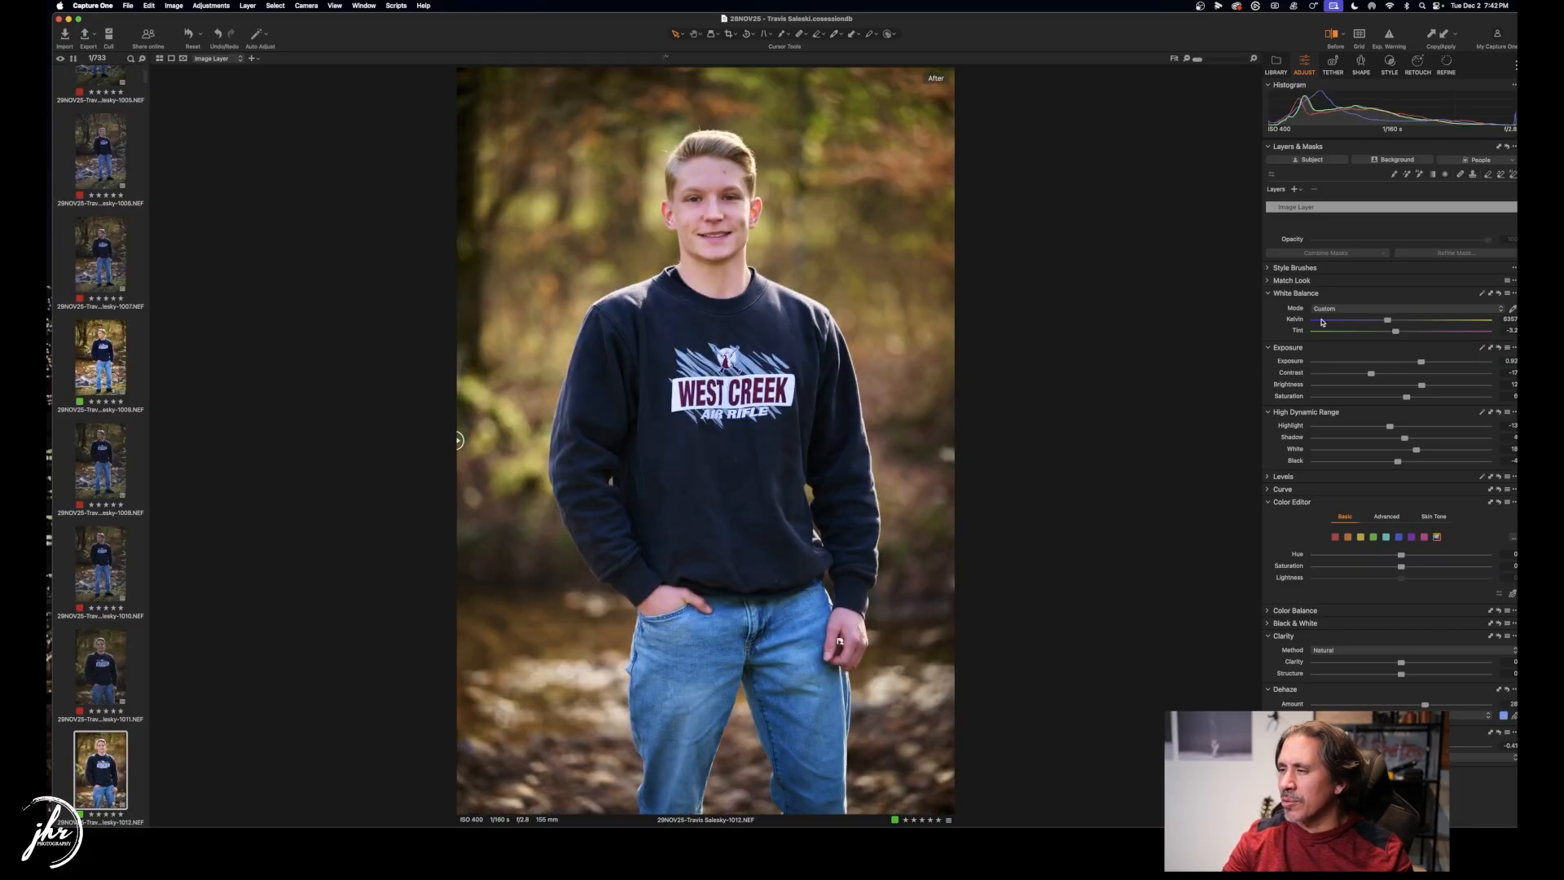
key("Down")
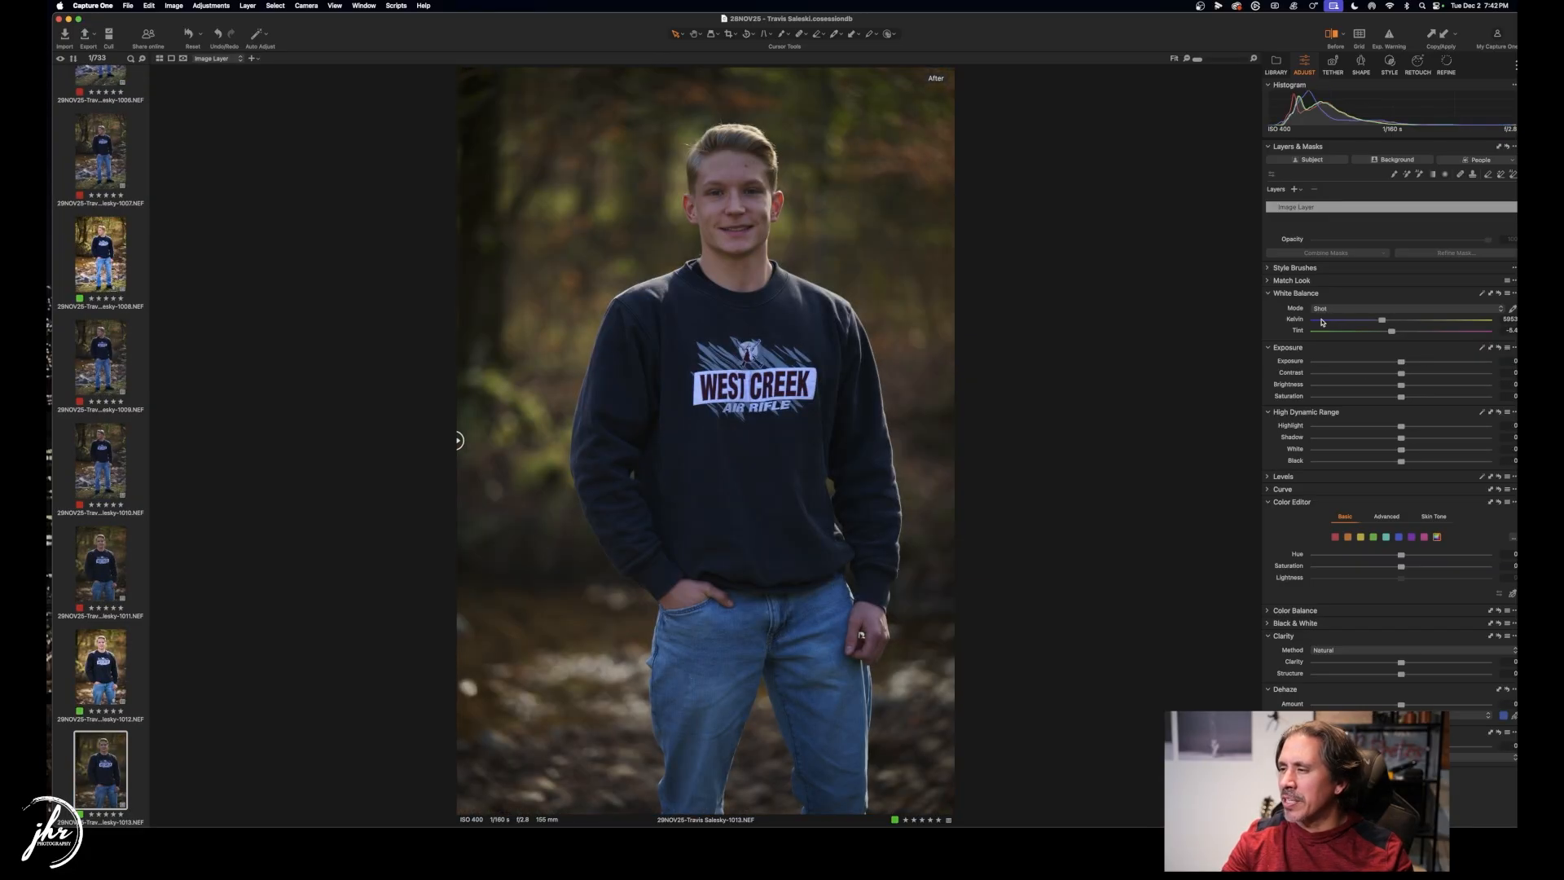
key("Down")
key("Down")
key("Down")
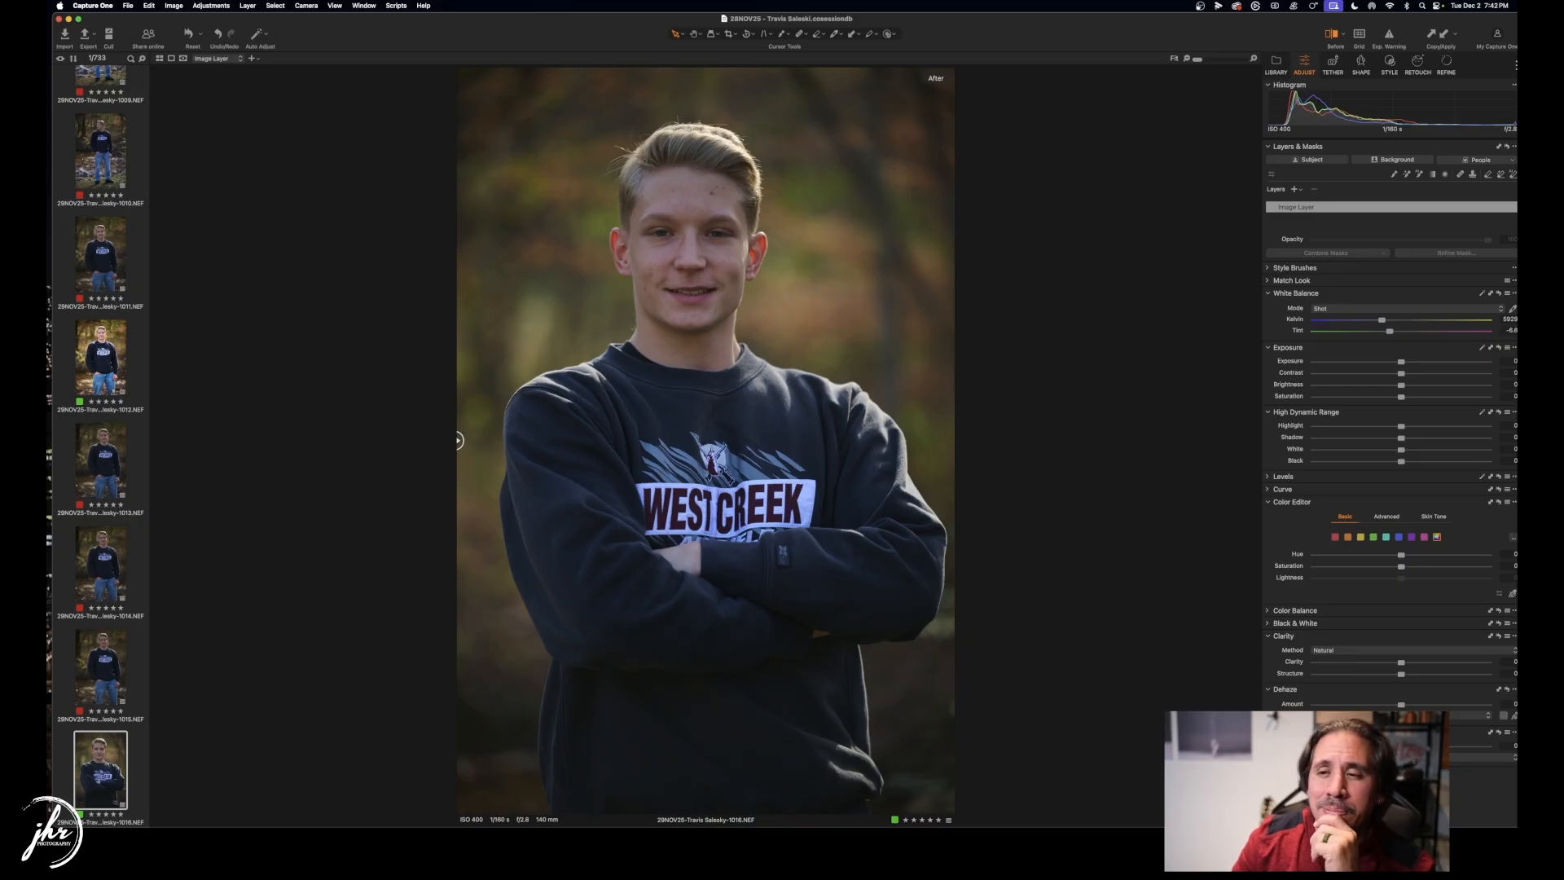
left_click(1276, 62)
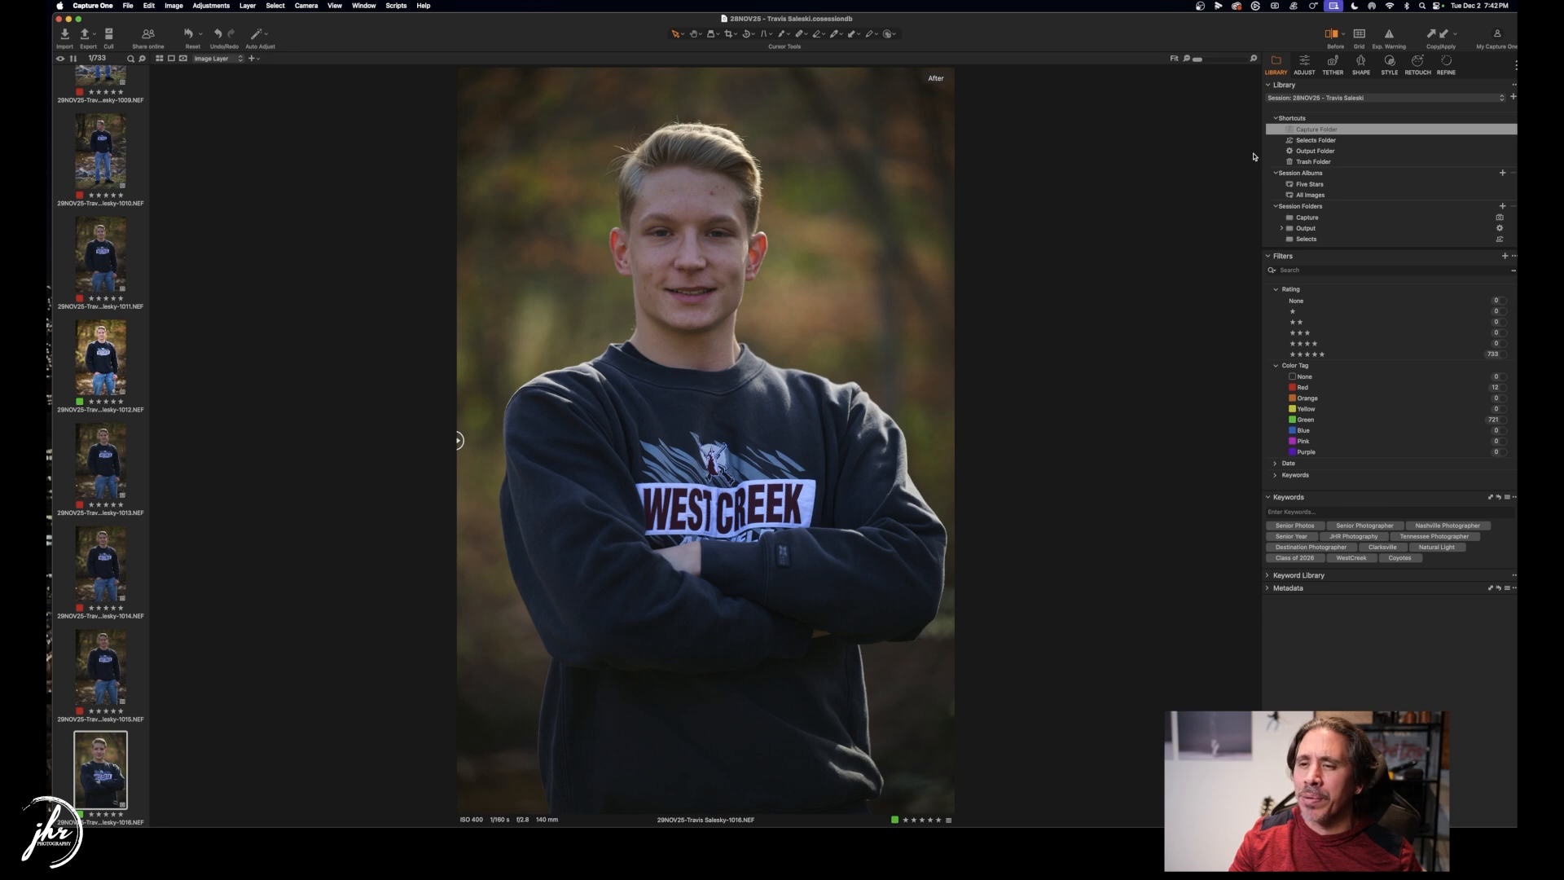
In Finder, go to SMBC Drive > shoot folder > Output > Proofs.
key("super+Tab")
key("super+Tab")
key("super+Tab")
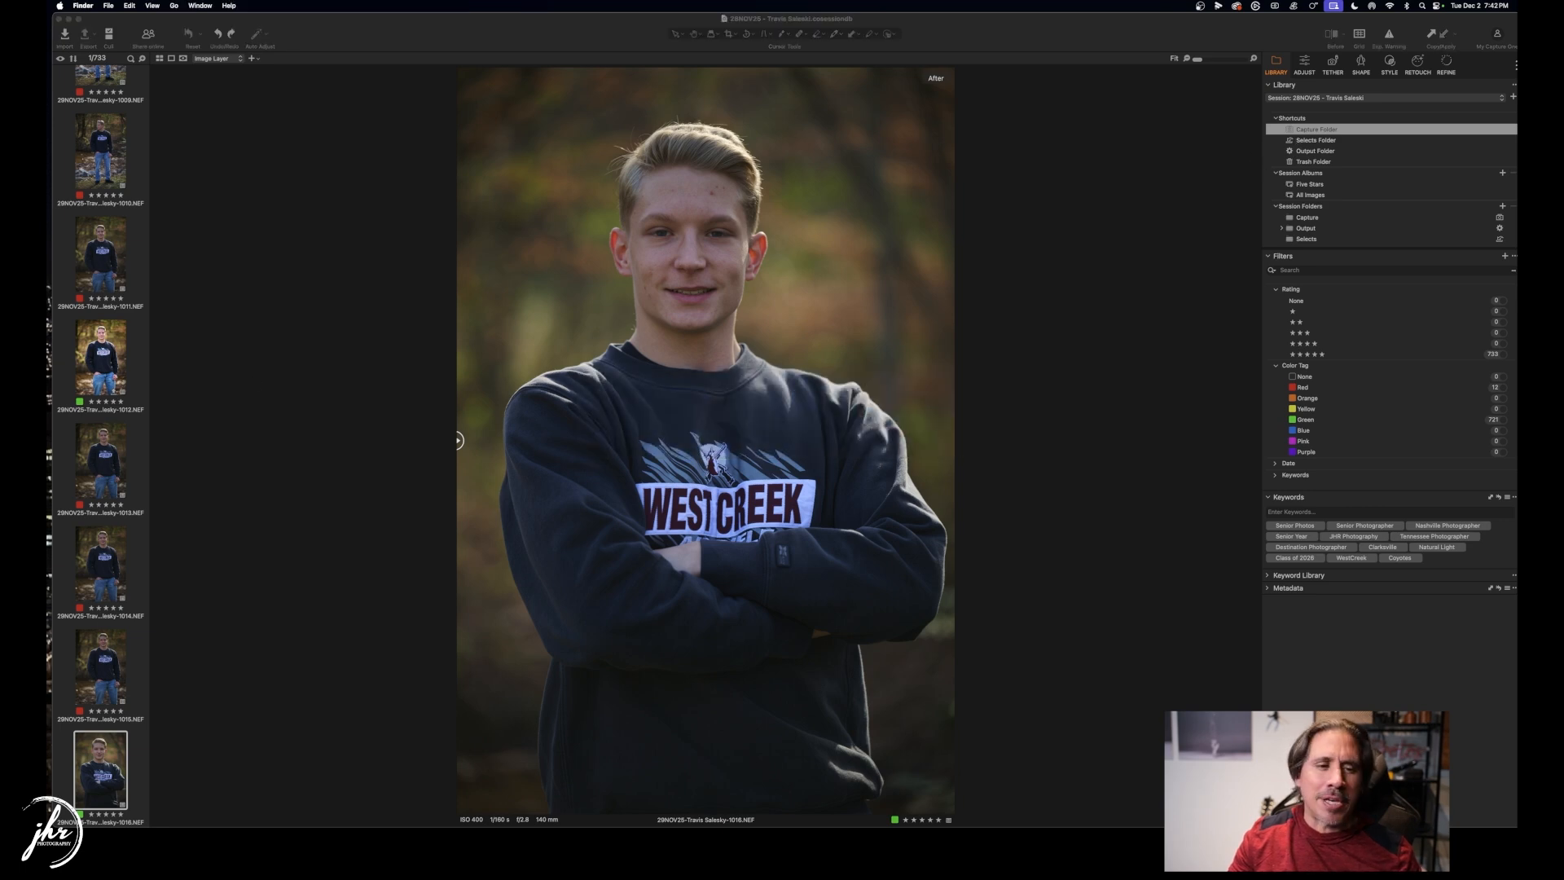
left_click_drag(49, 384, 667, 187)
left_click(158, 399)
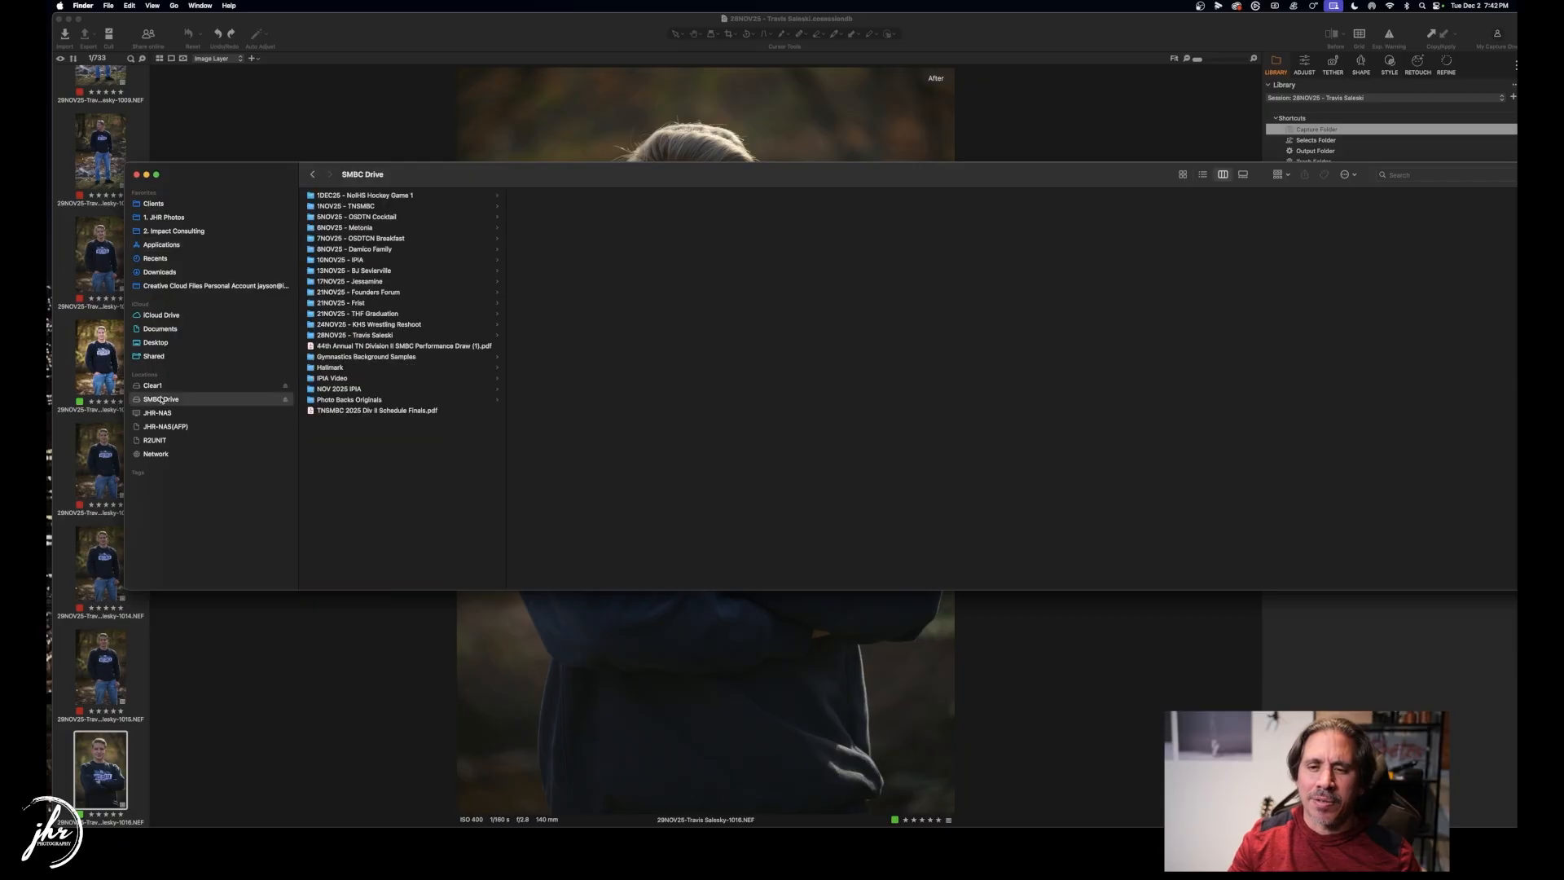
left_click(383, 336)
left_click(534, 217)
left_click(741, 195)
Preview proofs PRI_0003, PRI_0216, PRI_0418, PRI_9846 and the creek photo PRI_9912.
left_click(964, 207)
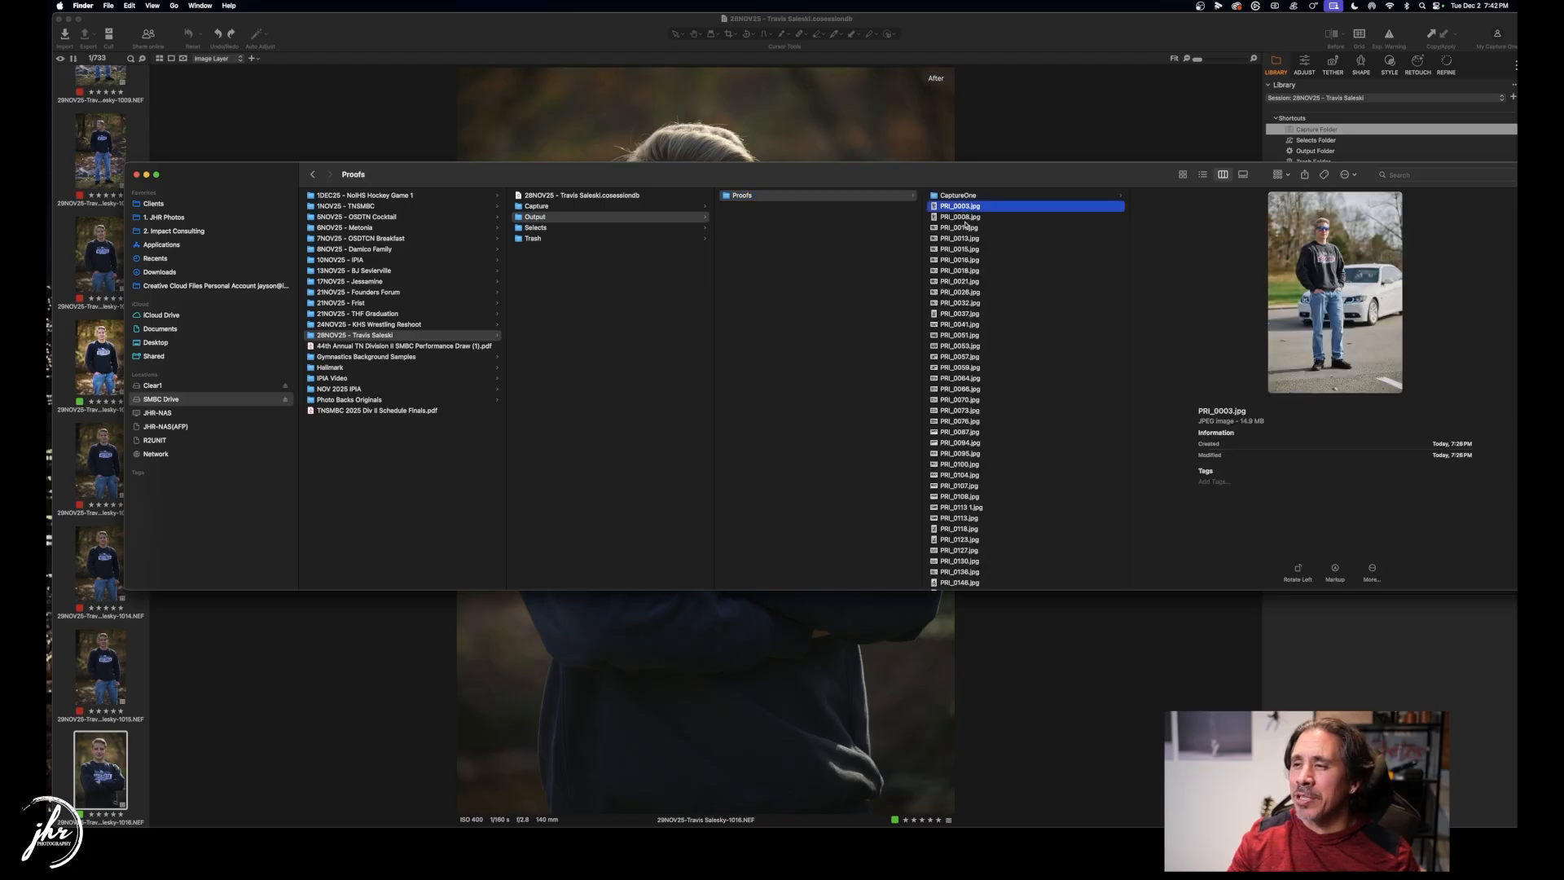
scroll(966, 226, "down", 5)
left_click(965, 222)
scroll(961, 302, "down", 5)
left_click(961, 302)
scroll(961, 301, "down", 10)
left_click(961, 302)
scroll(961, 302, "down", 15)
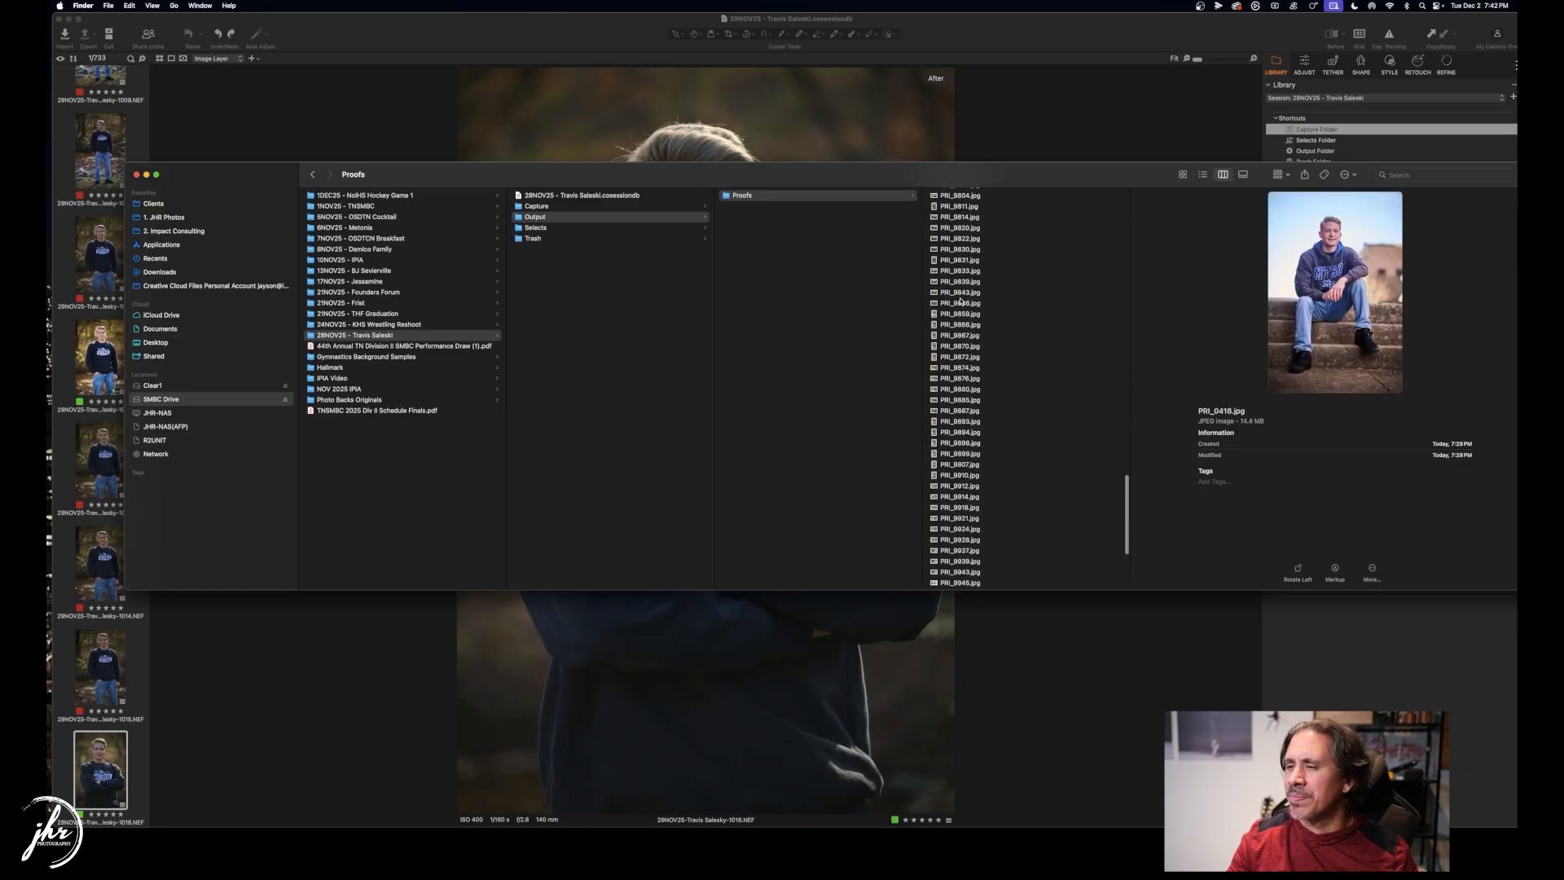
left_click(961, 302)
scroll(961, 302, "down", 5)
left_click(961, 300)
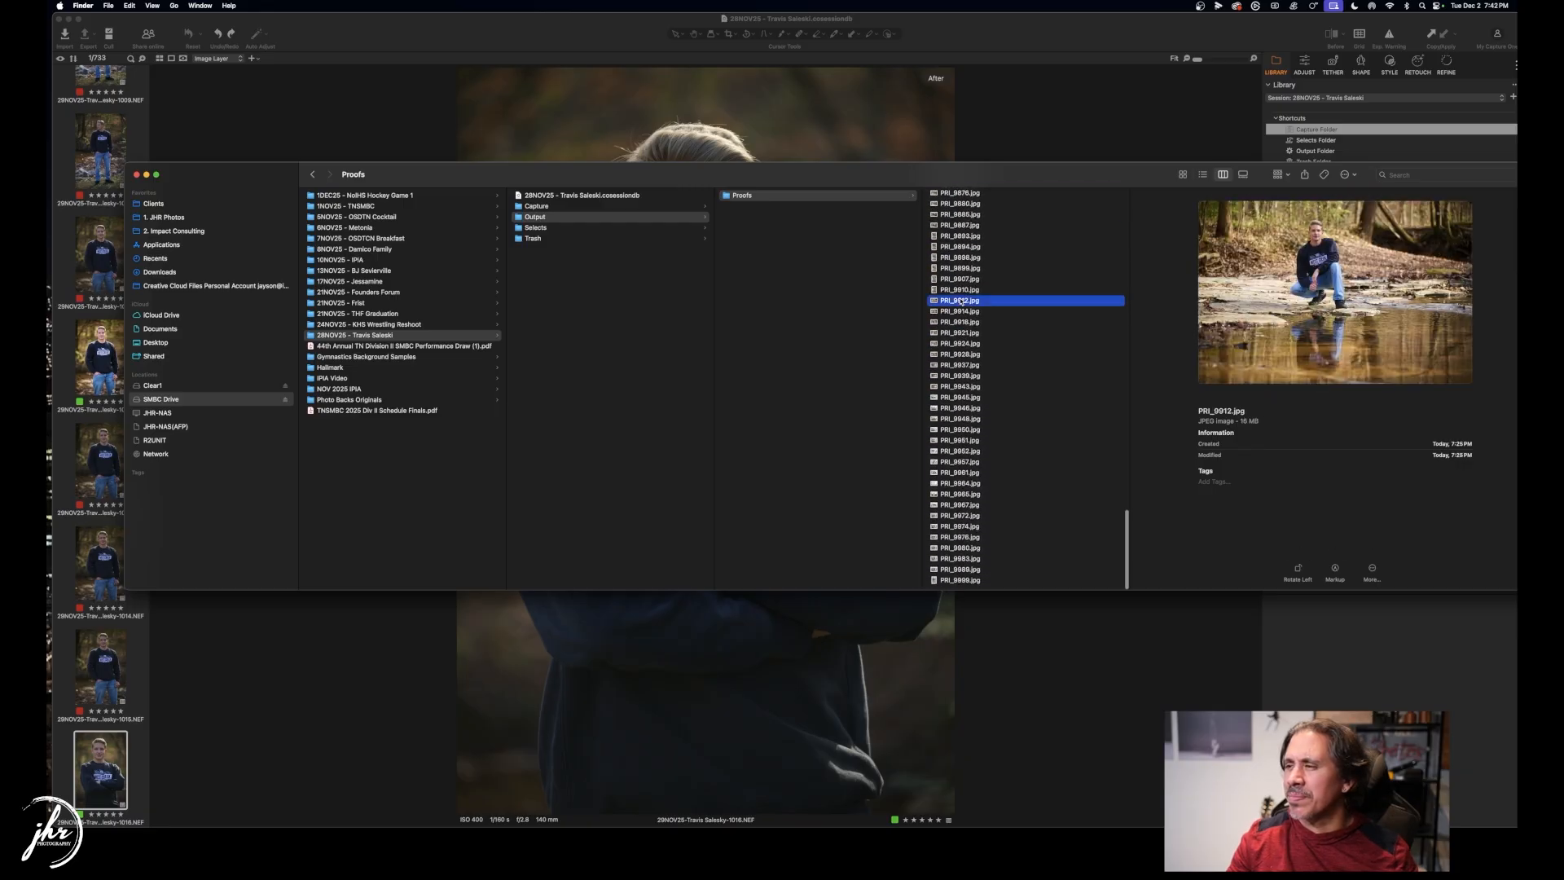
View car photos PRI_9946 through PRI_9967 full size, then return to Capture One.
left_click(953, 407)
key("space")
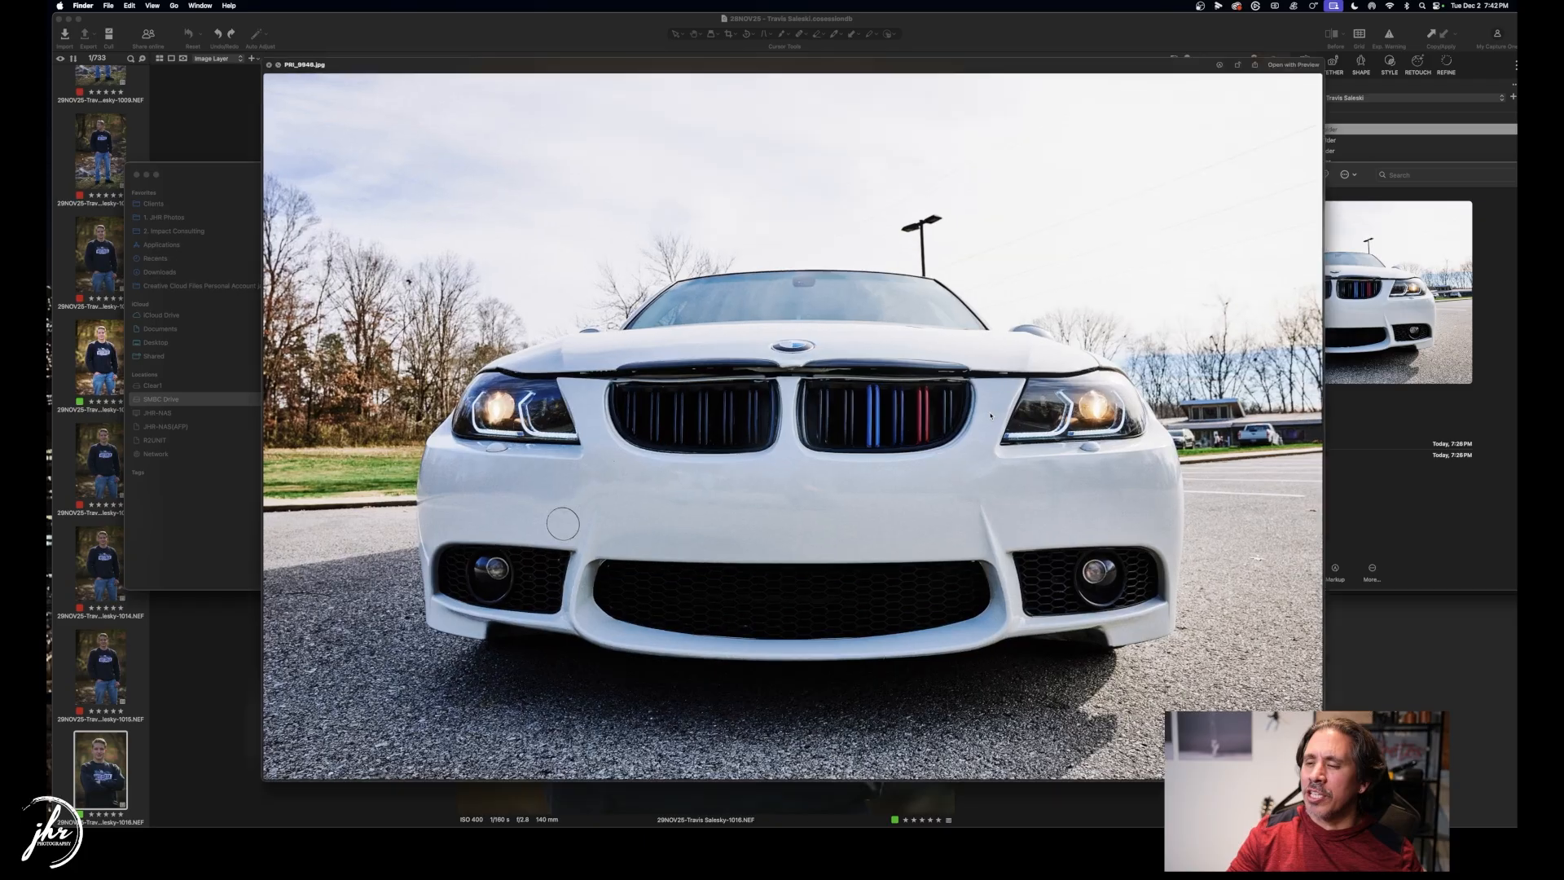
key("Down")
key("Down")
key("Down")
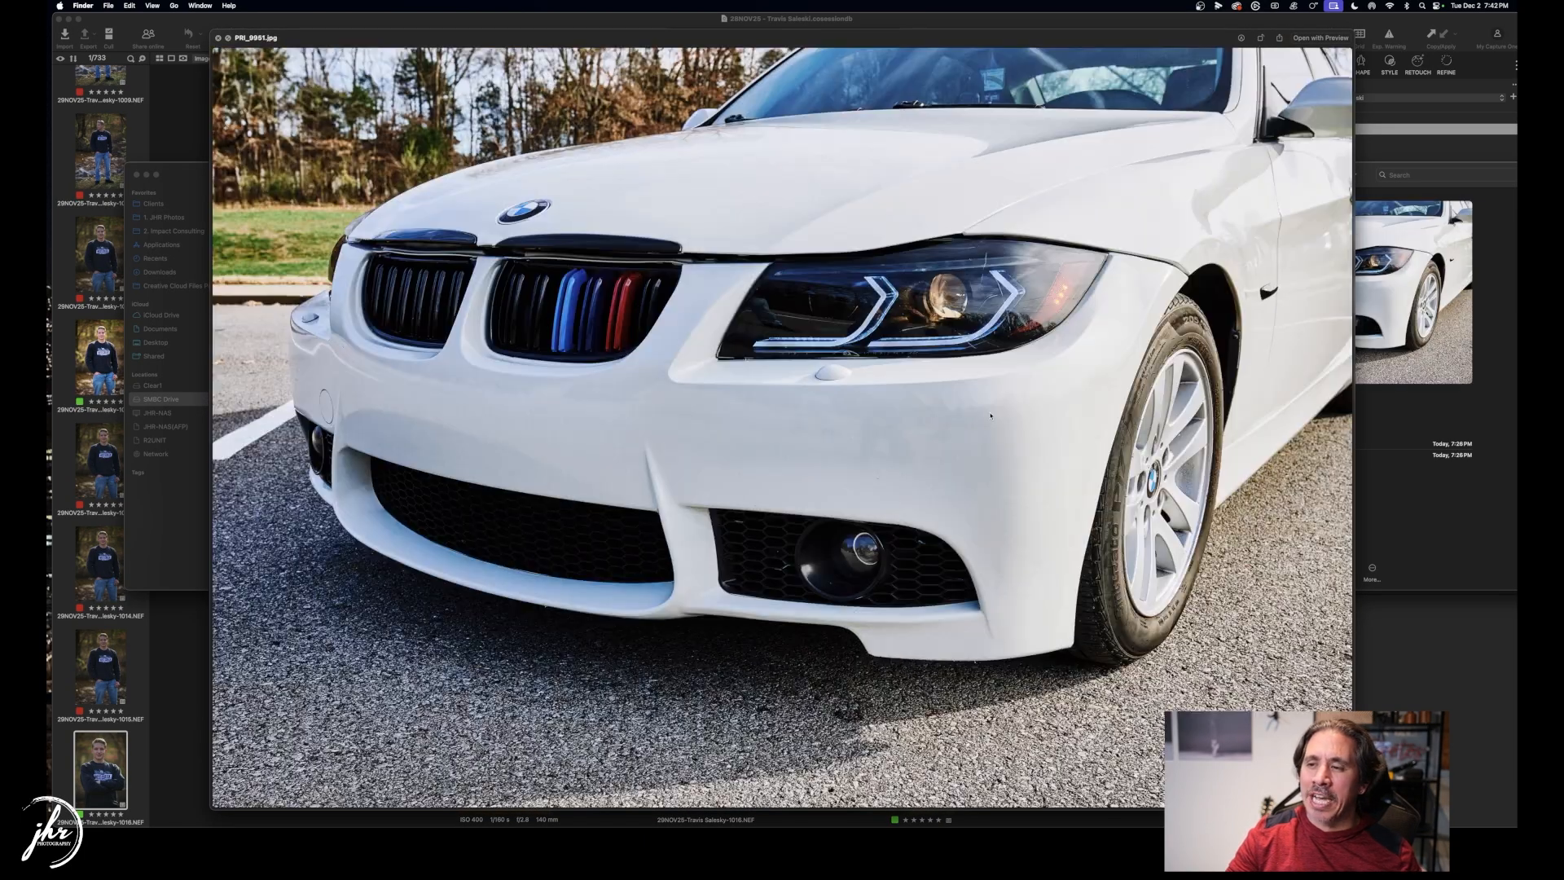
key("Down")
key("Down")
key("Down")
key("Down")
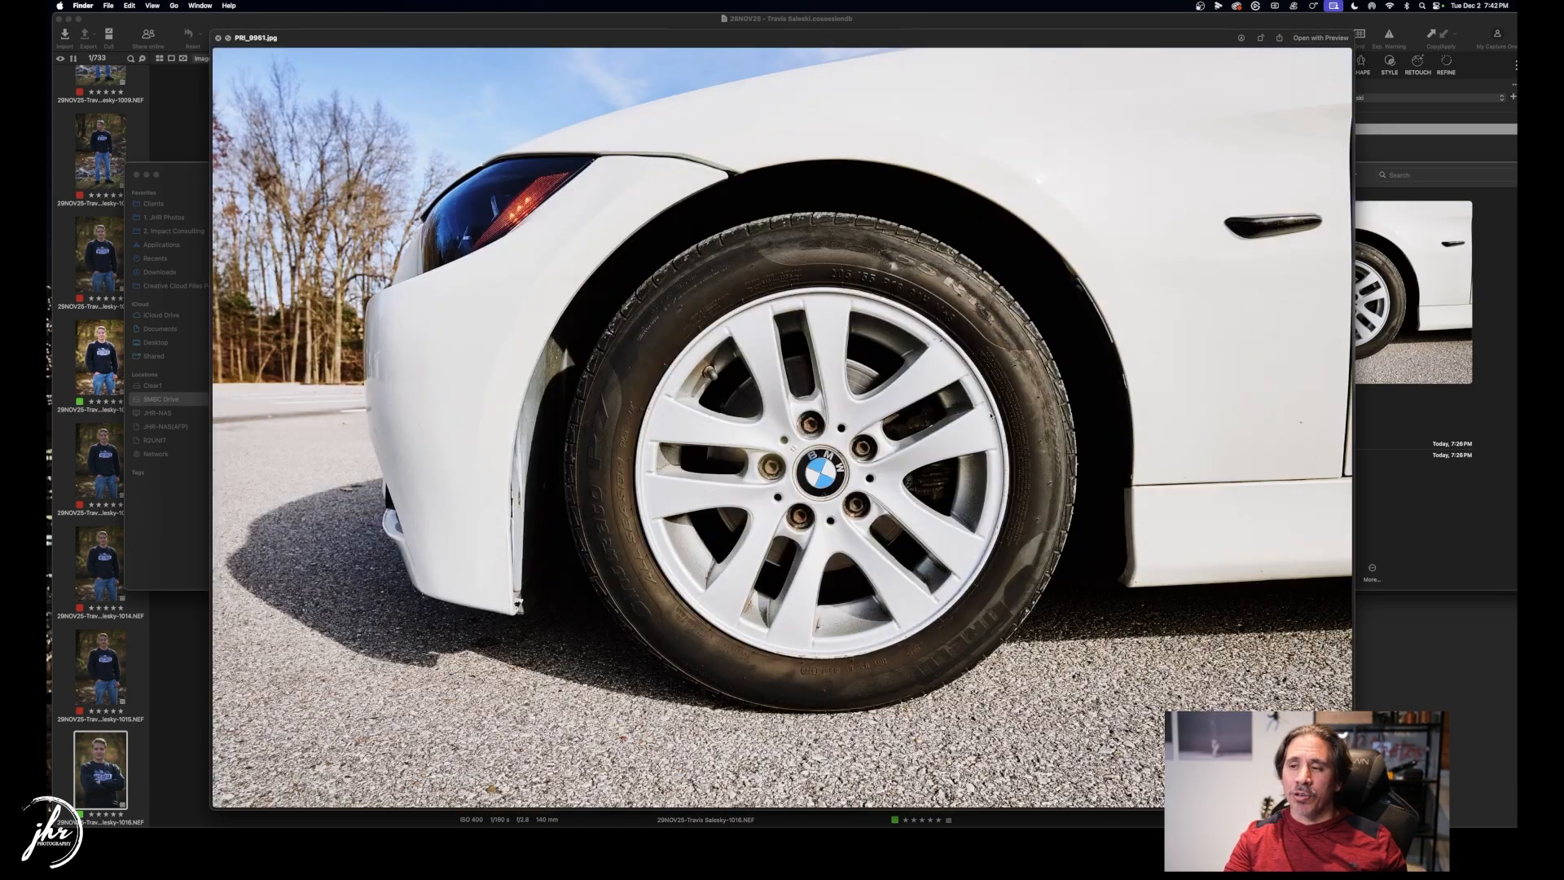
key("Down")
key("Down")
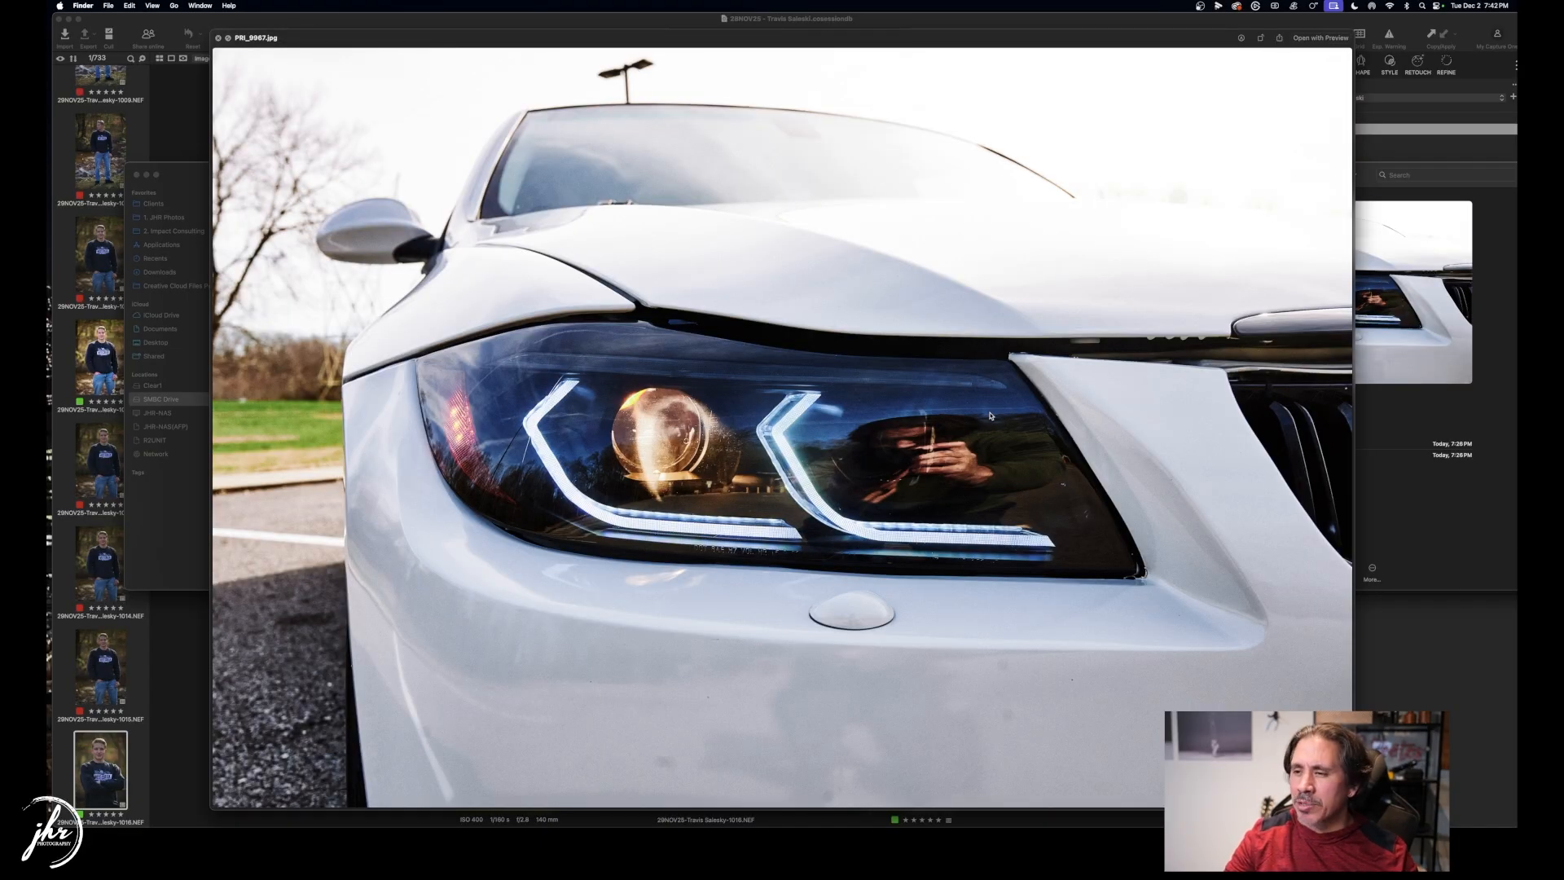
key("Down")
key("Down")
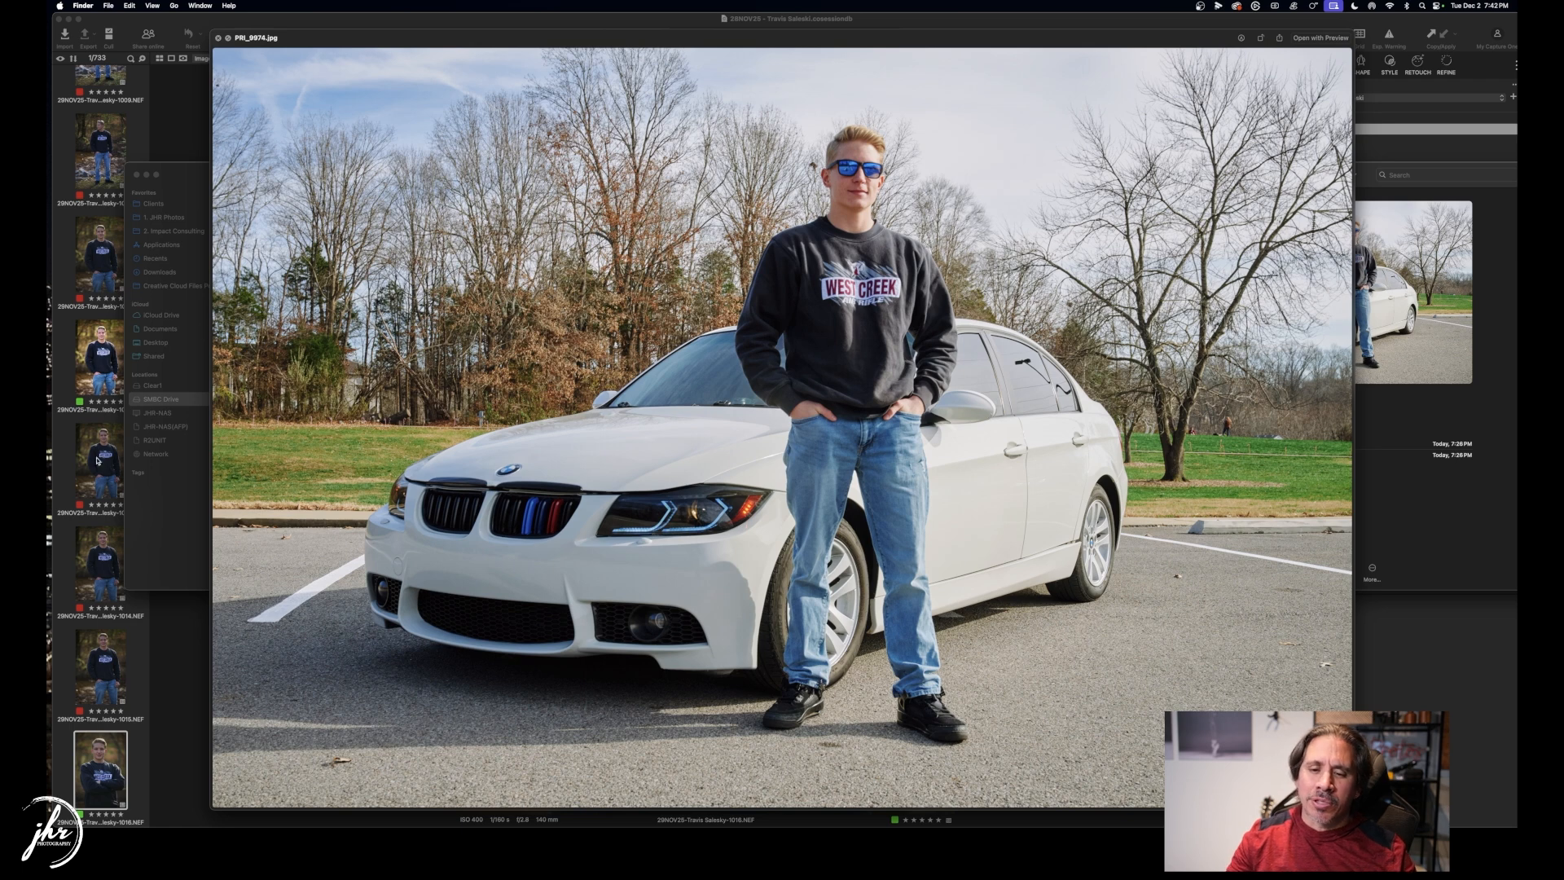
left_click(138, 679)
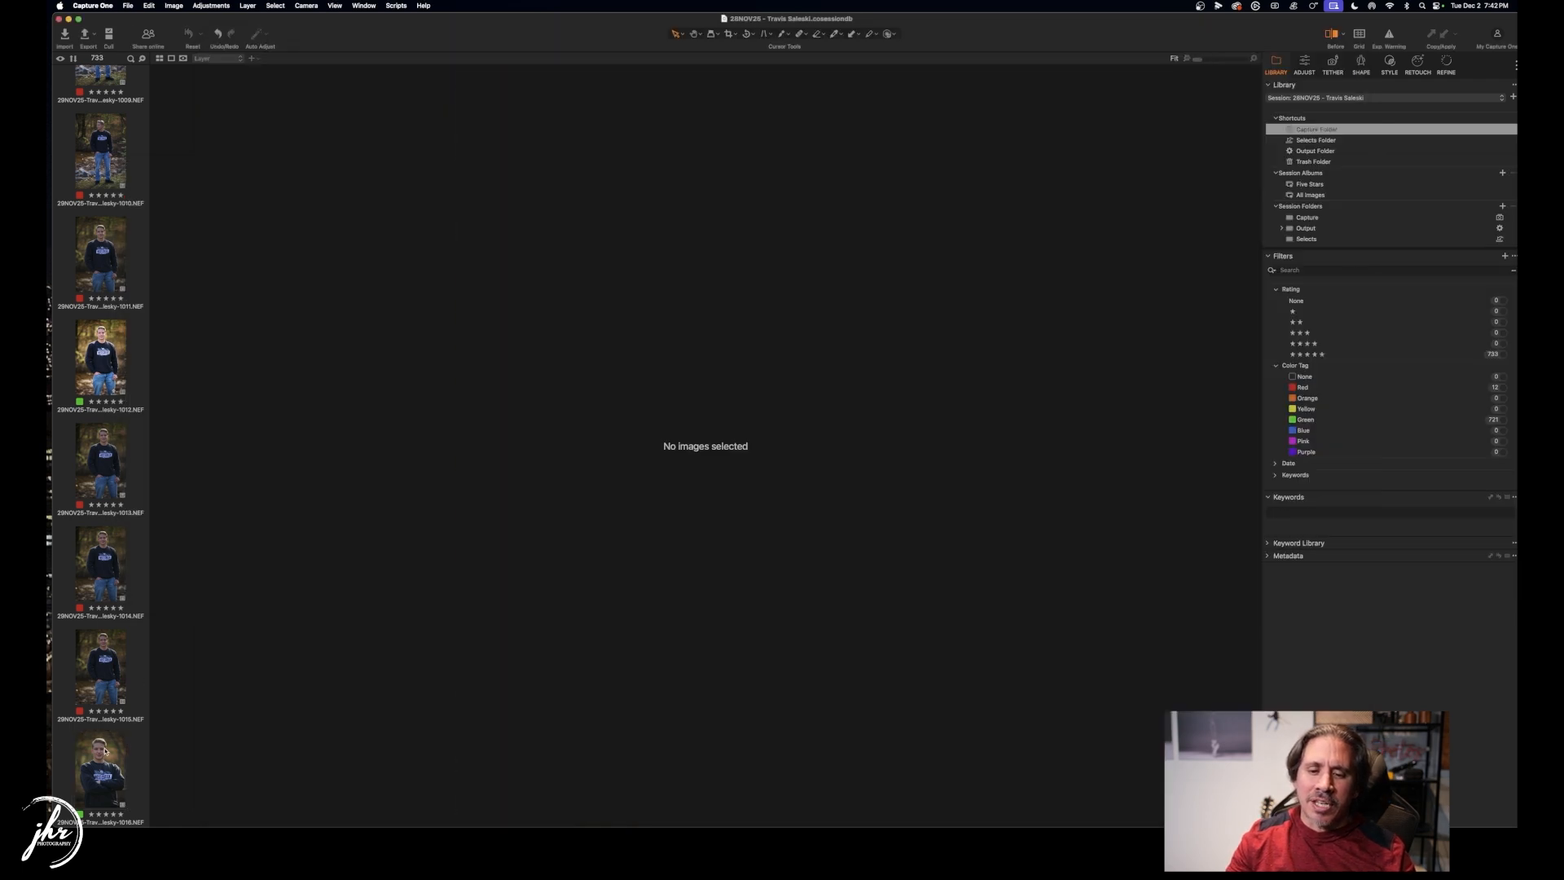
View frame 1016 with a before/after comparison, then hide the comparison.
left_click(108, 743)
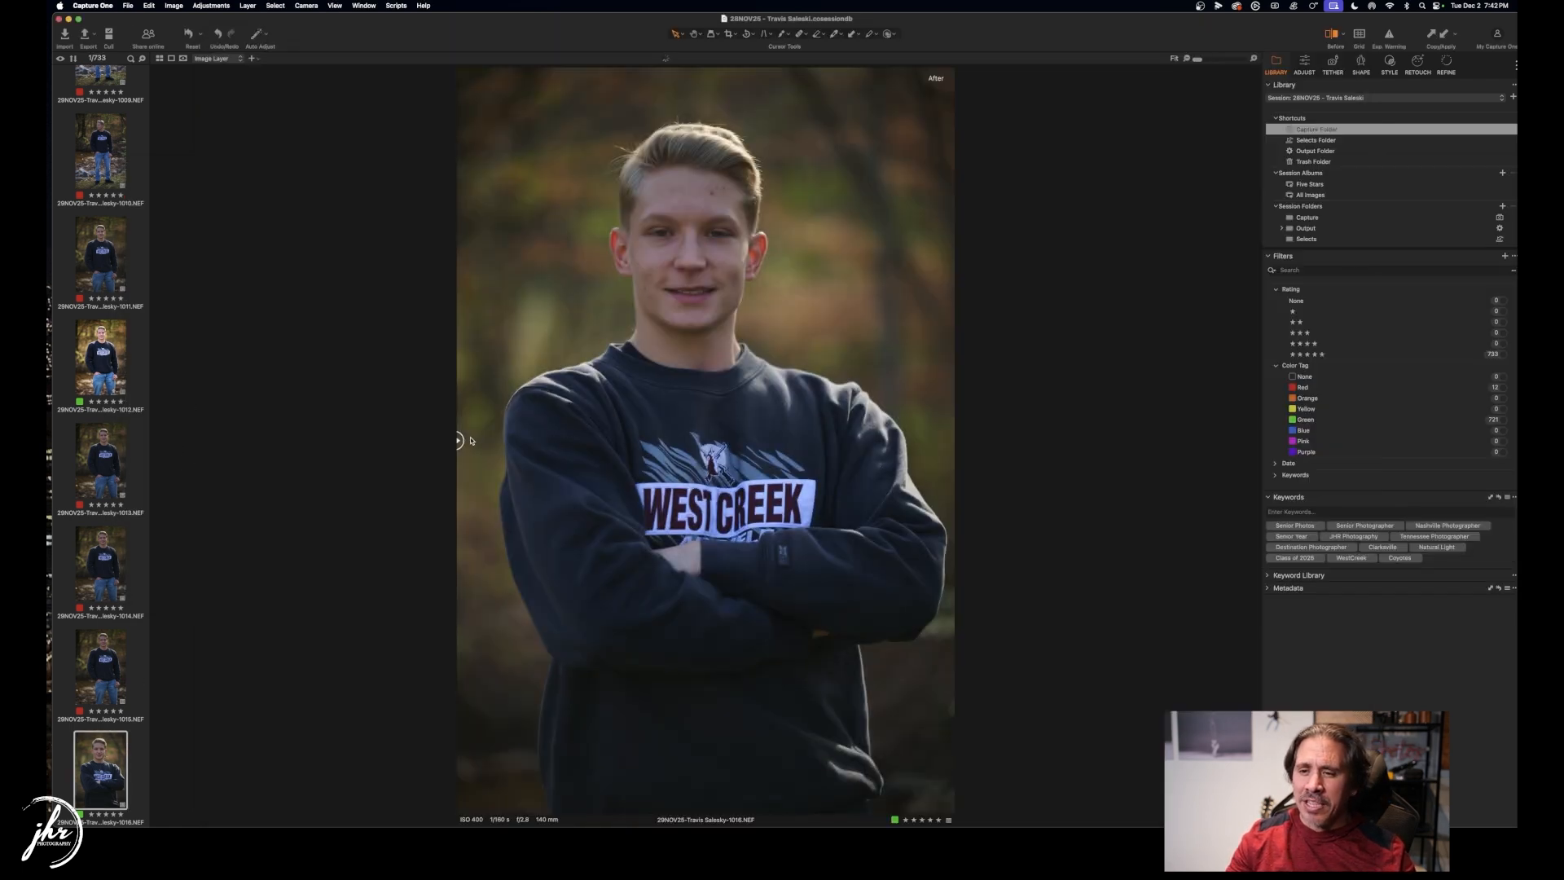
left_click_drag(458, 440, 371, 393)
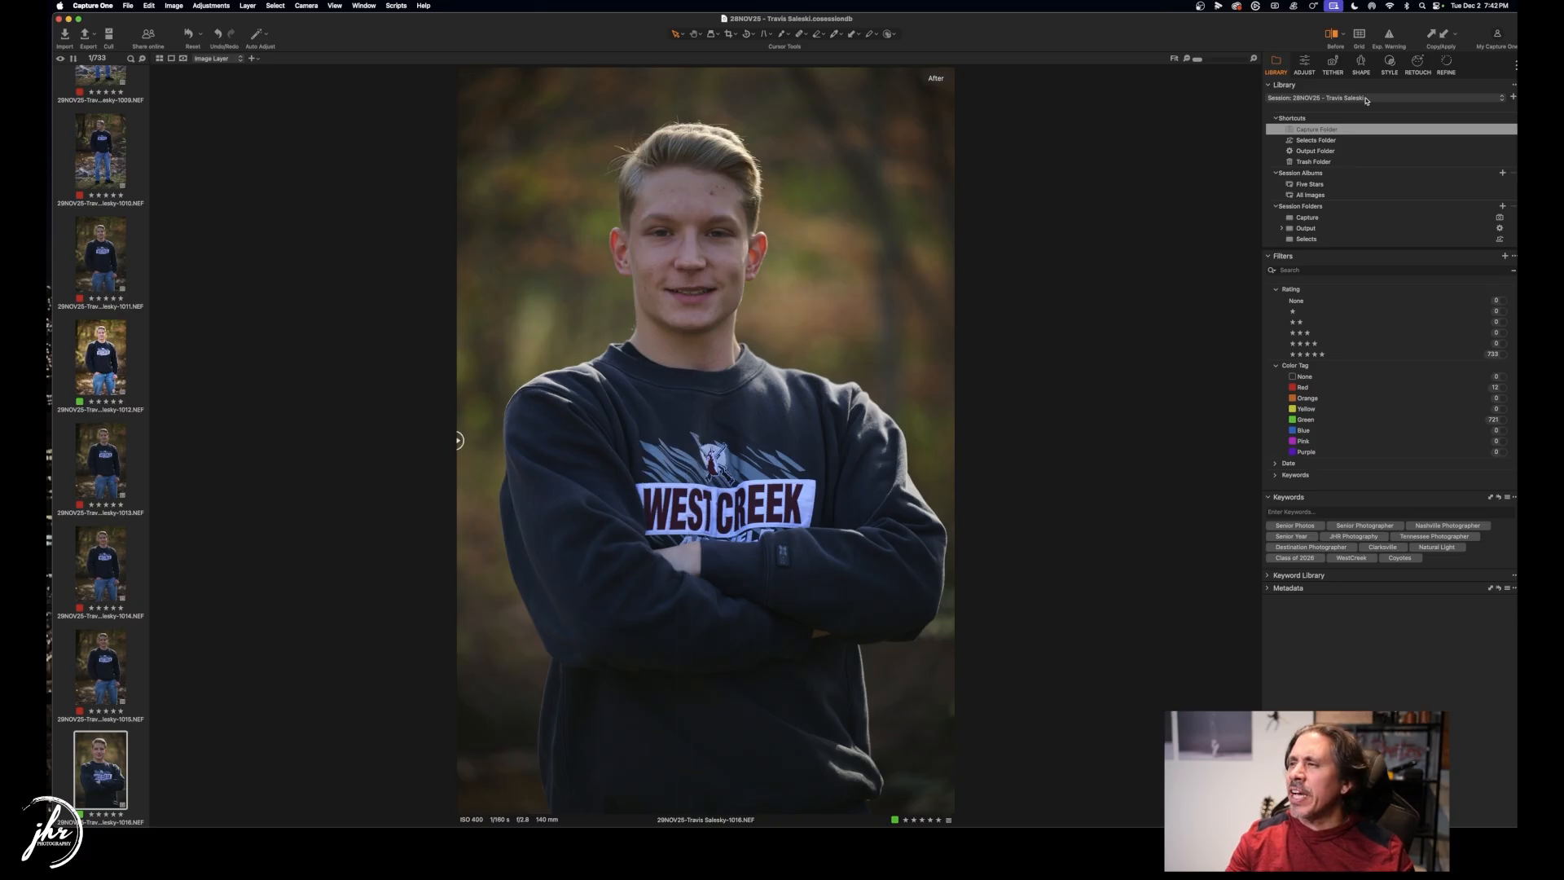
left_click(1332, 34)
scroll(112, 726, "down", 5)
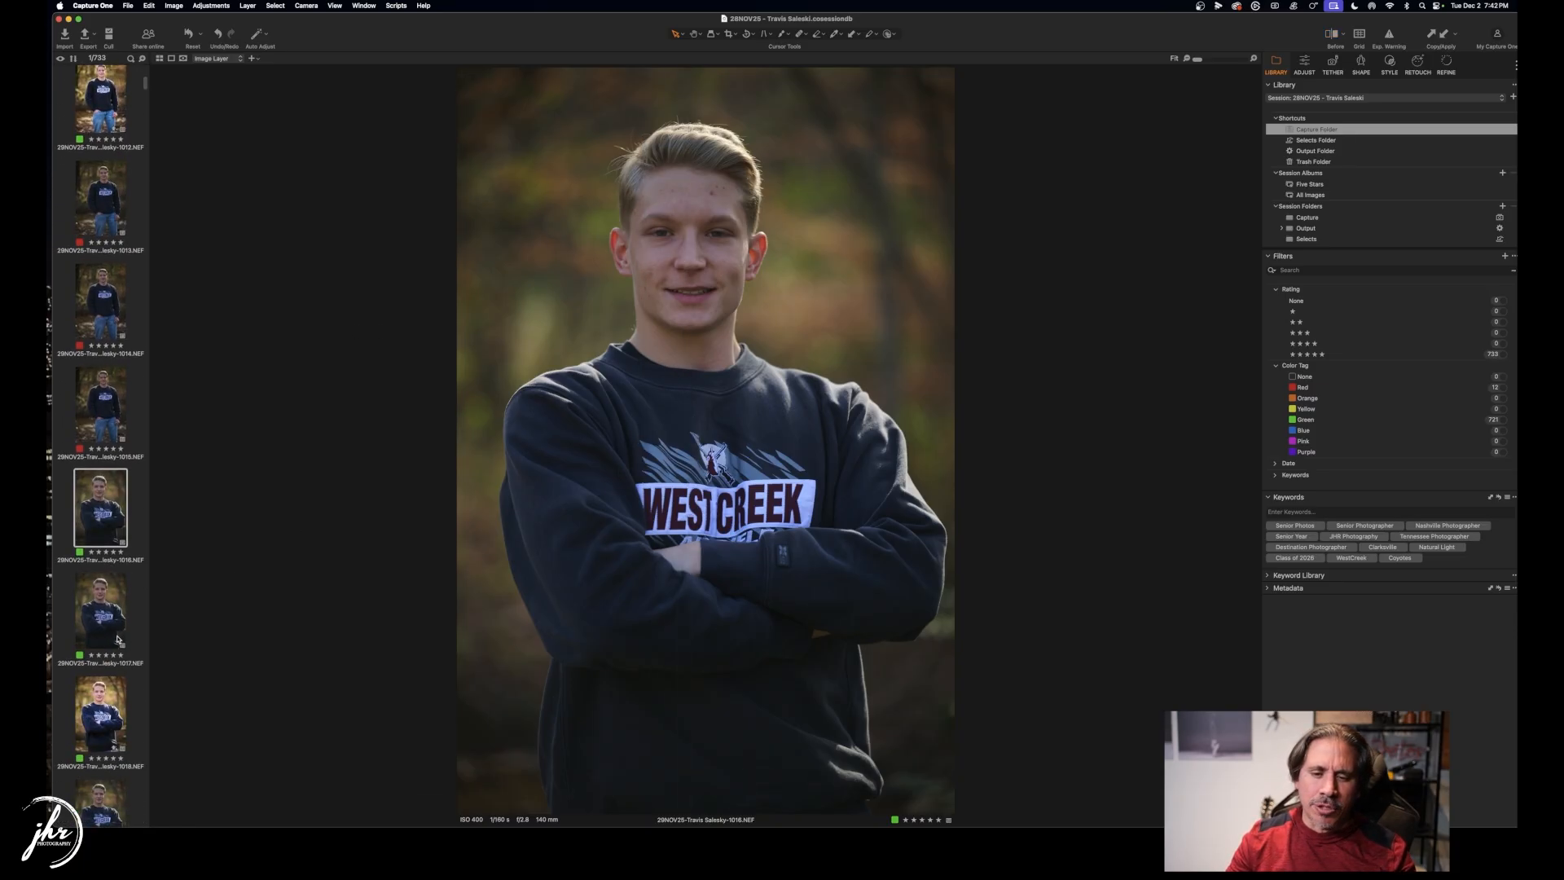
Yellow-tag frames 1016 and 1017 and clear frame 1018's star rating.
left_click(142, 615)
key("Up")
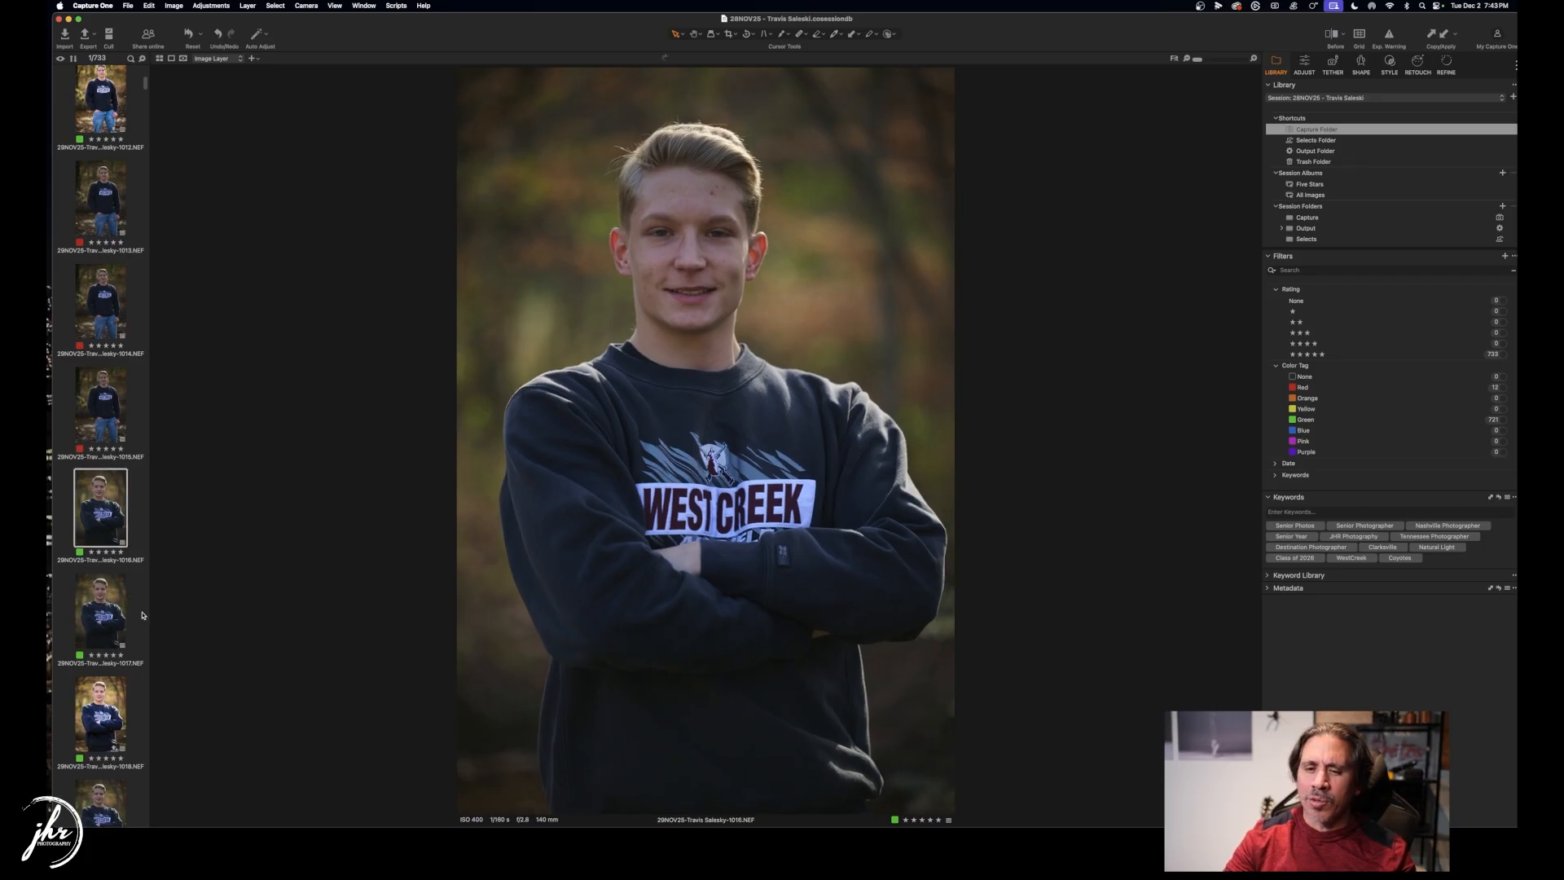
key("Up")
key("Down")
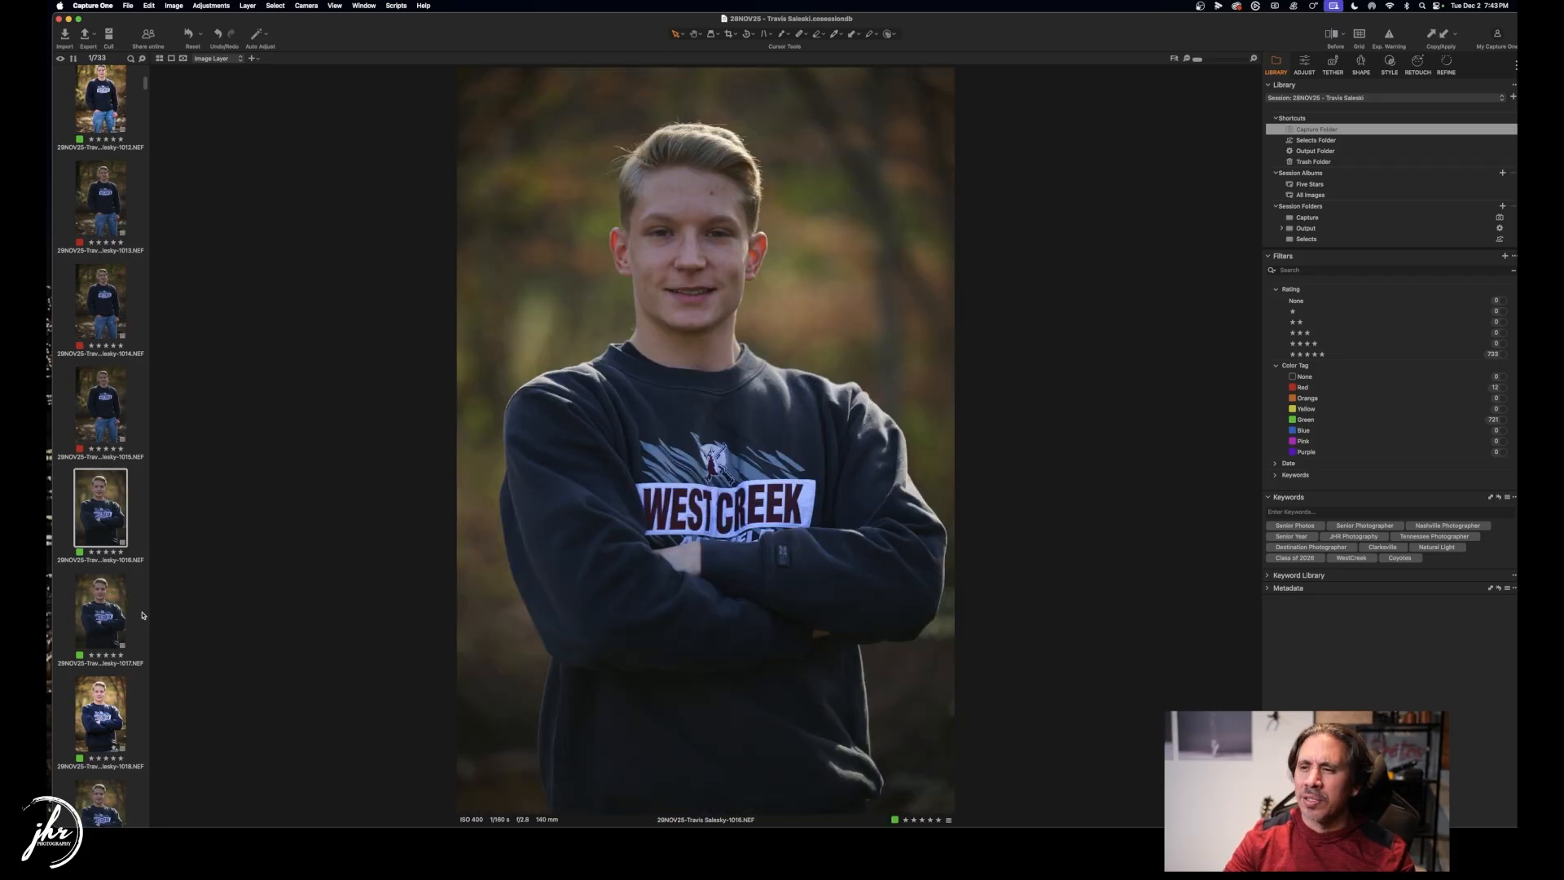
key("*")
key("*")
key("0")
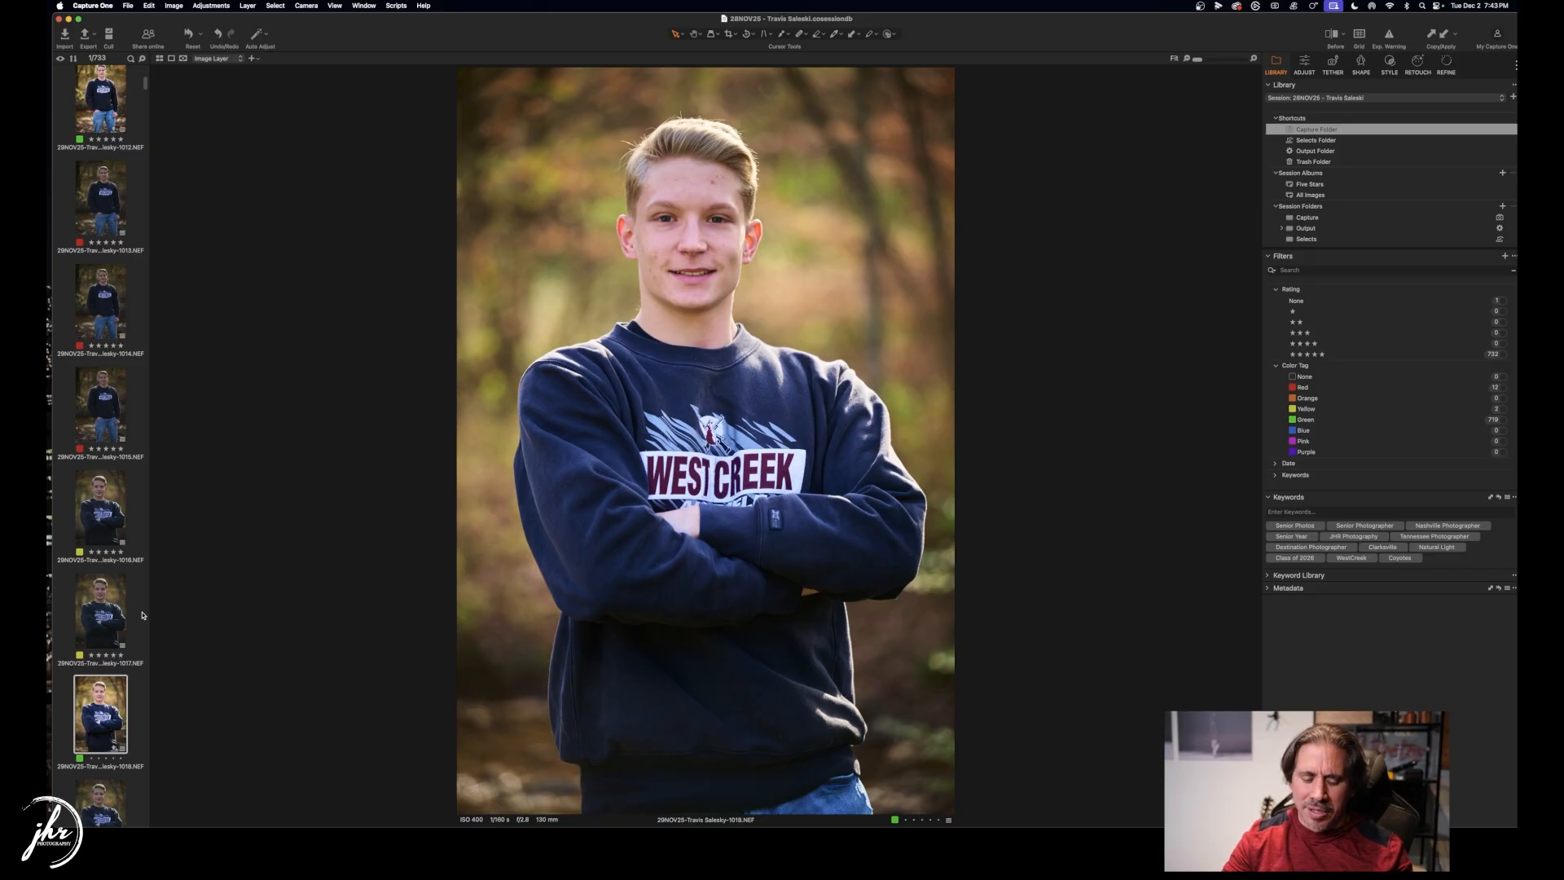
Red-tag frames 1016, 1017, 1019 and 1022, moving on to frame 1023.
key("Up")
key("Up")
key("Up")
key("Down")
key("minus")
key("minus")
key("Down")
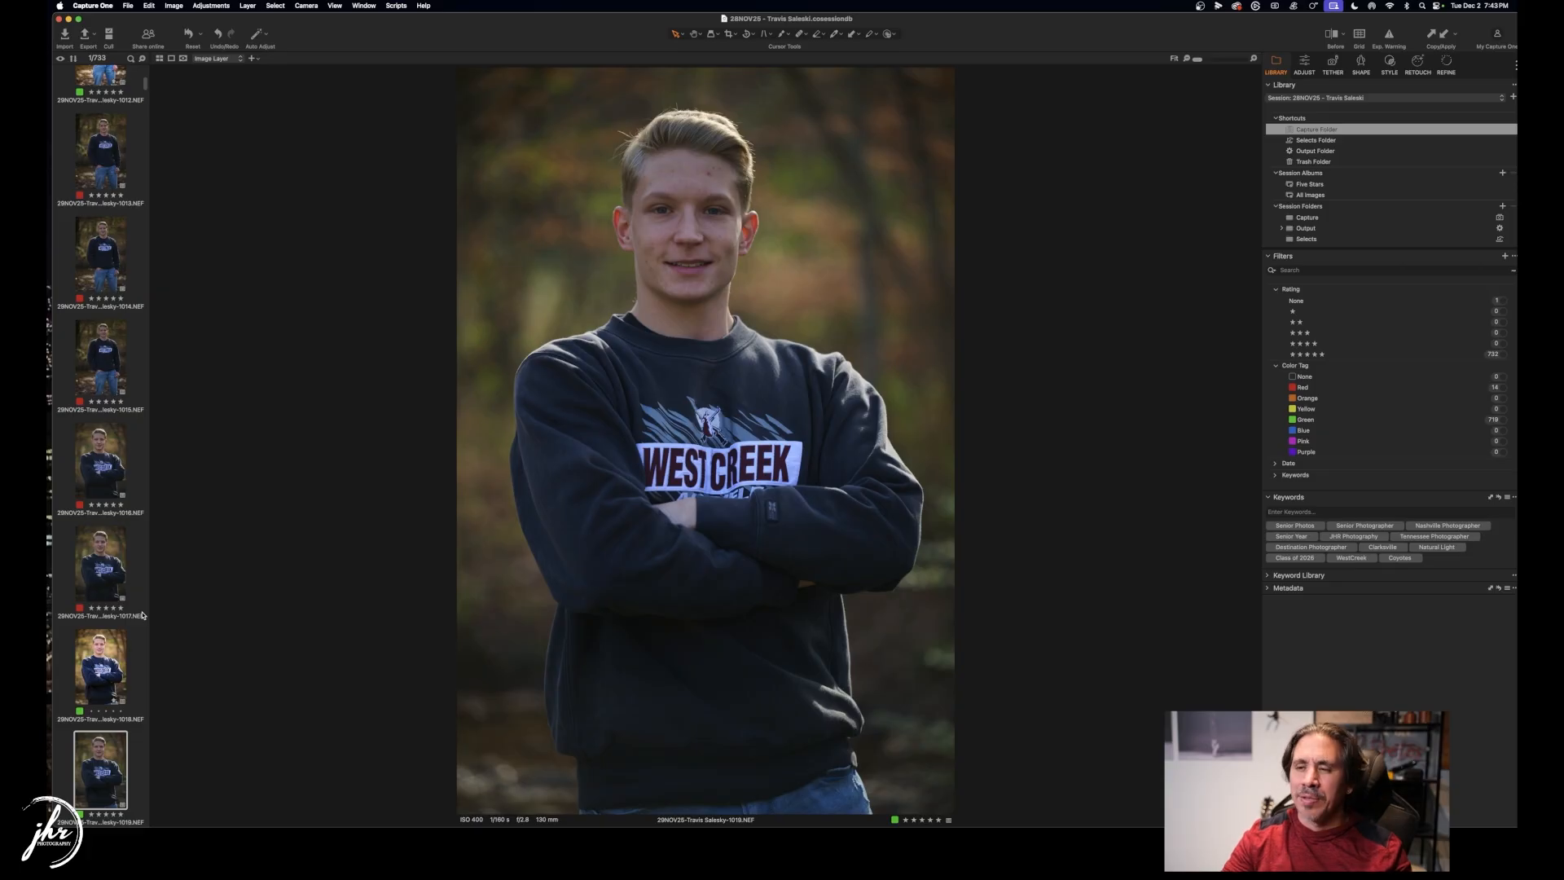
key("minus")
key("Down")
key("Down")
key("Down")
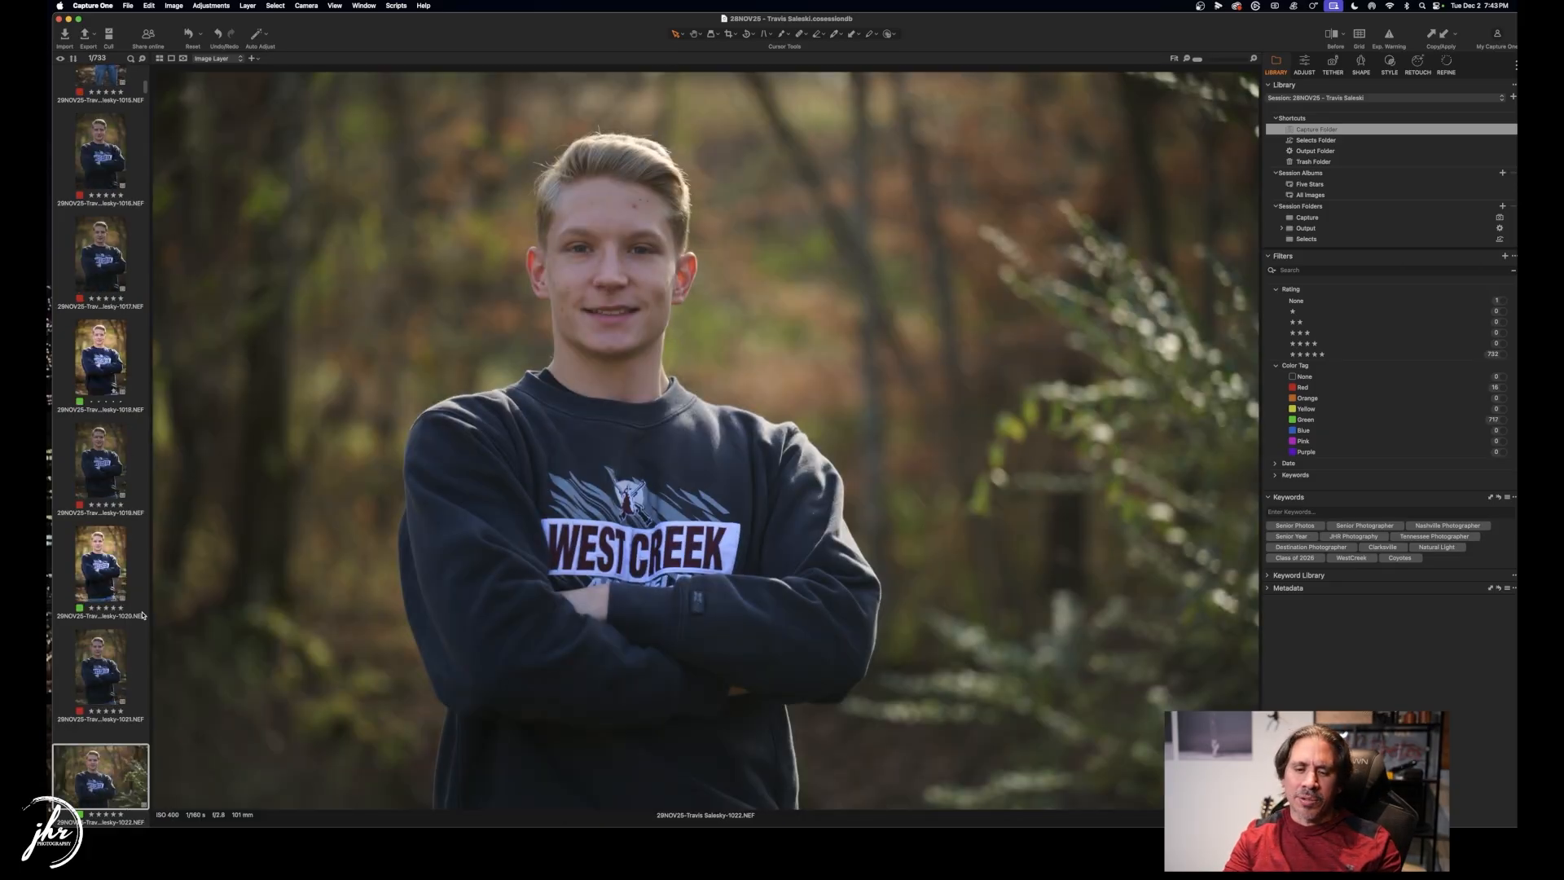
key("minus")
key("Down")
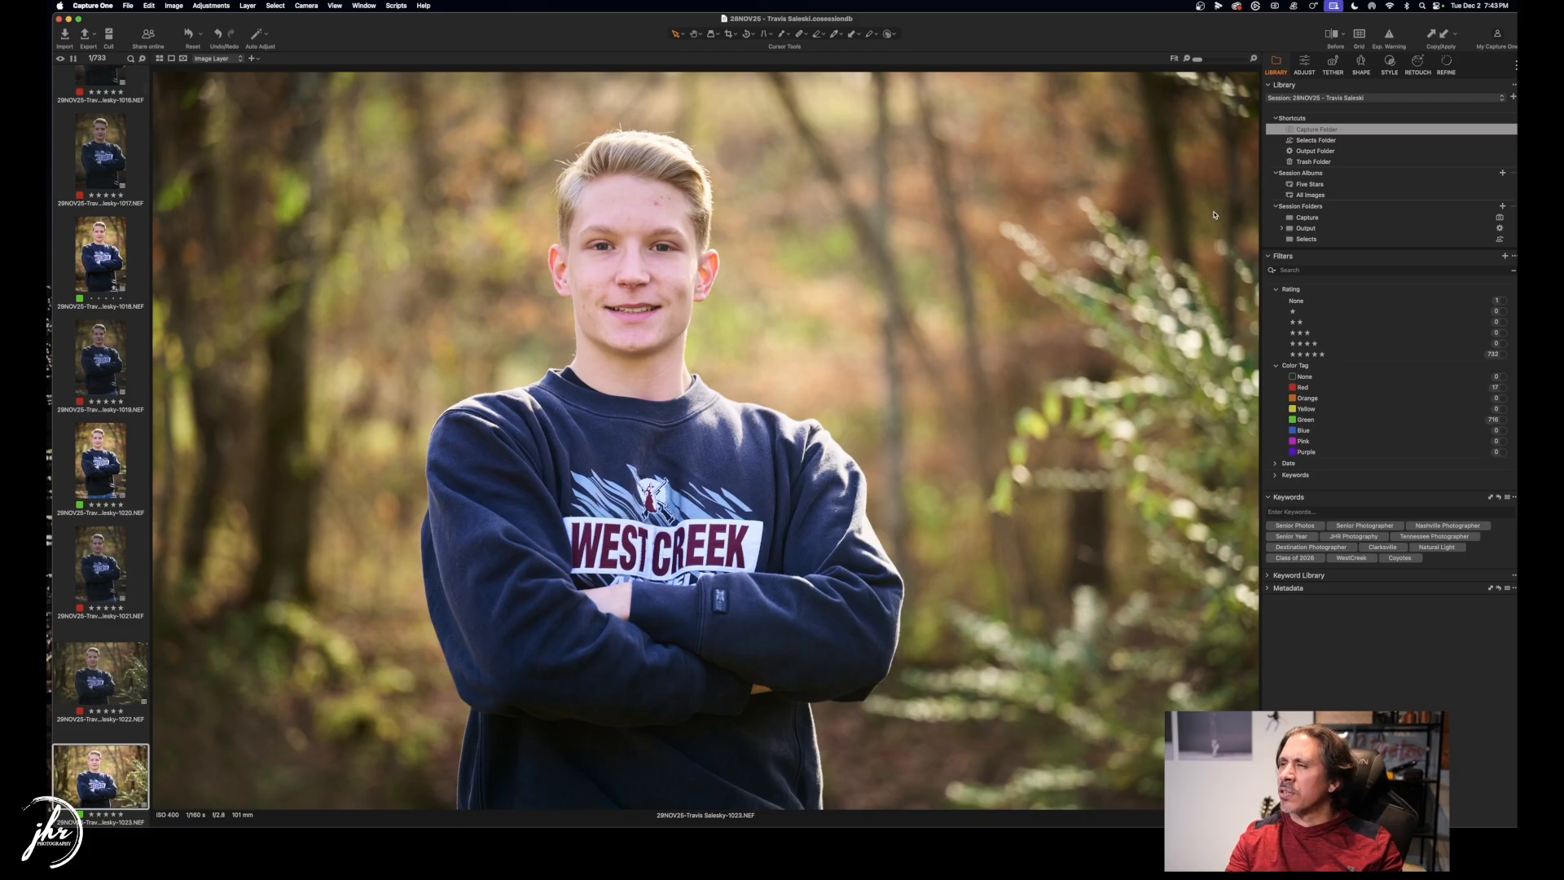
left_click(1306, 62)
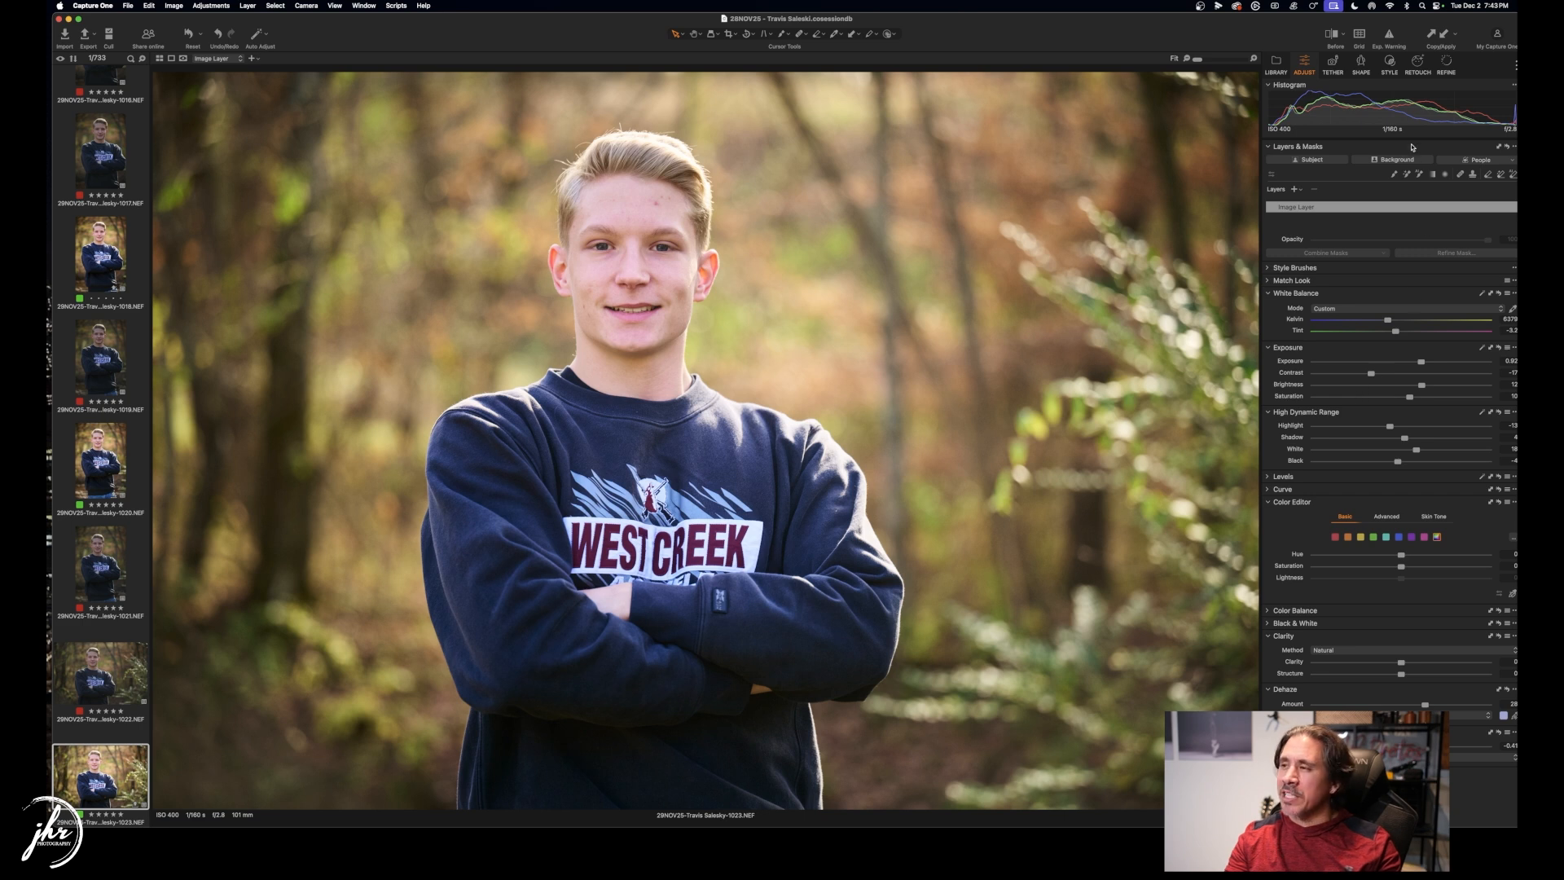
List the custom styles and compare frame 1023 in the before/after split view.
left_click(1390, 64)
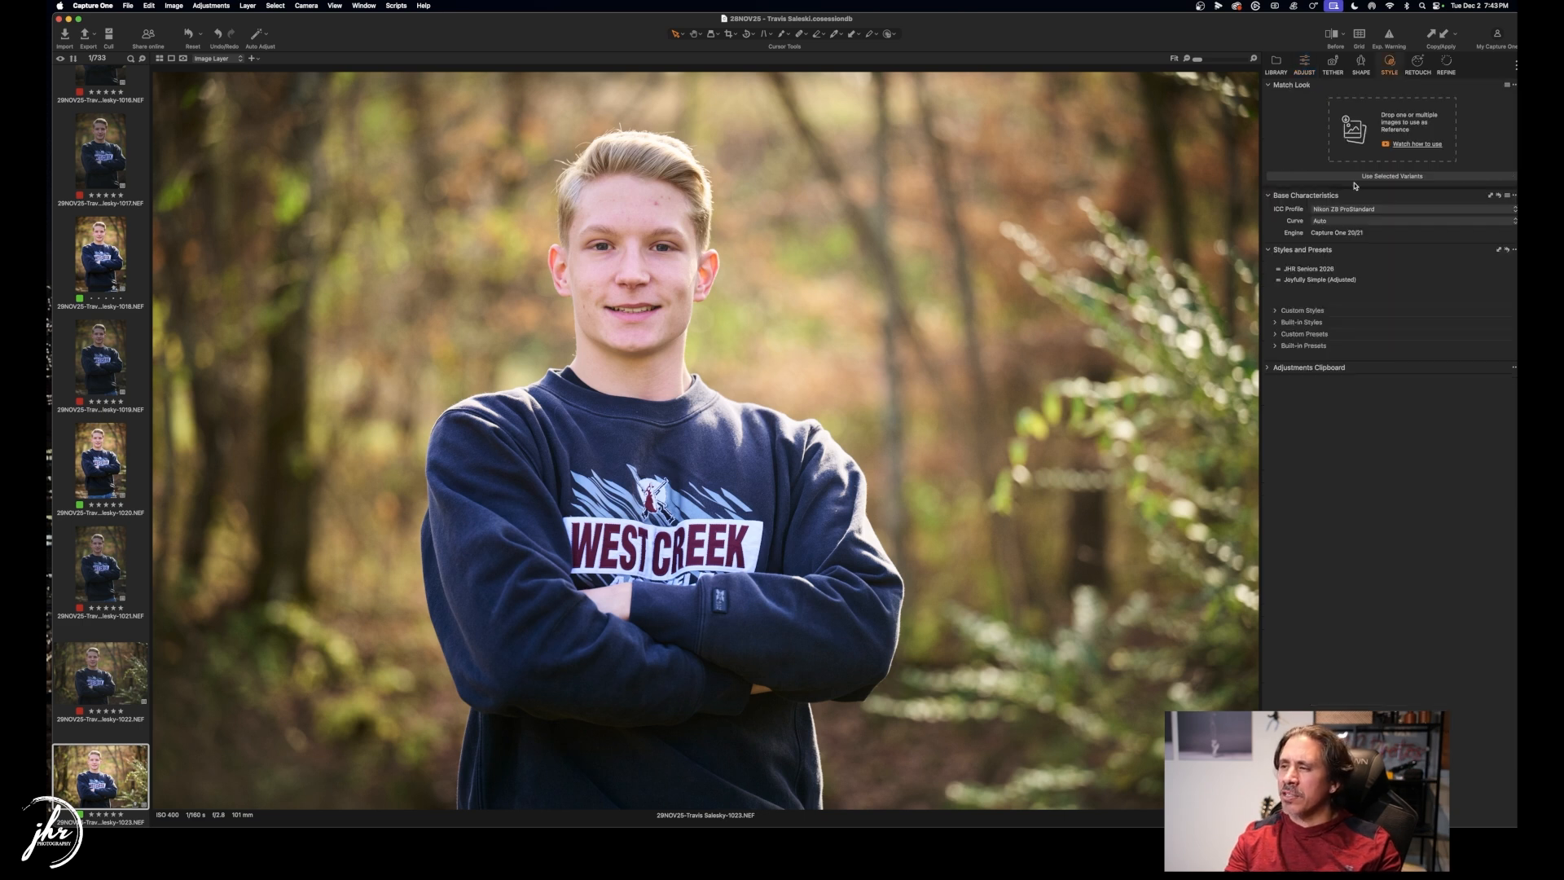
left_click(1275, 311)
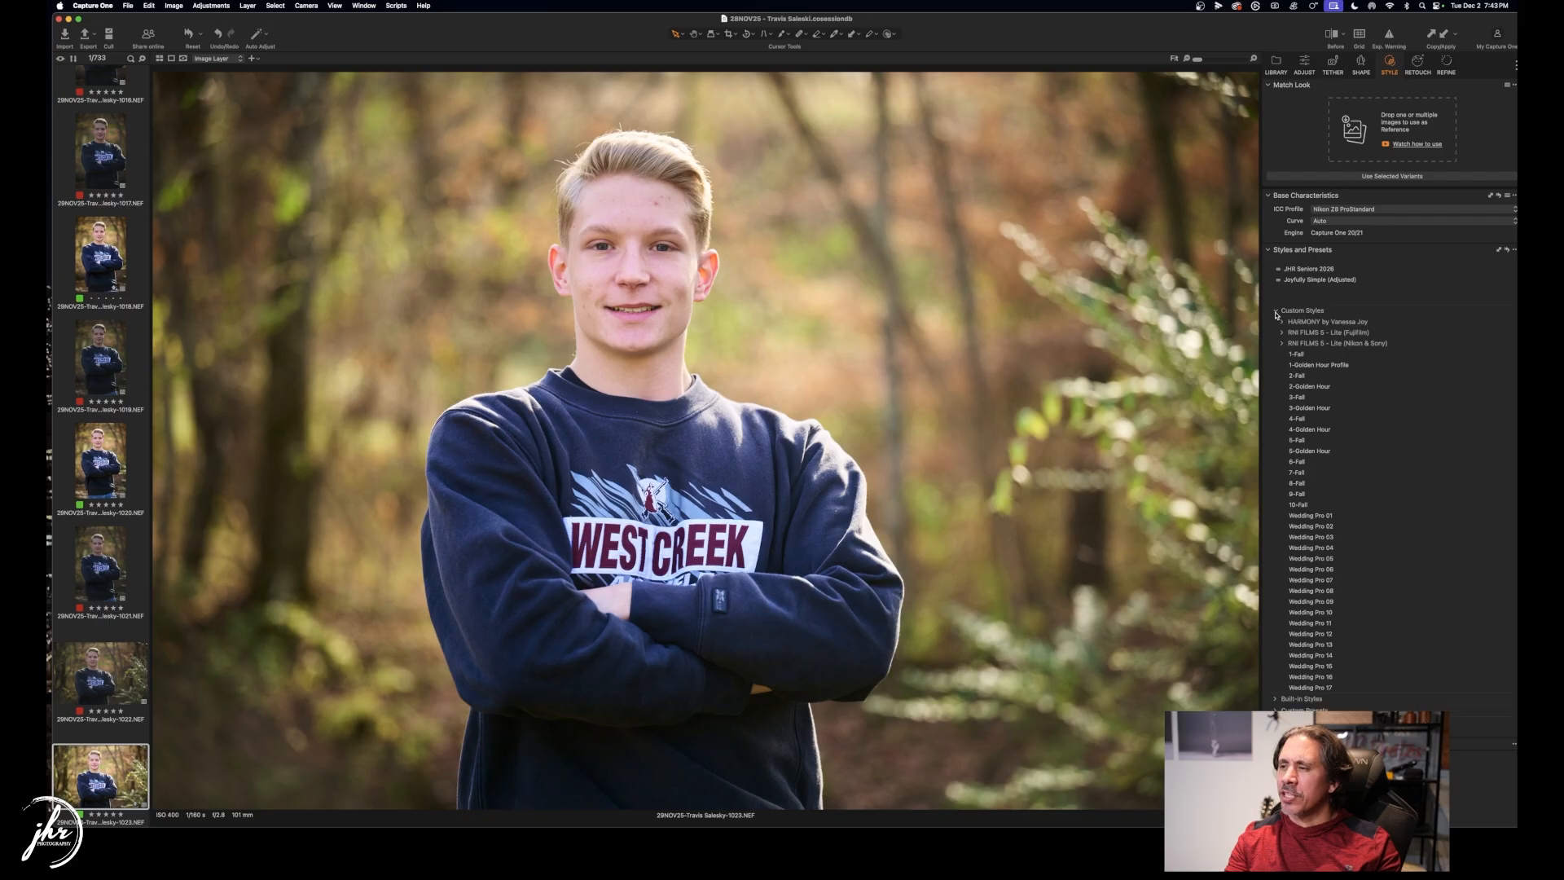
left_click(1336, 35)
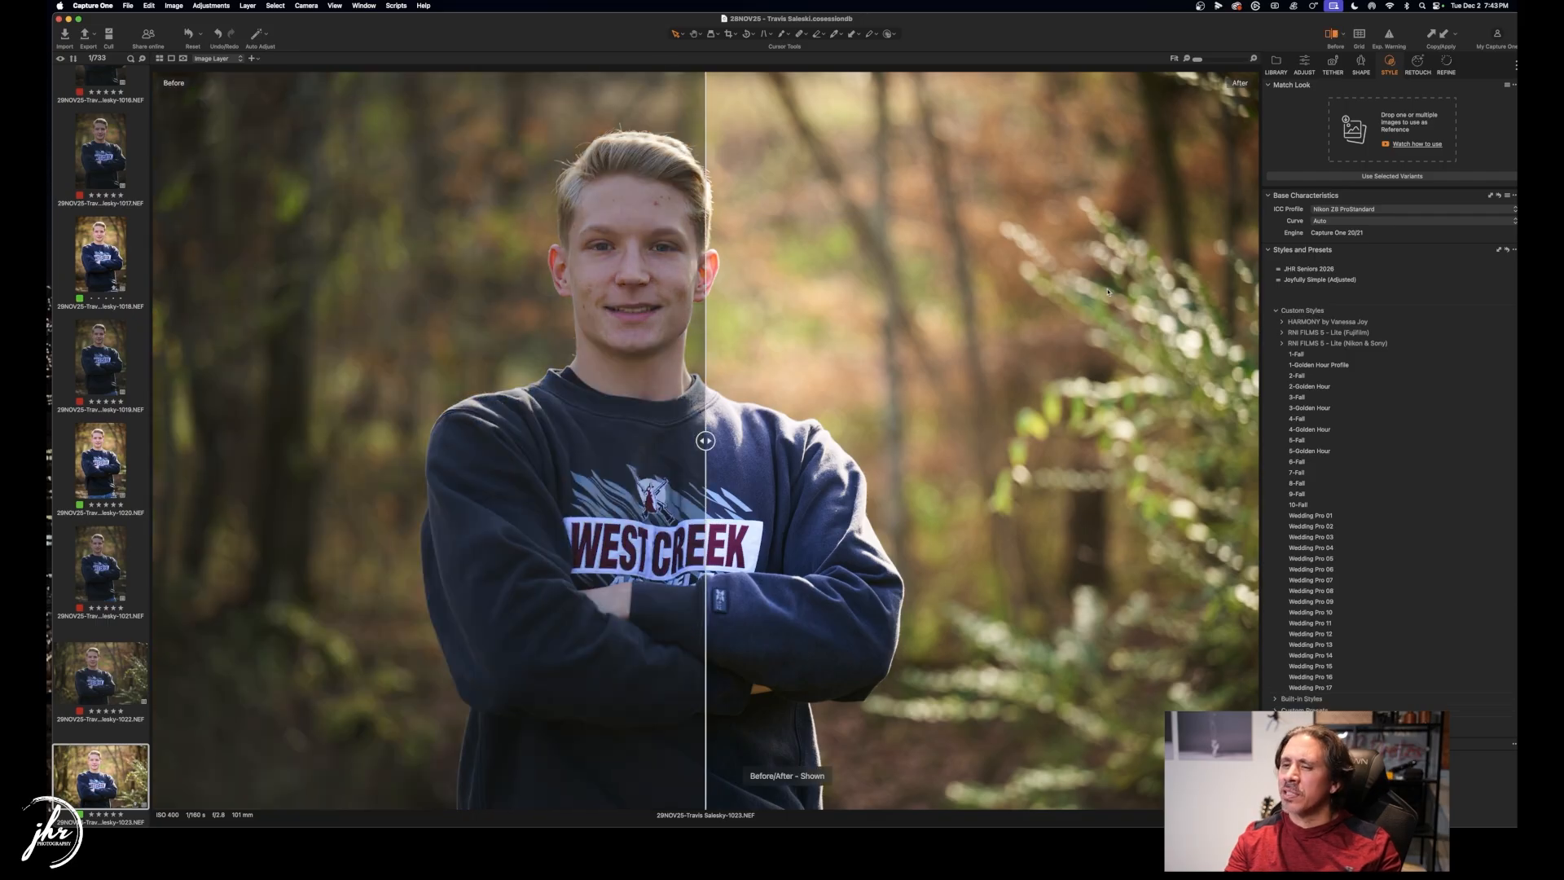
left_click_drag(709, 441, 51, 354)
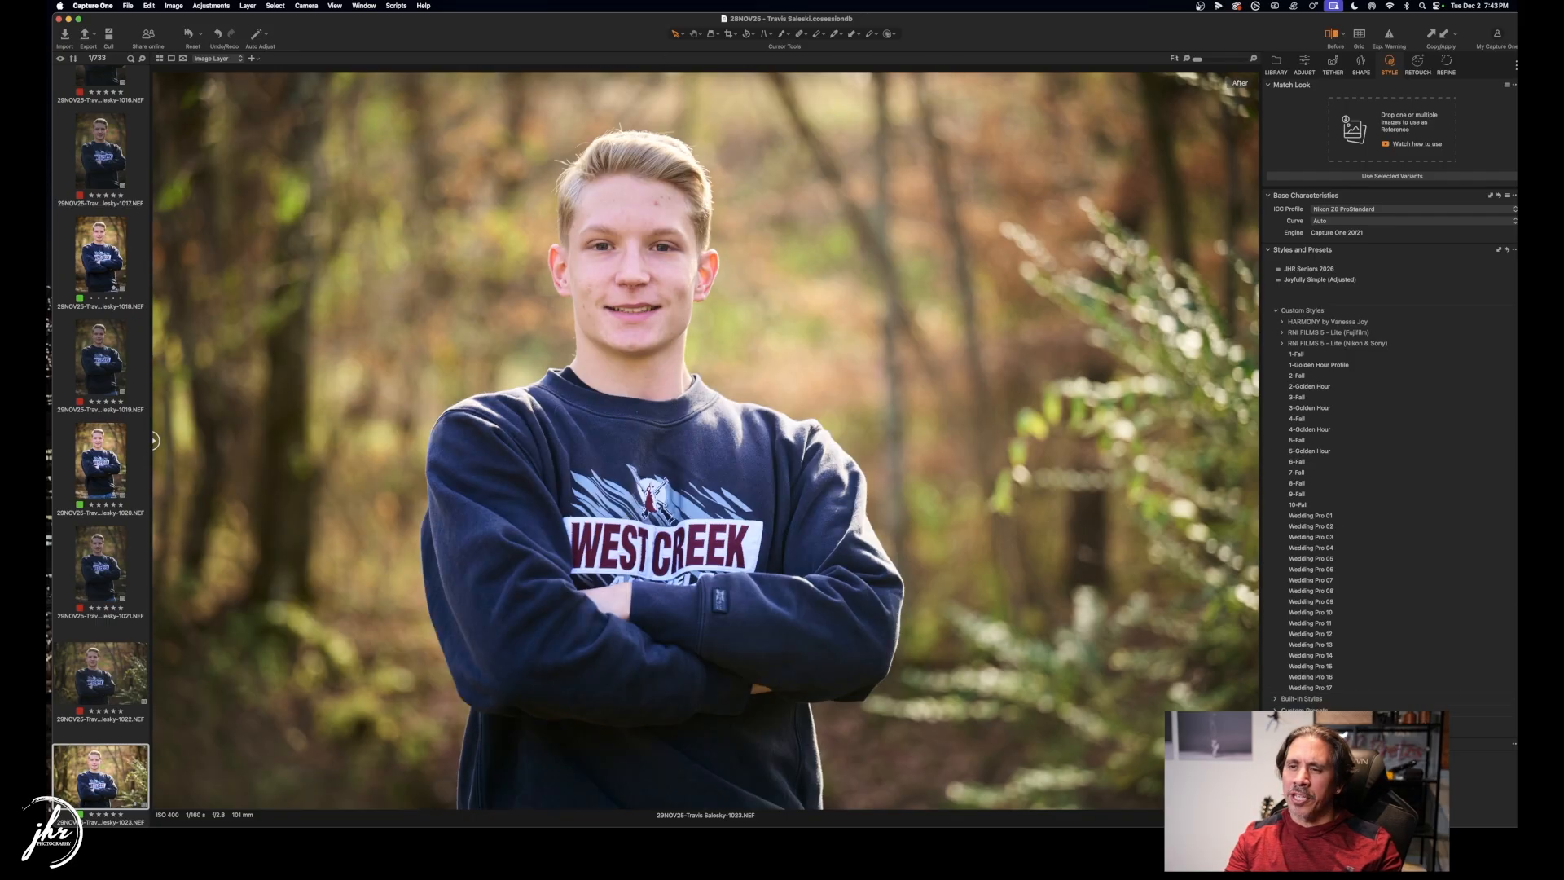
left_click_drag(155, 440, 92, 383)
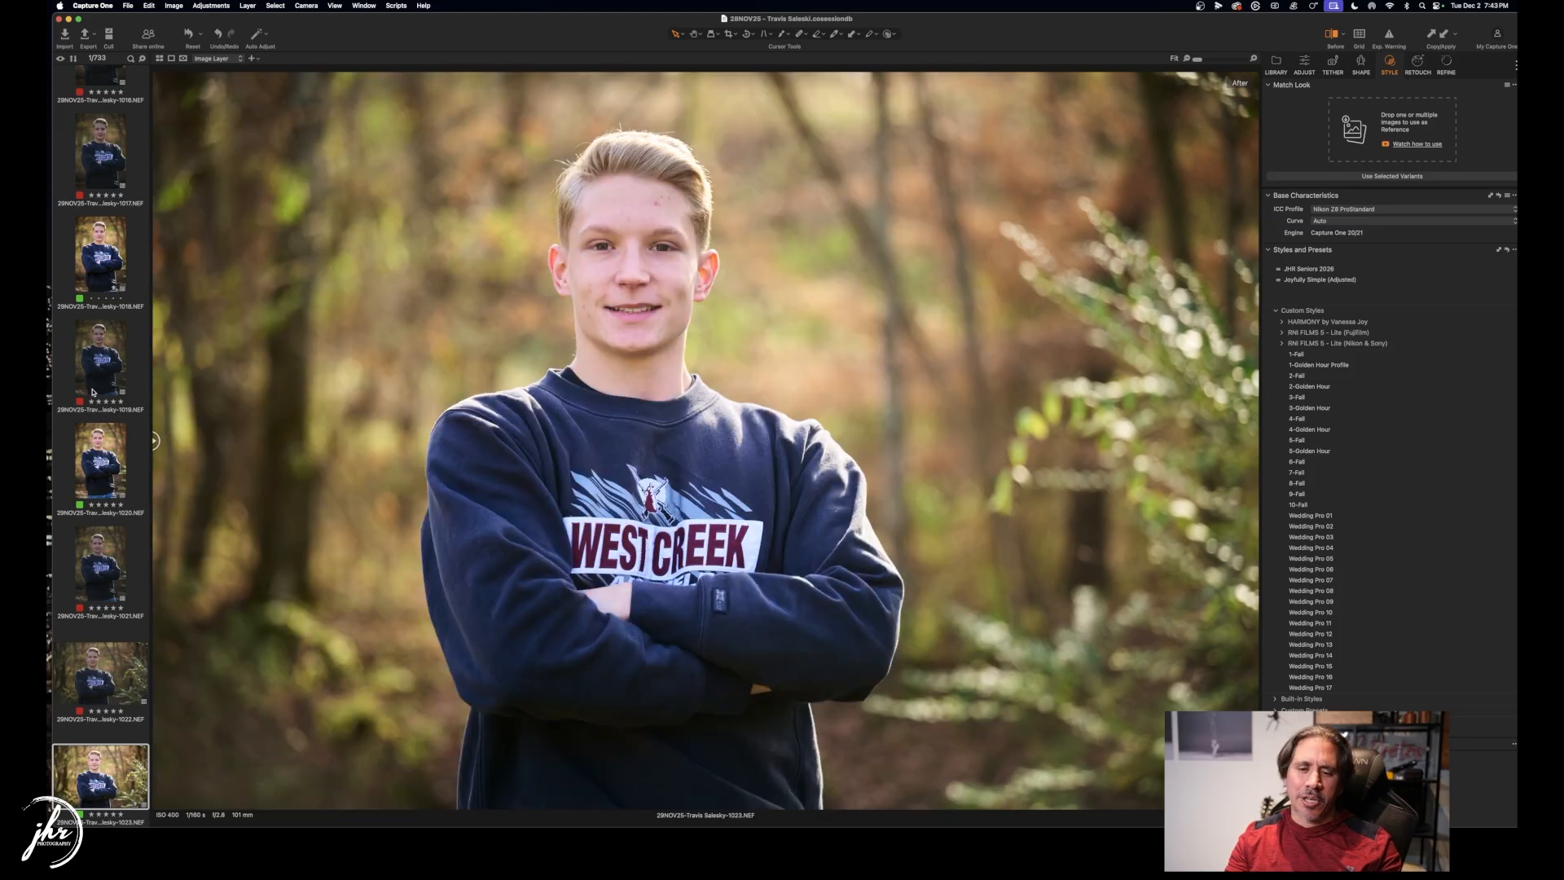
Clear the selection and reselect frame 1023 in the filmstrip.
left_click(107, 738)
left_click(106, 763)
scroll(106, 764, "down", 3)
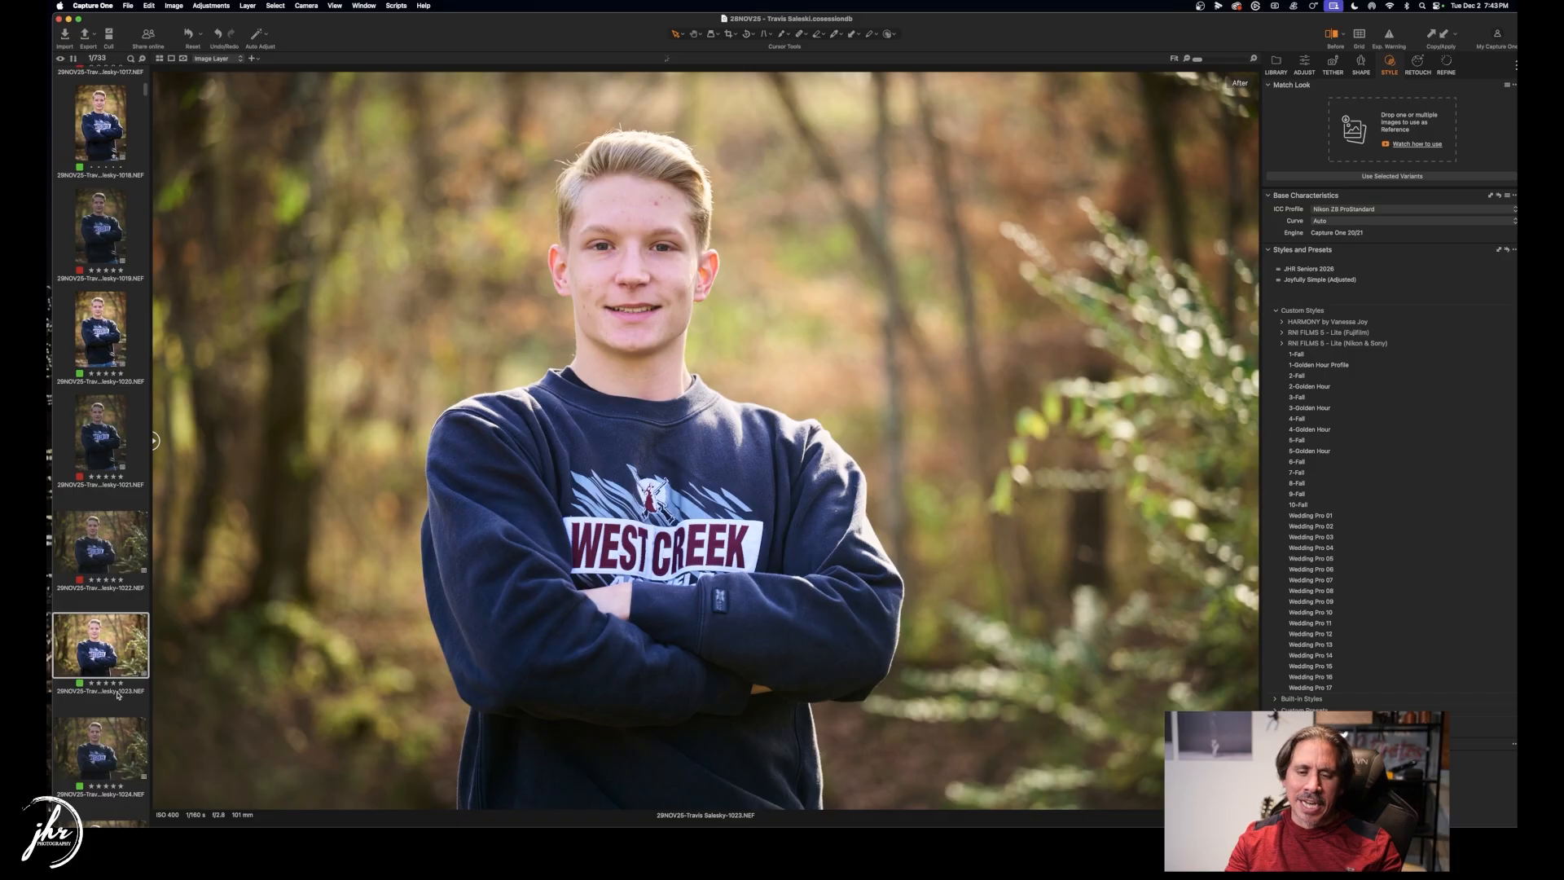
Red-tag rejects 1024, 1026–1028, 1030–1035, 1037 and 1038.
key("Right")
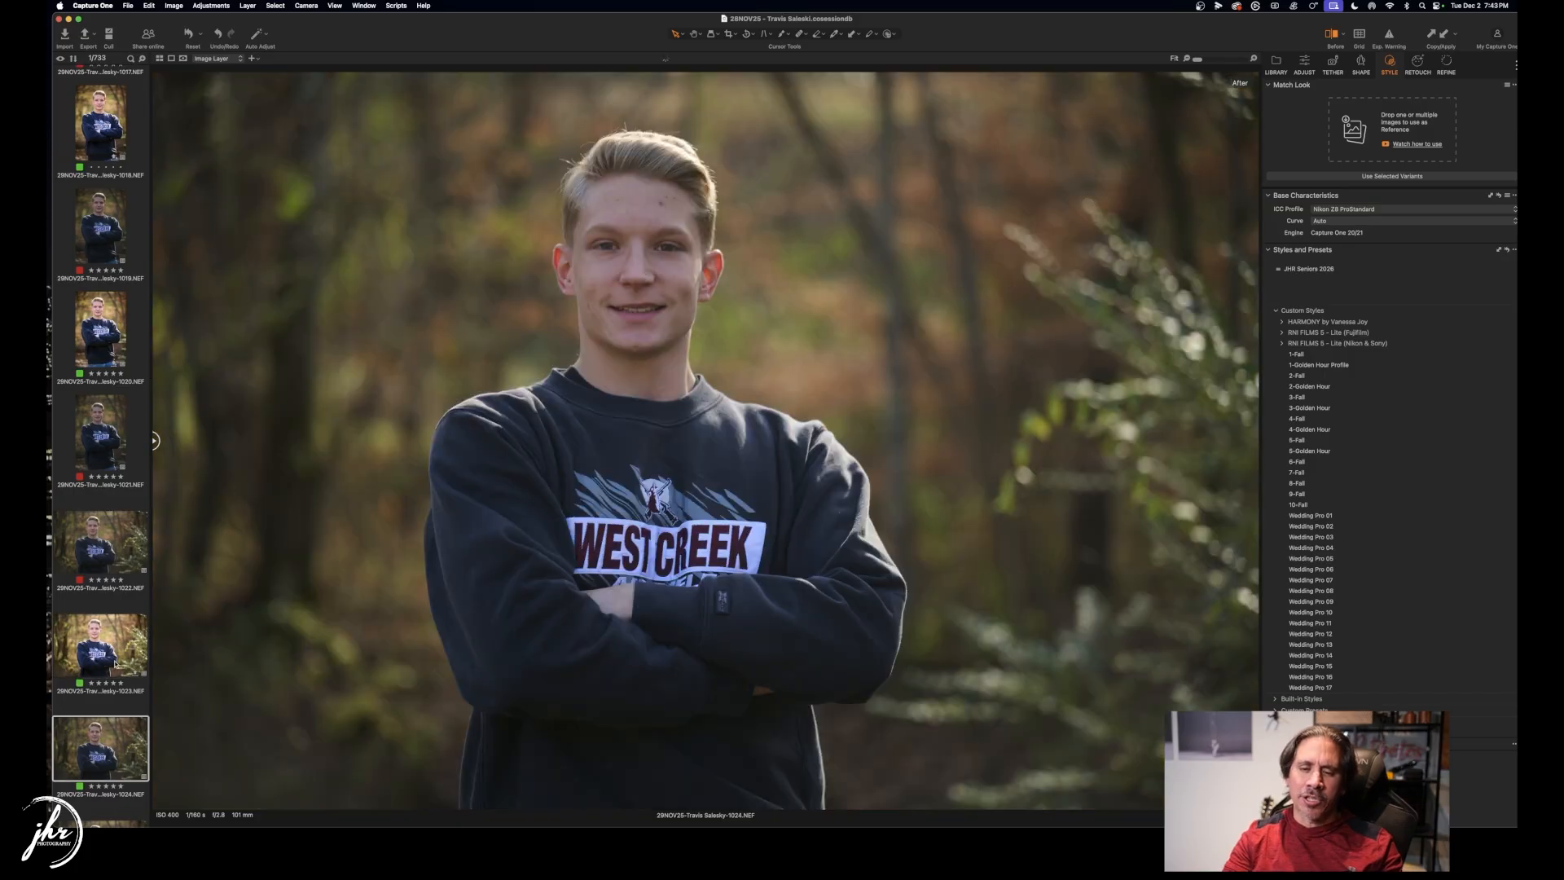
key("minus")
key("Right")
key("minus")
key("Right")
key("minus")
key("Right")
key("minus")
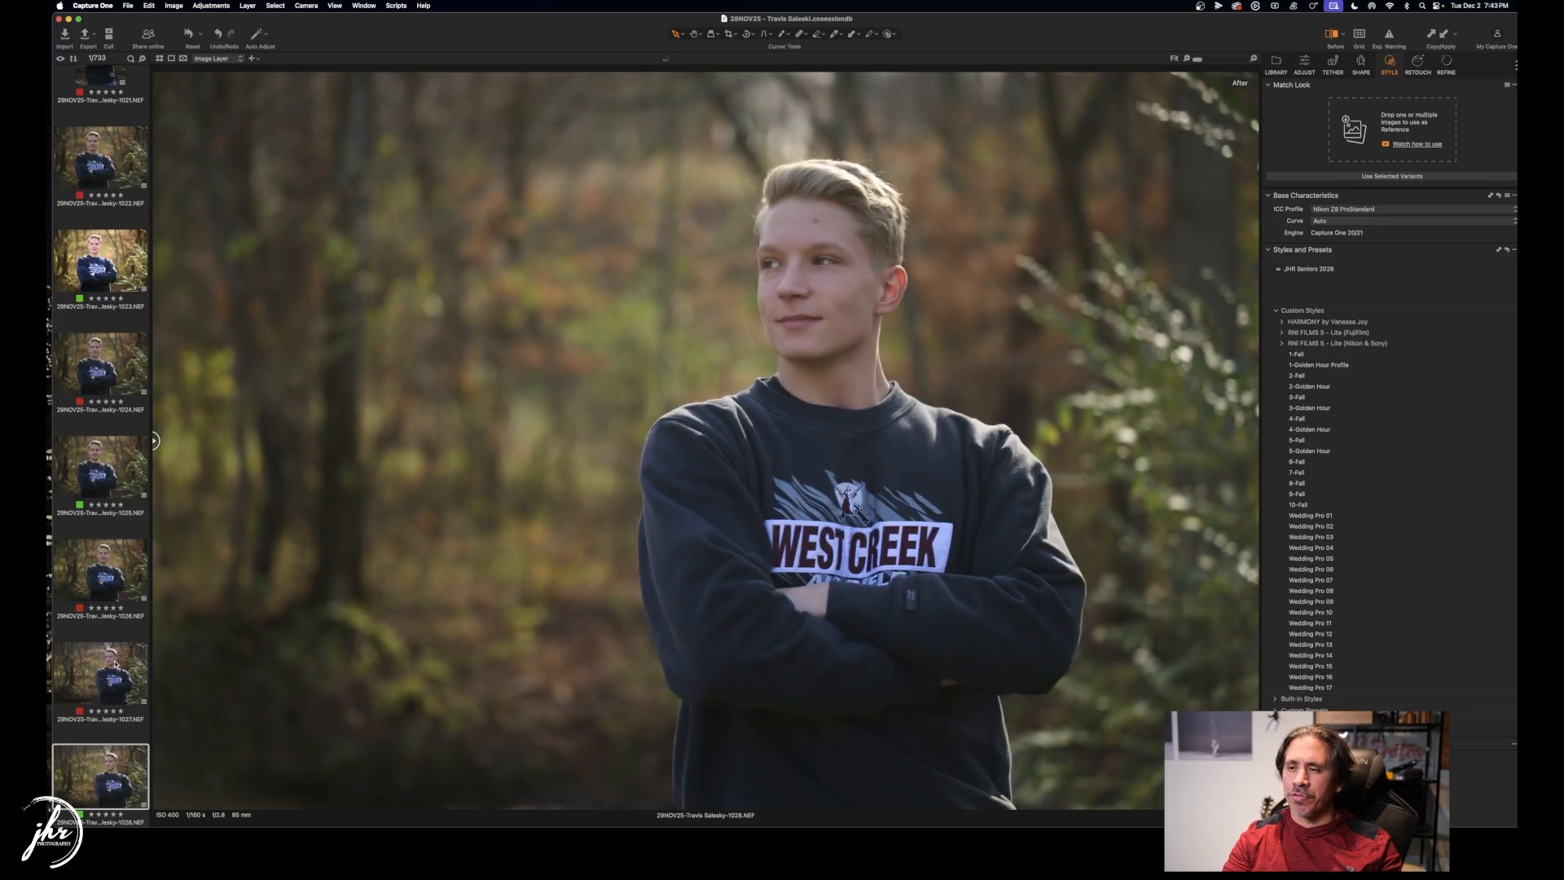
key("Right")
key("Right")
key("minus")
key("Right")
key("minus")
key("Right")
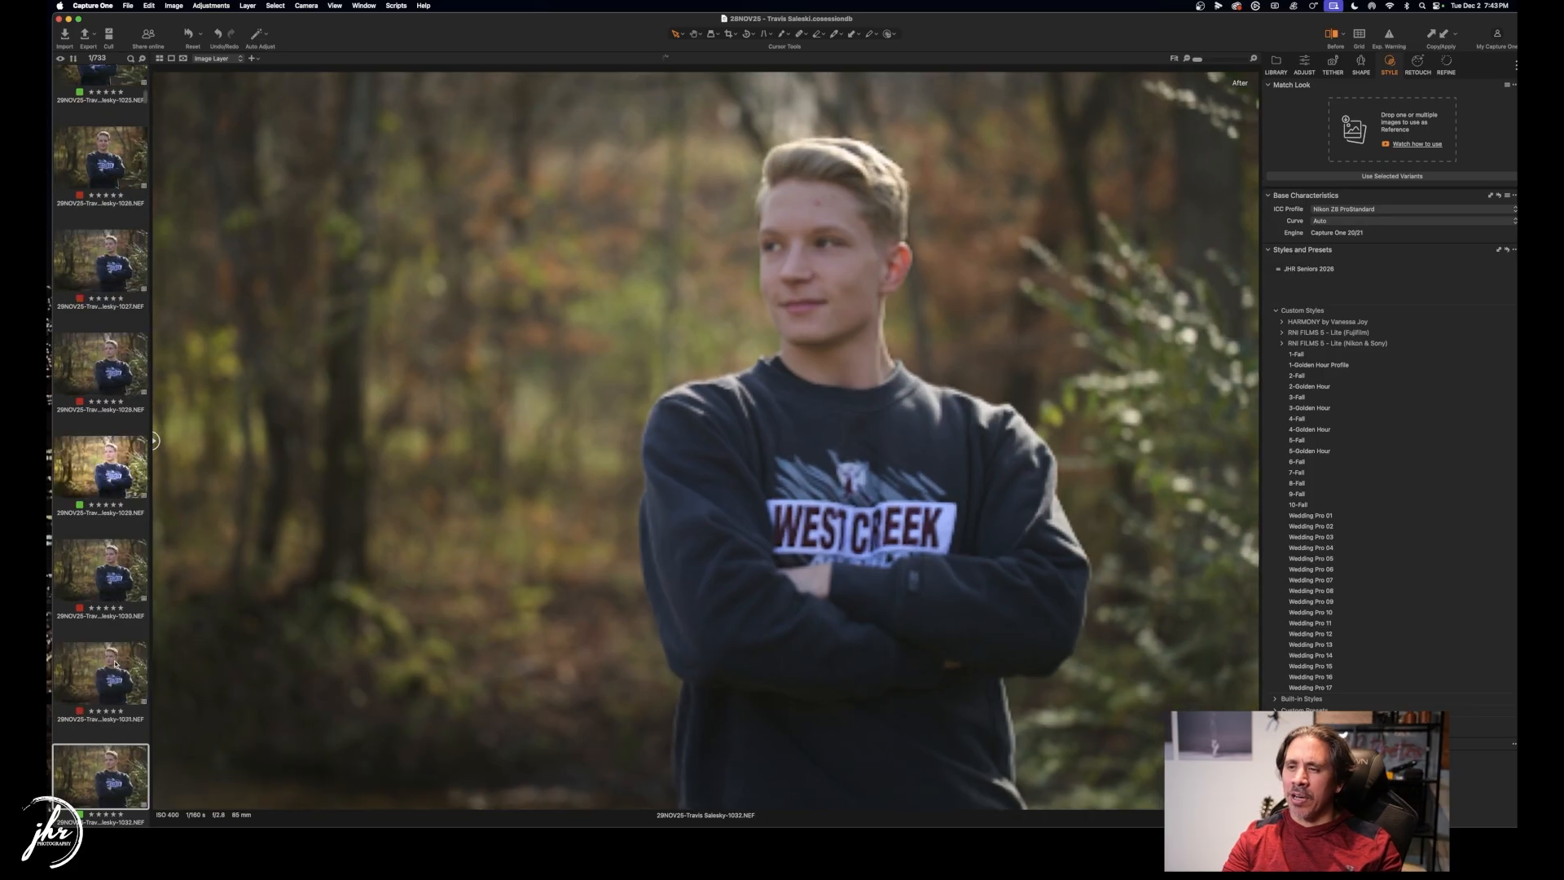
key("minus")
key("Right")
key("minus")
key("Right")
key("minus")
key("Right")
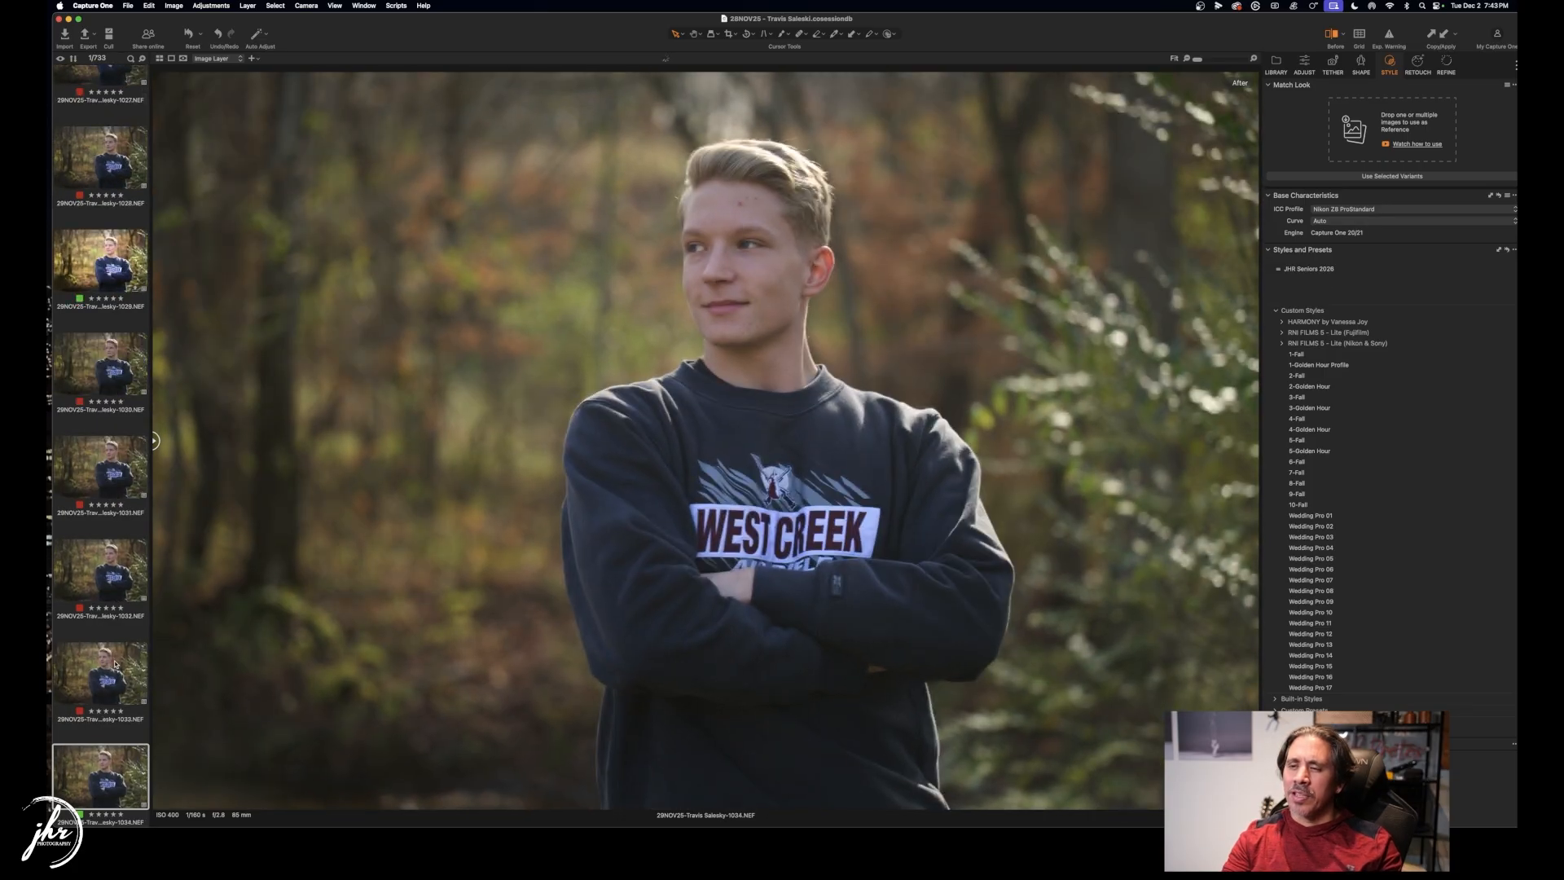
key("minus")
key("Right")
key("Right")
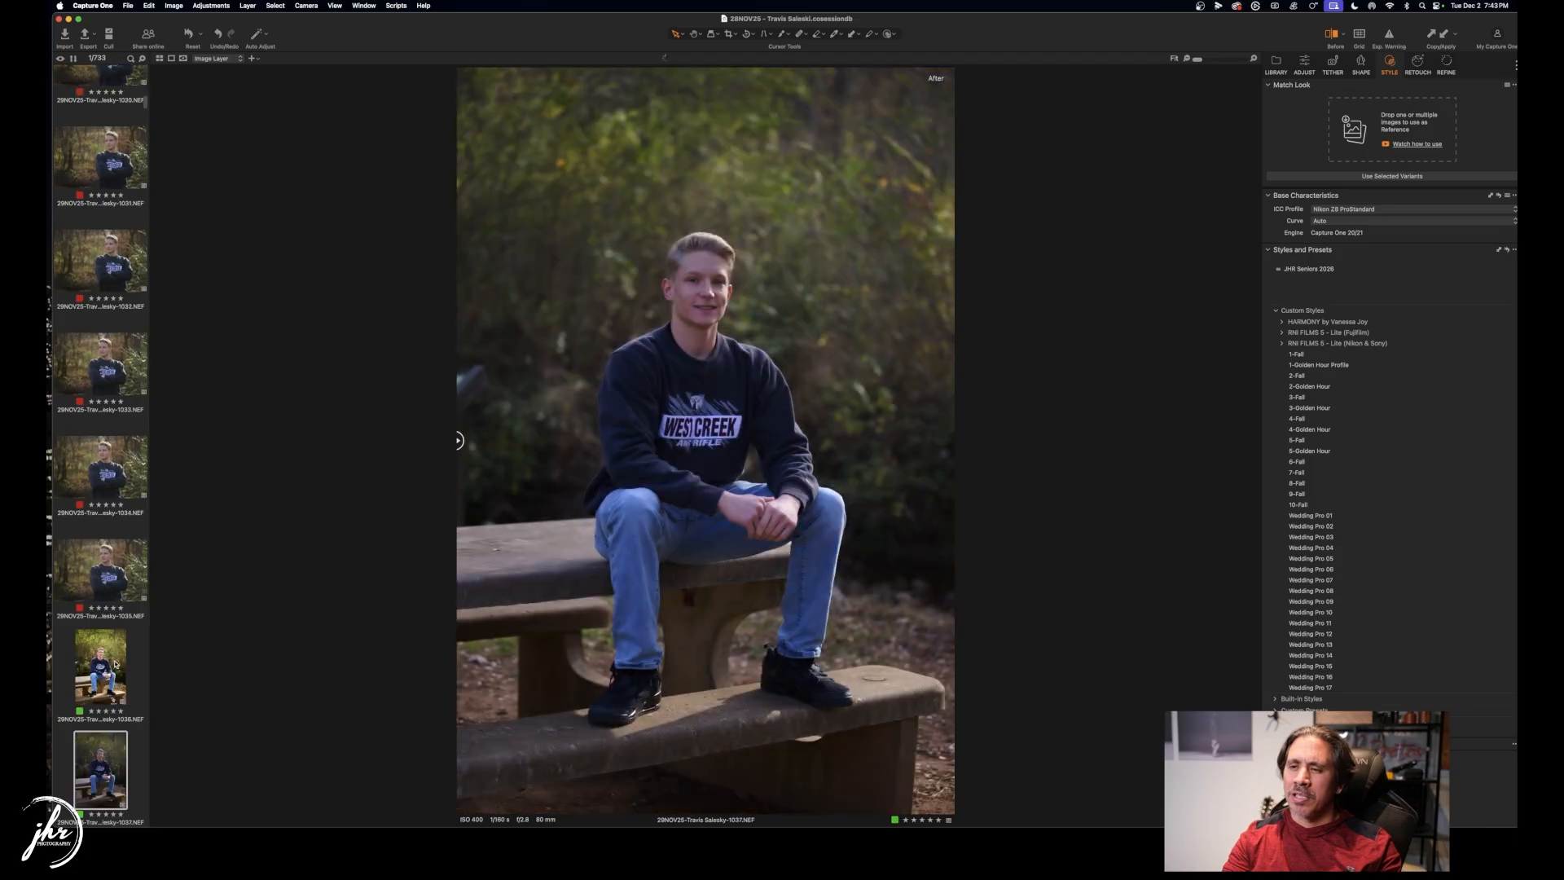
key("minus")
key("Right")
key("minus")
key("Right")
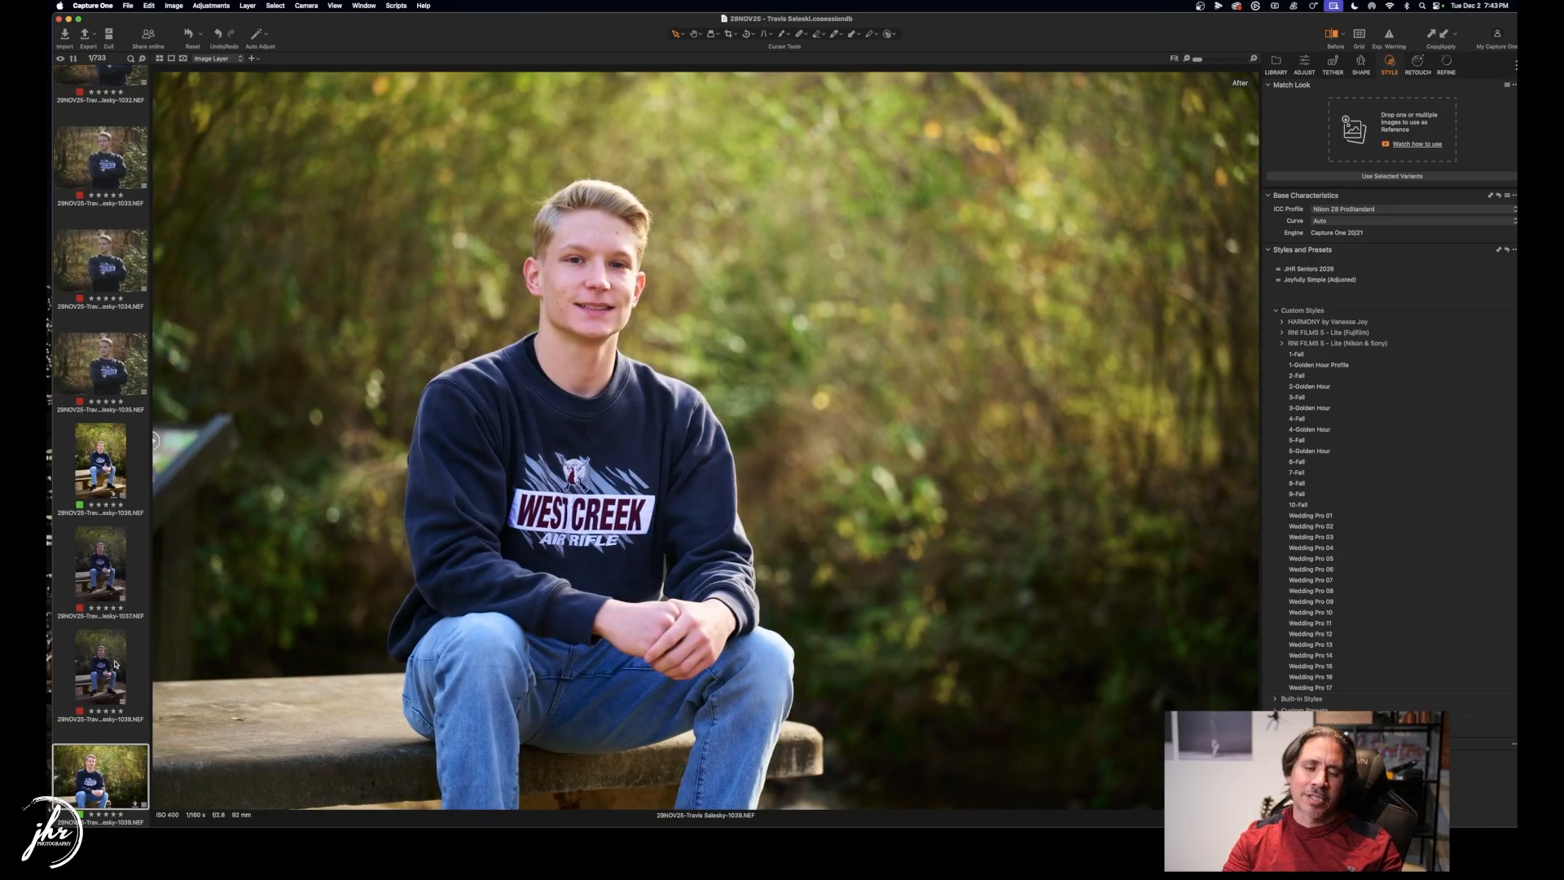
Review the portraits from image 1040 through 1091.
key("Right")
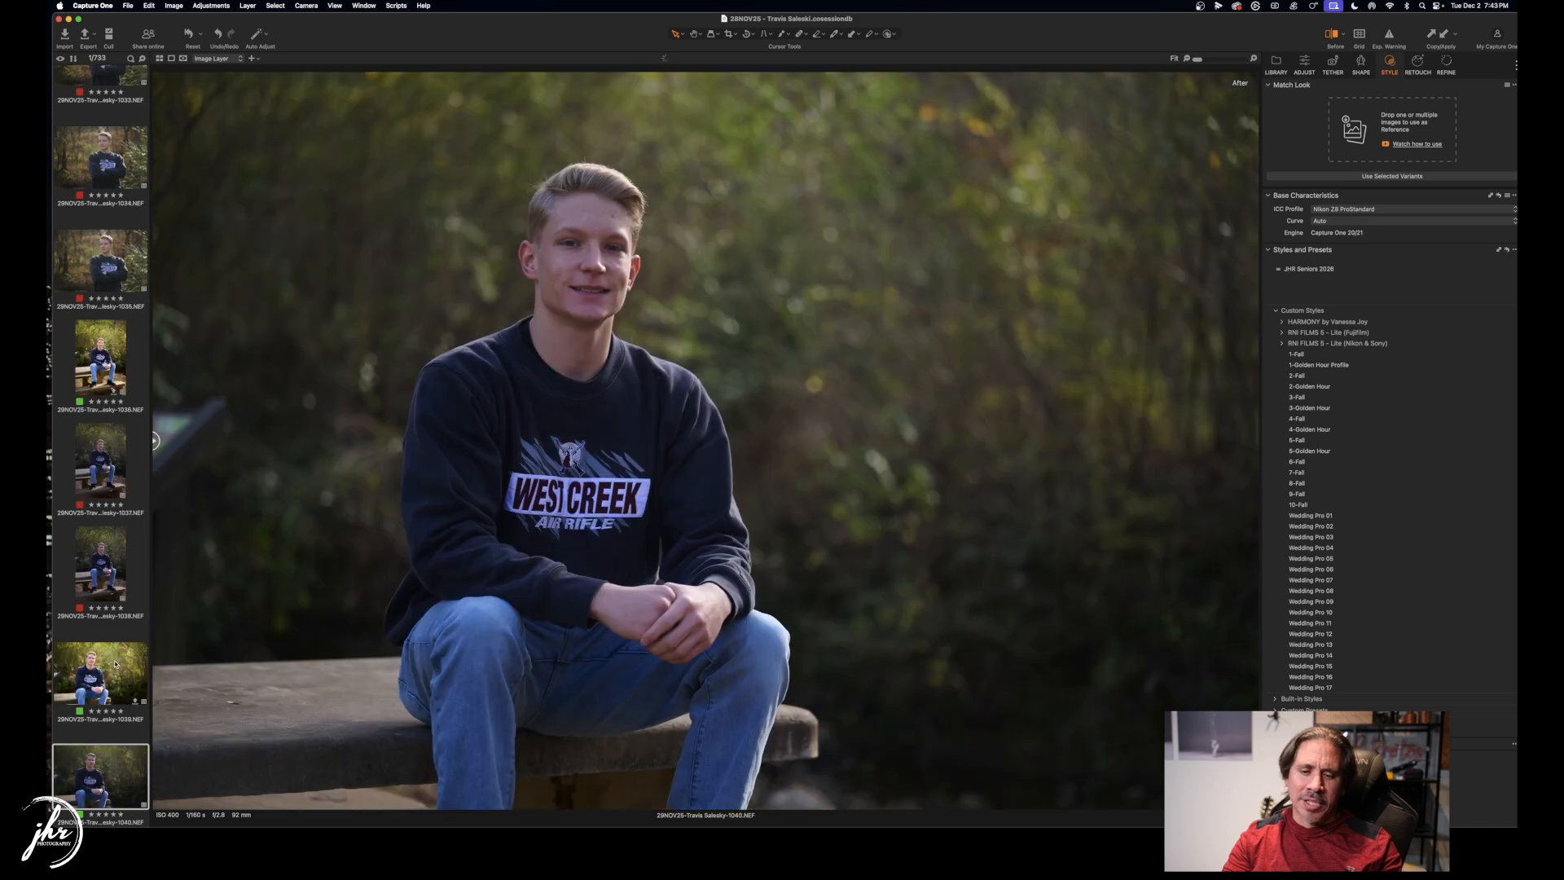
key("Right")
key("Right")
key("Right")
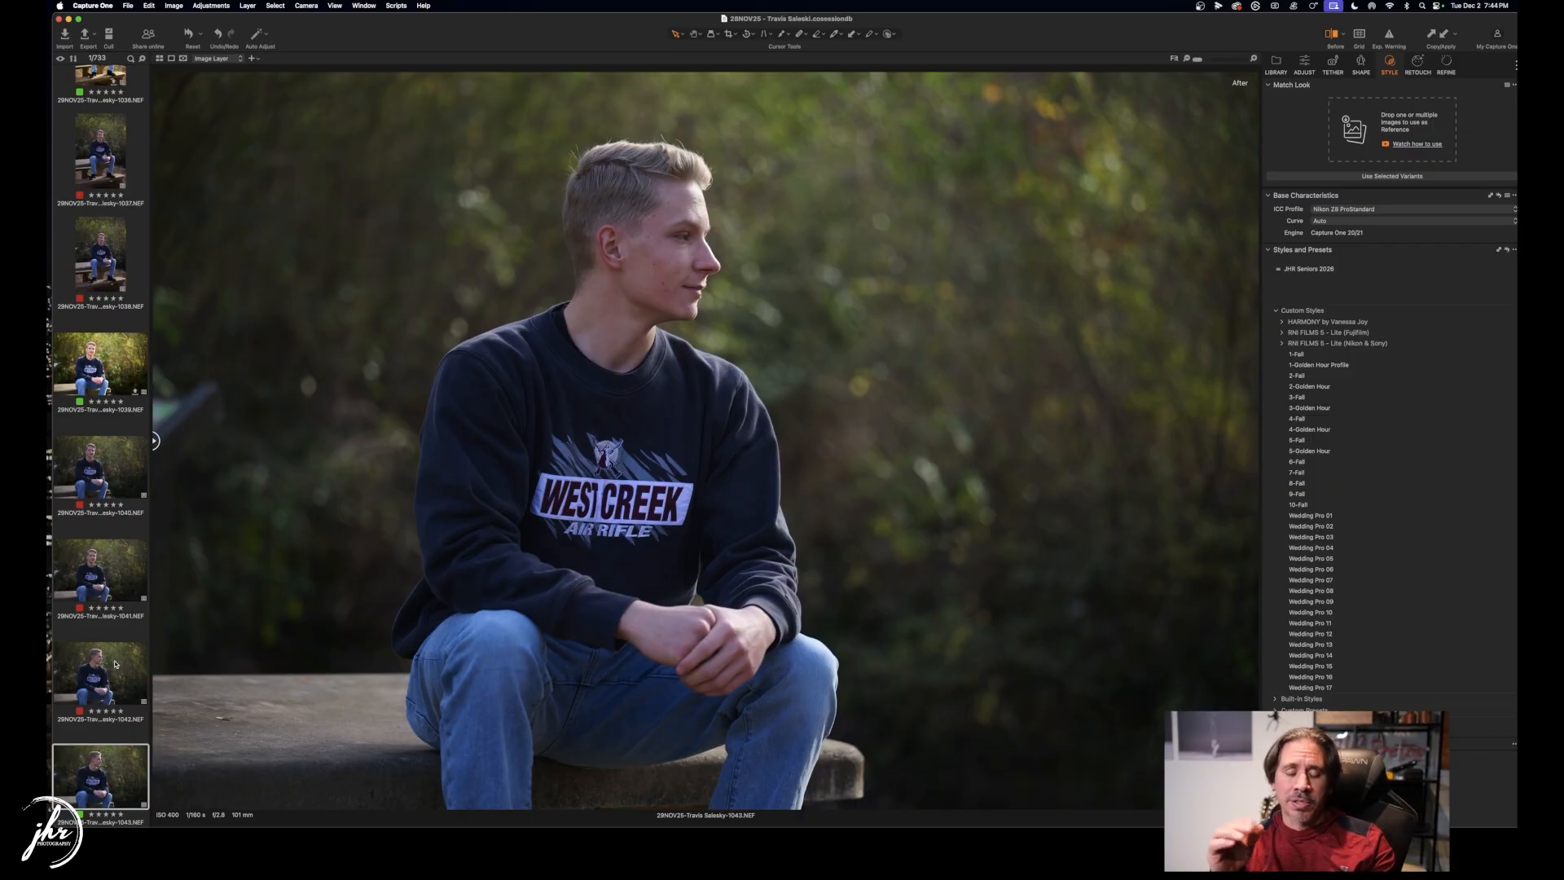
key("Right")
key("Right")
key("Right")
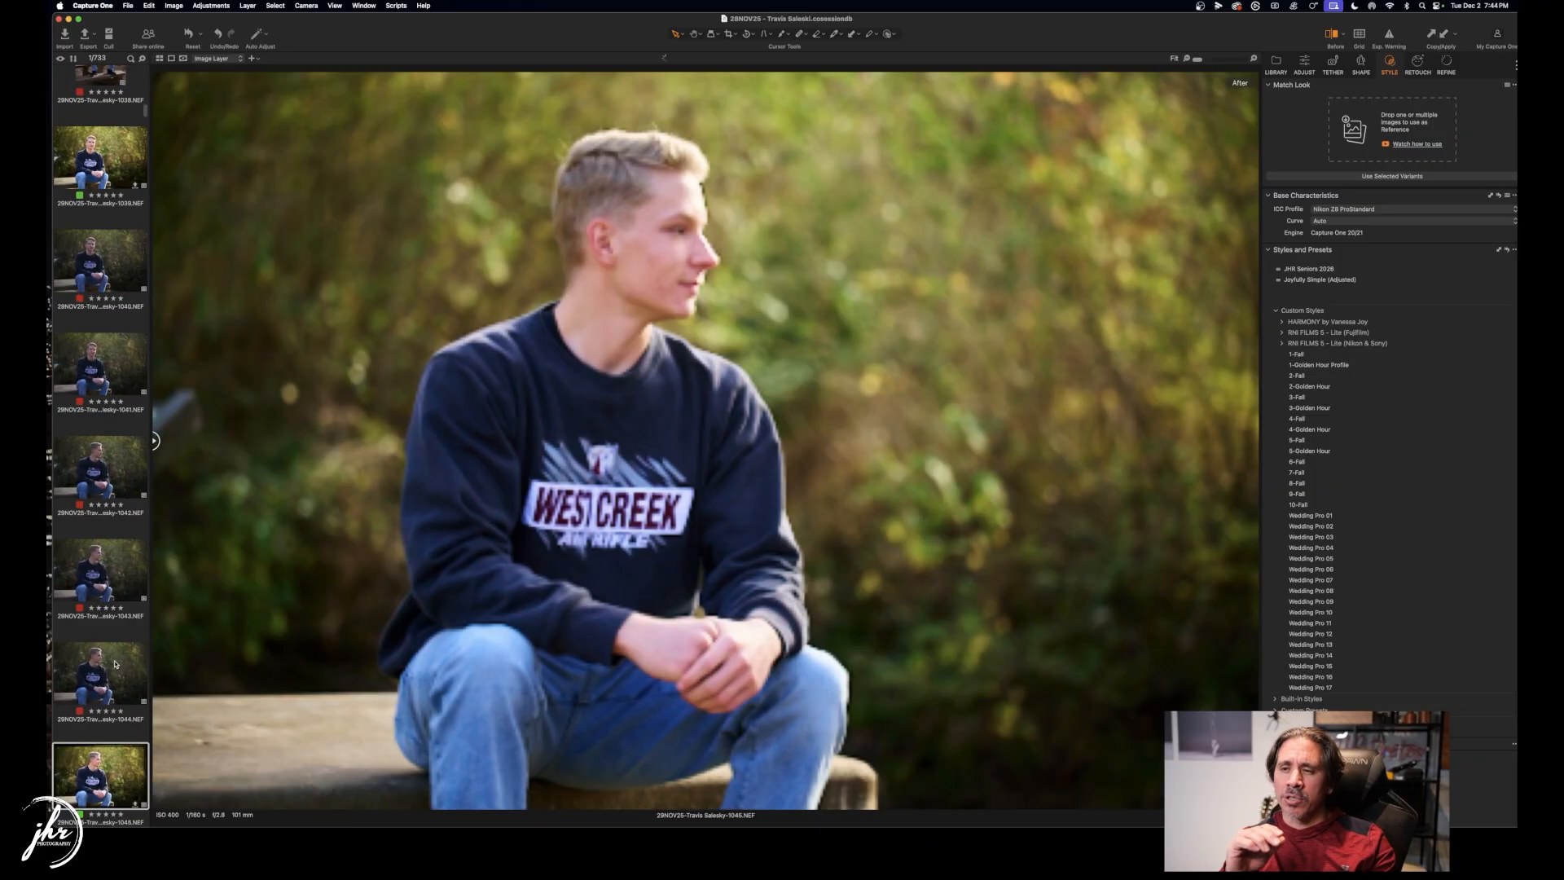
key("Right")
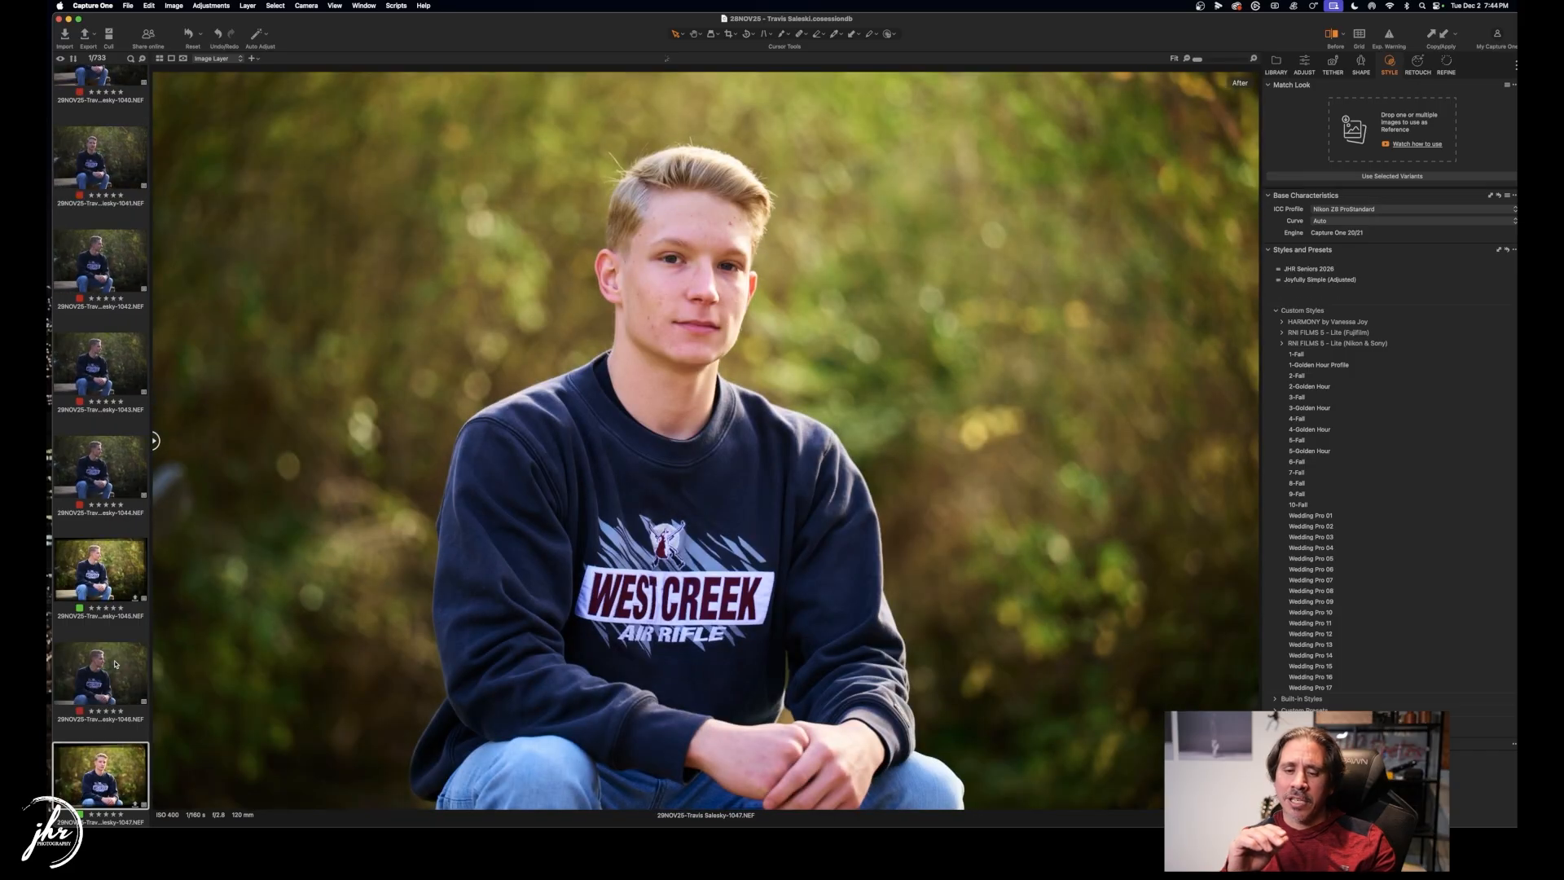
key("Right")
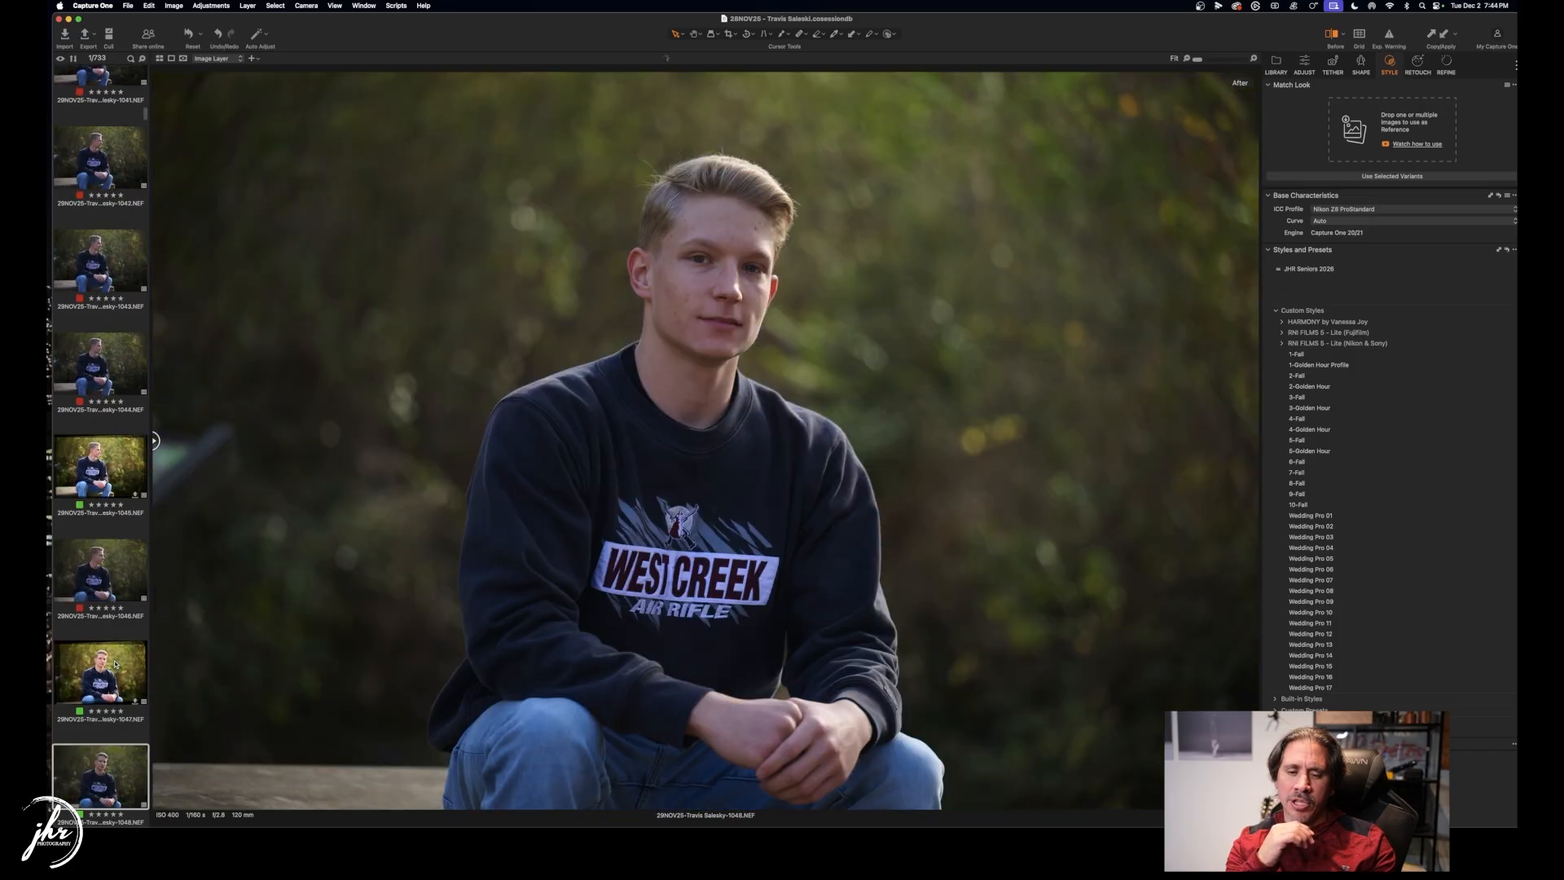
key("Right")
key("Right")
key("Right")
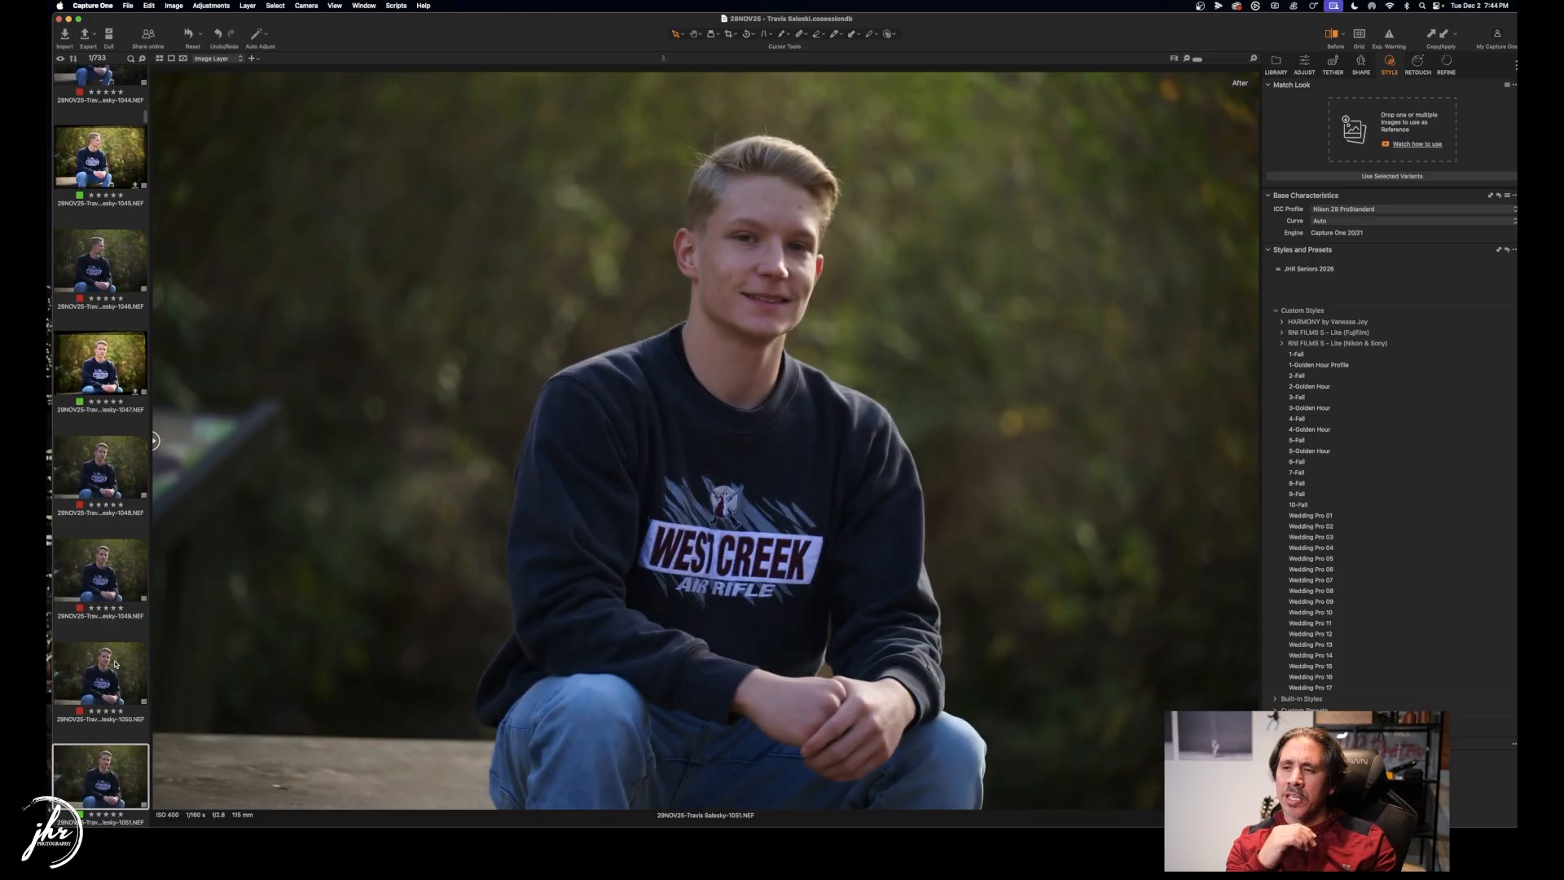
key("Right")
key("Right")
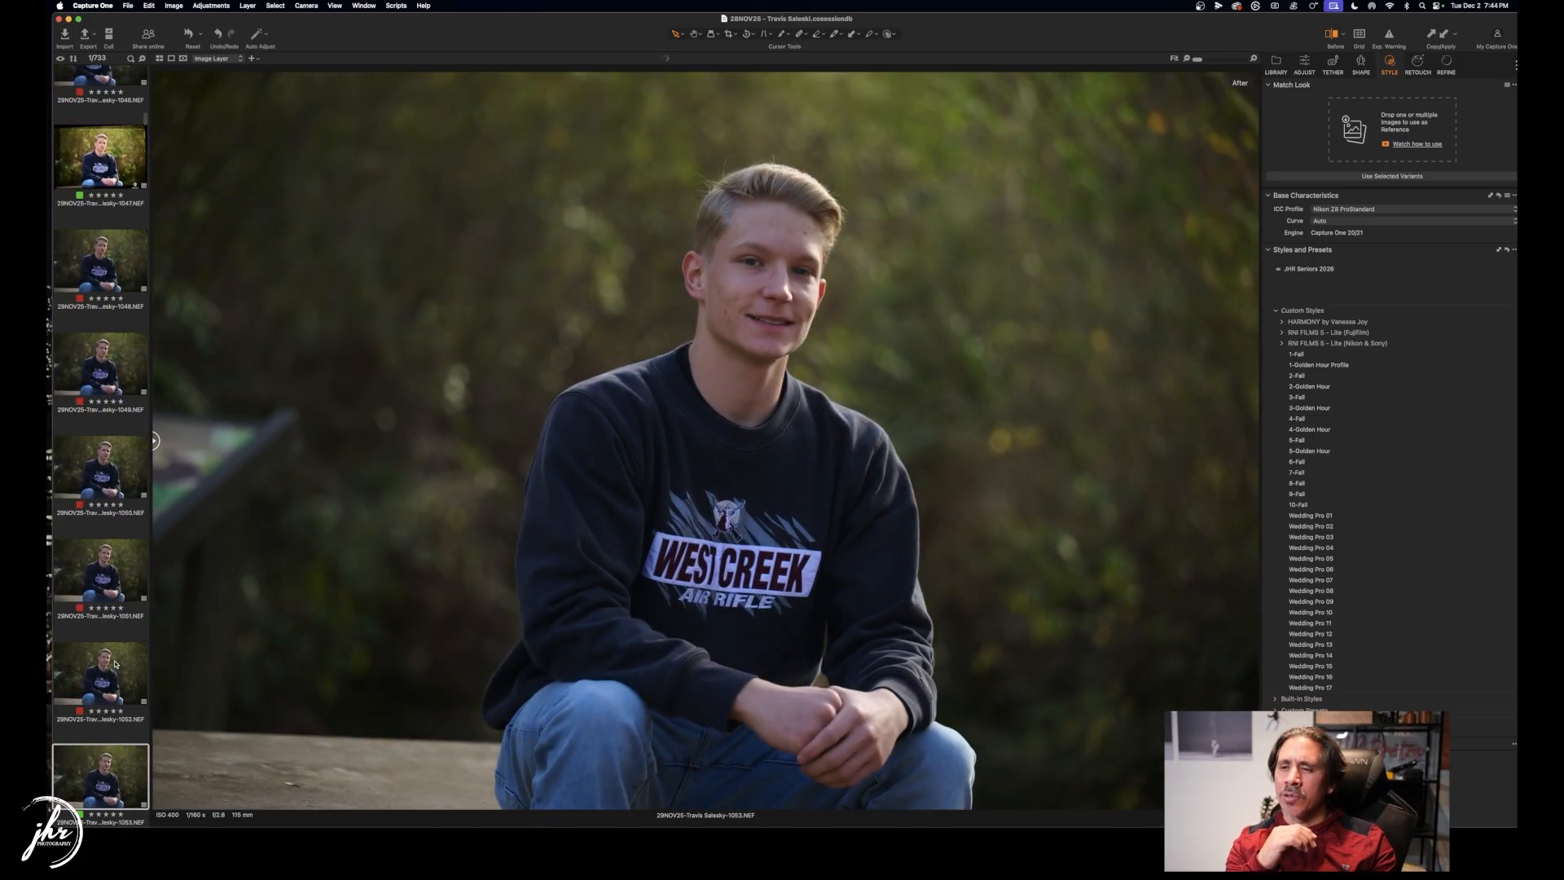
key("Right")
key("Right")
key("Right")
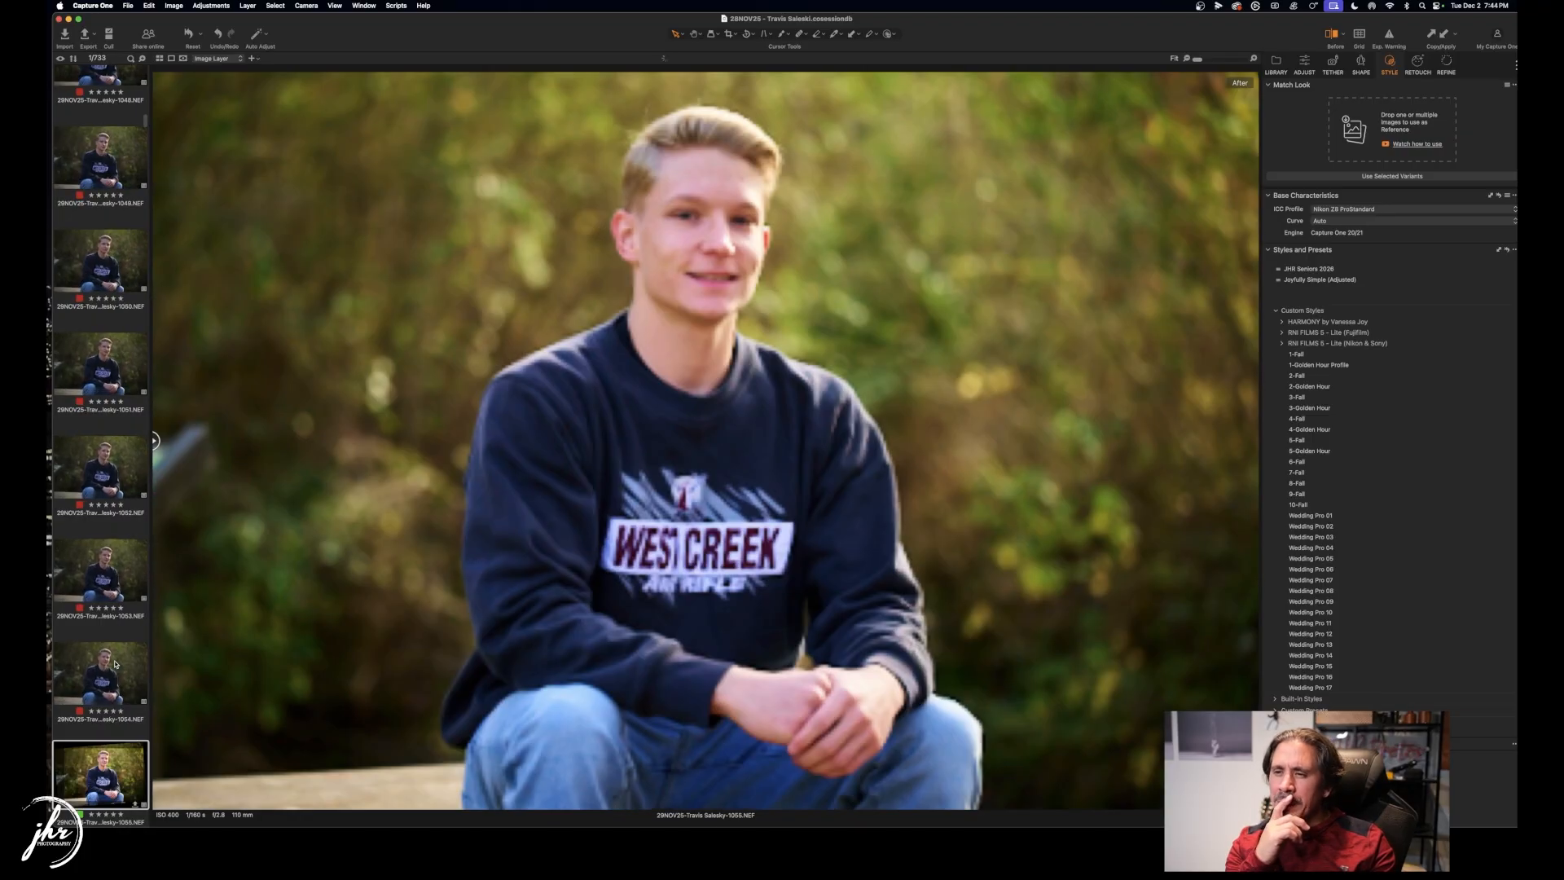
key("Right")
key("Right")
key("Right")
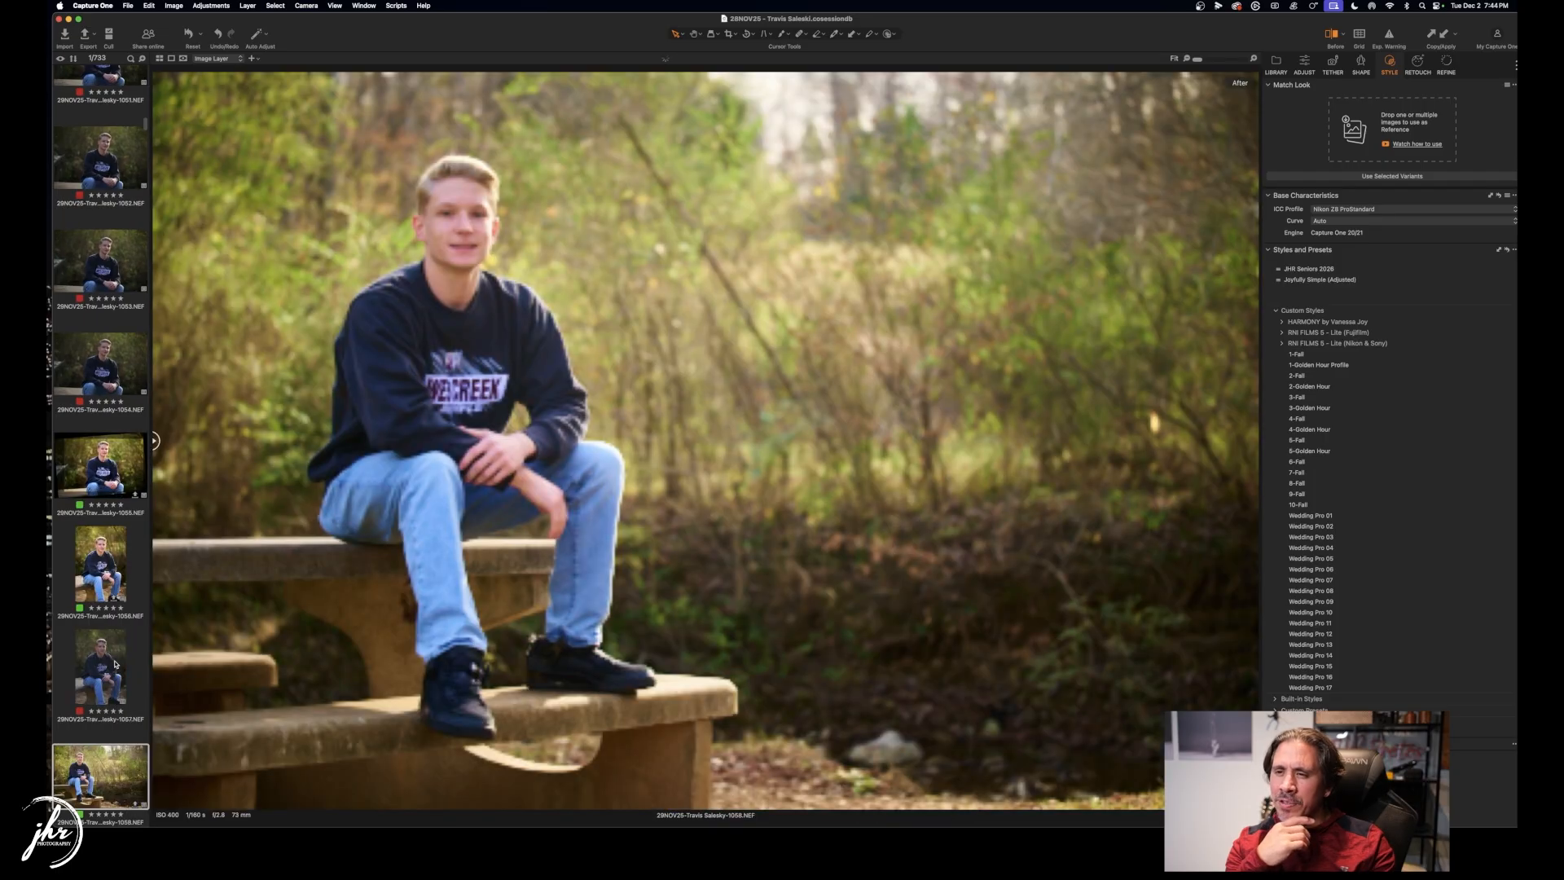
key("Right")
key("Right")
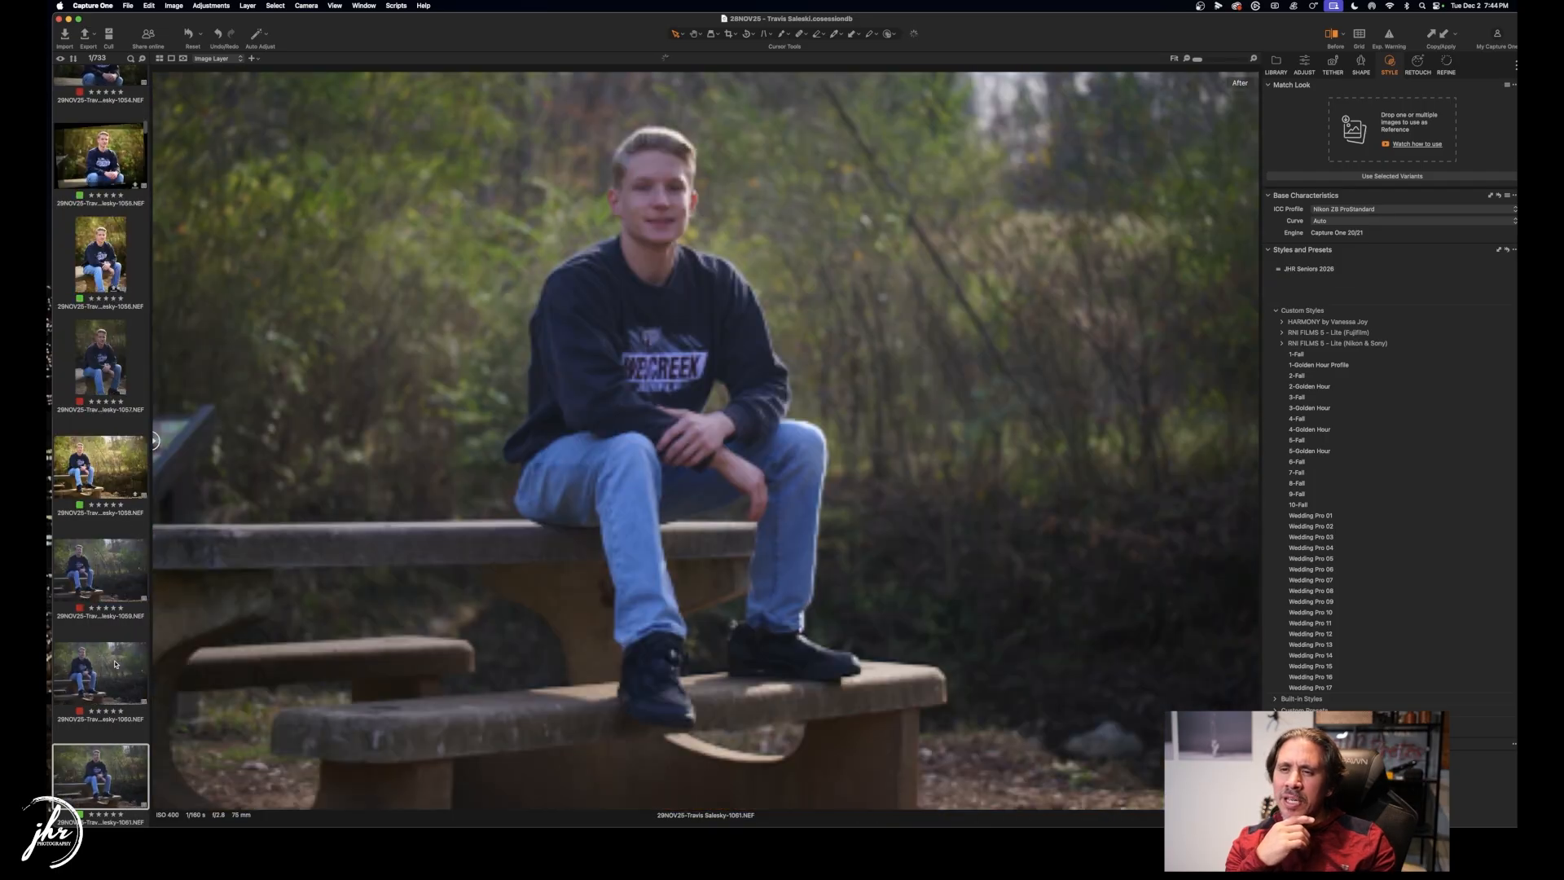
key("Right")
key("Right")
key("Right")
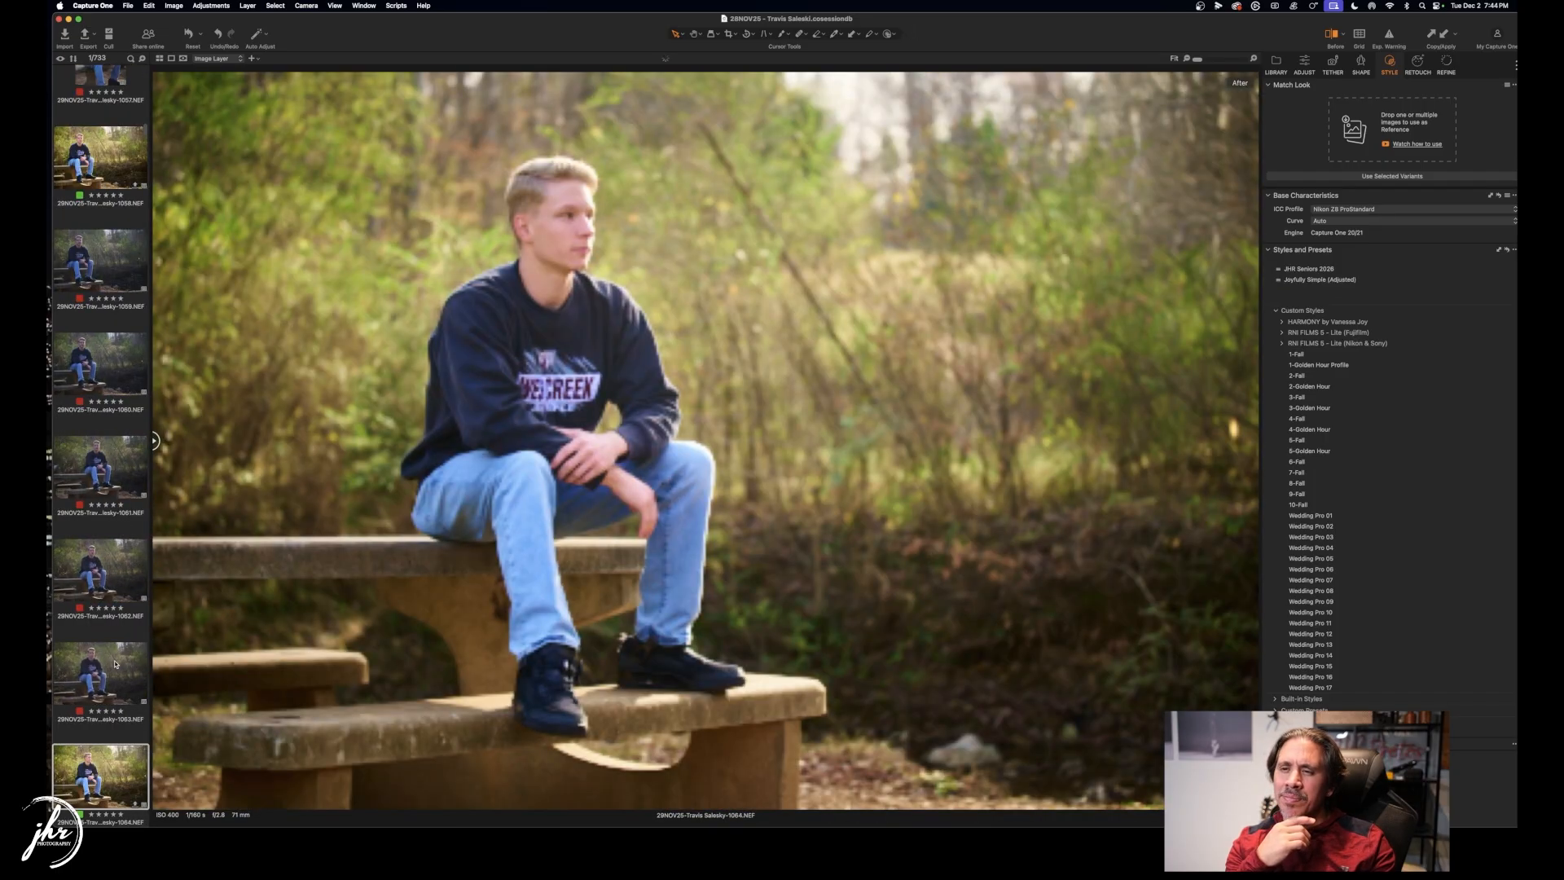
key("Right")
key("Right")
key("Right")
key("Right")
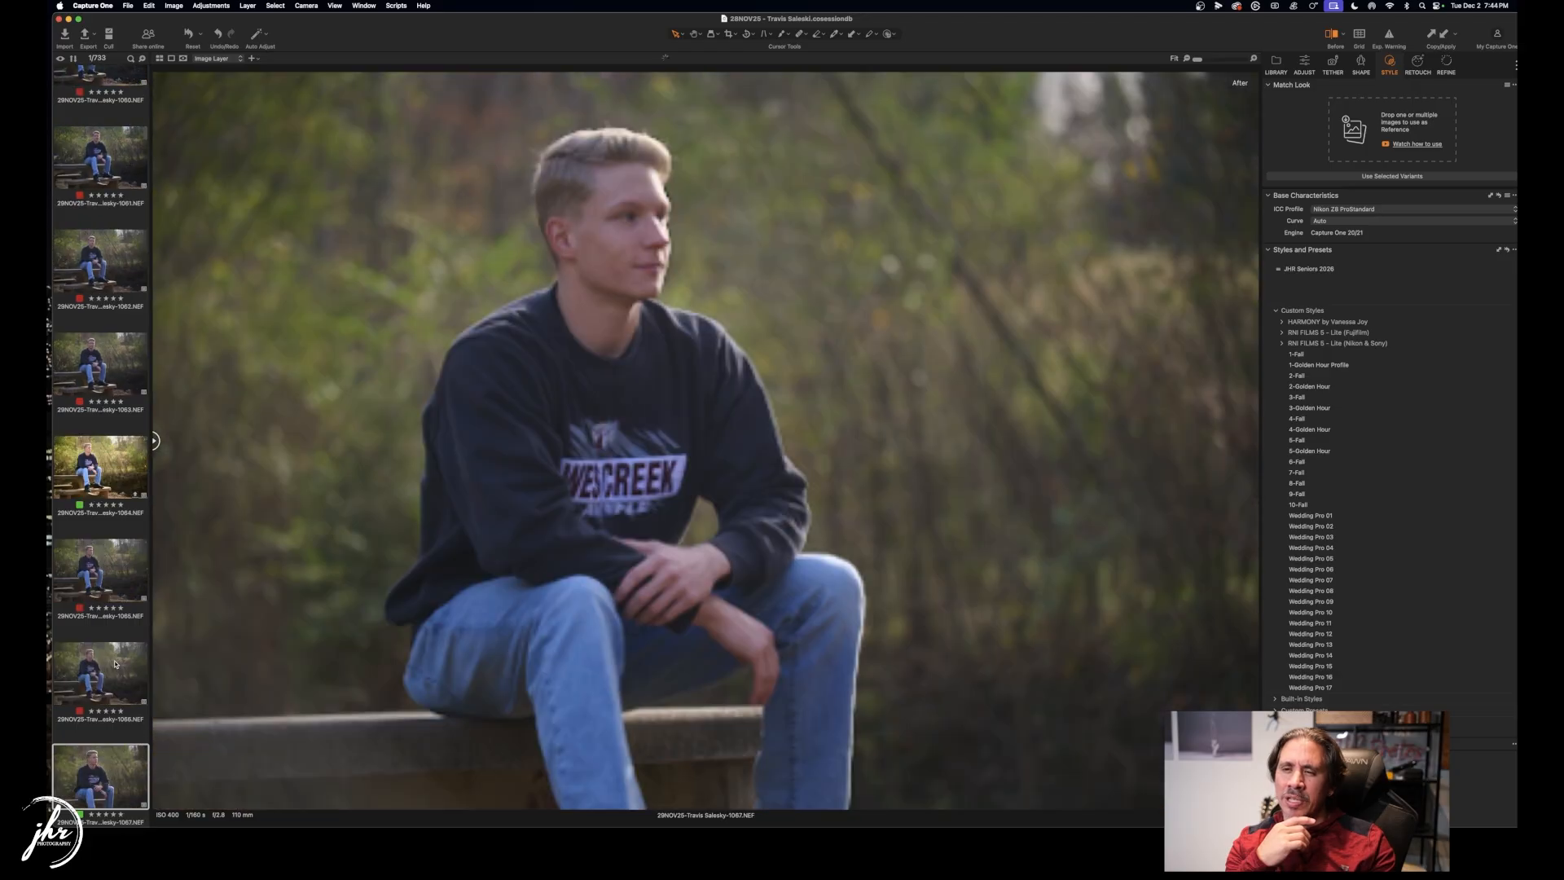
key("Right")
key("Right")
key("Right")
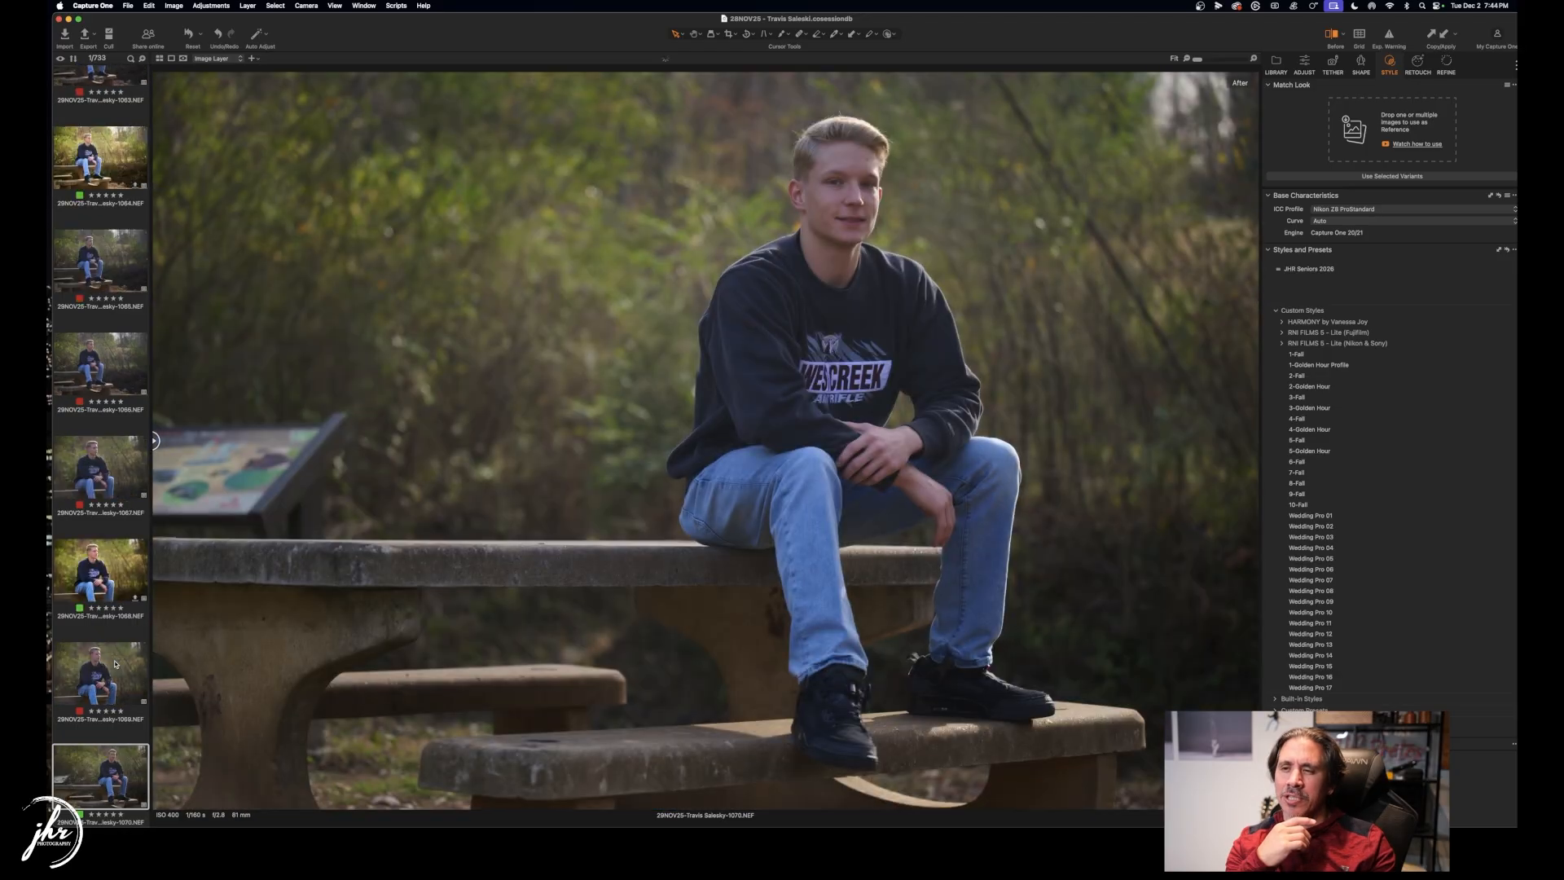
key("Right")
key("Right")
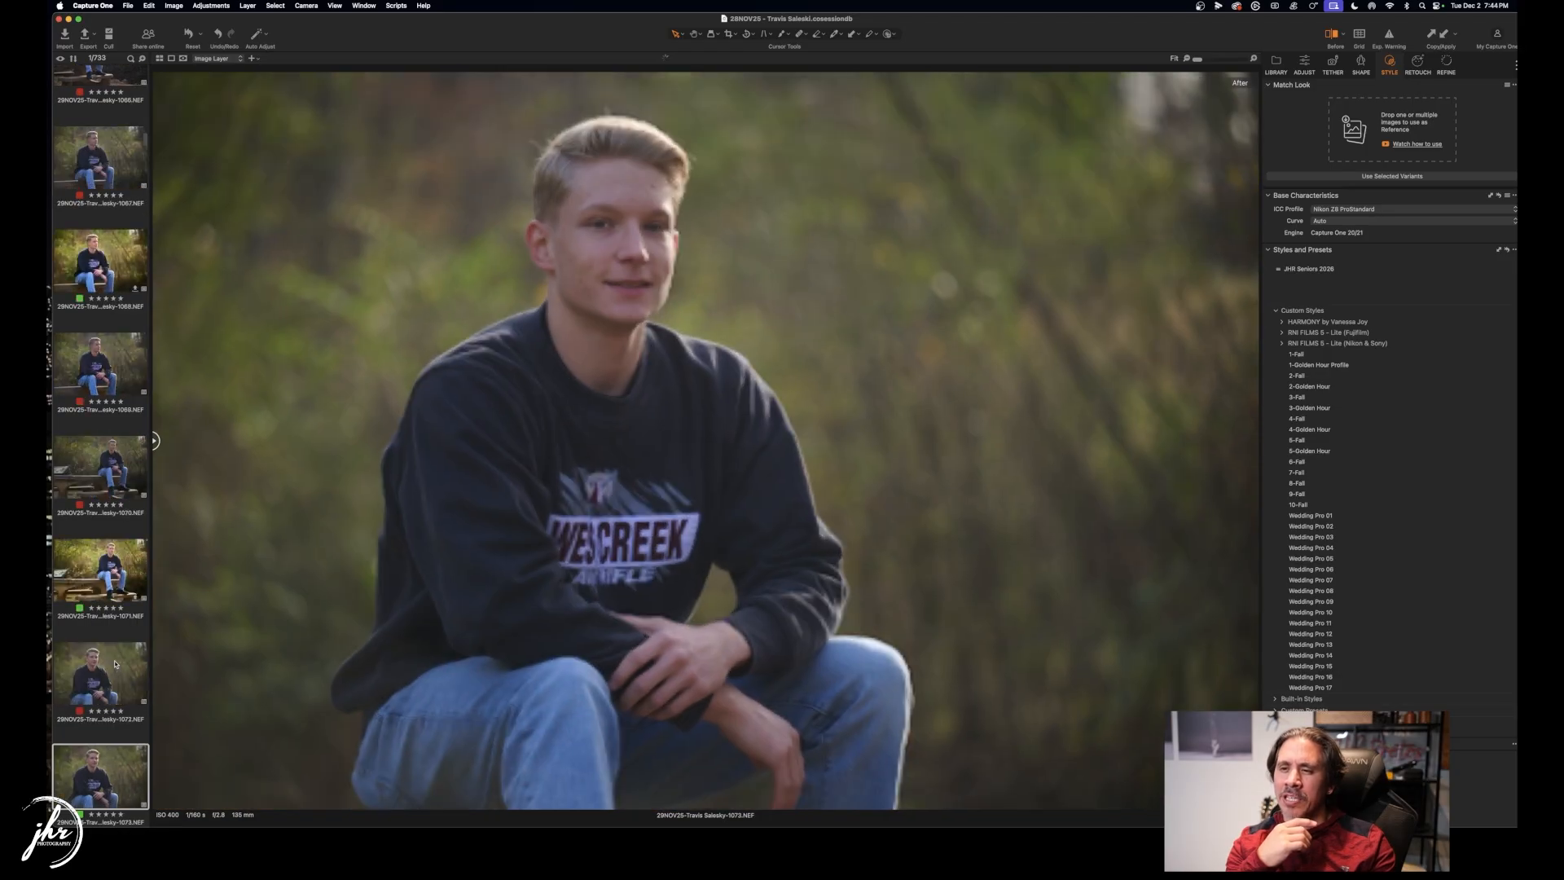
key("Right")
key("Right")
key("Right")
key("Right")
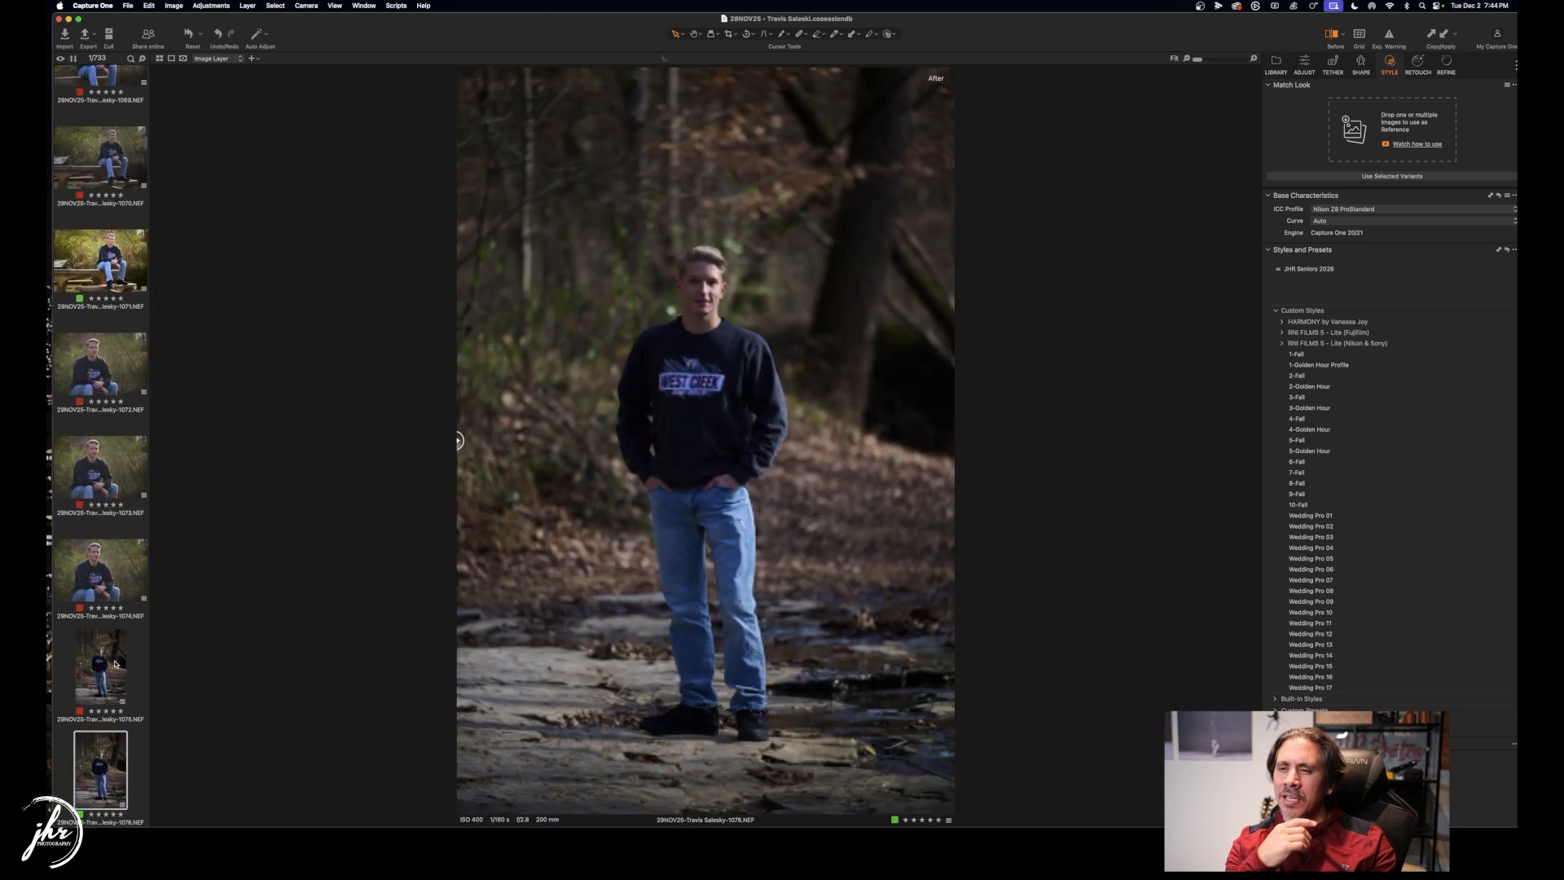
key("Right")
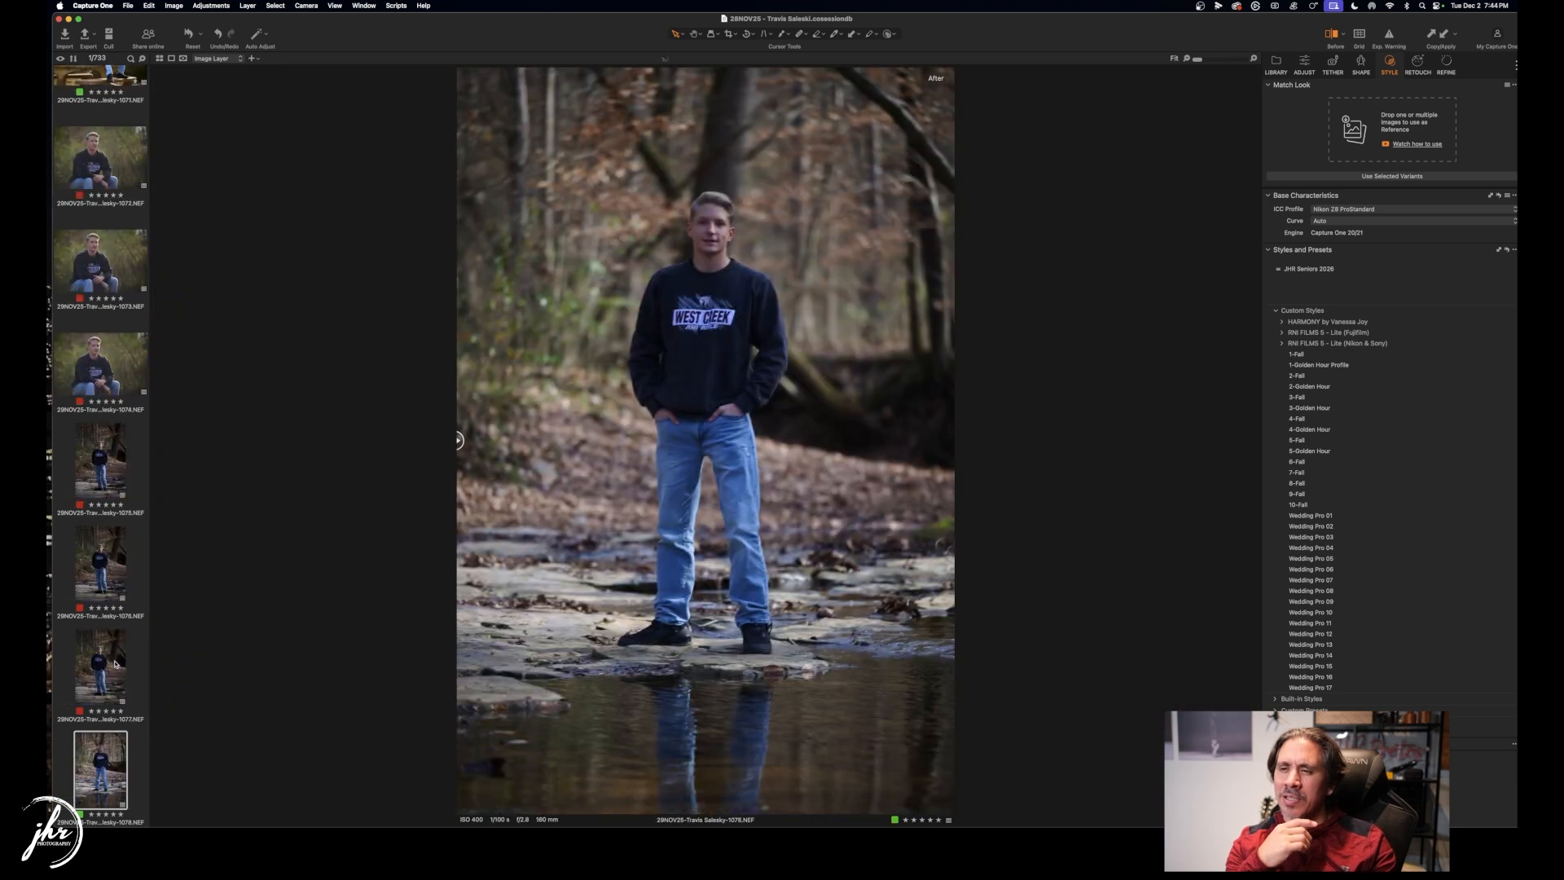
key("Right")
key("Right")
key("Right")
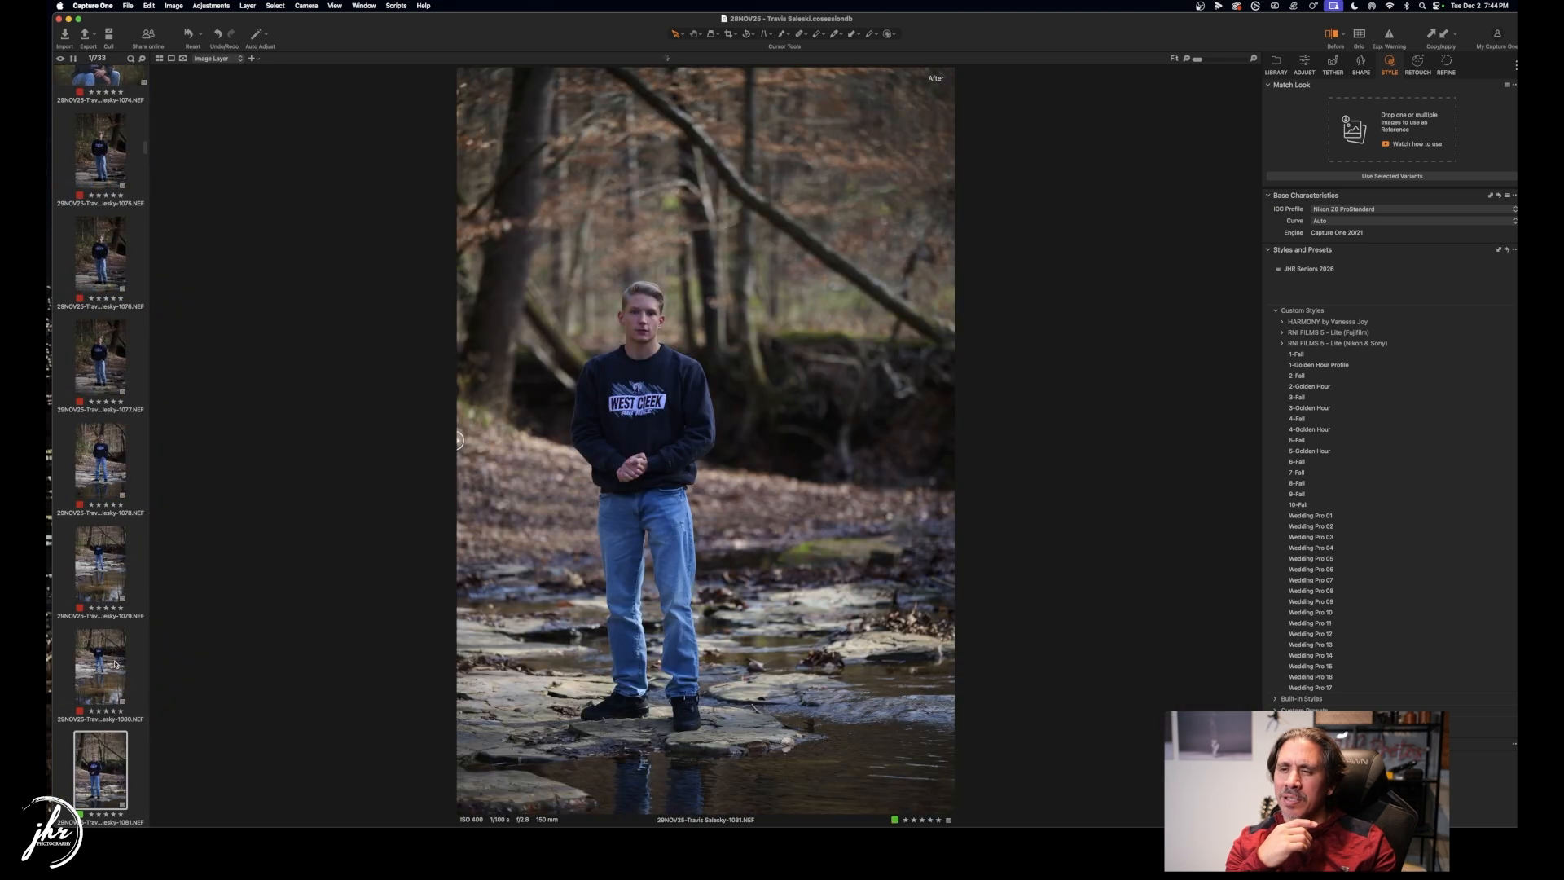
key("Right")
key("Right")
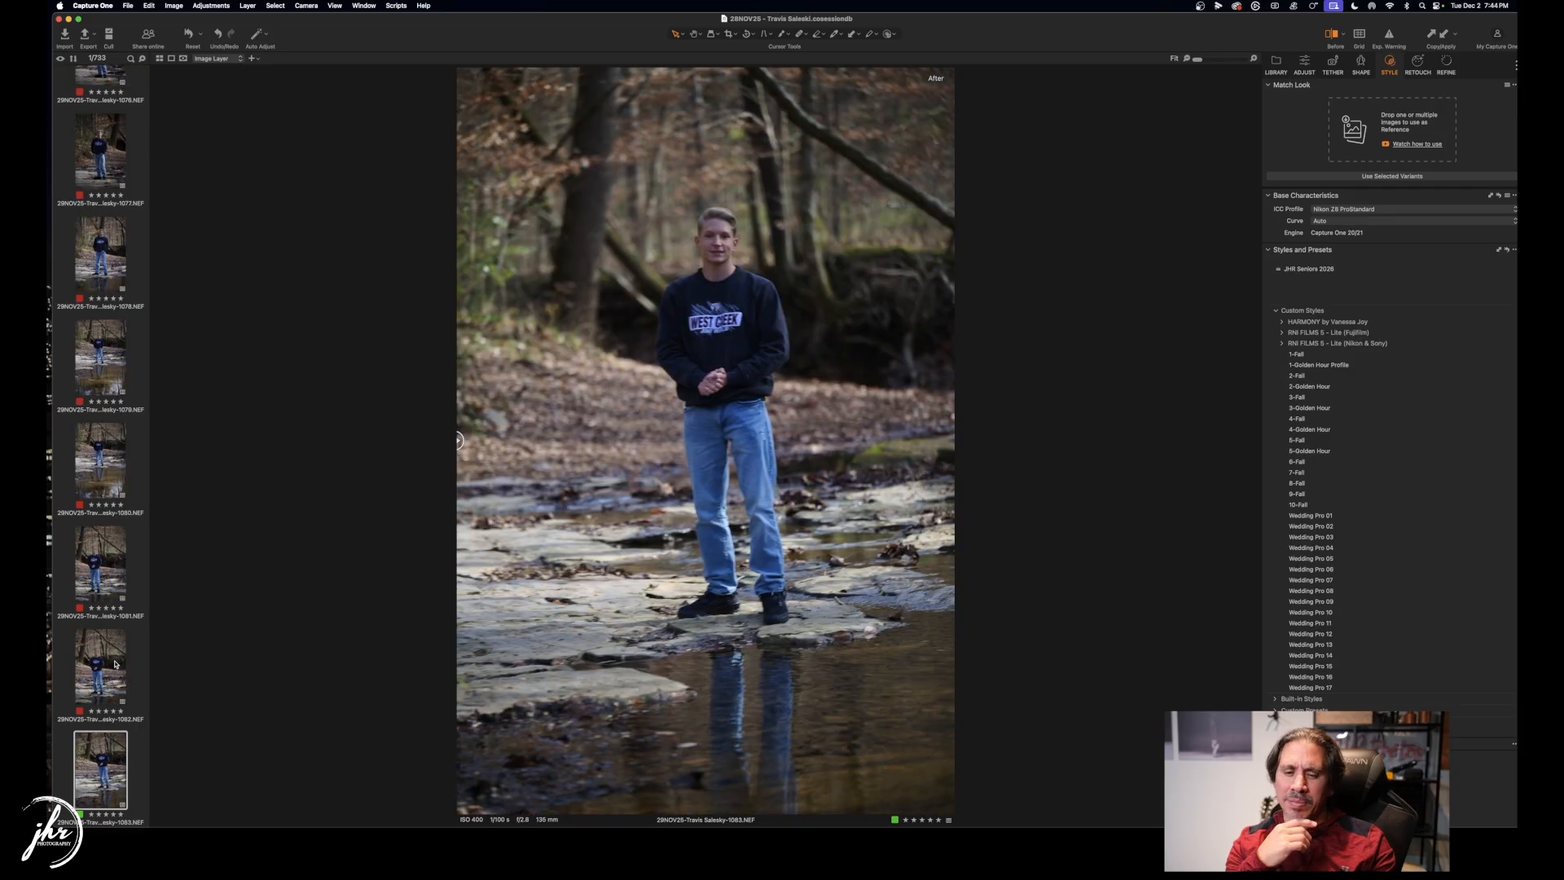
key("Right")
key("Right")
key("Right")
key("Right")
key("Right")
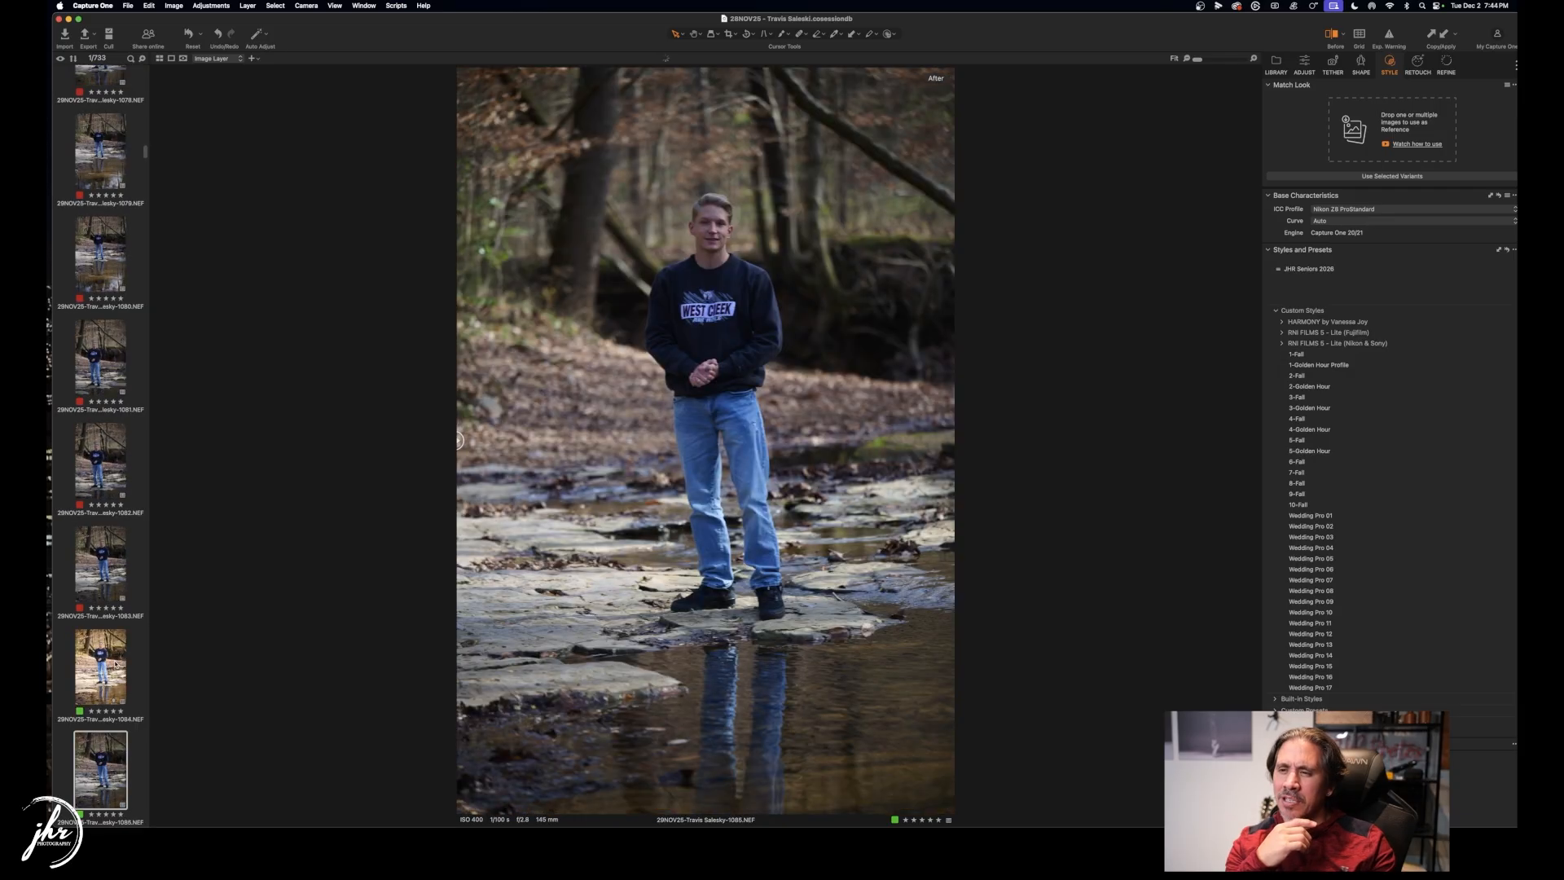
key("Right")
key("Right")
key("Right")
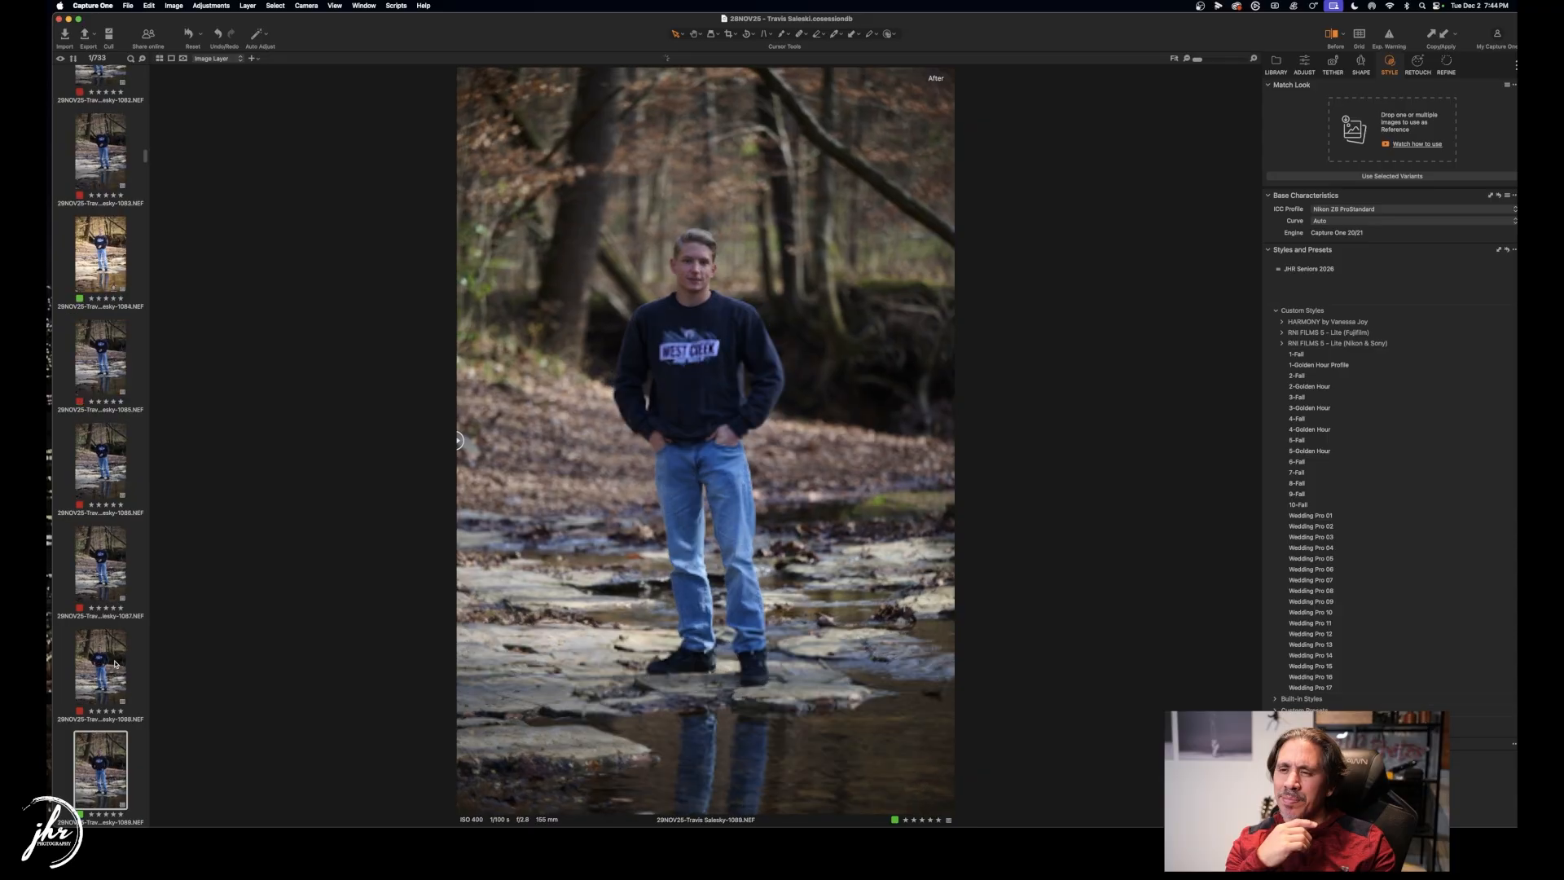
key("Right")
key("Right")
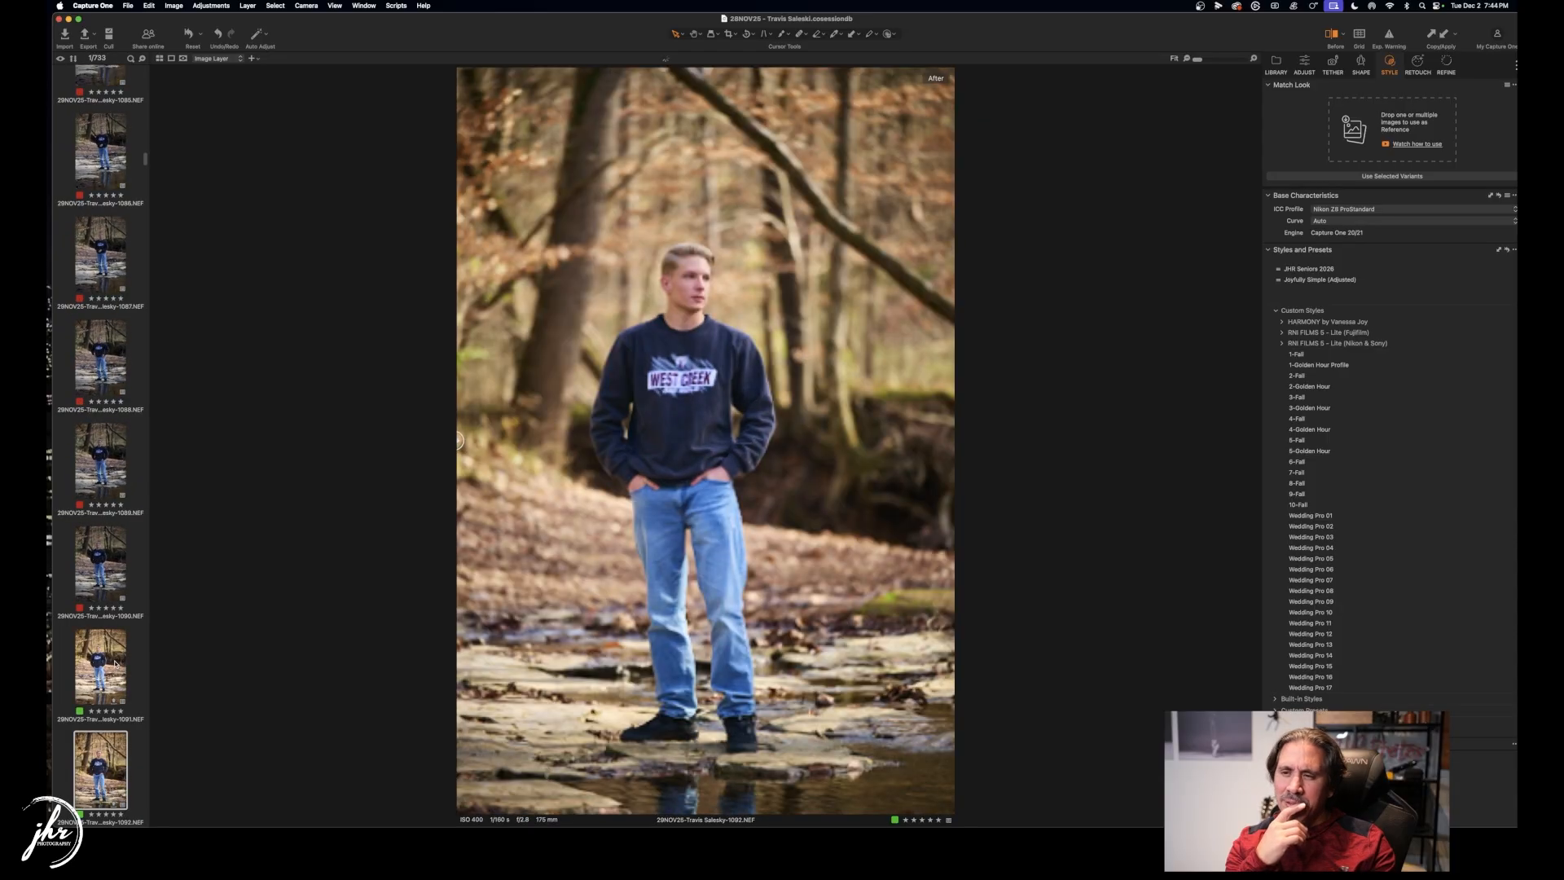
Change image 1092 from a red to a green tag and skim the remaining portraits.
key("Left")
key("plus")
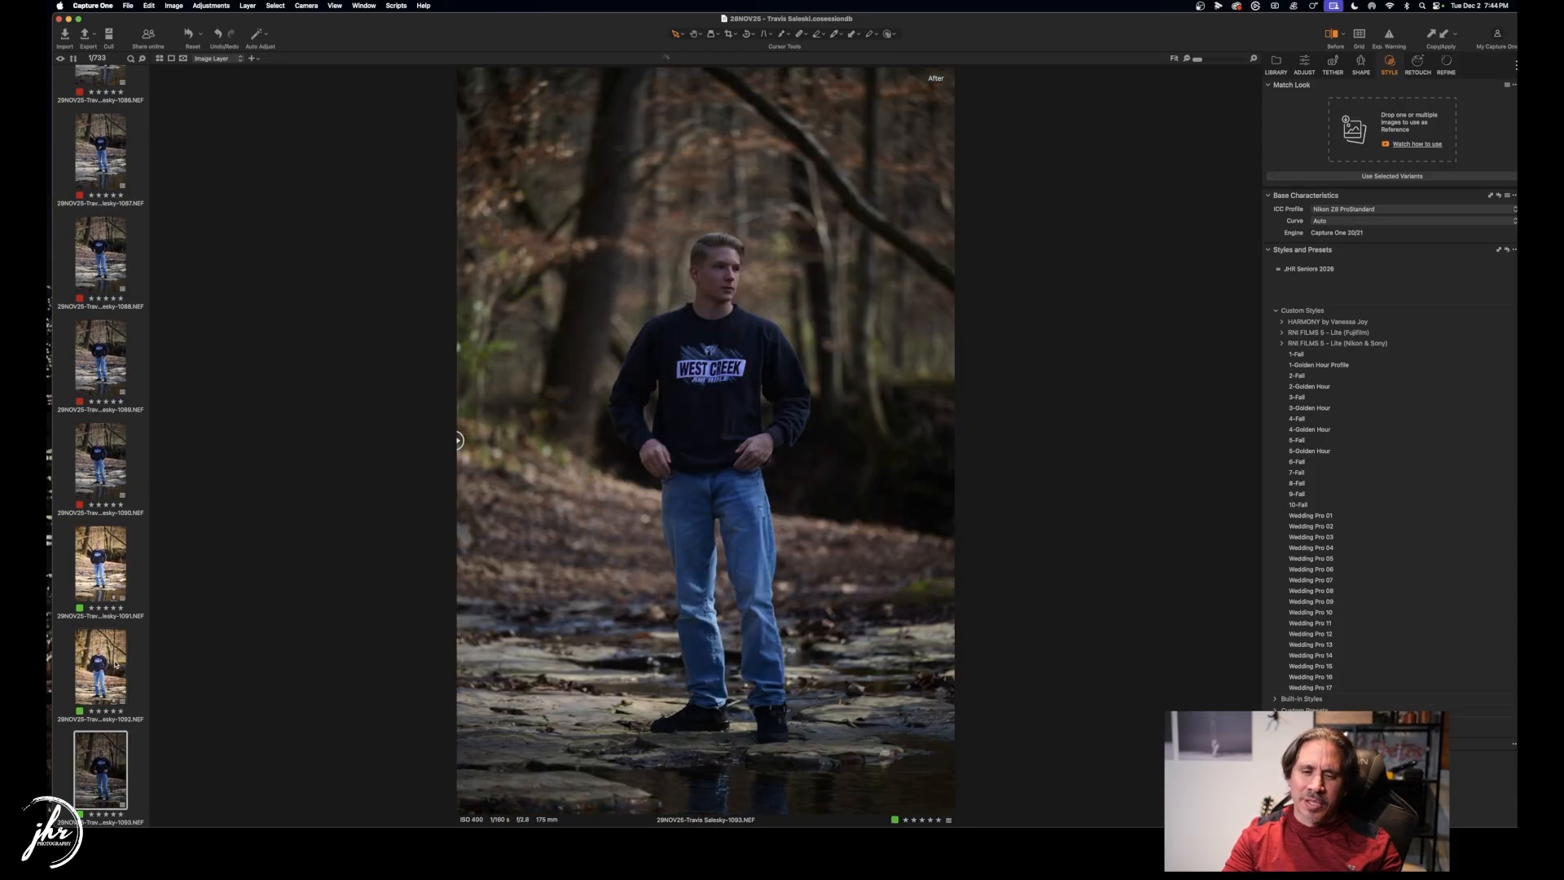
key("Left")
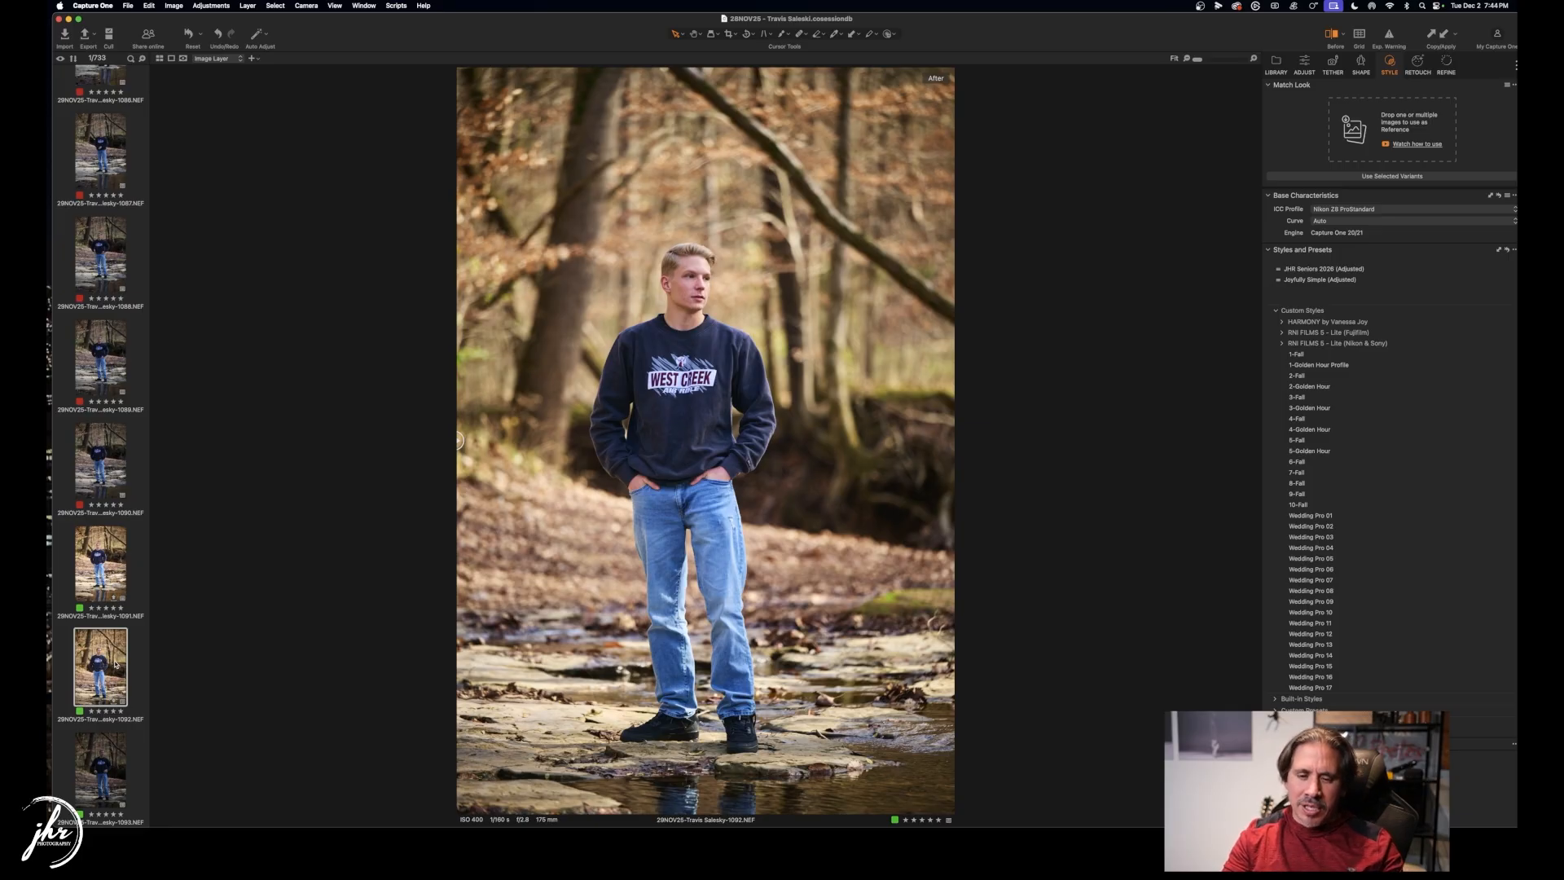
key("Right")
key("Right")
key("Right")
key("Right")
key("Right")
key("Right")
key("Right")
key("Right")
key("Right")
key("Right")
key("Right")
key("Right")
key("Right")
key("Right")
key("Right")
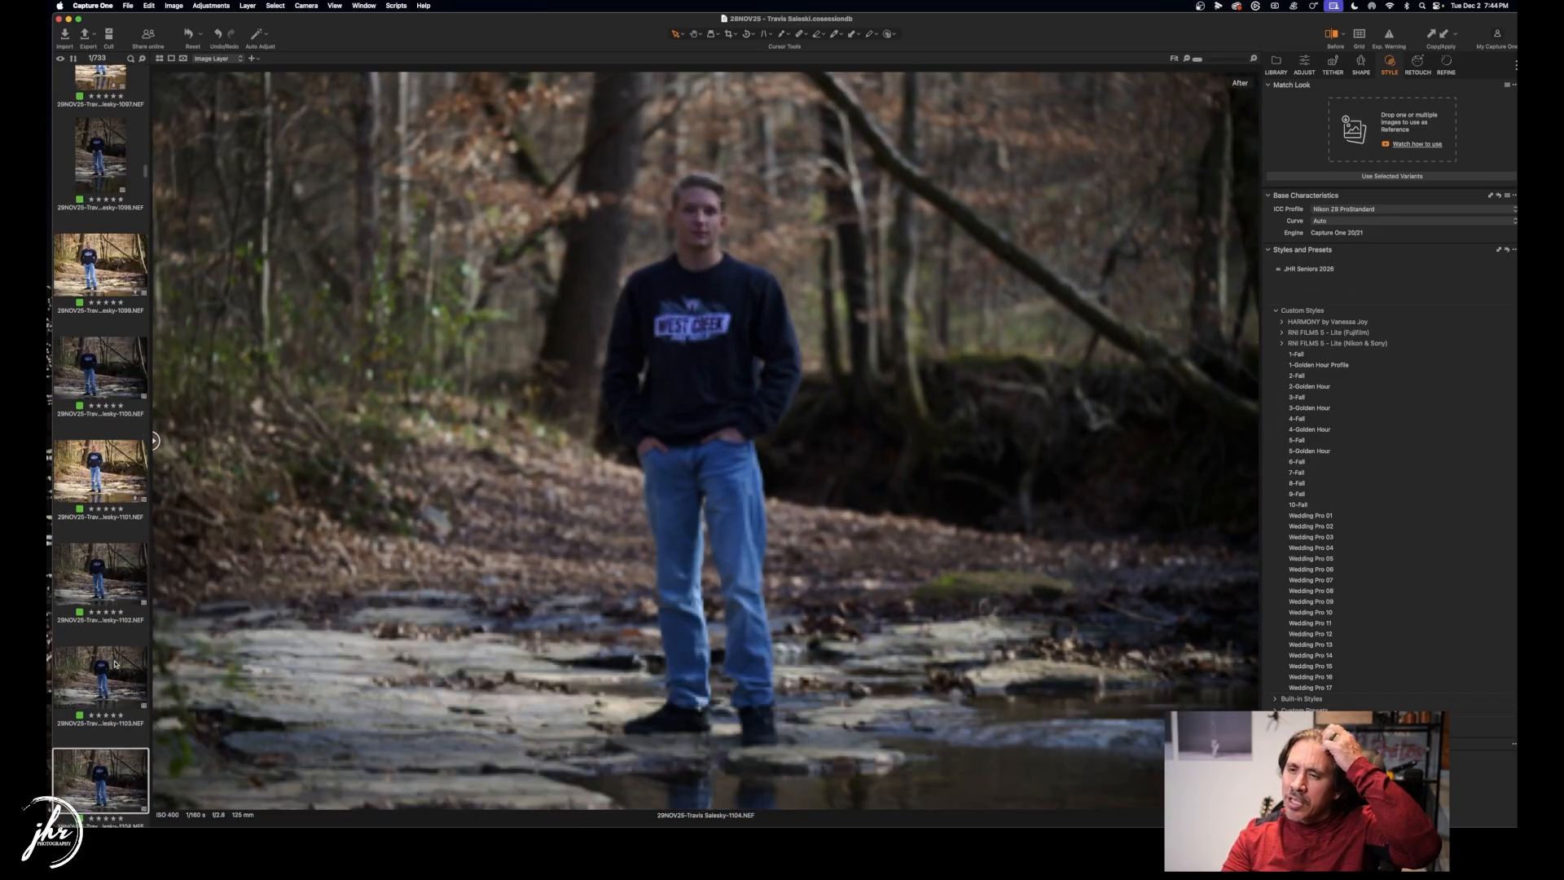
key("Right")
key("Right")
key("Right")
key("Right")
key("Right")
key("Right")
key("Right")
key("Right")
key("Right")
key("Right")
key("Right")
key("Right")
key("Right")
key("Right")
key("Right")
key("Right")
key("Right")
key("Right")
key("Right")
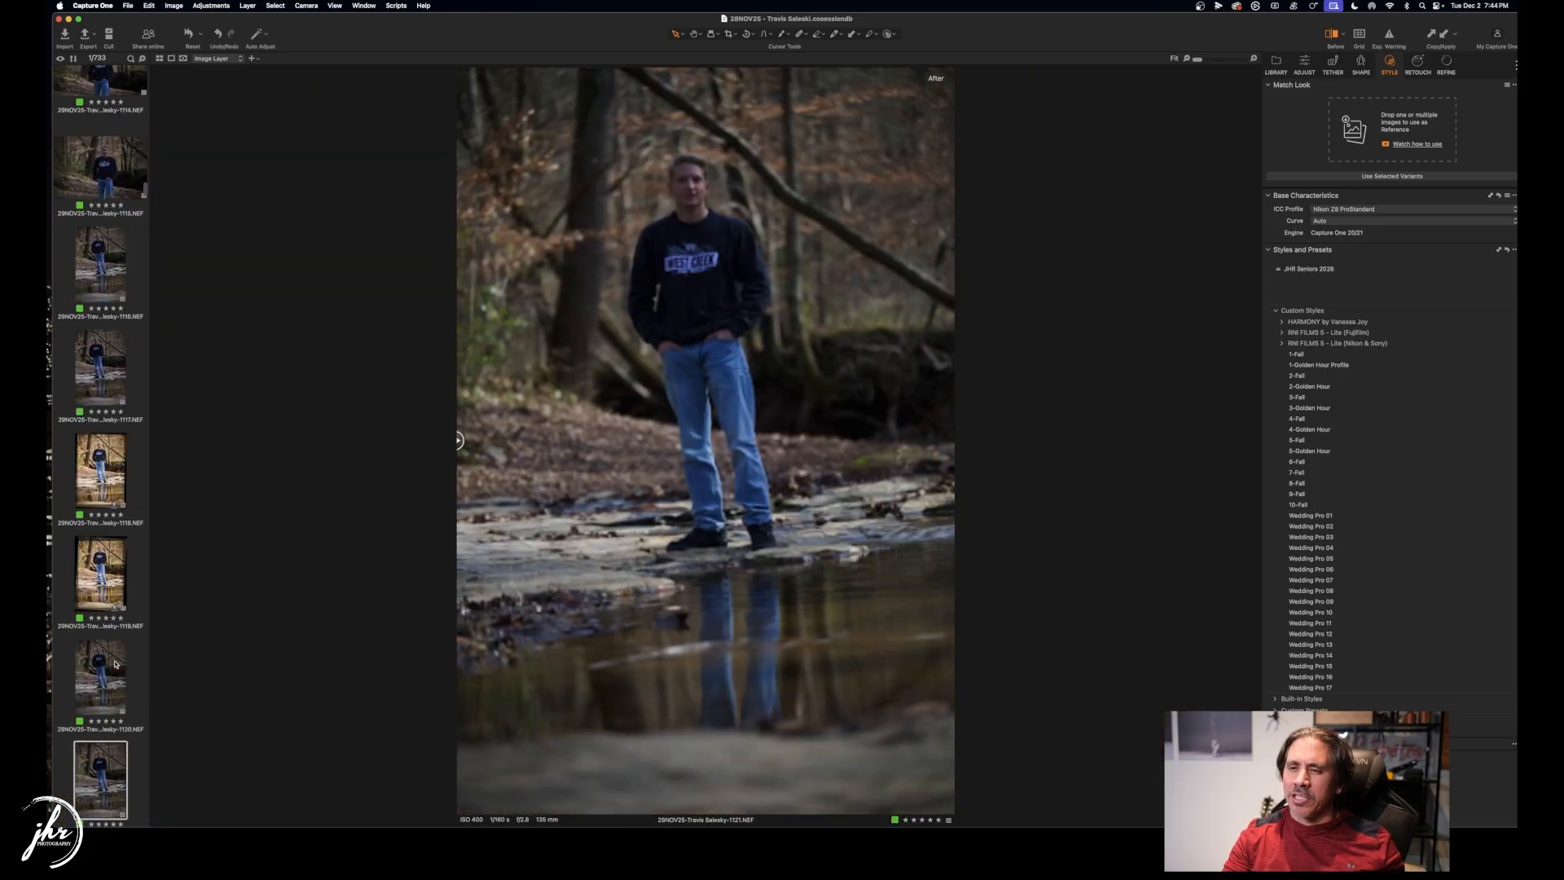
key("Right")
key("Right")
key("Right")
key("Right")
Find crouching portrait 1237 in the thumbnail grid and show it large in the viewer.
key("g")
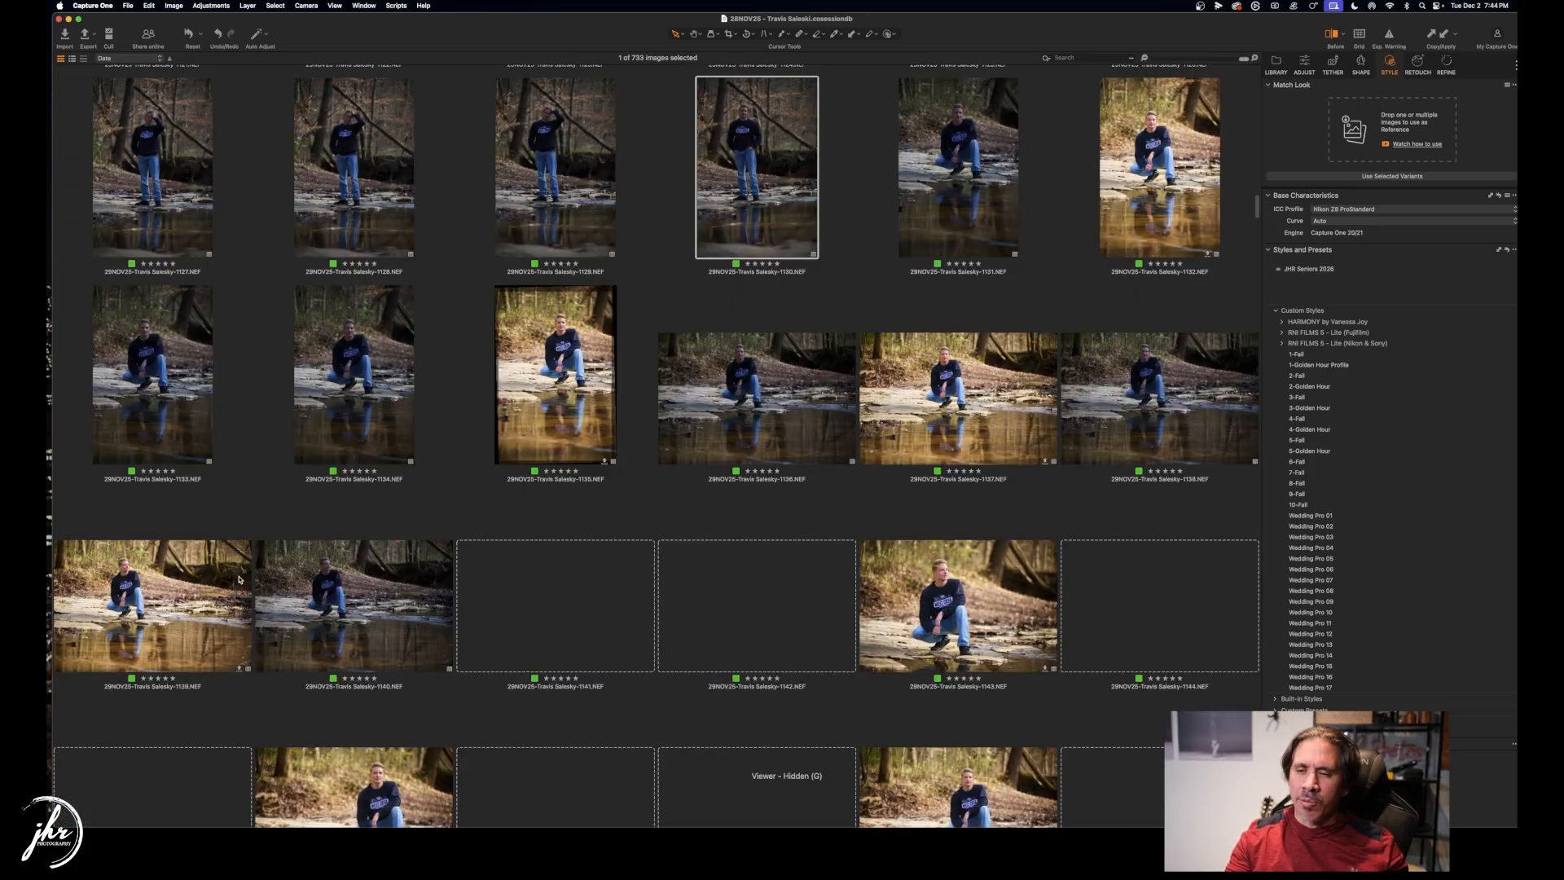
scroll(560, 757, "down", 15)
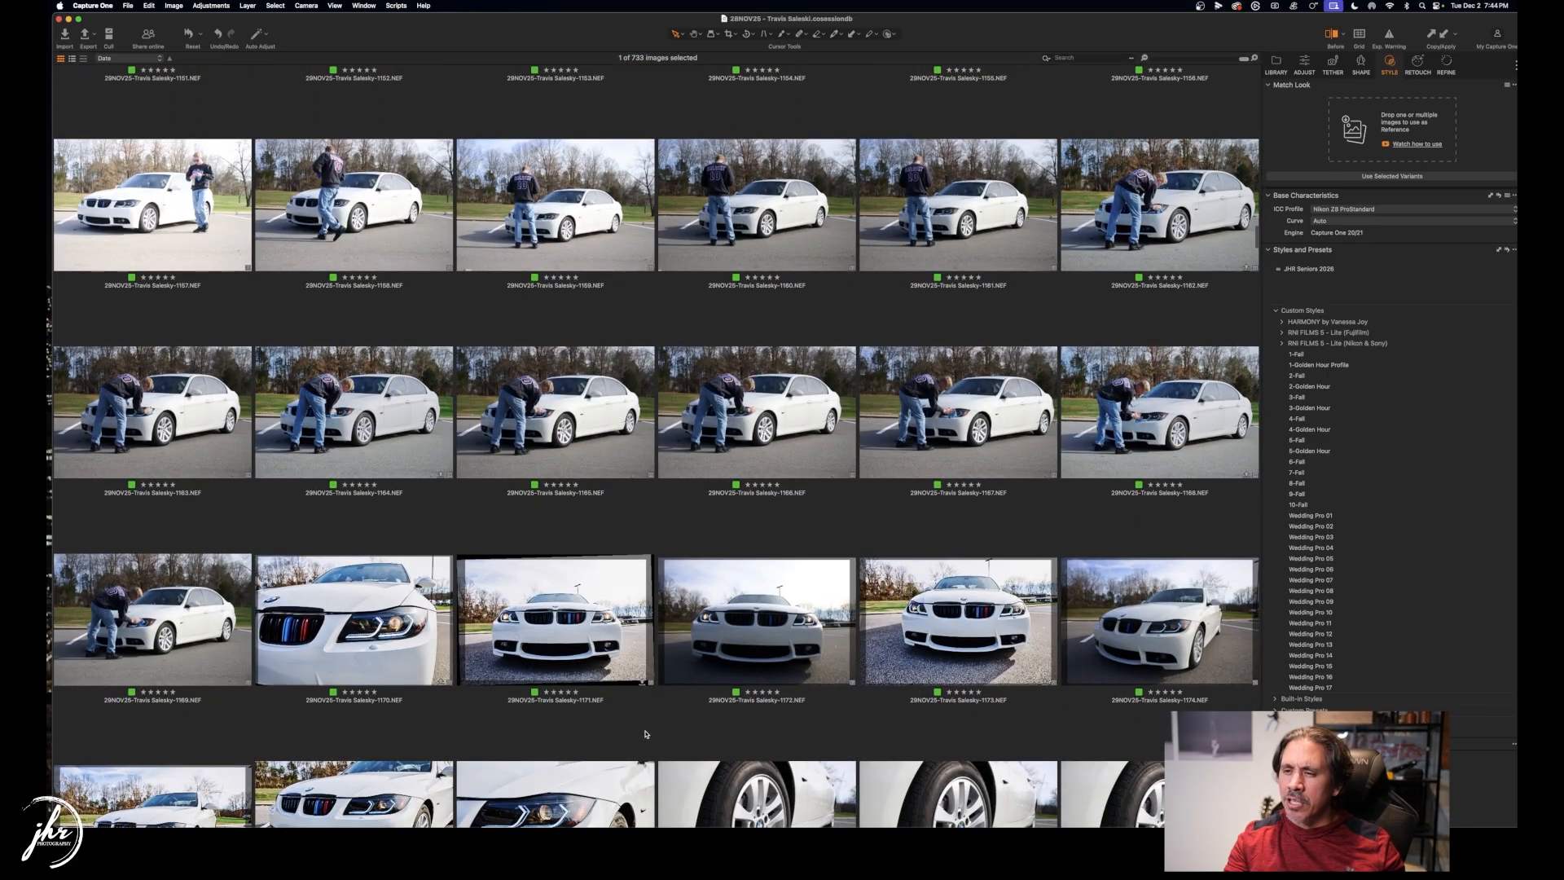
scroll(671, 707, "down", 15)
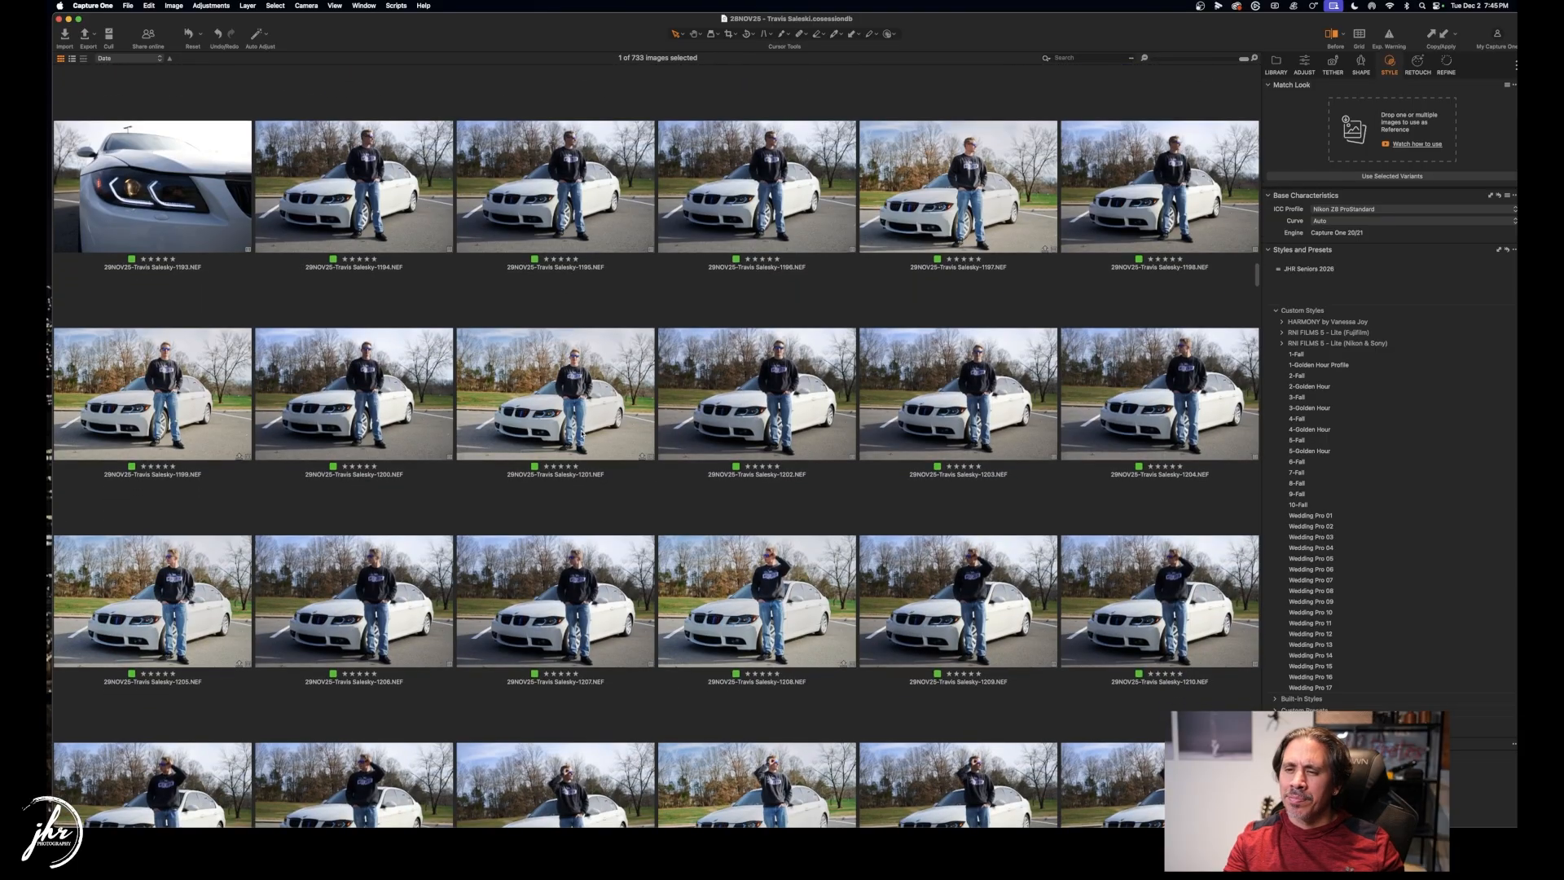
scroll(597, 431, "down", 15)
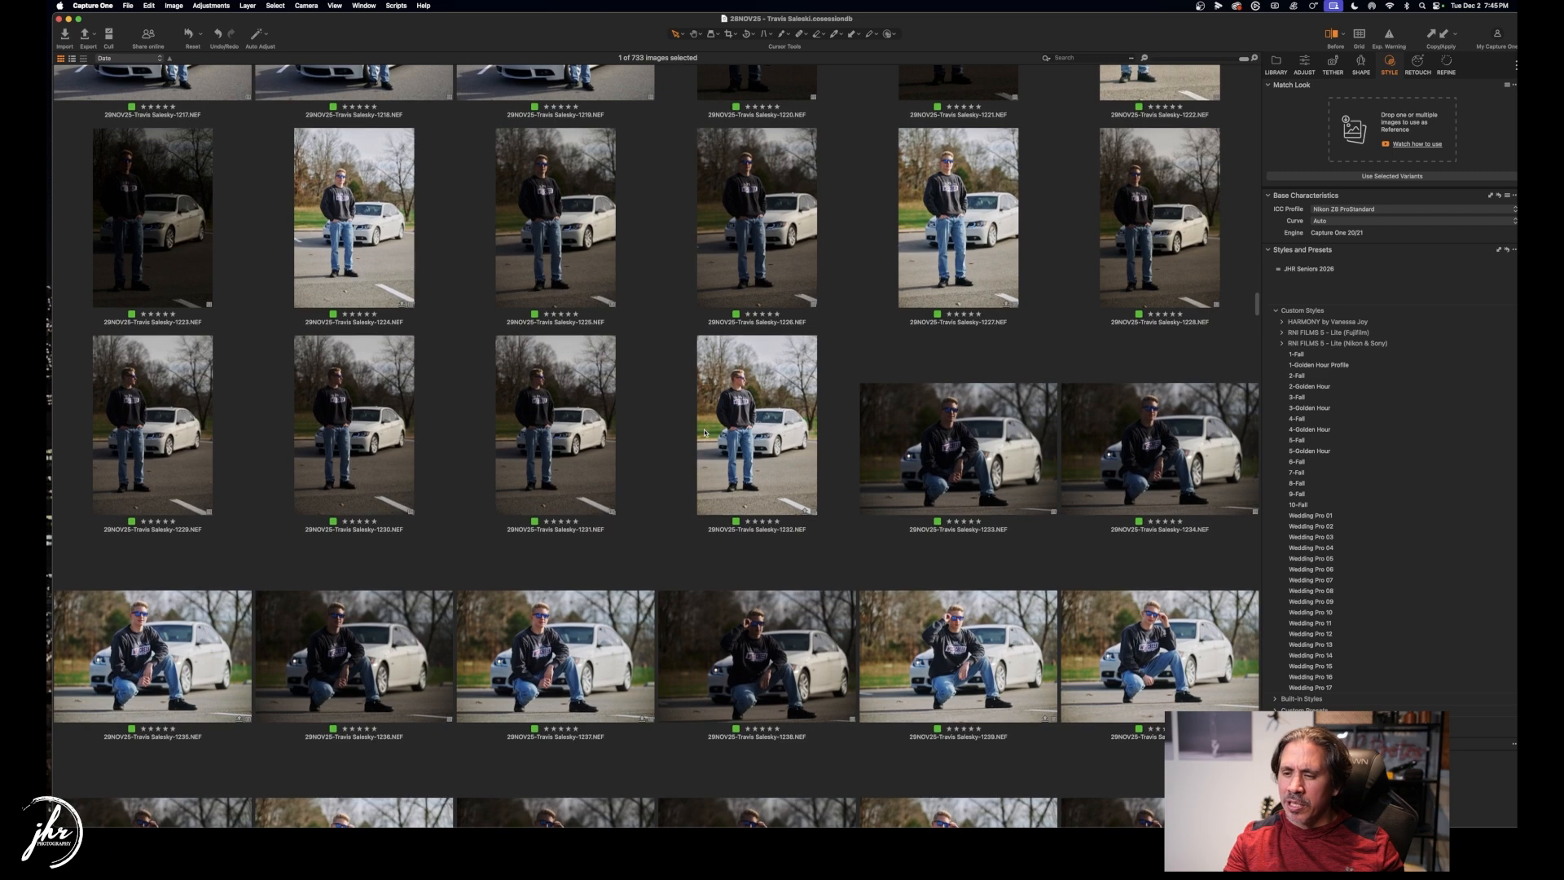
scroll(705, 433, "down", 2)
left_click(622, 567)
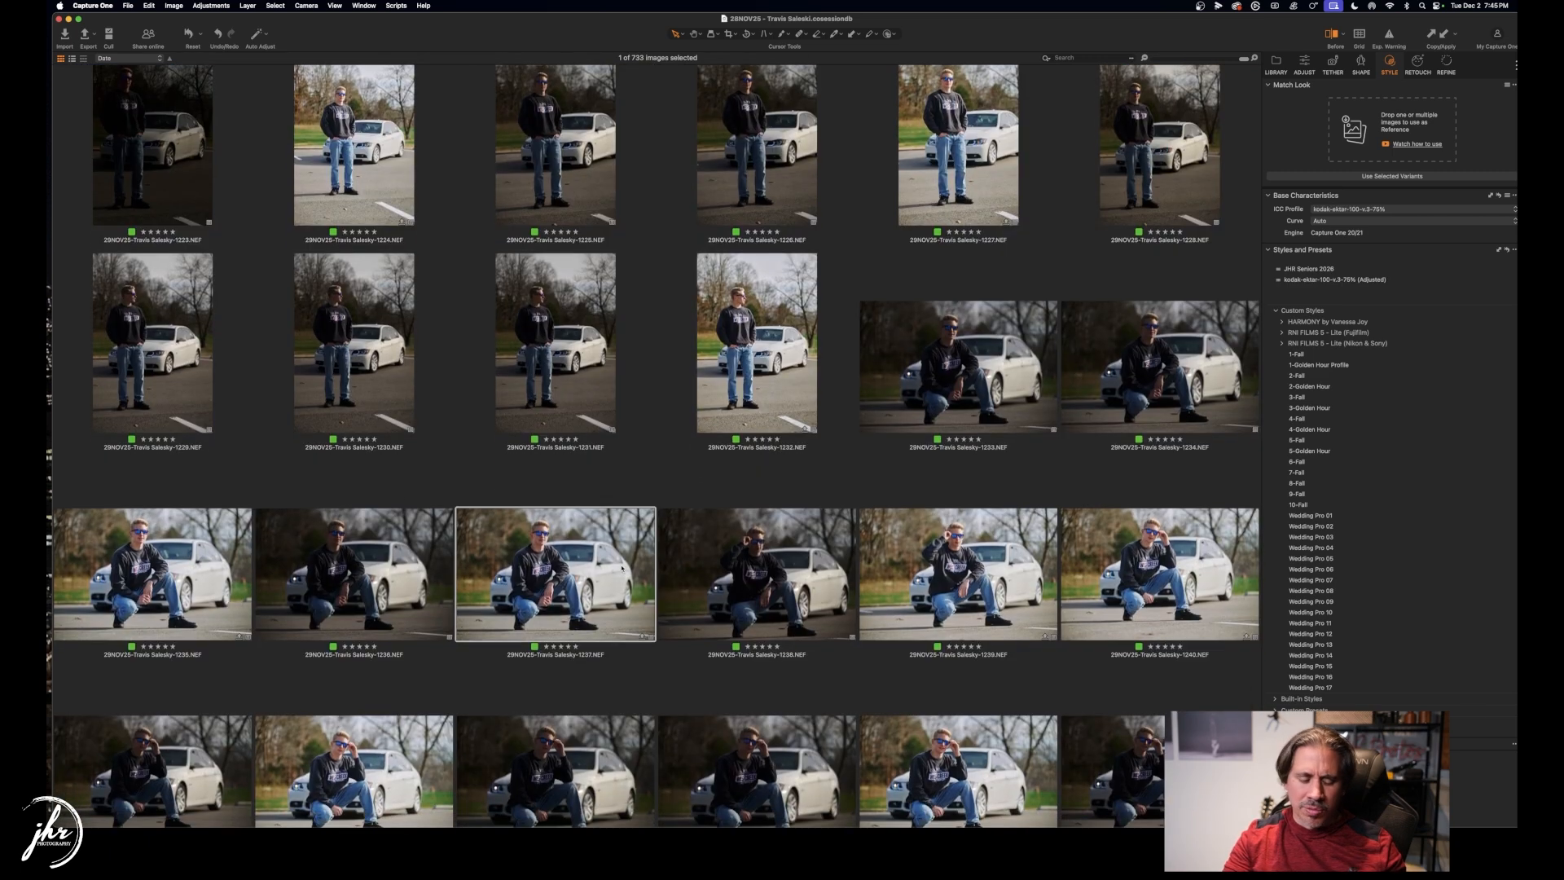
key("ctrl+super+f")
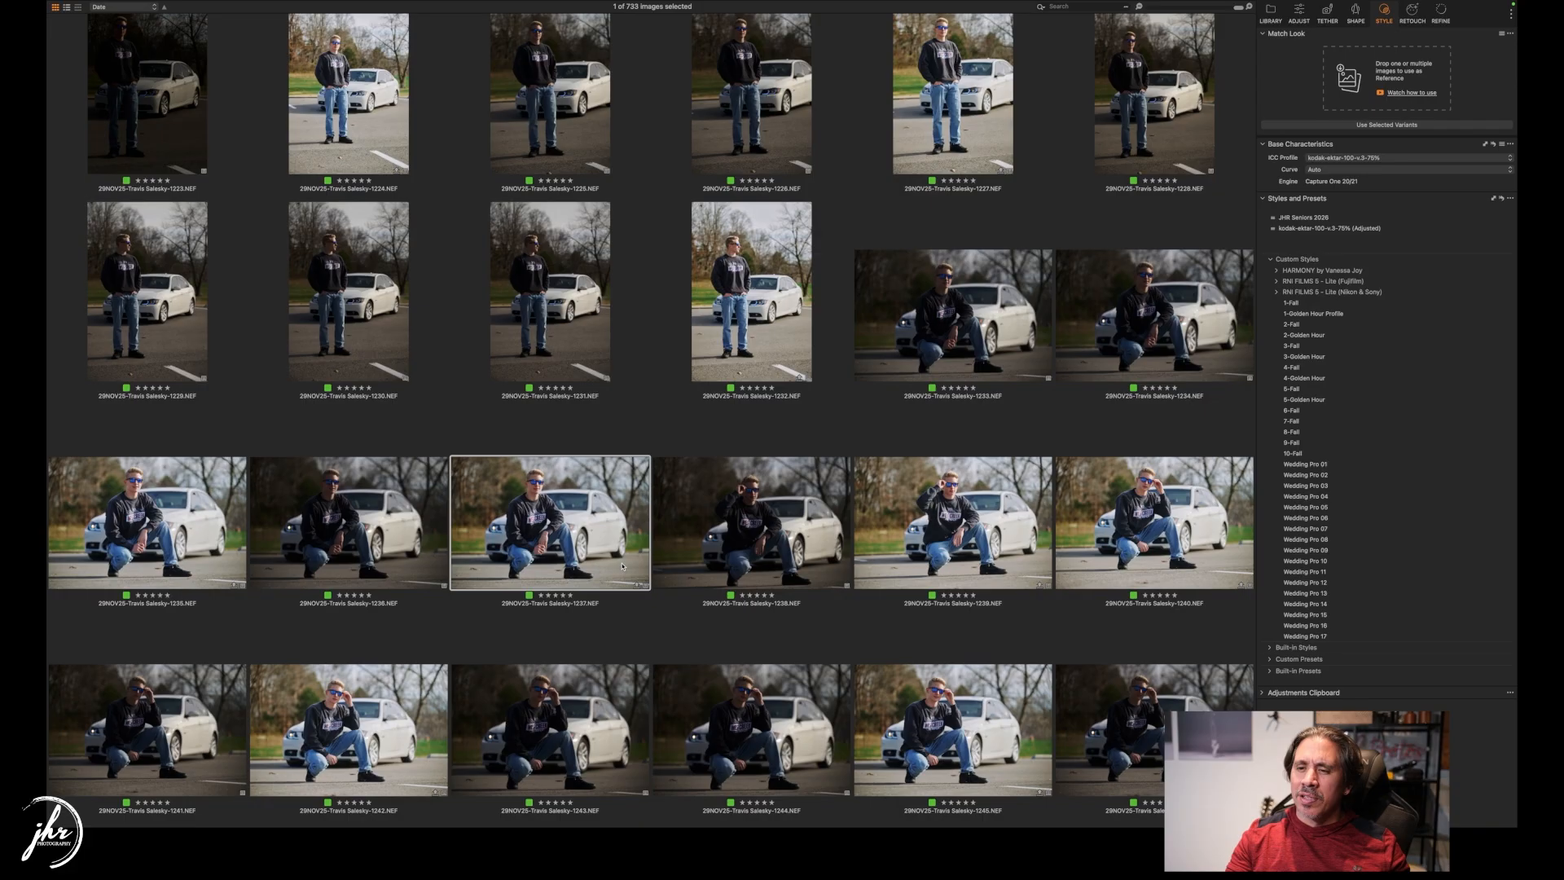
key("ctrl+super+f")
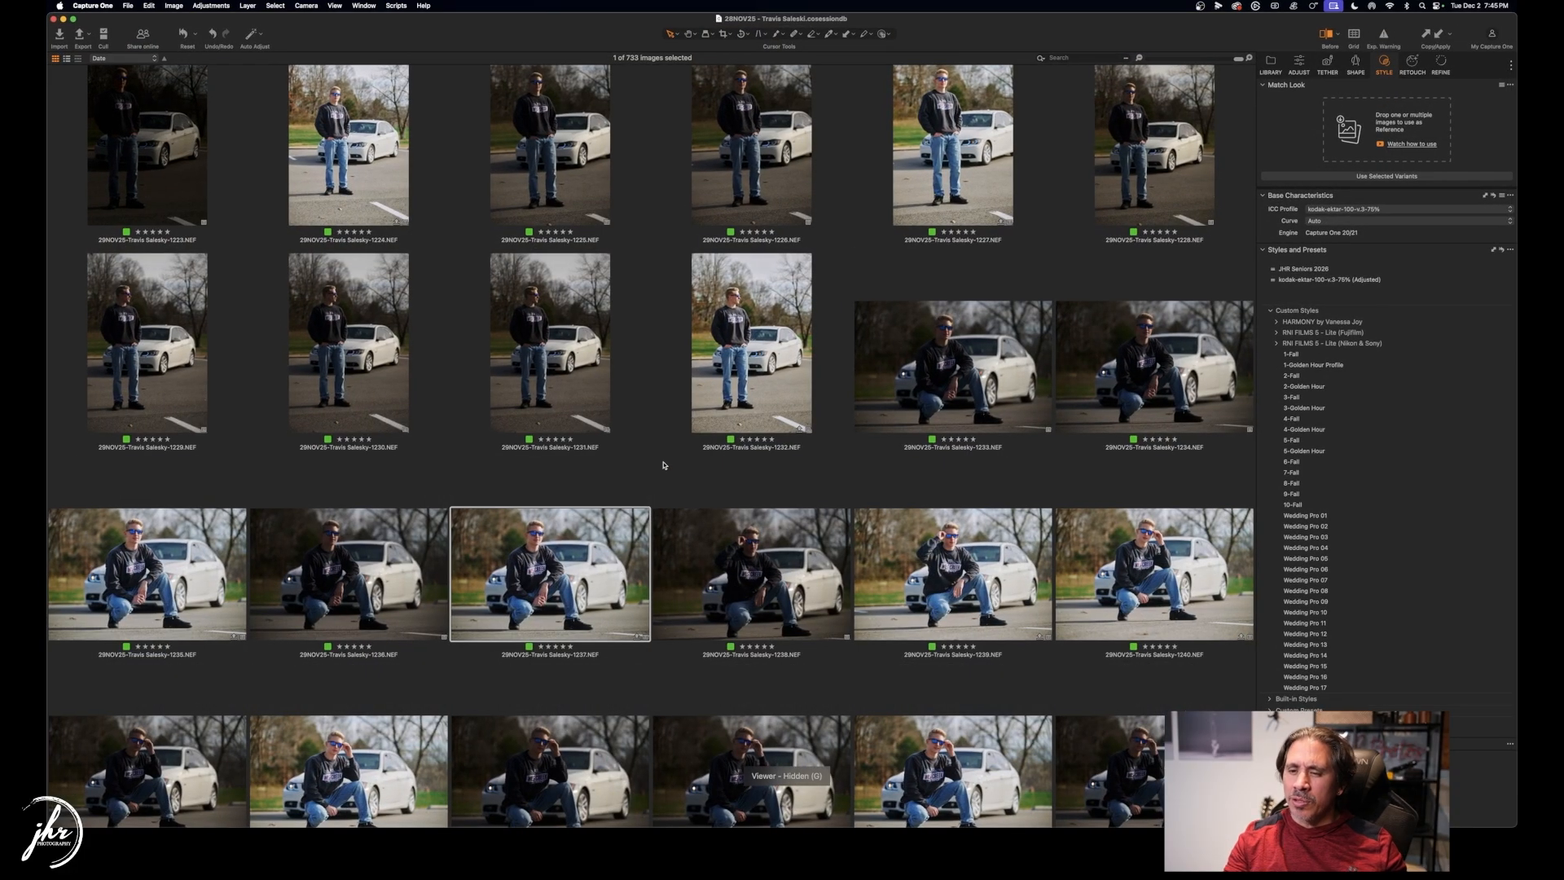
key("g")
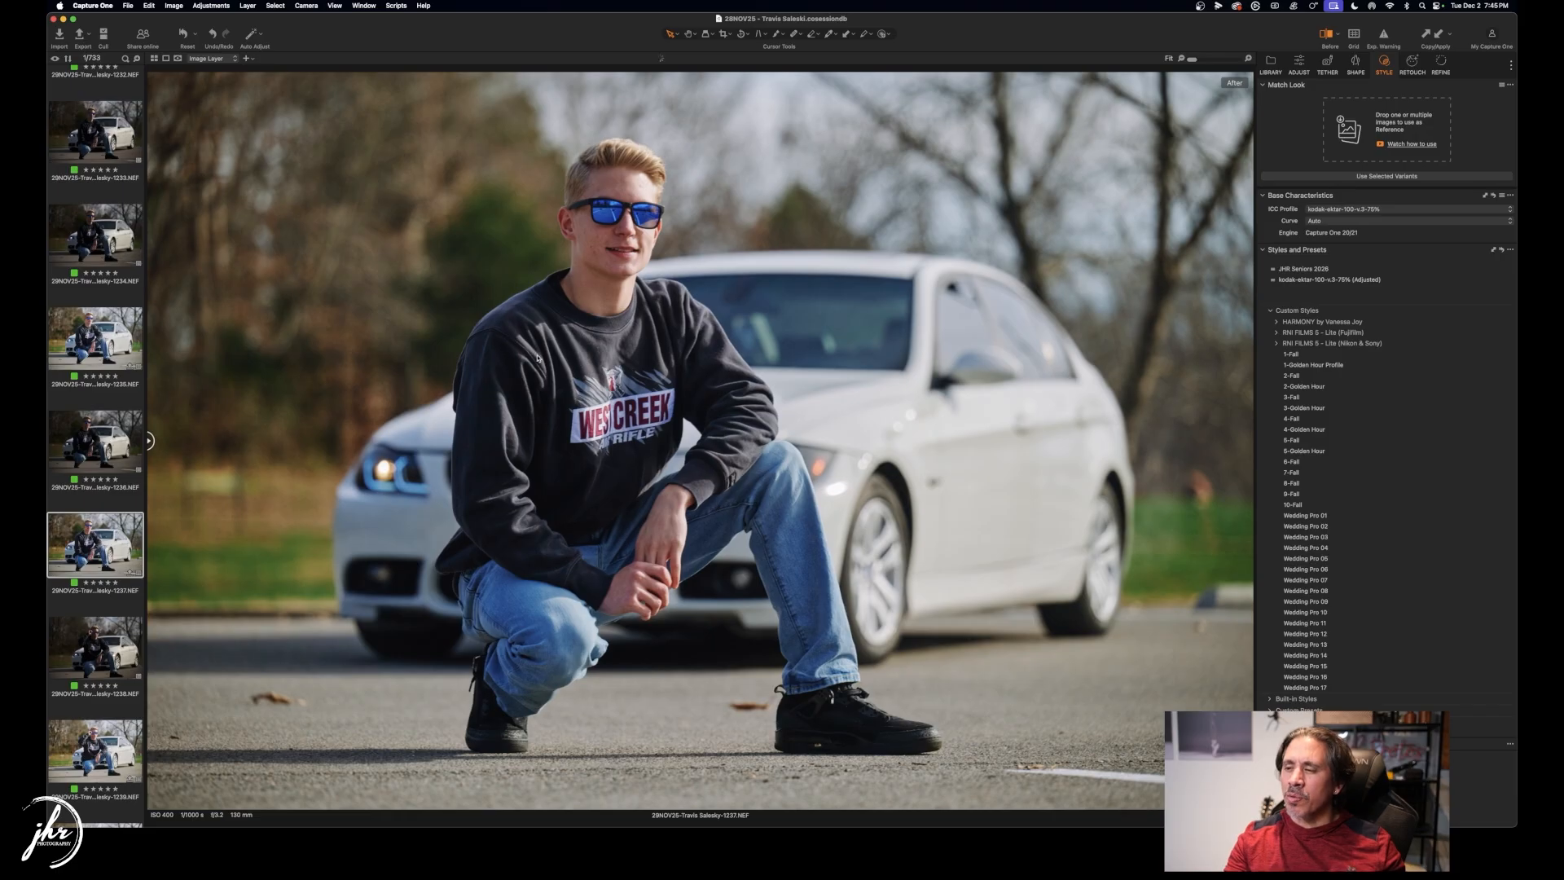
Pick the TIFF - A3 Print (300 dpi) export recipe, keeping the Headshot TIF destination.
left_click(83, 38)
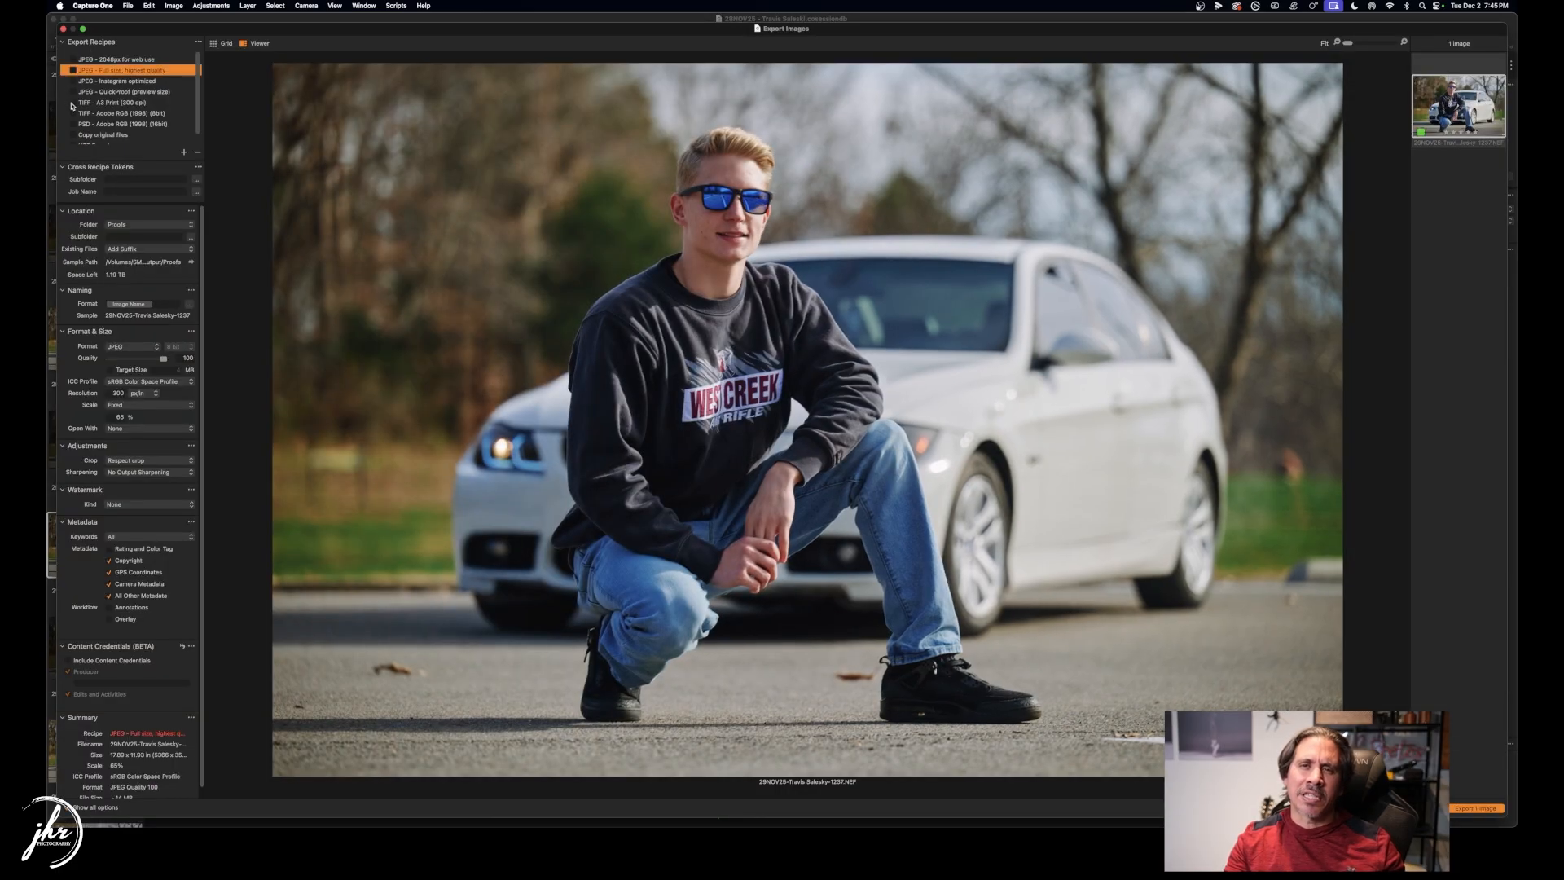
left_click(138, 104)
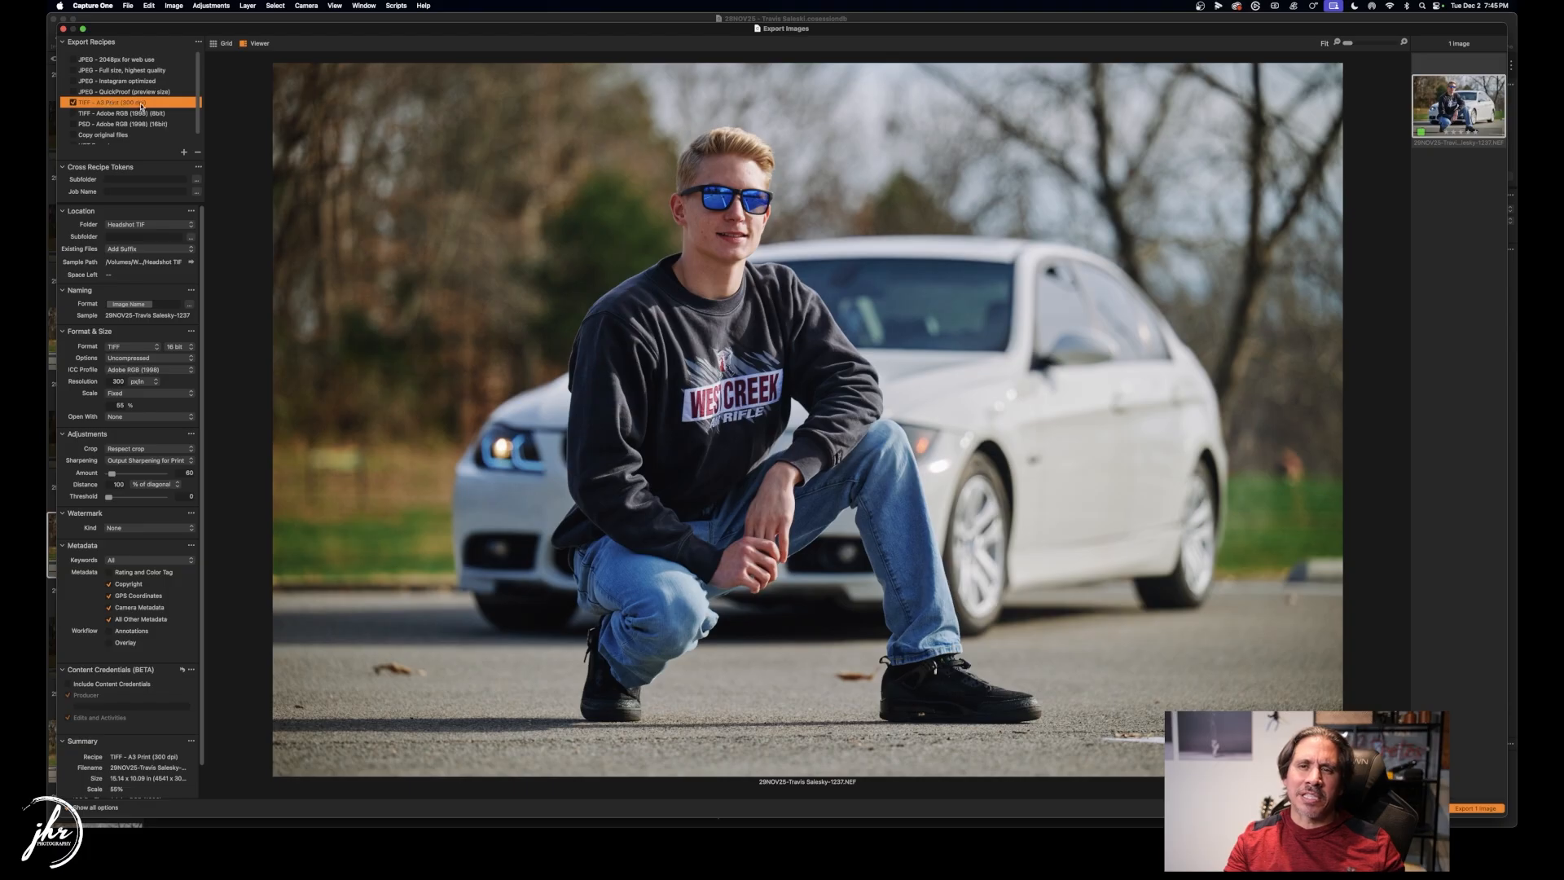
left_click(153, 223)
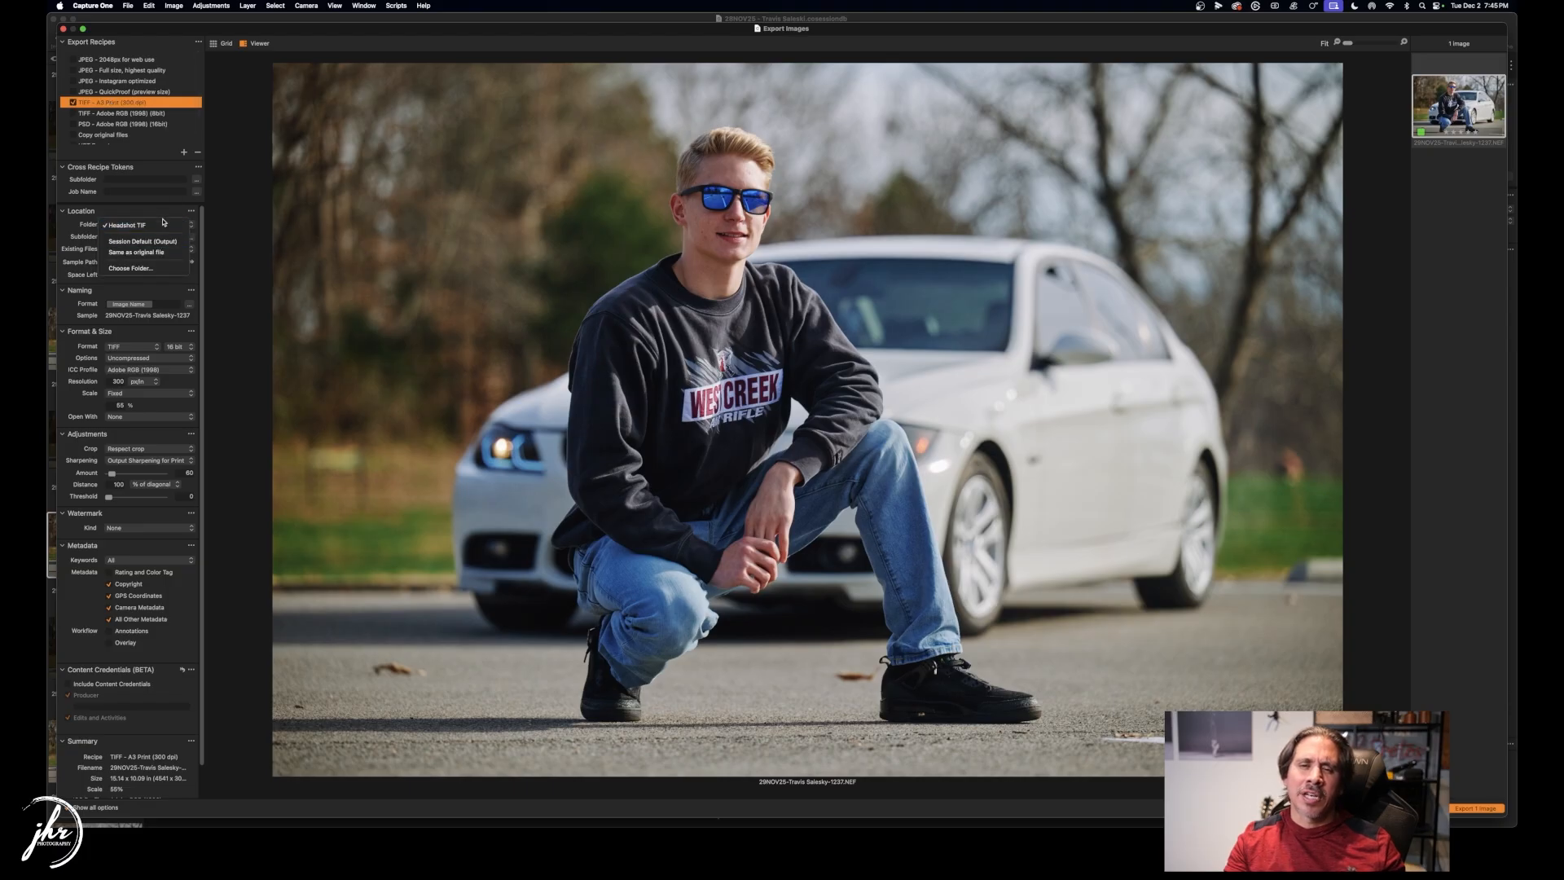
left_click(184, 107)
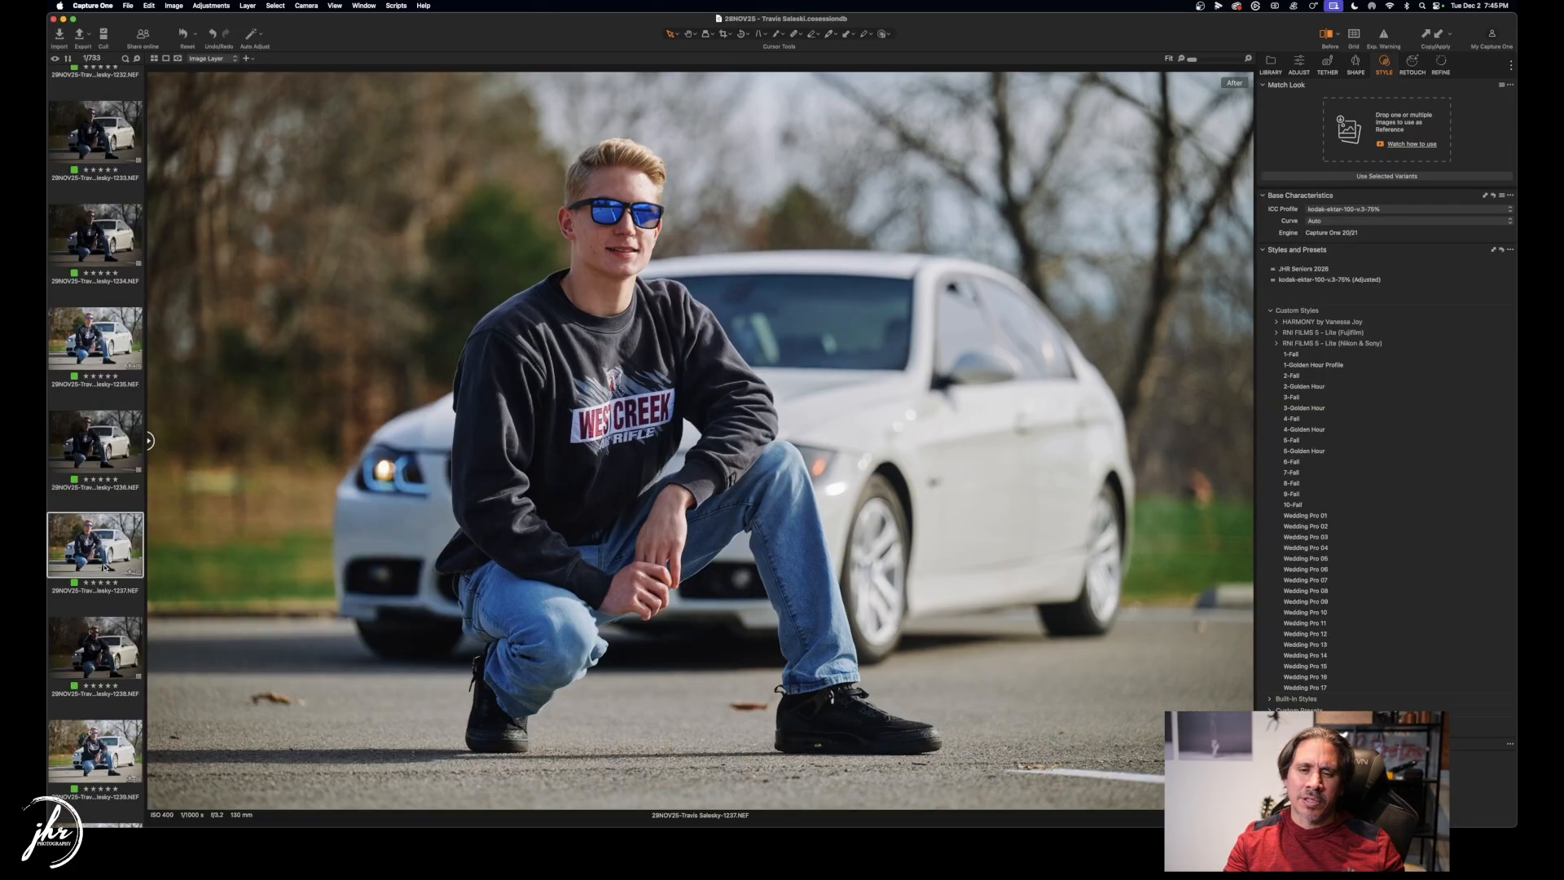
Reapply the TIFF - A3 Print (300 dpi) recipe and start choosing a custom destination folder.
left_click(80, 37)
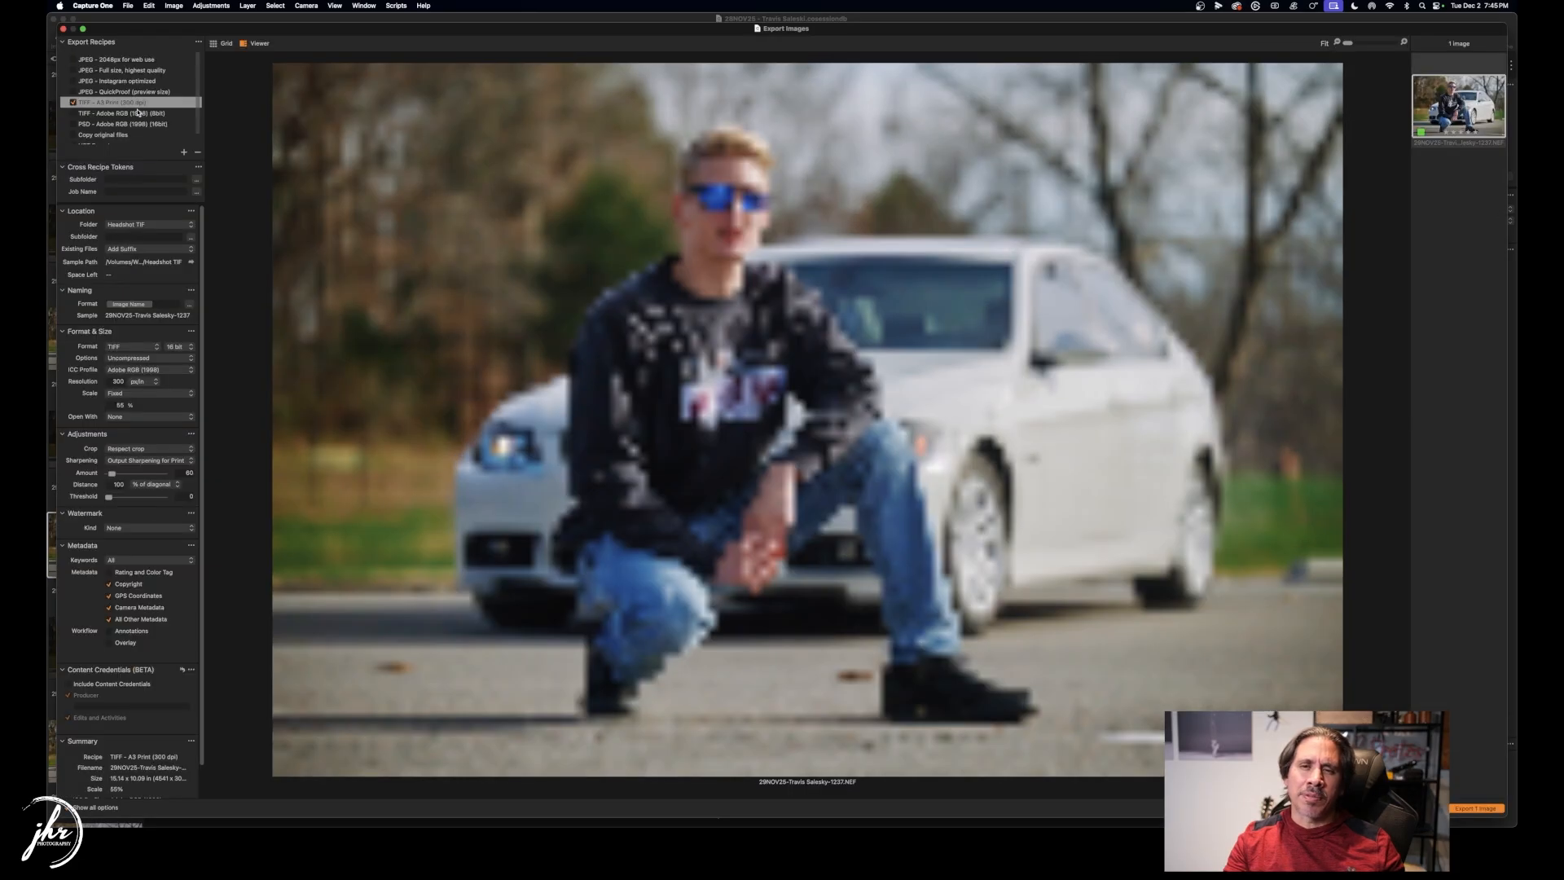
left_click(96, 105)
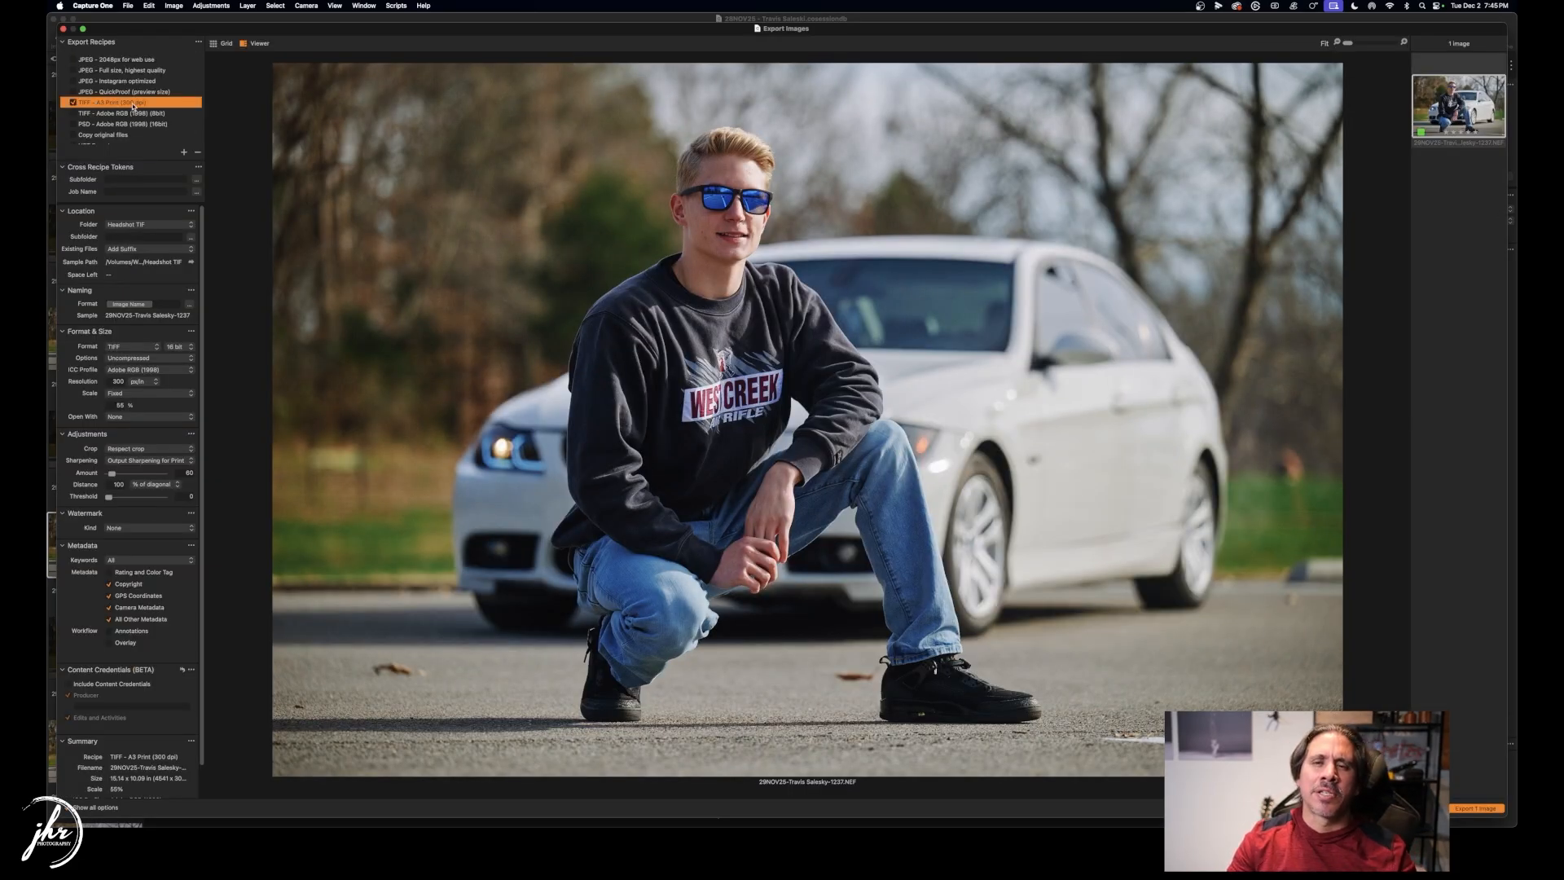
left_click(151, 227)
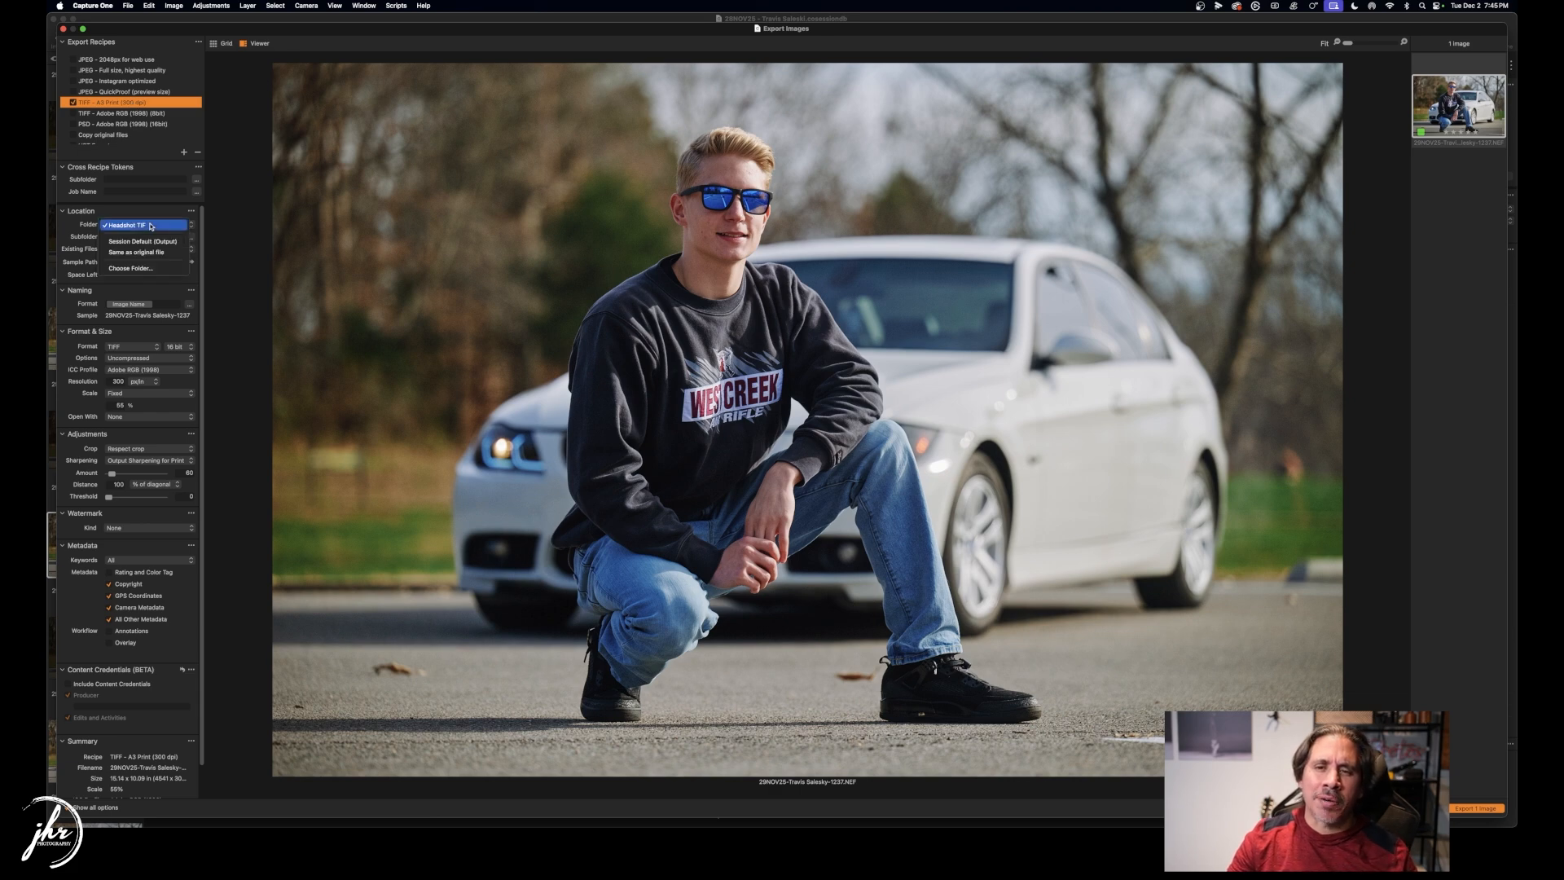
left_click(142, 268)
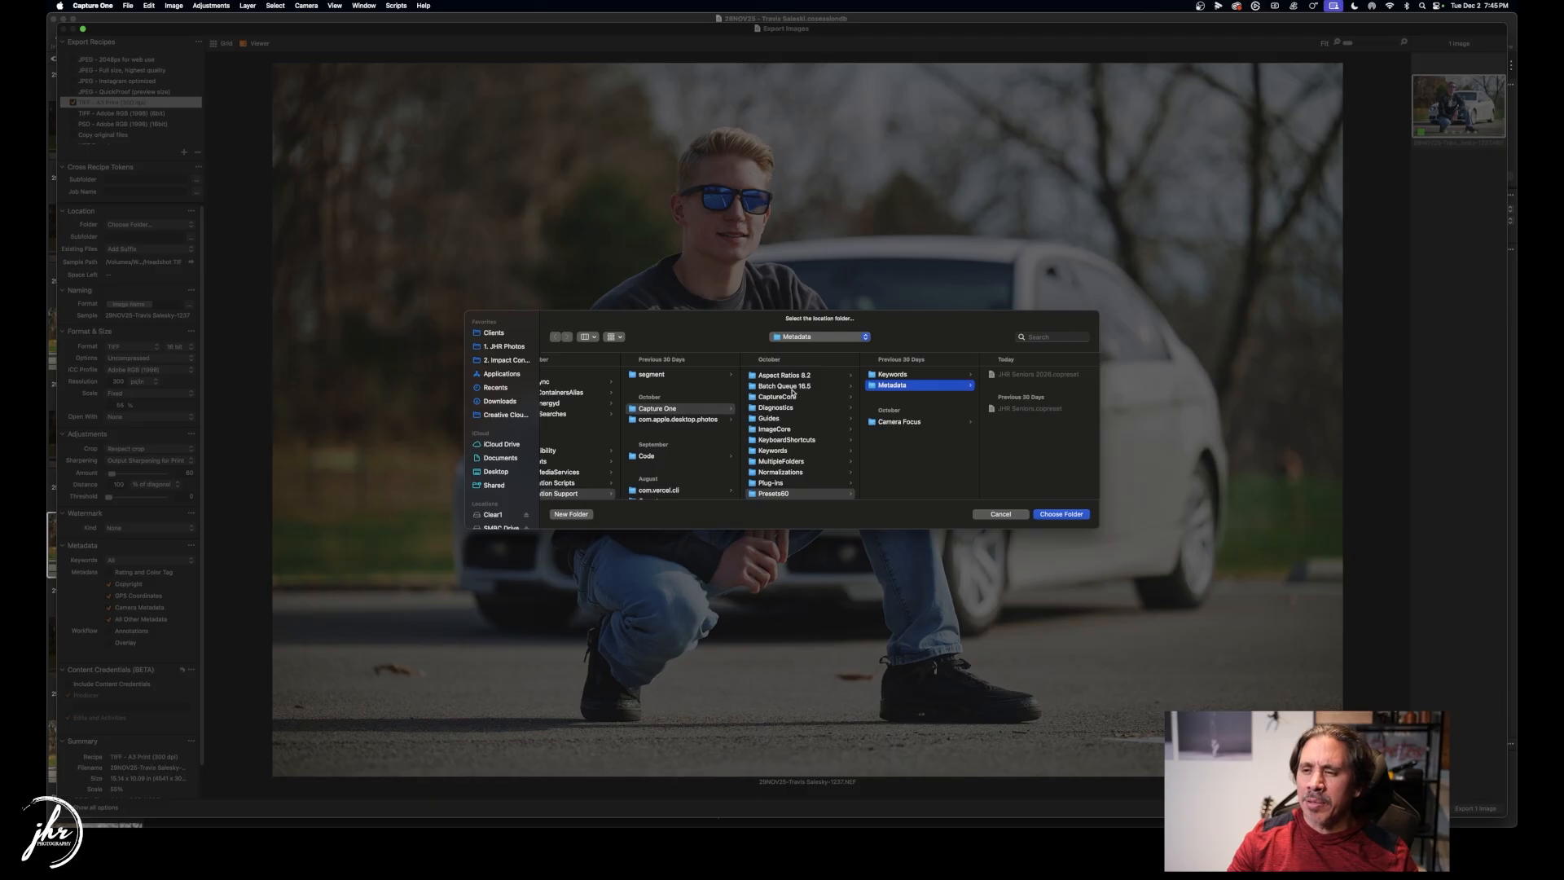
Navigate the folder dialog to the shoot's Output folder on SMBC Drive.
left_click(818, 336)
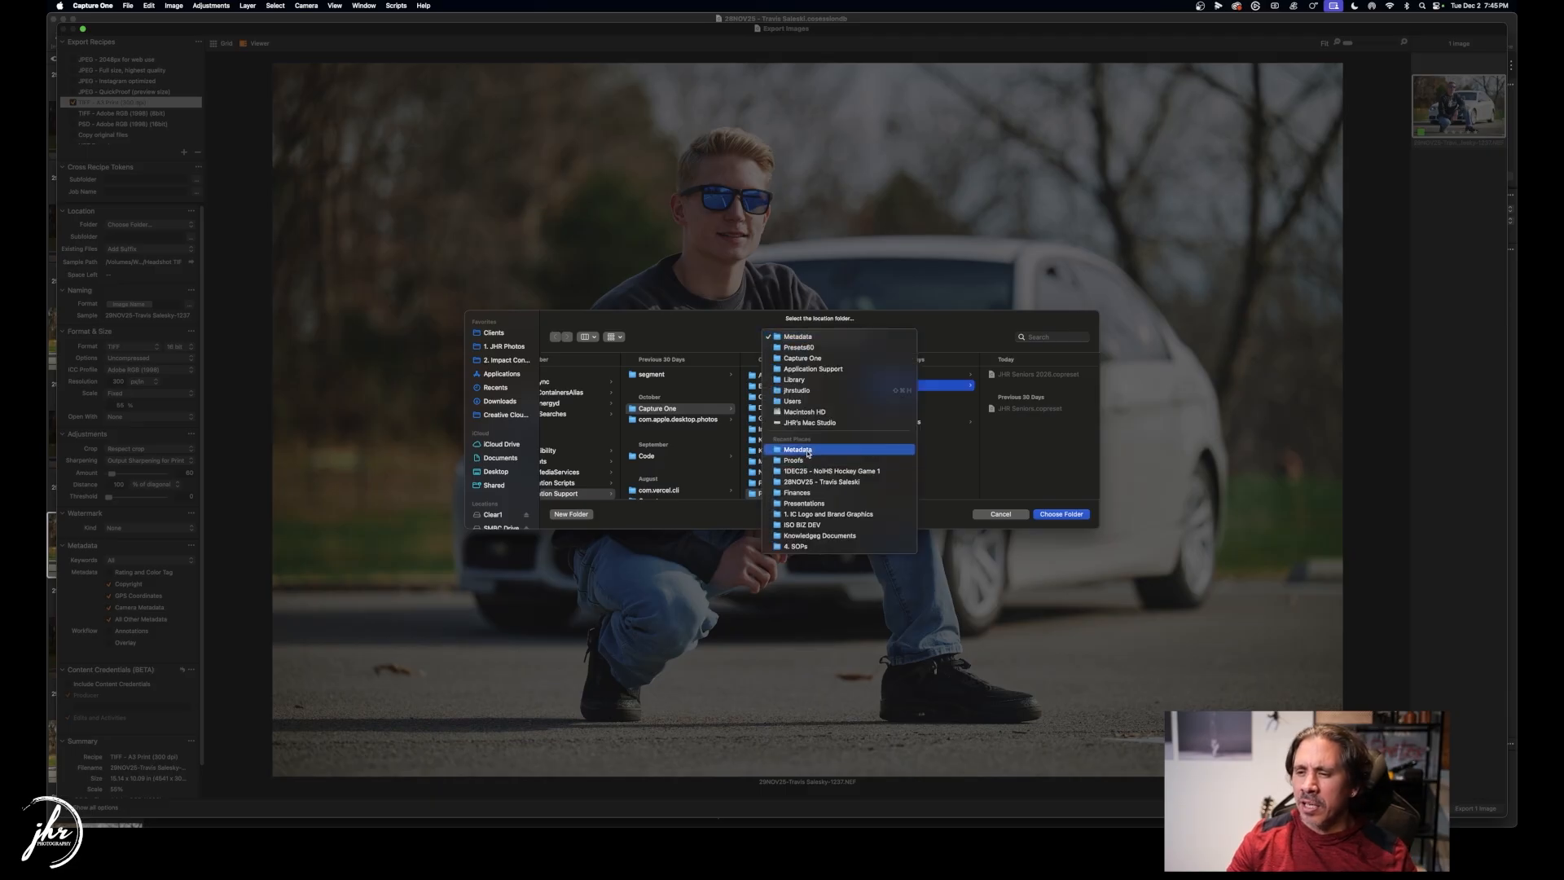
left_click(497, 517)
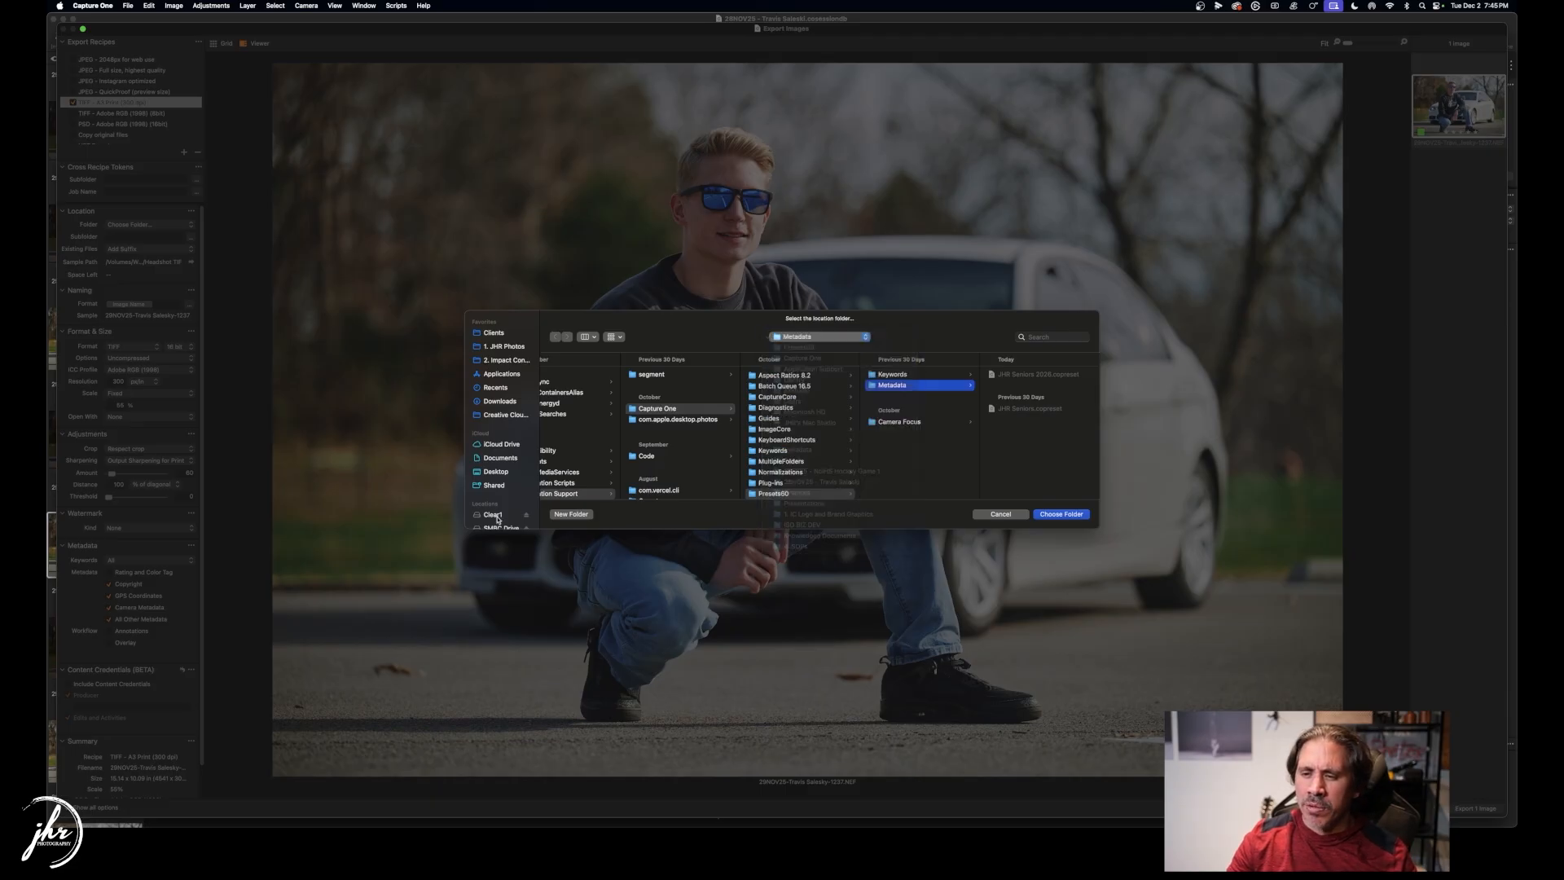
left_click(497, 516)
scroll(598, 463, "down", 1)
scroll(518, 492, "down", 2)
left_click(505, 483)
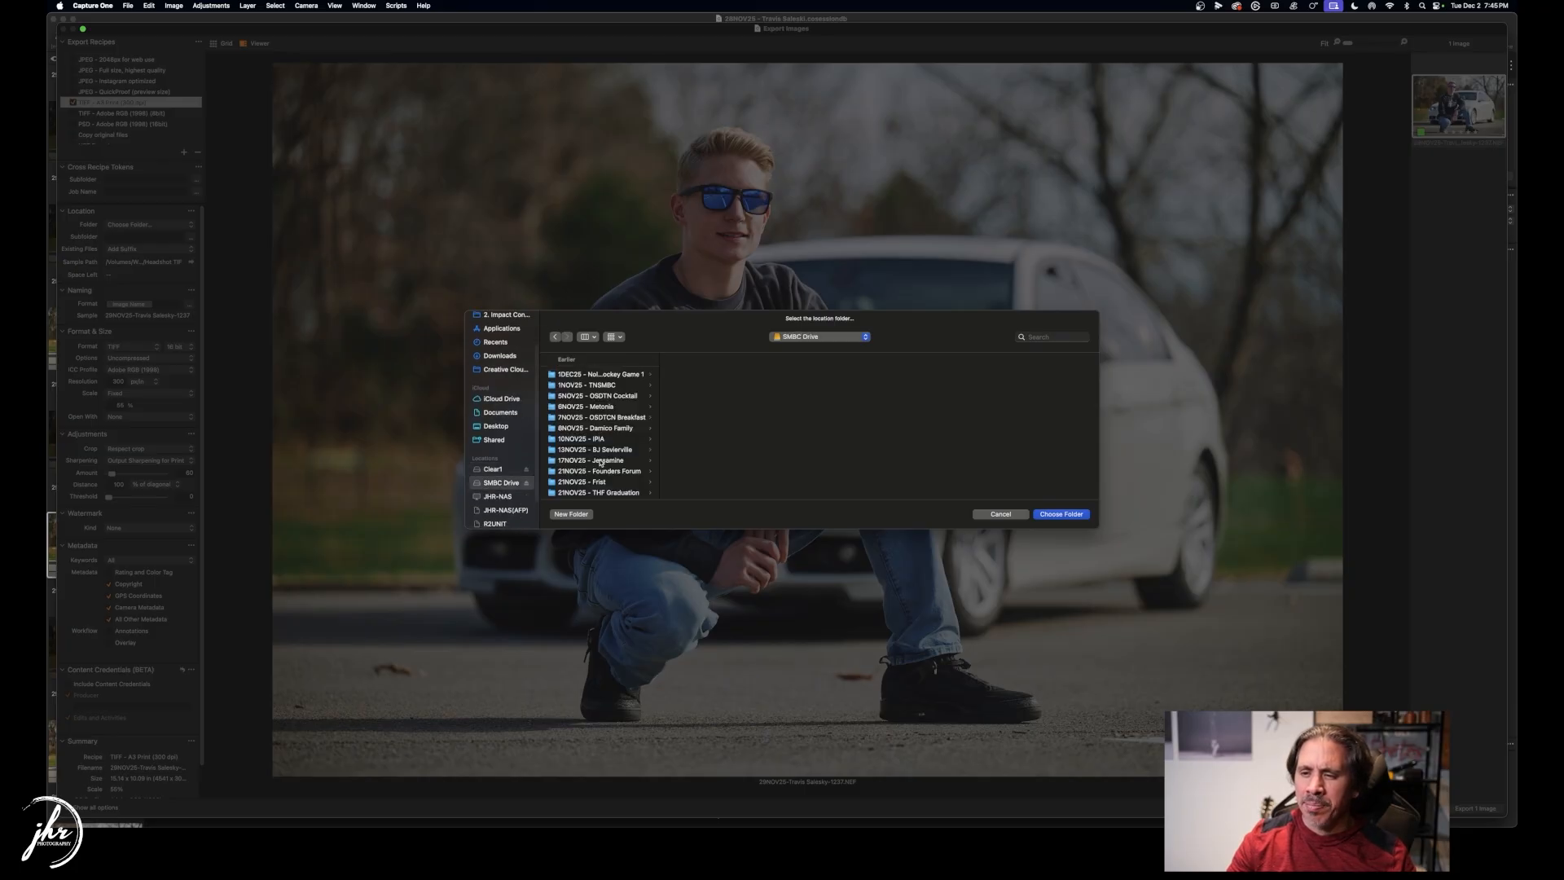
scroll(602, 461, "down", 4)
left_click(623, 425)
left_click(709, 396)
Create a new TIF folder inside Output and choose it as the export destination.
left_click(570, 514)
type("TIF")
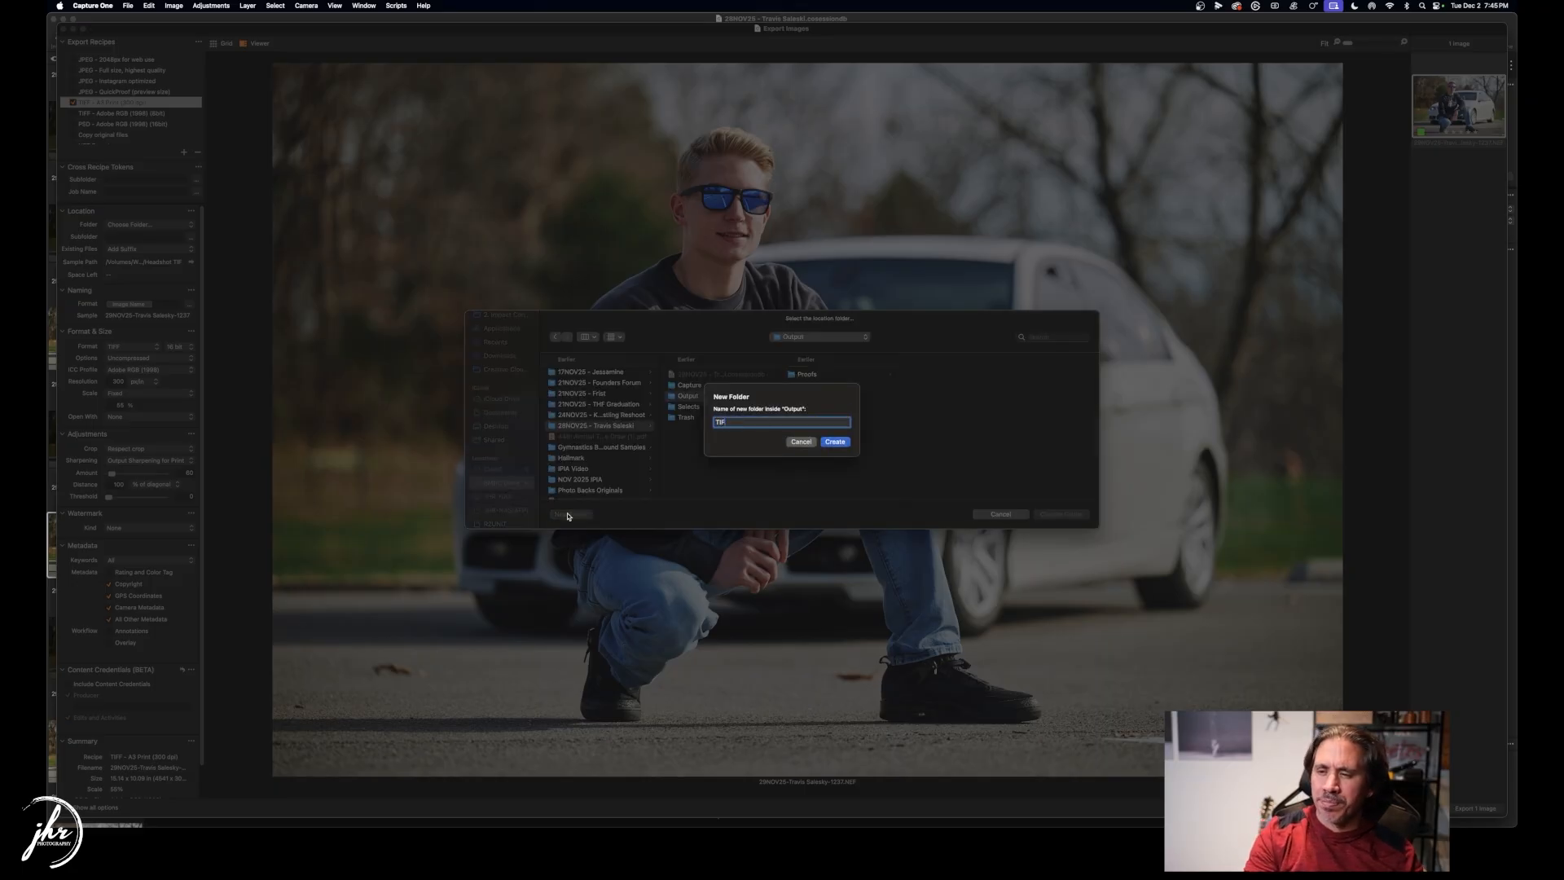
key("Return")
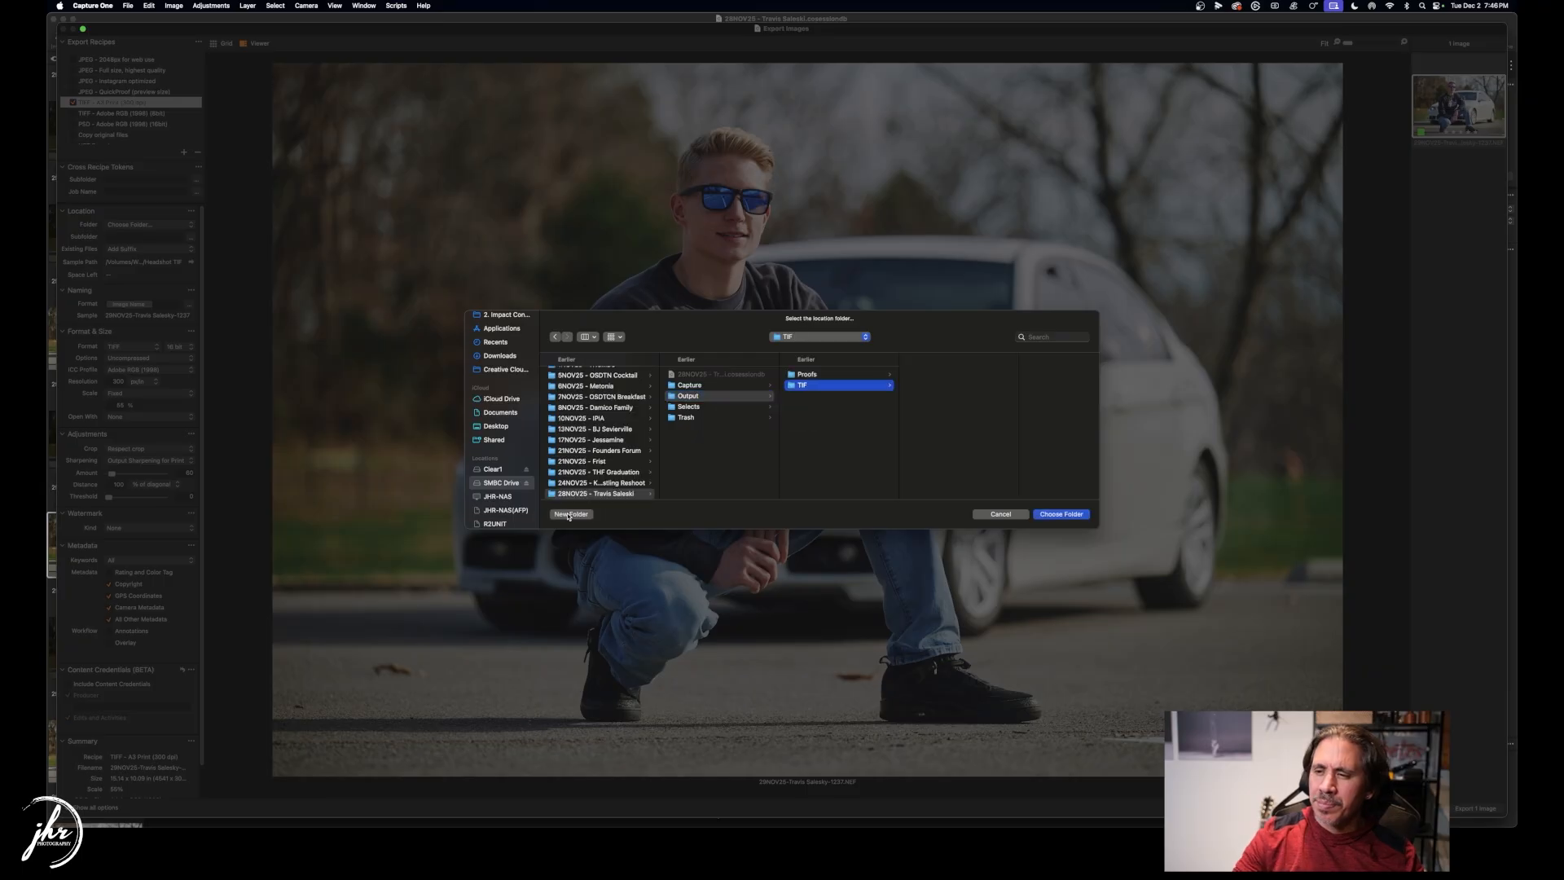
left_click(807, 375)
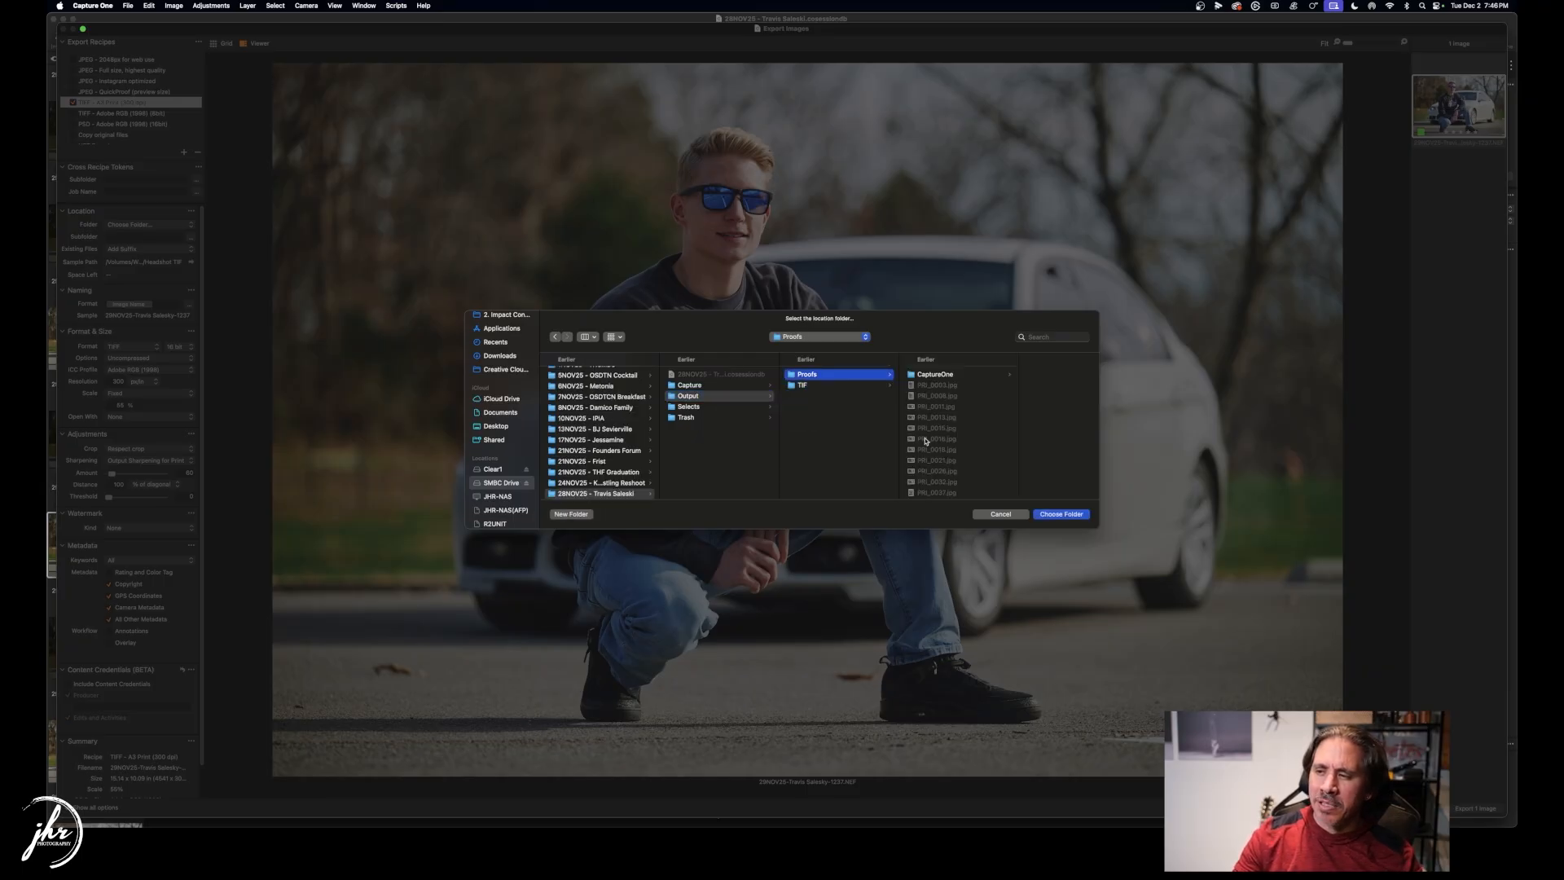
left_click(814, 386)
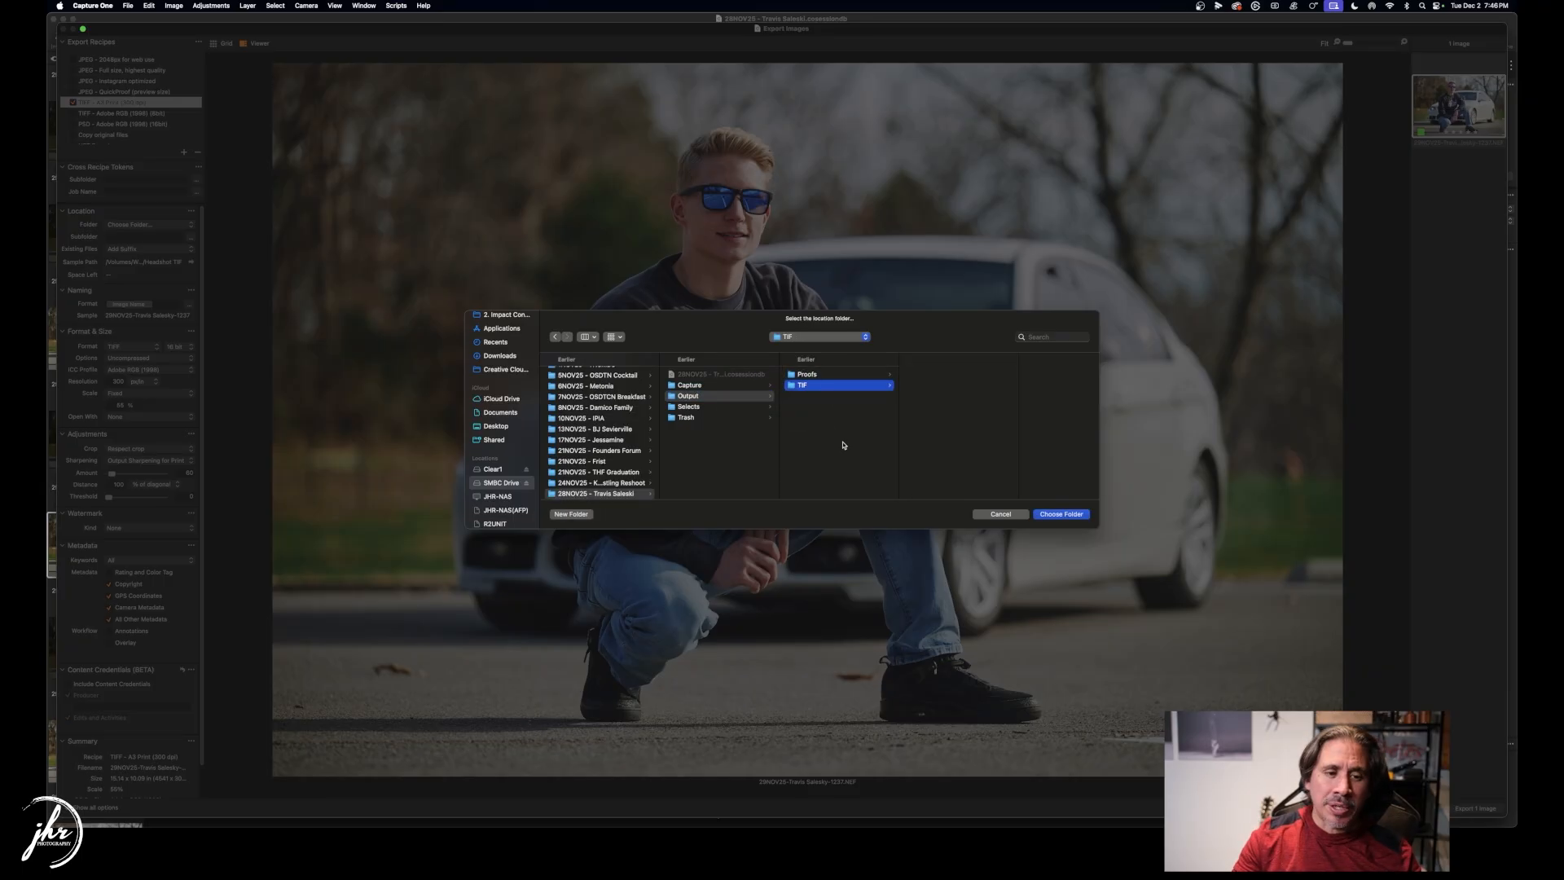
left_click(1061, 514)
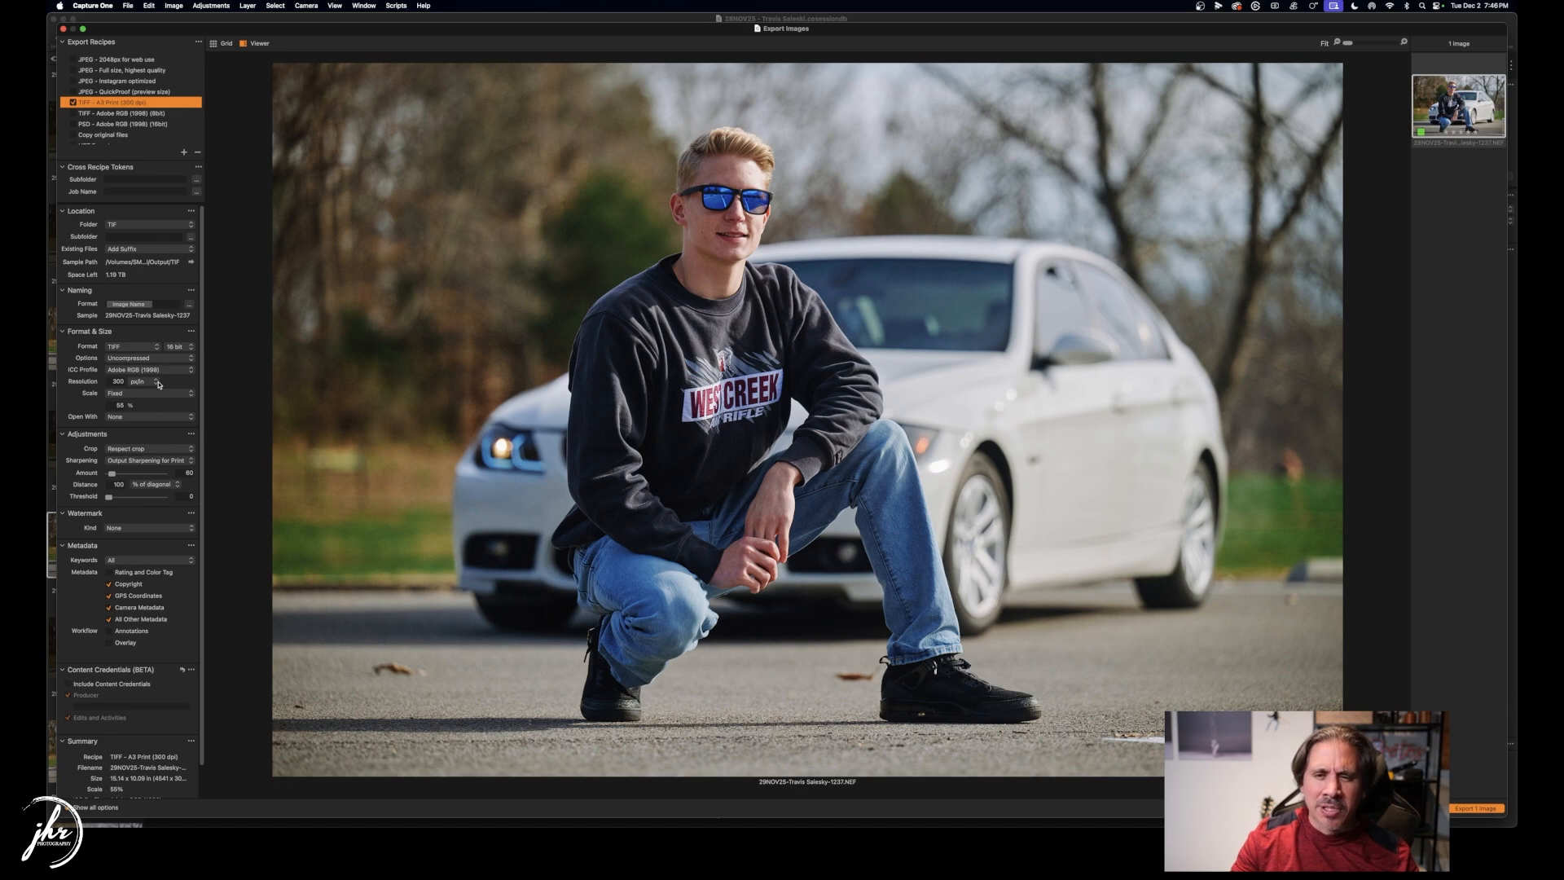
Confirm the 55% Scale setting and export frame 1237 as one TIFF image.
scroll(131, 403, "down", 2)
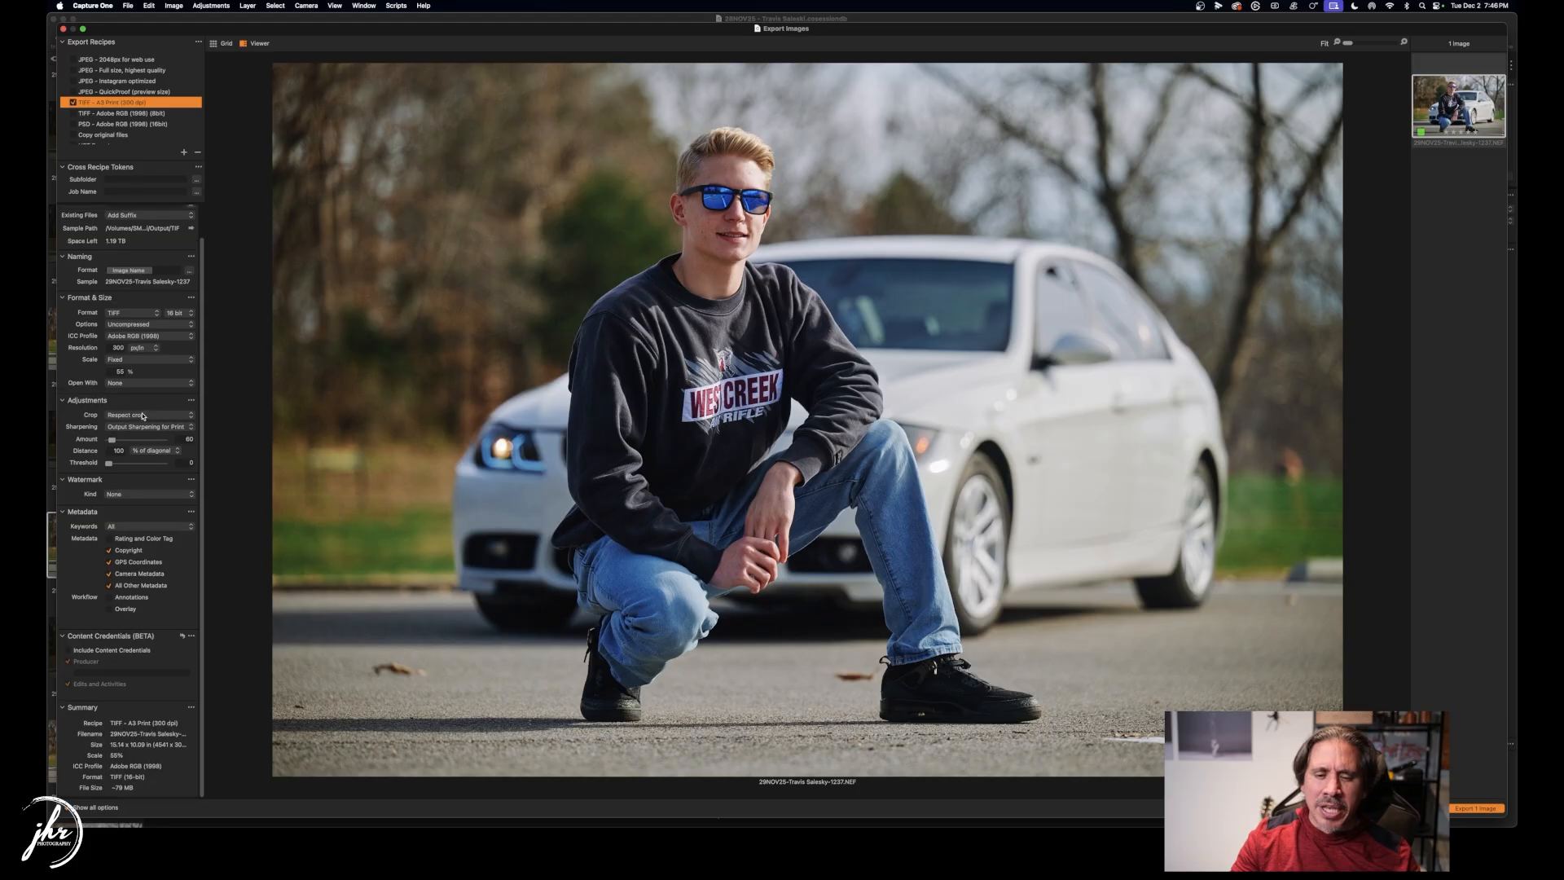
double_click(118, 370)
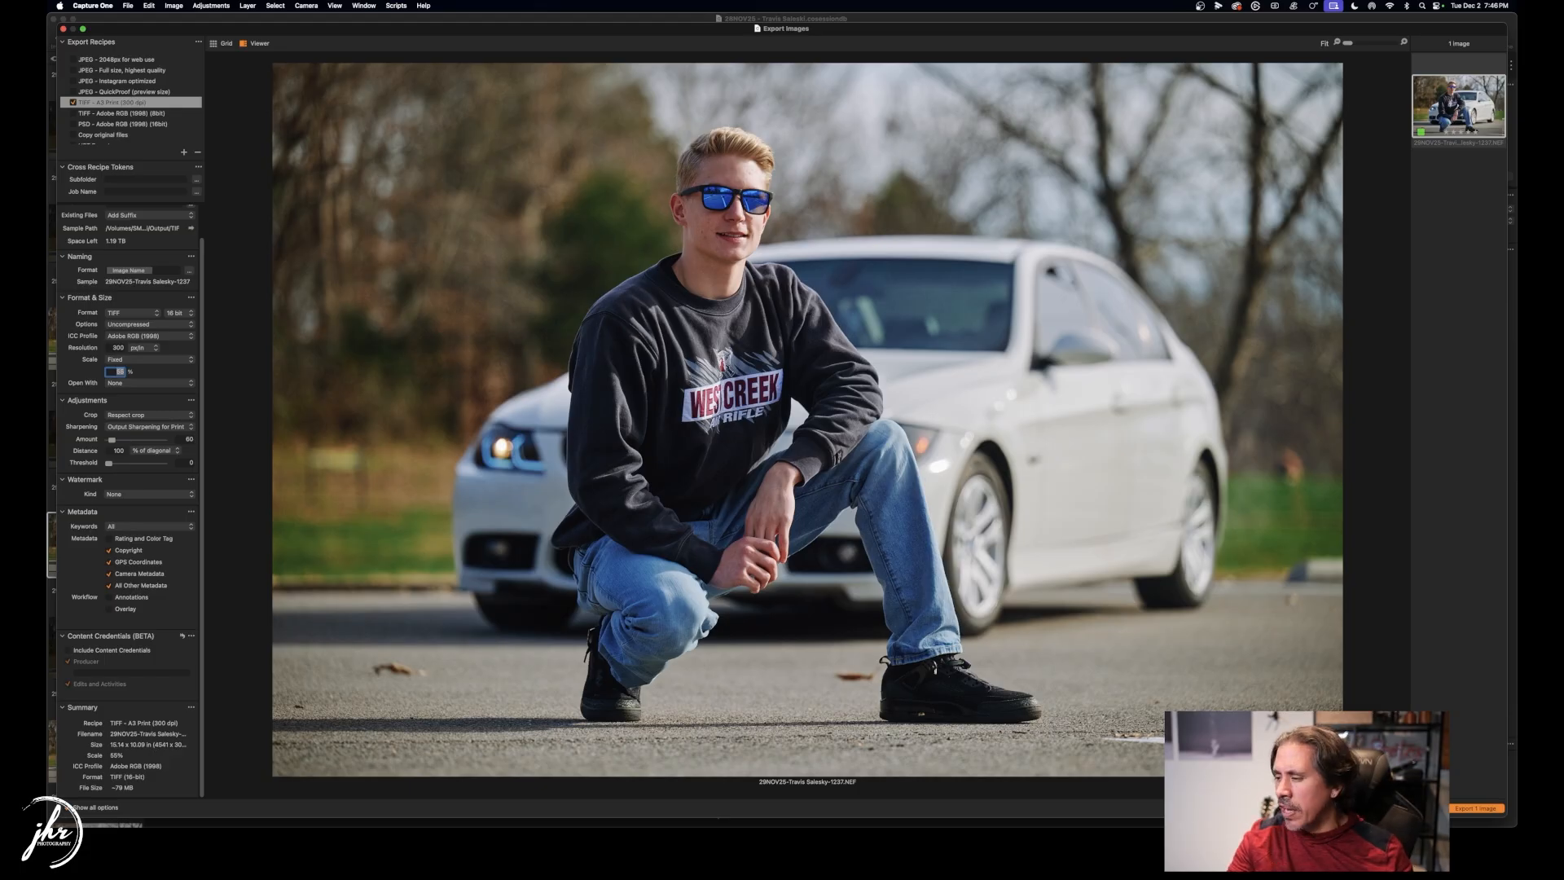
left_click(1497, 808)
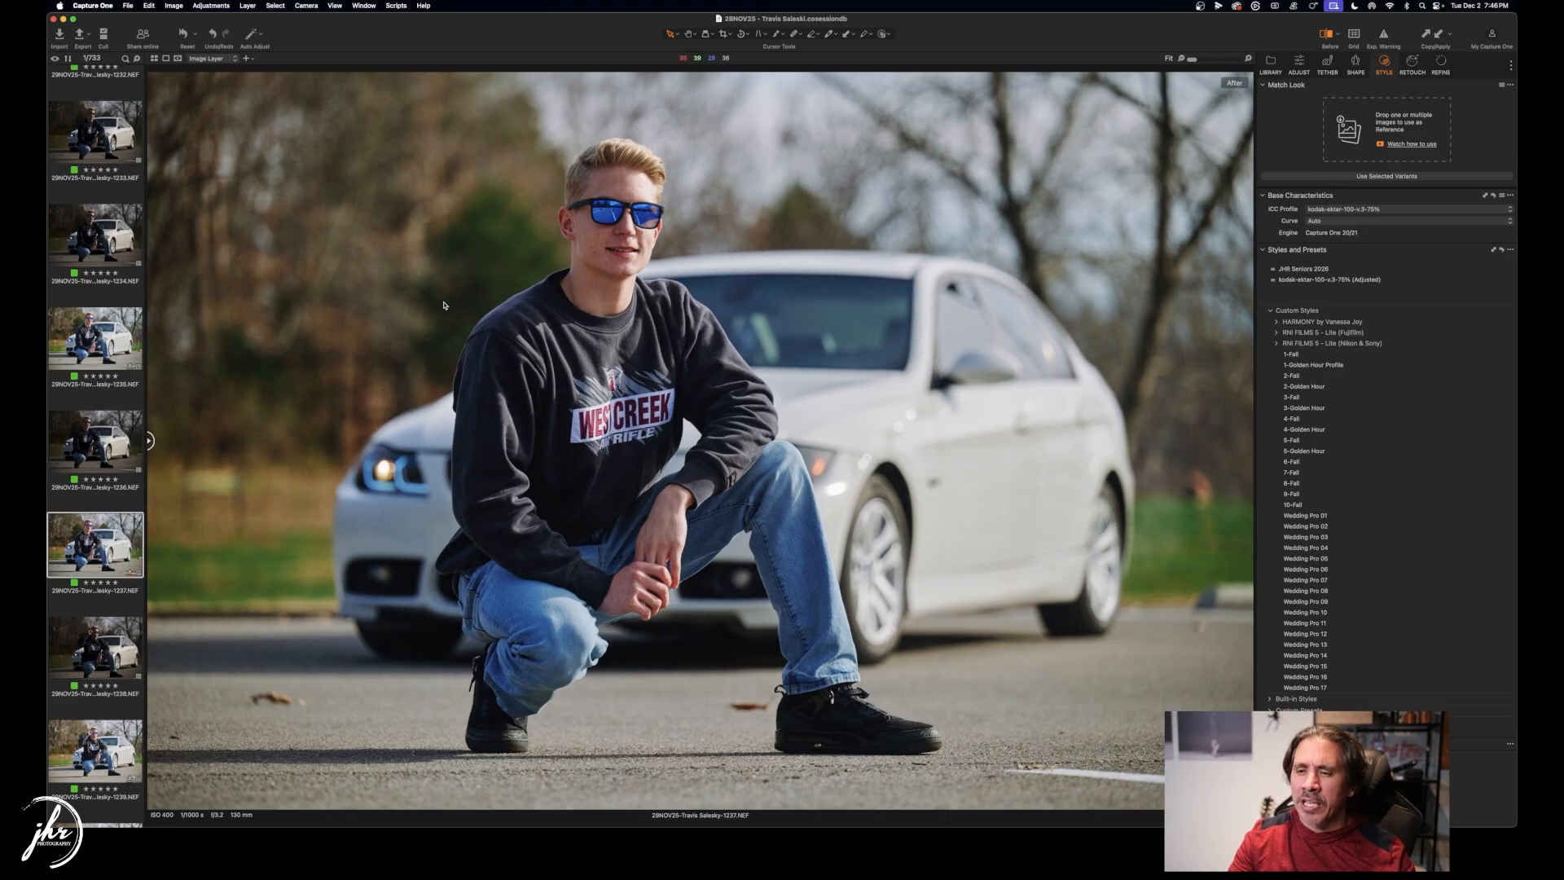
Select portrait 1488 from the grid, view it large, then step back toward 1486.
key("g")
scroll(787, 392, "down", 20)
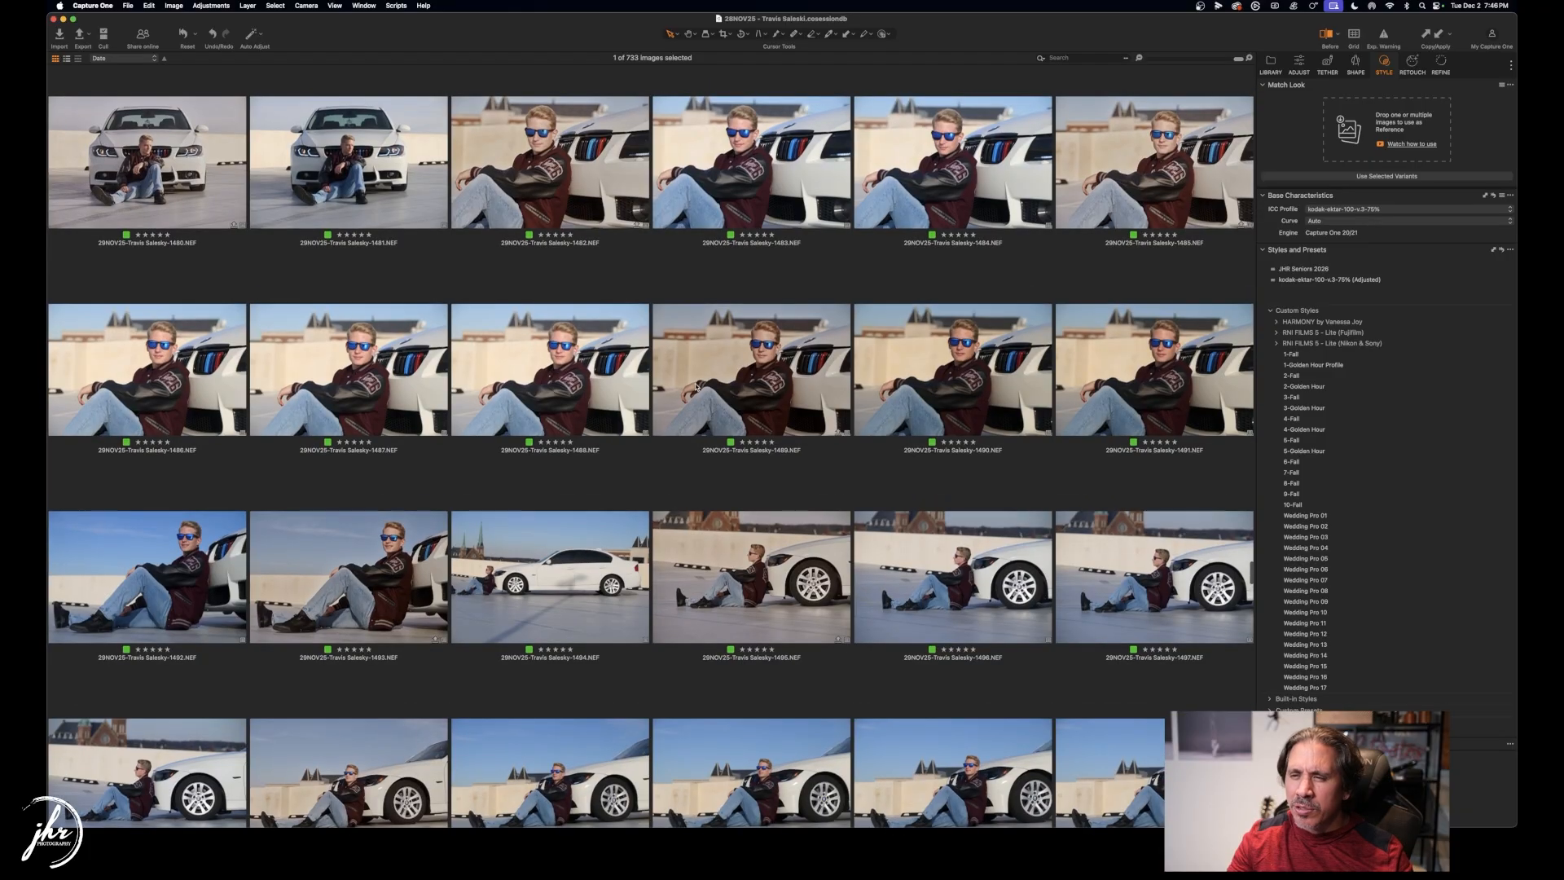
scroll(621, 393, "up", 3)
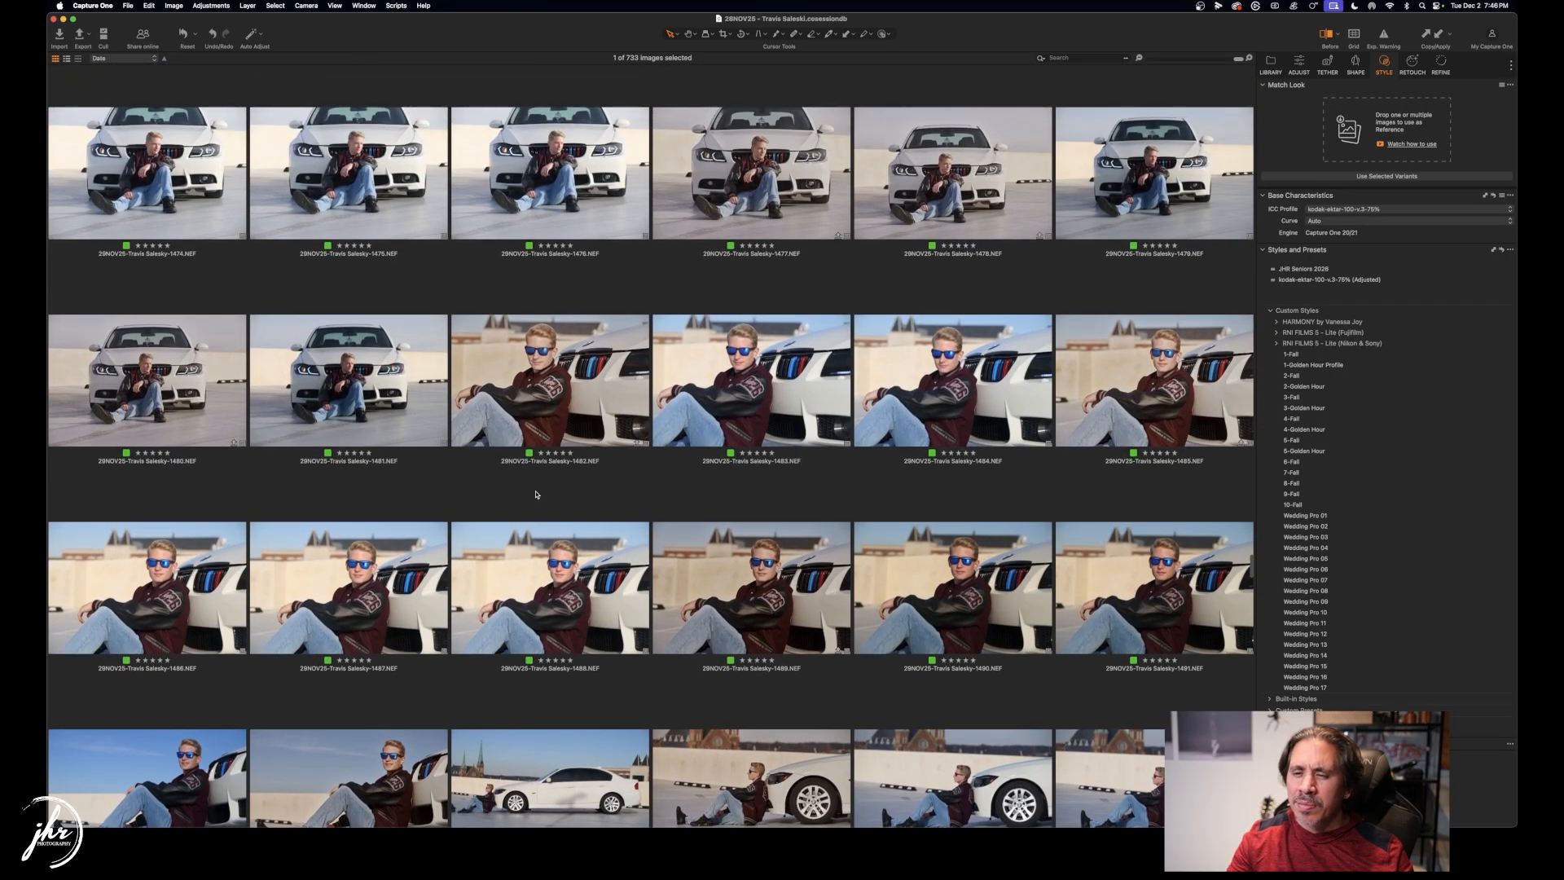
left_click(558, 537)
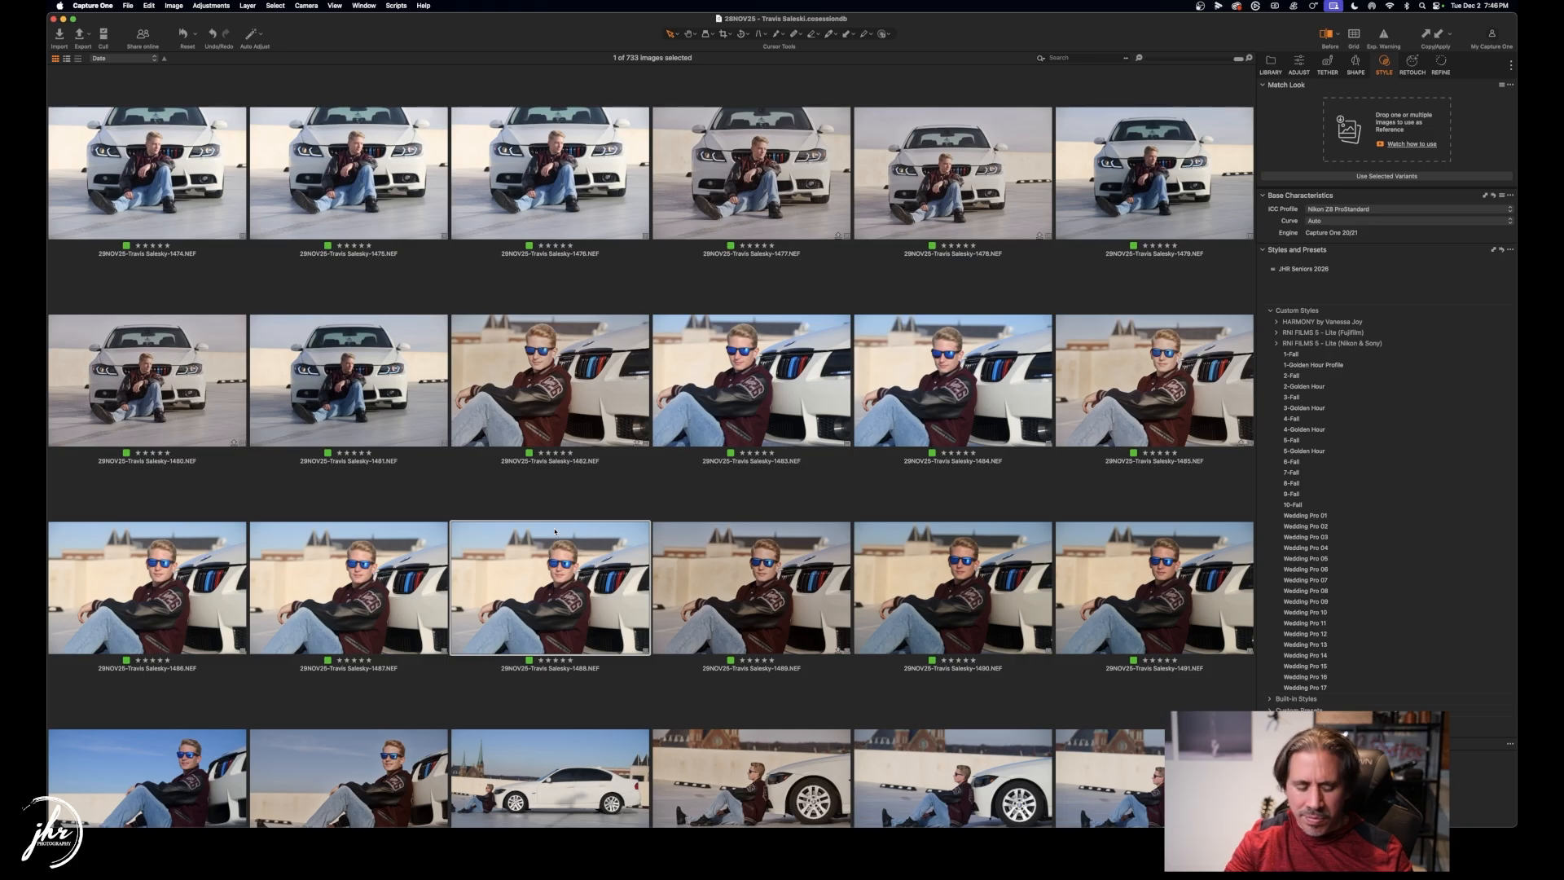
key("g")
key("Up")
key("Up")
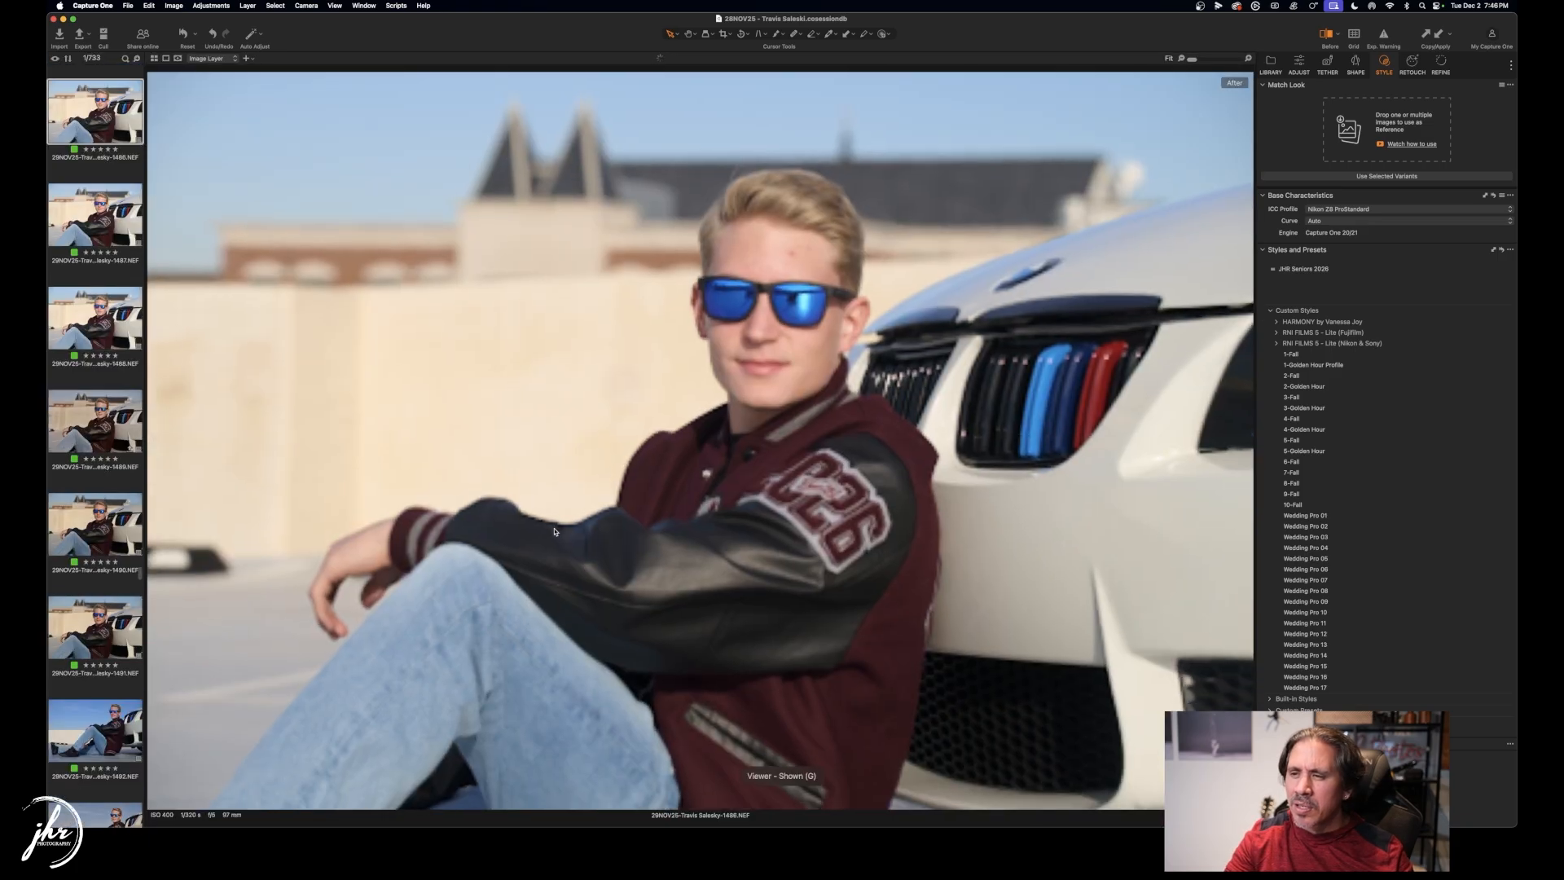
Show the adjustment tools and settle on image 1488.
left_click(1299, 66)
key("Down")
key("Down")
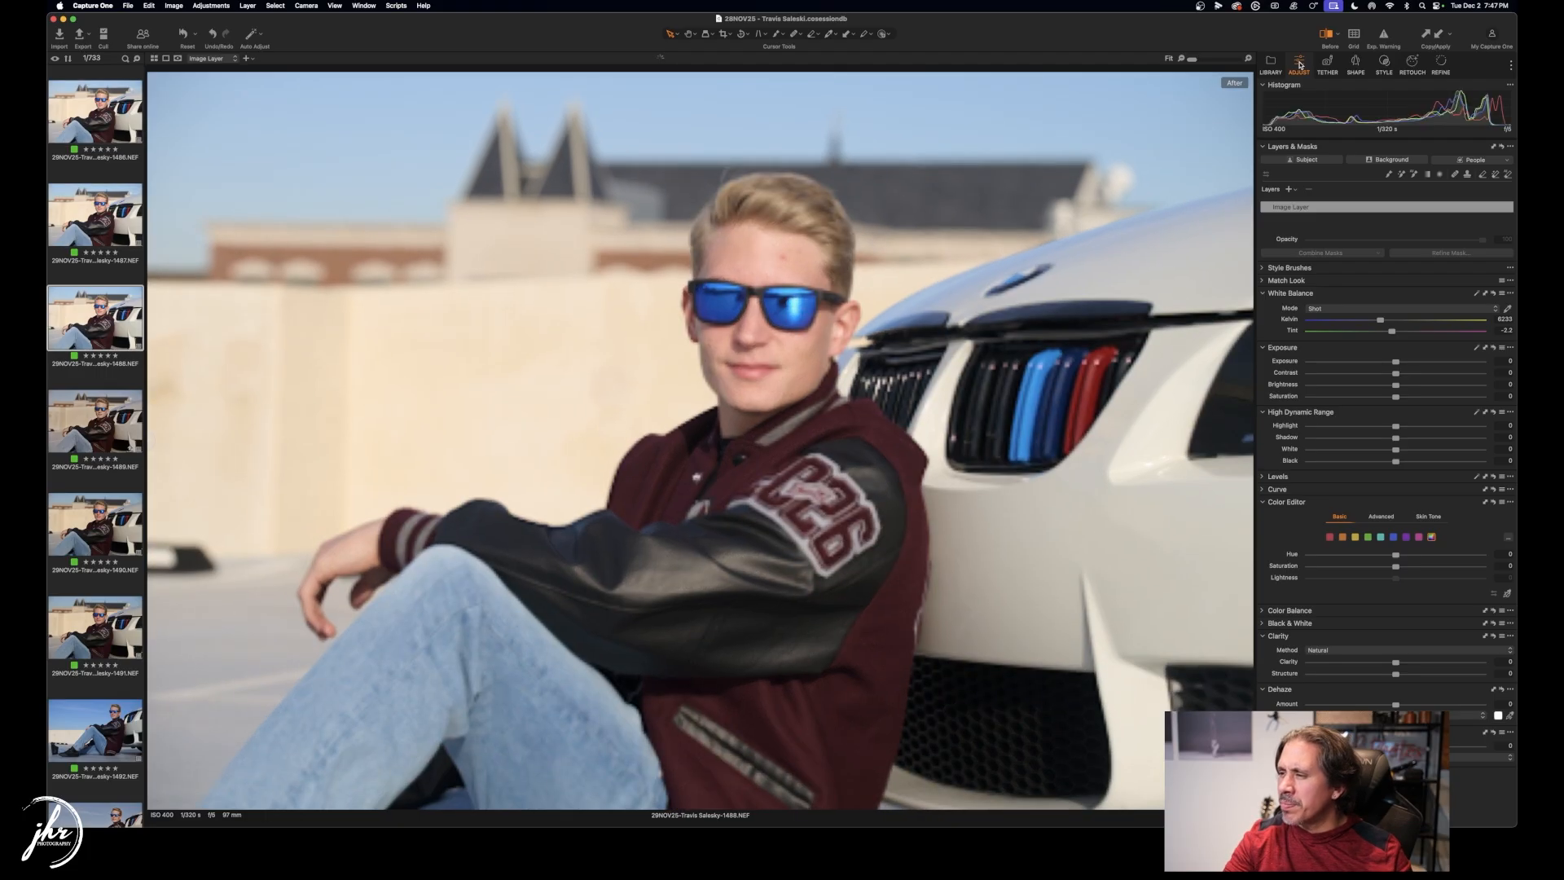
key("Down")
key("Down")
key("Up")
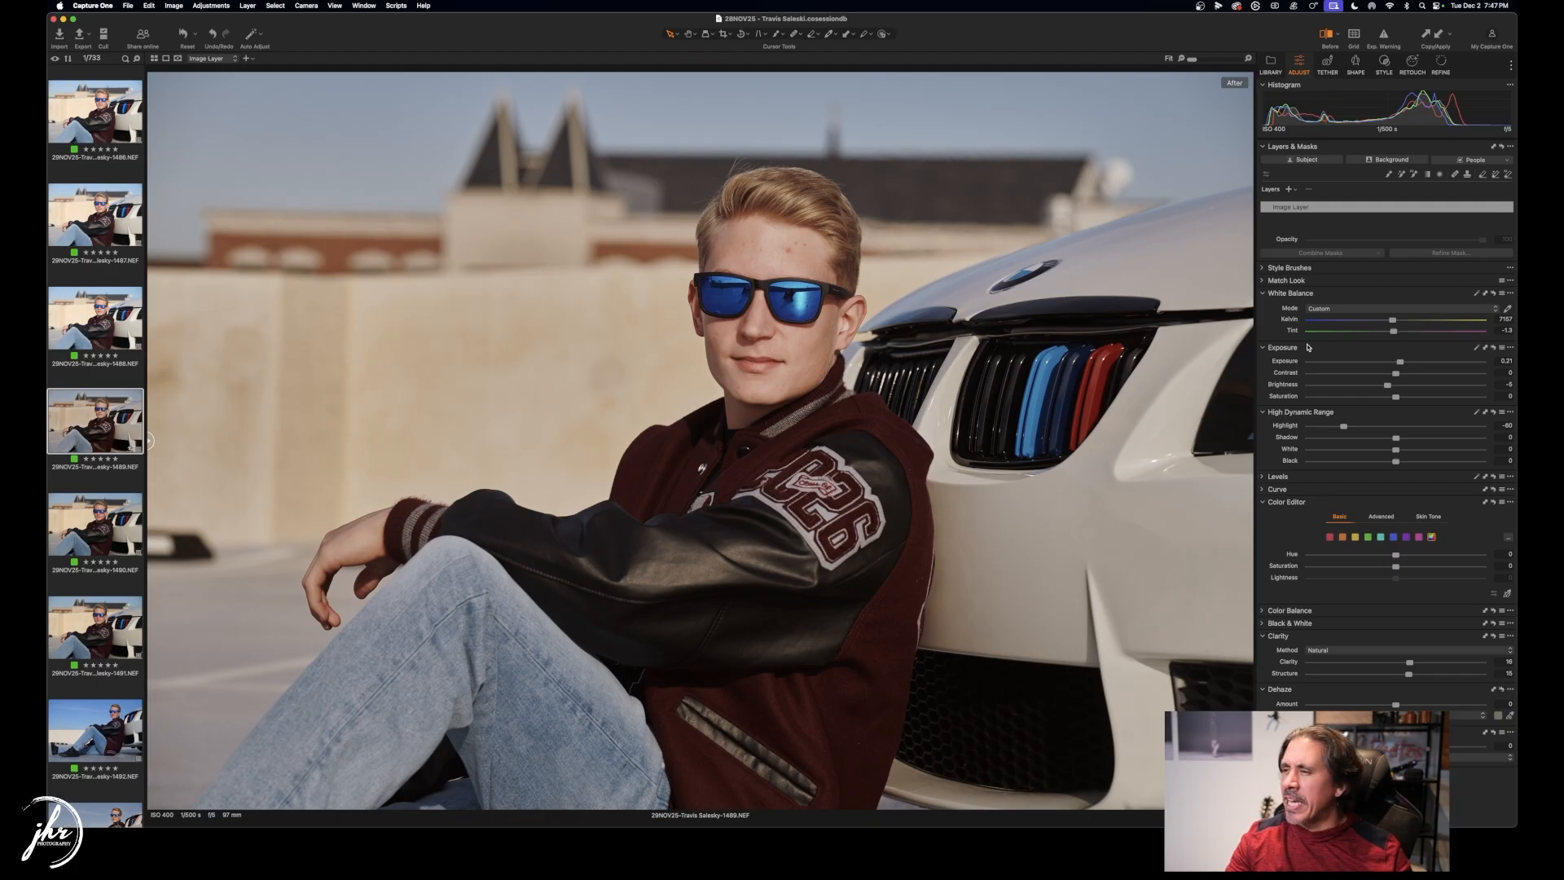
Lower the white balance from about 7107 K to roughly 6935 K and zoom to check the face.
left_click_drag(1395, 320, 1391, 321)
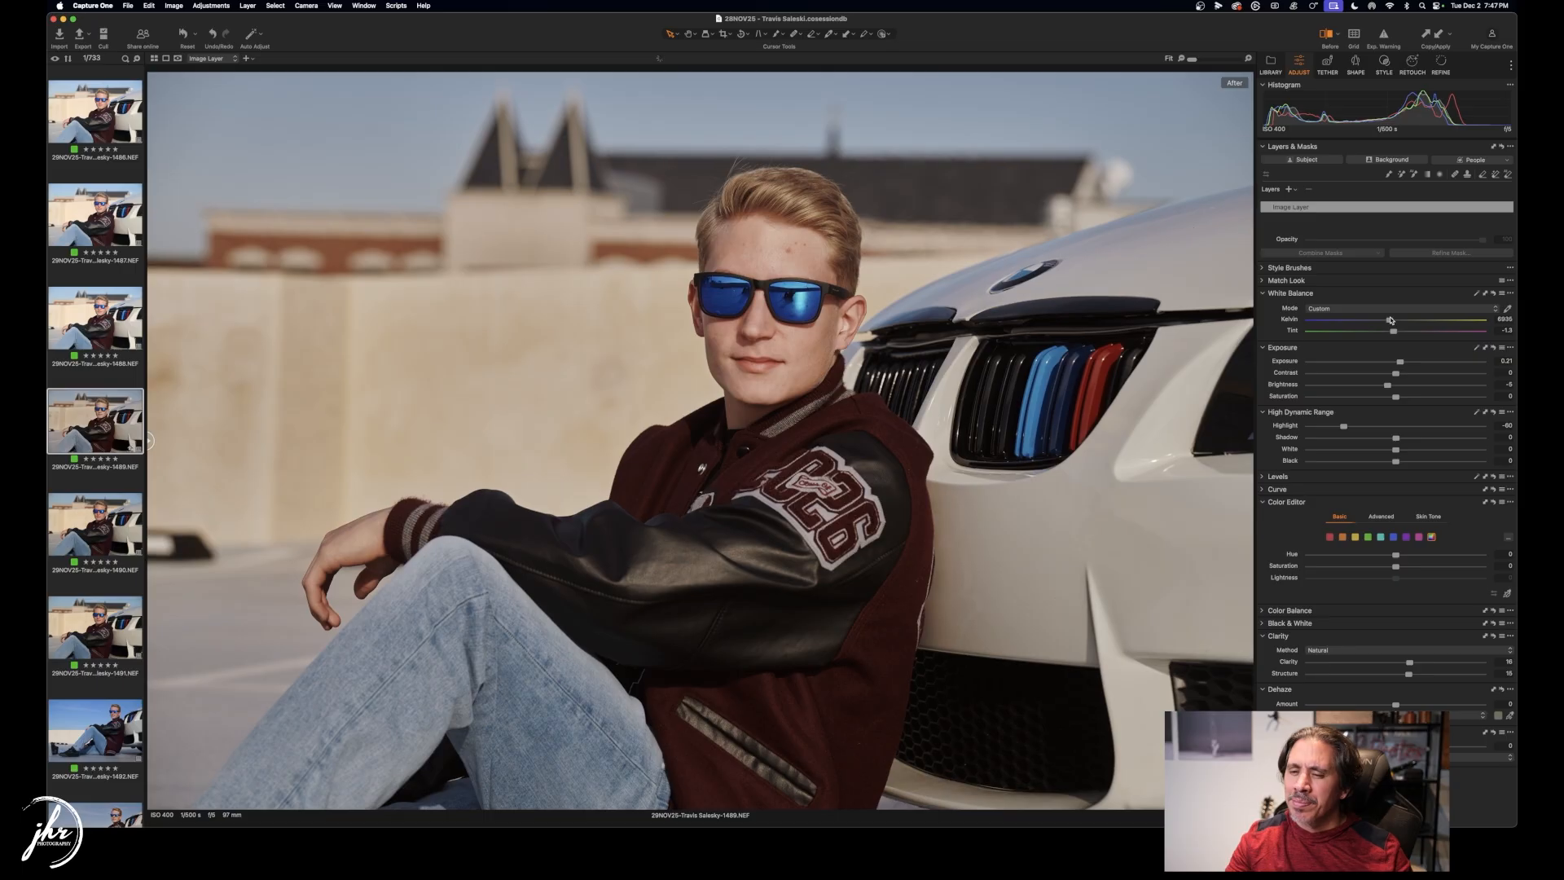
scroll(795, 251, "up", 10)
scroll(796, 251, "down", 8)
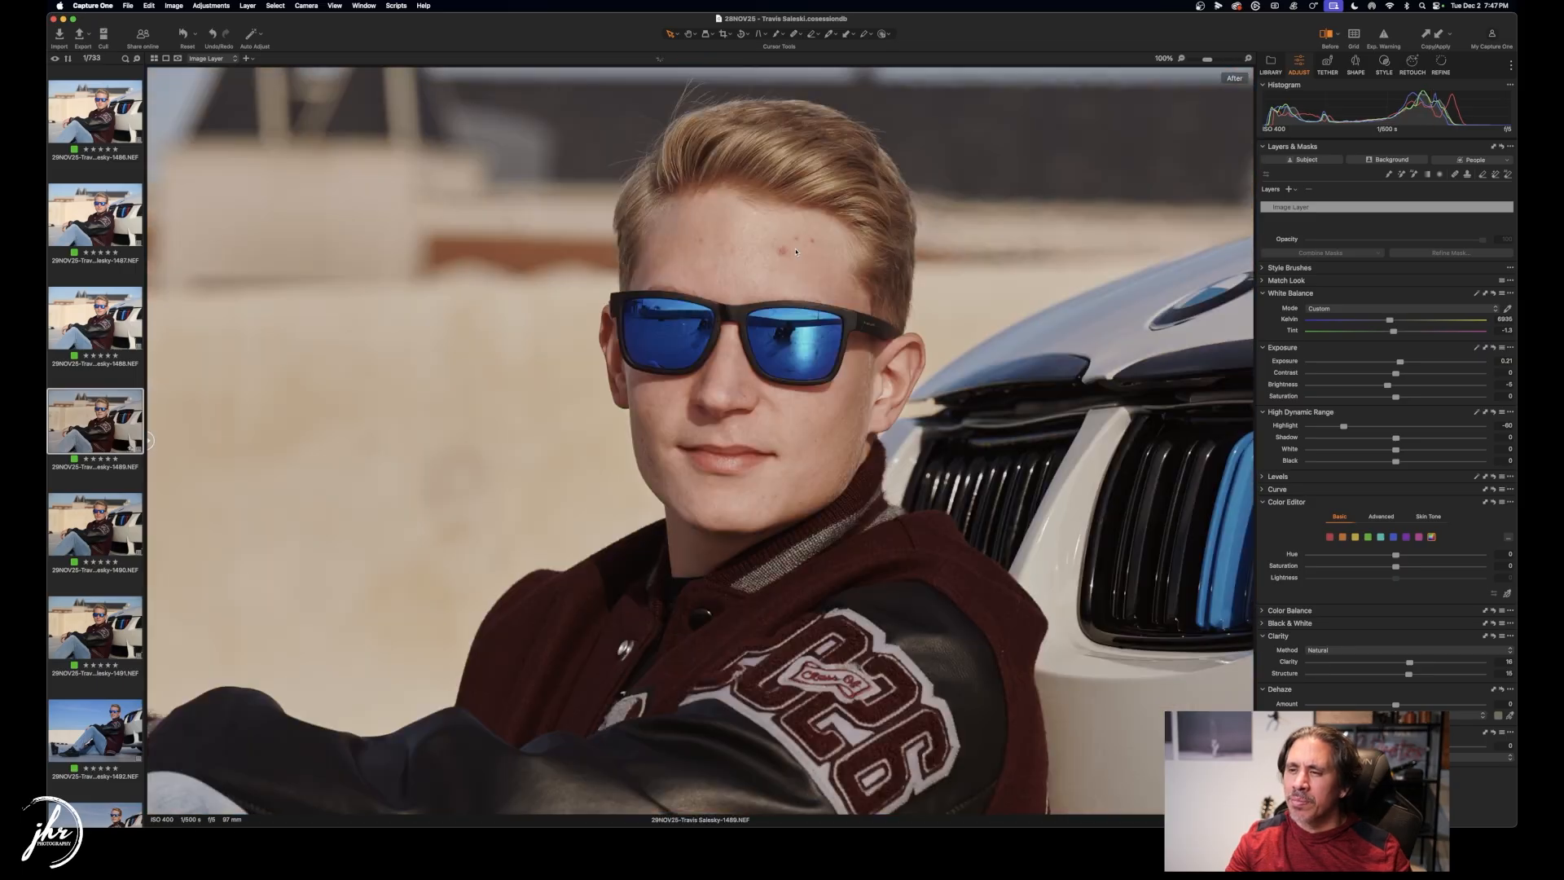
scroll(685, 418, "up", 5)
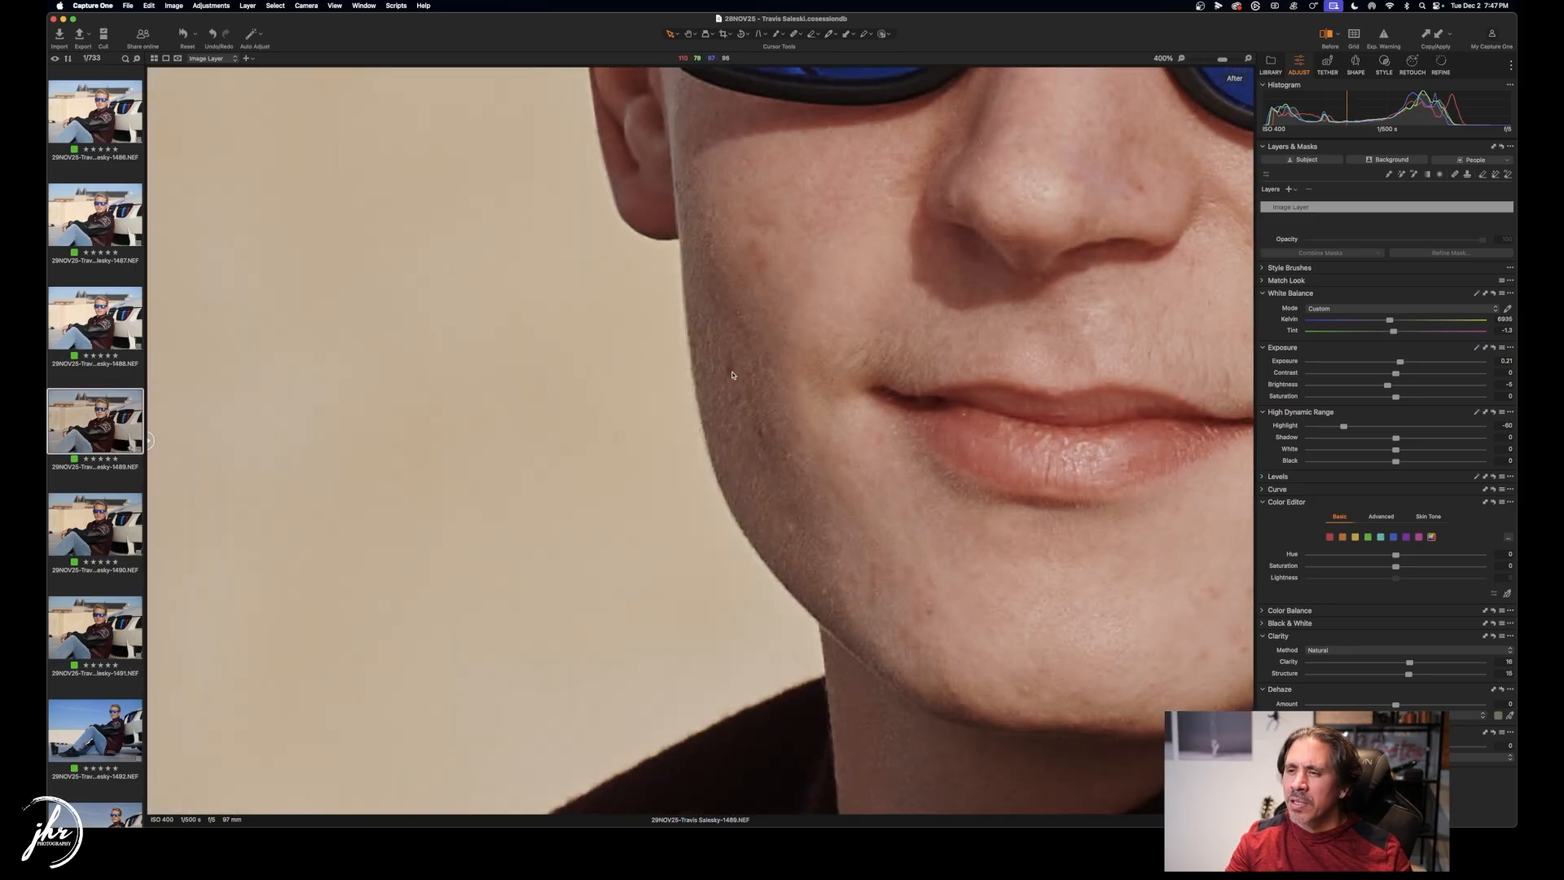
scroll(749, 374, "down", 8)
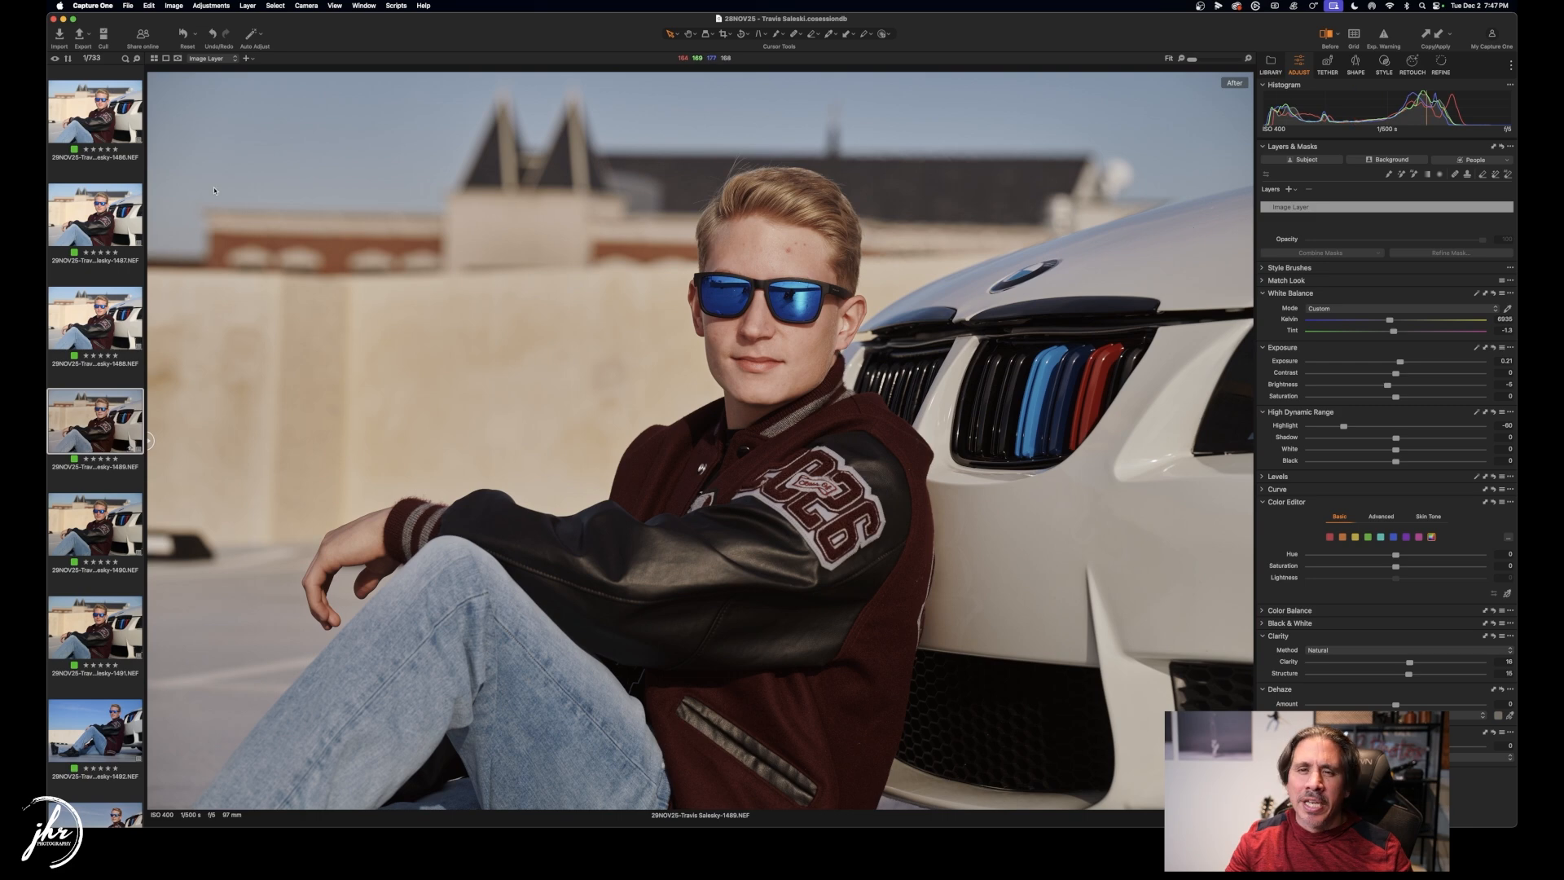
Export the portrait with the TIFF A3 Print recipe, then browse the grid down to frames 1702–1719.
left_click(79, 34)
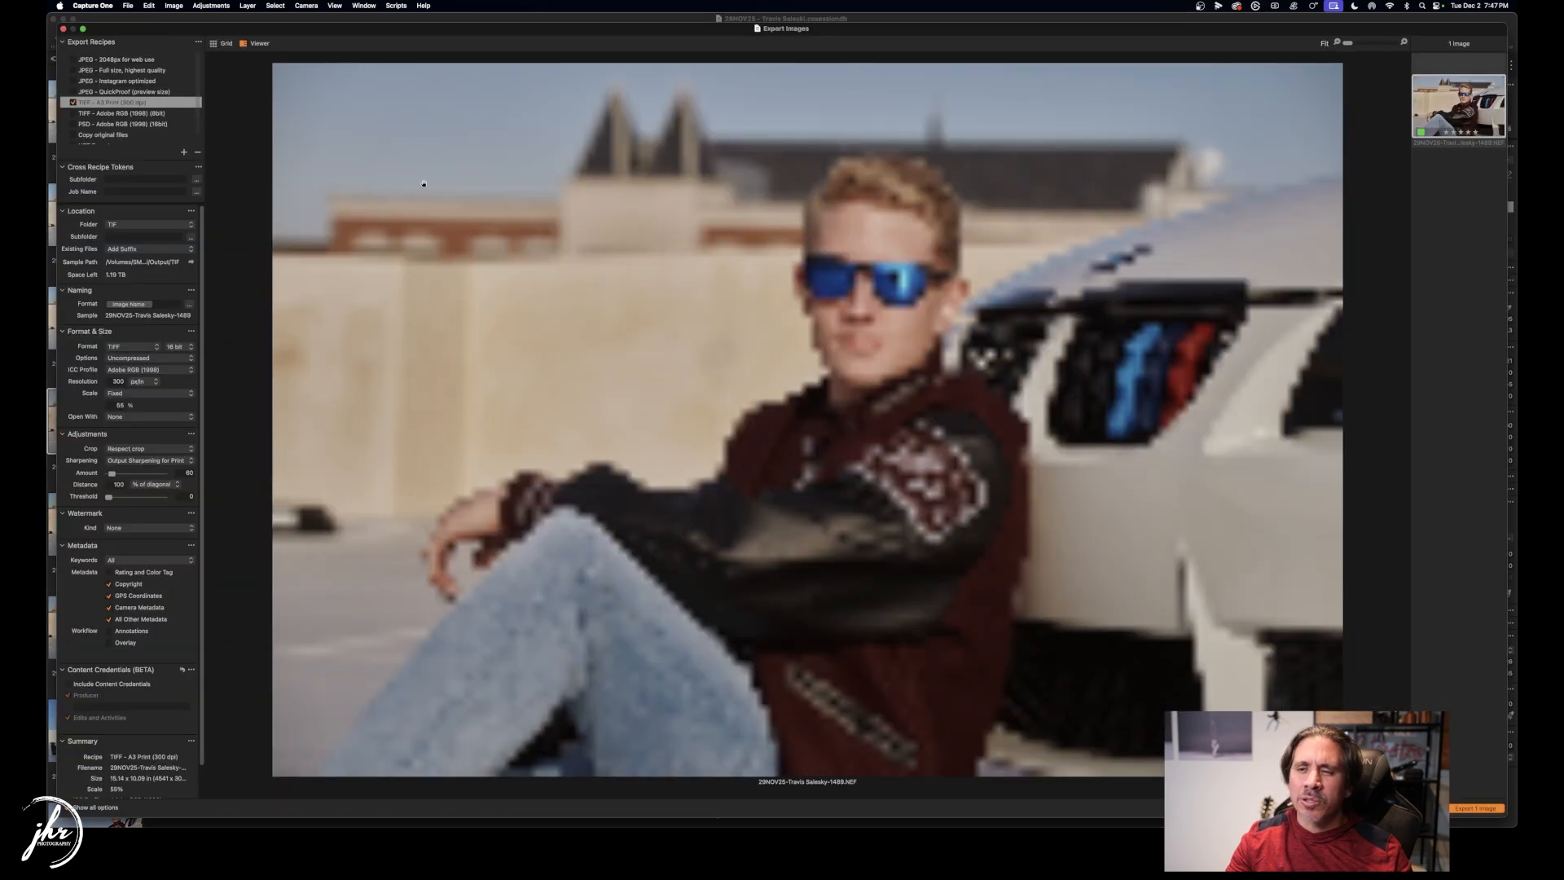
left_click(1489, 809)
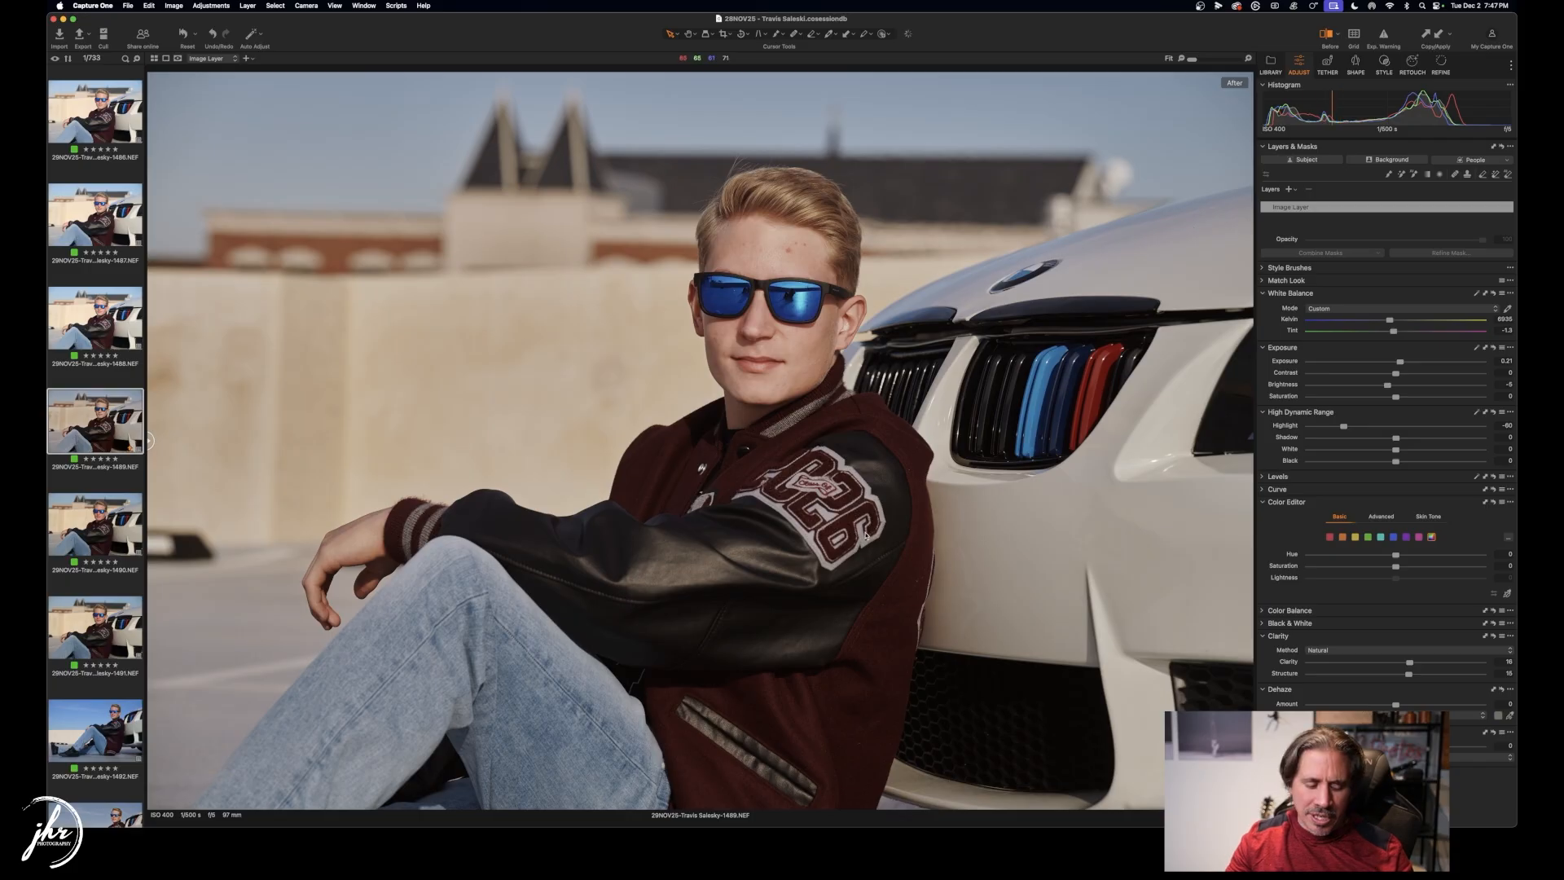
key("g")
scroll(771, 512, "down", 15)
scroll(771, 511, "down", 15)
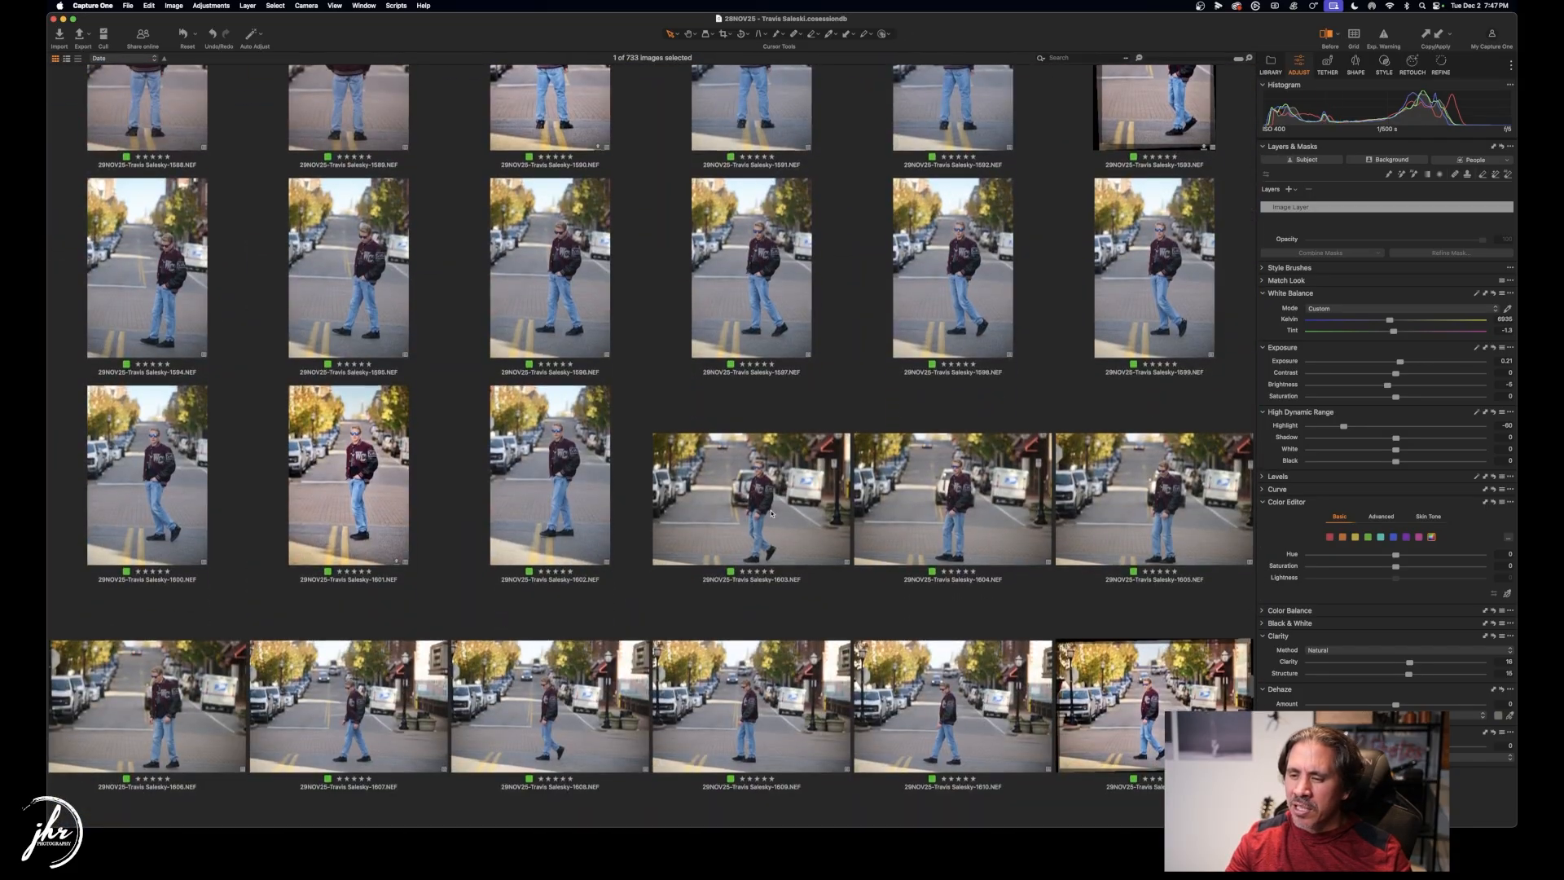
scroll(771, 511, "down", 20)
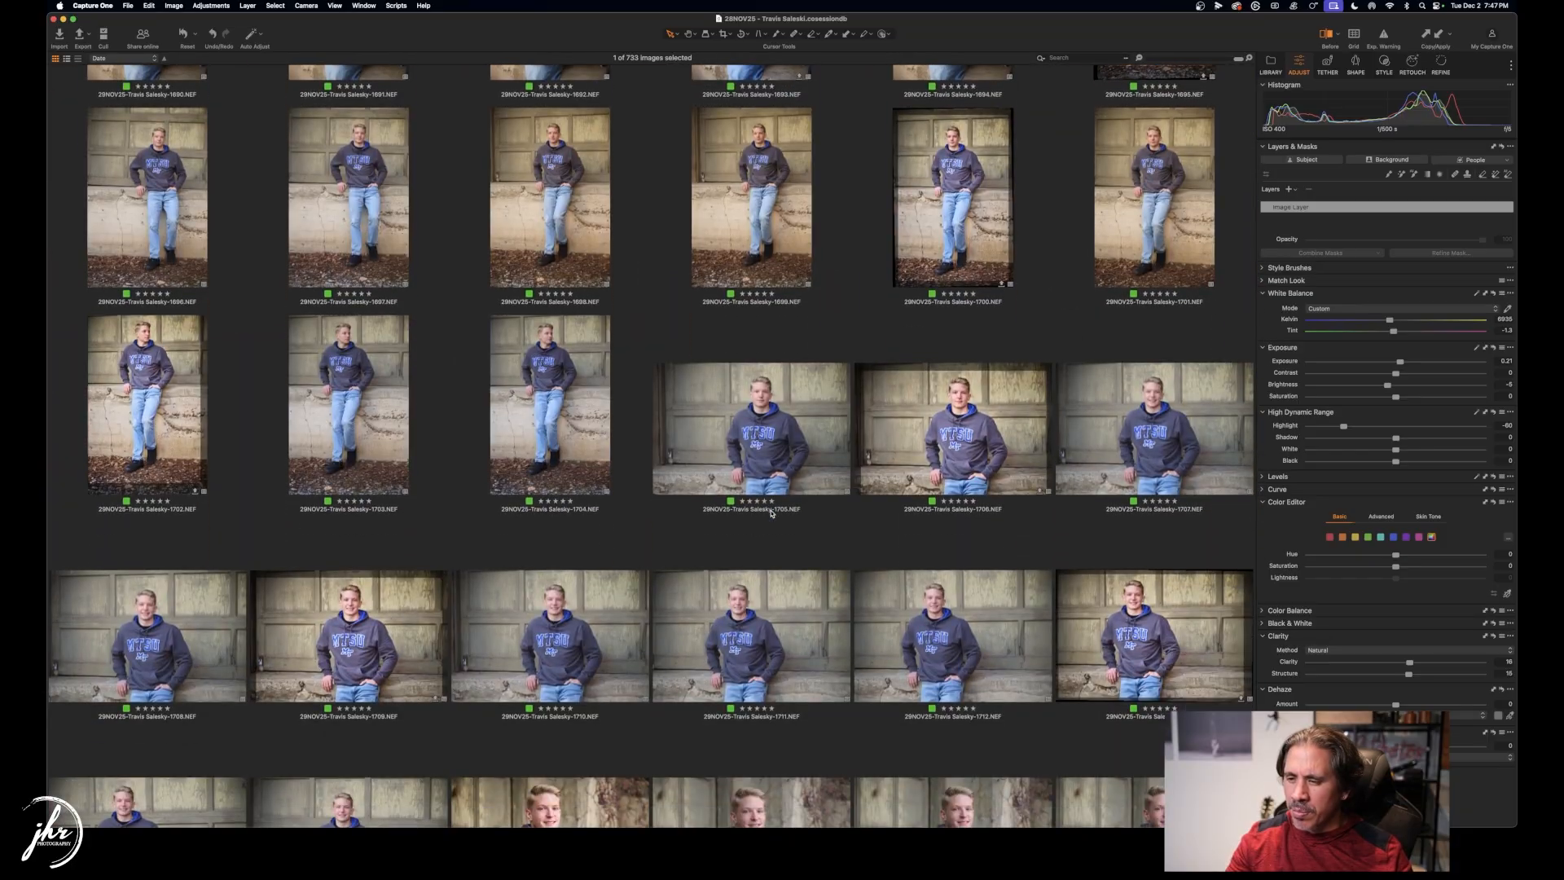
scroll(770, 511, "down", 2)
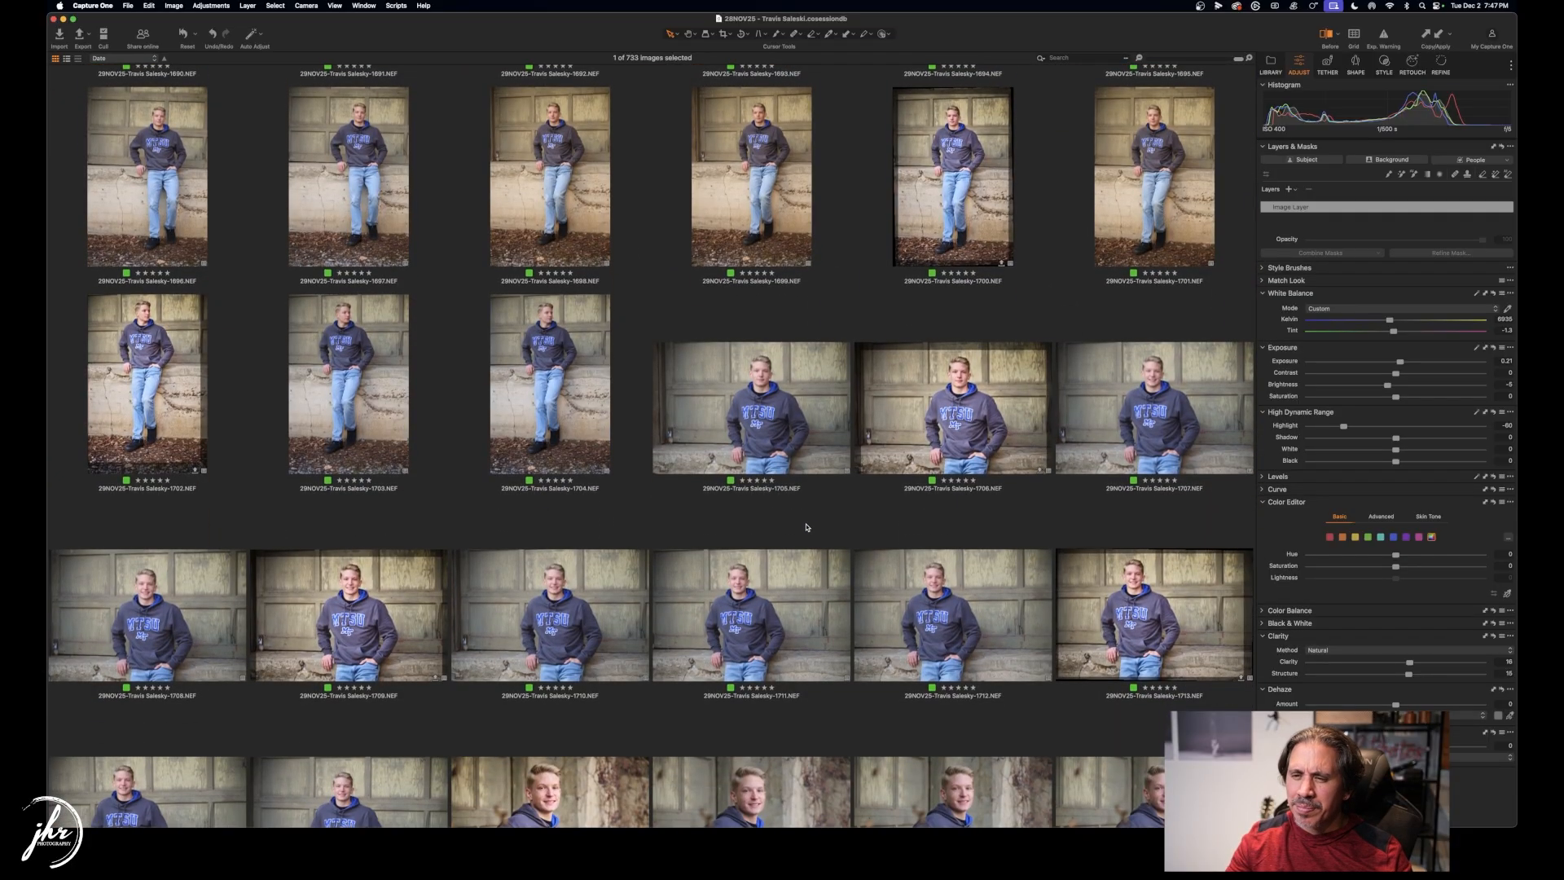
scroll(807, 527, "down", 5)
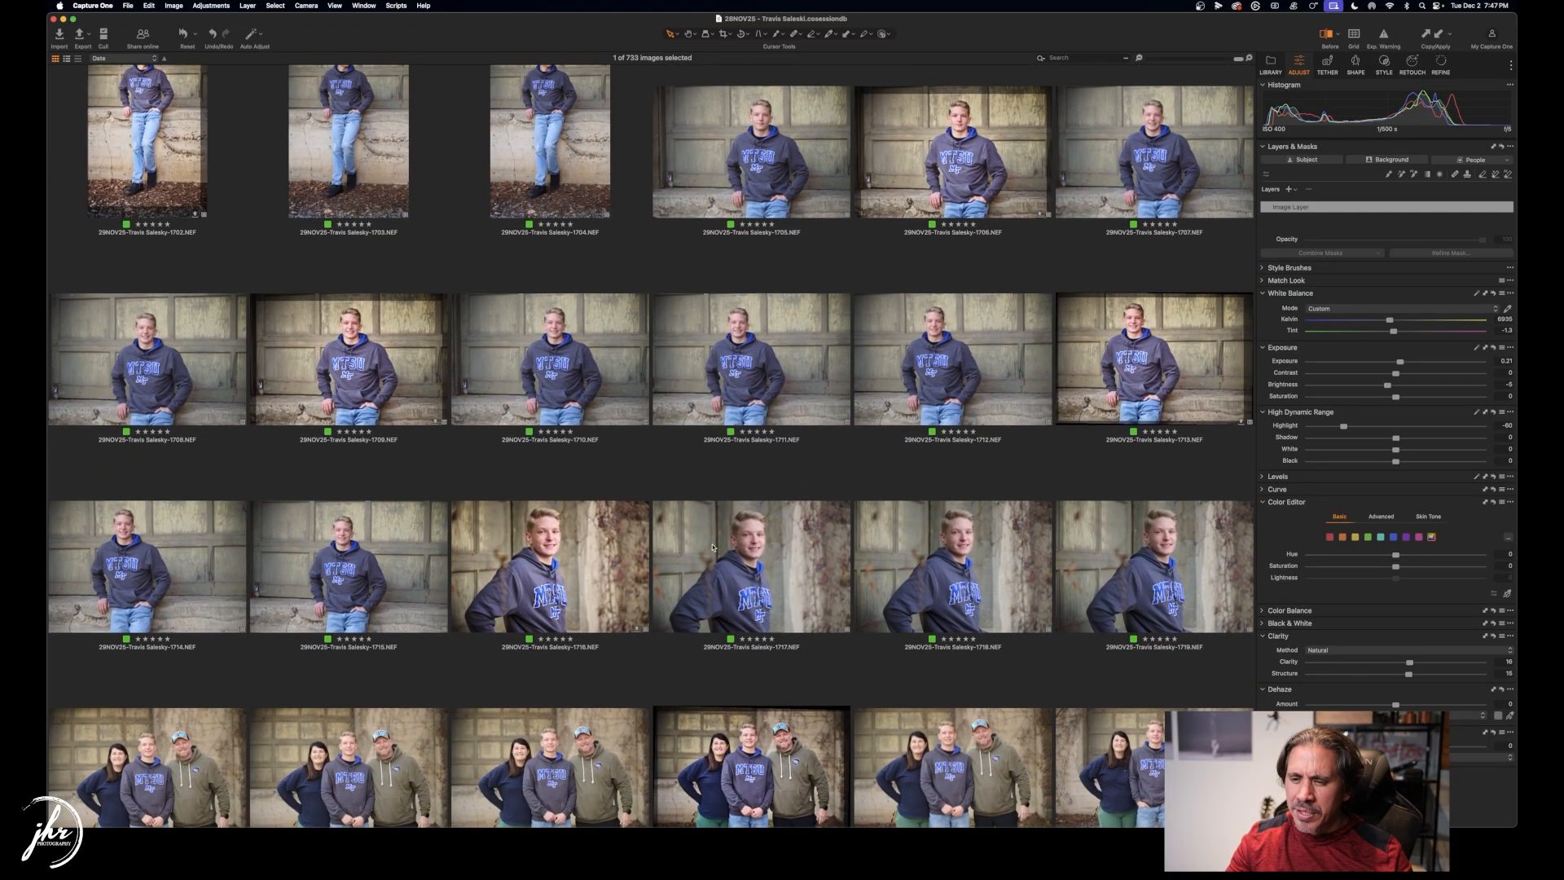
Select image 1684, the seated hoodie portrait, and show it large in the viewer.
left_click(560, 574)
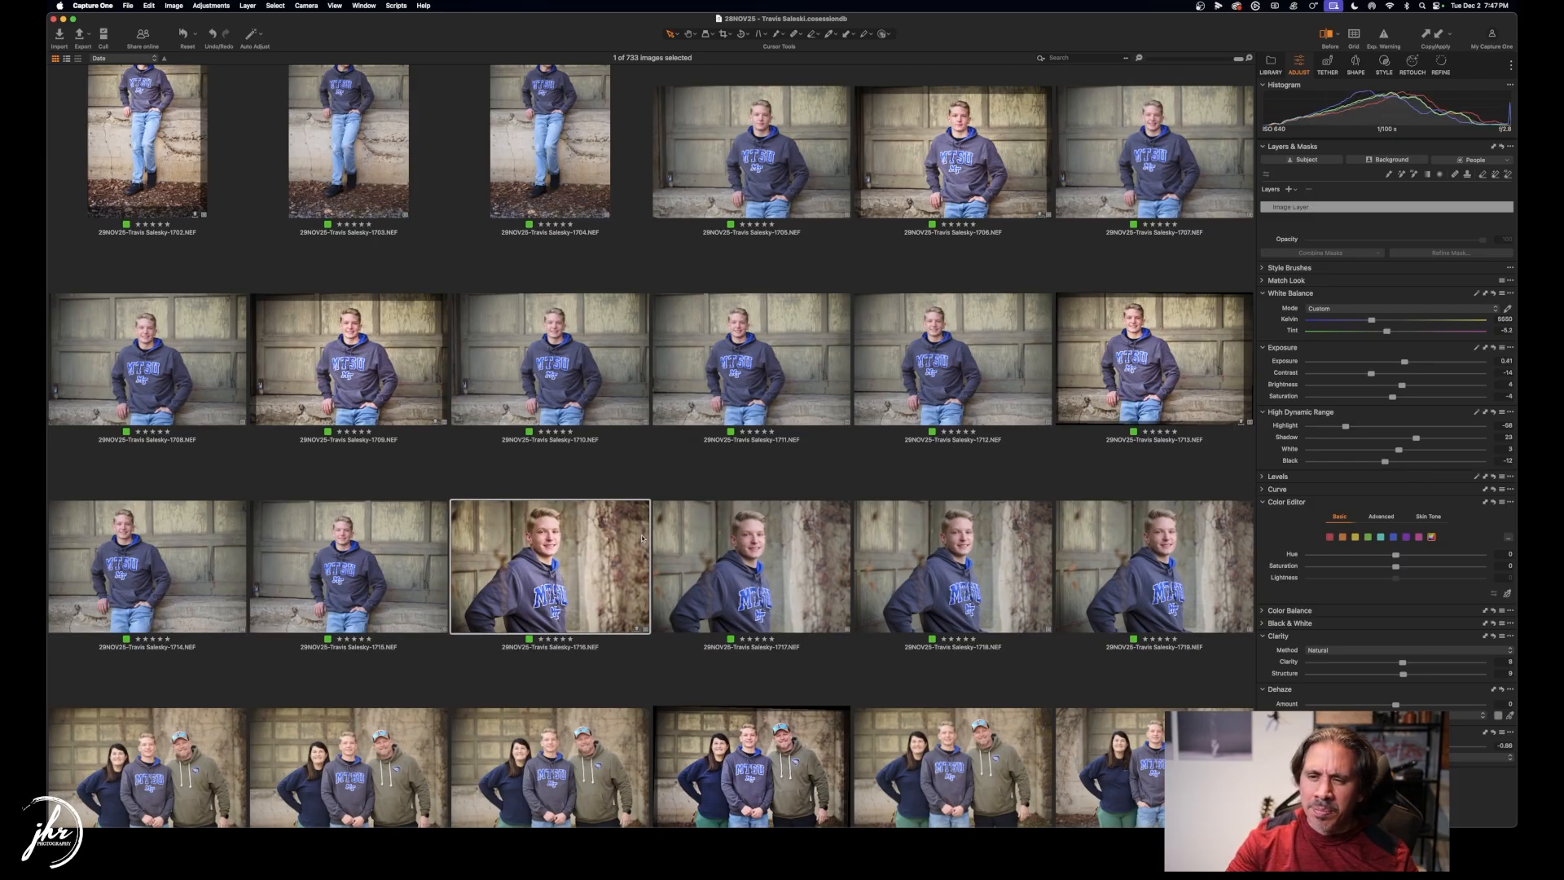
key("Up")
key("Left")
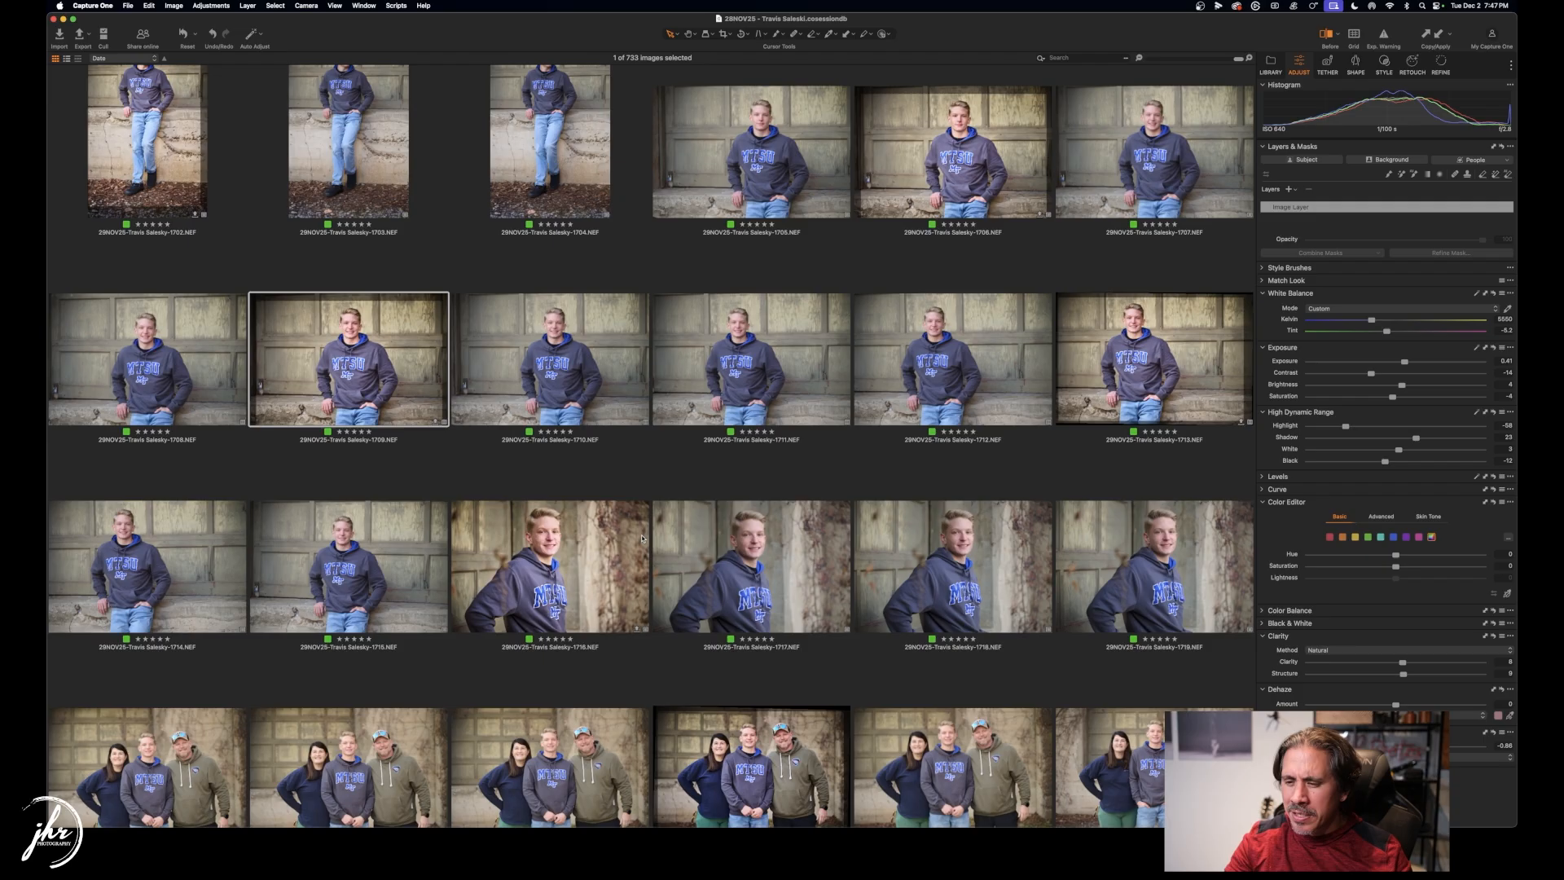
key("Left")
key("Left")
key("Left")
key("Up")
key("Up")
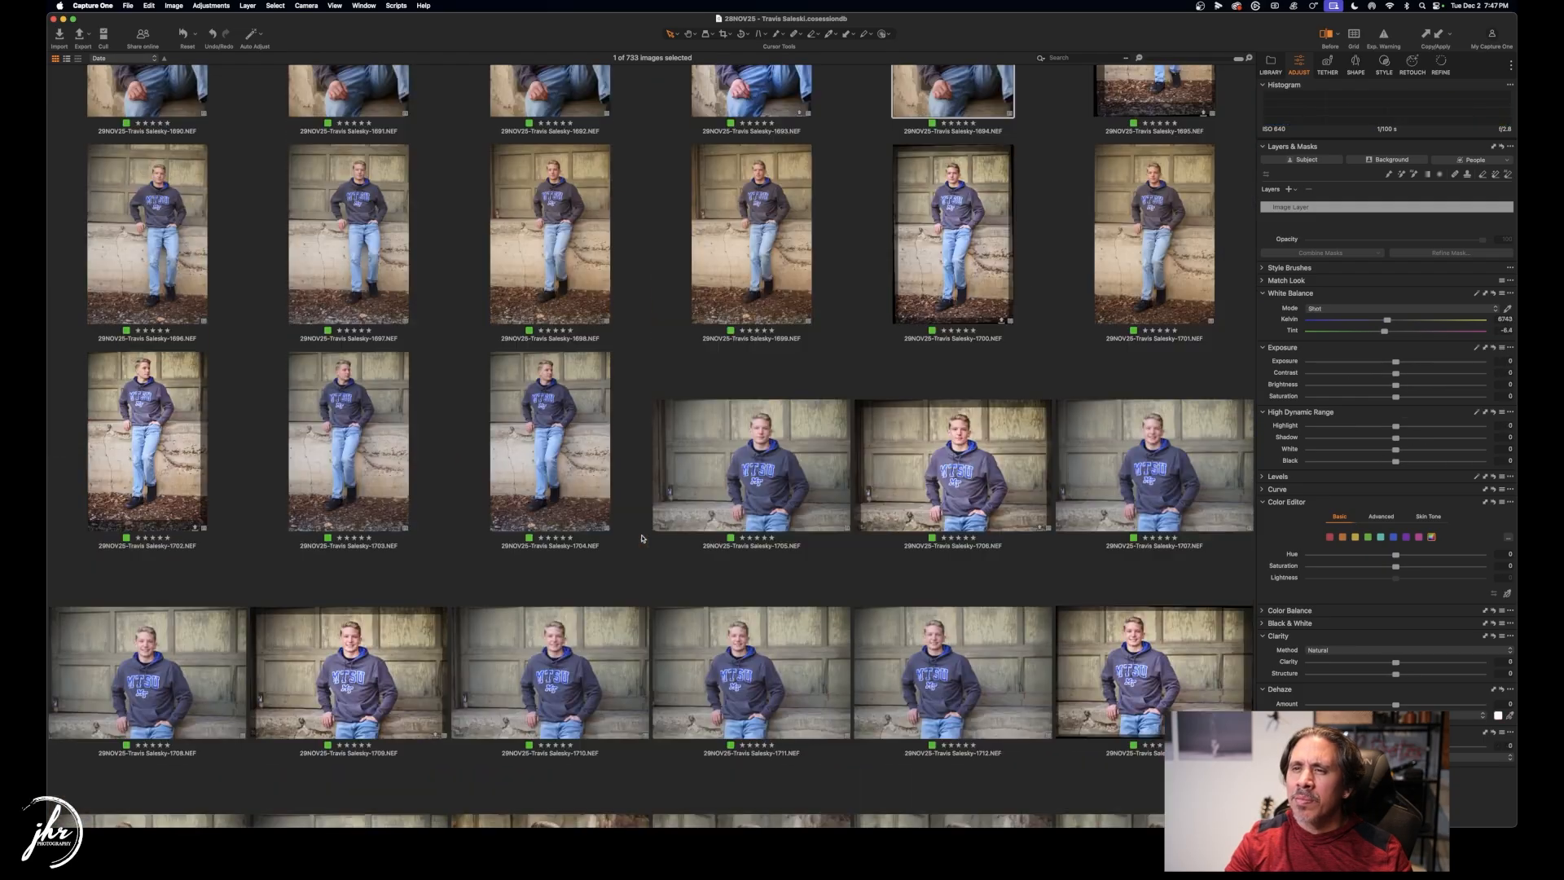
key("Up")
key("Left")
key("Left")
key("Left")
key("Left")
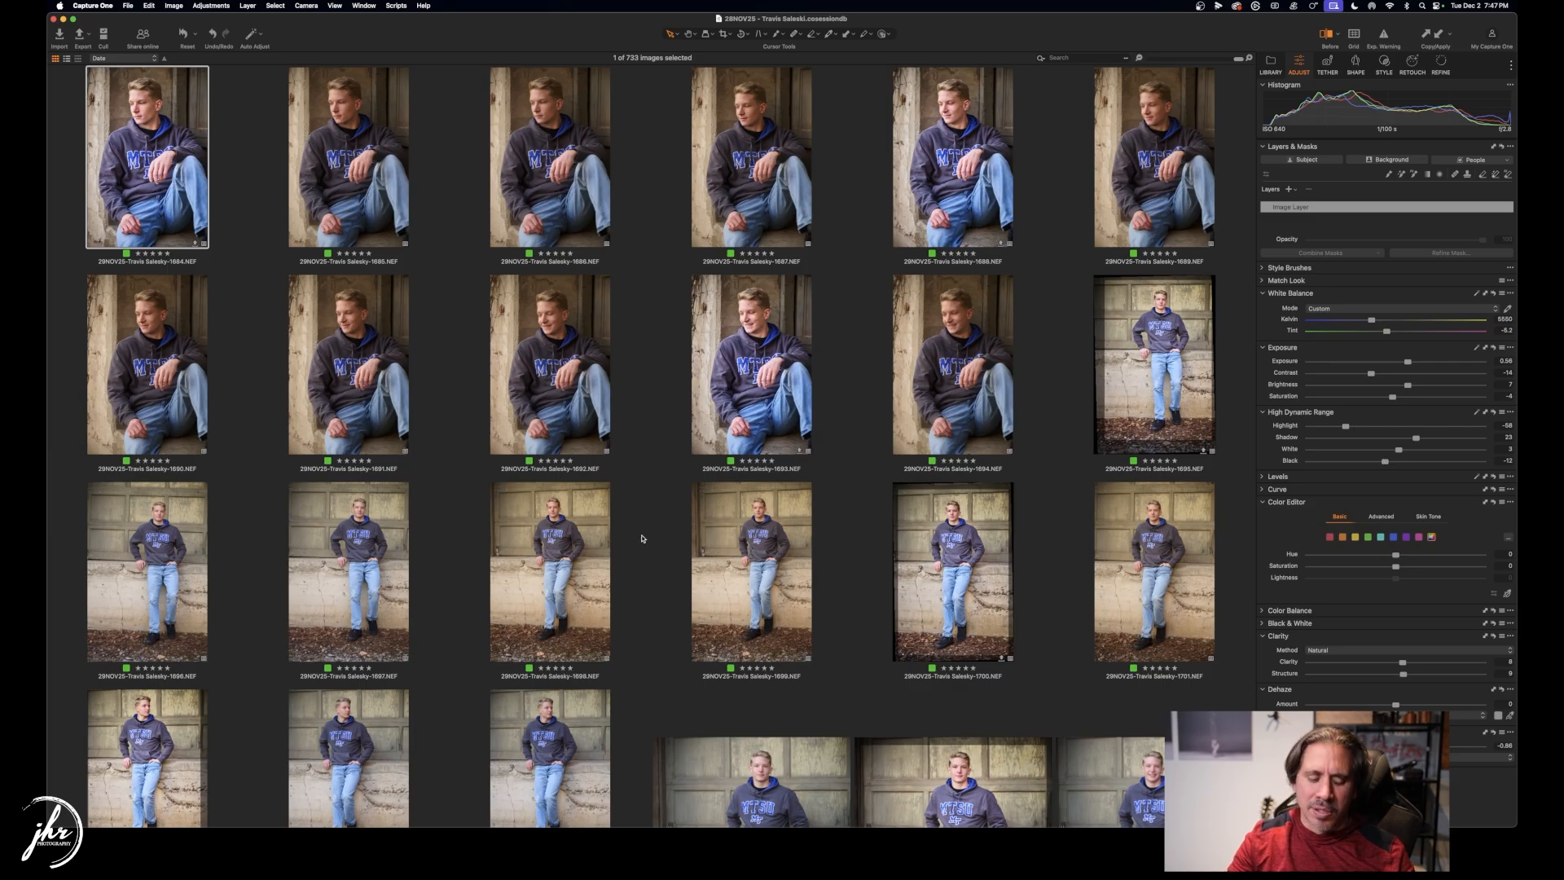
key("g")
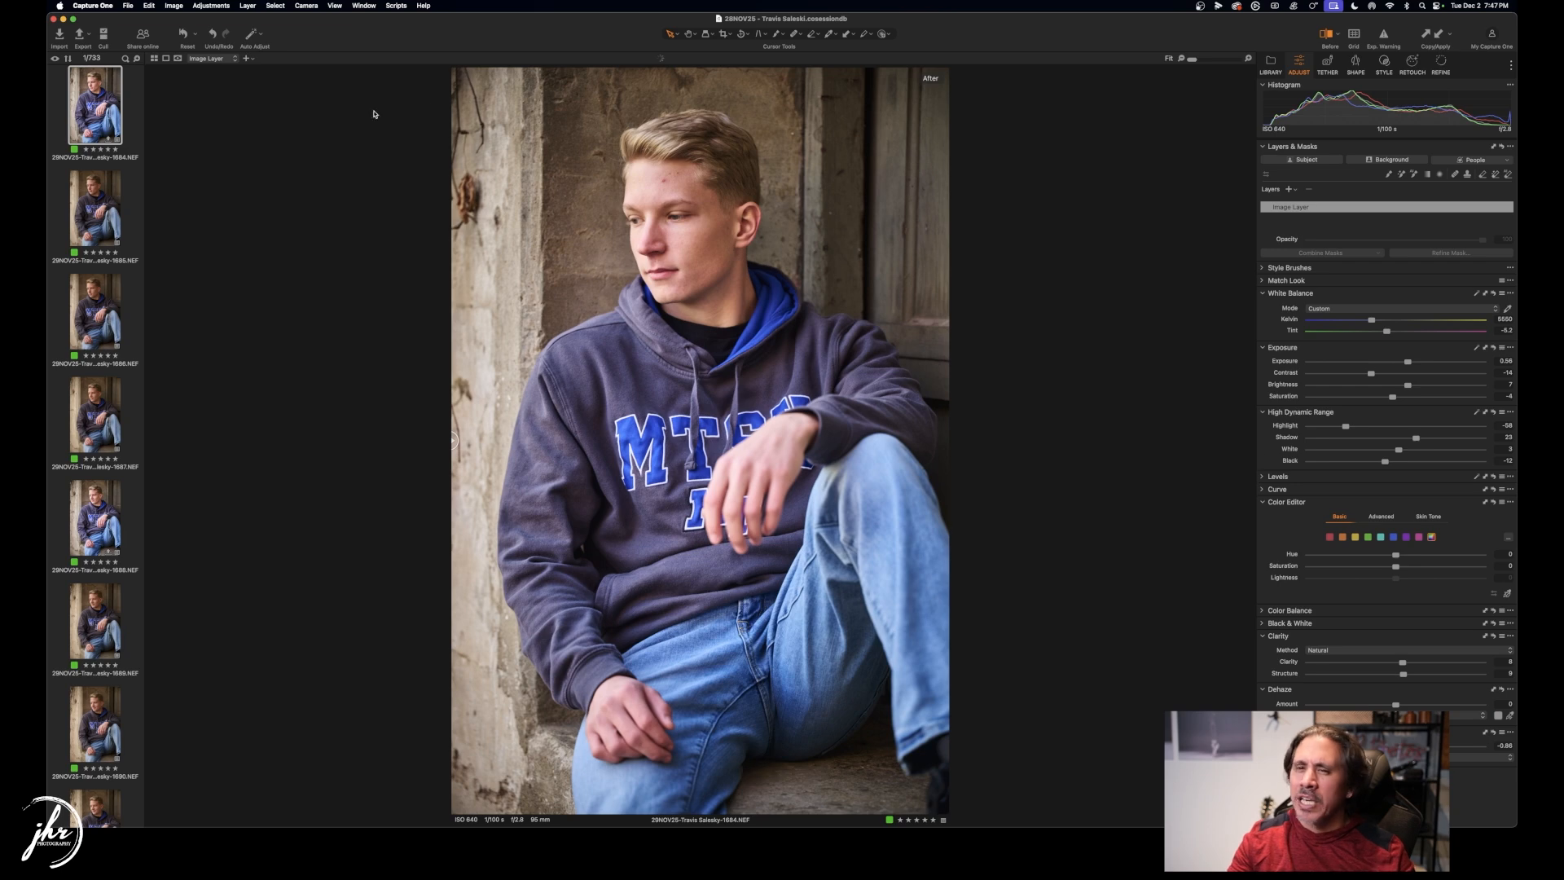
Export image 1684 as a TIFF, then switch to Finder.
left_click(81, 36)
left_click(1463, 806)
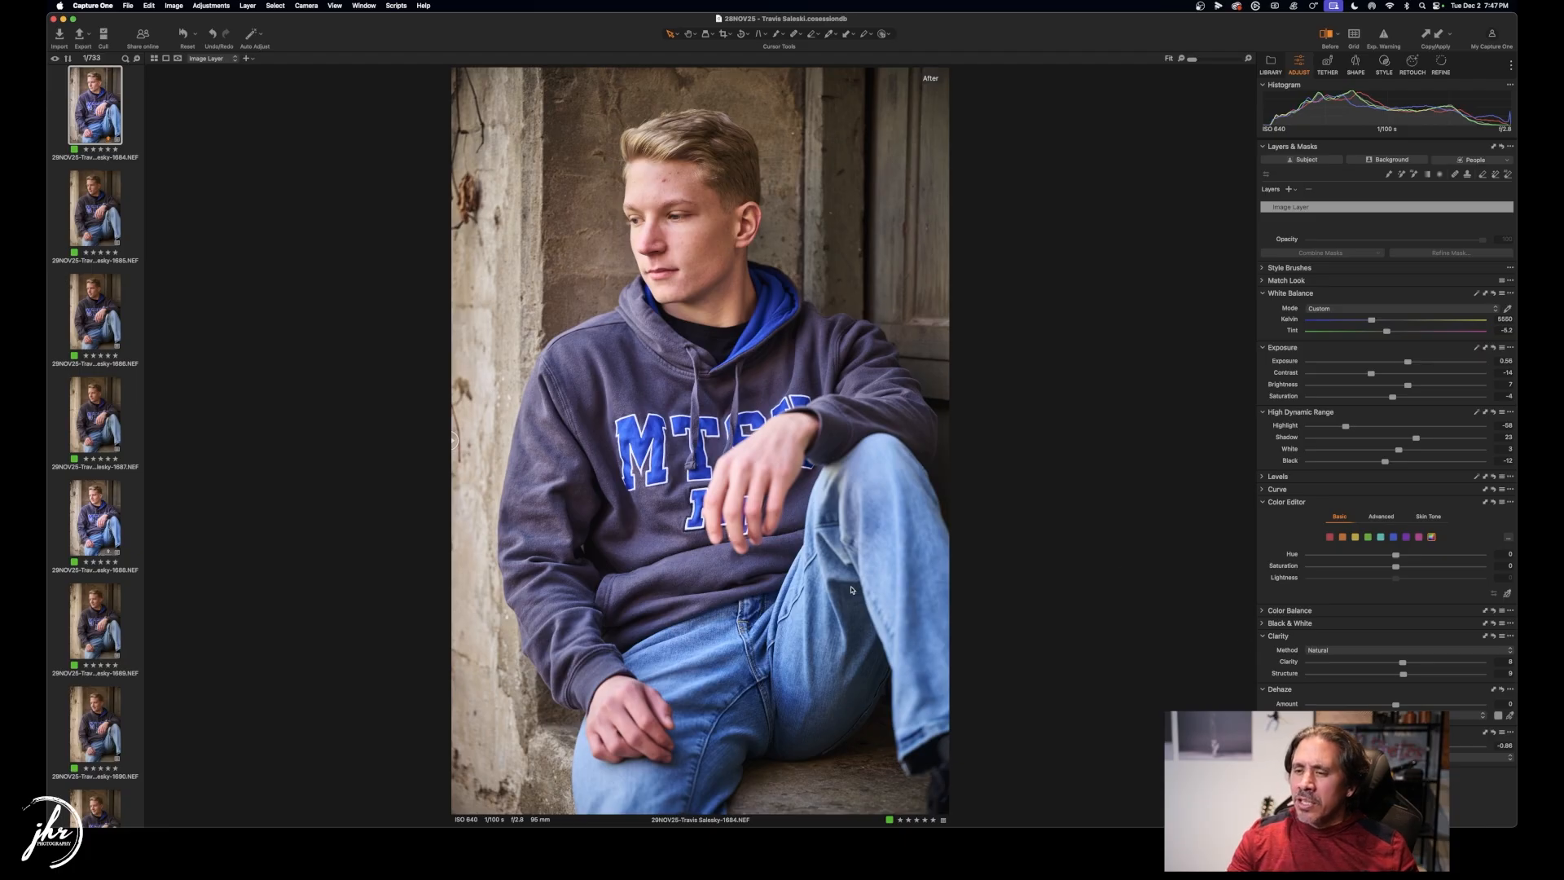
key("super+Tab")
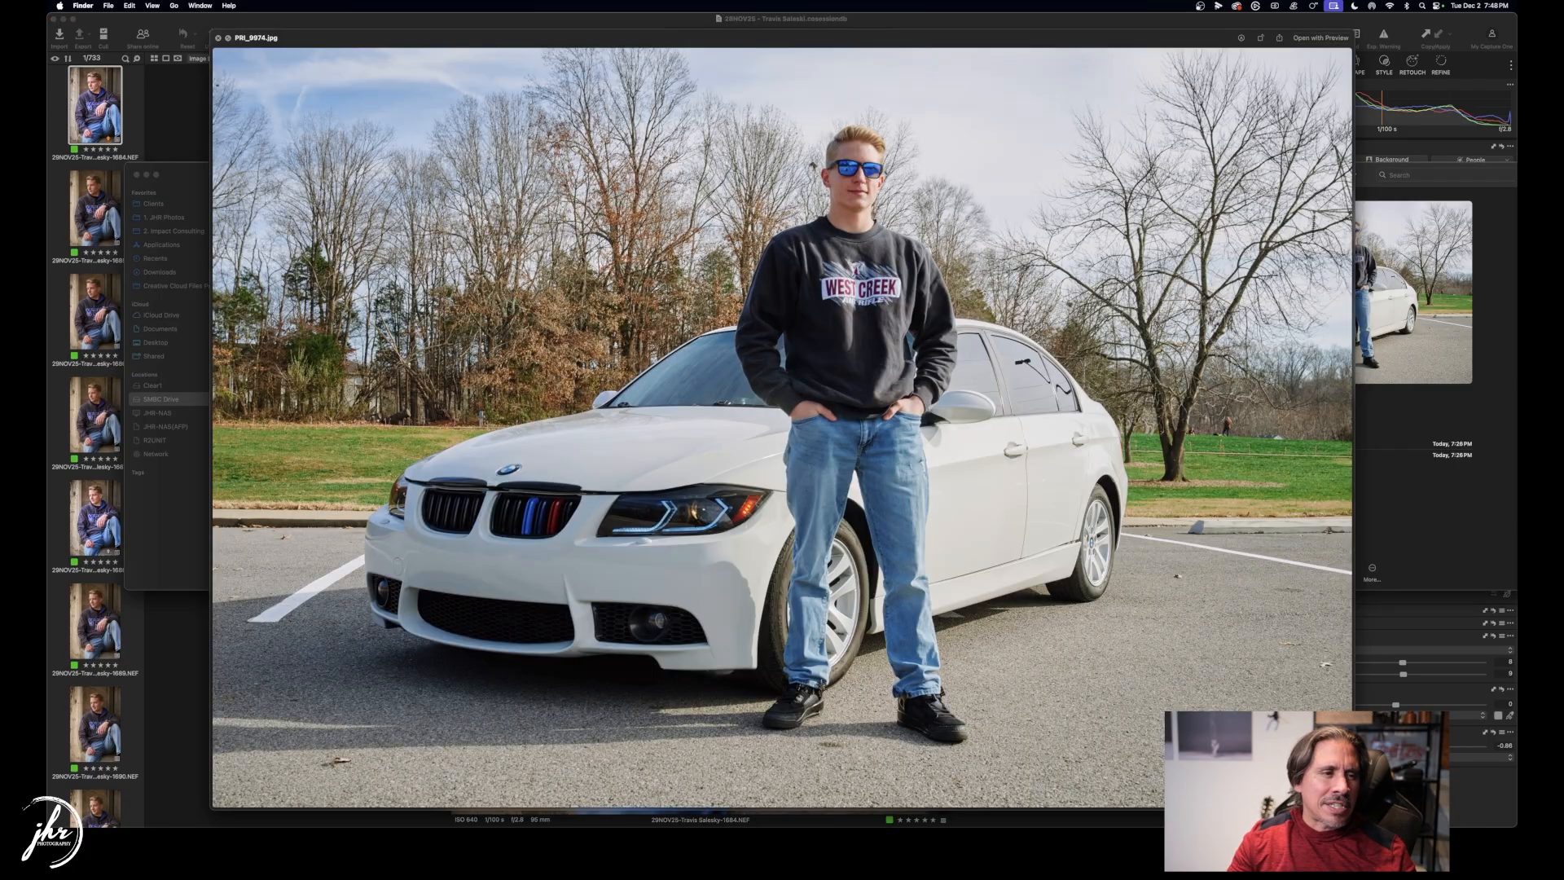
Close the car photo Quick Look preview and switch back to Capture One.
key("space")
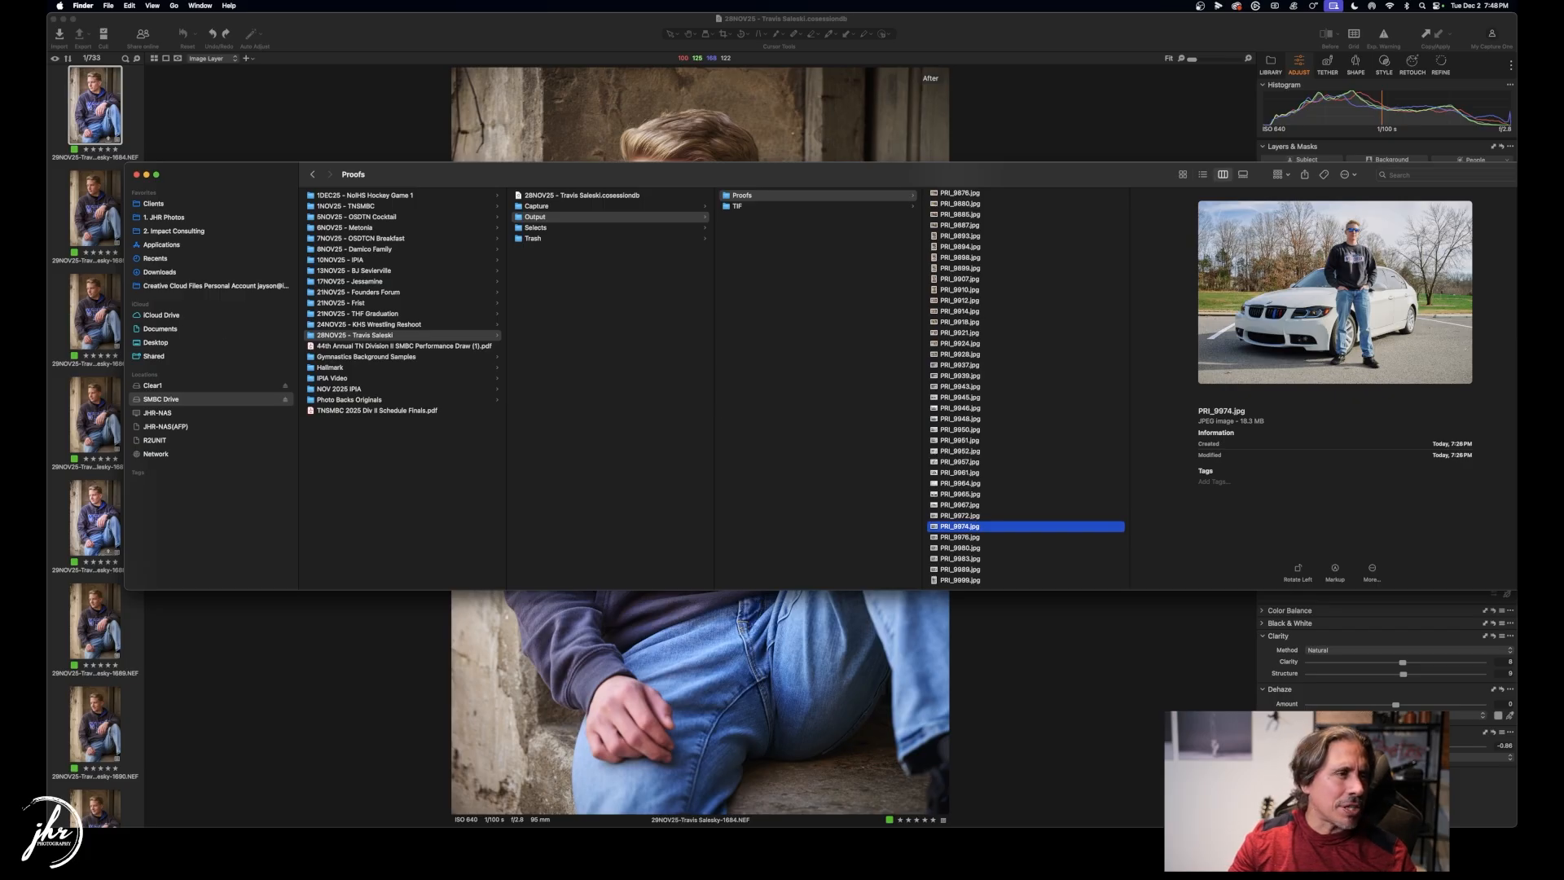
key("super+Tab")
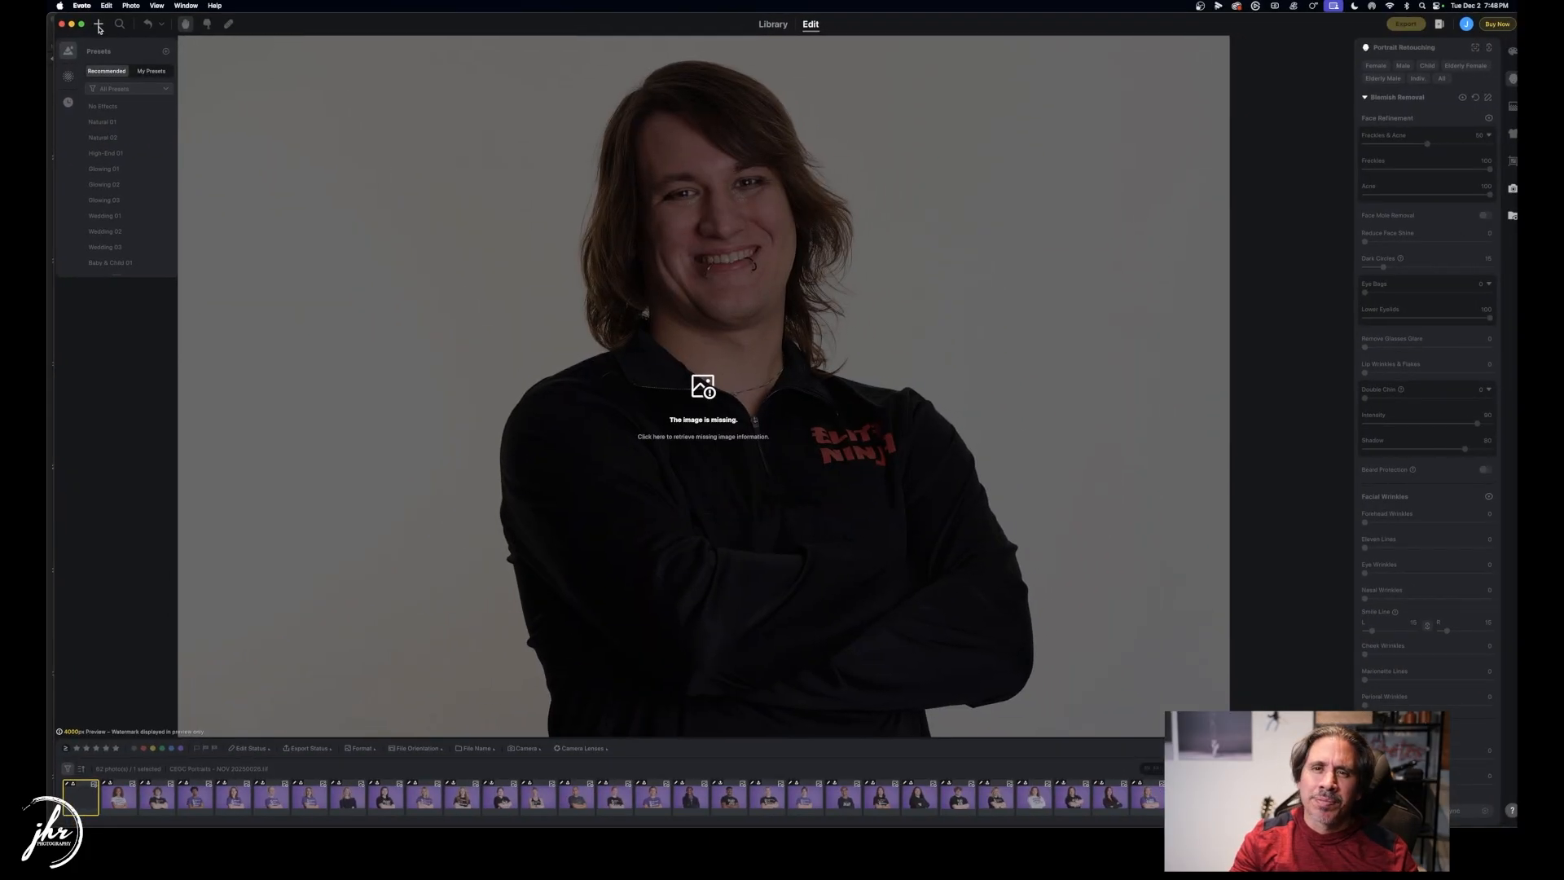
Dismiss Evoto's Open dialog and switch to the Library view.
left_click(98, 22)
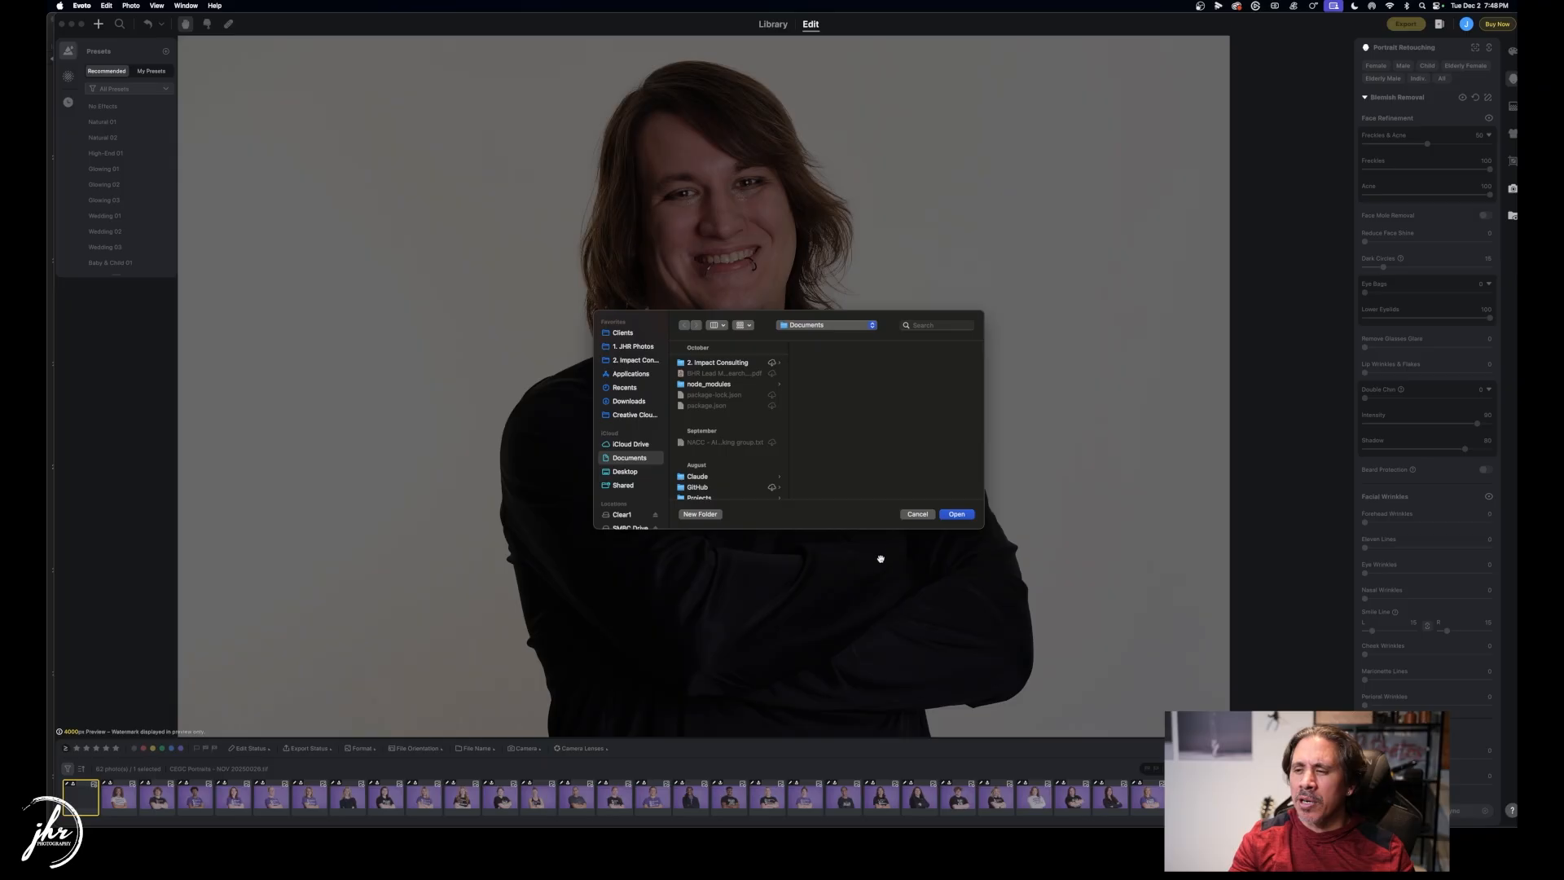
left_click(917, 514)
left_click(773, 24)
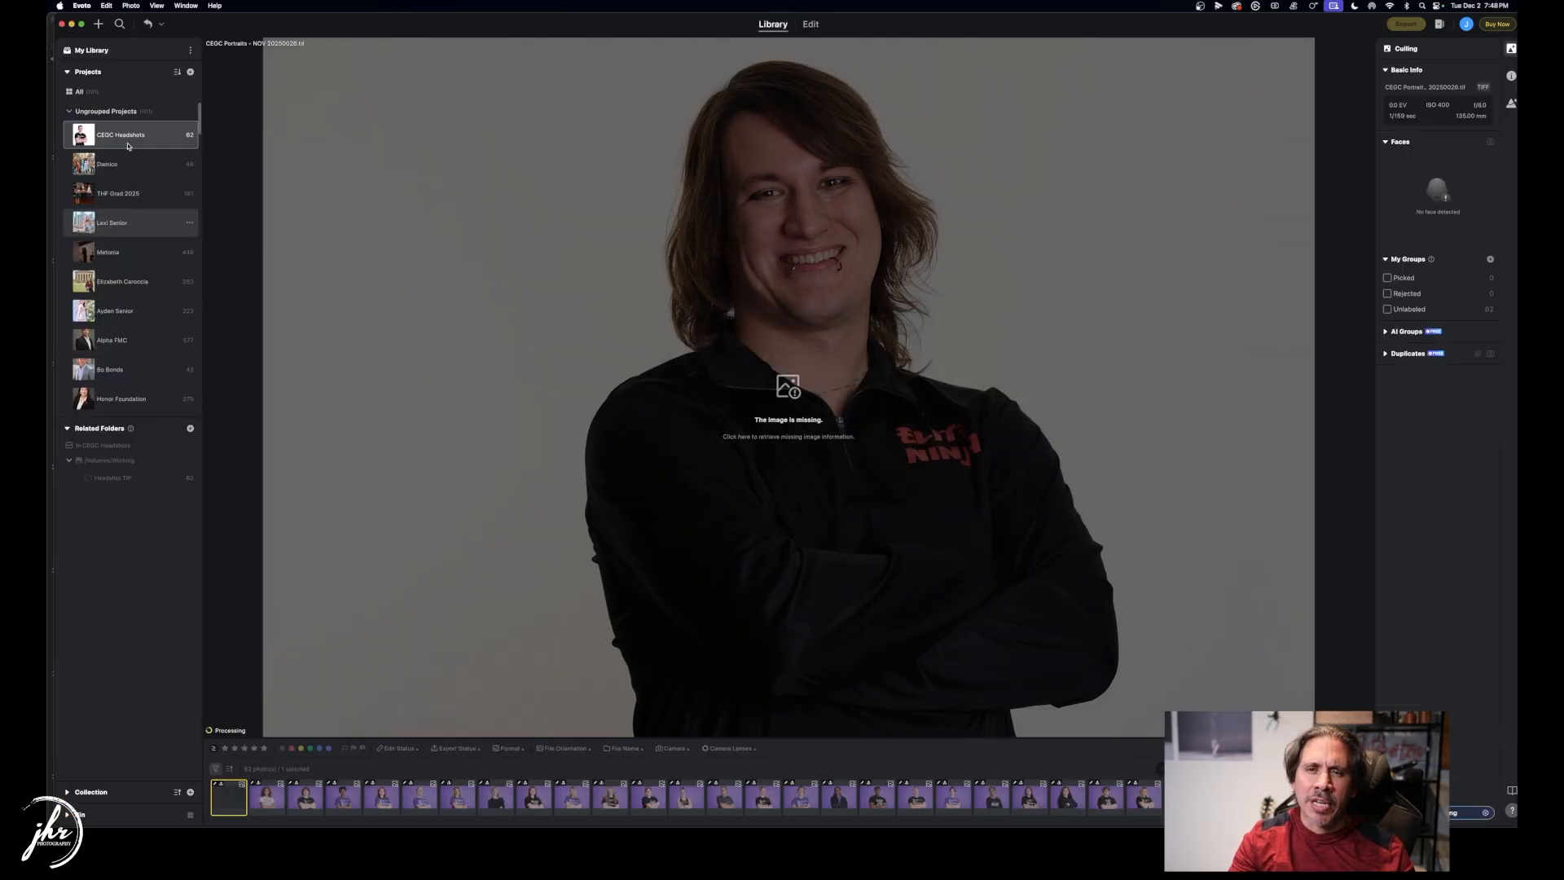
Create a new empty project named for the client, then switch to Finder.
left_click(98, 25)
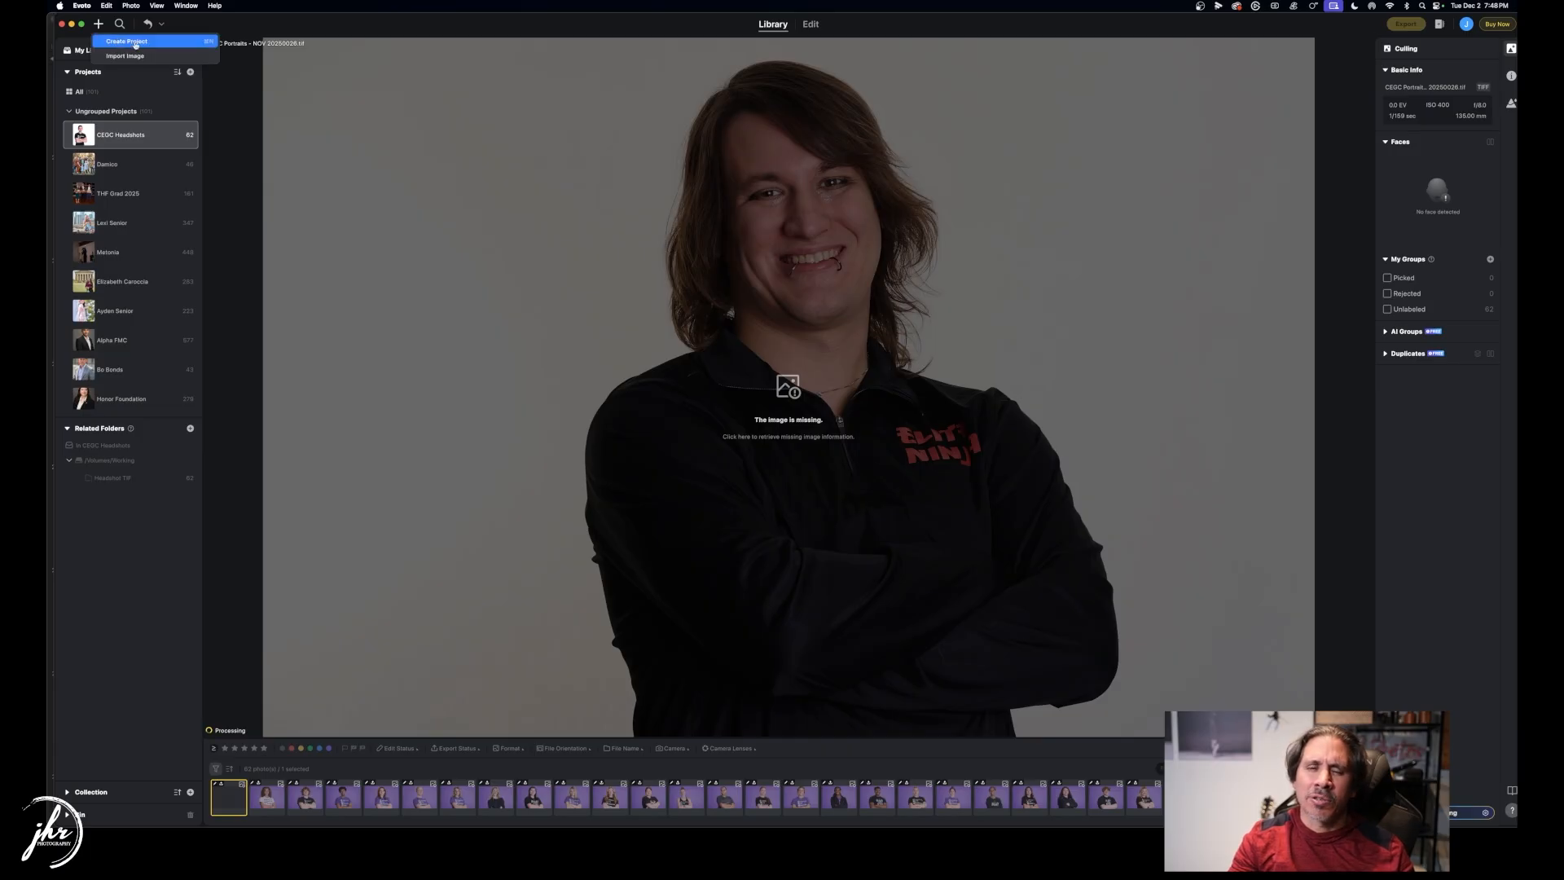
left_click(135, 43)
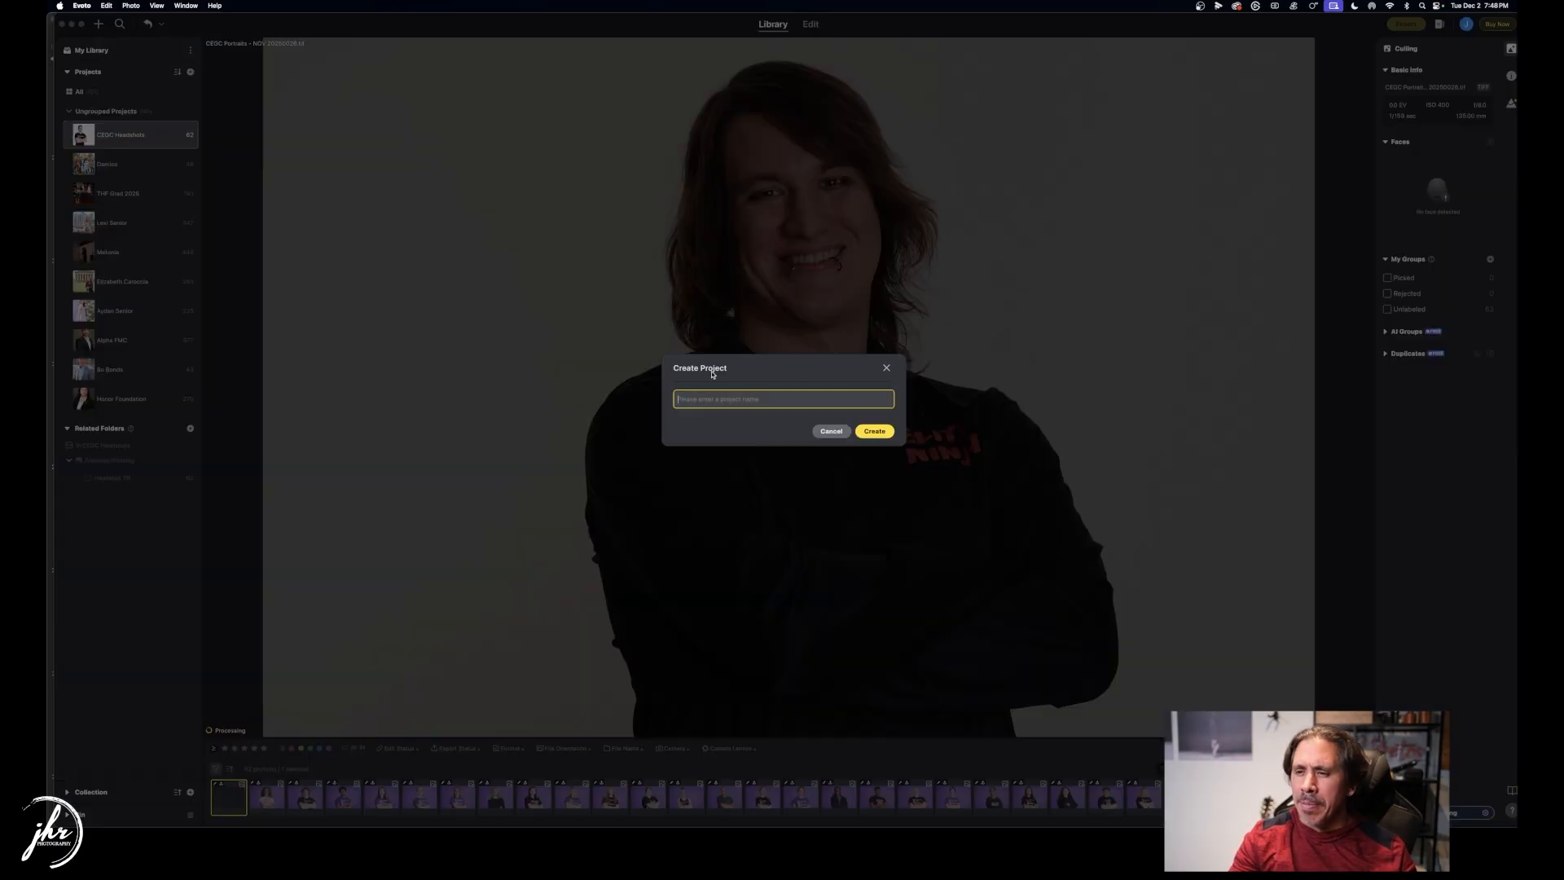
type("TRav")
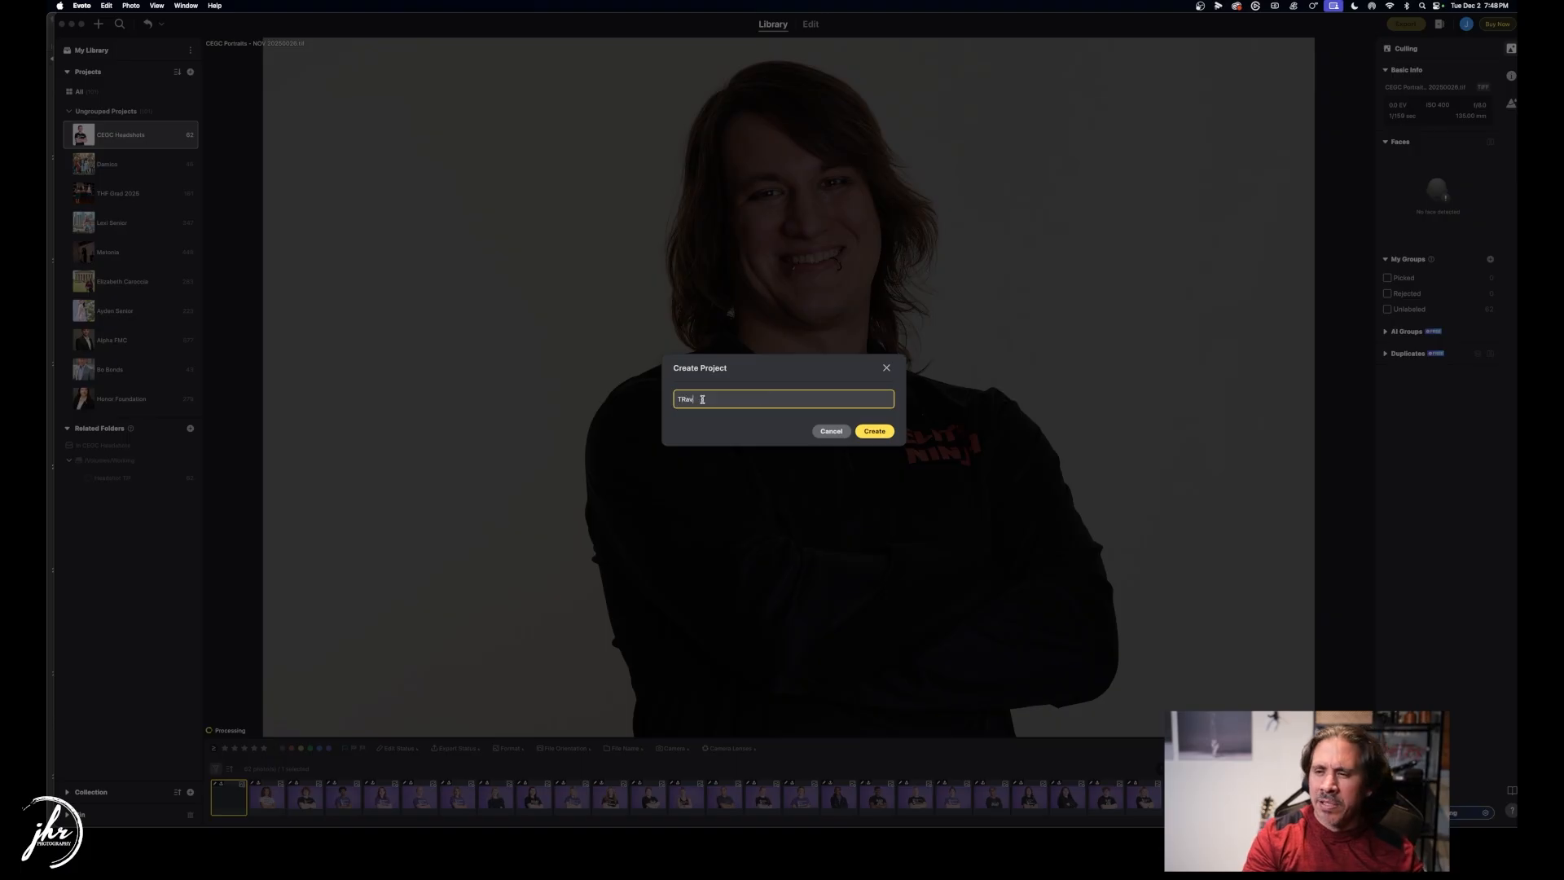
key("BackSpace")
key("BackSpace")
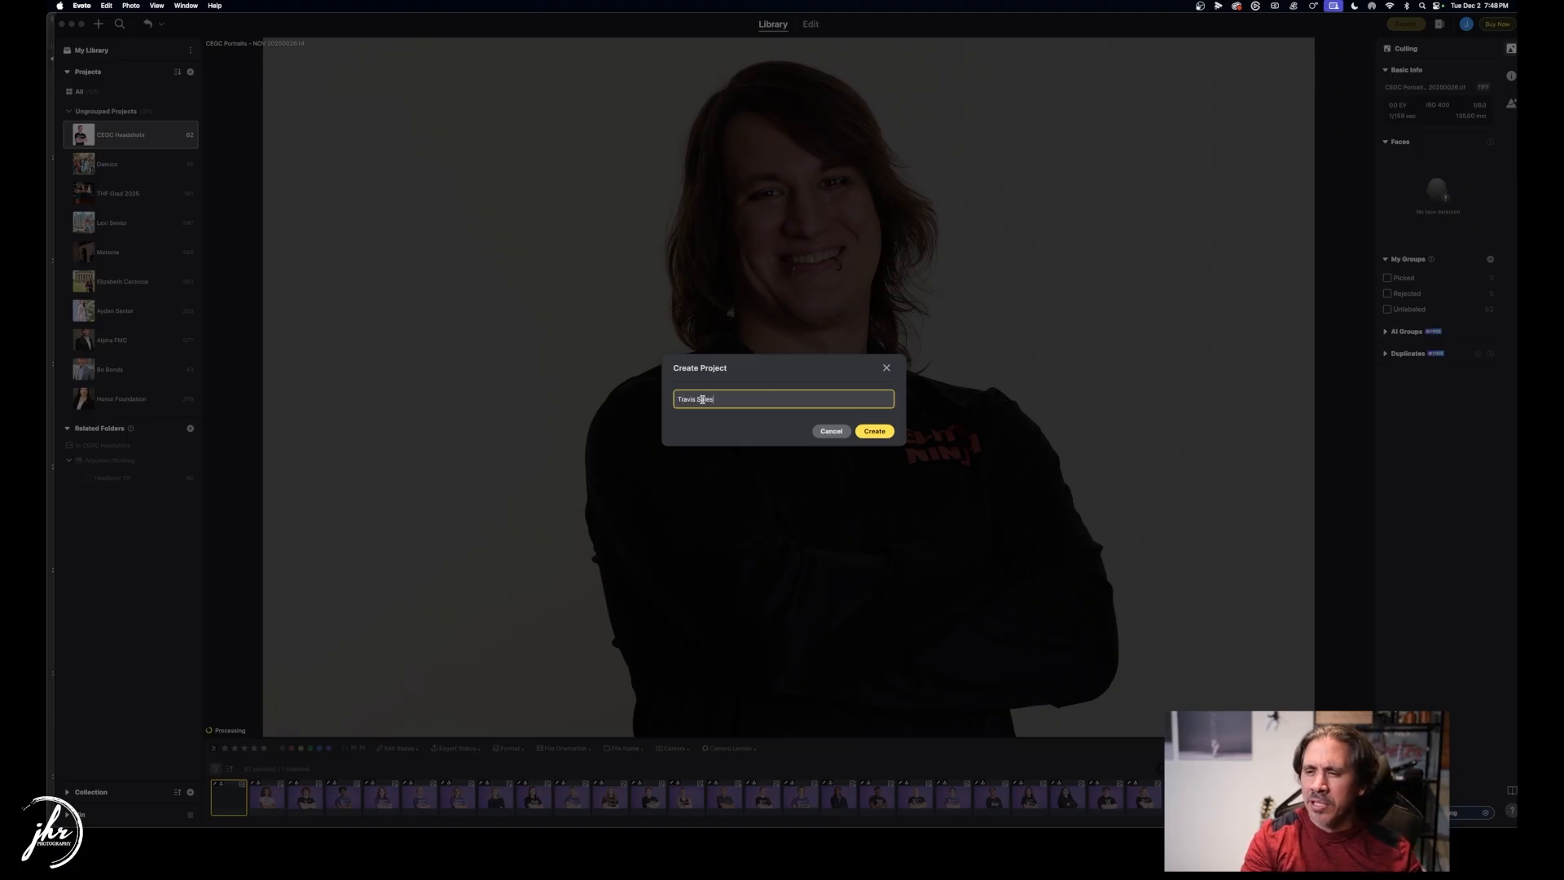
left_click(874, 431)
key("super+Tab")
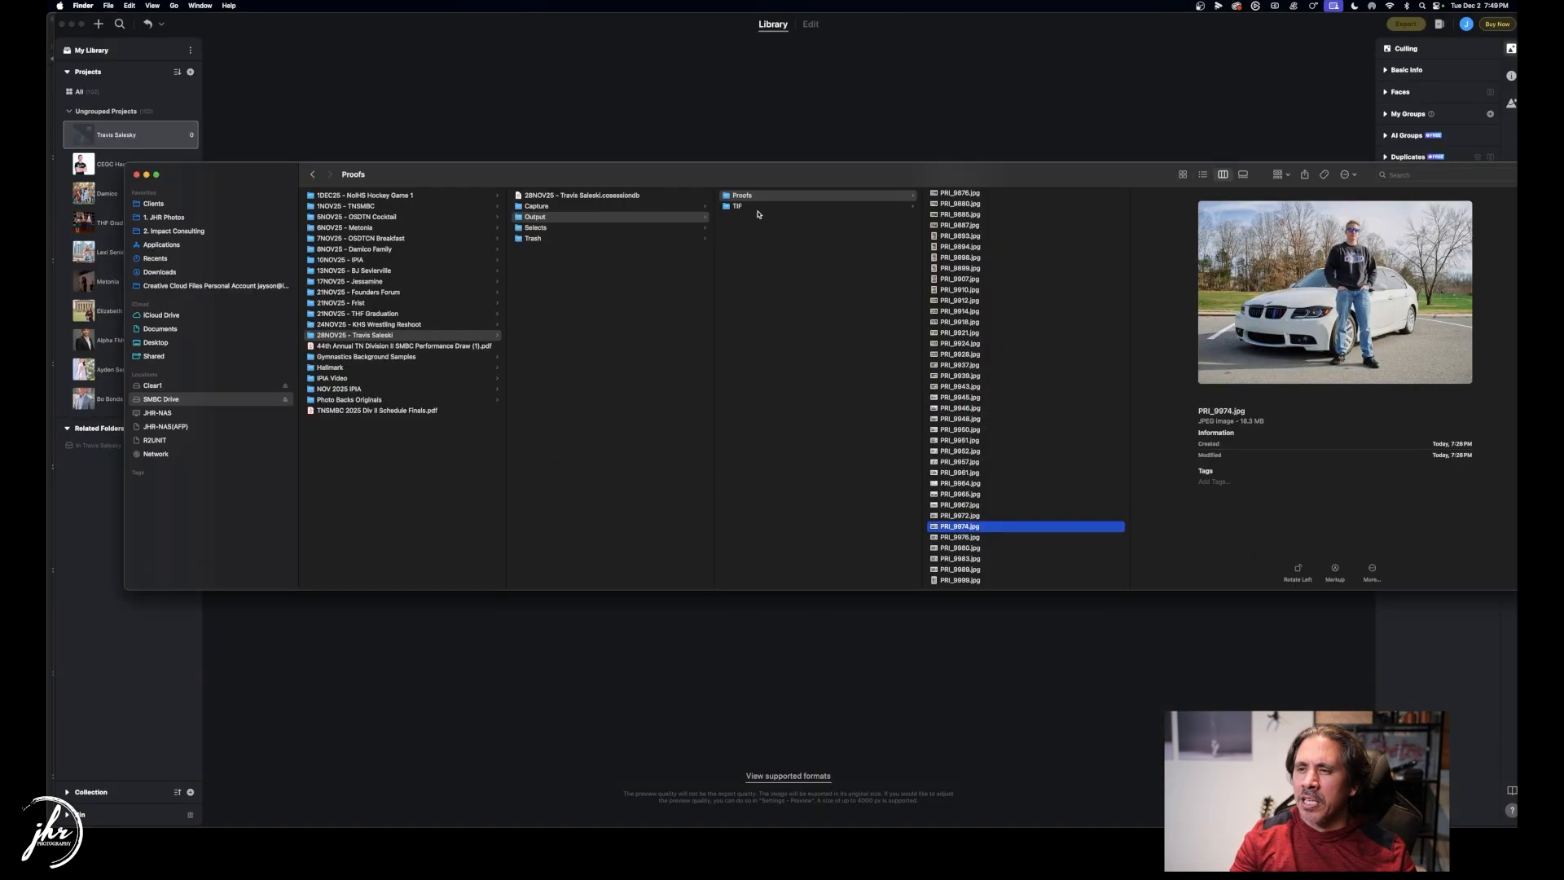
Drag the three .tif files from Output > TIF into the Evoto project and open frame 1237.
left_click(757, 215)
left_click(756, 207)
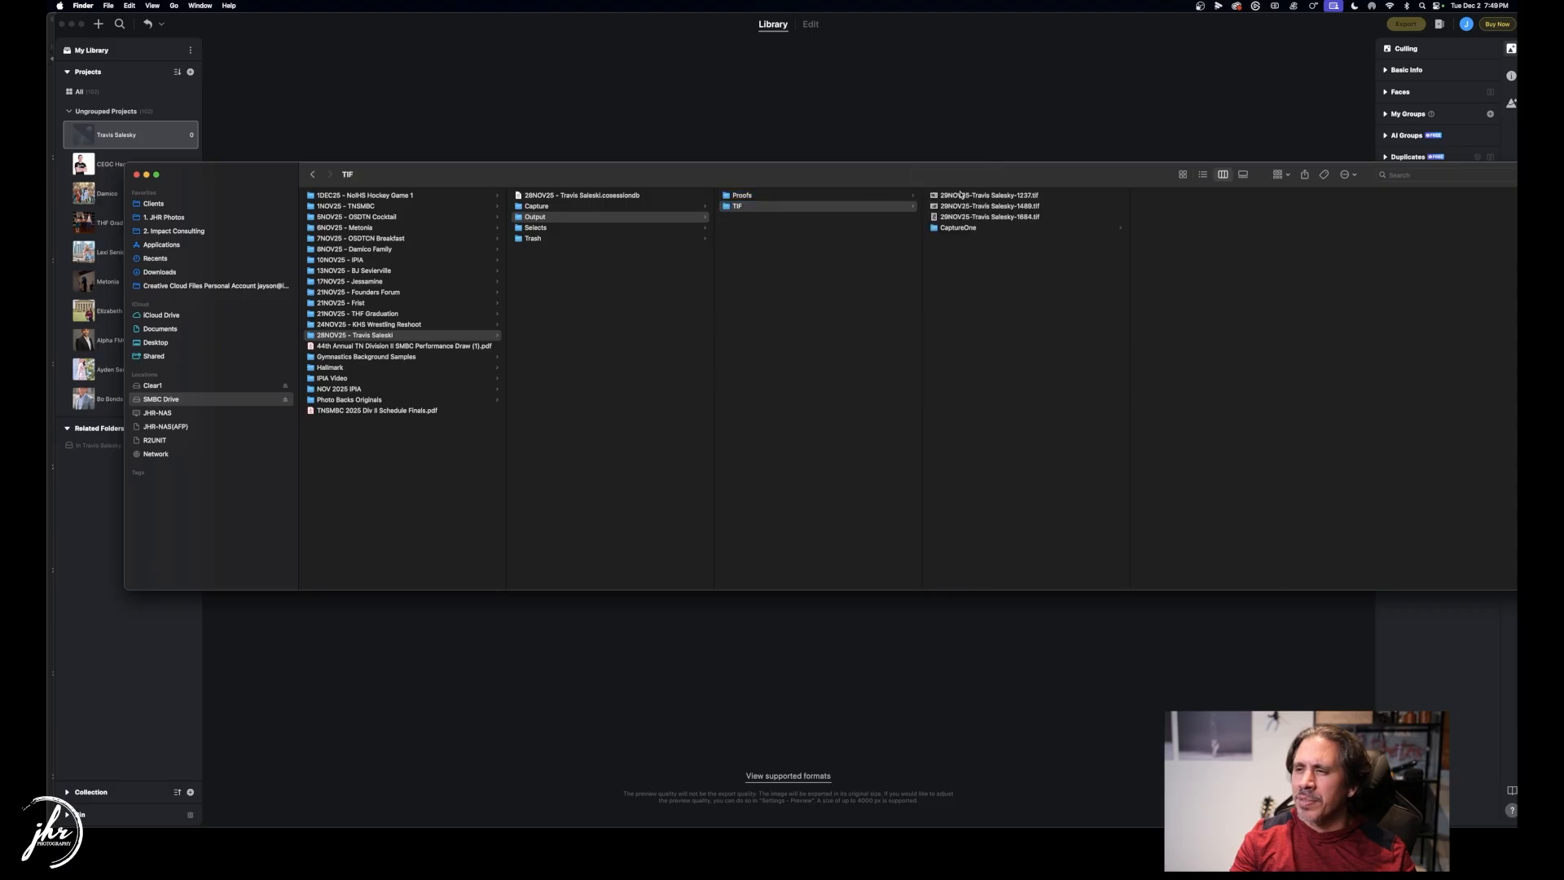
left_click(961, 194)
left_click(969, 217, "shift")
left_click_drag(969, 213, 932, 128)
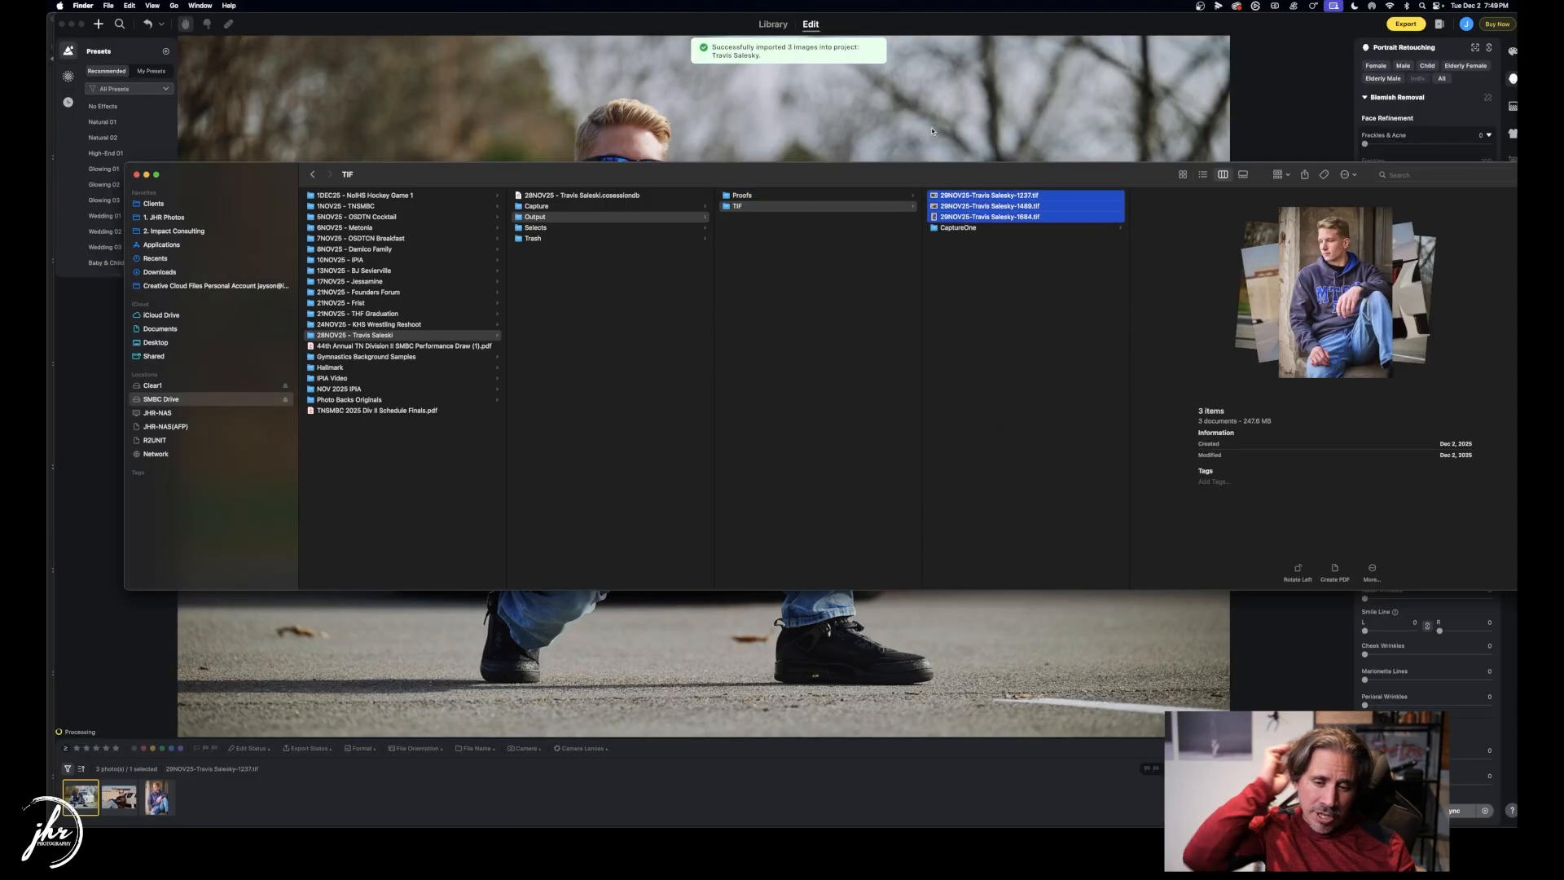
left_click(337, 790)
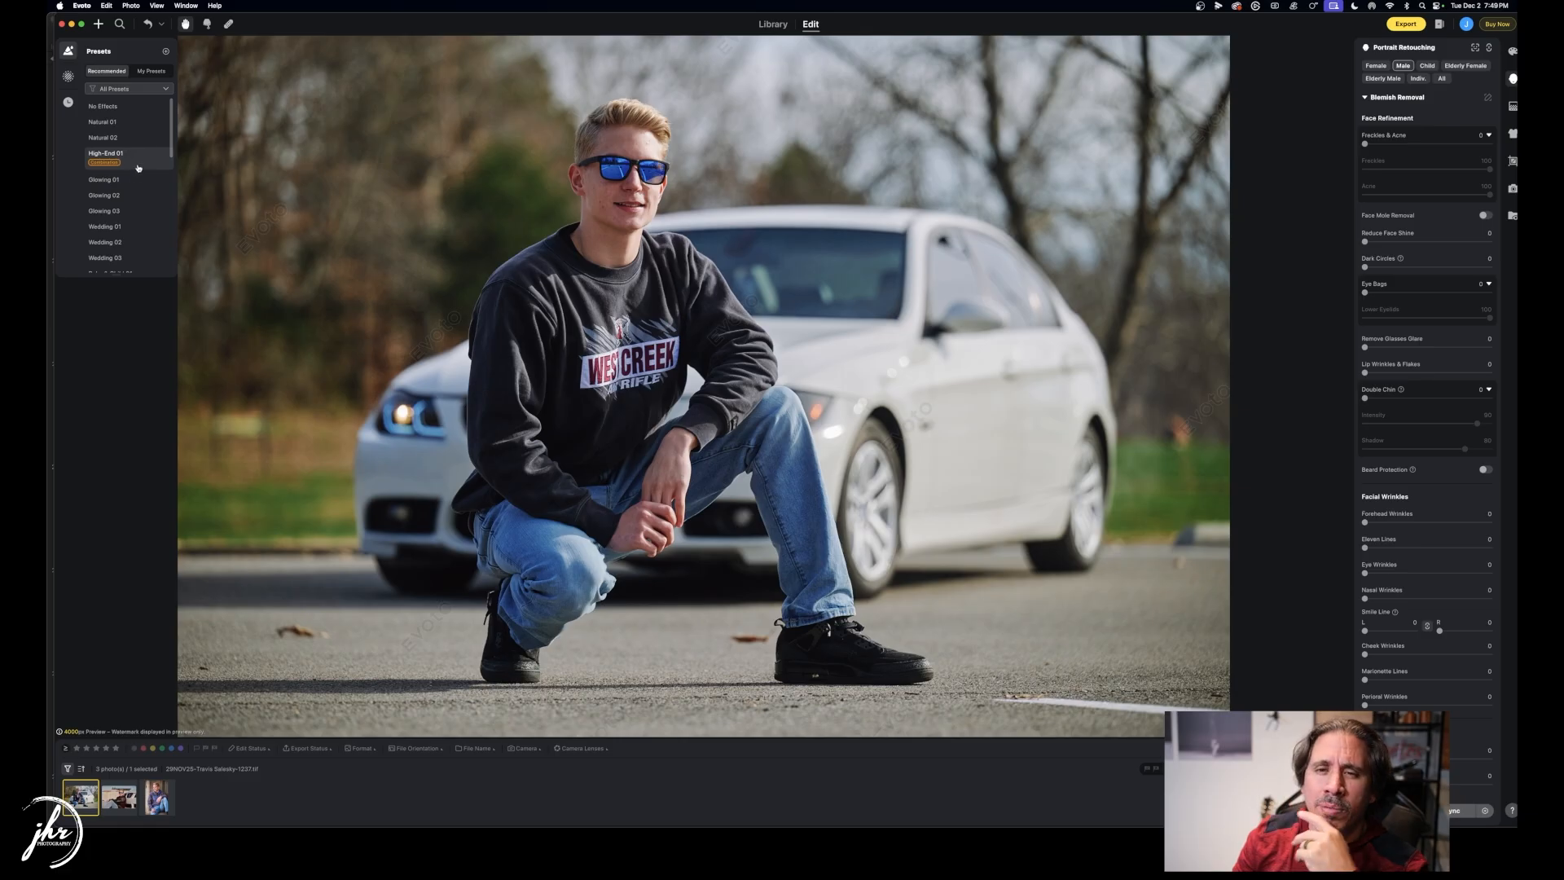
Apply the Lifestyle Portrait preset to frame 1237 and zoom in on the lower face.
scroll(139, 212, "down", 3)
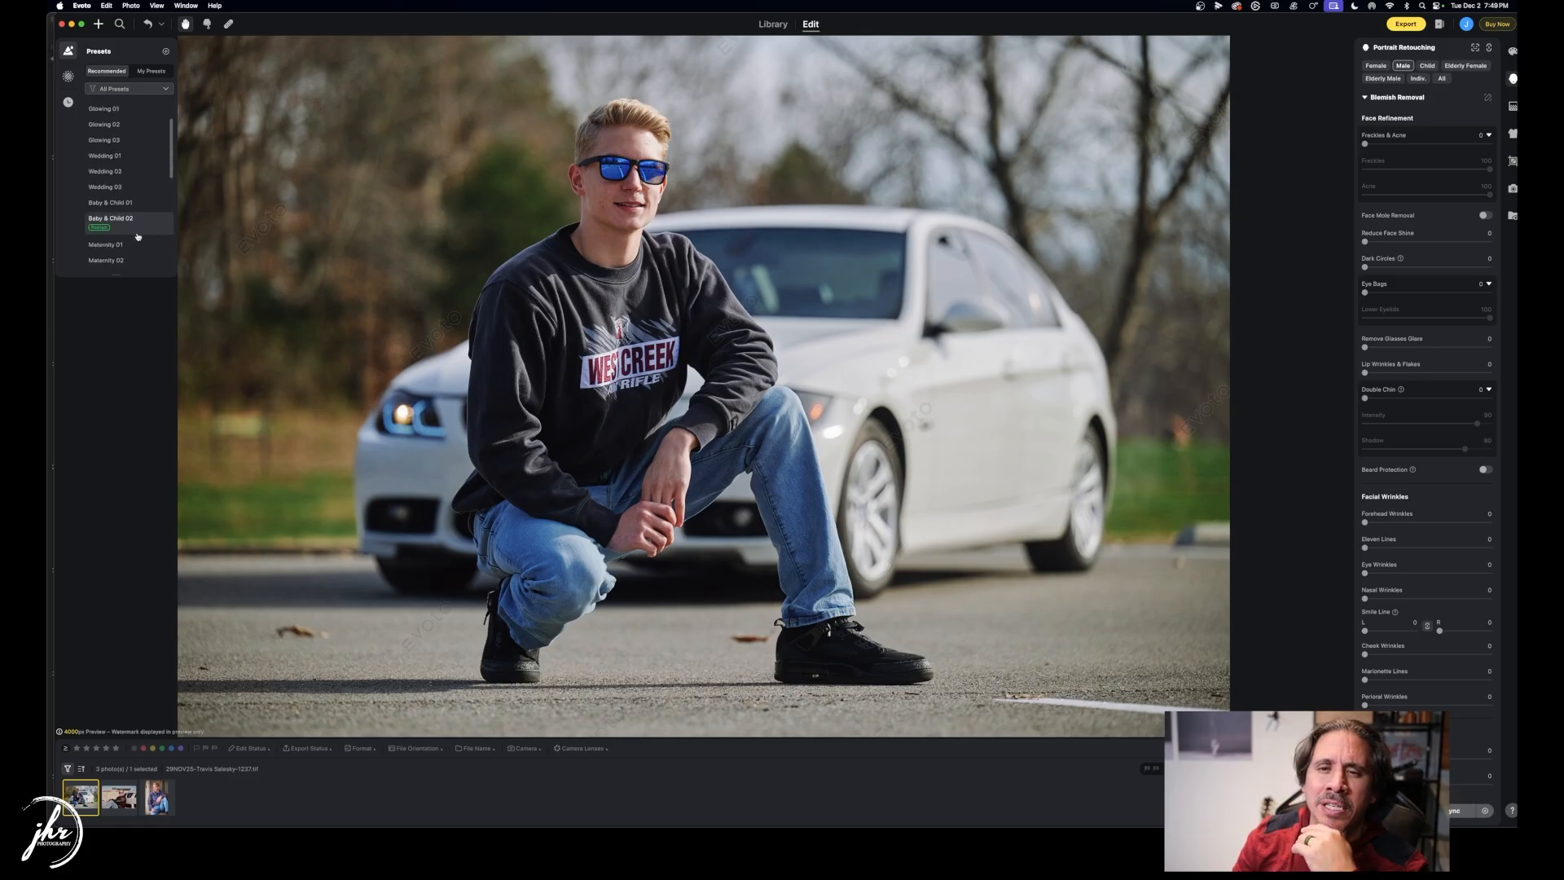
scroll(135, 196, "down", 5)
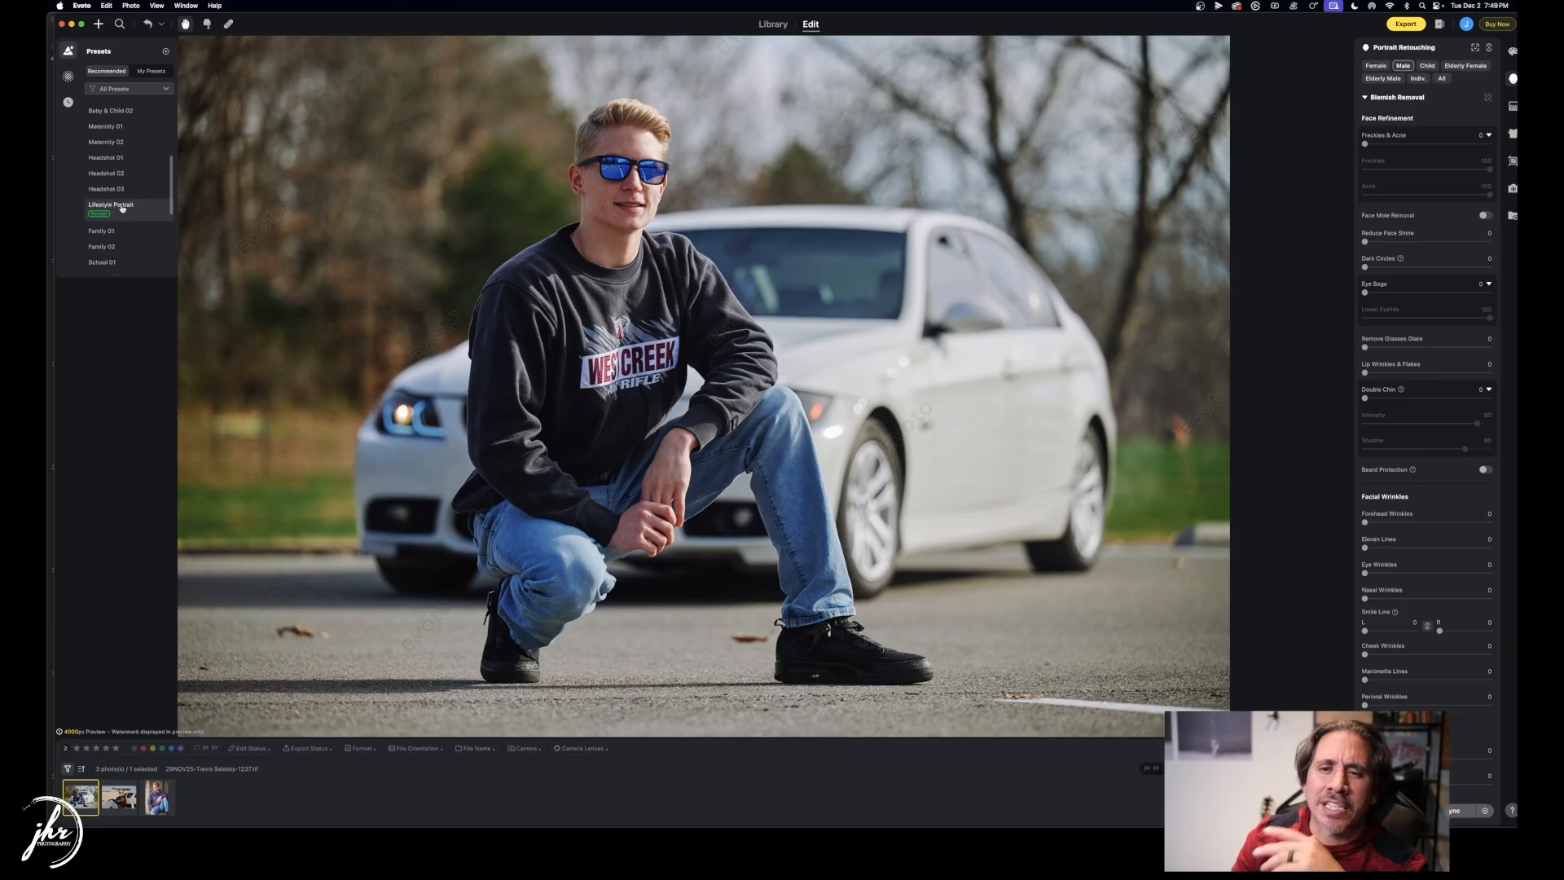
left_click(110, 205)
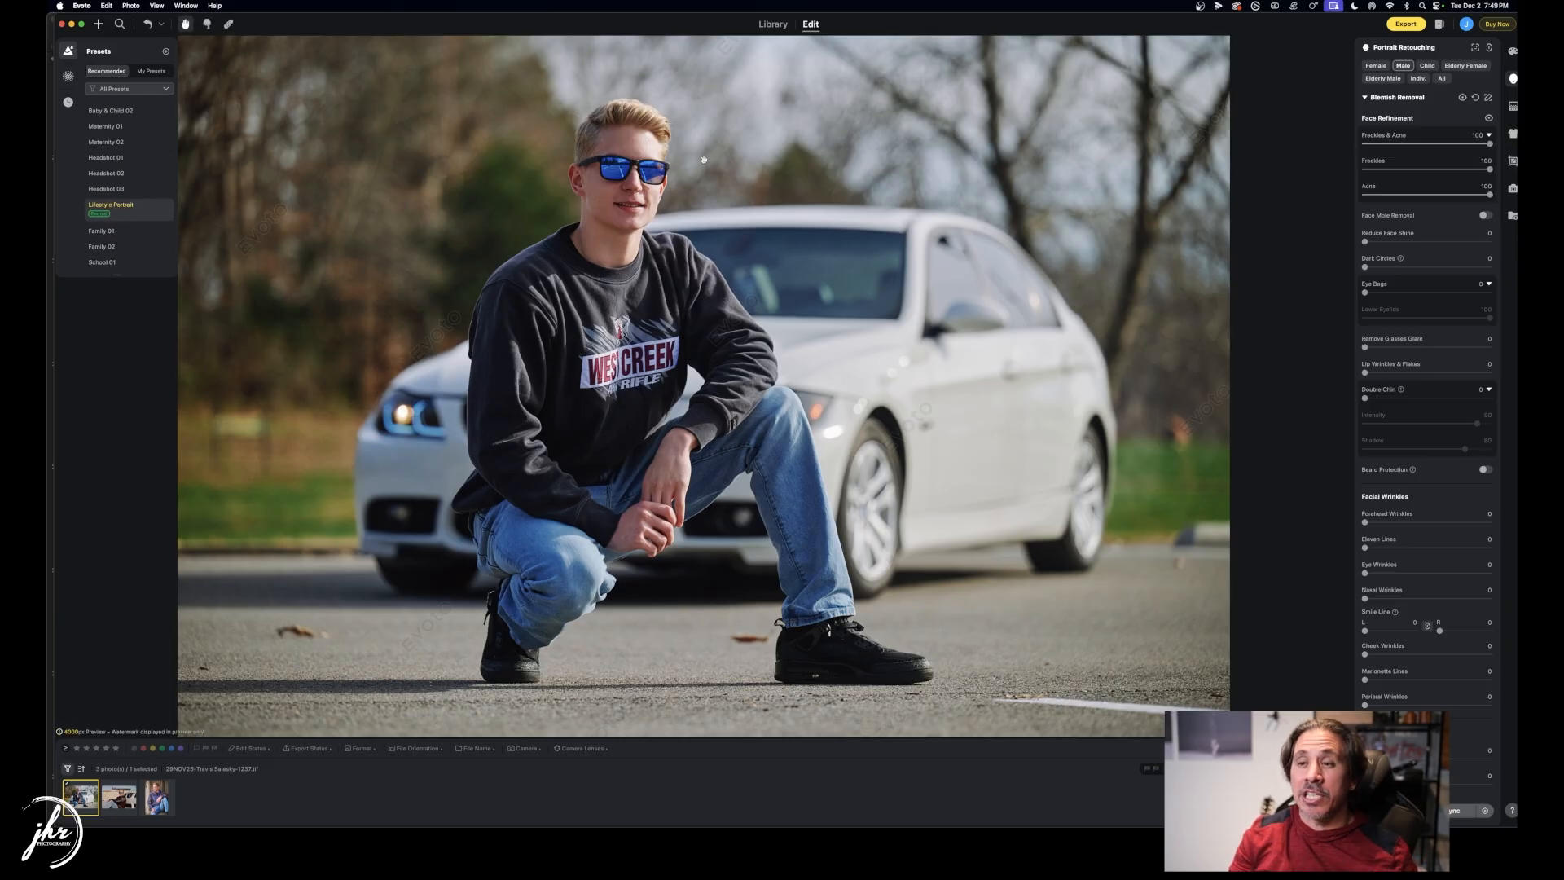
scroll(616, 216, "up", 3)
scroll(616, 216, "up", 5)
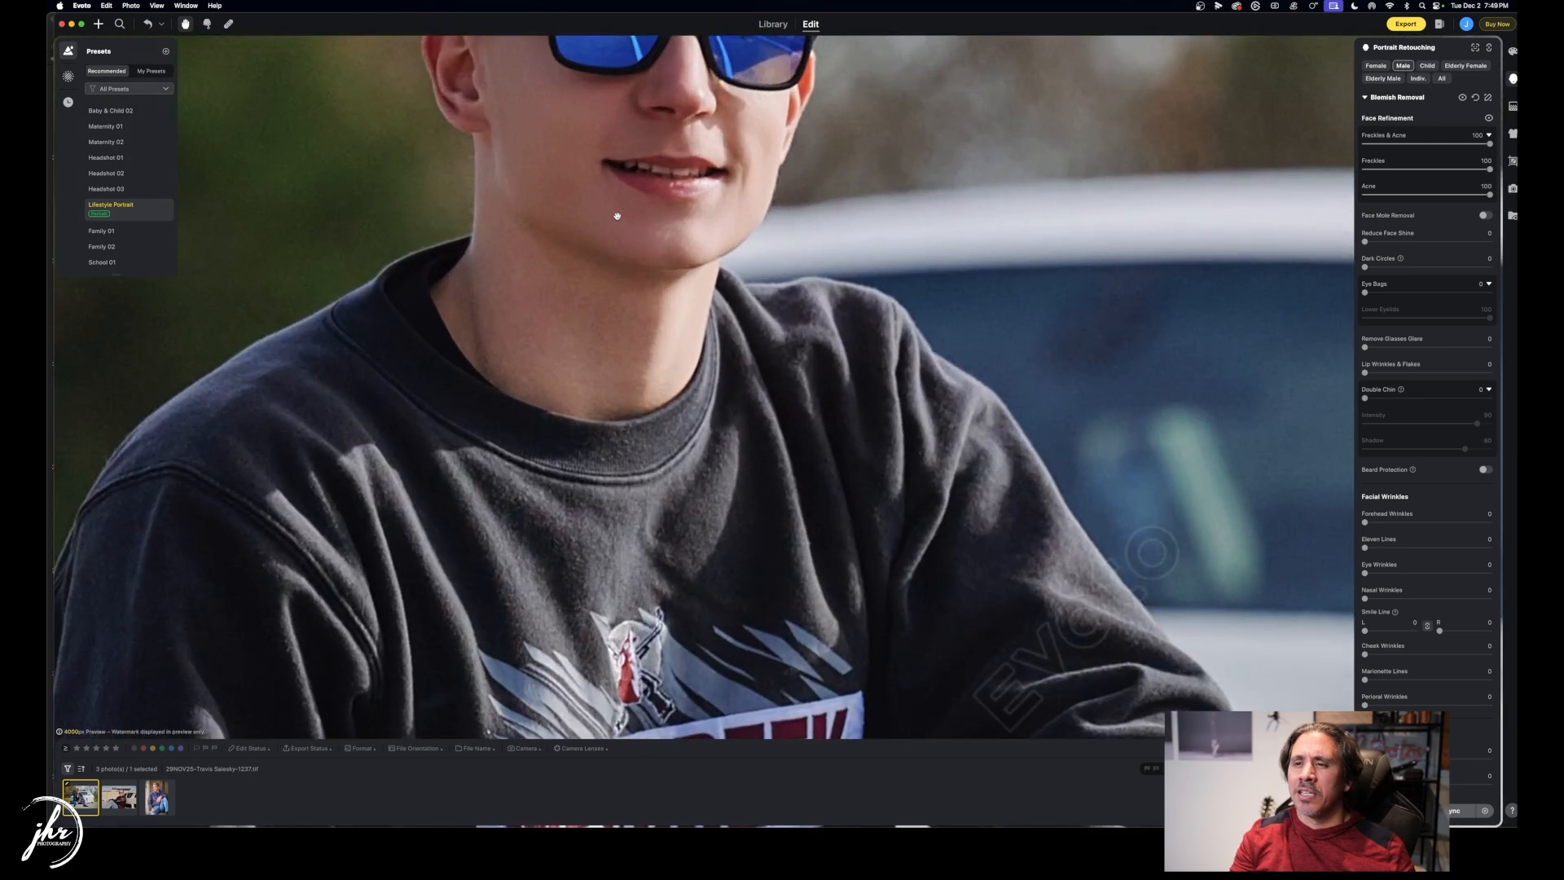
left_click_drag(621, 210, 642, 269)
scroll(657, 403, "down", 4)
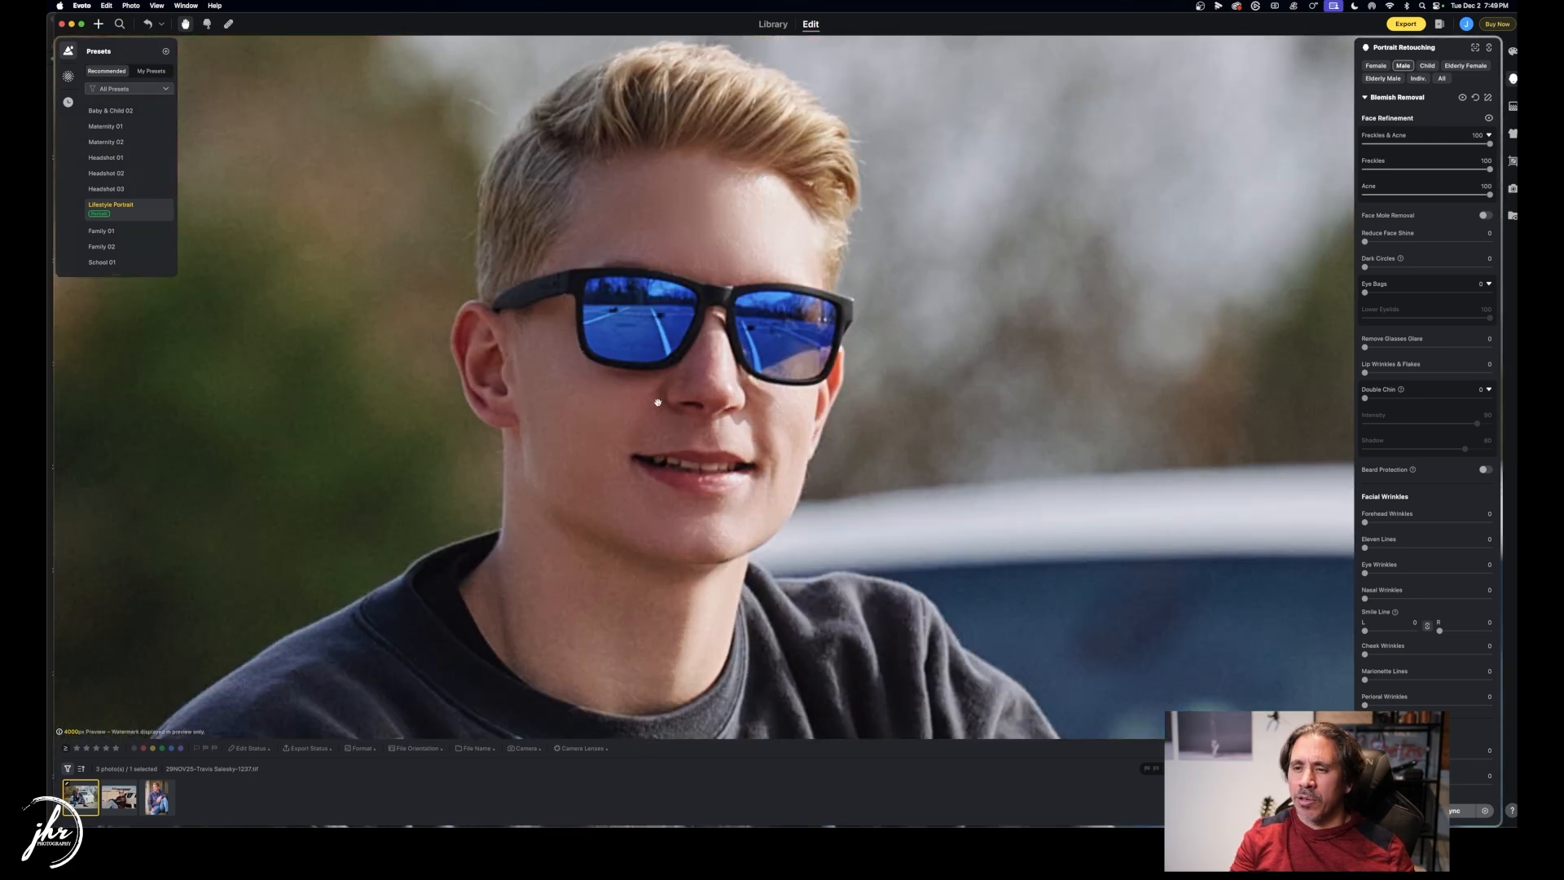
scroll(743, 394, "down", 2)
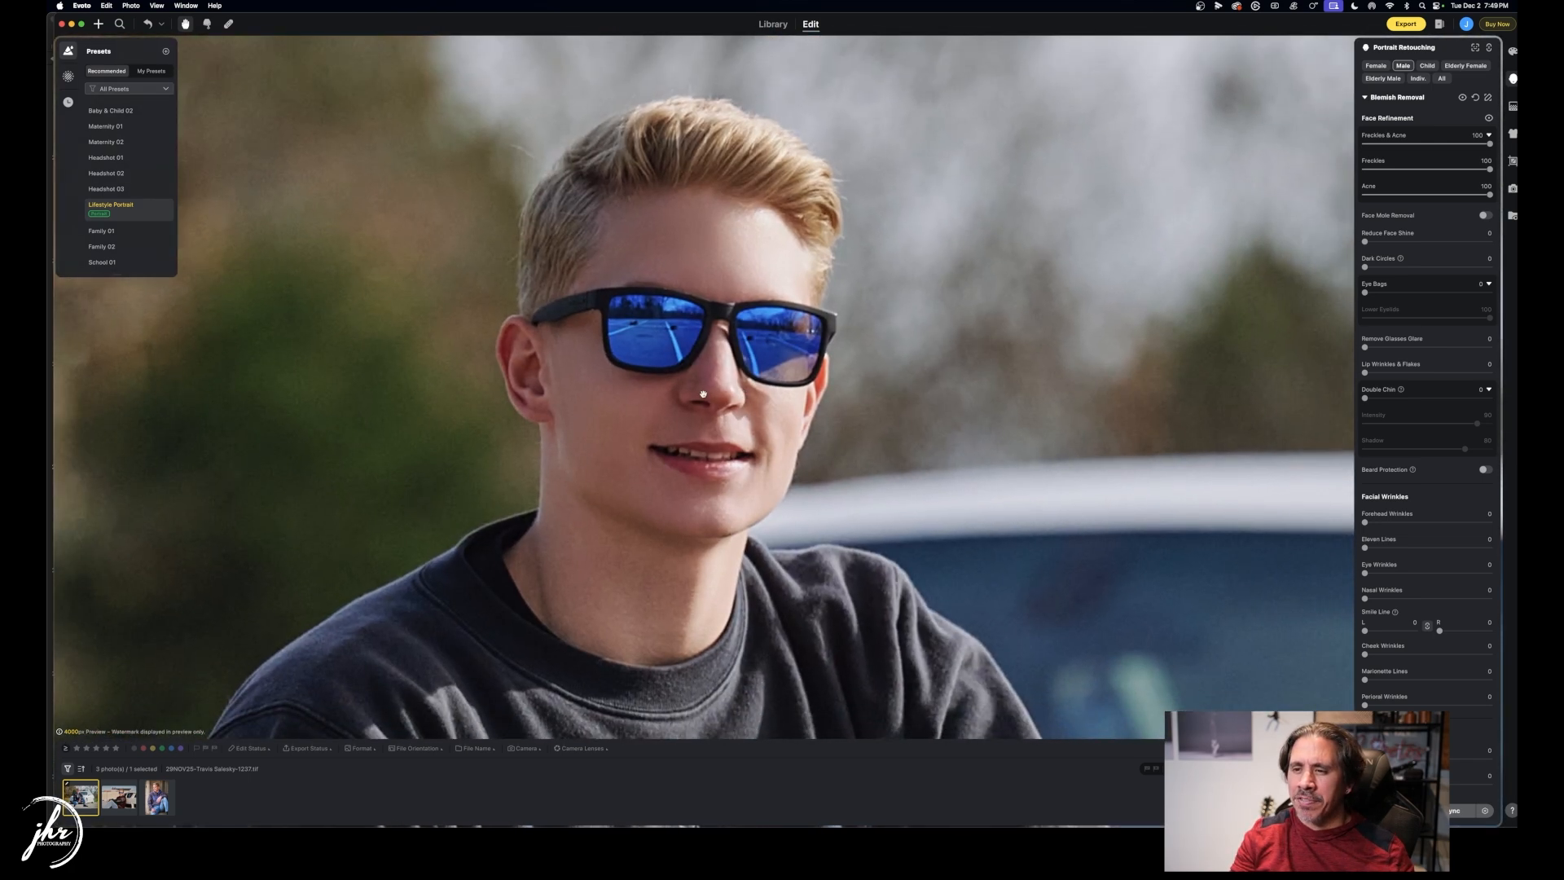
Toggle before/after on the retouched face, then show the Color Adjustments panel.
key("backslash")
key("backslash")
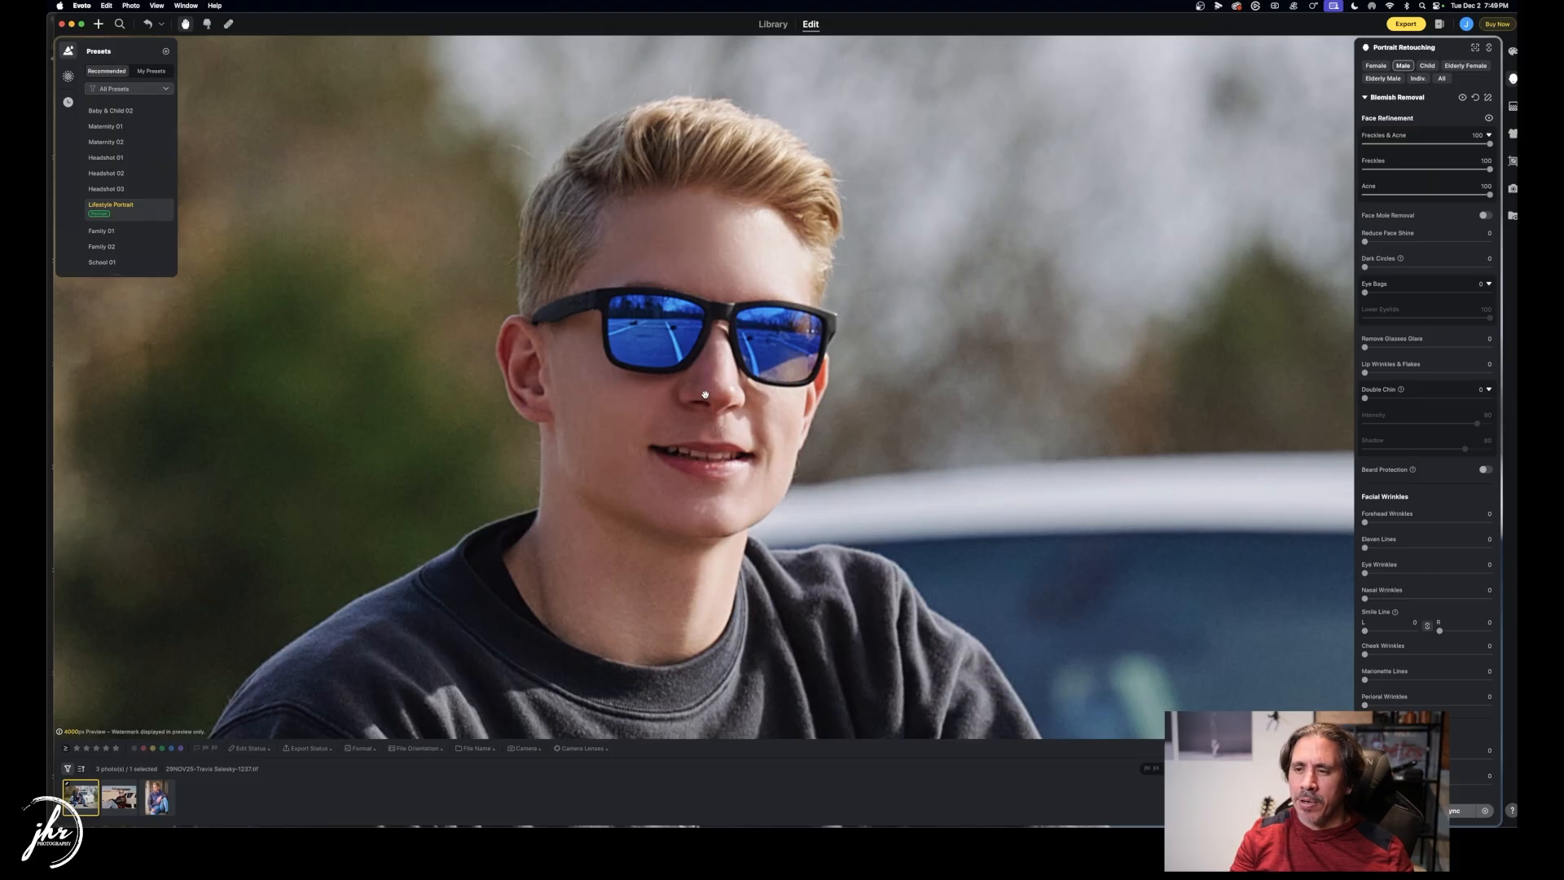
key("backslash")
key("backslash")
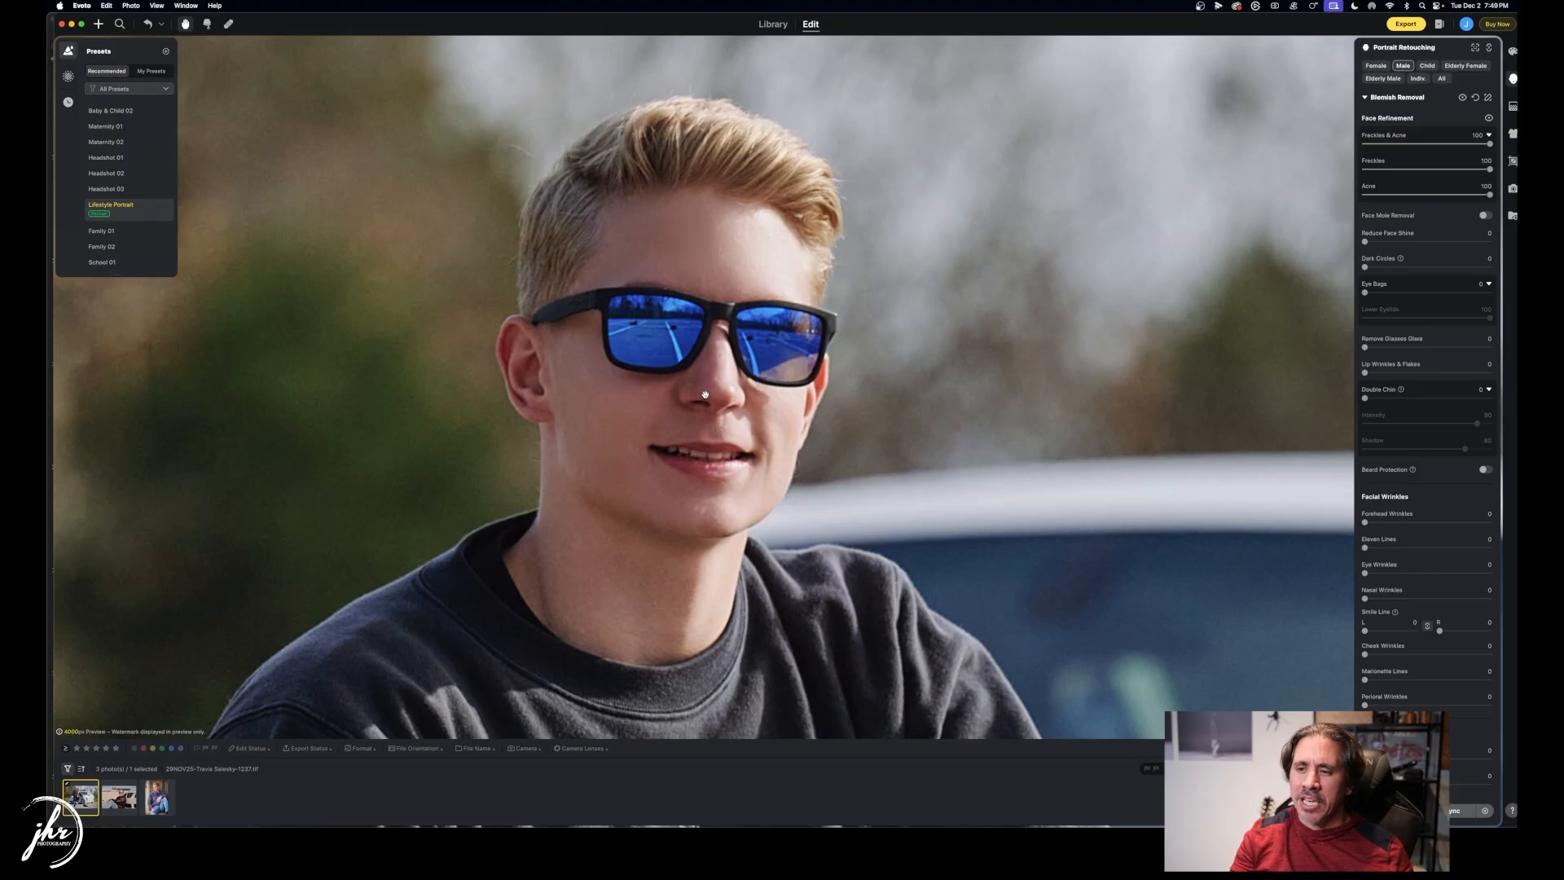
key("backslash")
key("backslash")
key("backslash")
key("backslash")
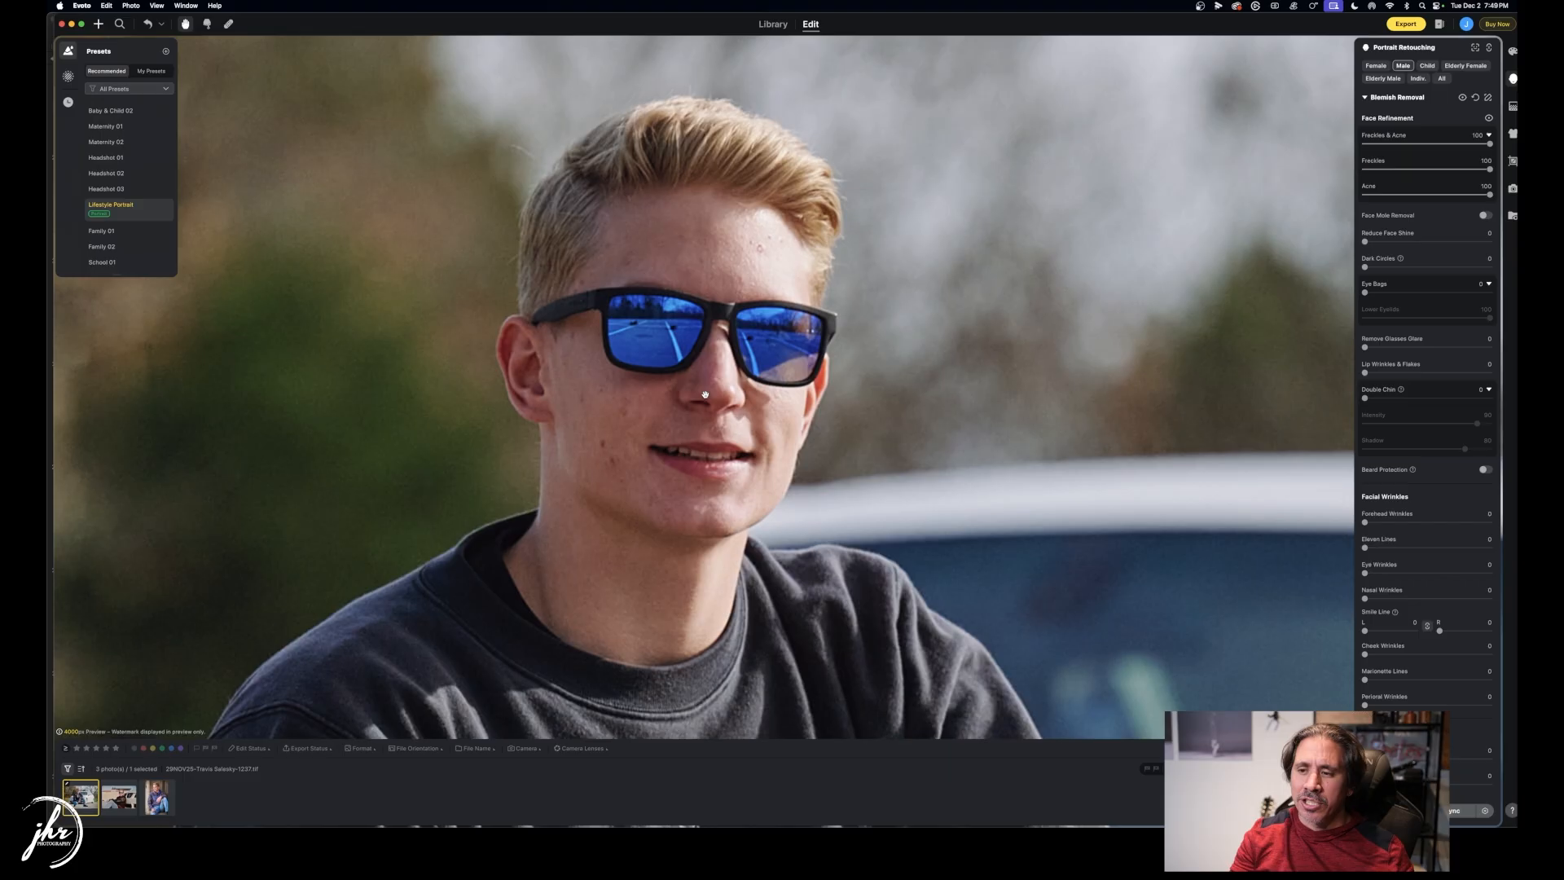
scroll(706, 392, "down", 10)
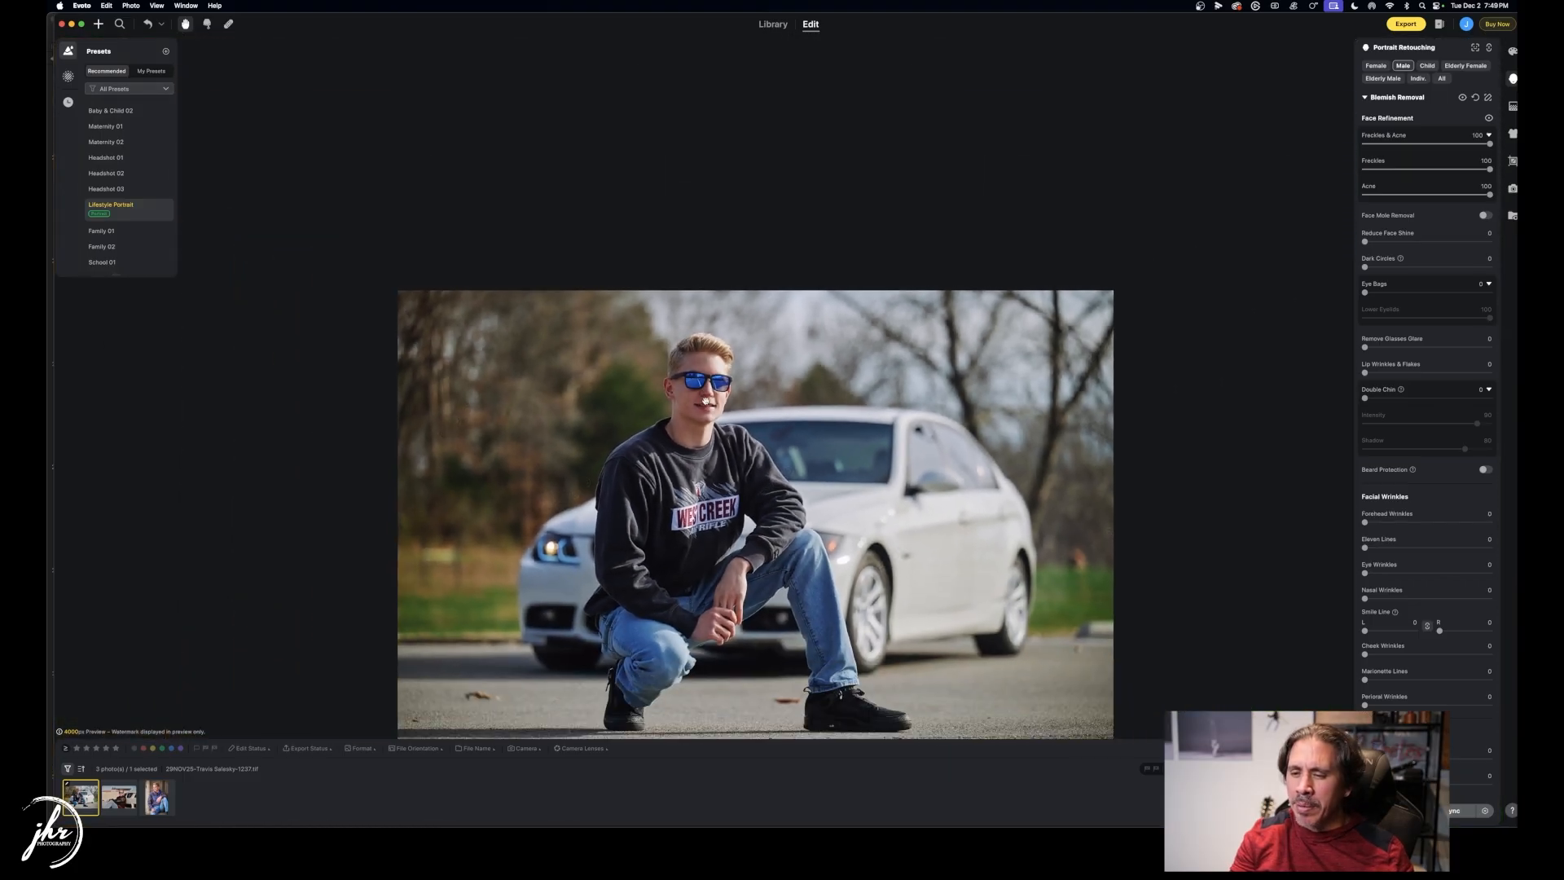
left_click_drag(705, 401, 710, 292)
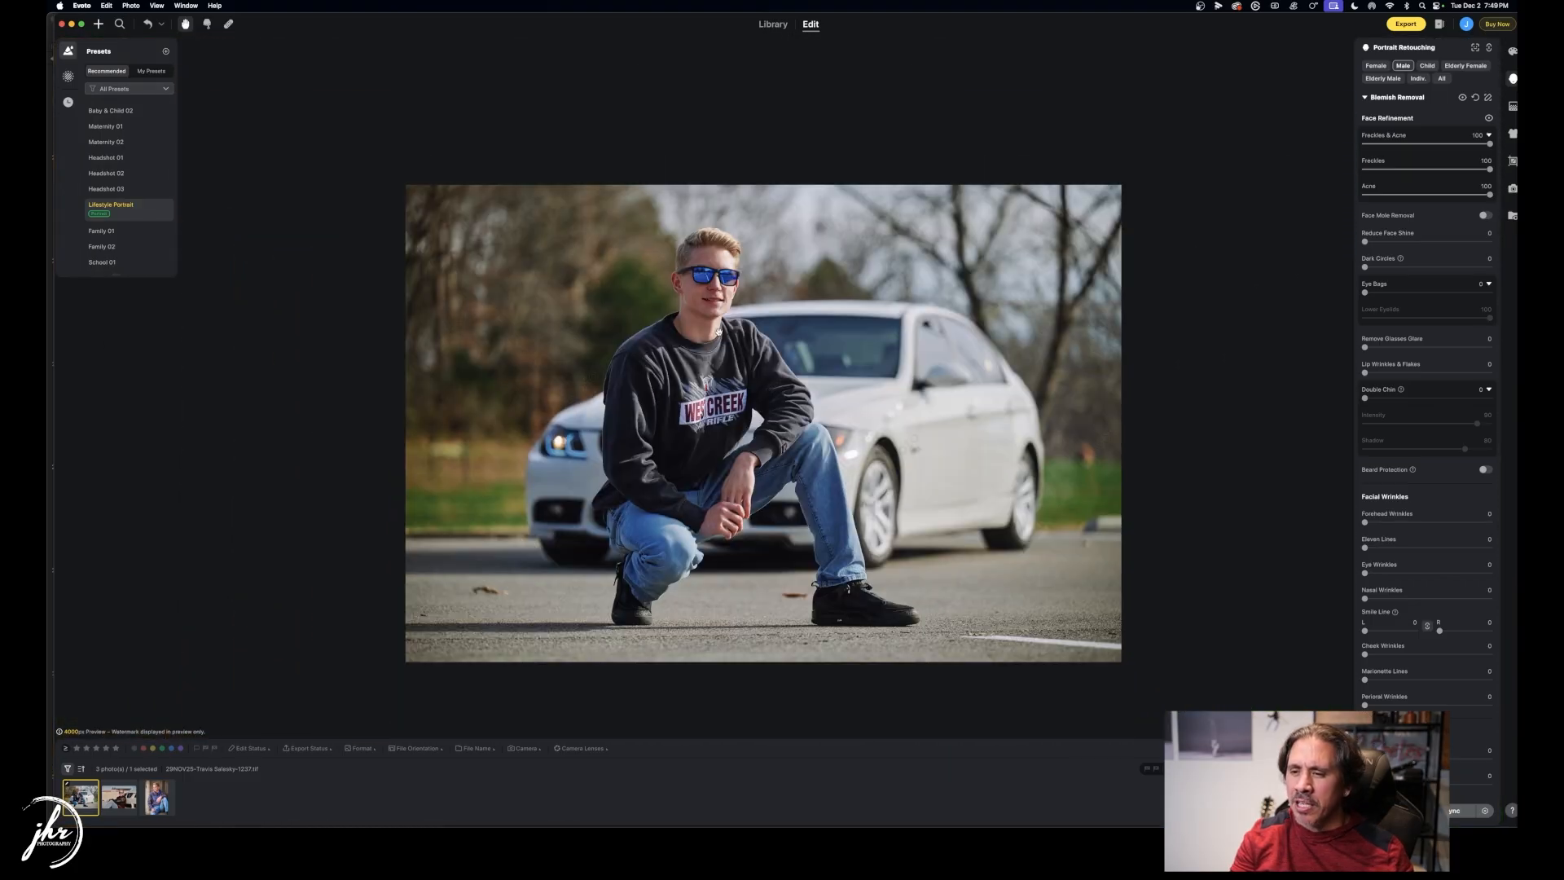
scroll(715, 285, "up", 2)
scroll(715, 285, "up", 5)
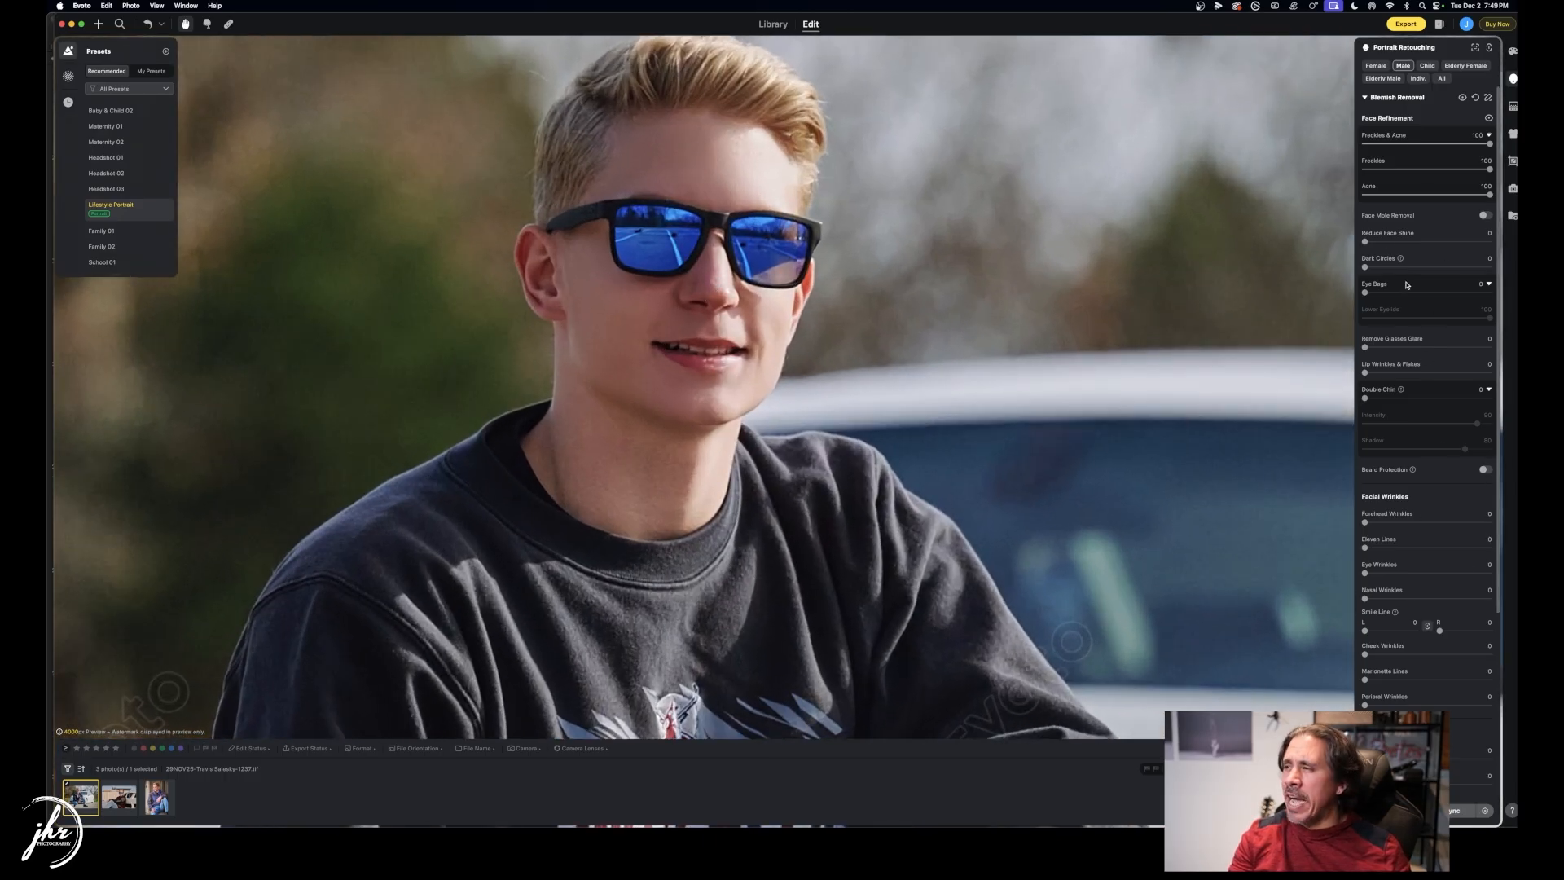
left_click(1512, 52)
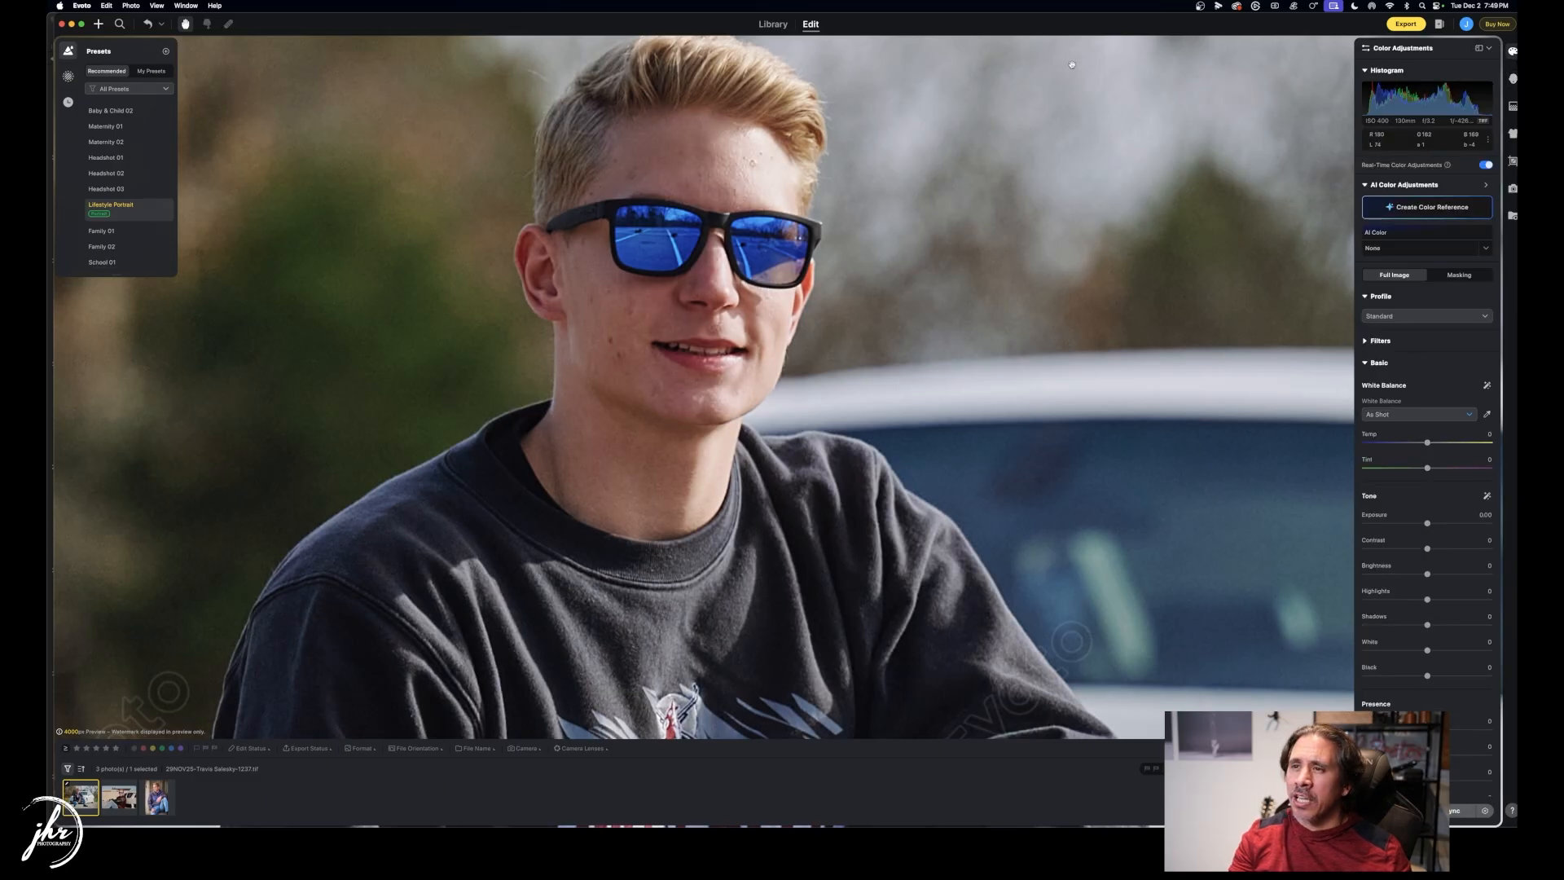
left_click_drag(962, 22, 955, 22)
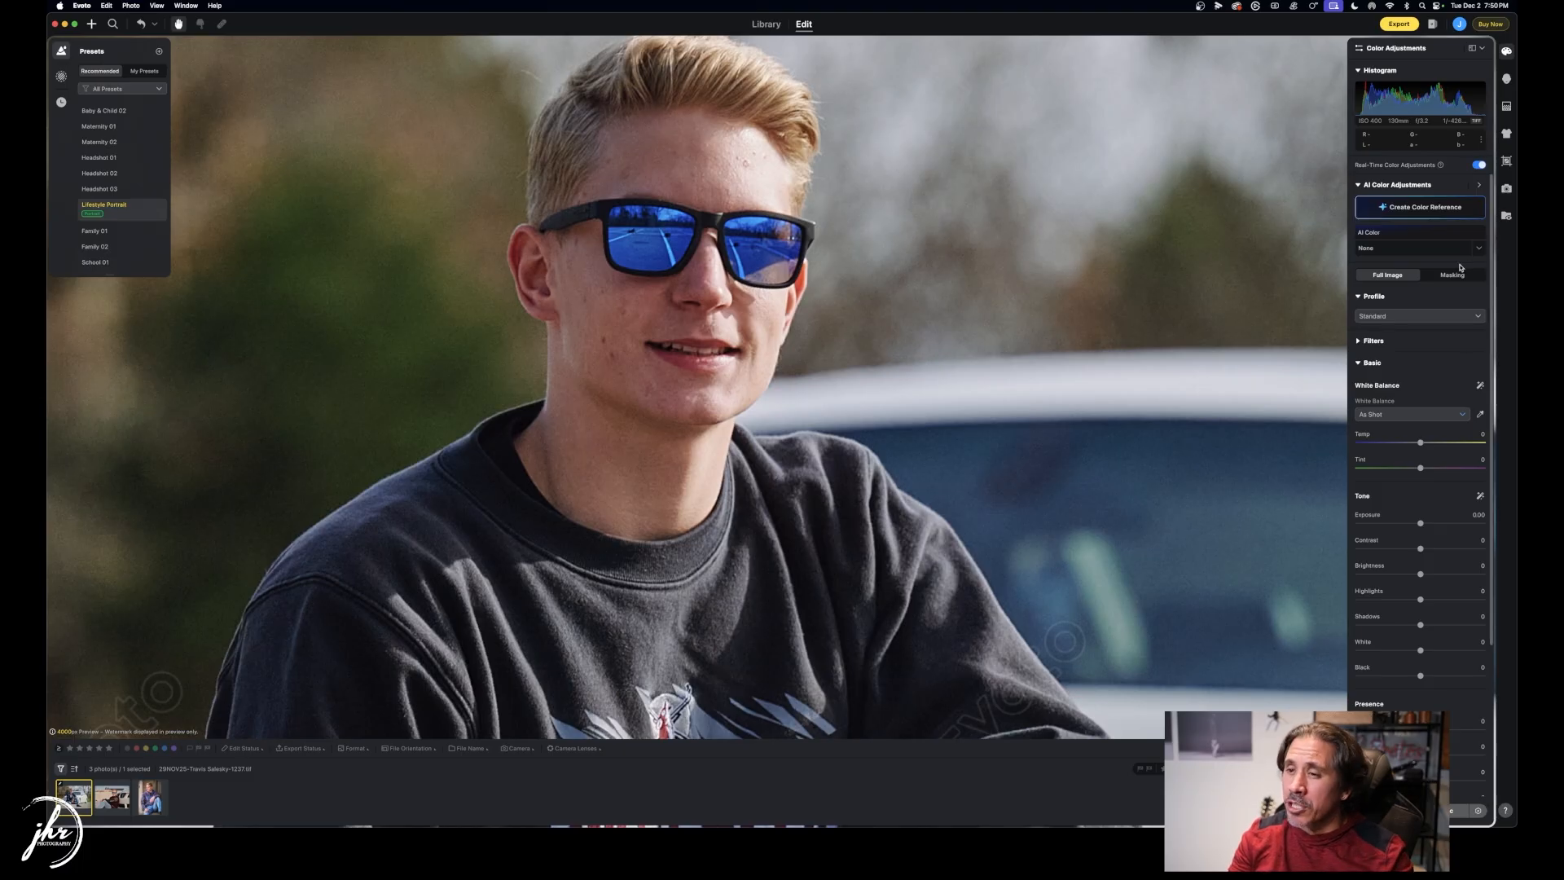
In Blemish Removal, set Freckles & Acne to 57, Freckles to 23, lower Acne, and Reduce Face Shine to 3.
left_click(1508, 79)
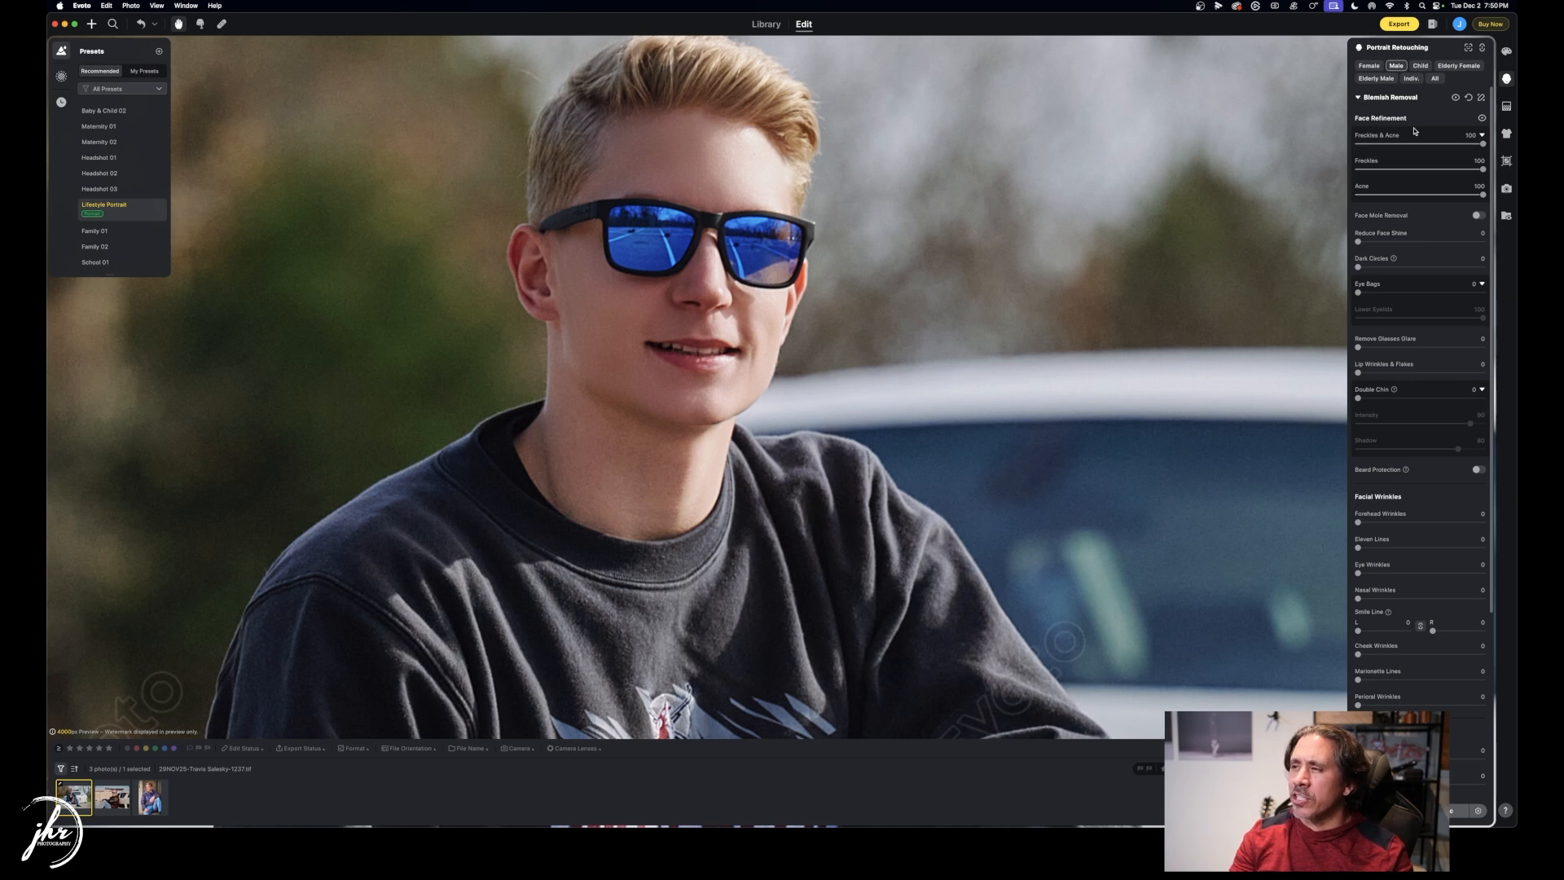
left_click_drag(1482, 144, 1428, 145)
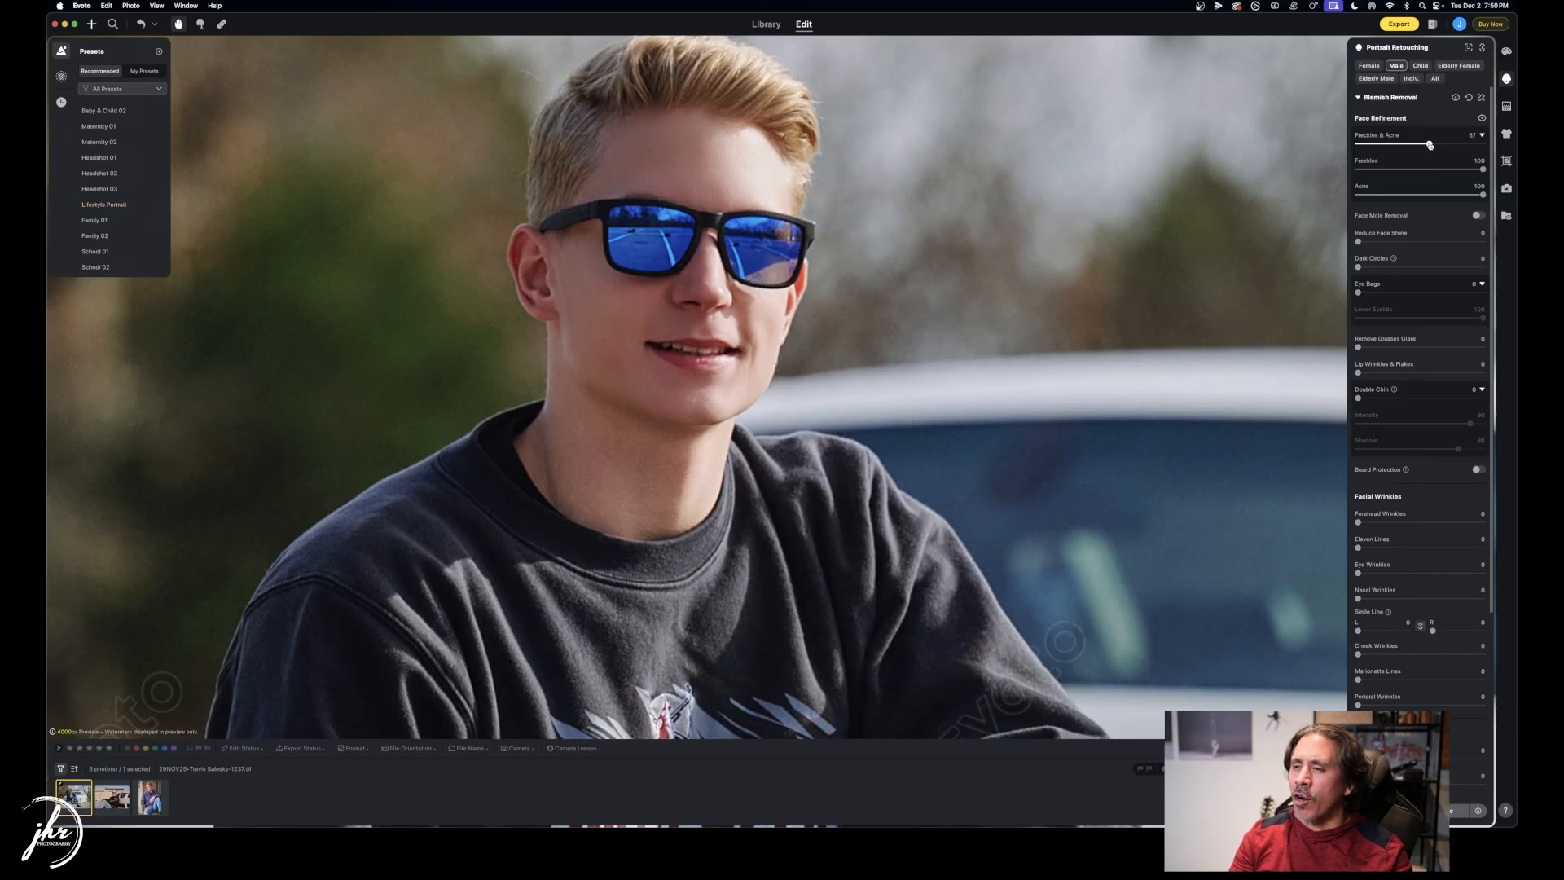
left_click_drag(1483, 169, 1386, 170)
left_click_drag(1482, 195, 1407, 195)
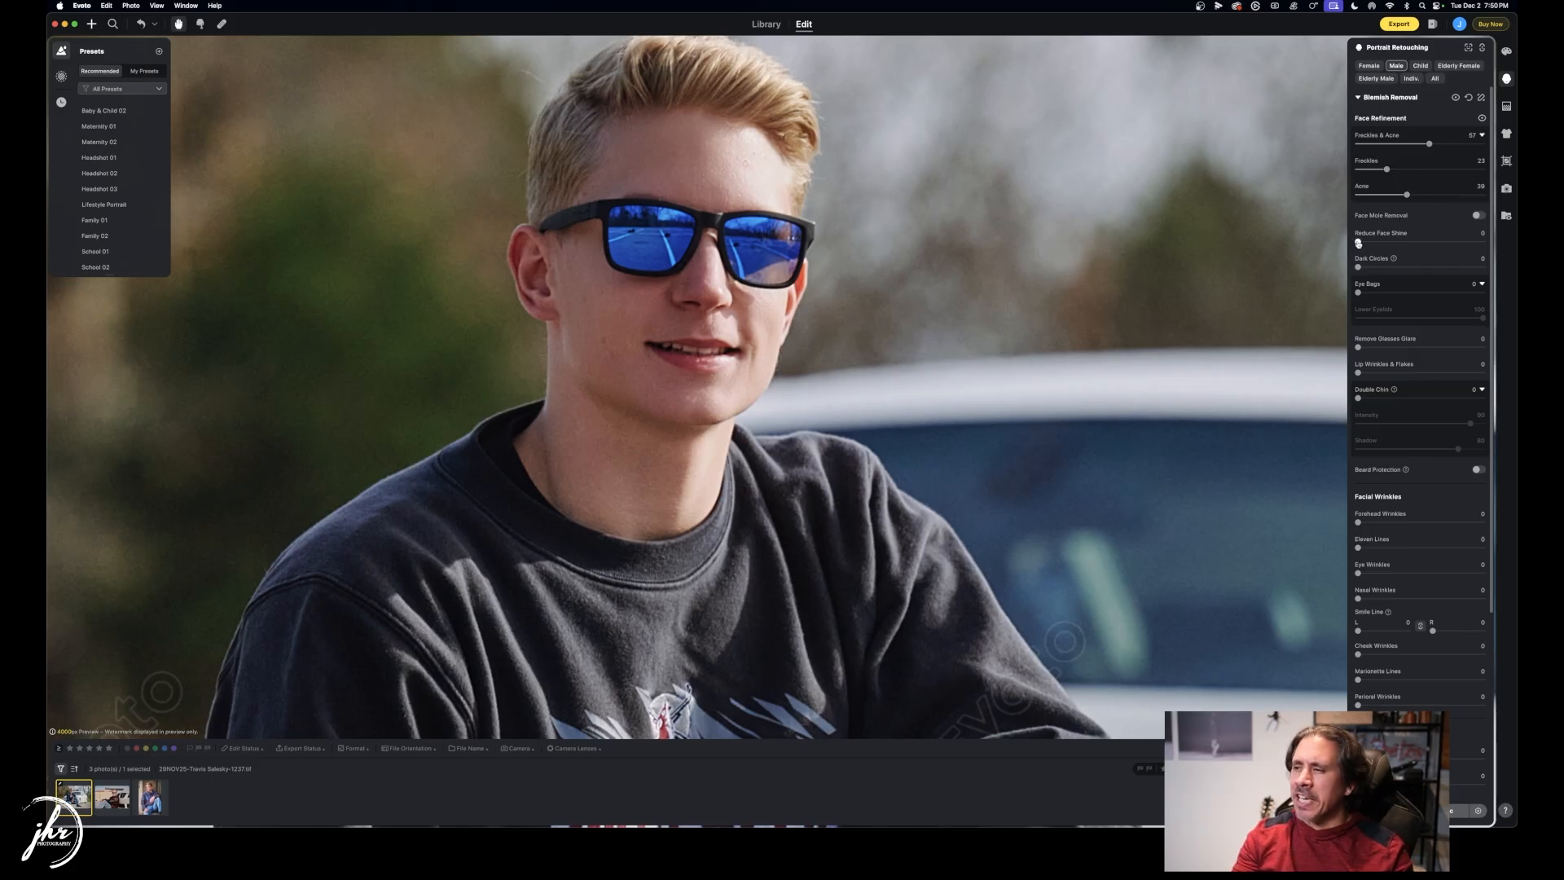
mouse_move(1359, 241)
left_mouse_down()
mouse_move(1484, 242)
mouse_move(1361, 243)
left_mouse_up()
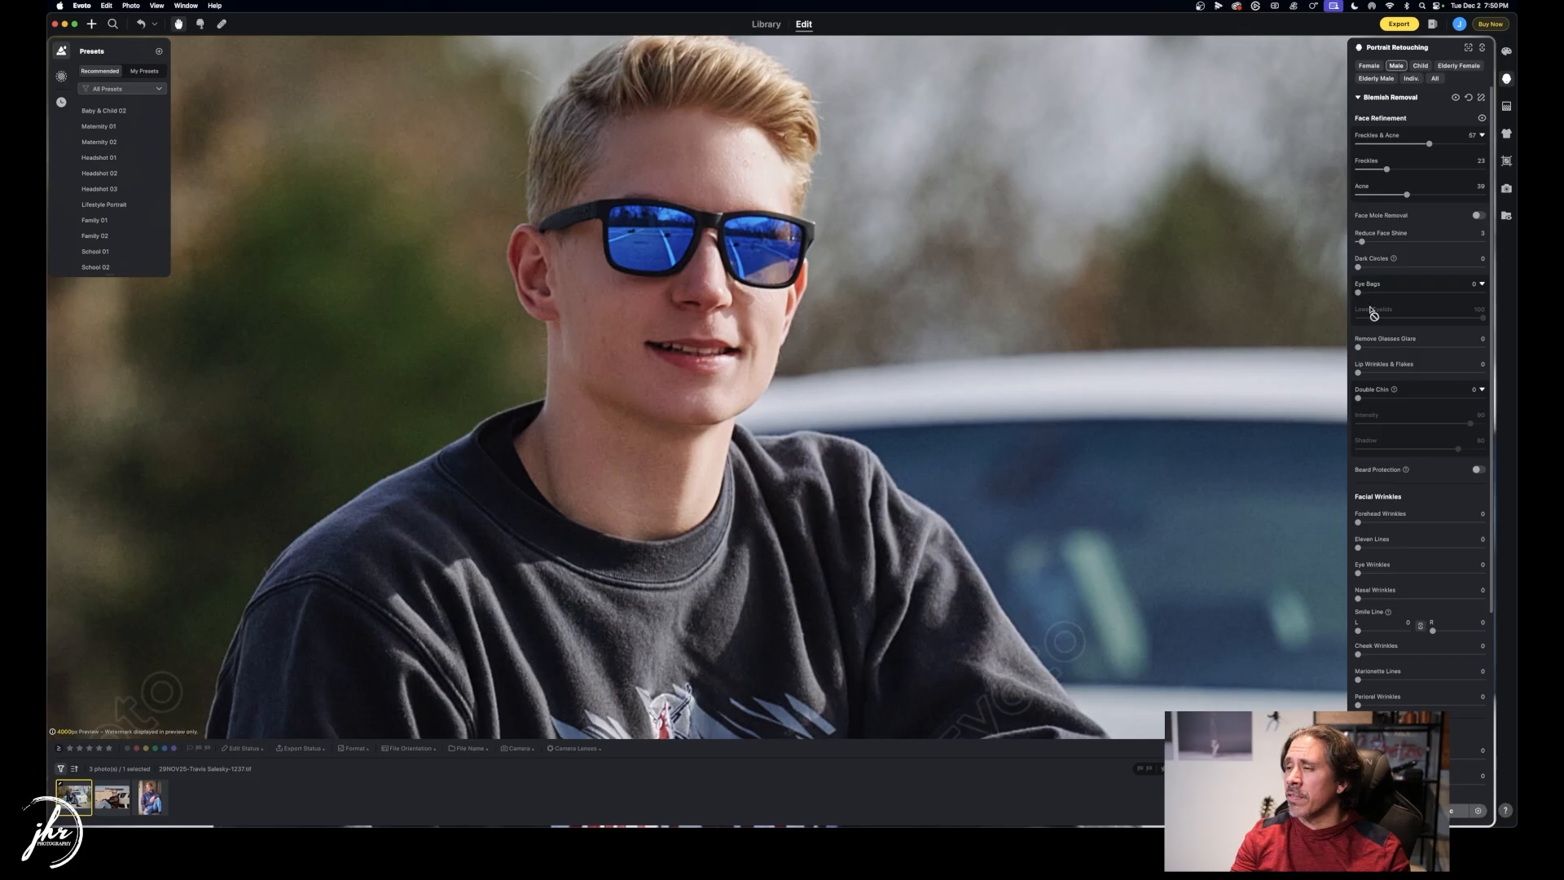
Leave Remove Glasses Glare unchanged and set Double Chin 62, Intensity 79, Shadow 84.
left_click_drag(1358, 347, 1433, 348)
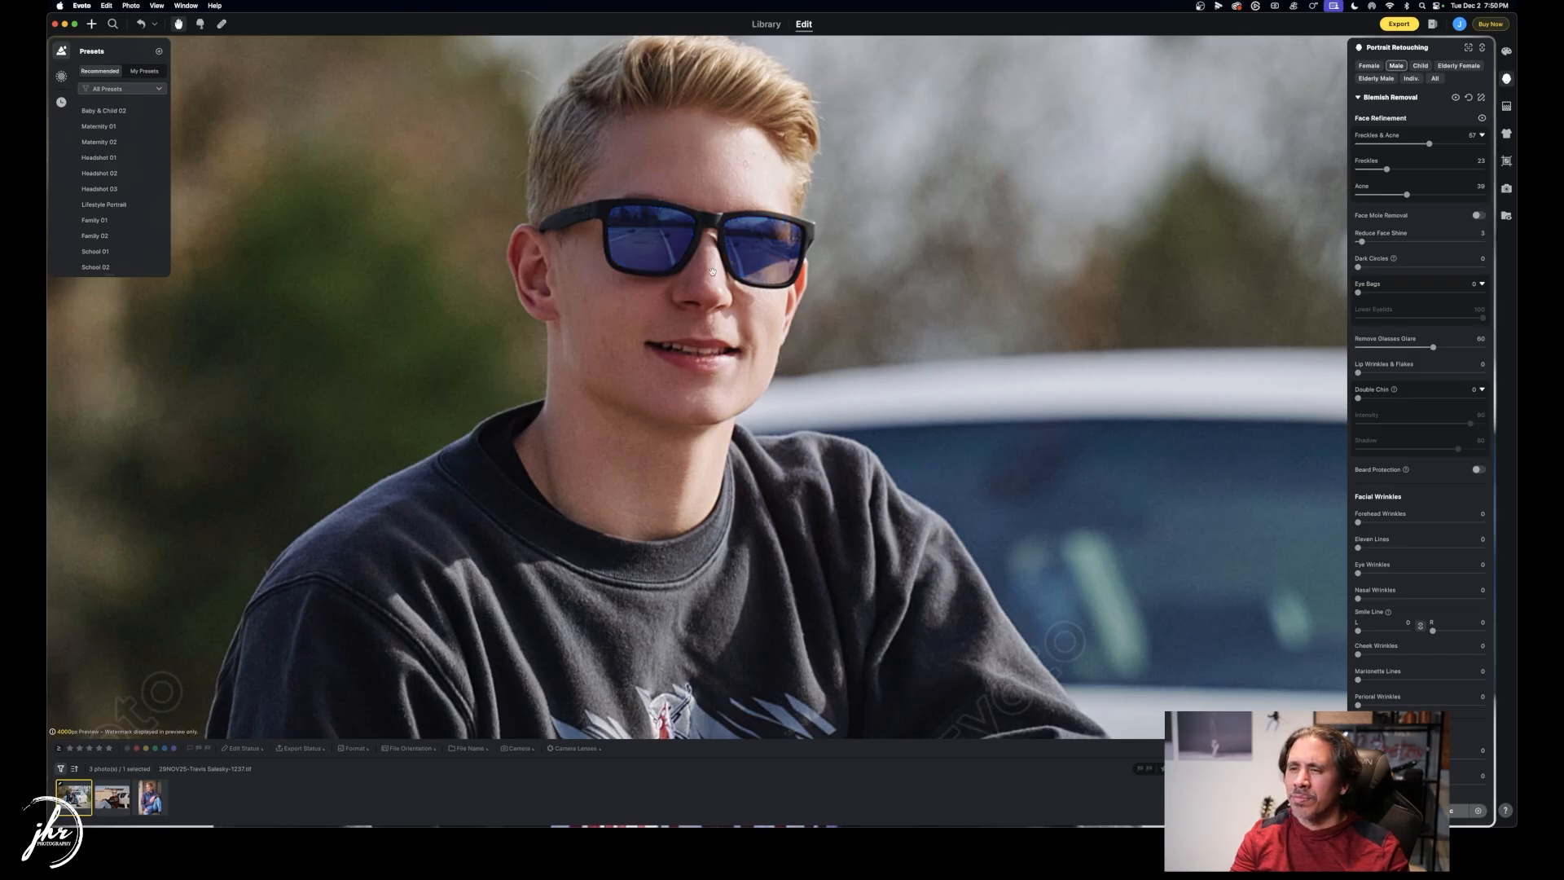
left_click_drag(1433, 348, 1329, 348)
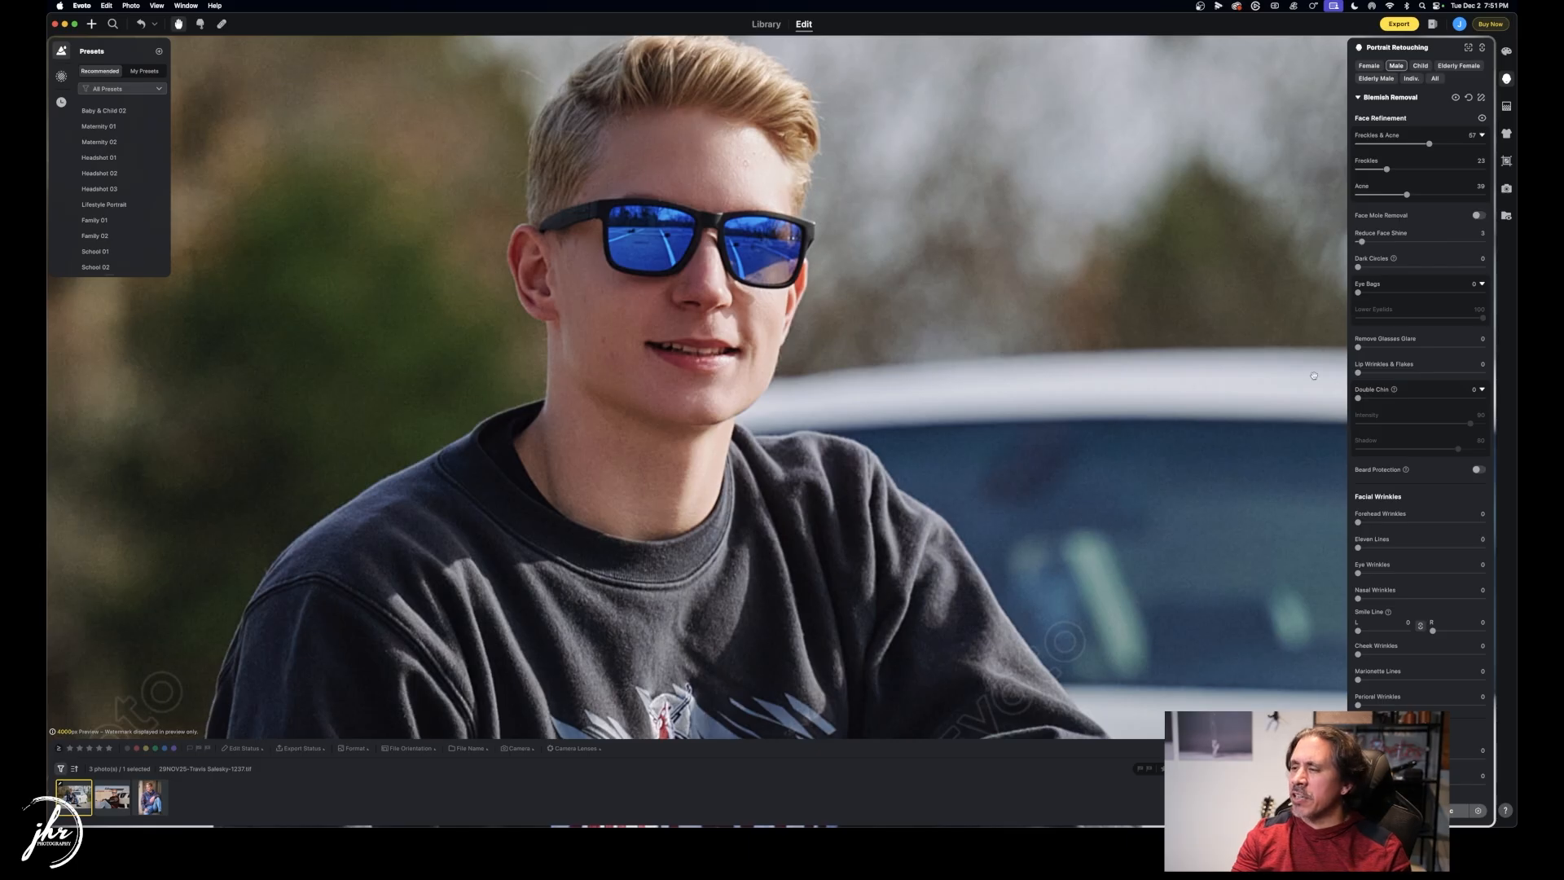
left_click_drag(1356, 400, 1426, 399)
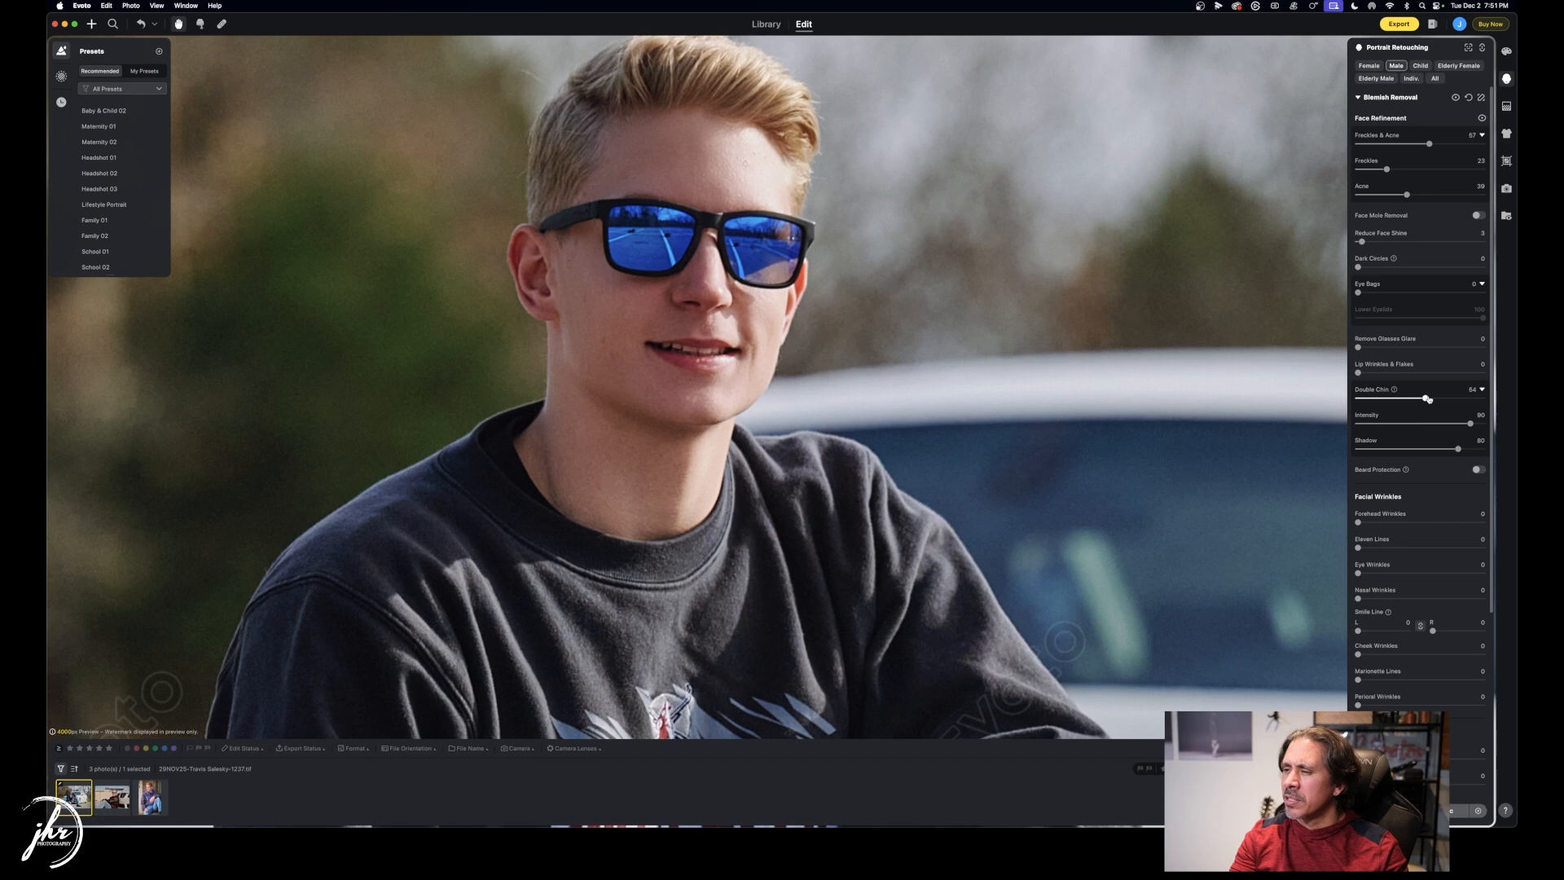
left_click_drag(1428, 398, 1464, 450)
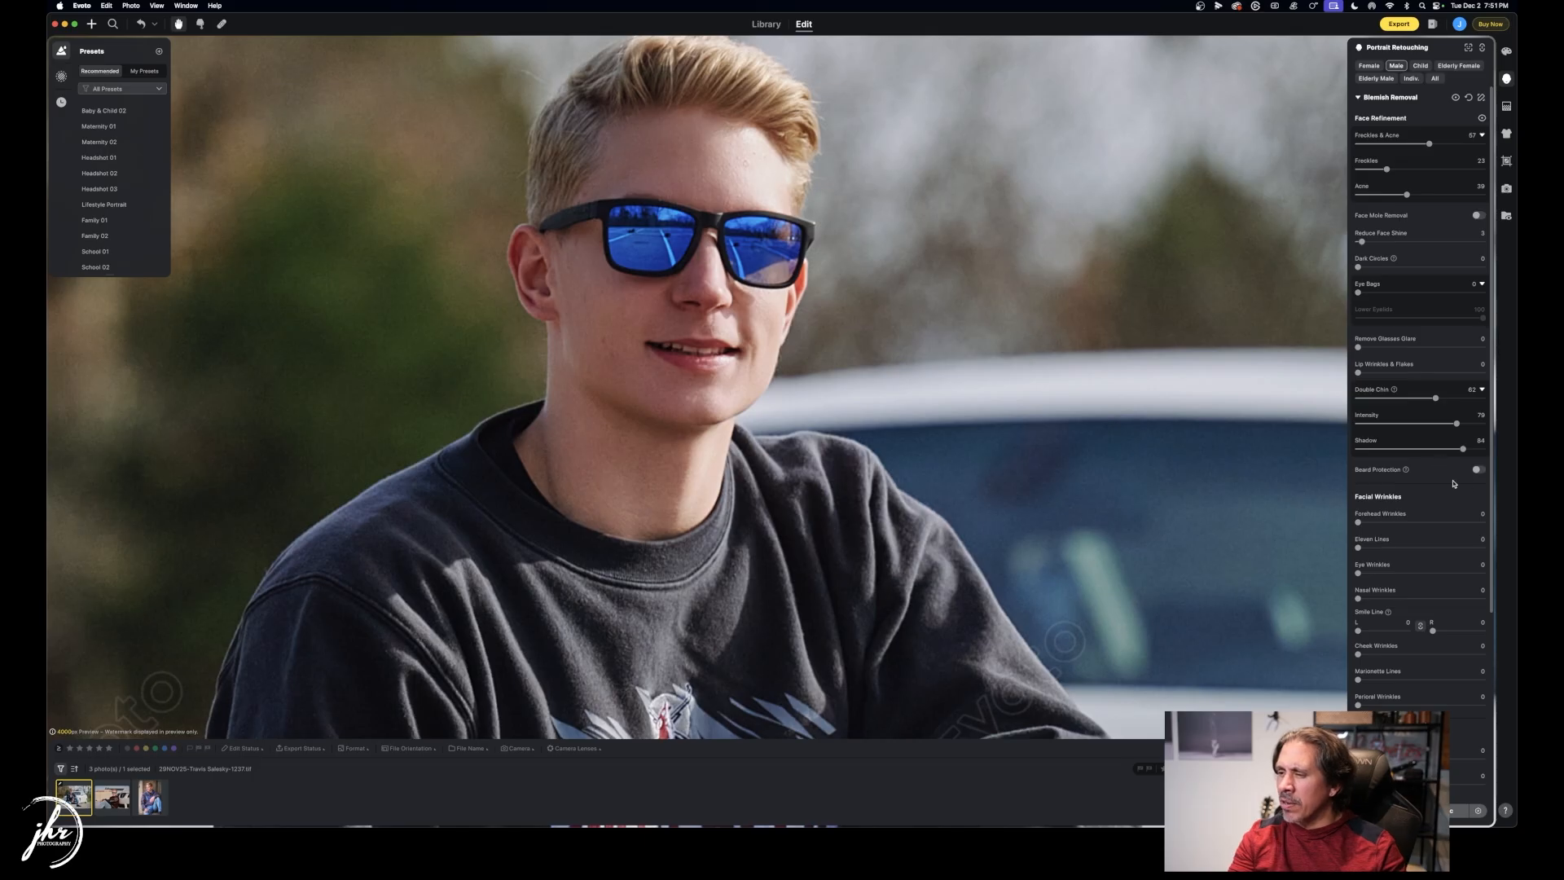
Expand Skin Retouching and set Facial Skin Softening to 5 and Body Skin Softening to 7.
scroll(1433, 472, "down", 3)
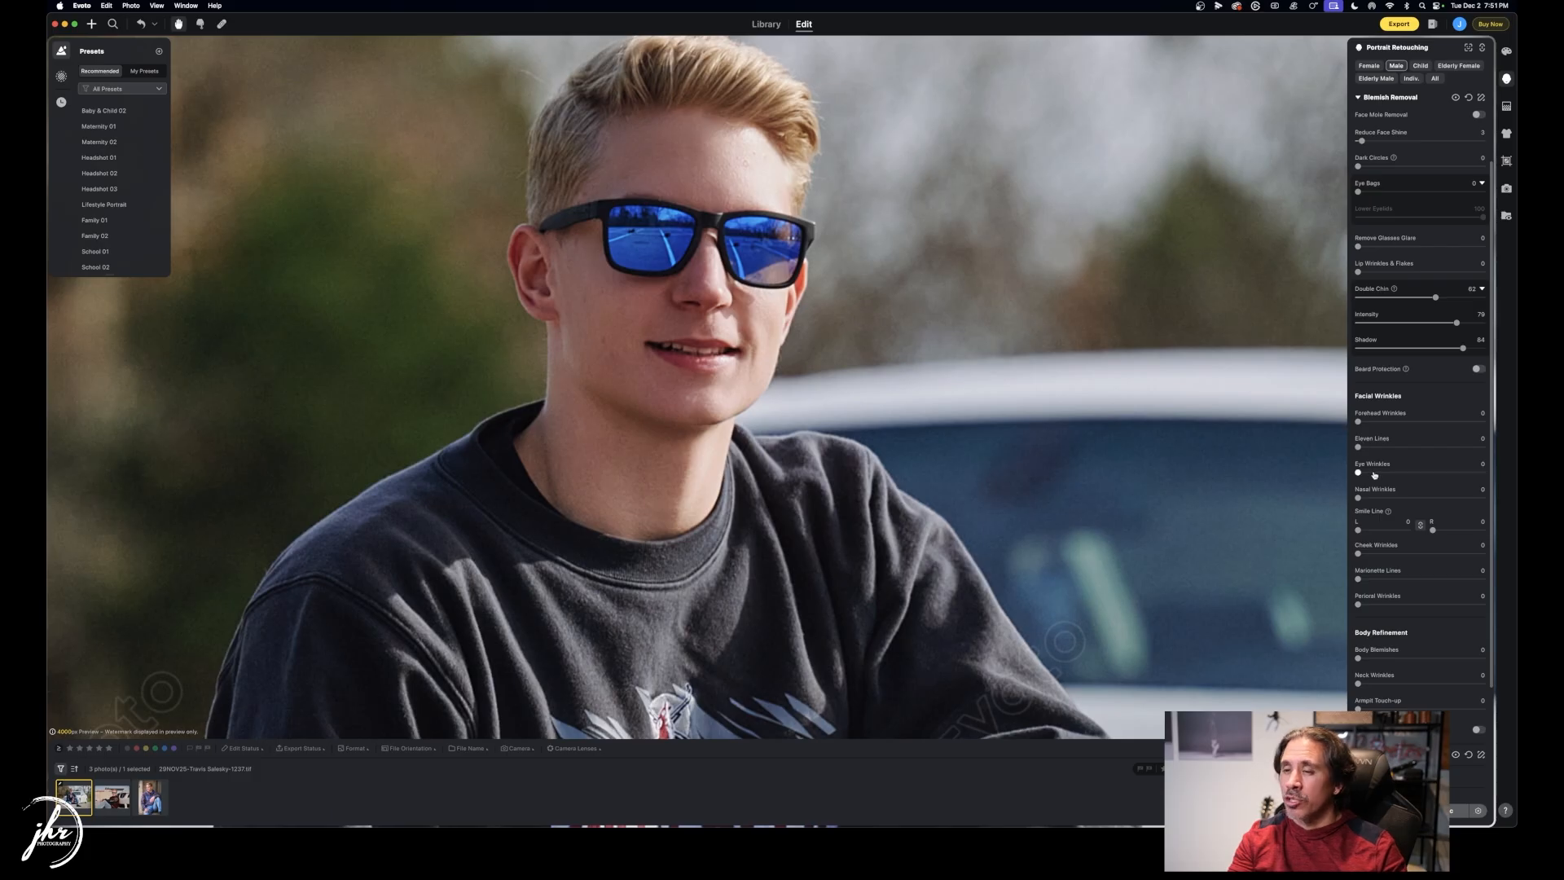
scroll(1443, 529, "down", 3)
scroll(1381, 550, "down", 1)
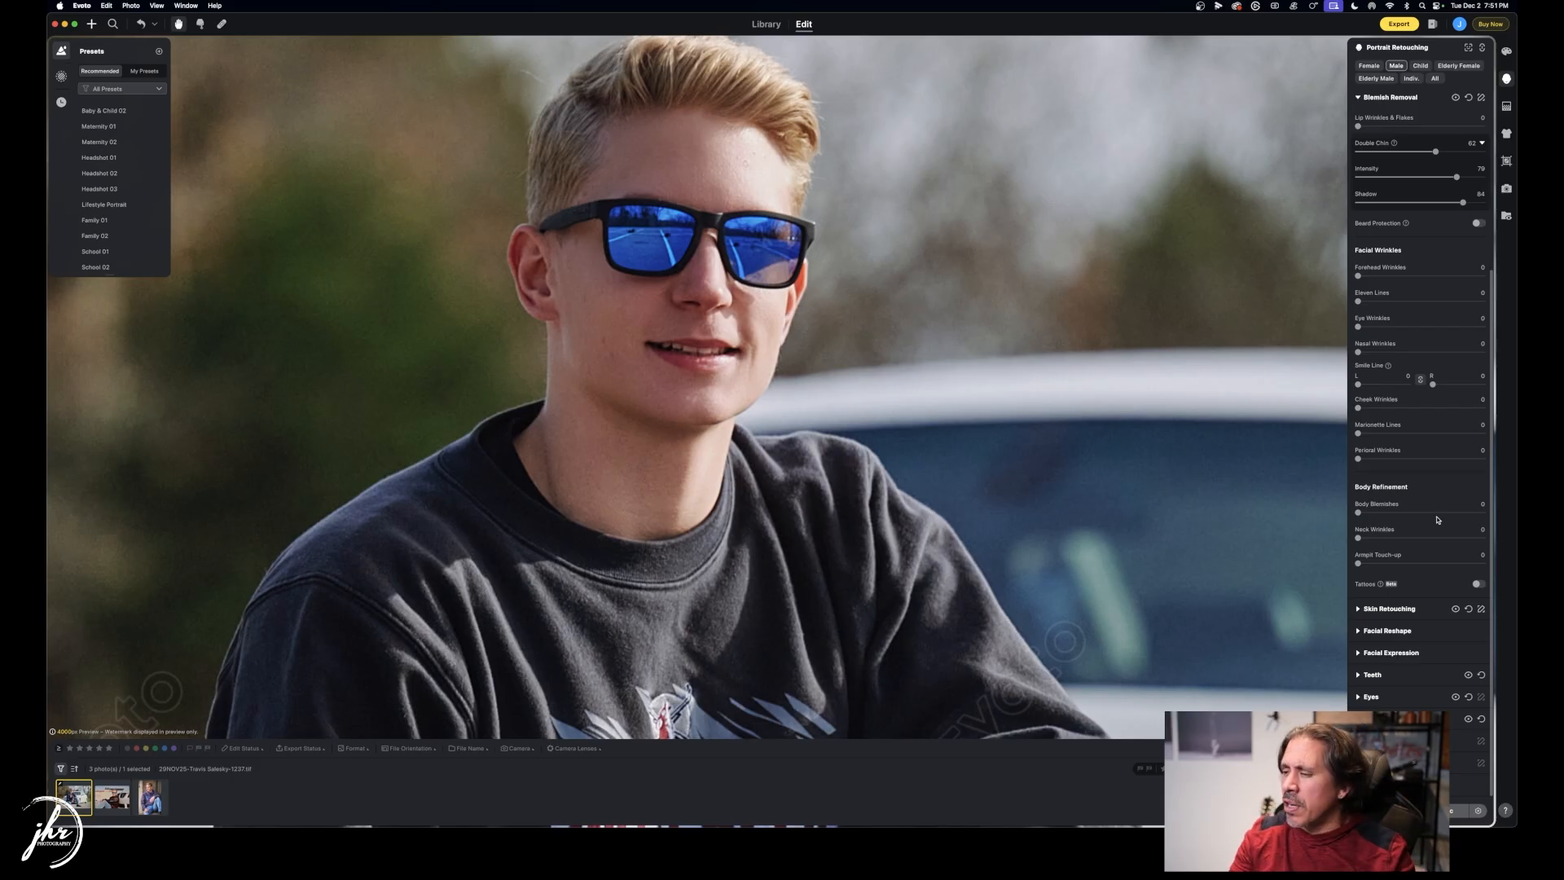
left_click(1358, 609)
scroll(1405, 576, "down", 4)
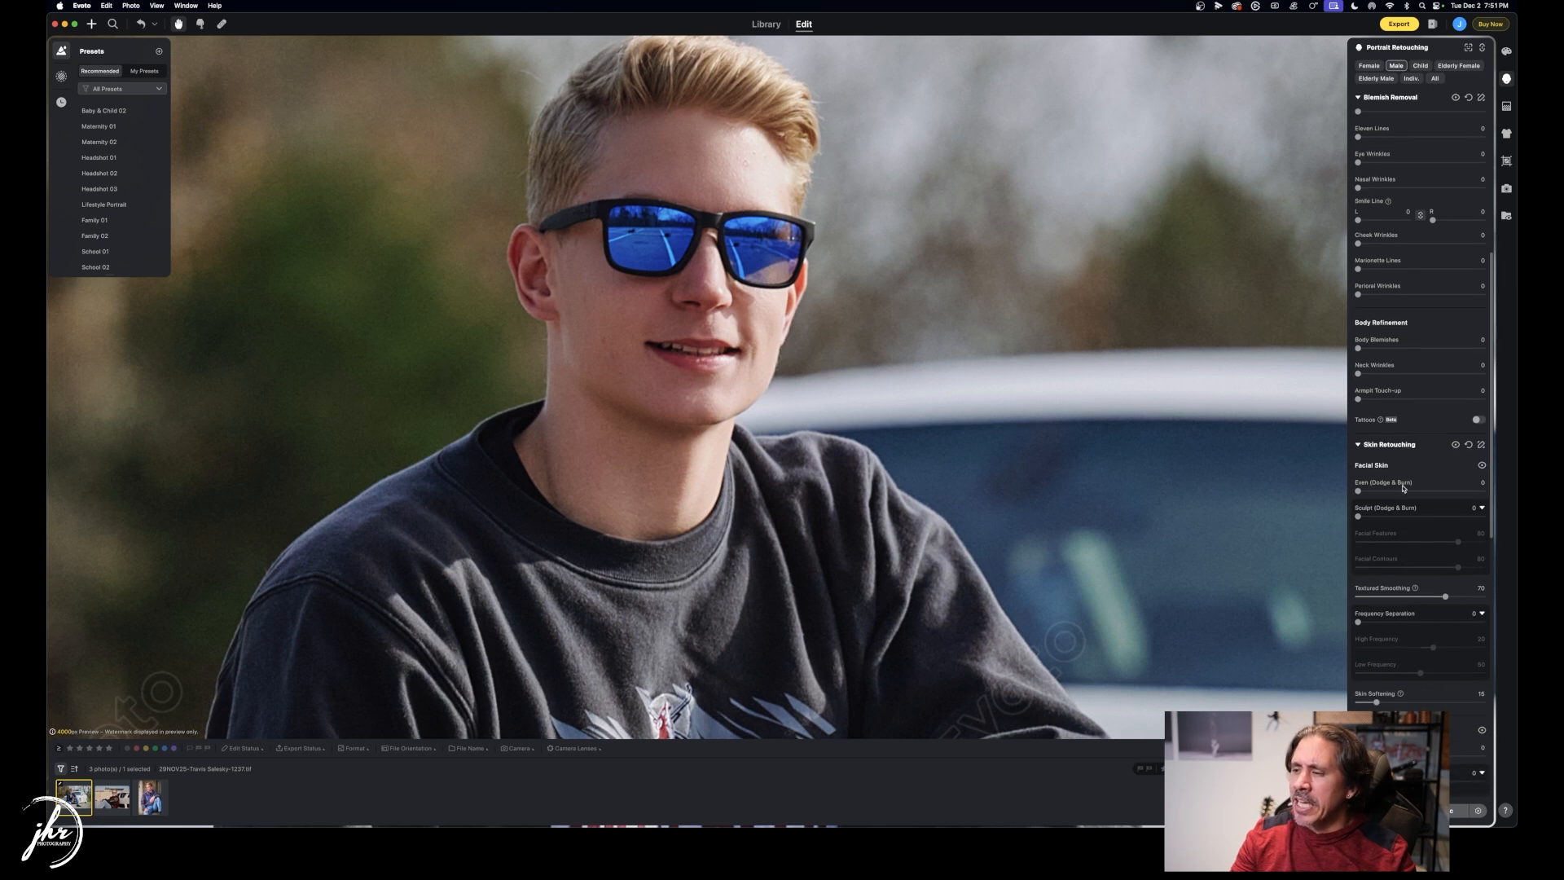
scroll(1403, 488, "down", 3)
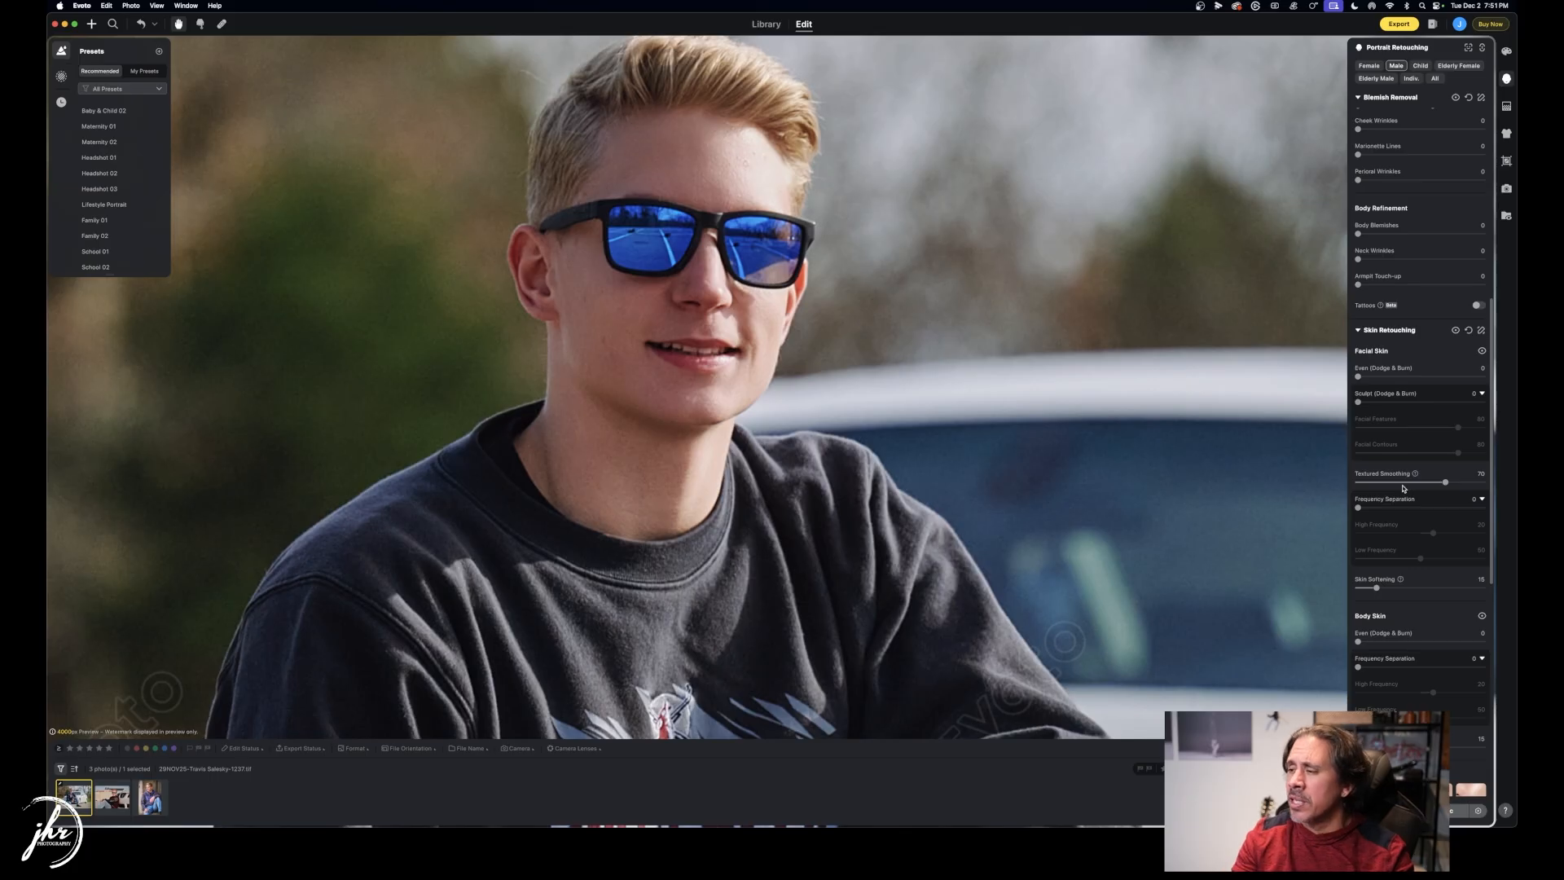
scroll(1402, 488, "down", 3)
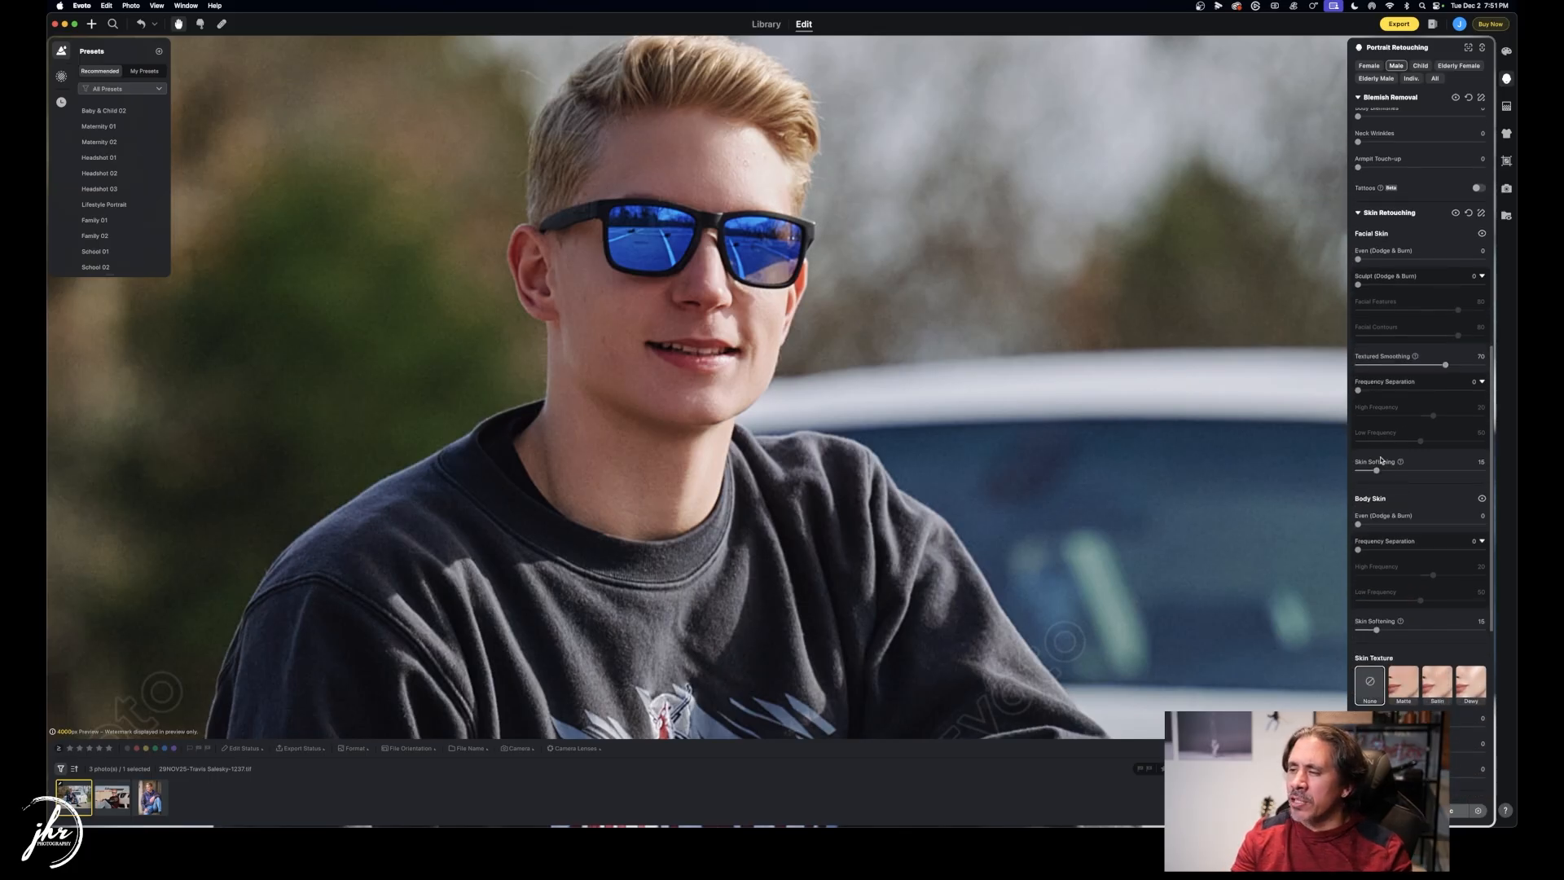
mouse_move(1378, 471)
left_mouse_down()
mouse_move(1465, 470)
mouse_move(1368, 471)
left_mouse_up()
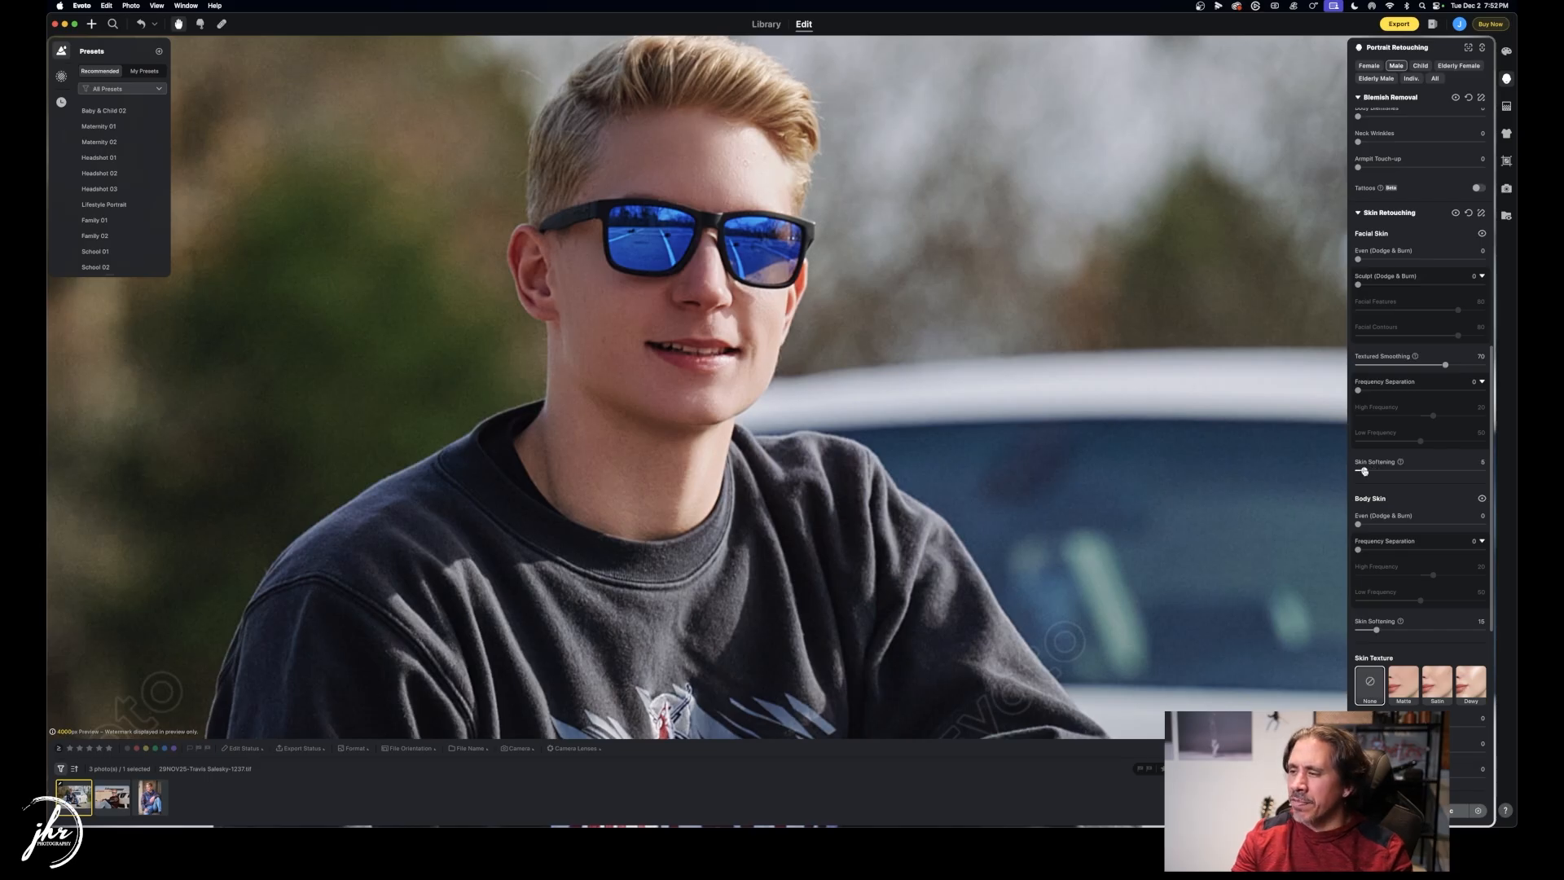
scroll(1399, 458, "down", 3)
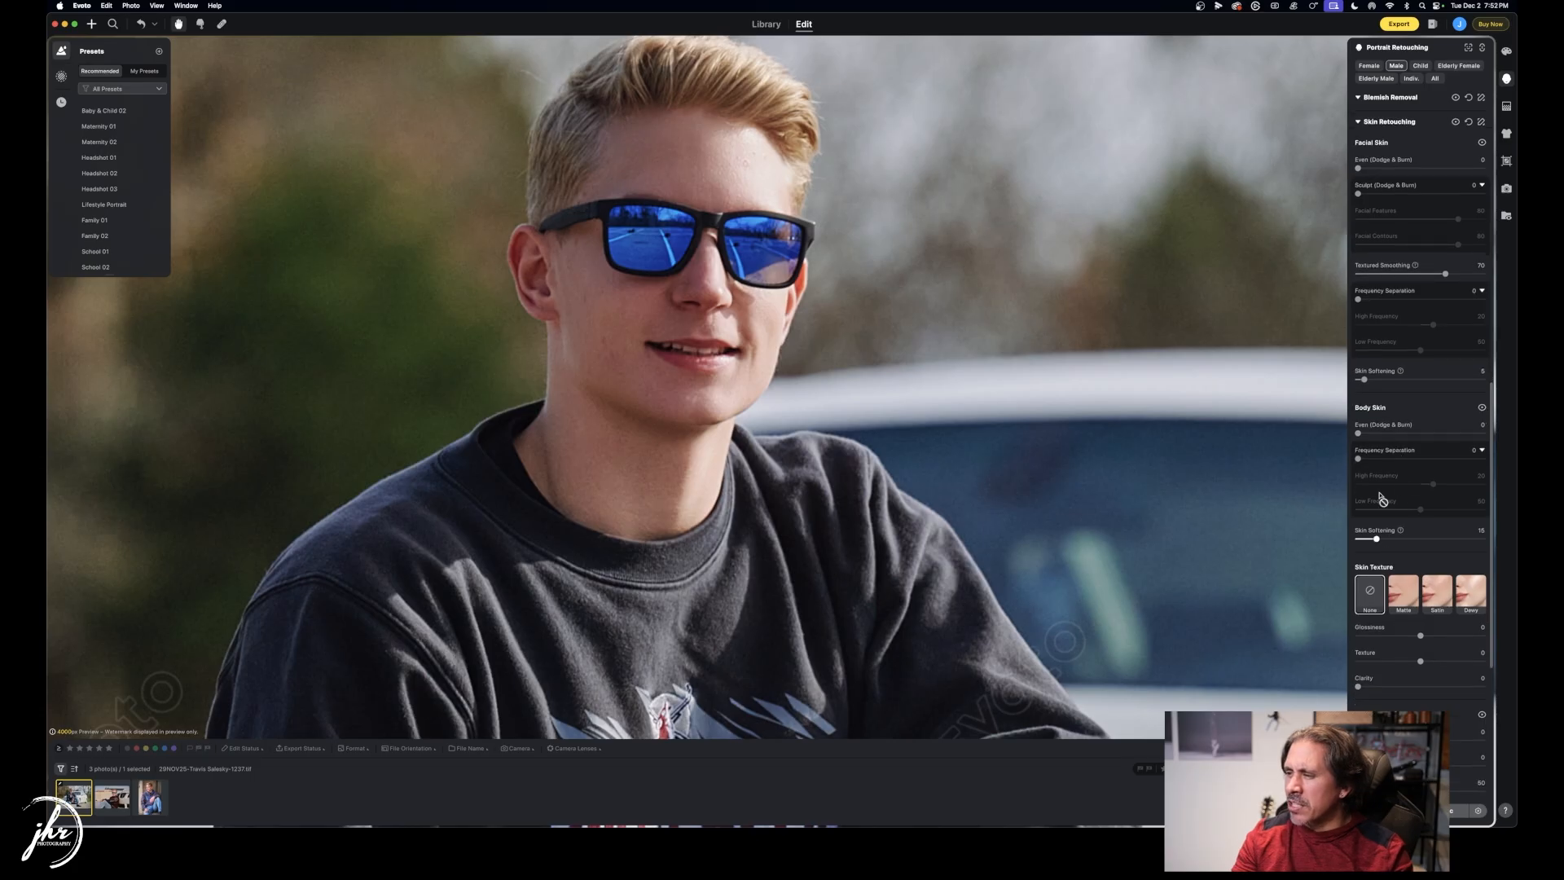
left_click_drag(1376, 539, 1445, 539)
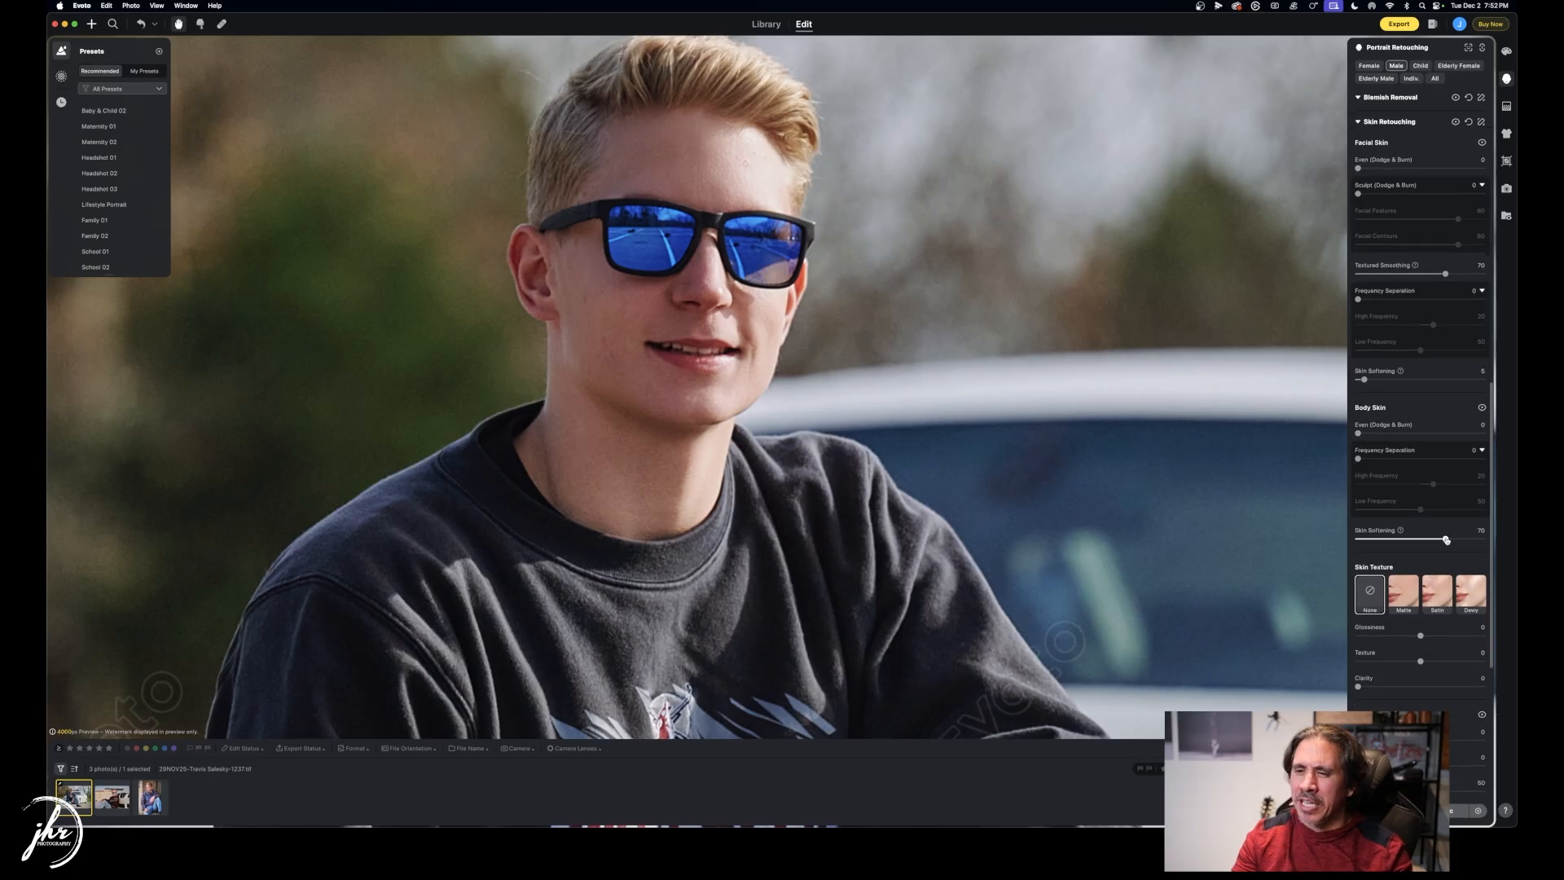
left_click_drag(1446, 539, 1367, 540)
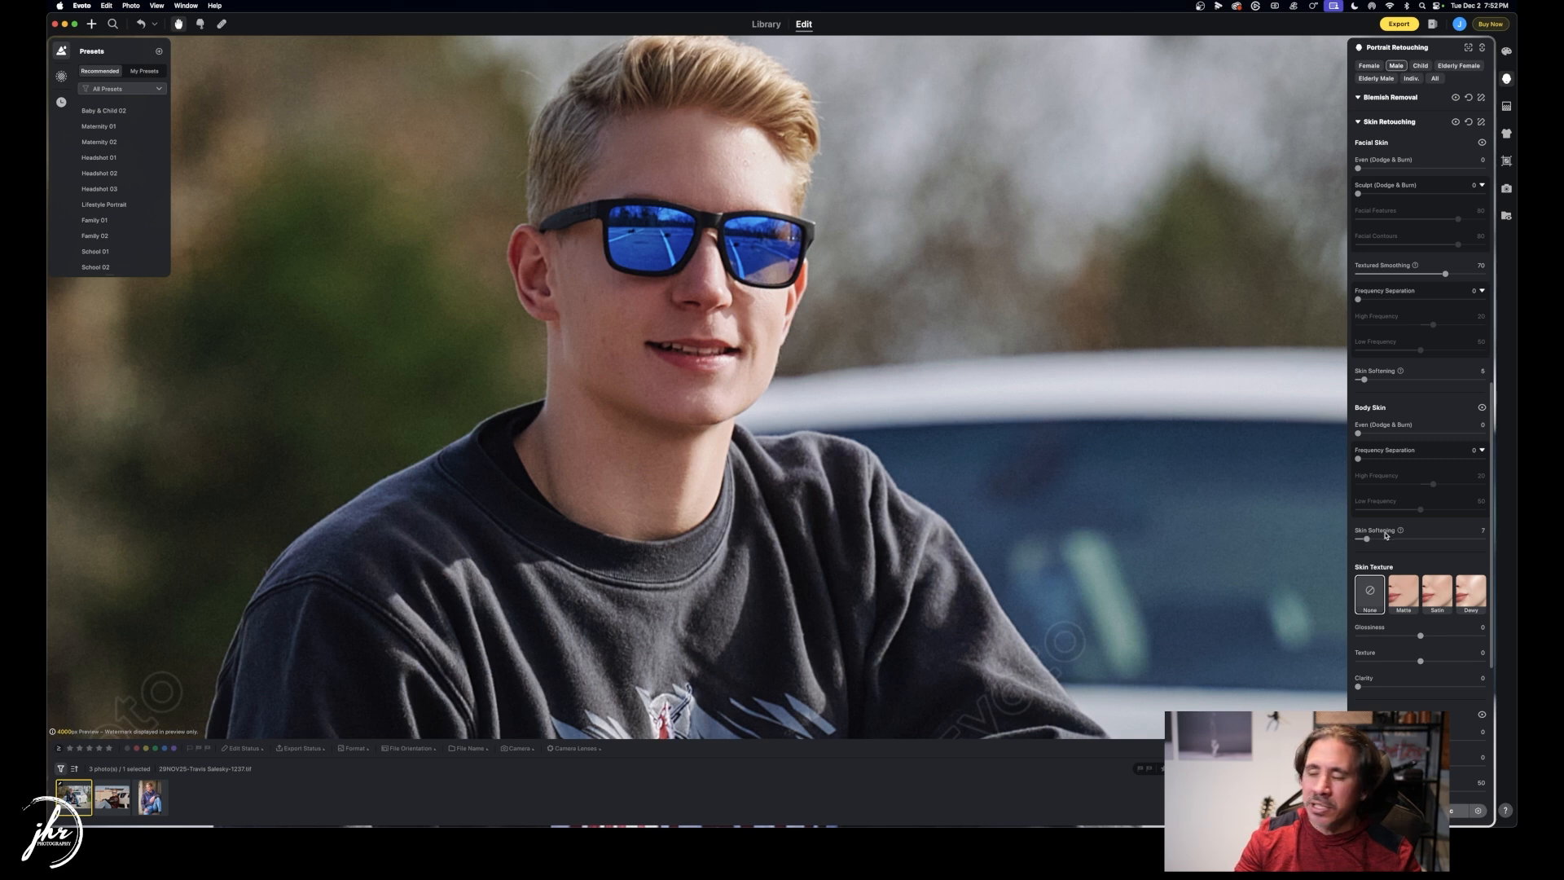
Add slight skin clarity and bring AI Unify Face Complexion back down to a low value.
scroll(1449, 535, "down", 3)
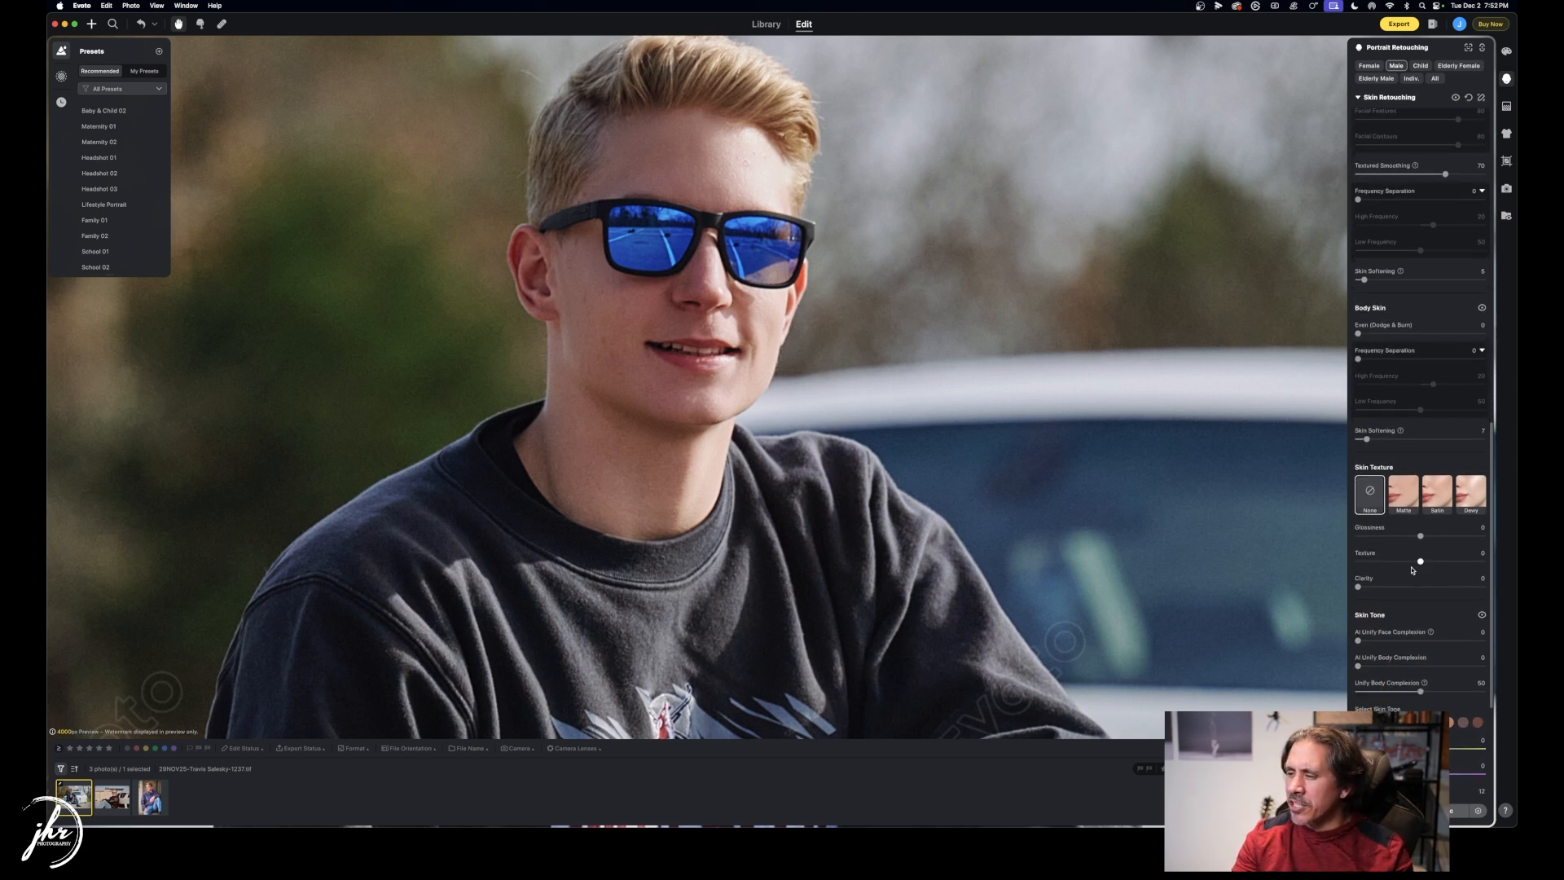
left_click_drag(1358, 586, 1367, 588)
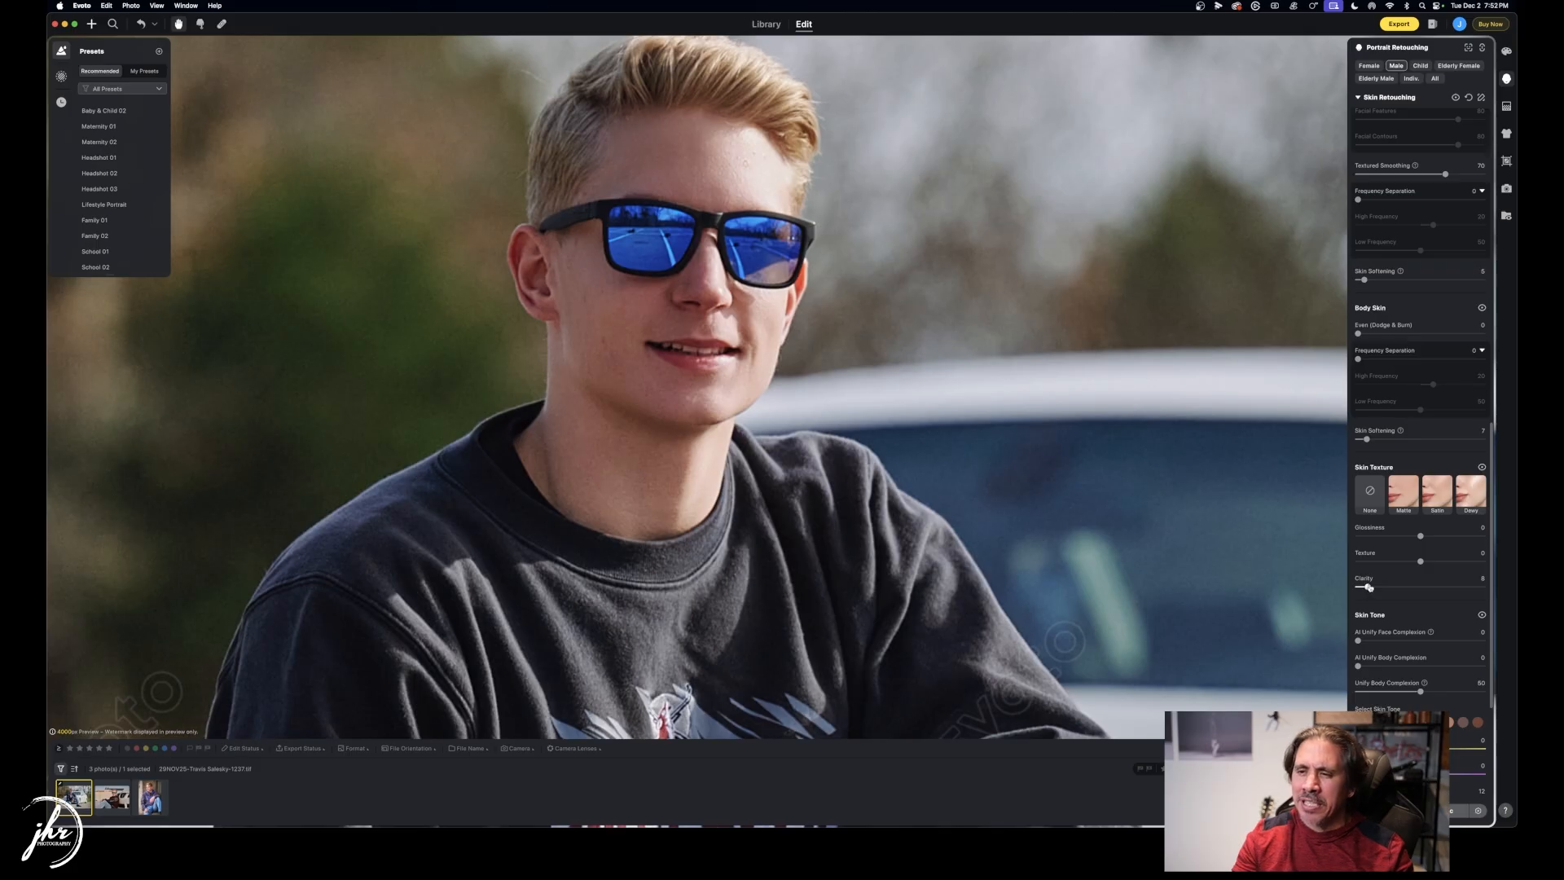
scroll(1395, 619, "down", 3)
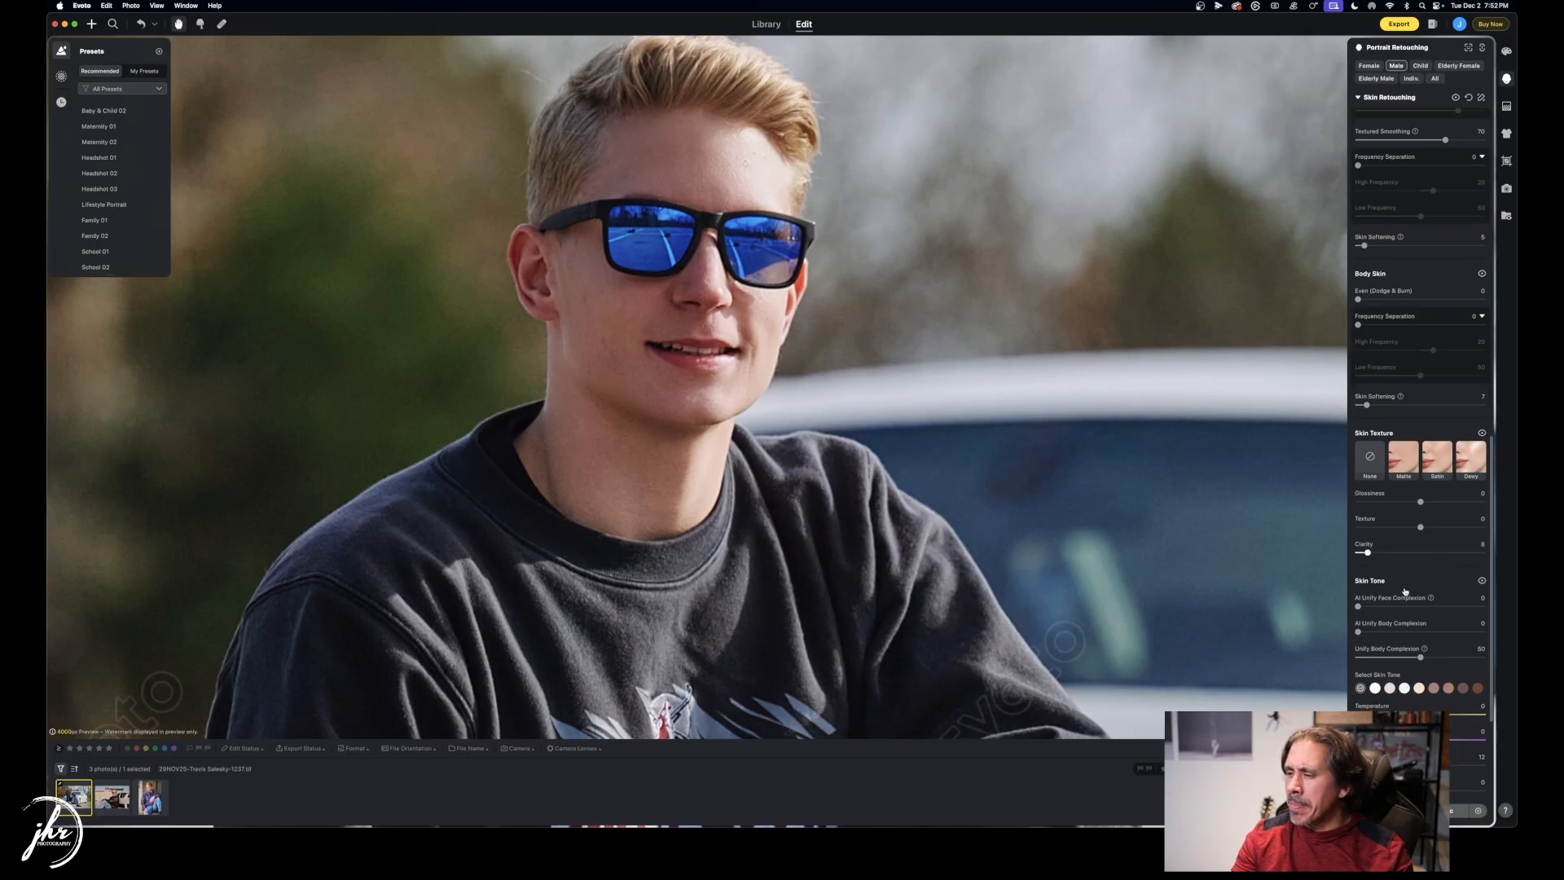
left_click_drag(1358, 542, 1442, 541)
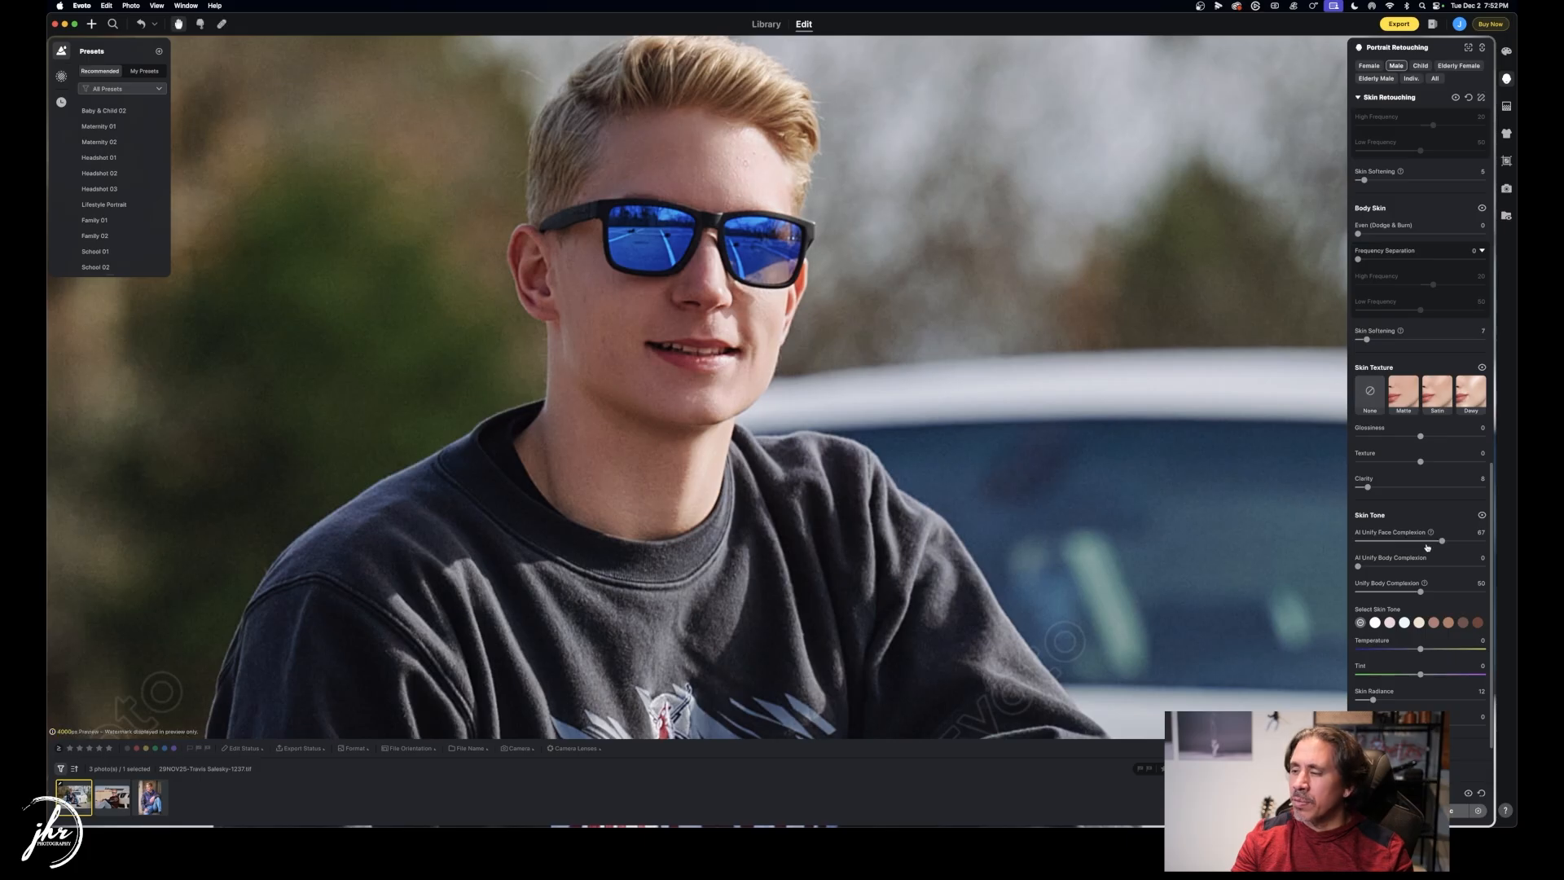
left_click_drag(1442, 541, 1360, 541)
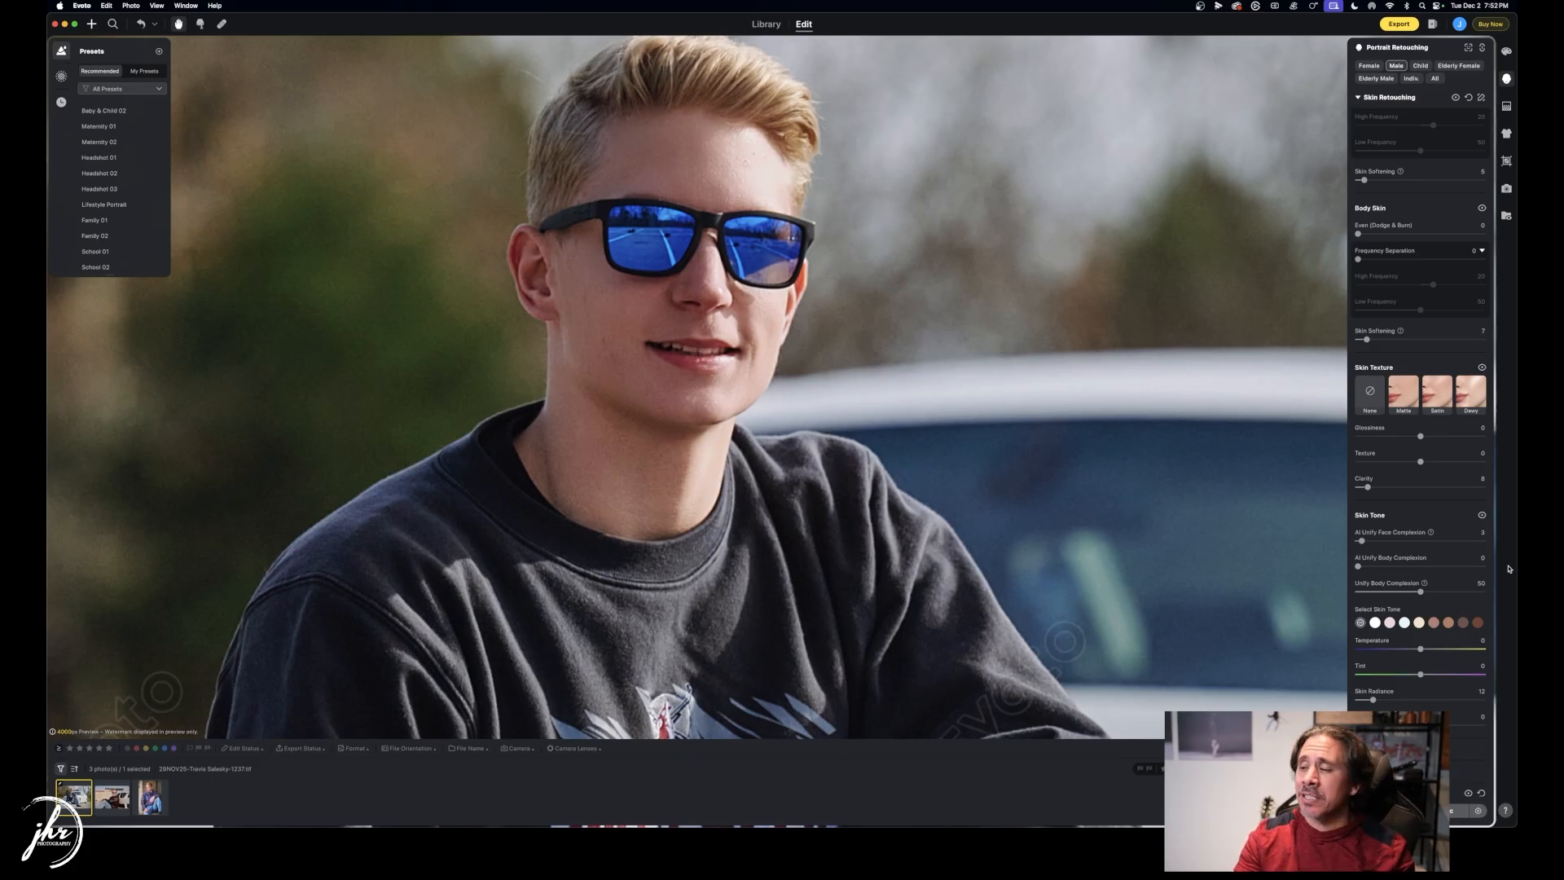
Try several skin-tone swatches at different Amounts, finishing on the None swatch.
scroll(1438, 572, "down", 3)
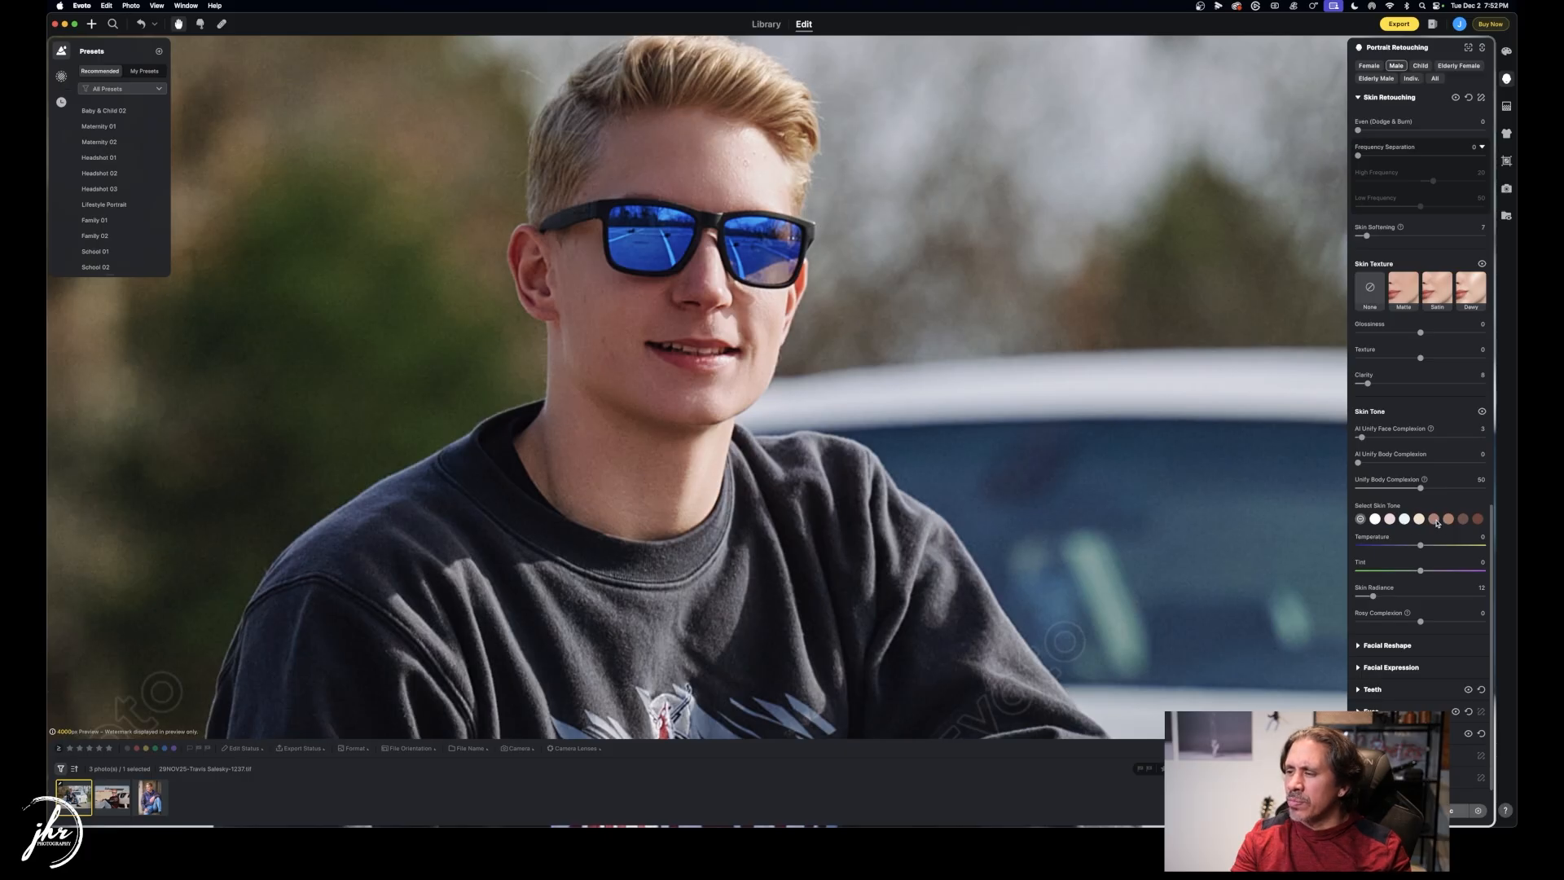
left_click(1433, 520)
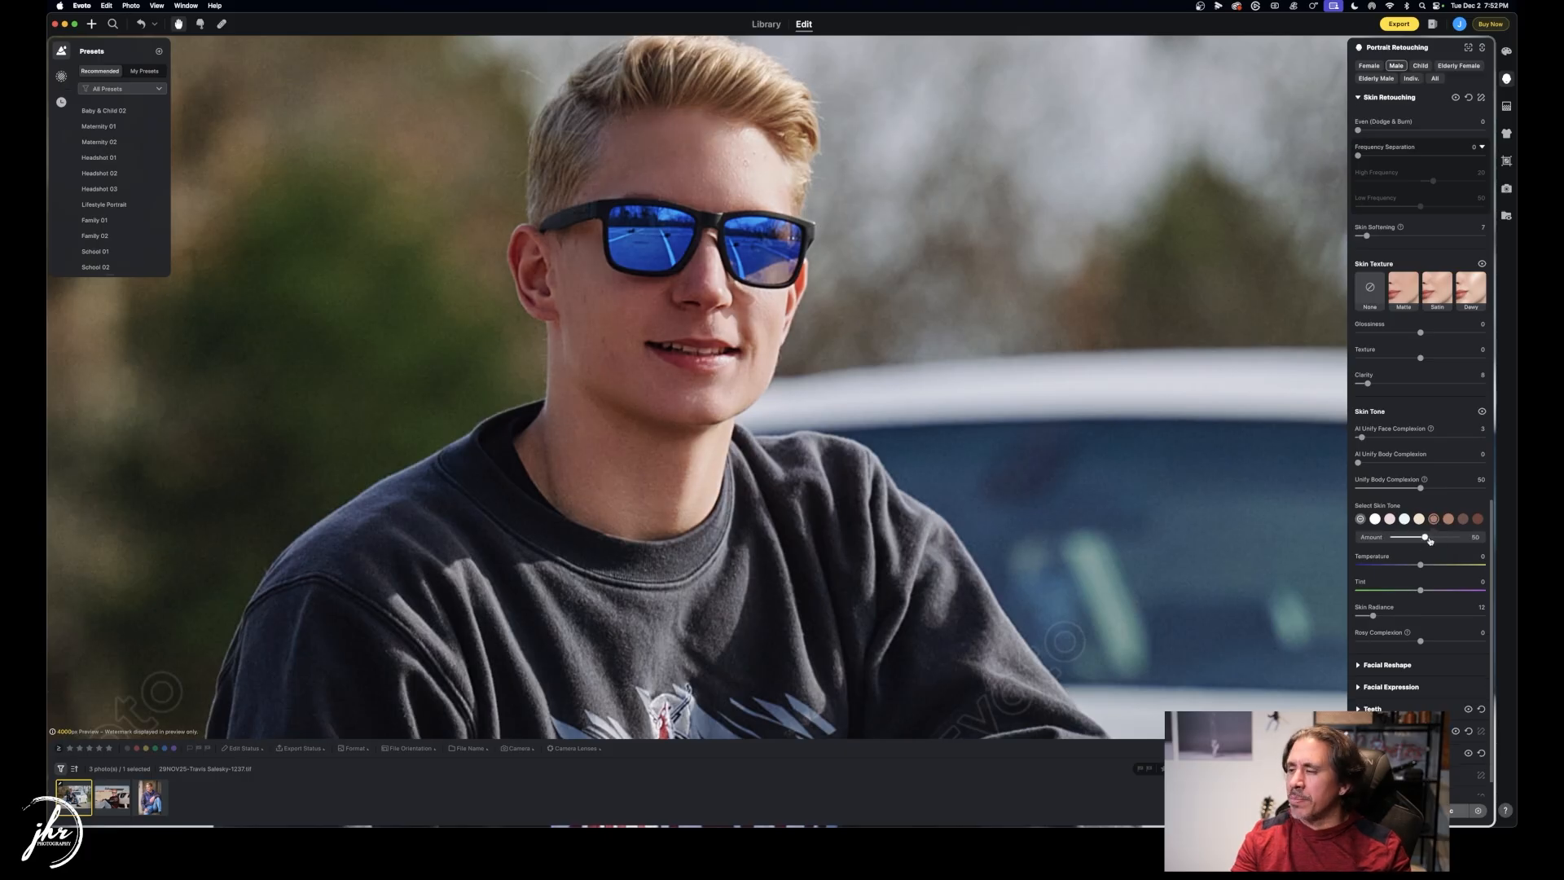
left_click_drag(1426, 538, 1458, 538)
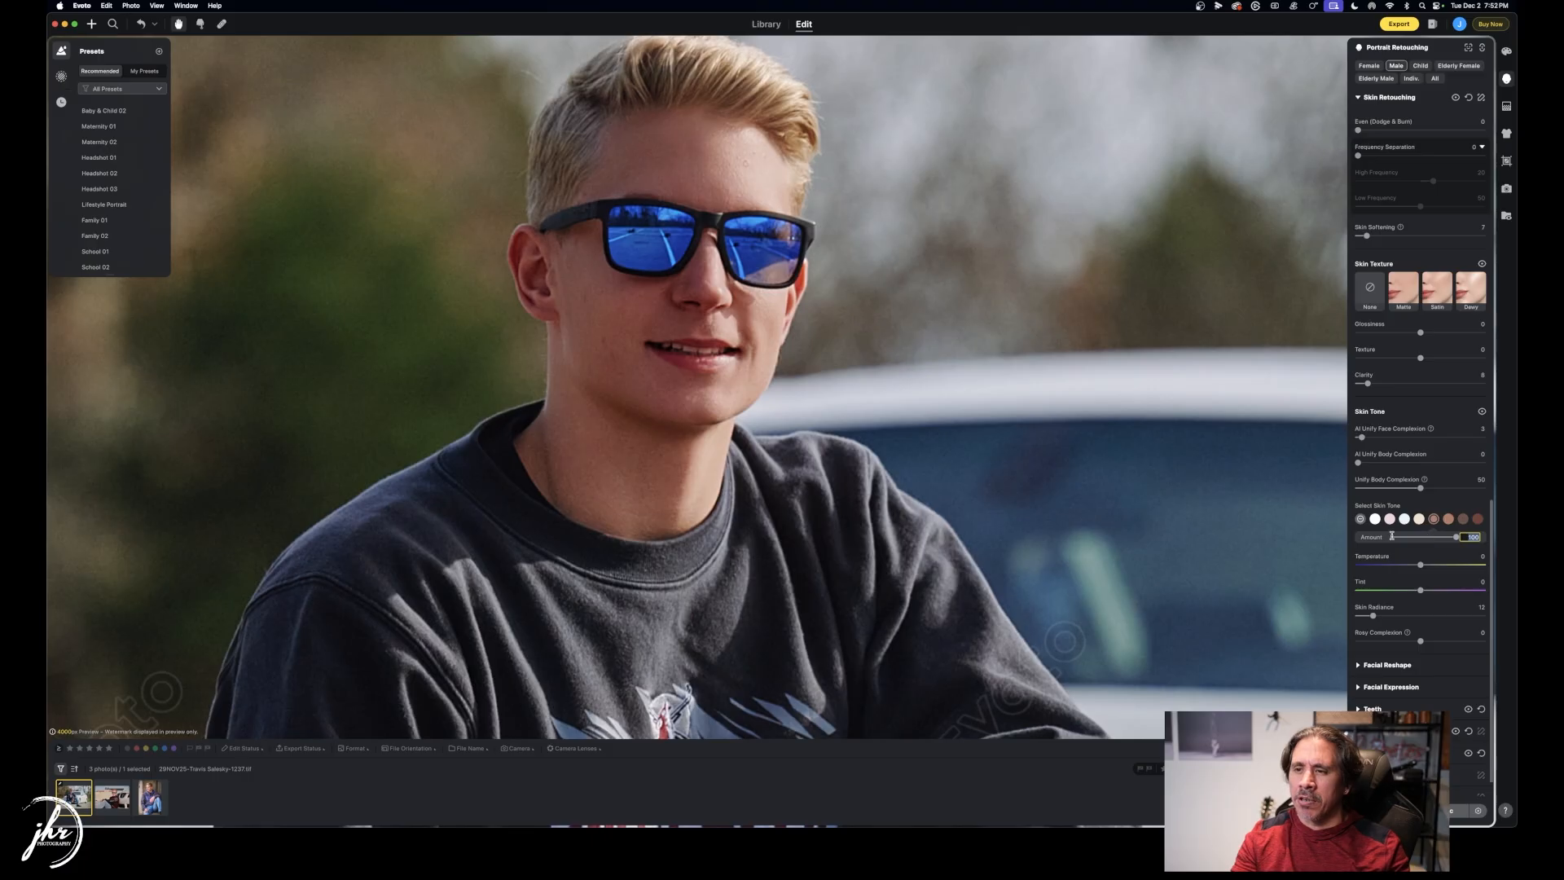
left_click(1419, 538)
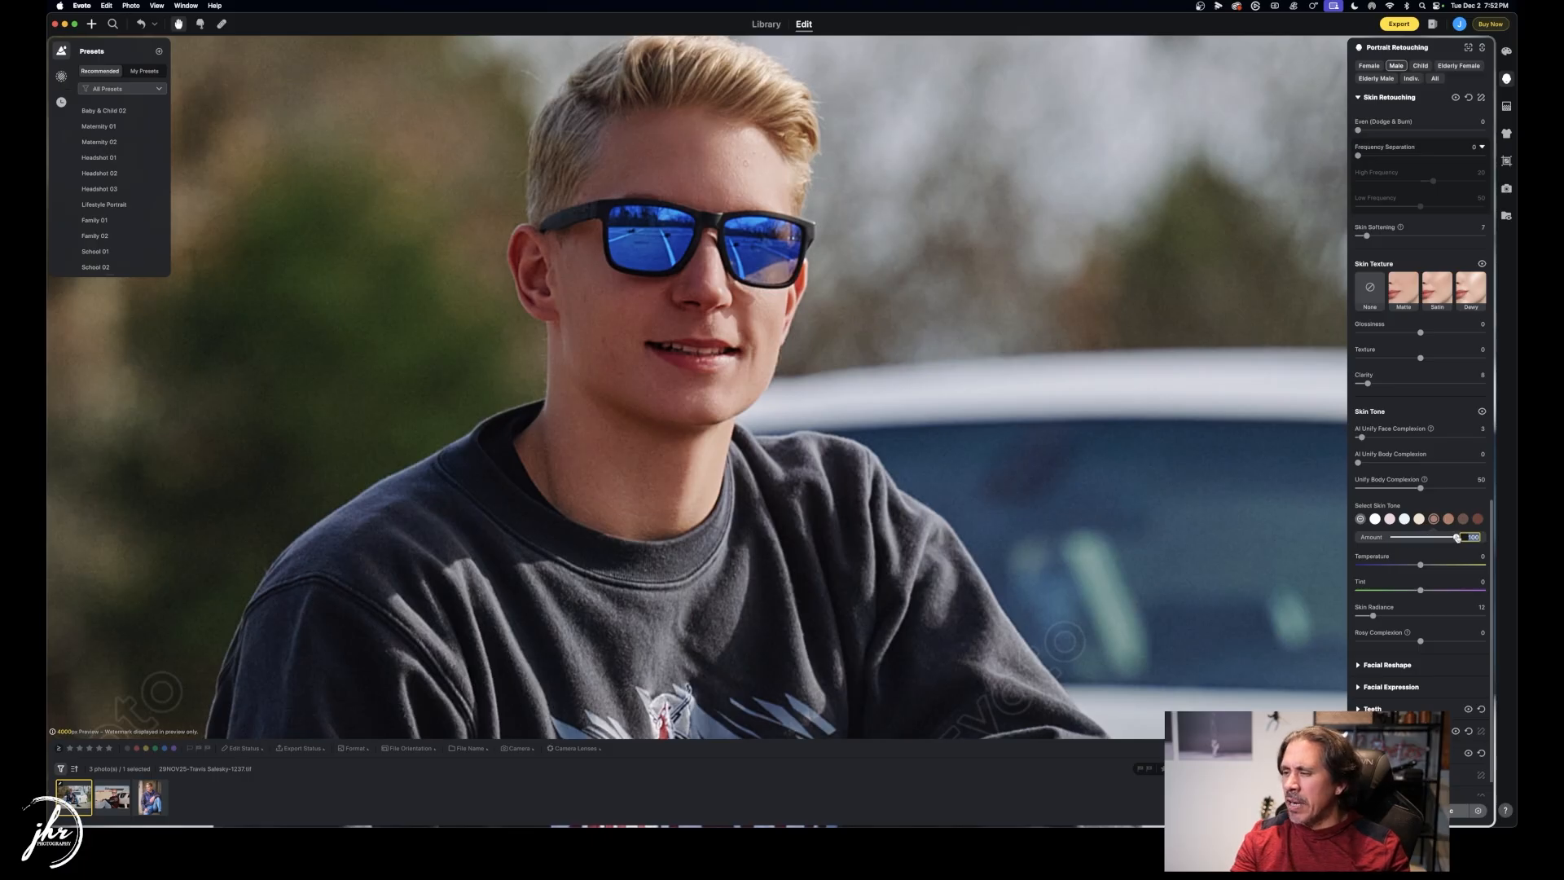
left_click_drag(1411, 539, 1409, 527)
left_click(1390, 520)
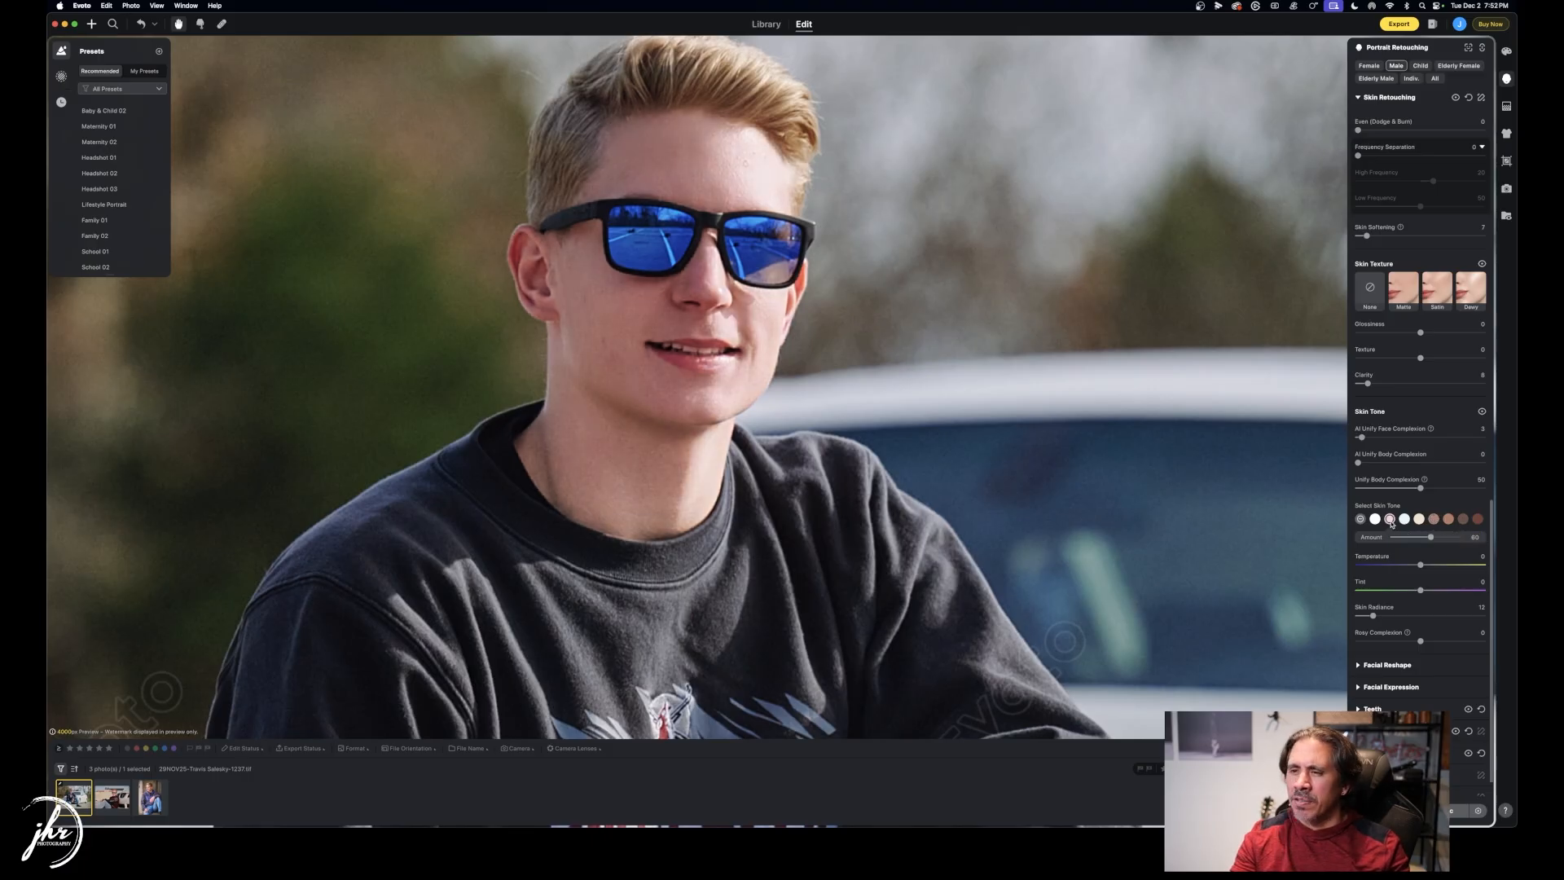
mouse_move(1431, 538)
left_mouse_down()
mouse_move(1453, 538)
mouse_move(1414, 537)
left_mouse_up()
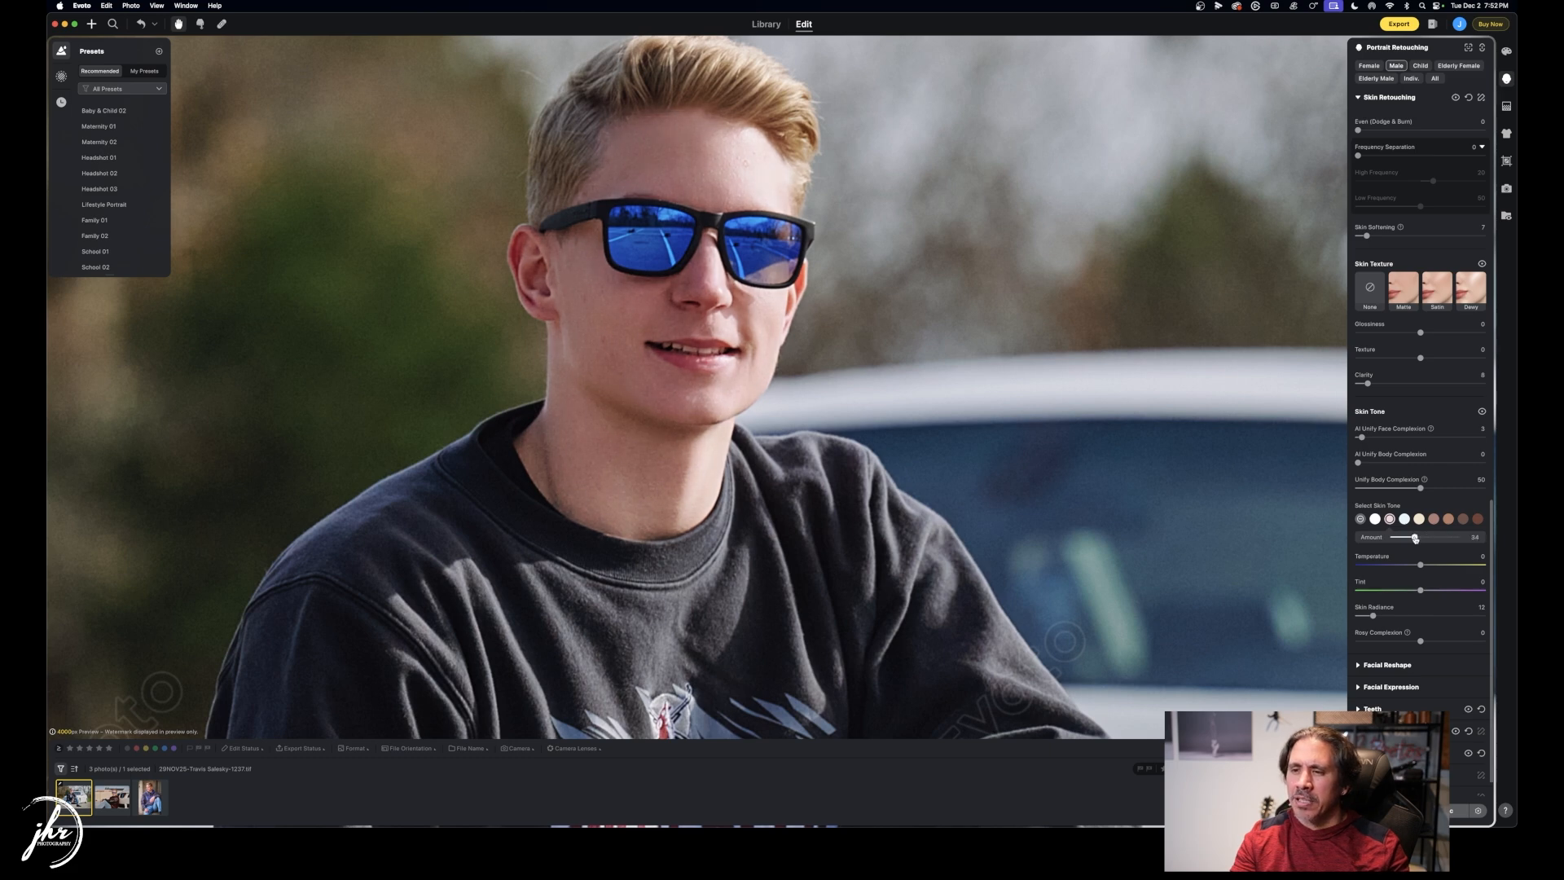
left_click(1360, 520)
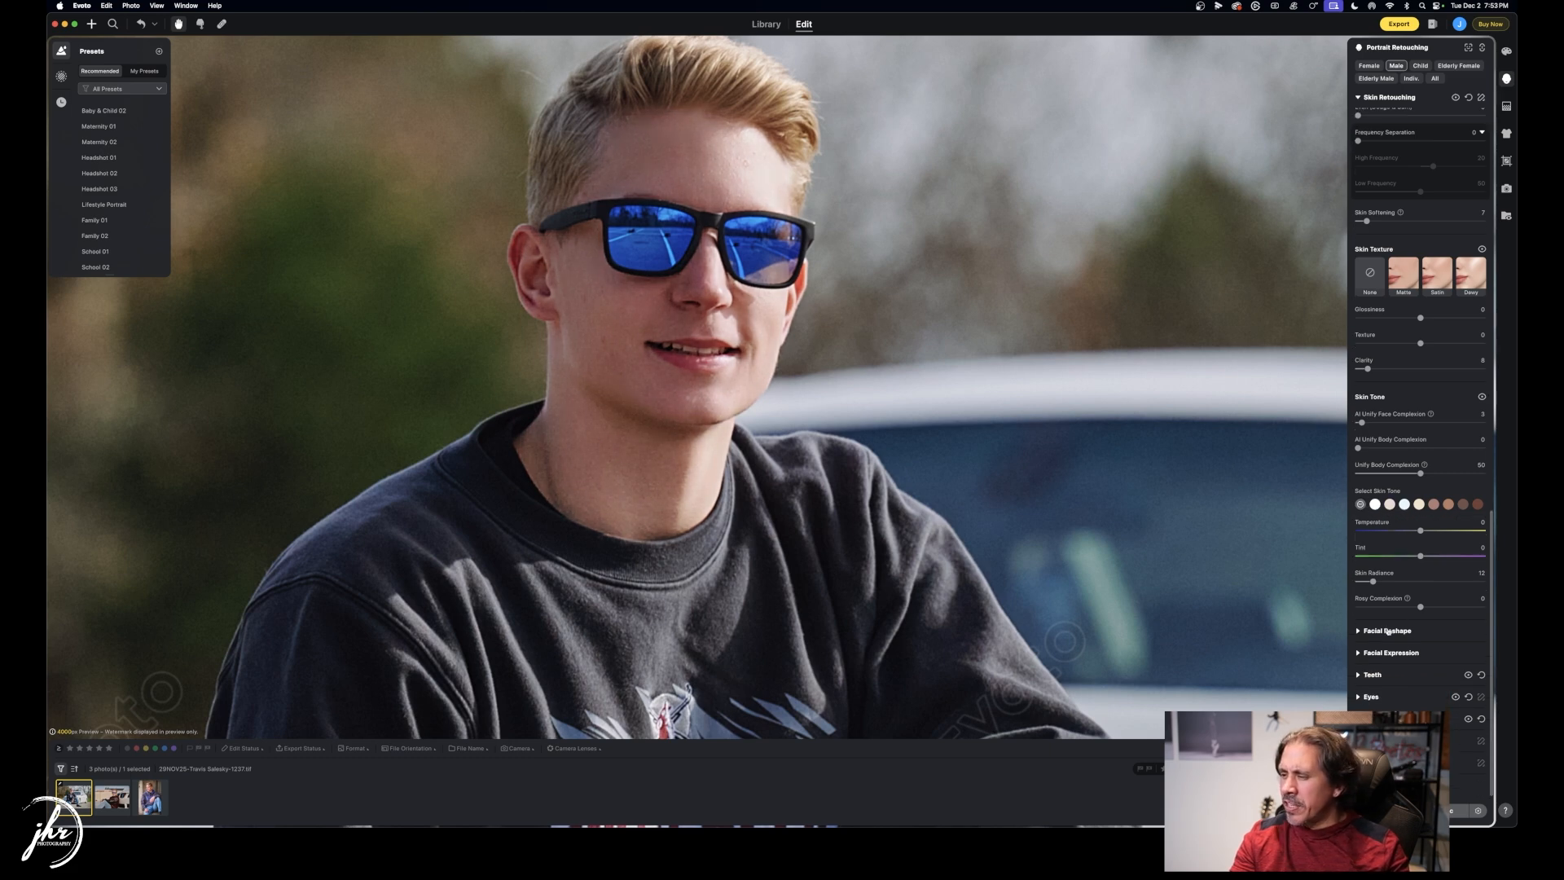
Expand Facial Reshape and trial Head Pose Up/Down, Face and Face Width, resetting each to 0.
left_click(1358, 630)
scroll(1393, 617, "down", 2)
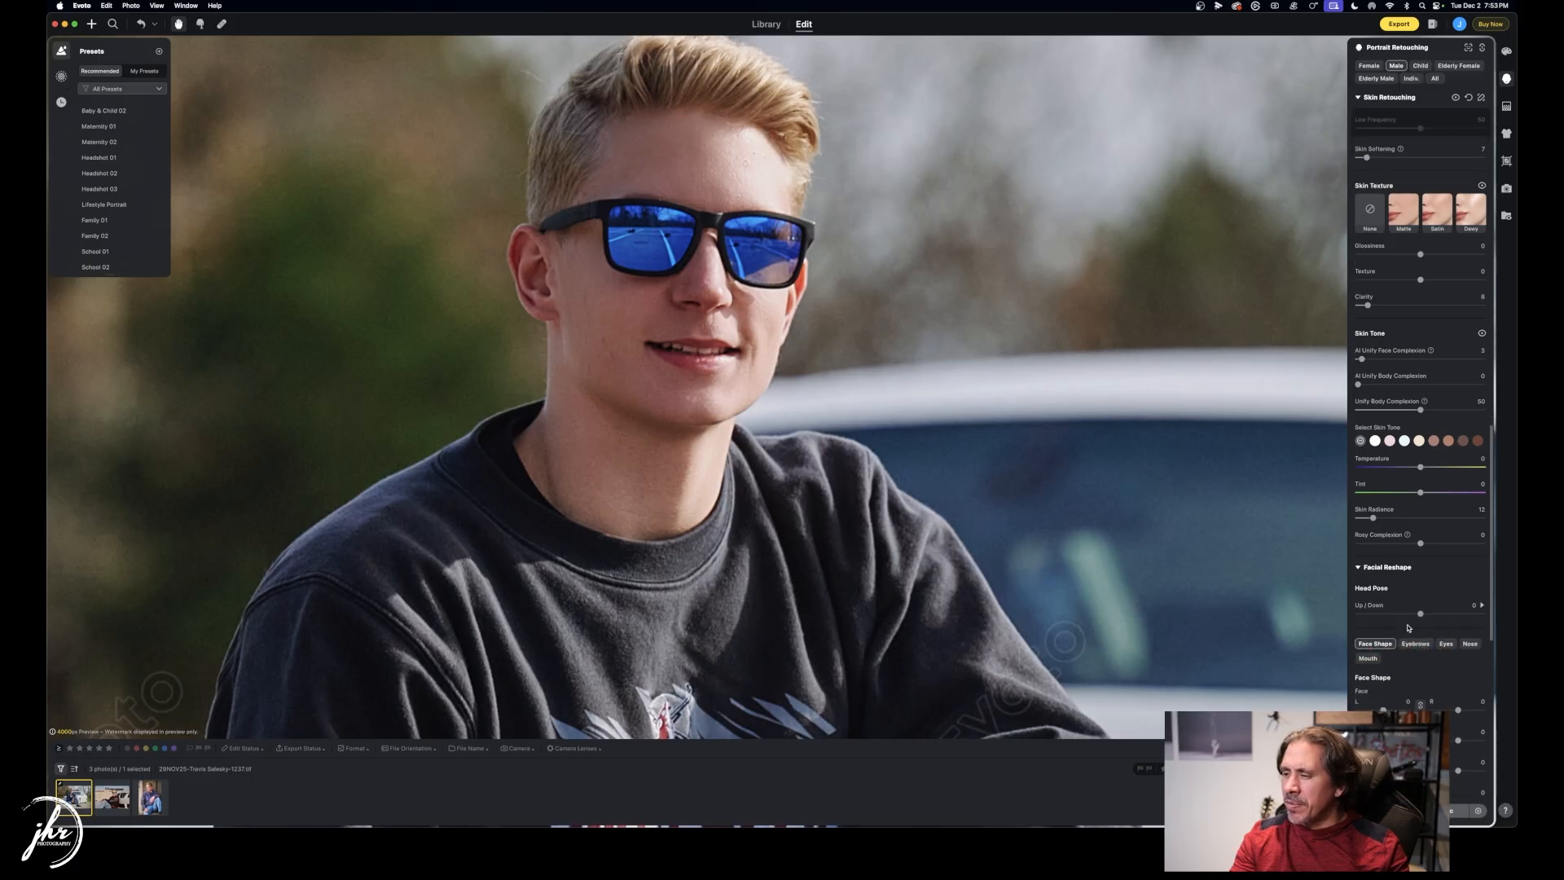
left_click_drag(1422, 615, 1373, 614)
double_click(1372, 615)
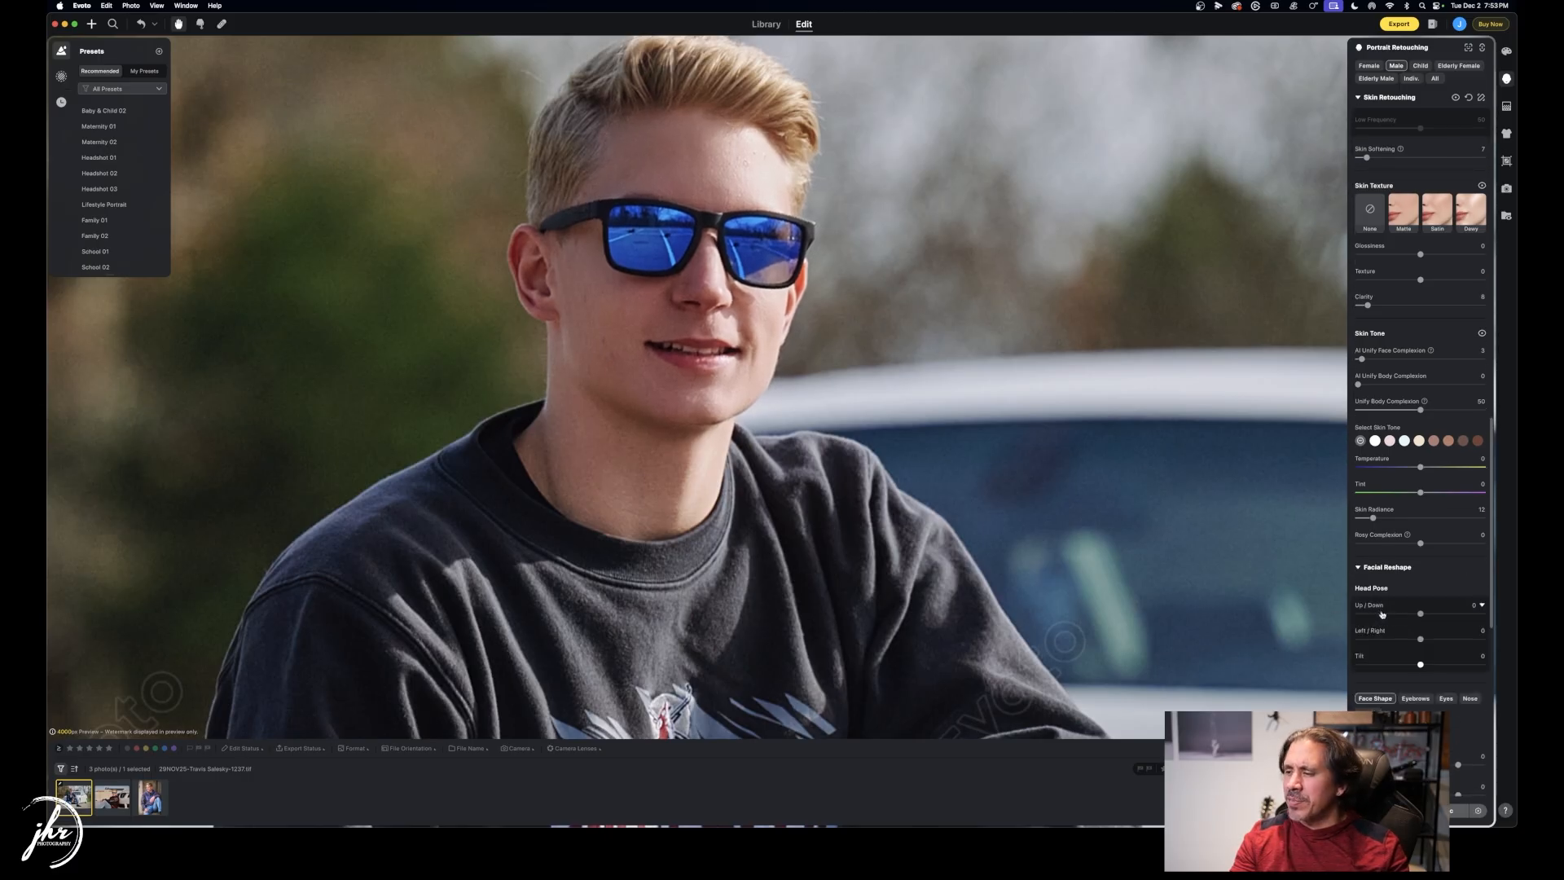
scroll(1429, 625, "down", 4)
mouse_move(1383, 646)
left_mouse_down()
mouse_move(1406, 644)
mouse_move(1356, 645)
mouse_move(1402, 643)
left_mouse_up()
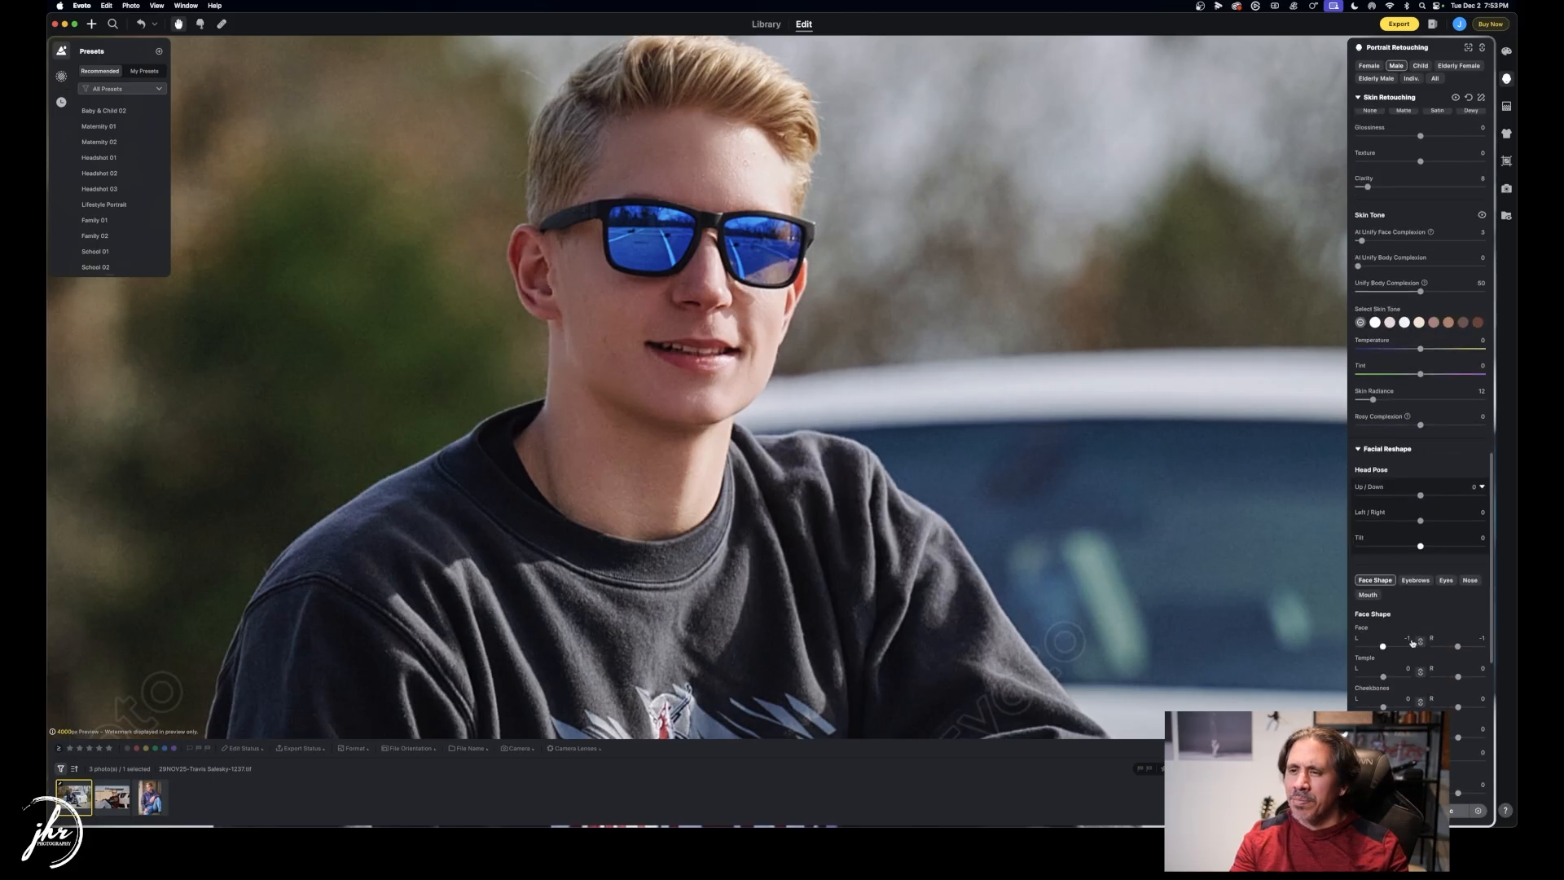
left_click(1388, 646)
double_click(1389, 645)
scroll(1391, 570, "down", 4)
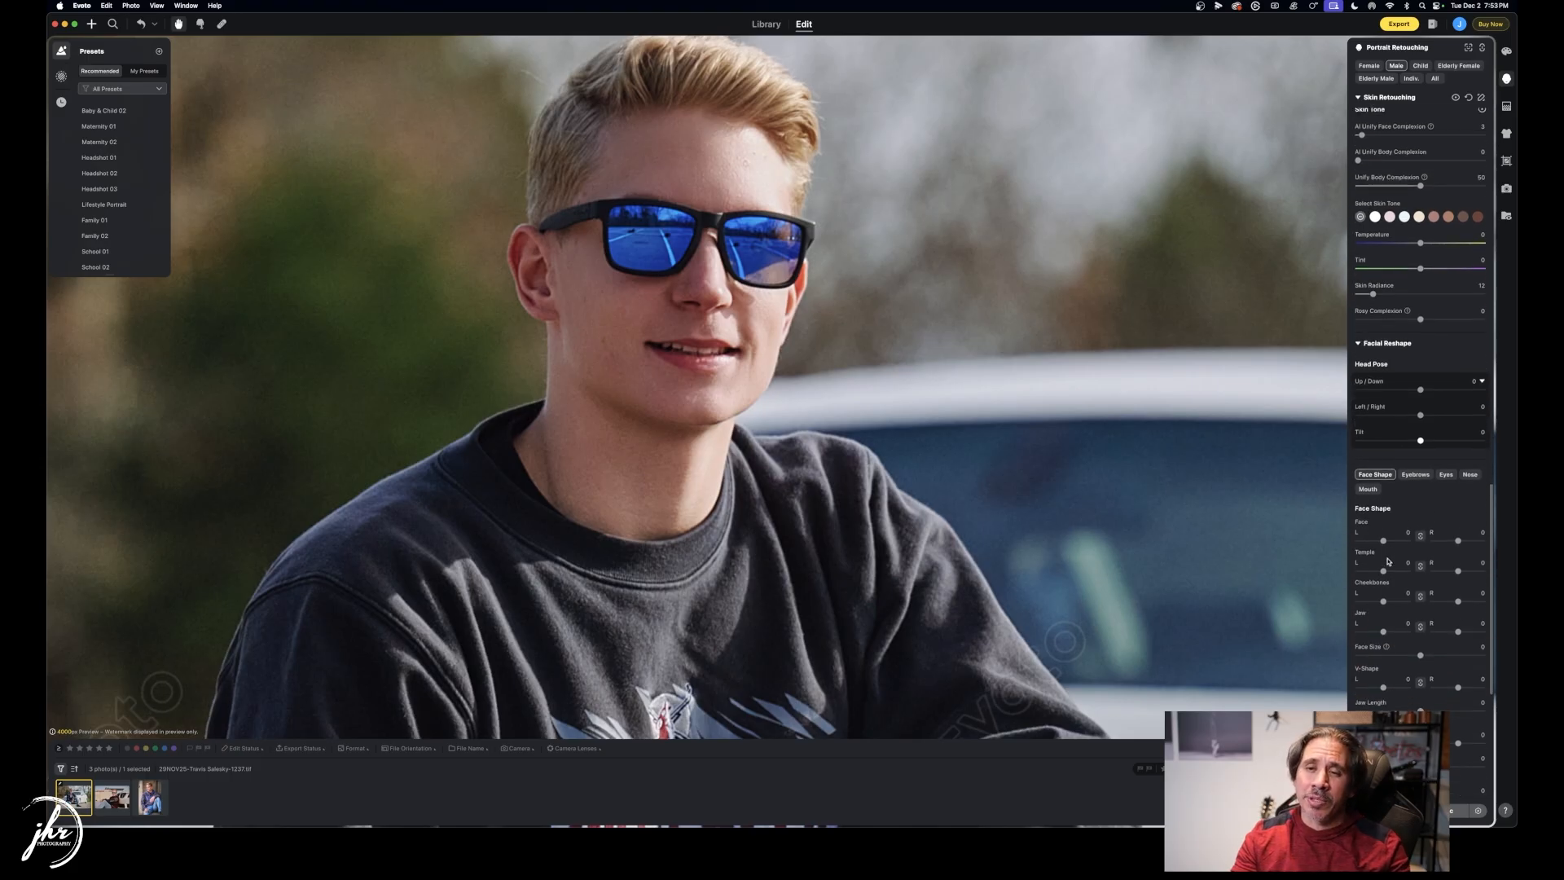
scroll(1418, 634, "down", 4)
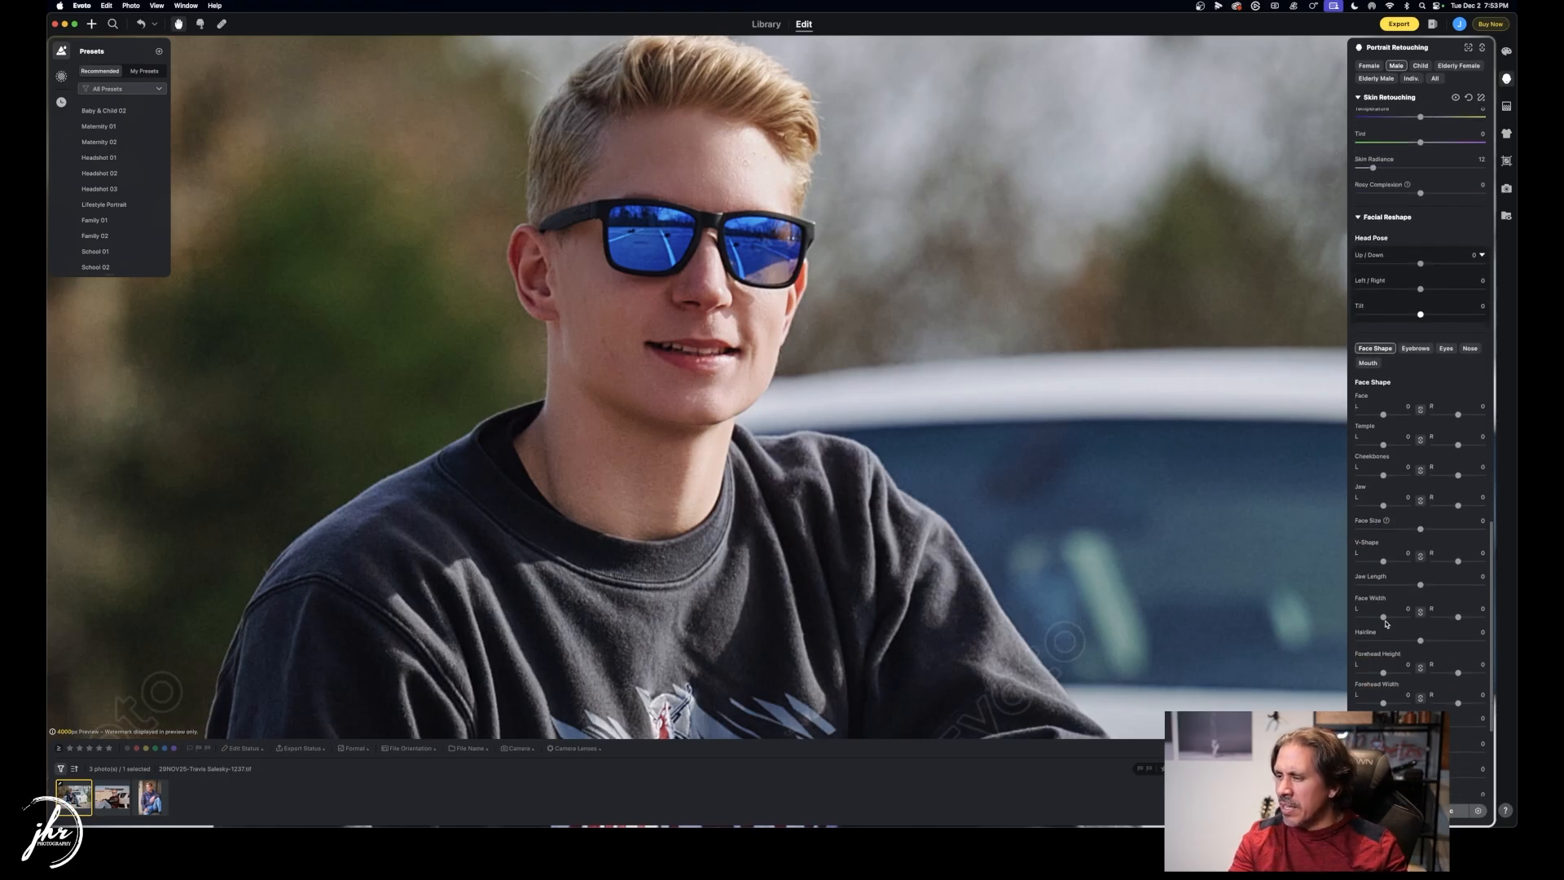
mouse_move(1383, 616)
left_mouse_down()
mouse_move(1425, 618)
mouse_move(1344, 620)
mouse_move(1376, 619)
left_mouse_up()
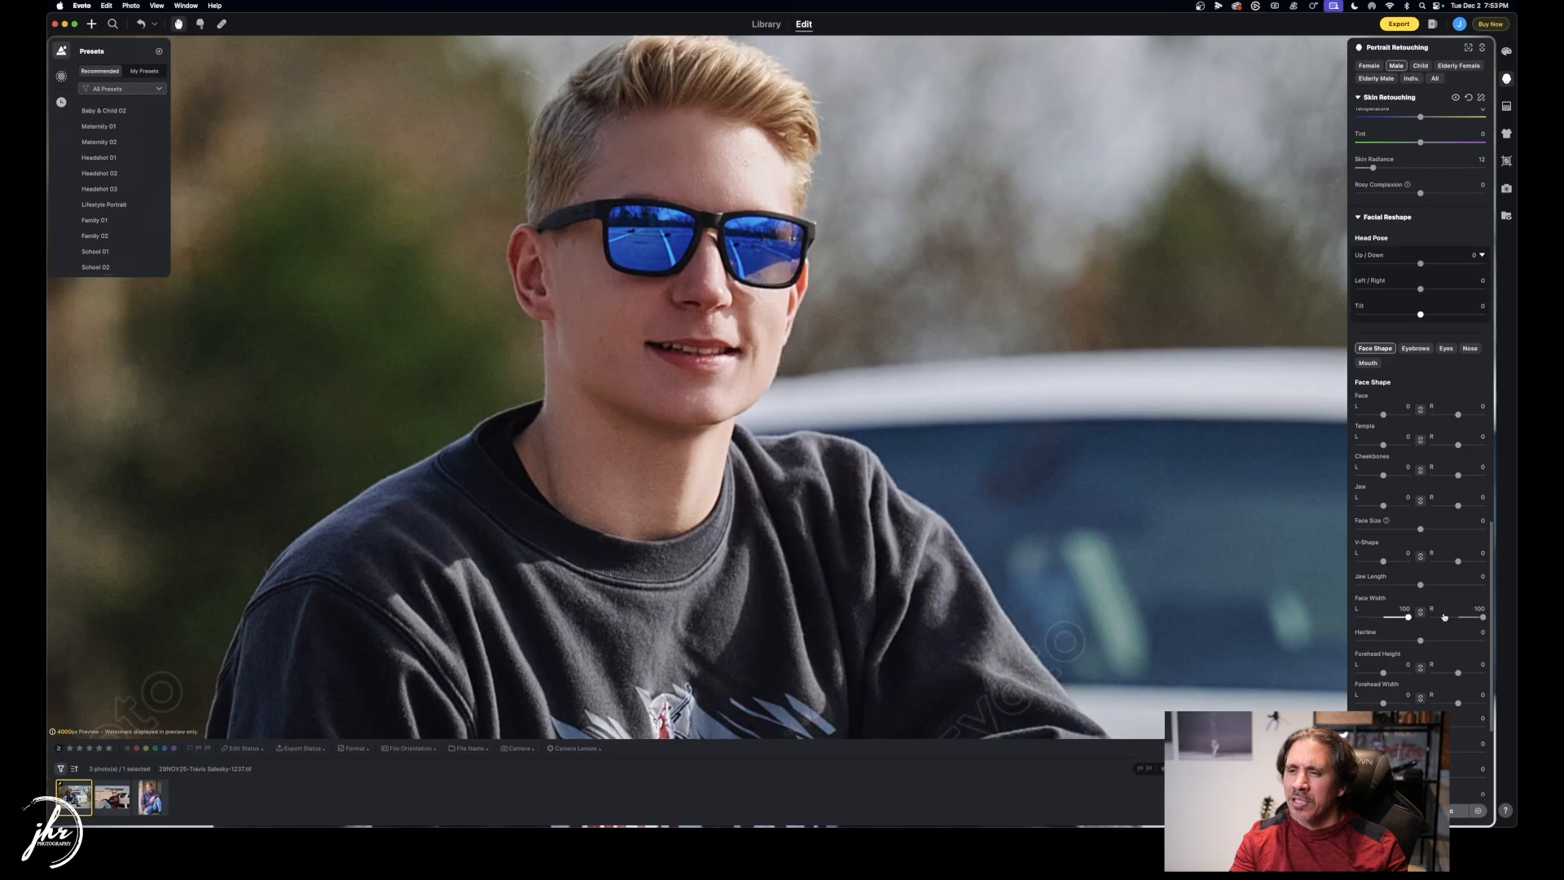
double_click(1375, 617)
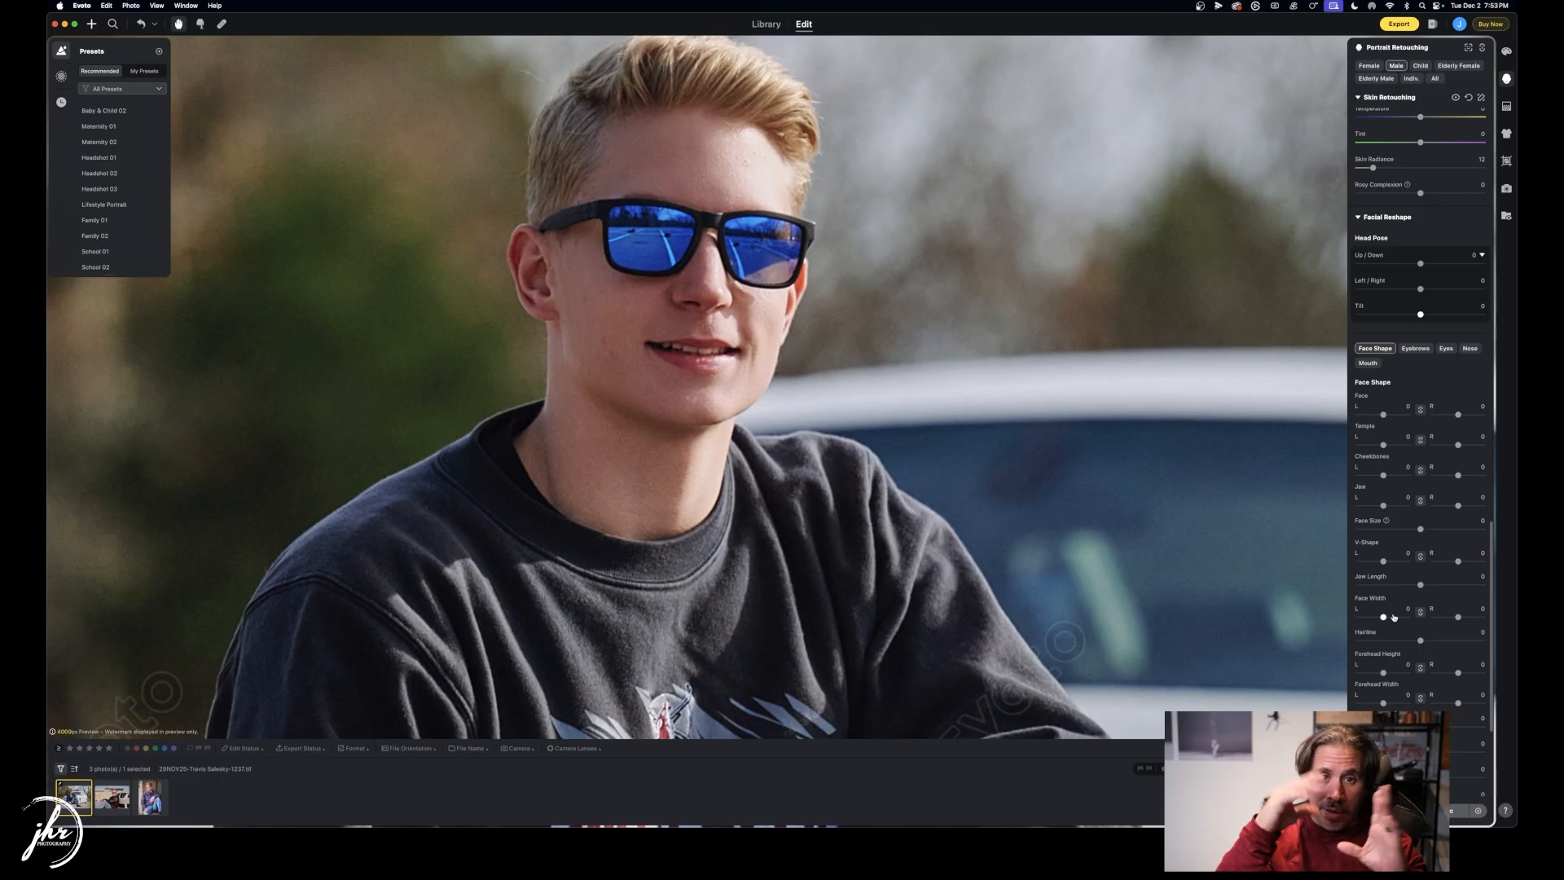
scroll(1425, 627, "down", 5)
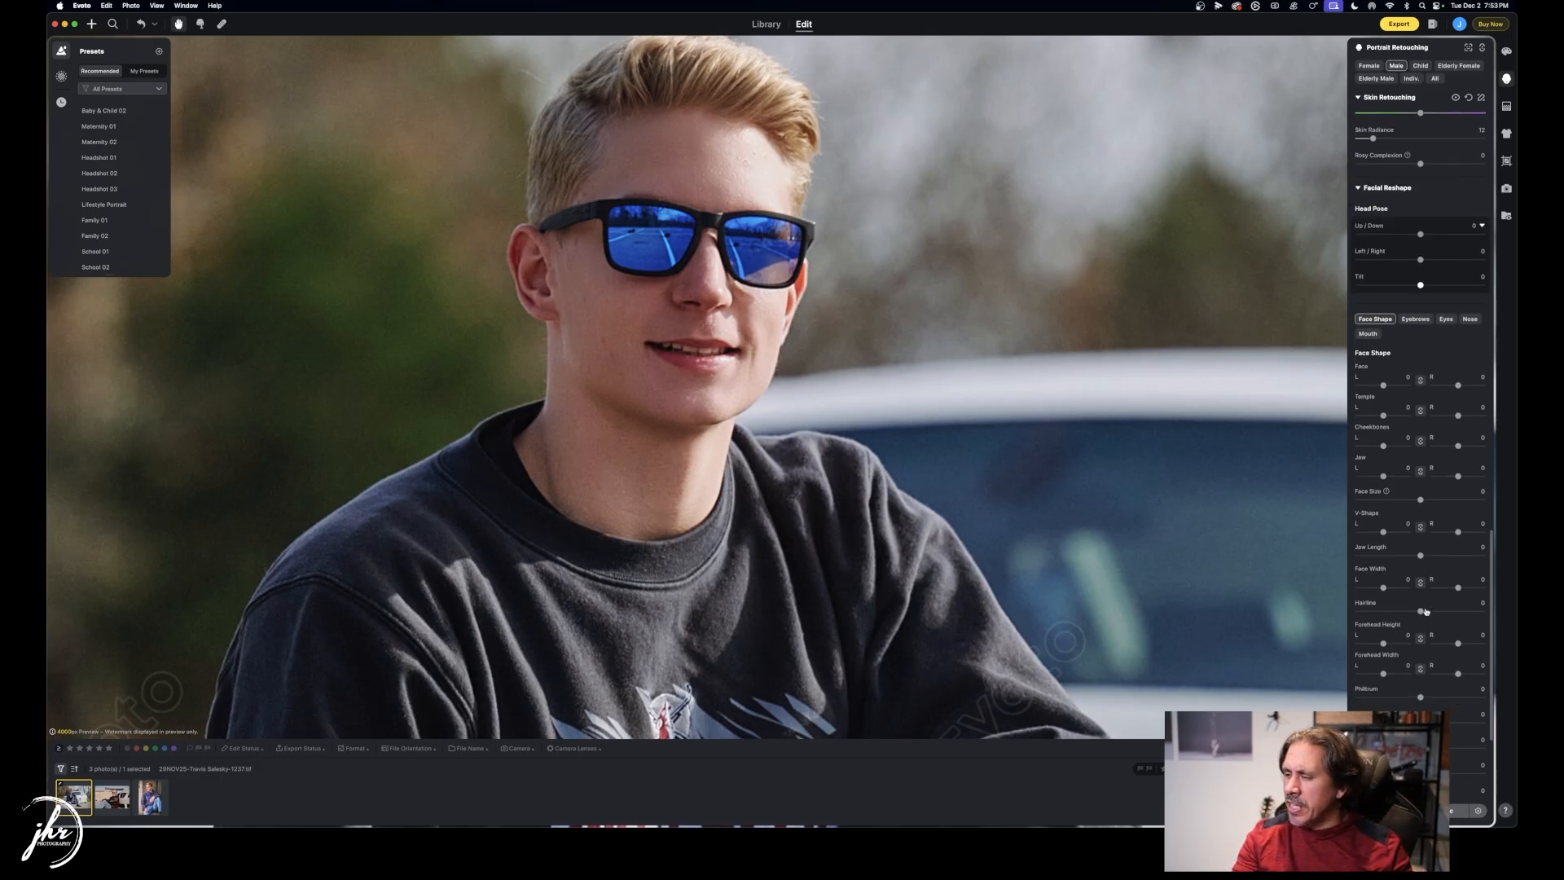
scroll(1434, 632, "down", 3)
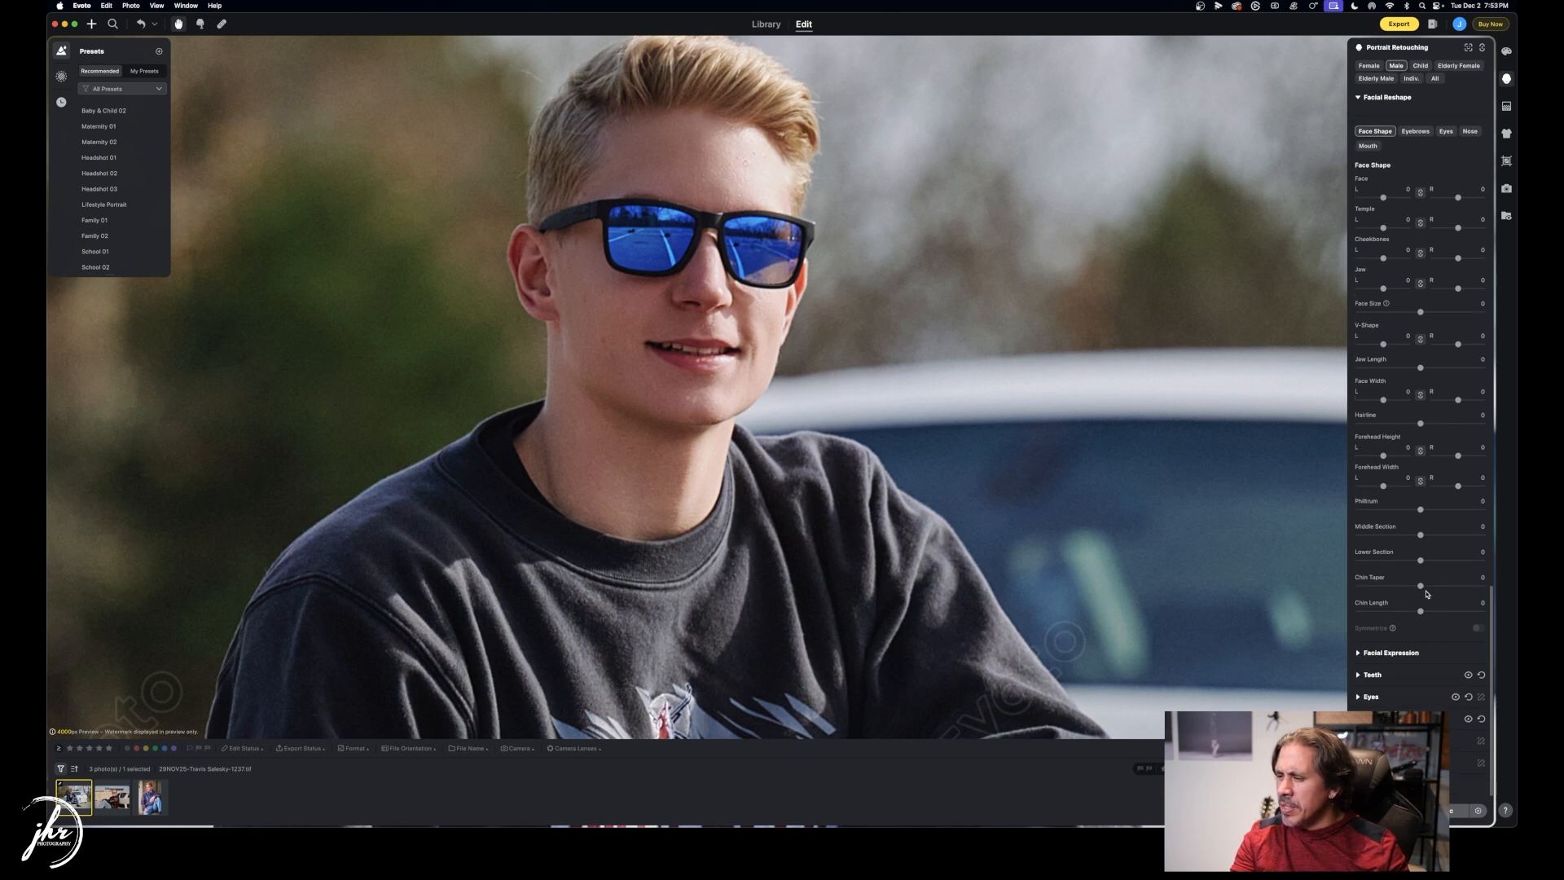
Expand the Teeth and Eyes retouching sections to review their settings.
left_click(1359, 675)
scroll(1372, 619, "down", 3)
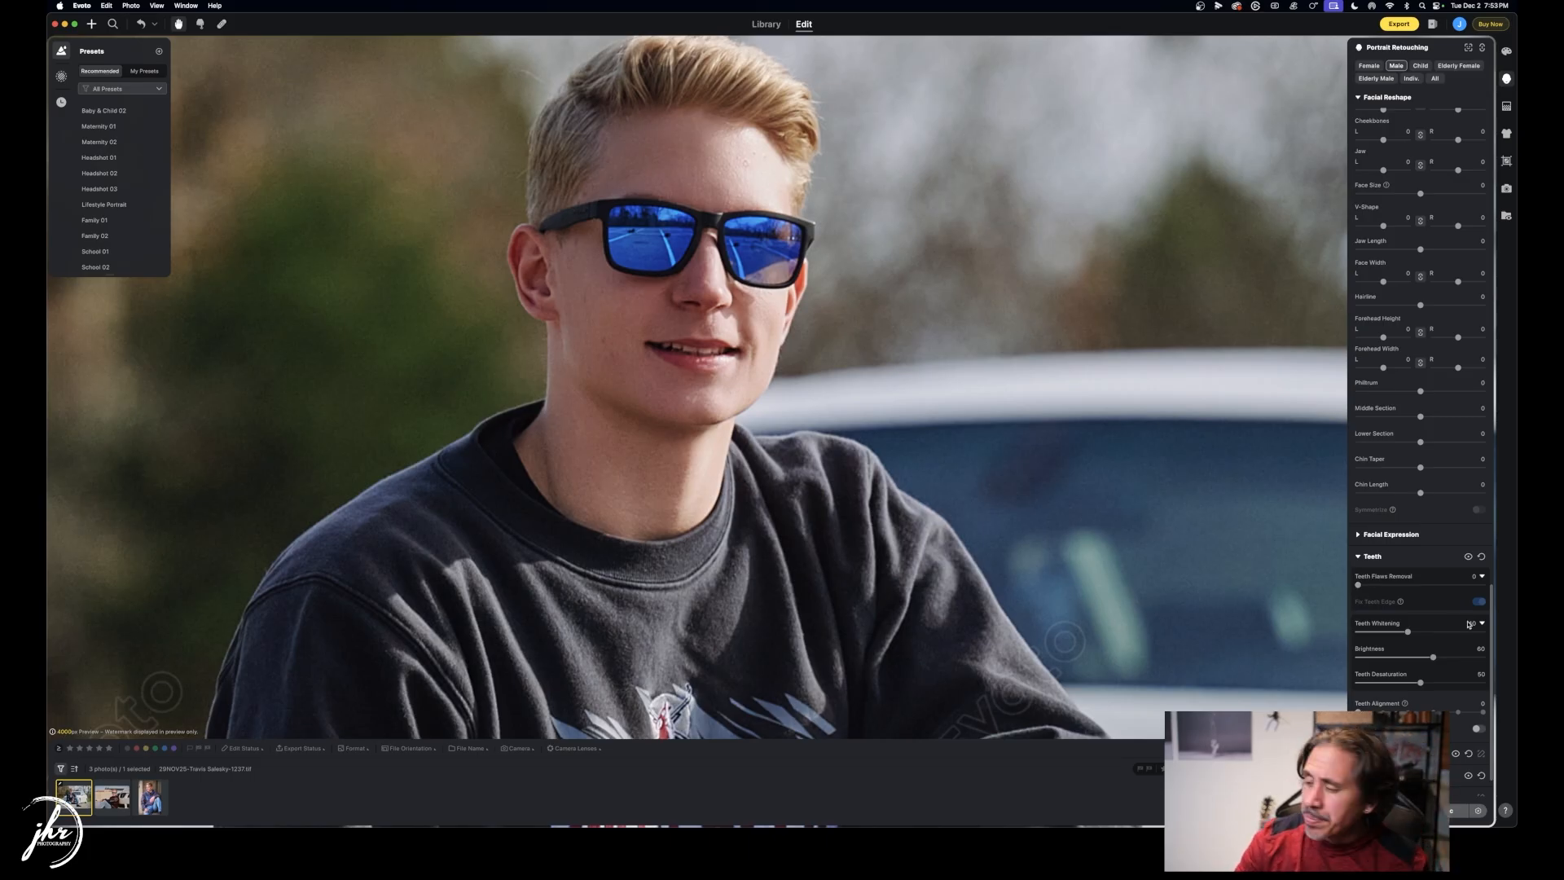
scroll(1444, 624, "down", 2)
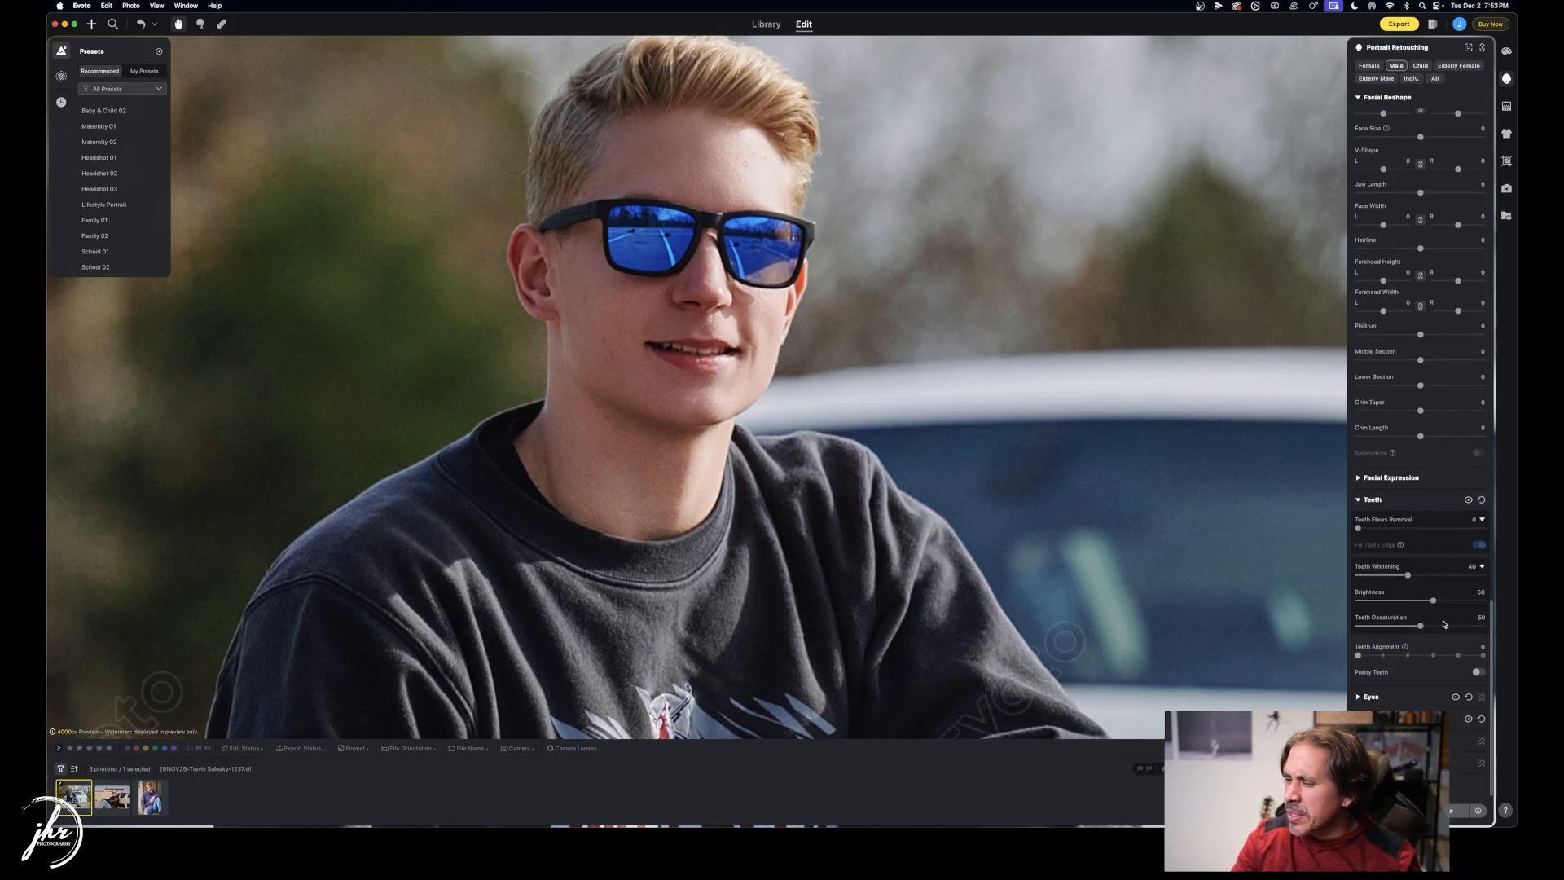
left_click(1358, 697)
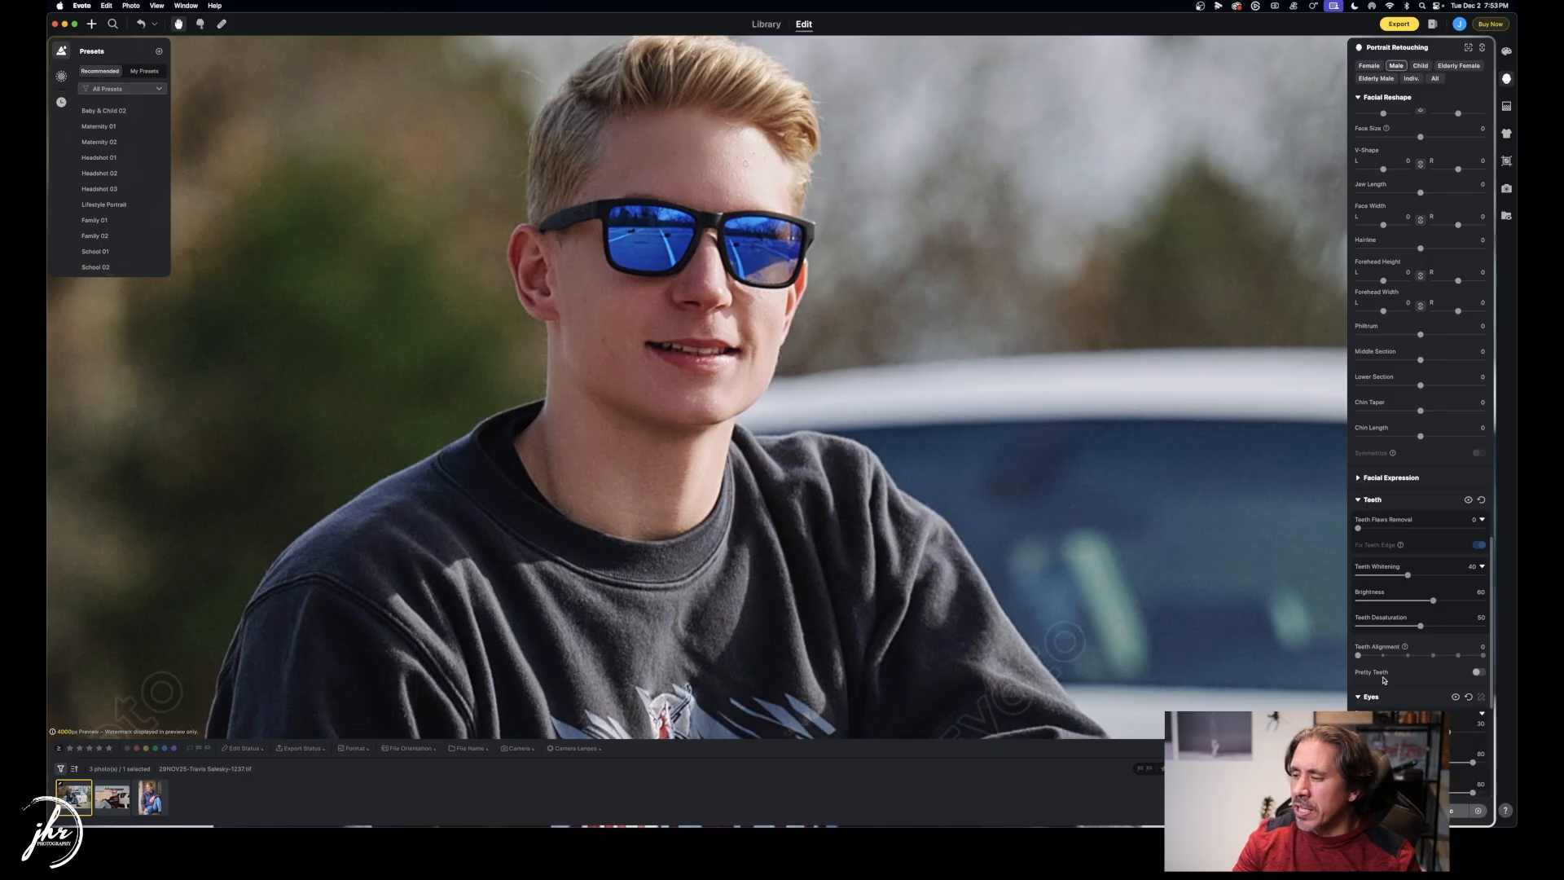
Raise Stray Hairs Removal in the Hair section to about 78.
scroll(1405, 616, "down", 10)
scroll(1405, 616, "down", 3)
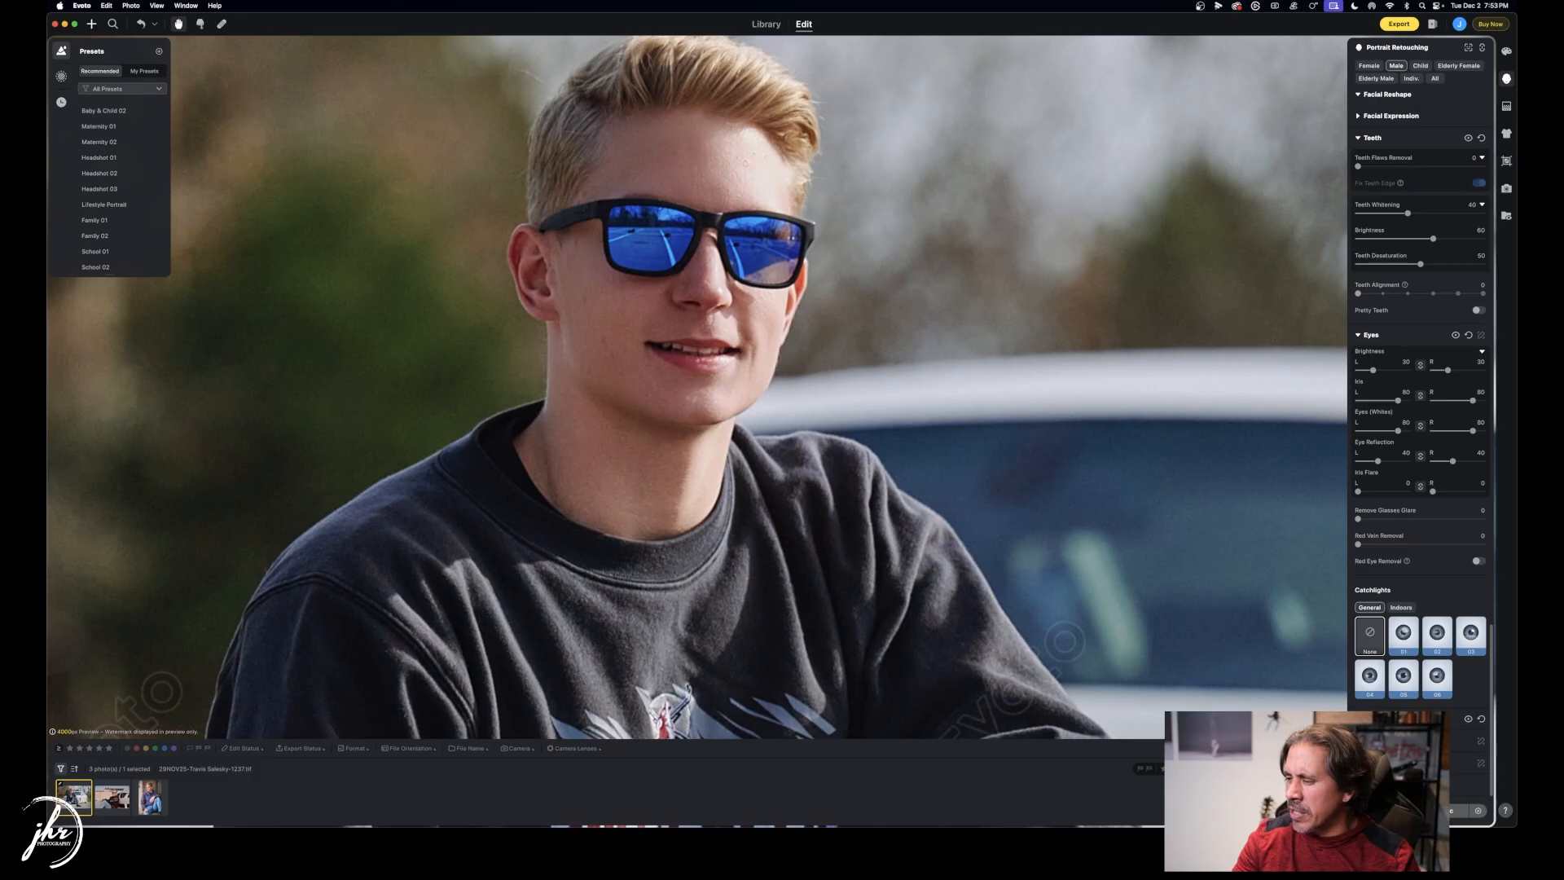
scroll(1401, 621, "down", 9)
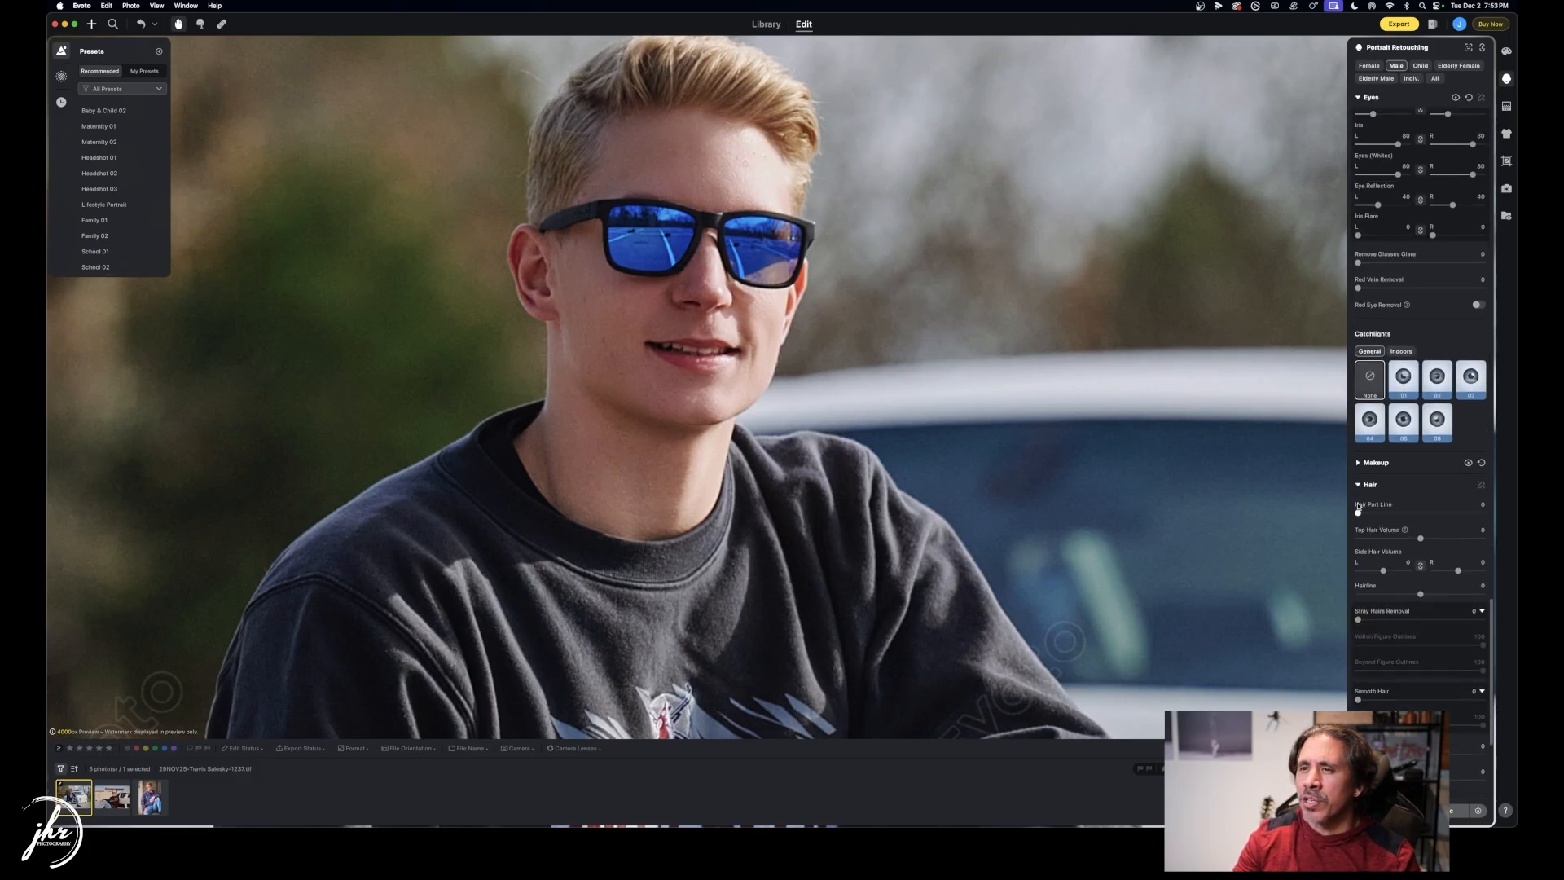
scroll(939, 406, "down", 3)
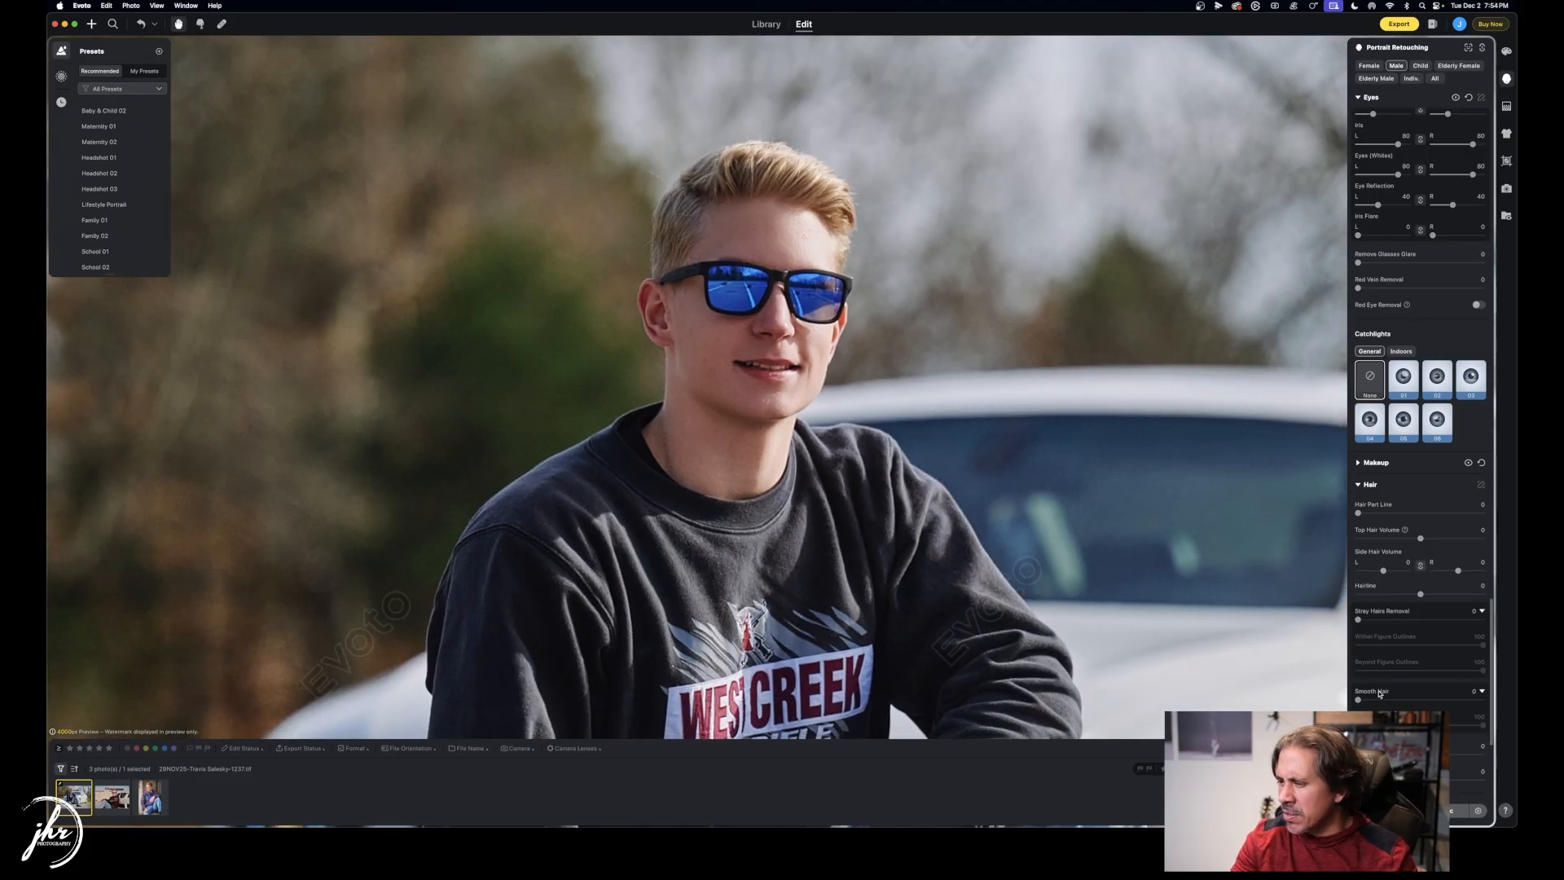
left_click_drag(1357, 619, 1444, 620)
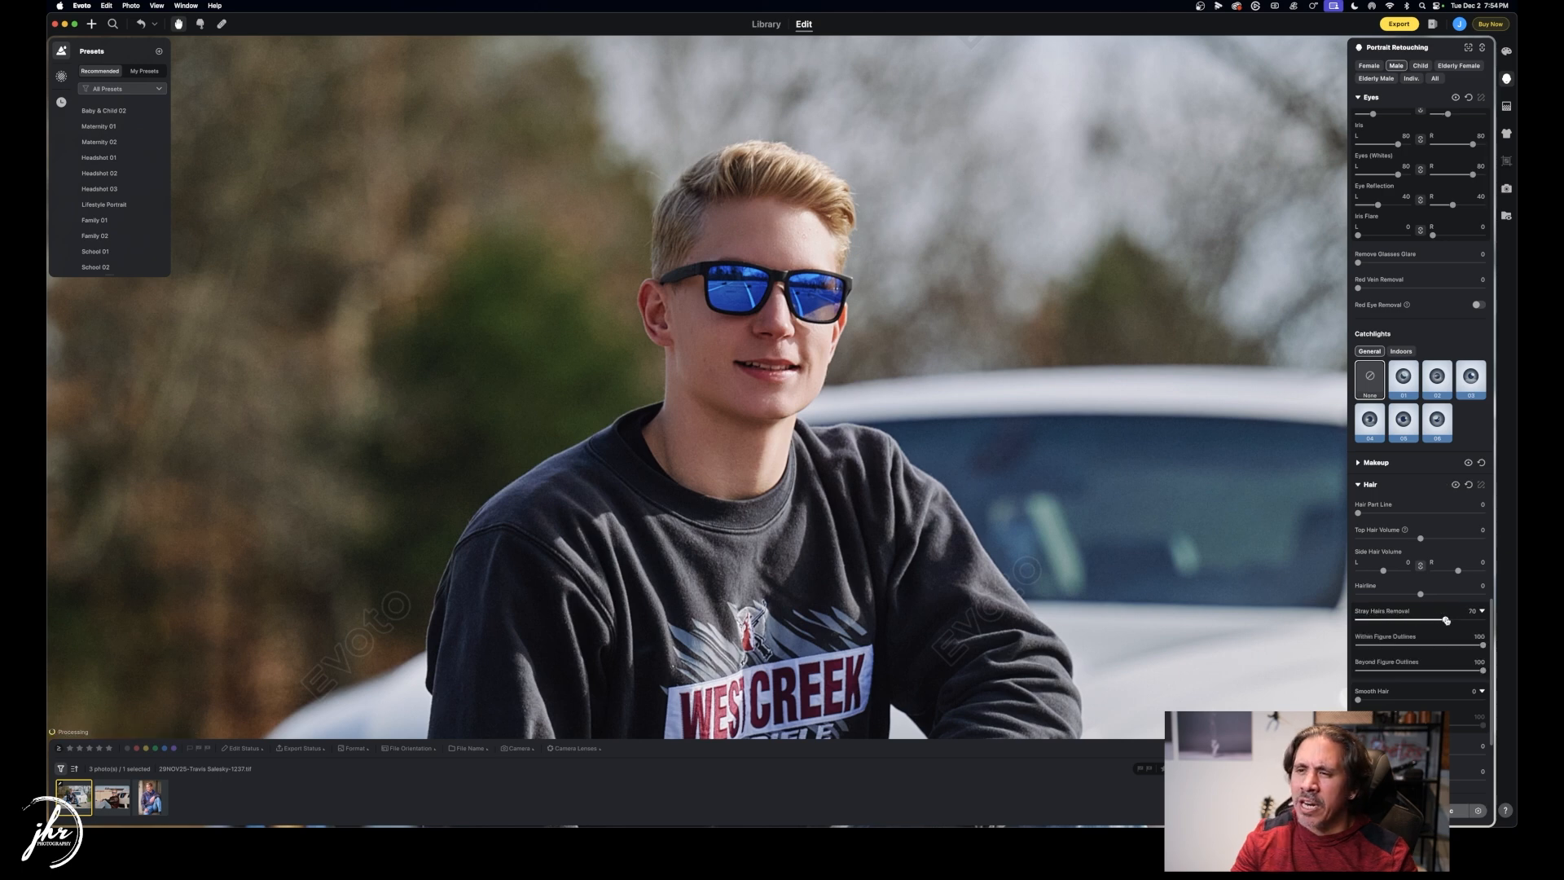
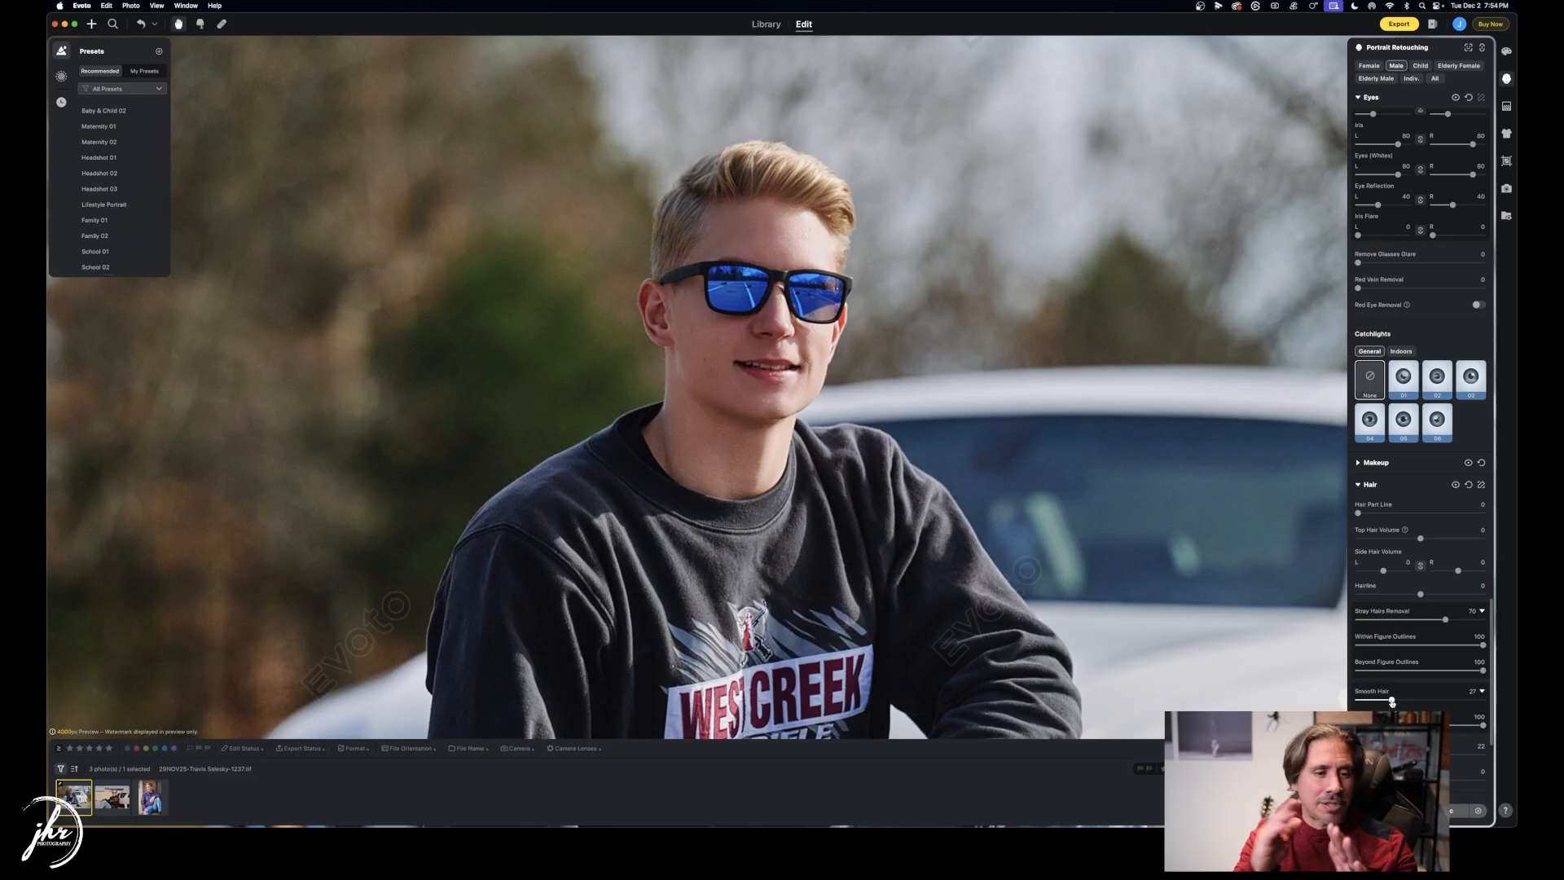
Trial red, pink and dark navy hair colours, then remove the colouring to keep natural blonde.
scroll(1392, 701, "down", 10)
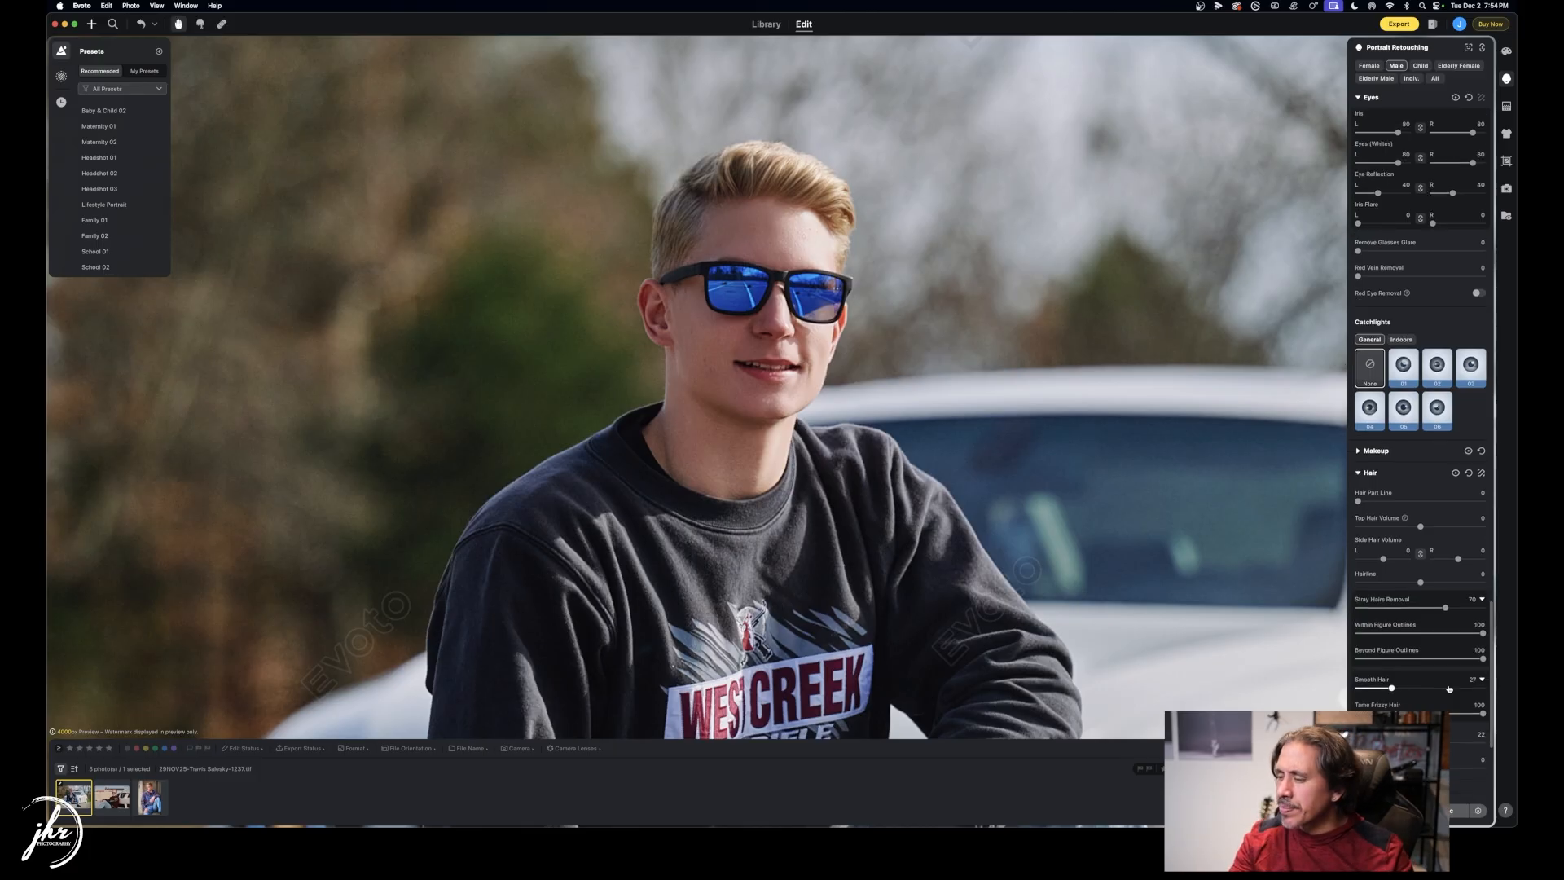
left_click(1402, 640)
left_click(1433, 635)
left_click(1471, 633)
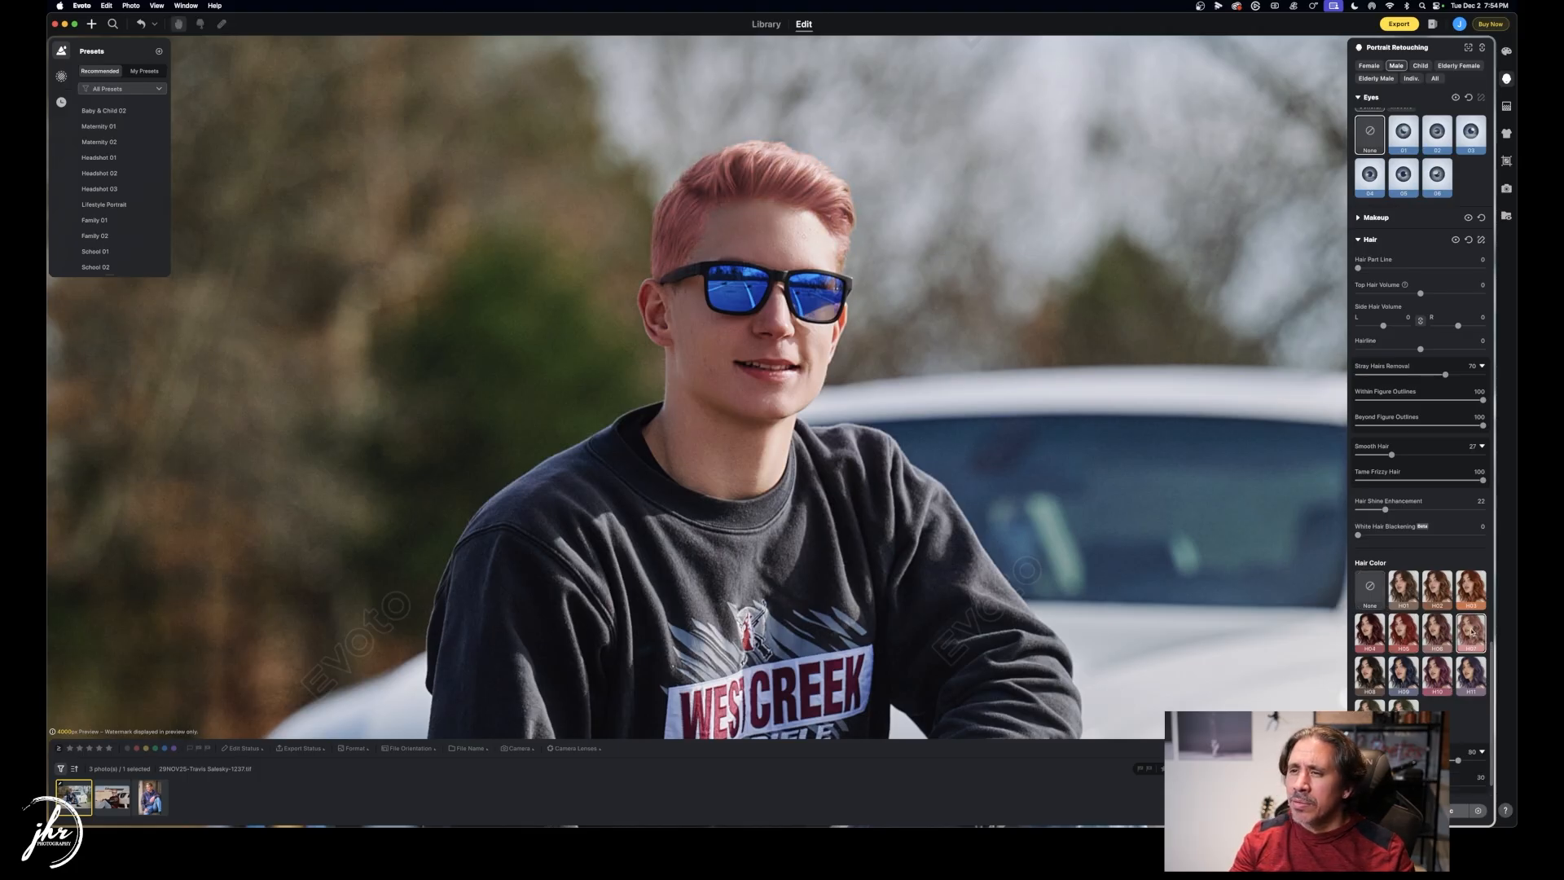
left_click(1412, 681)
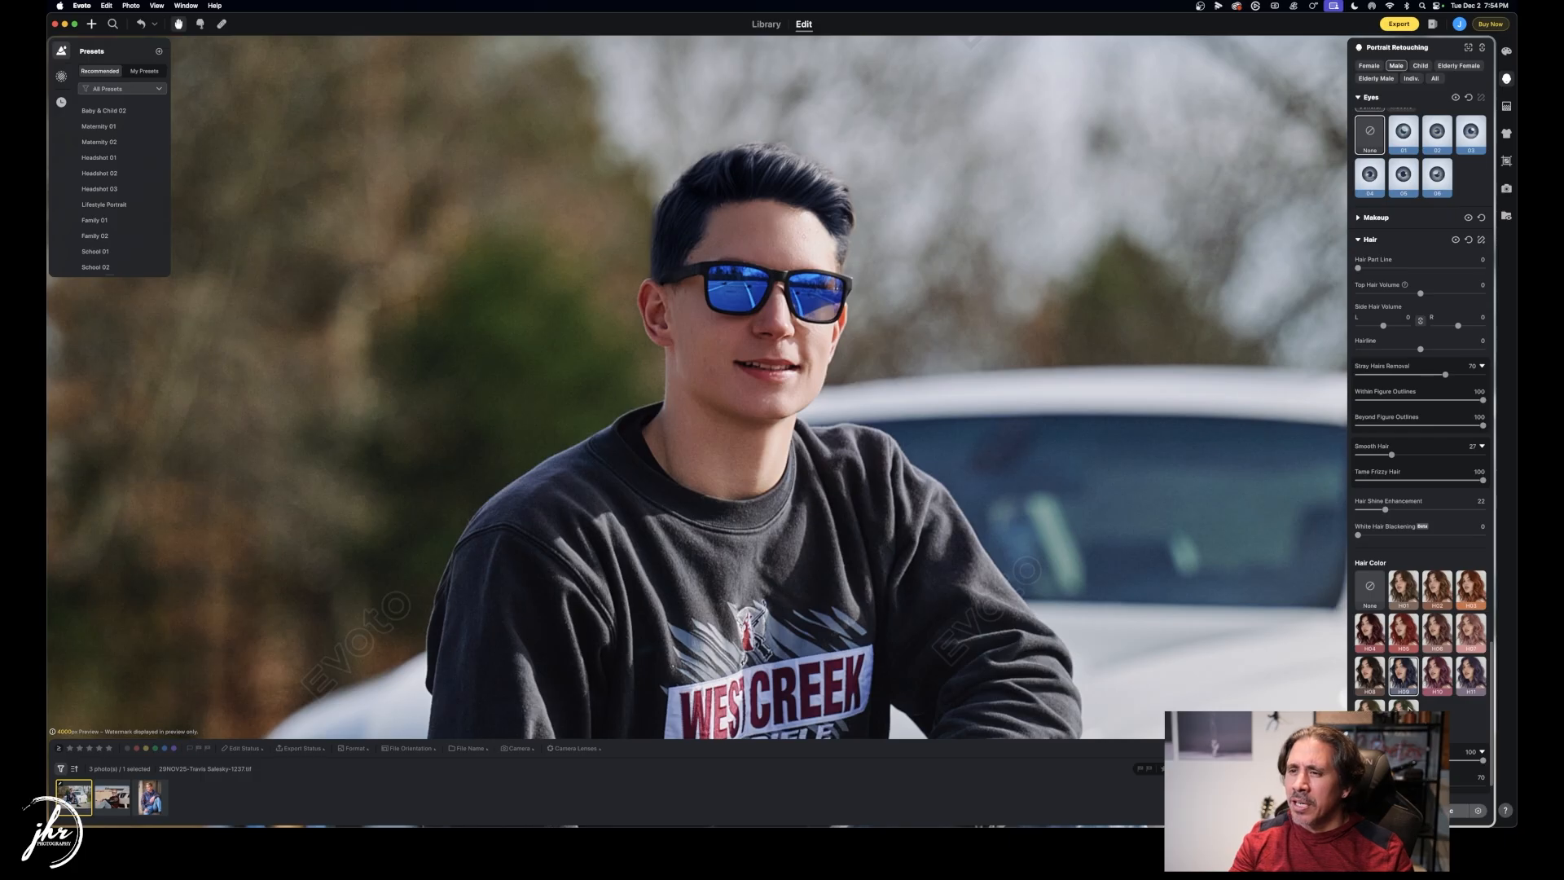
left_click(1370, 586)
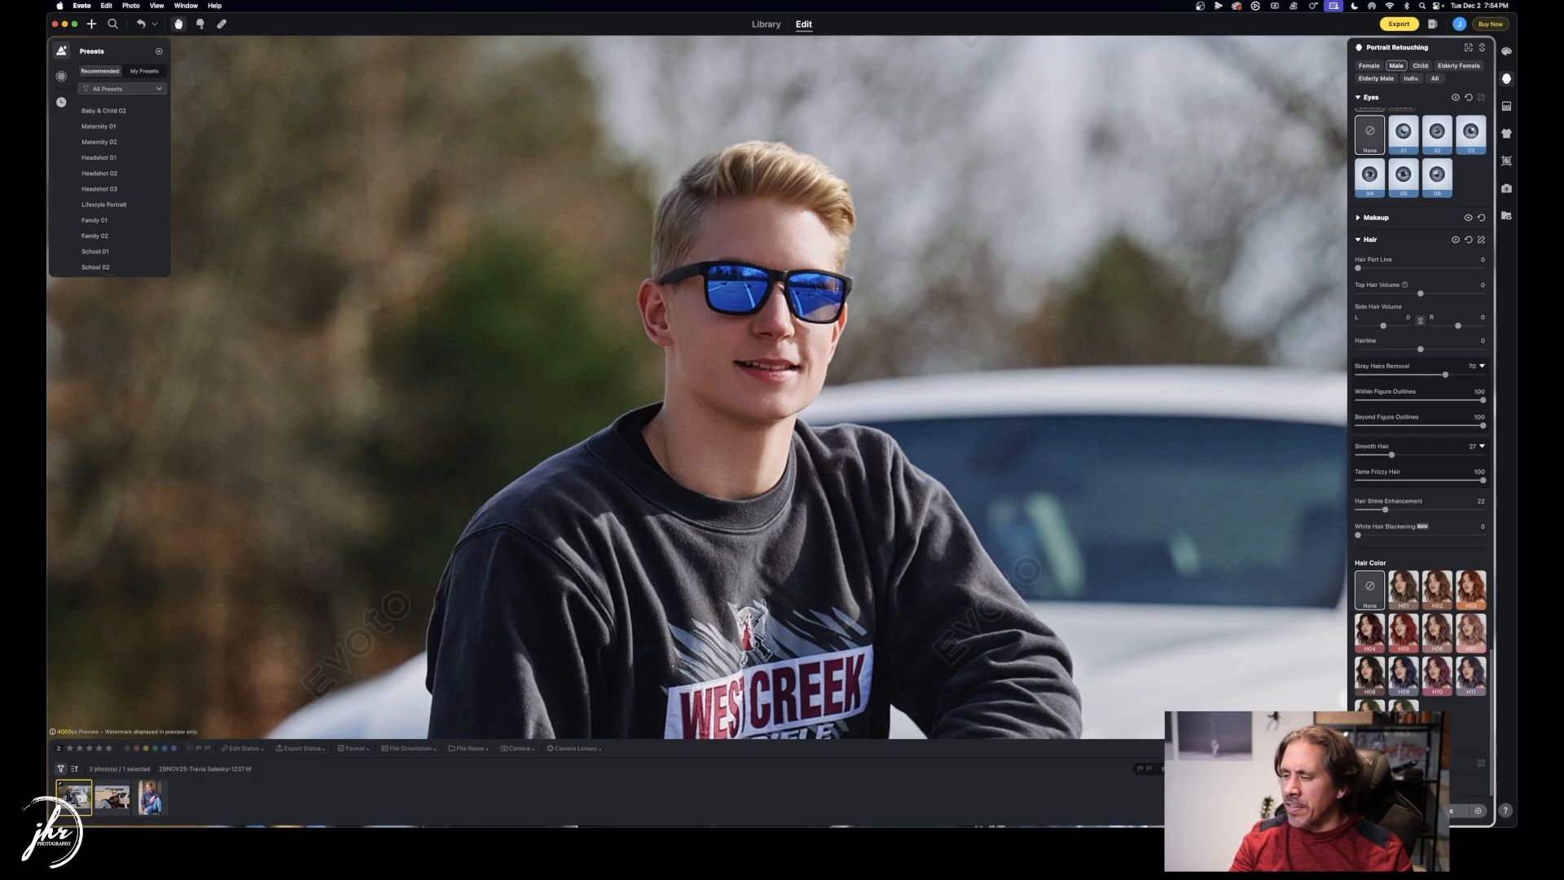
scroll(1012, 540, "down", 5)
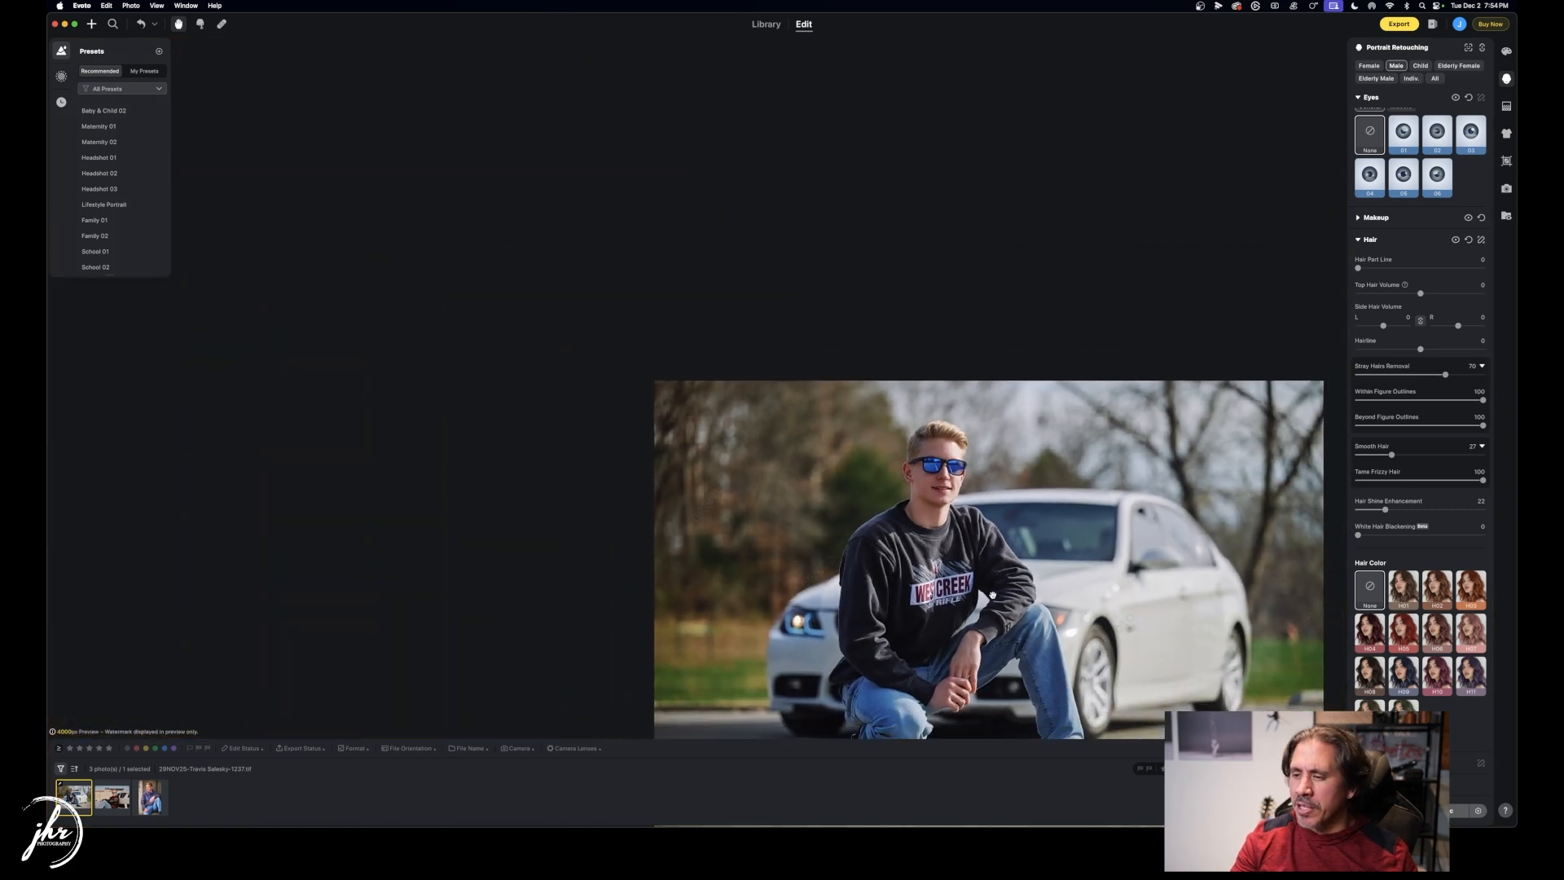
left_click_drag(993, 595, 854, 393)
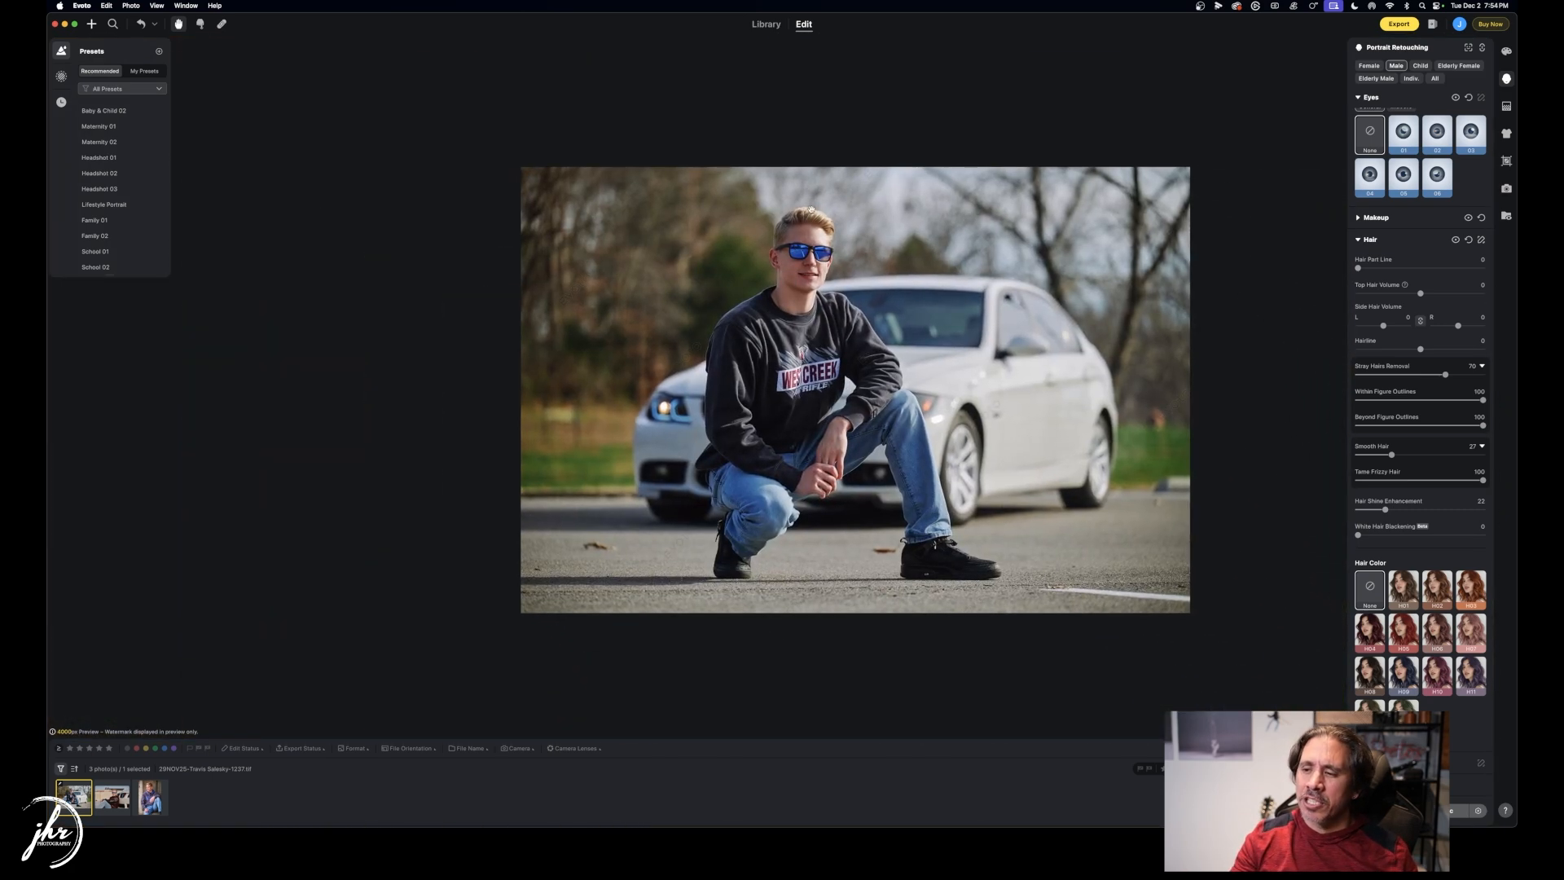
scroll(805, 265, "up", 5)
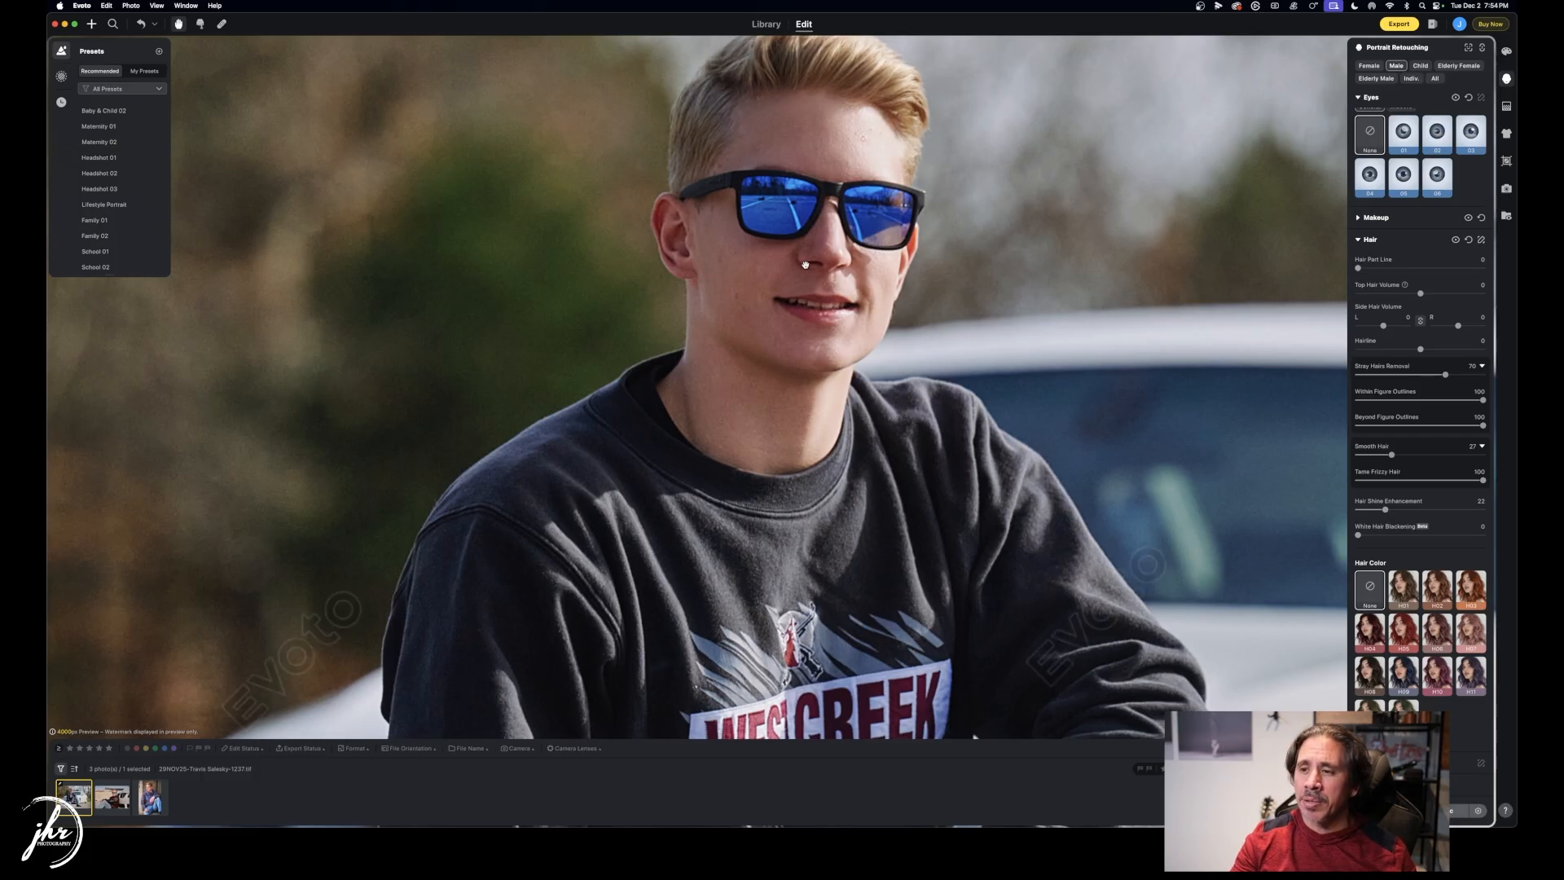
scroll(804, 265, "down", 8)
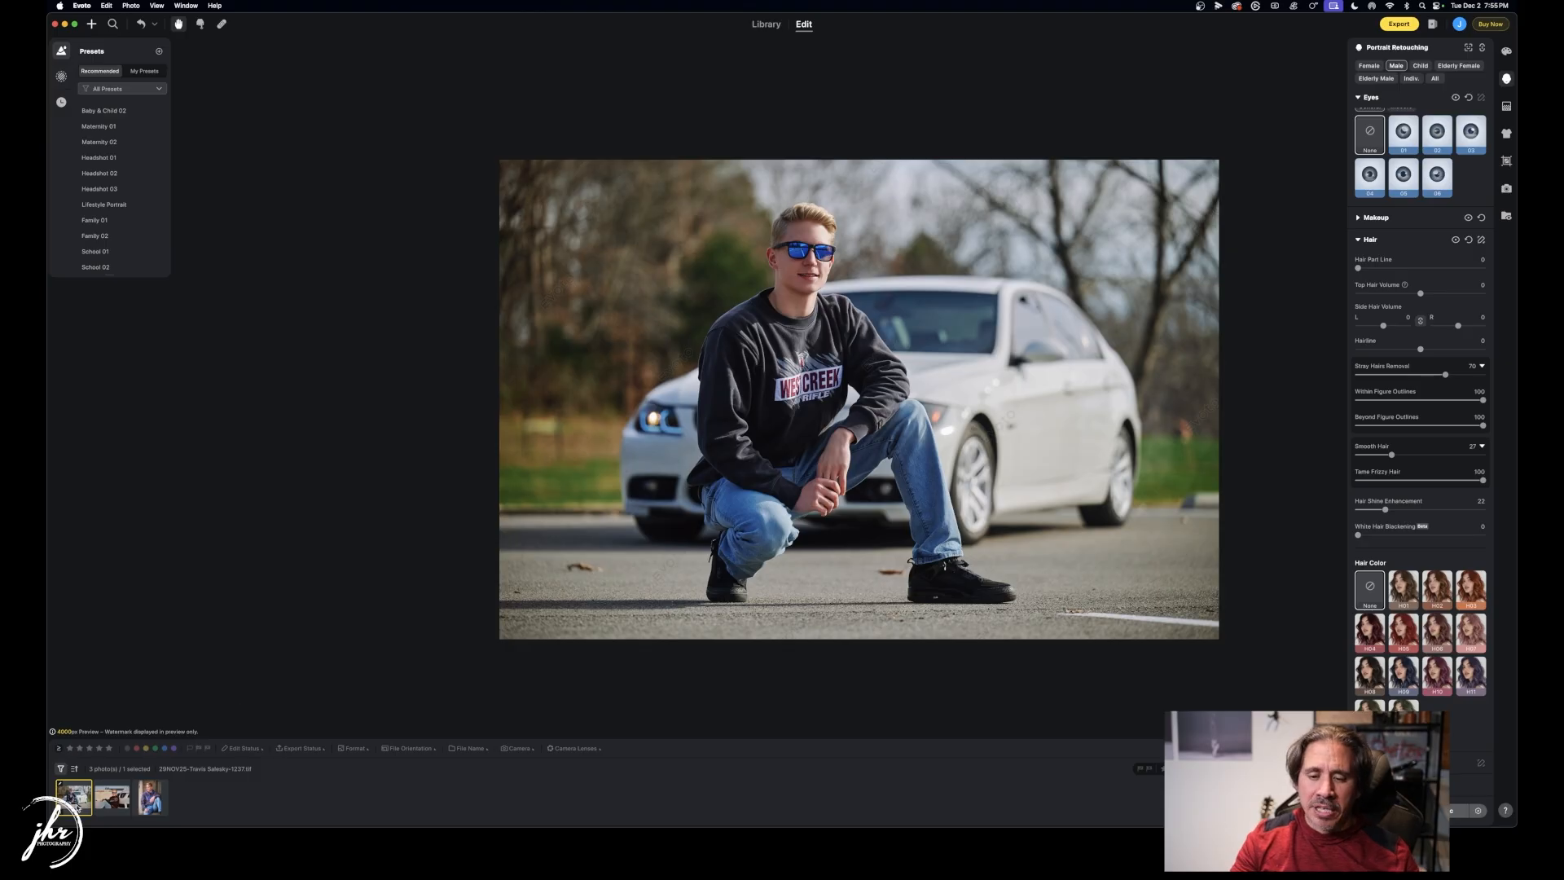
Copy the first portrait's retouching and paste it onto the second and third portraits.
key("super+c")
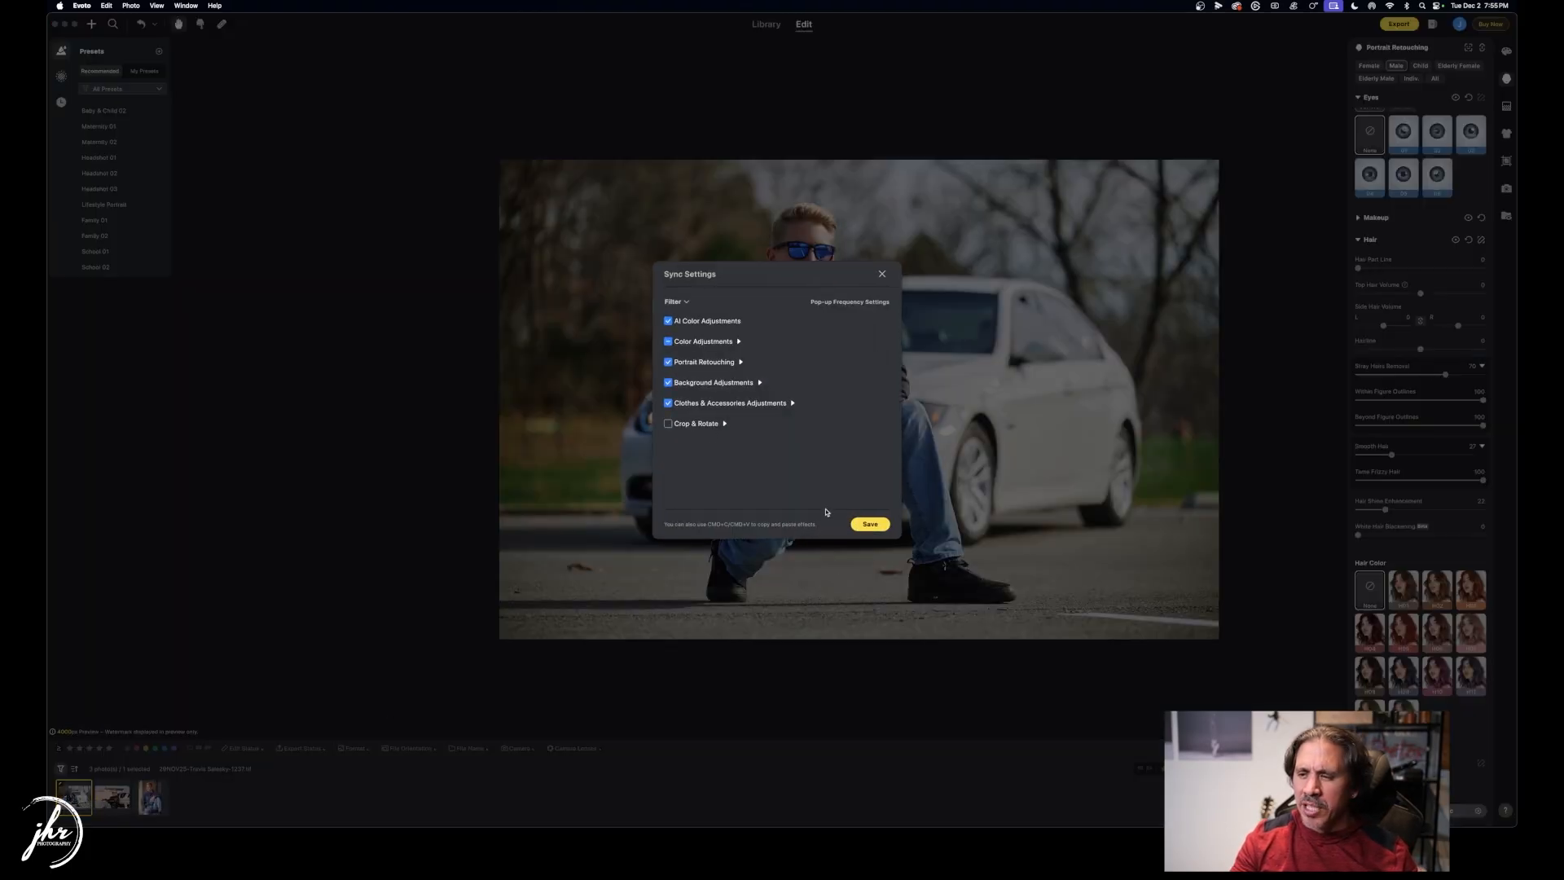
left_click(870, 524)
key("Right")
key("shift+Right")
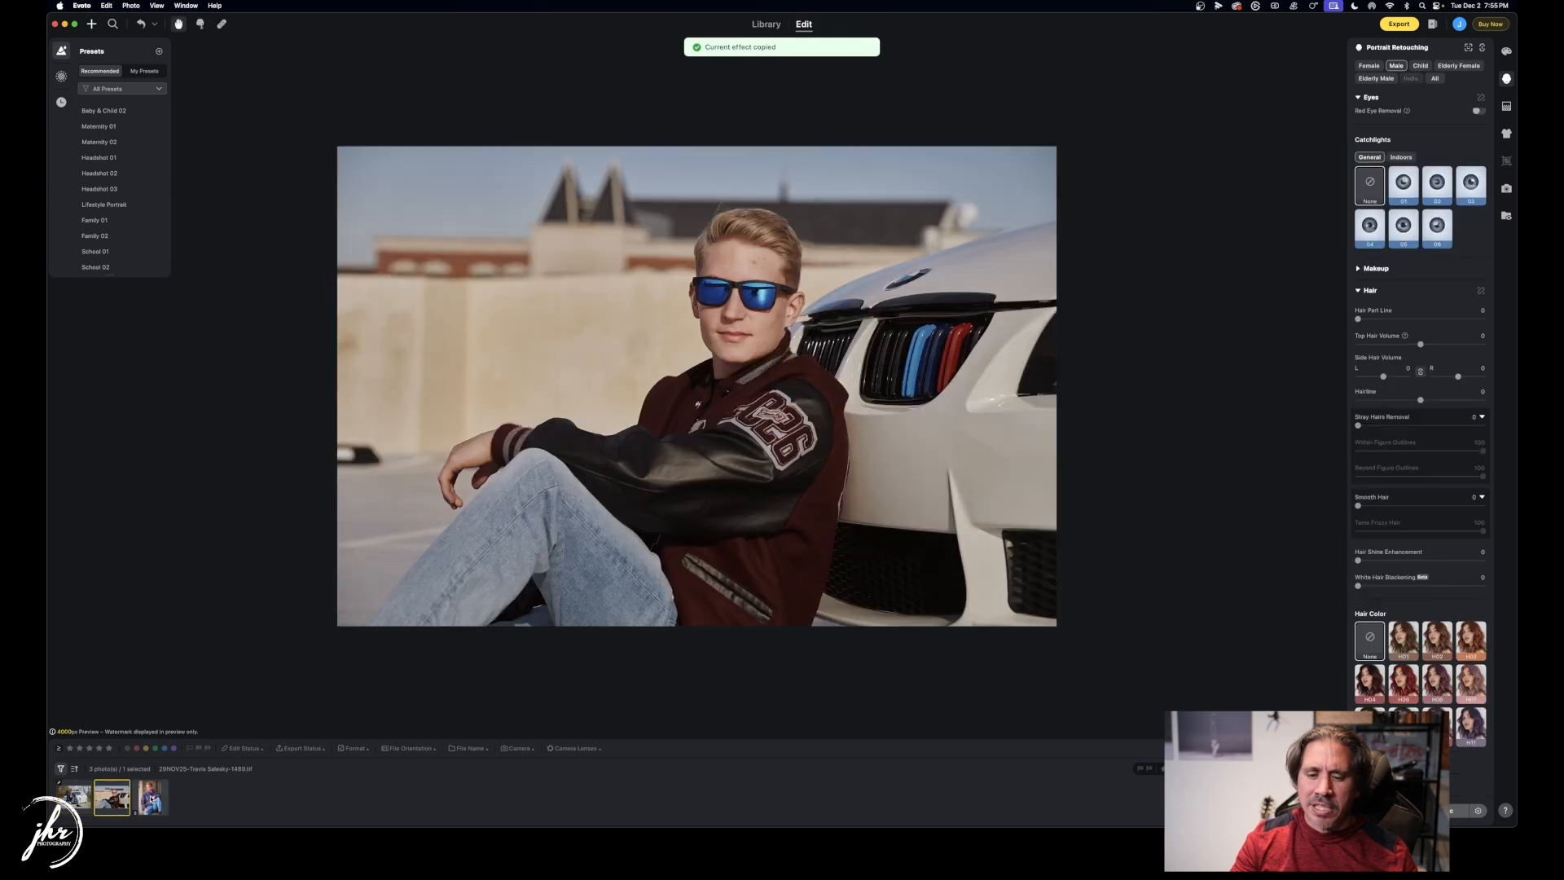
scroll(1419, 472, "down", 2)
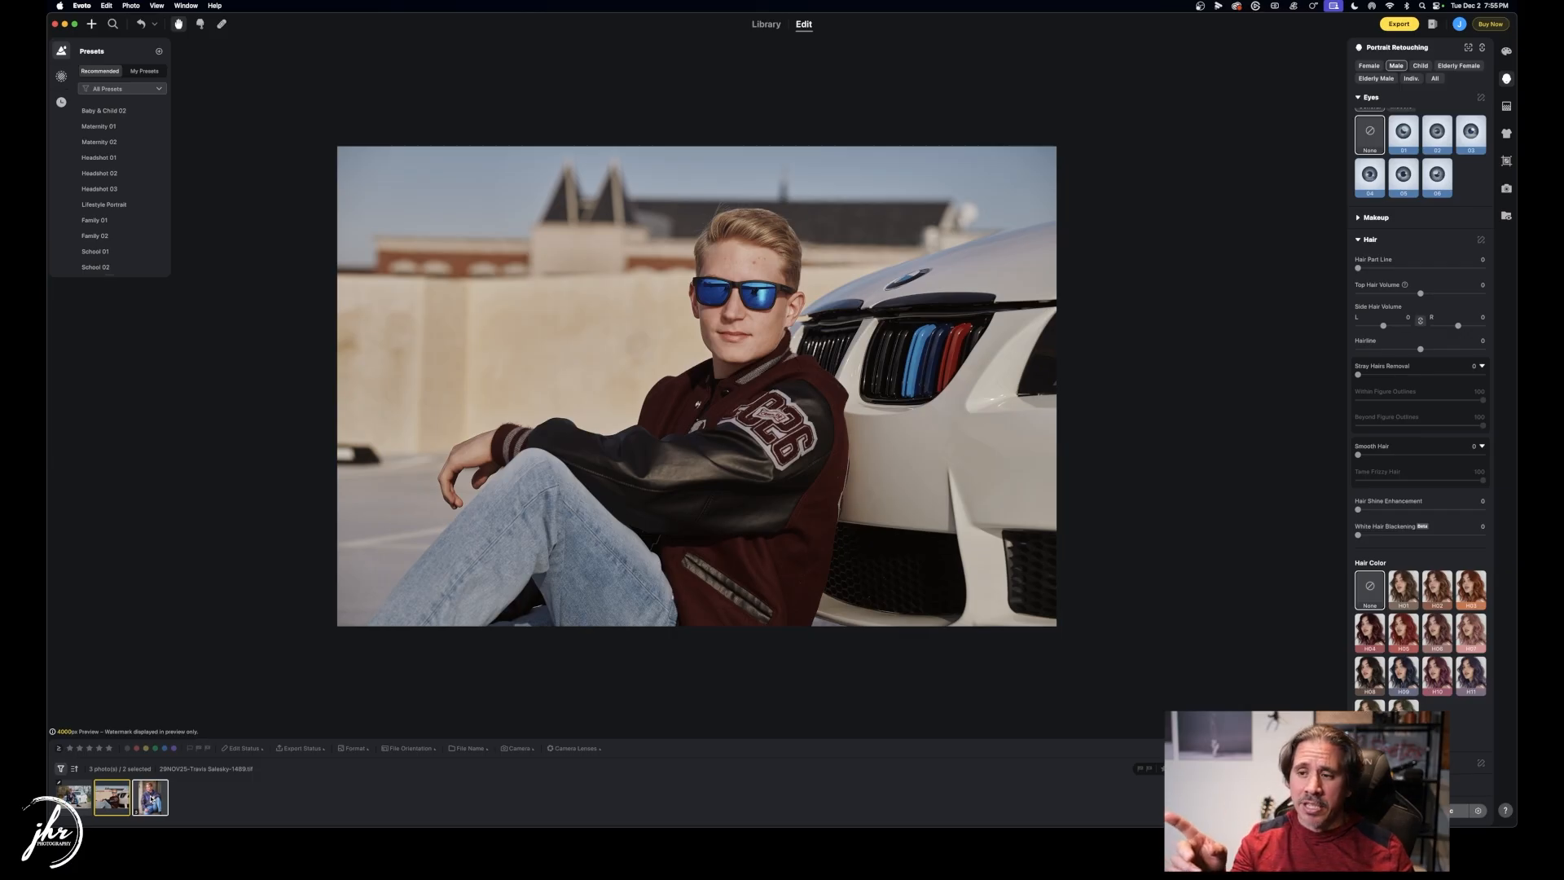
key("super+v")
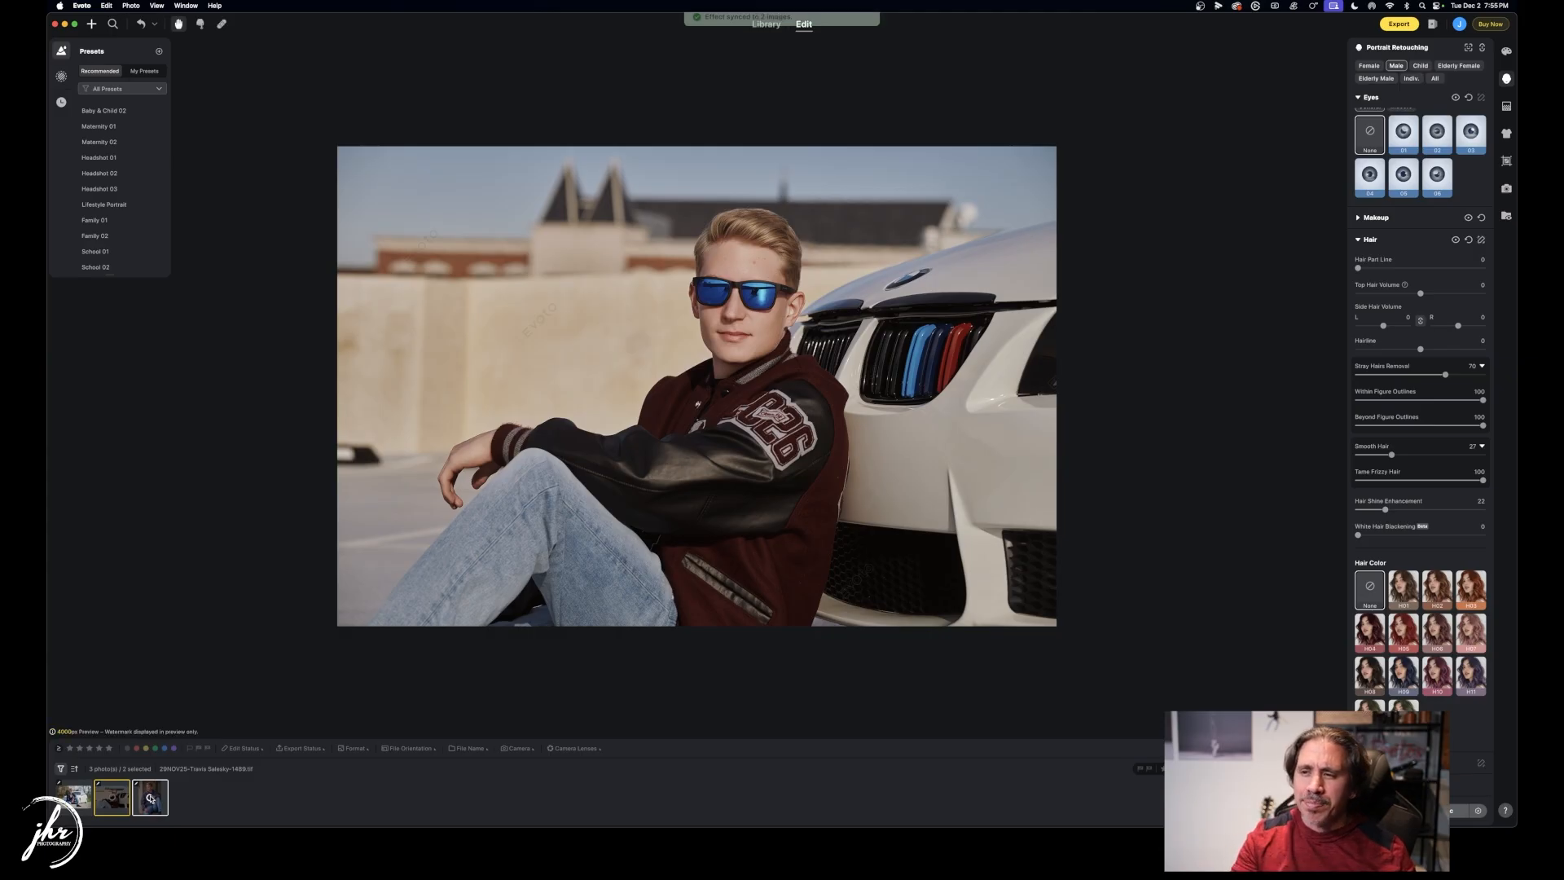
Check the hoodie portrait, then return to the varsity-jacket portrait.
left_click(150, 799, "super")
key("Right")
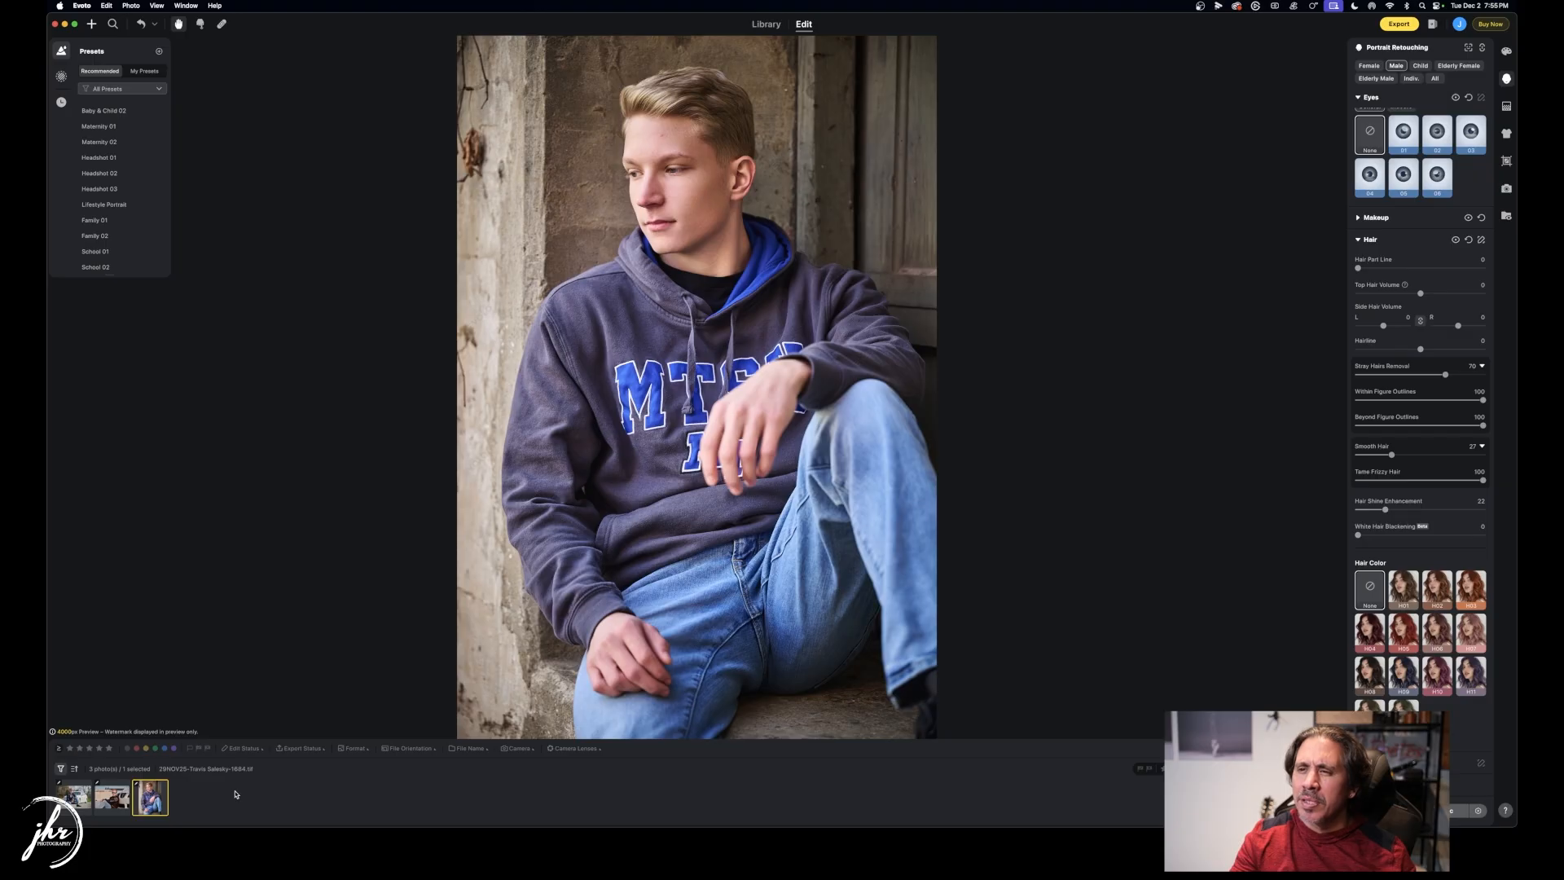
left_click(114, 801)
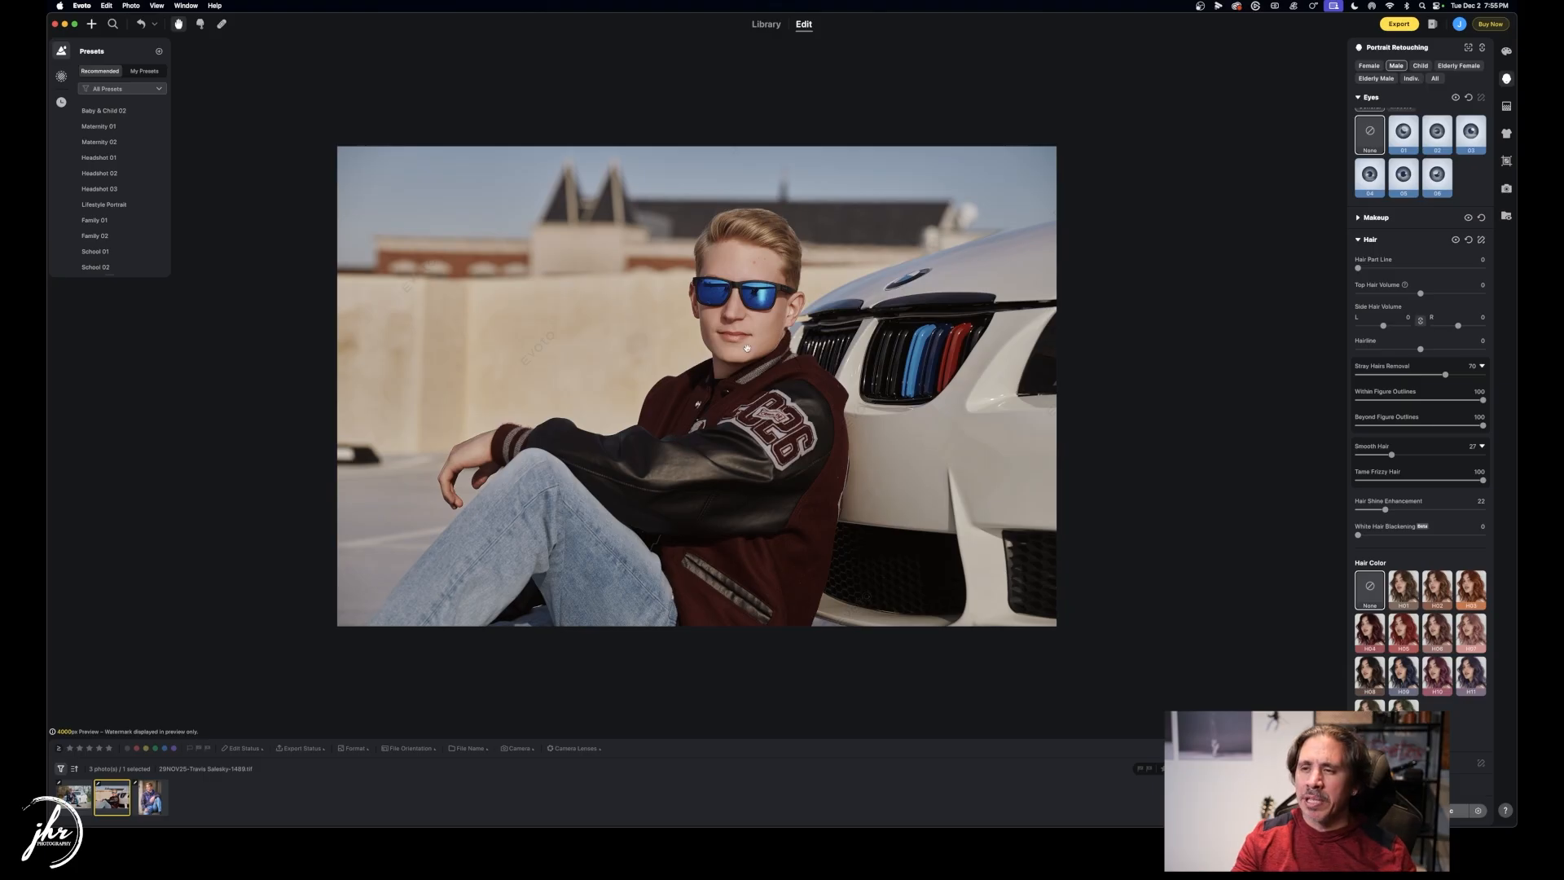
Fit the photo in view and lower Freckles & Acne to 37 and Freckles to 14.
scroll(747, 348, "up", 5)
scroll(747, 349, "up", 1)
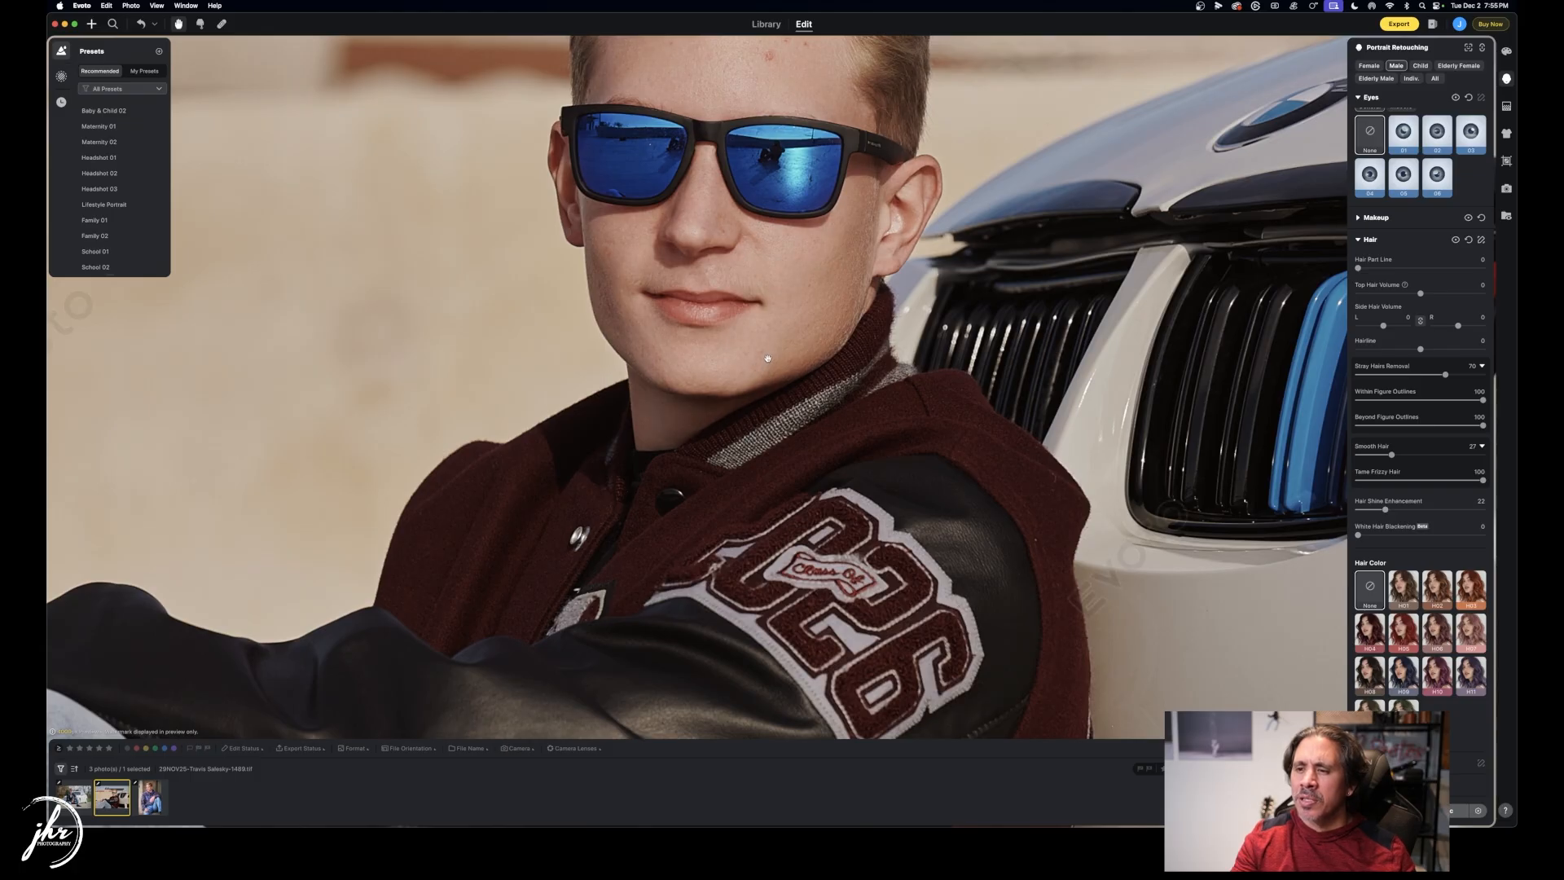
left_click(767, 358)
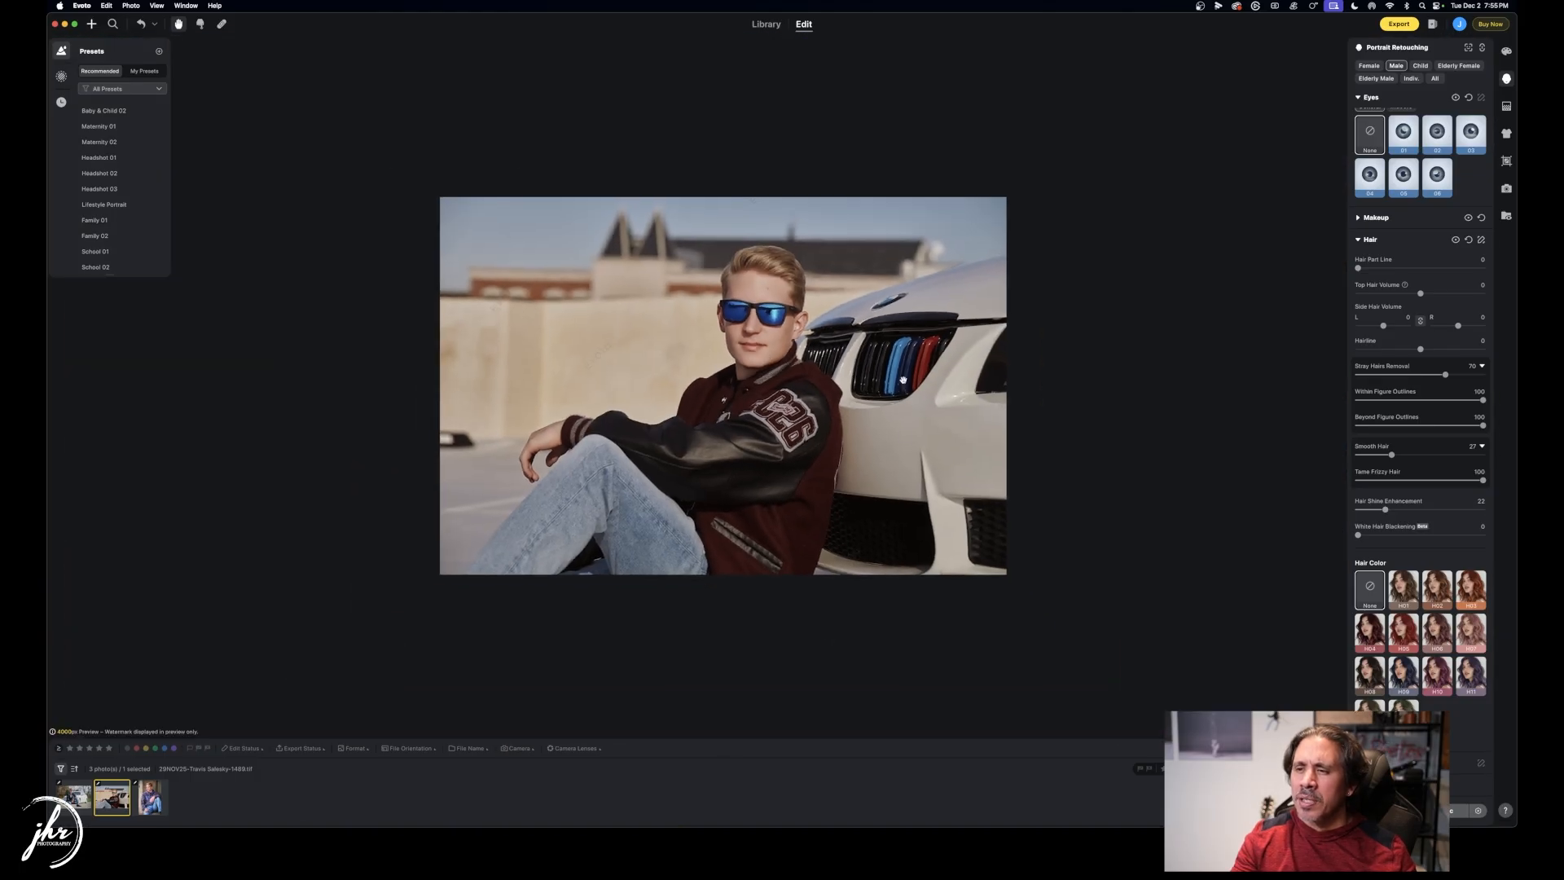
scroll(1432, 331, "up", 5)
scroll(1432, 331, "up", 6)
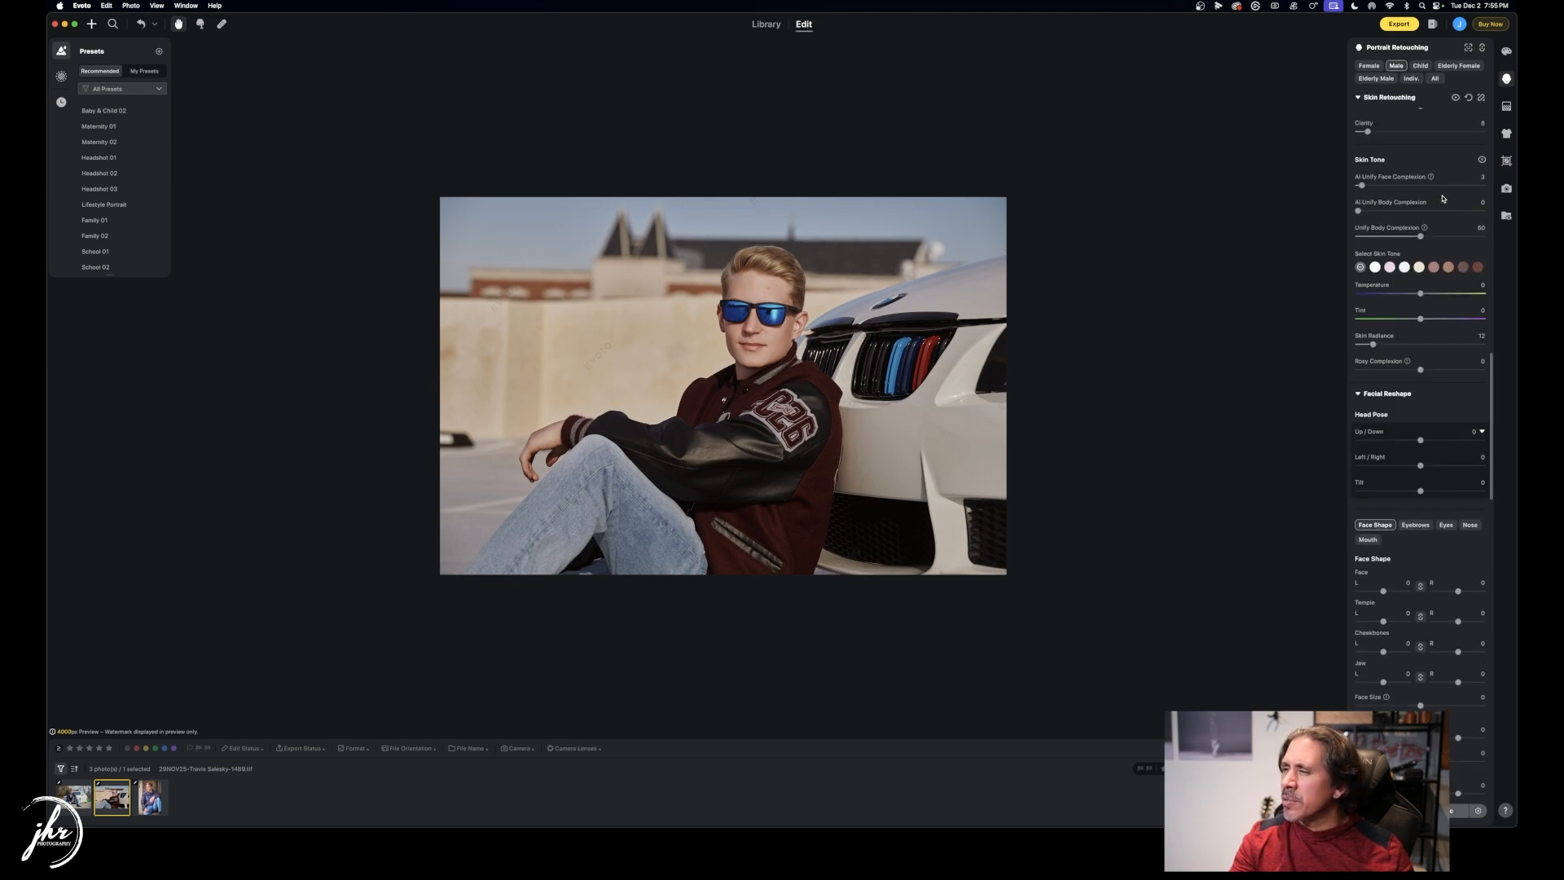
scroll(1442, 198, "up", 5)
left_click_drag(1420, 146, 1405, 146)
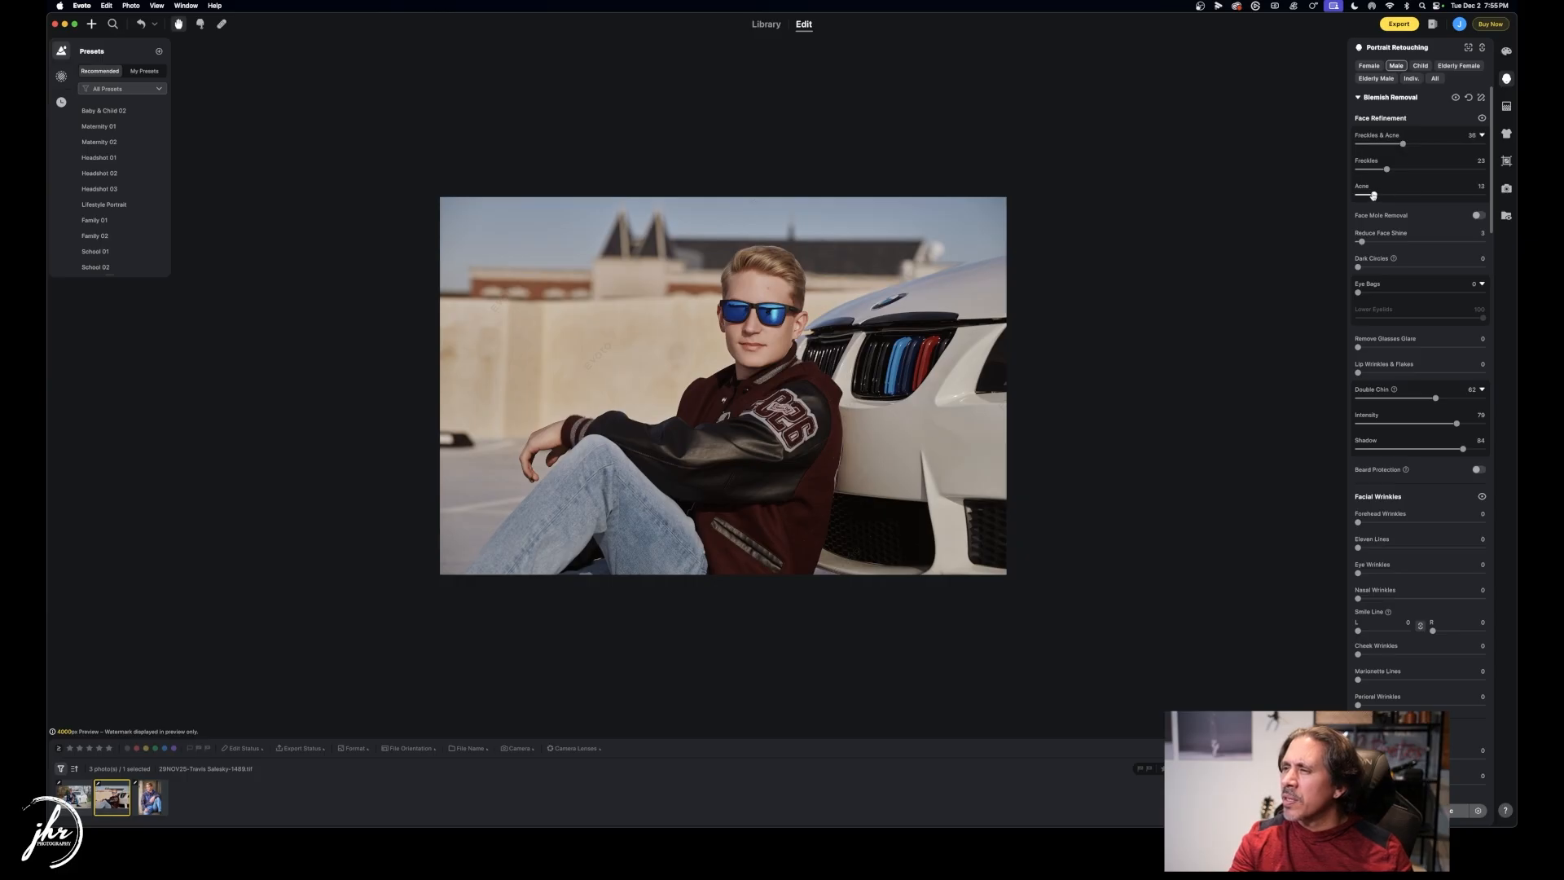
left_click_drag(1384, 169, 1389, 169)
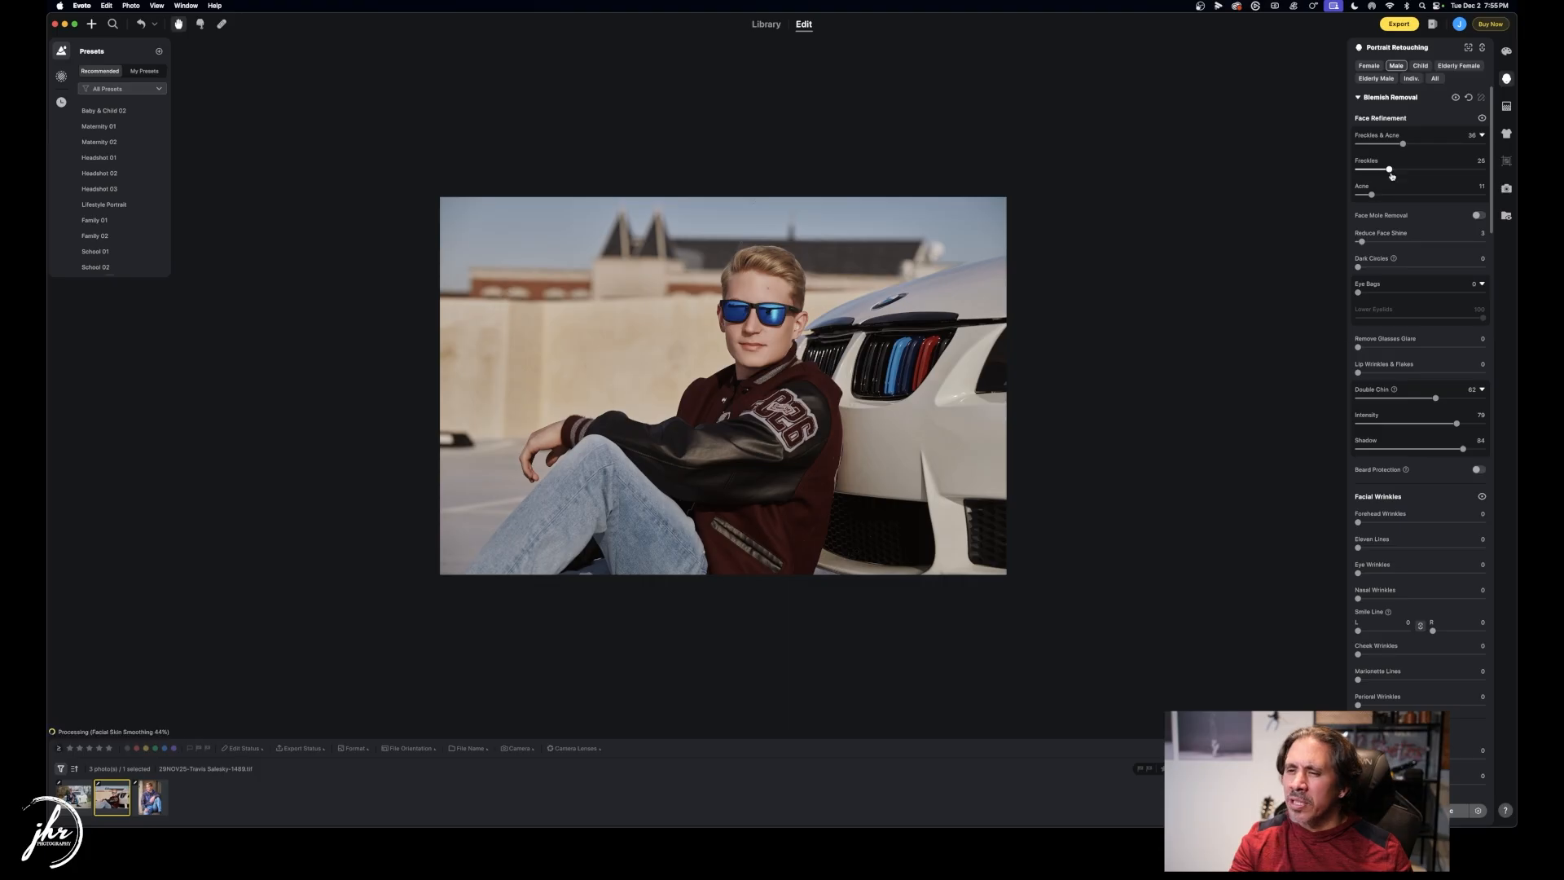
Lower Double Chin to 49 and set Facial Skin Softening to 0.
scroll(1402, 525, "down", 3)
left_click_drag(1435, 295, 1418, 295)
scroll(1407, 320, "down", 1)
scroll(1408, 320, "down", 10)
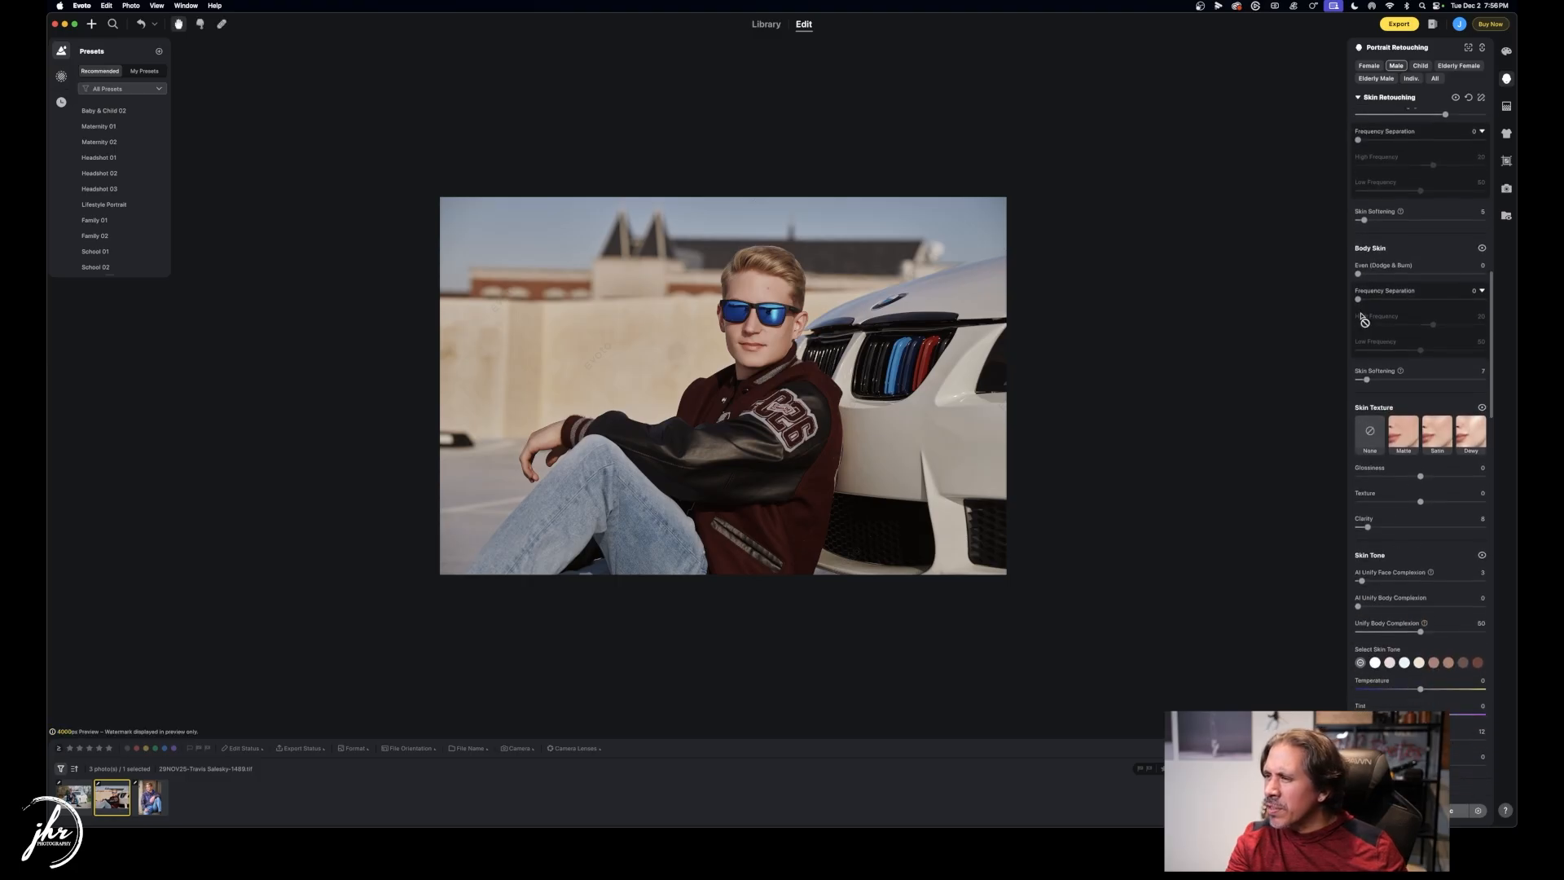
left_click_drag(1364, 220, 1356, 220)
scroll(1382, 265, "up", 4)
scroll(1382, 264, "up", 2)
scroll(1402, 281, "up", 2)
scroll(1402, 282, "up", 2)
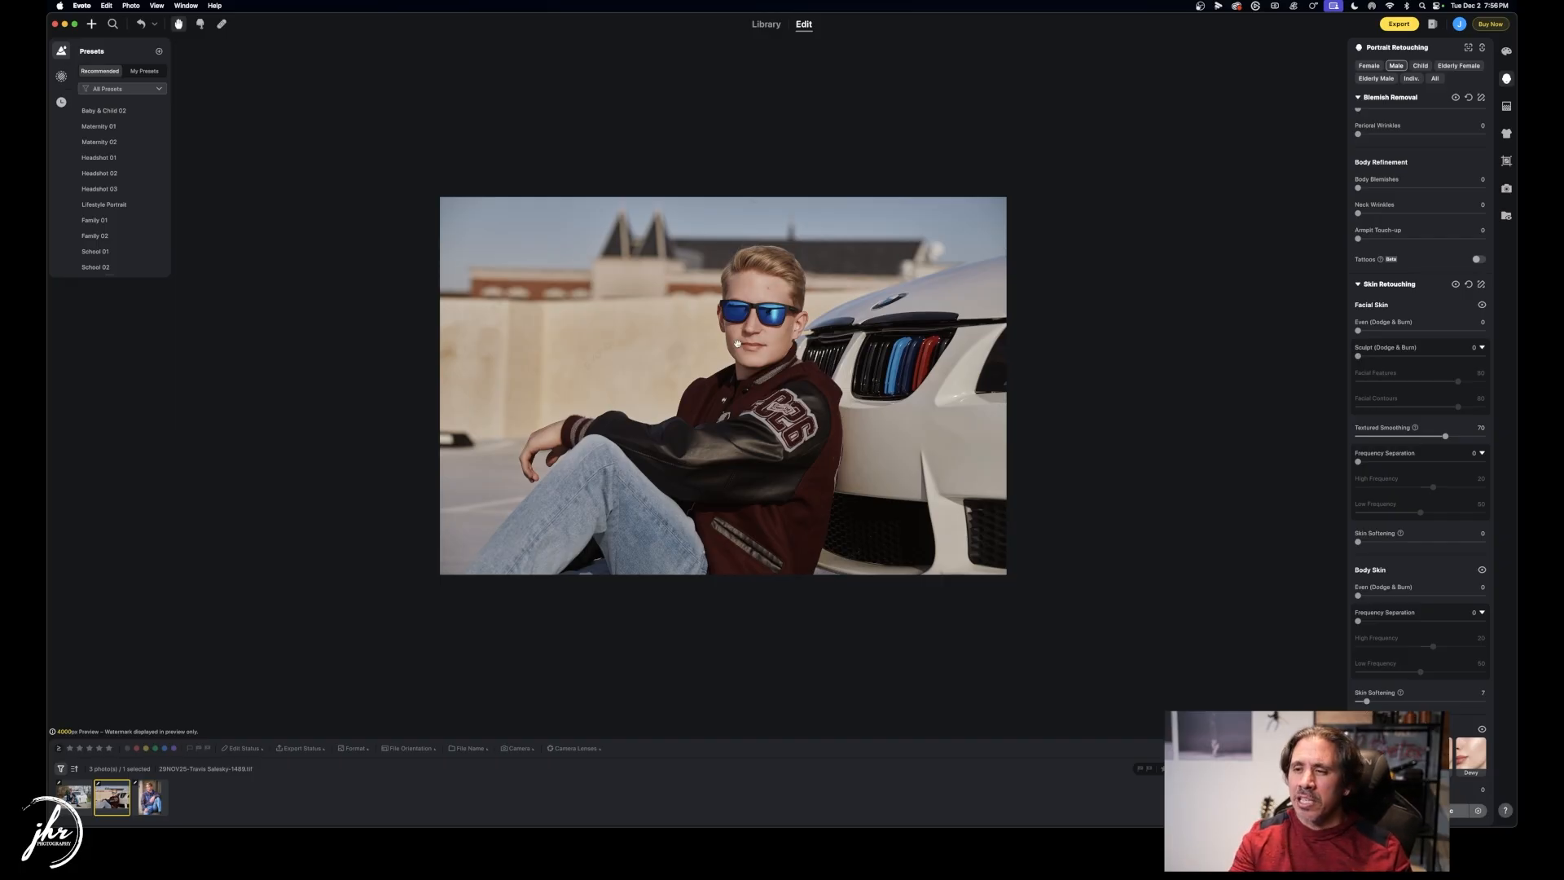
scroll(736, 343, "up", 5)
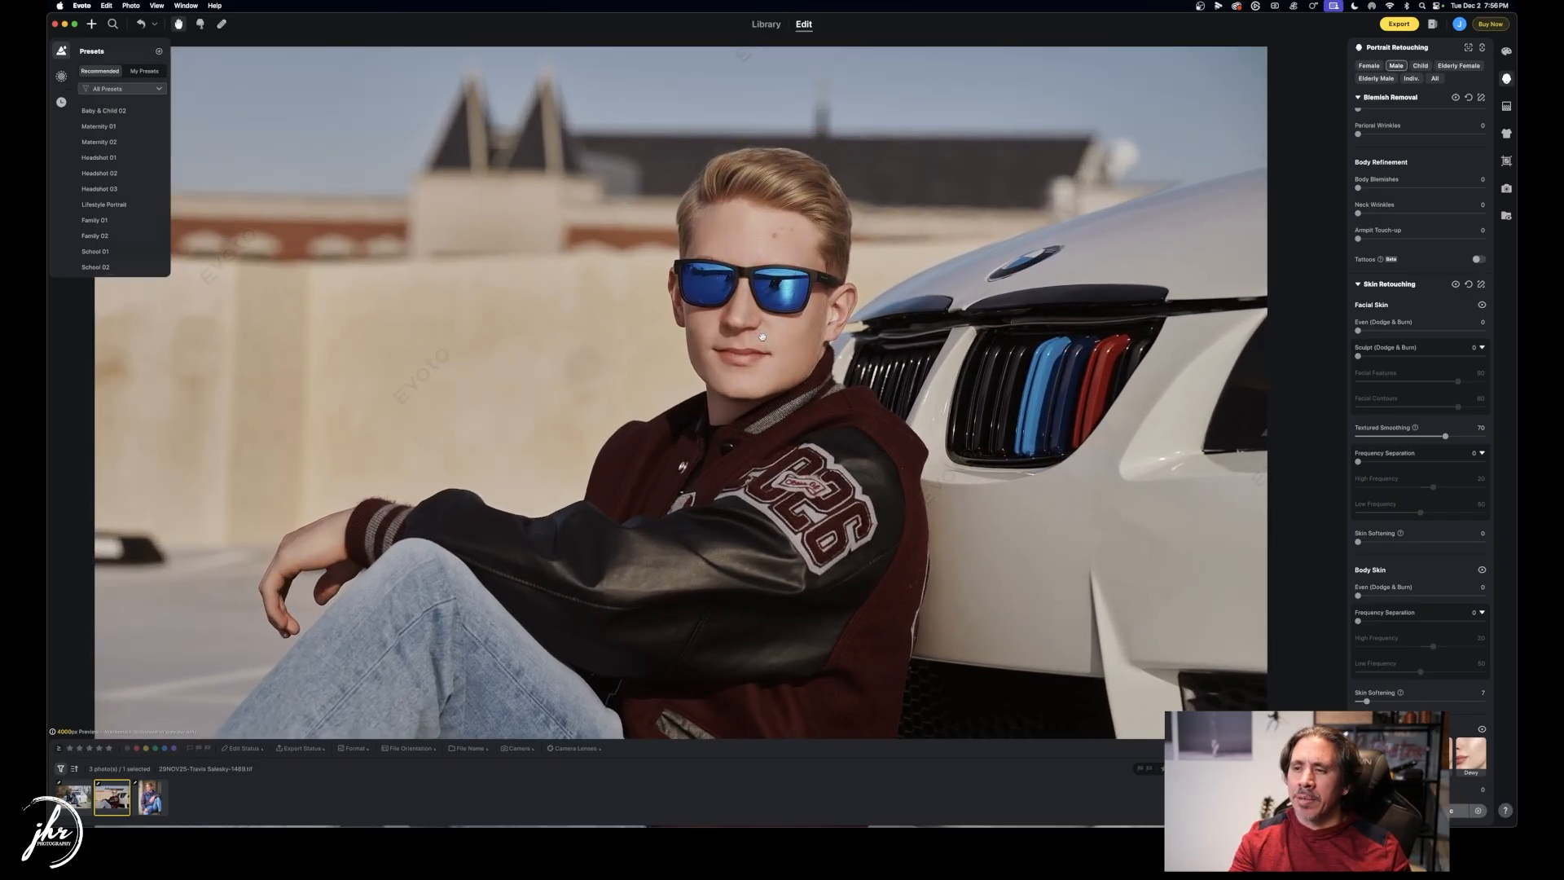
scroll(761, 336, "down", 6)
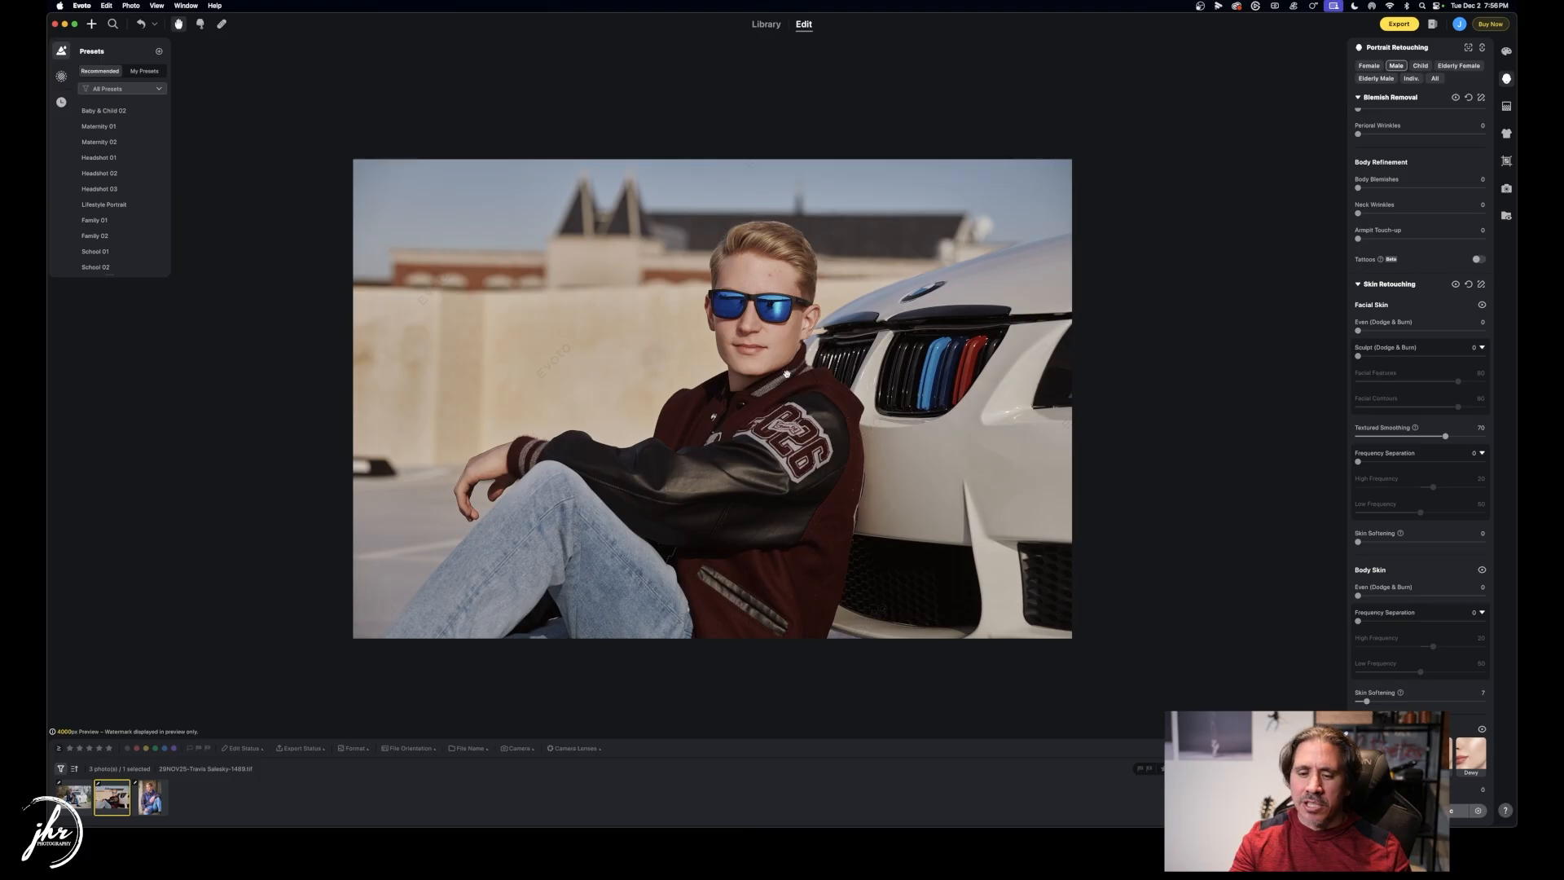
Inspect the hoodie portrait up close, then select all three portraits together.
key("Right")
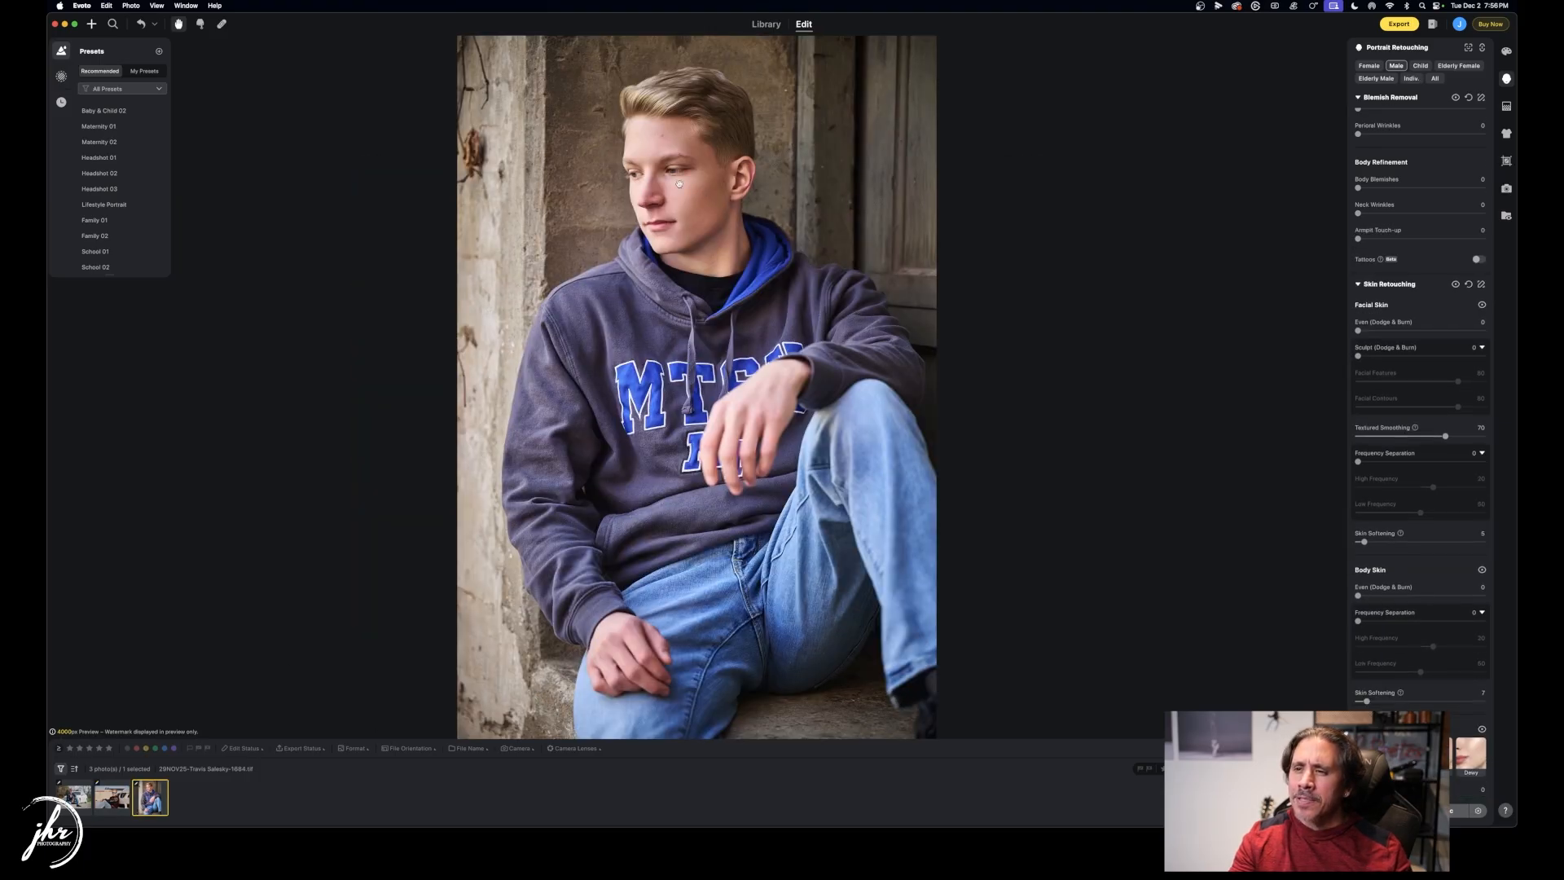
scroll(679, 185, "up", 10)
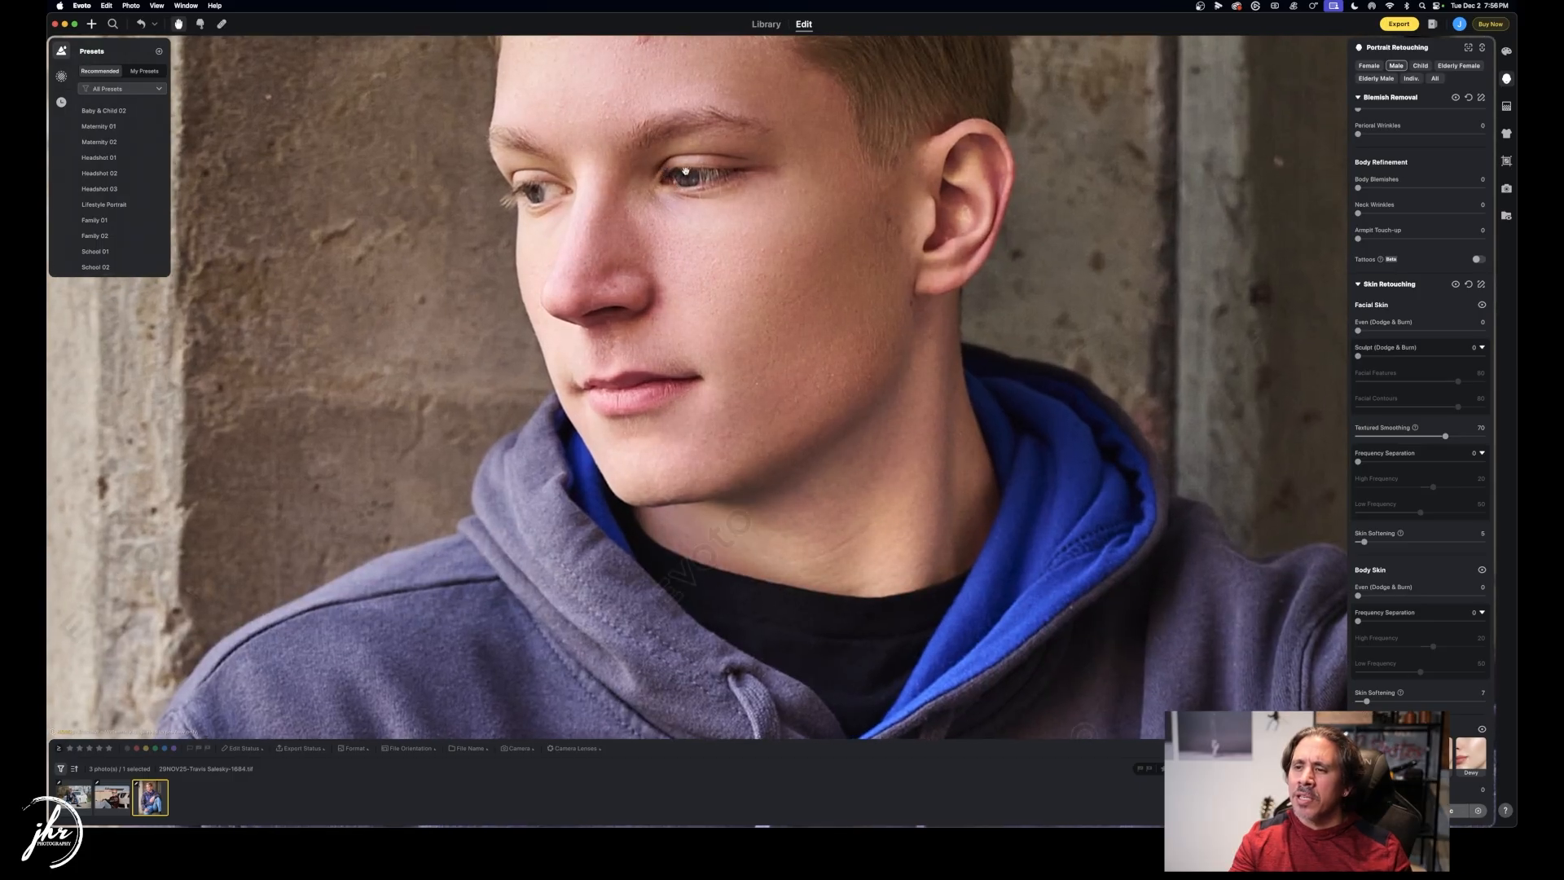
scroll(686, 171, "up", 5)
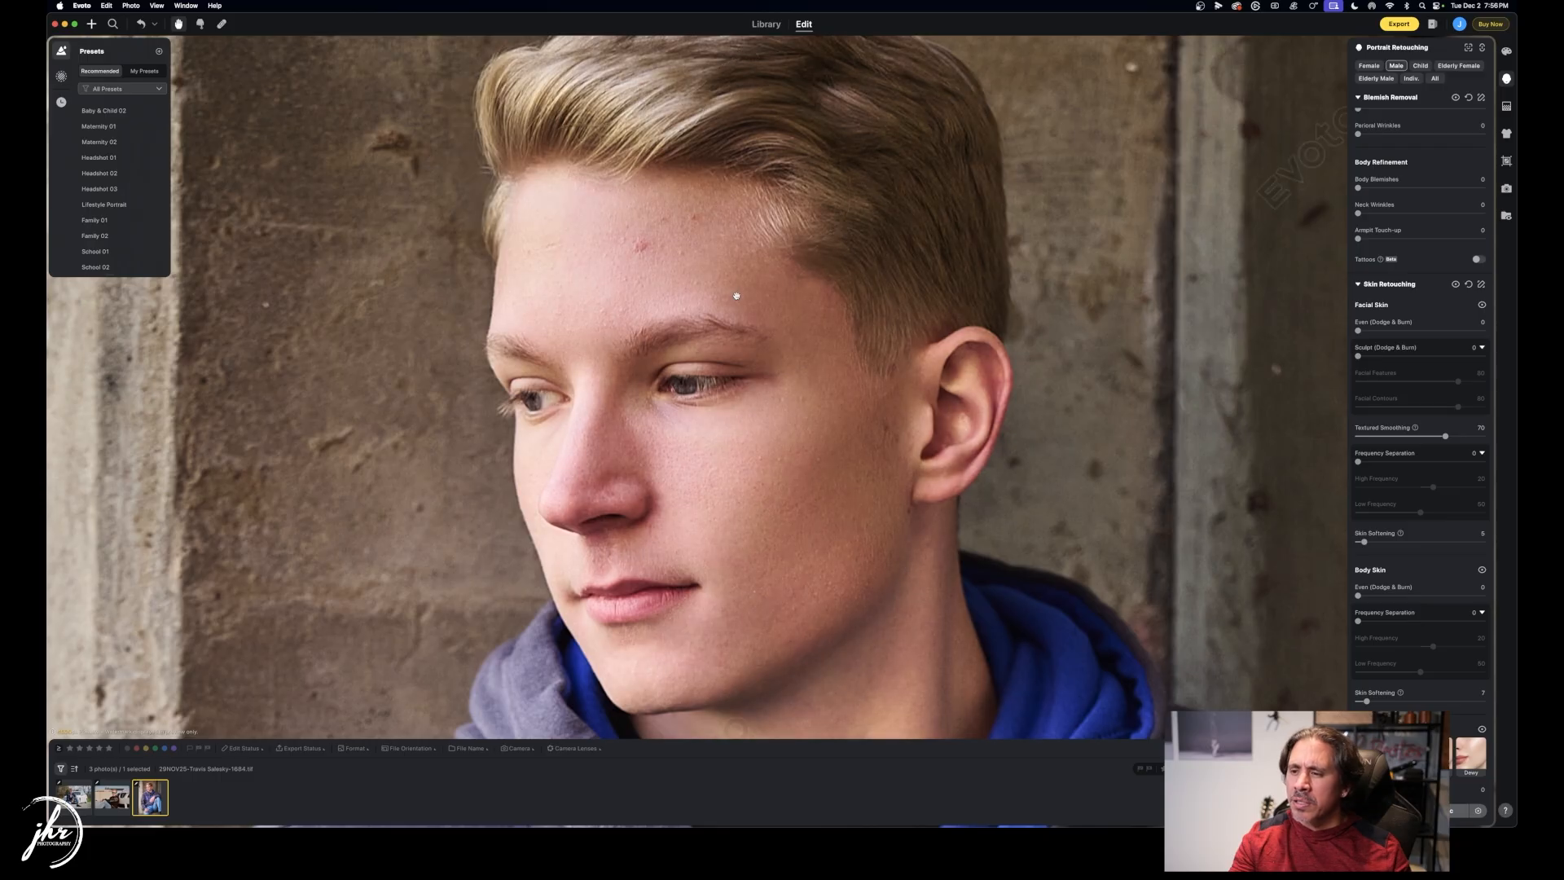
scroll(736, 296, "down", 6)
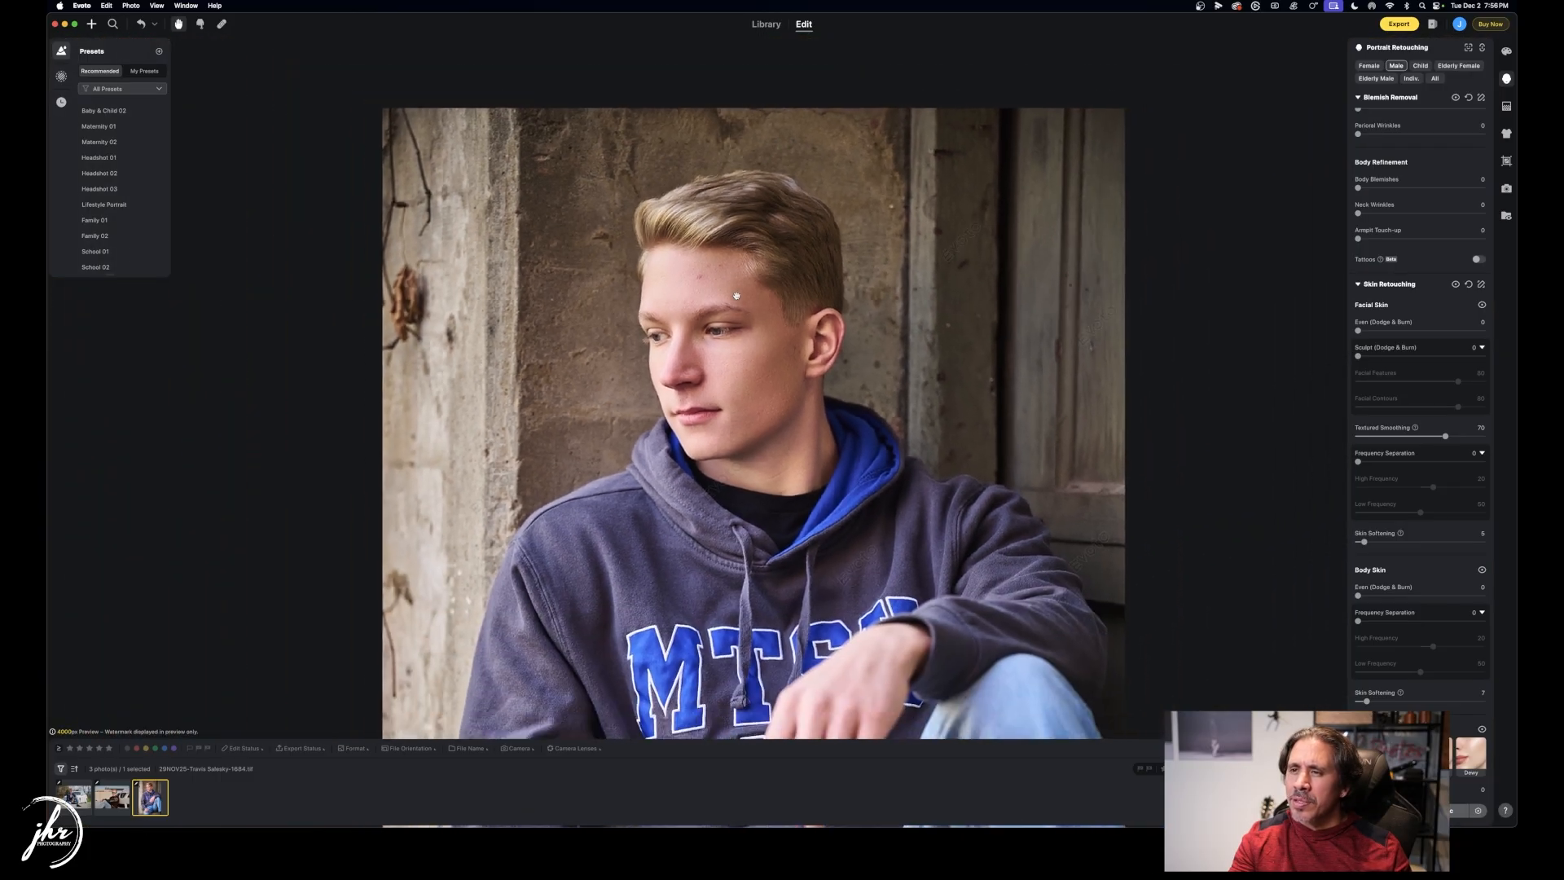
scroll(736, 296, "down", 5)
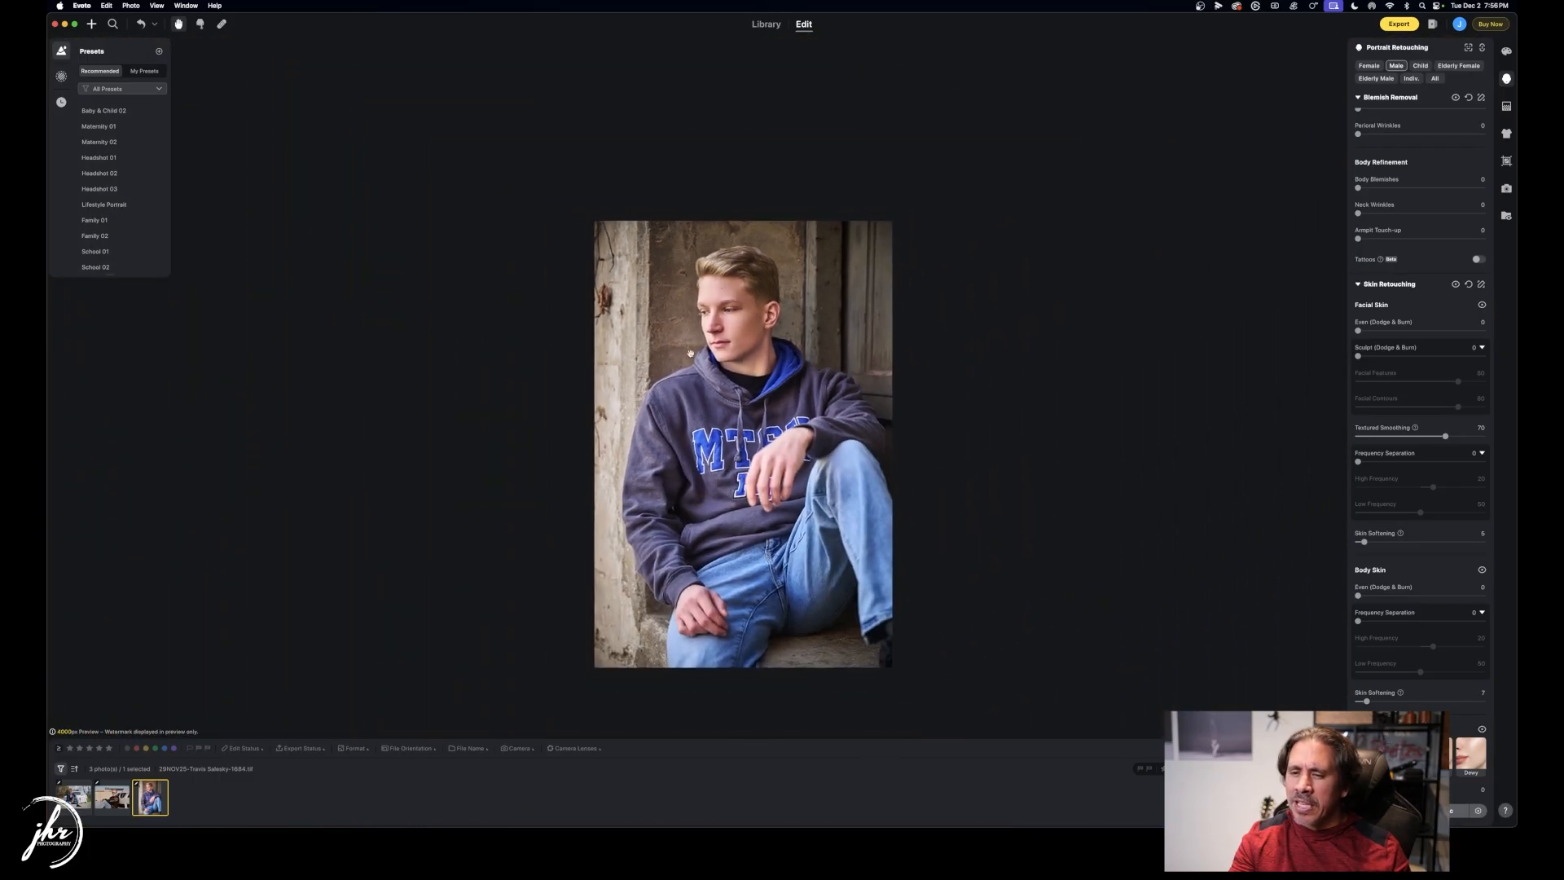
left_click(83, 808, "shift")
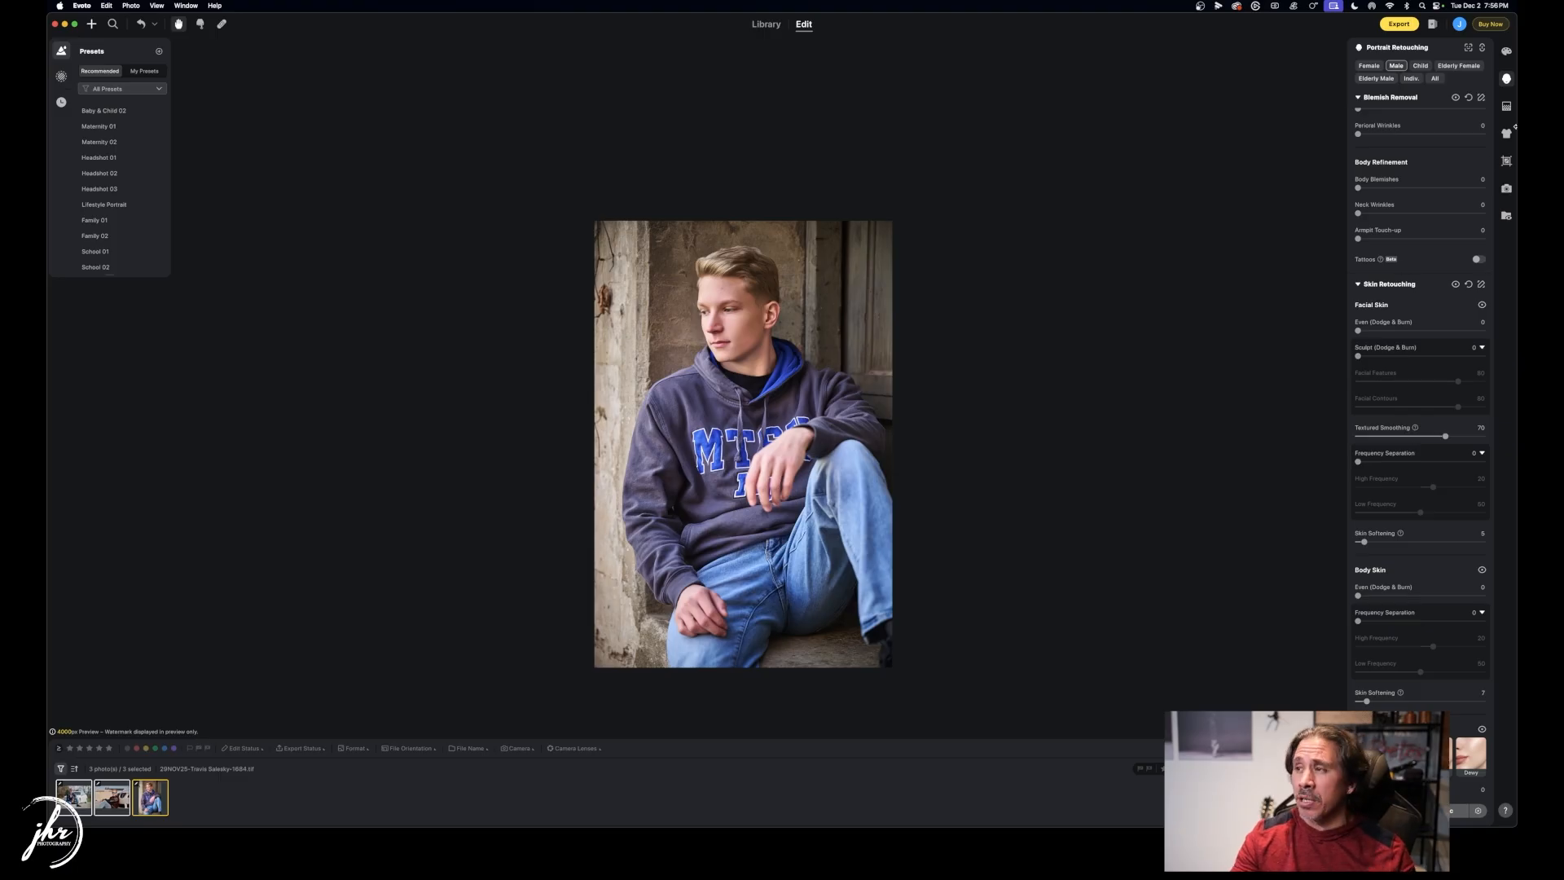
Set the export destination to a new Finals folder inside Output.
left_click(1403, 24)
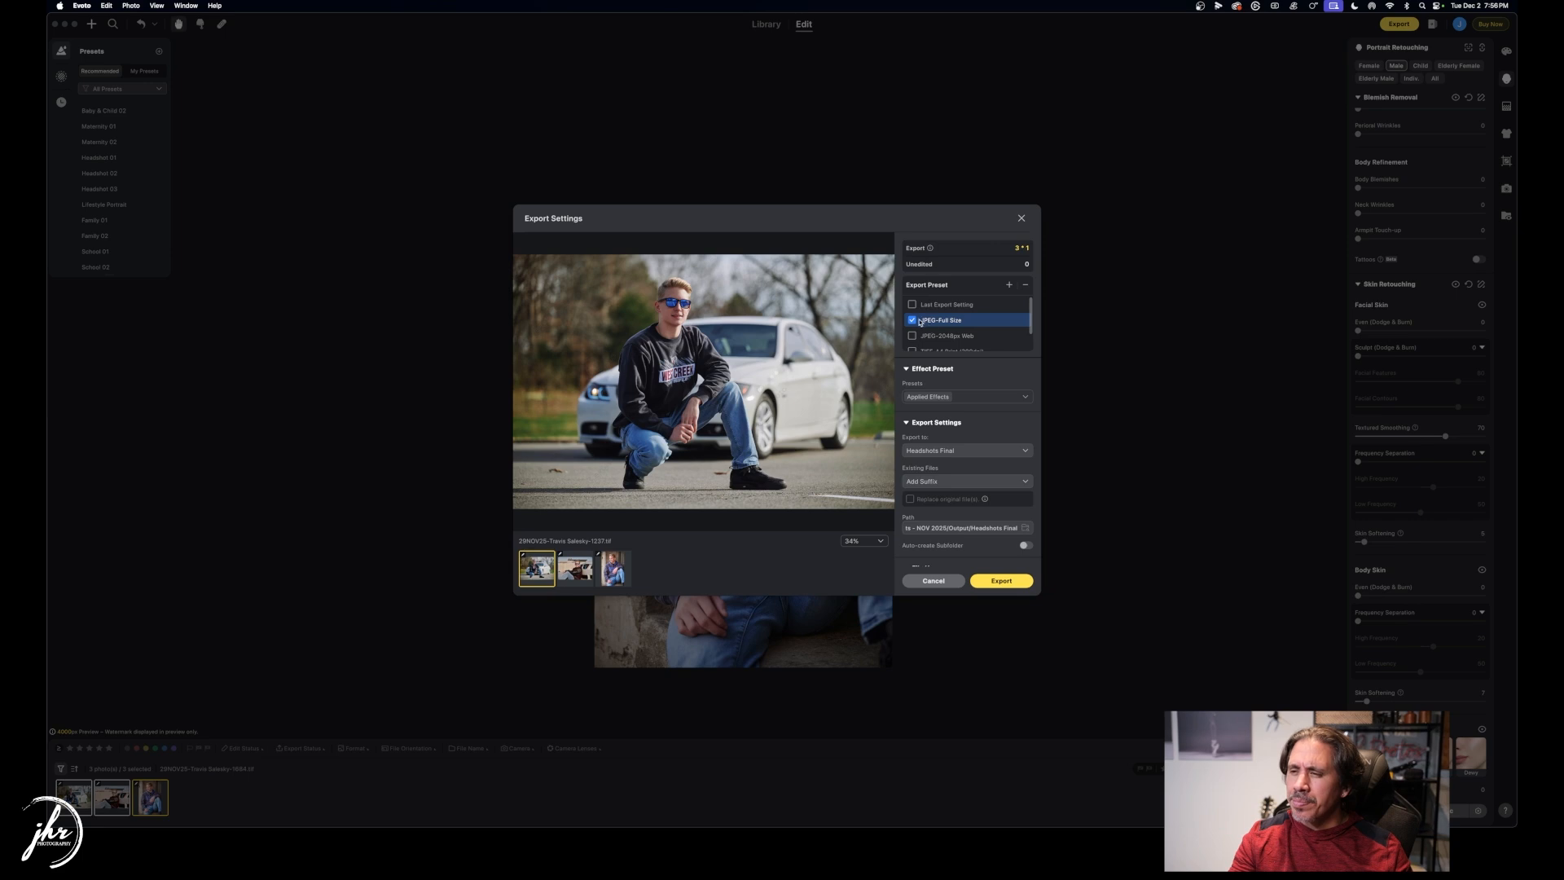
left_click(966, 451)
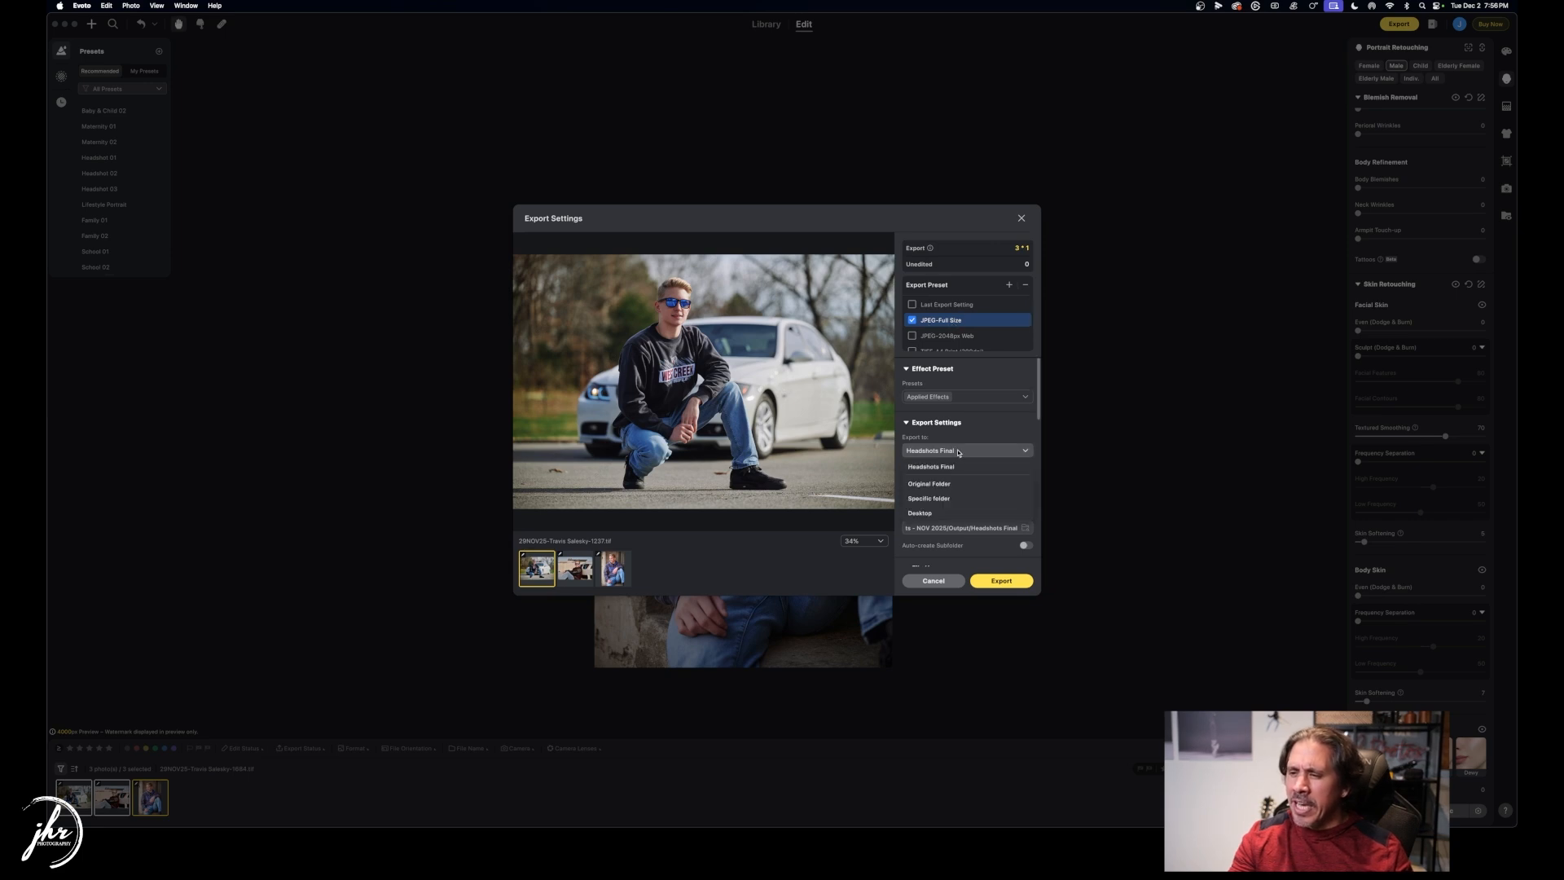
left_click(929, 498)
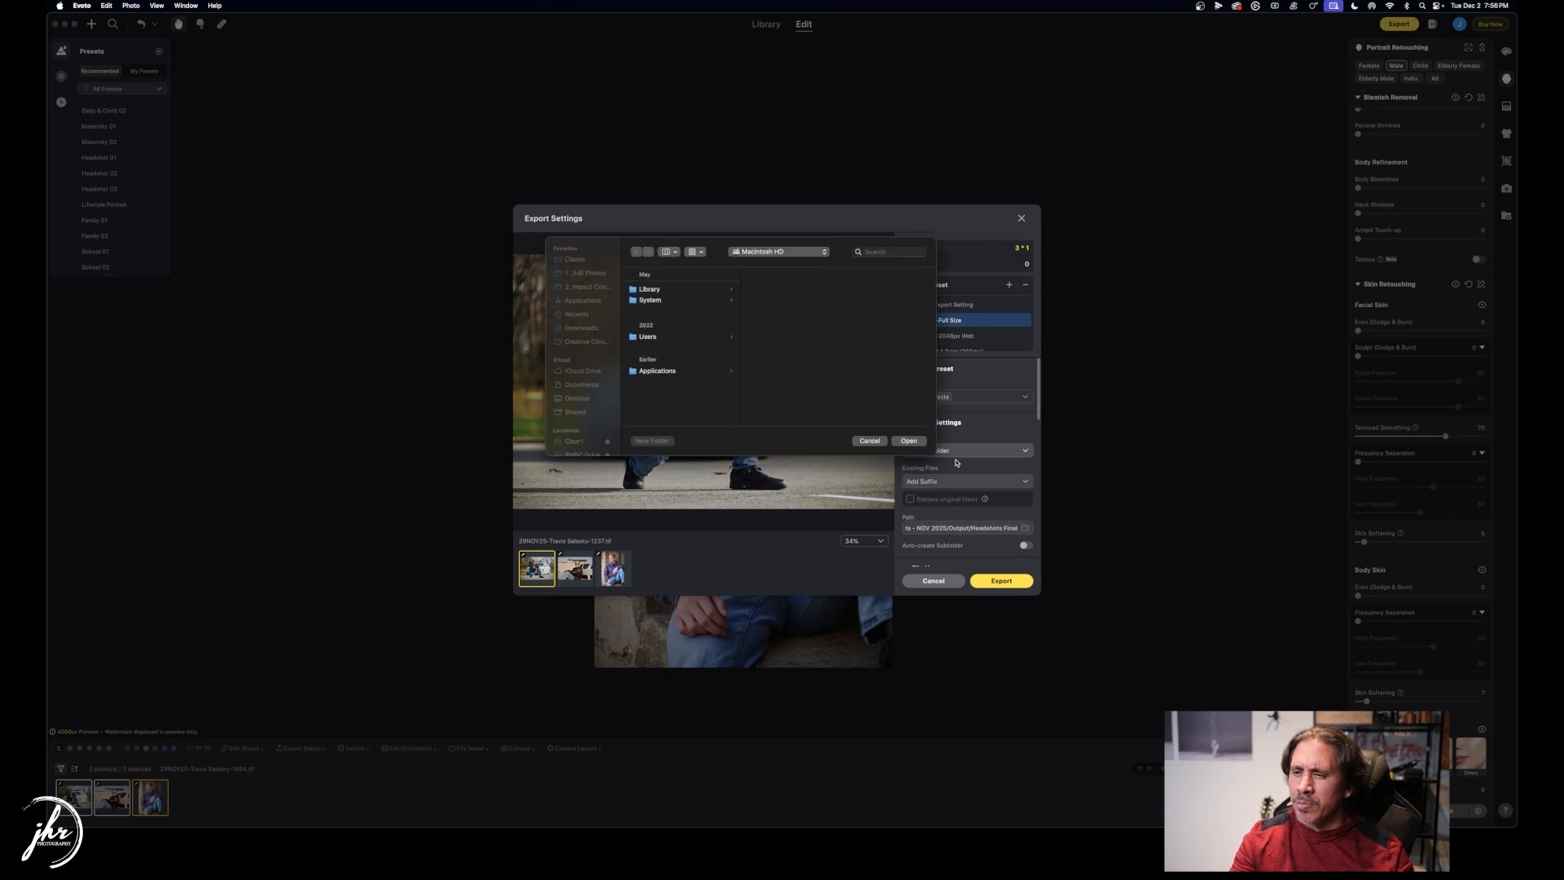
left_click(747, 254)
left_click(749, 295)
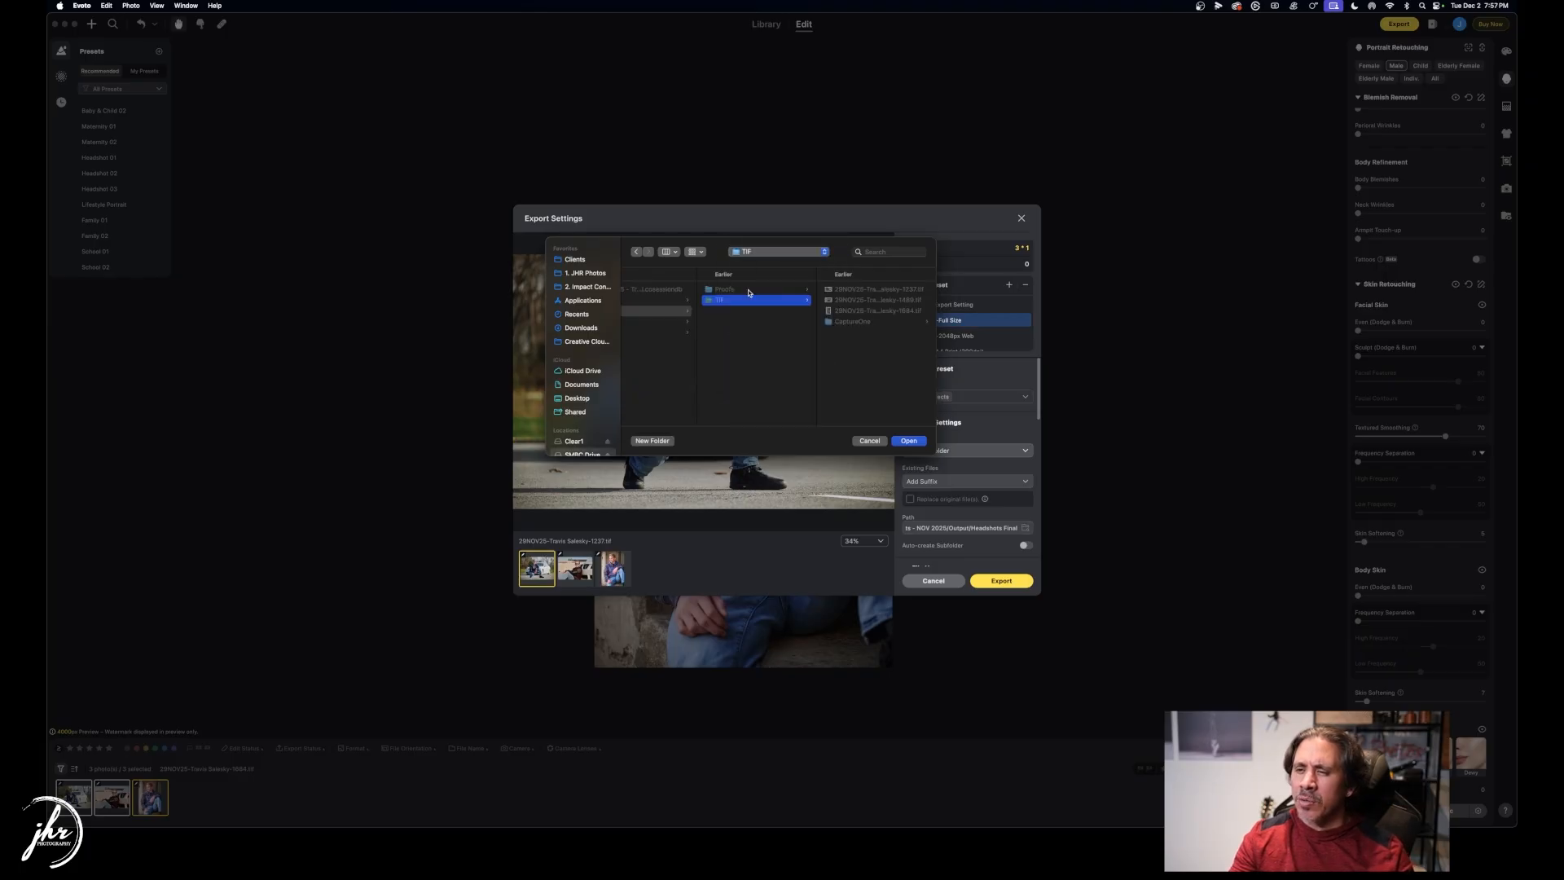
key("Left")
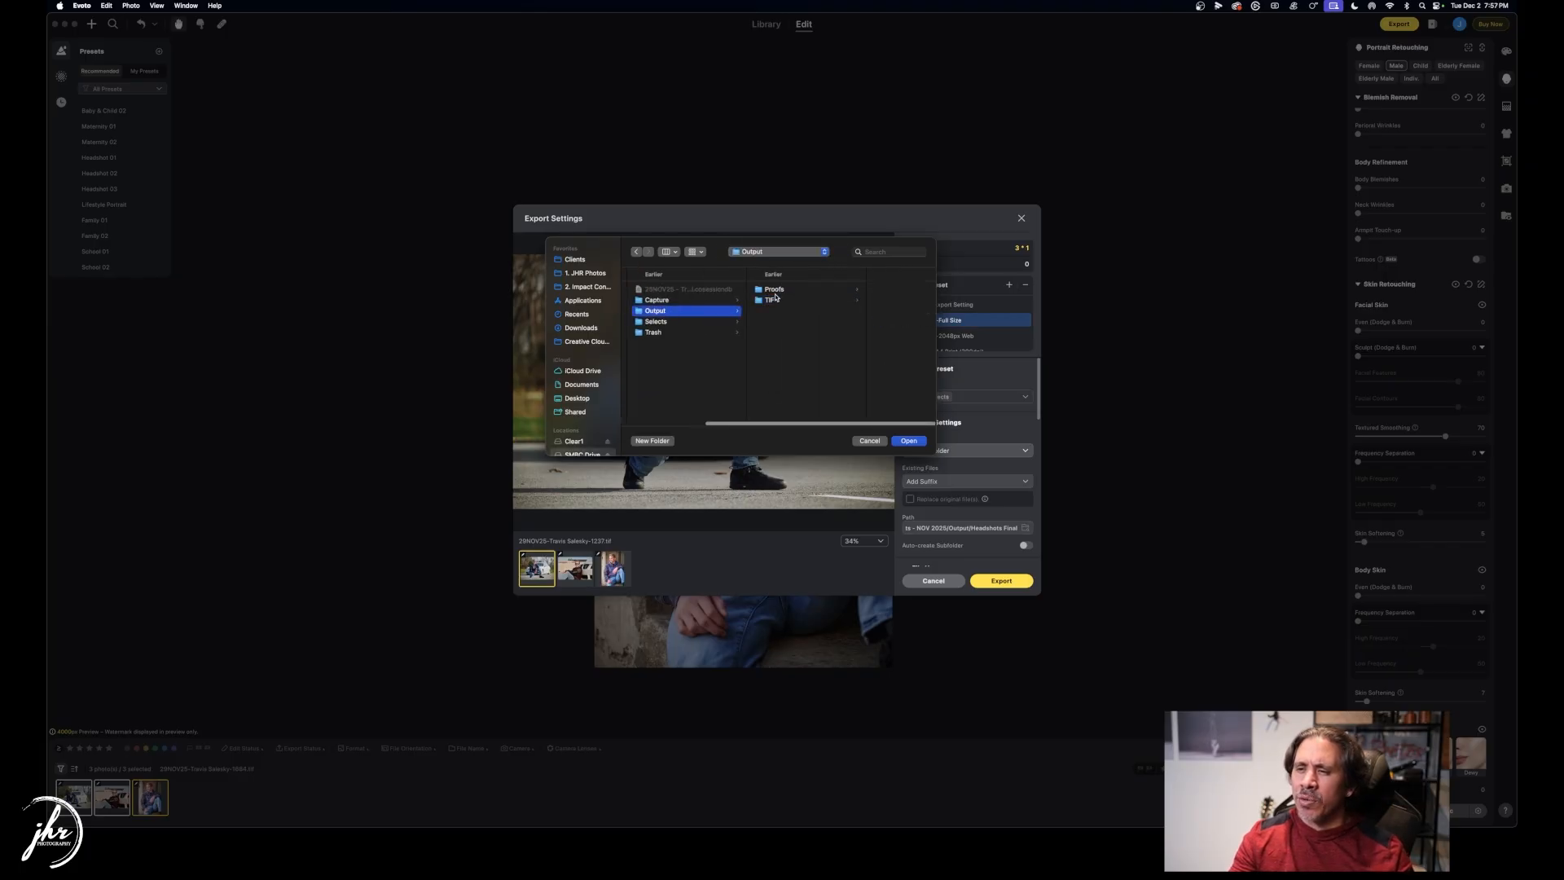
left_click(649, 442)
type("Finals")
key("Return")
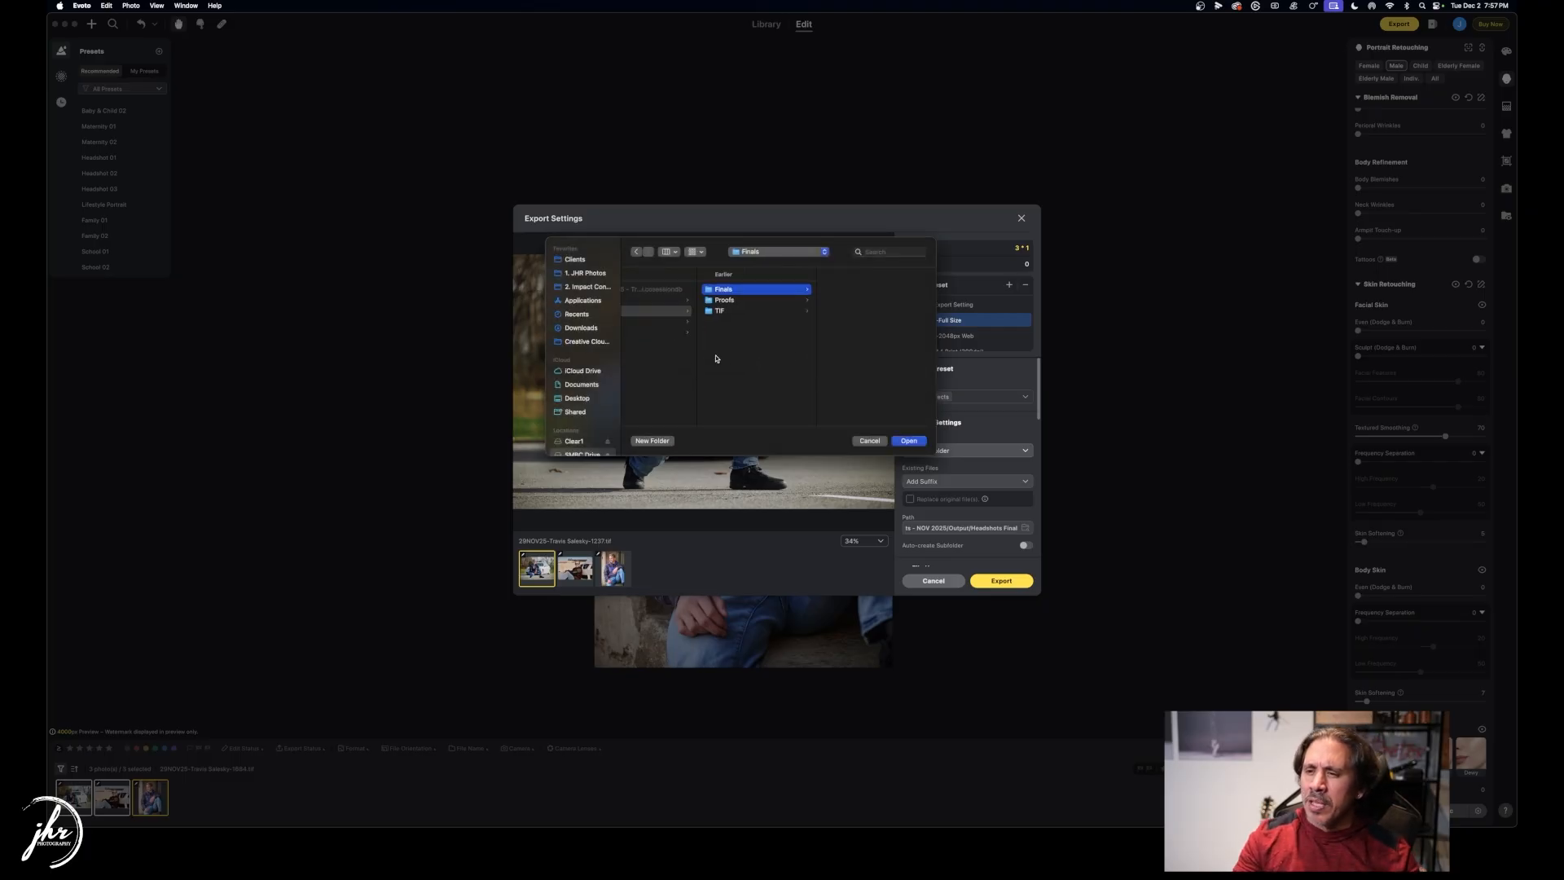
left_click(910, 441)
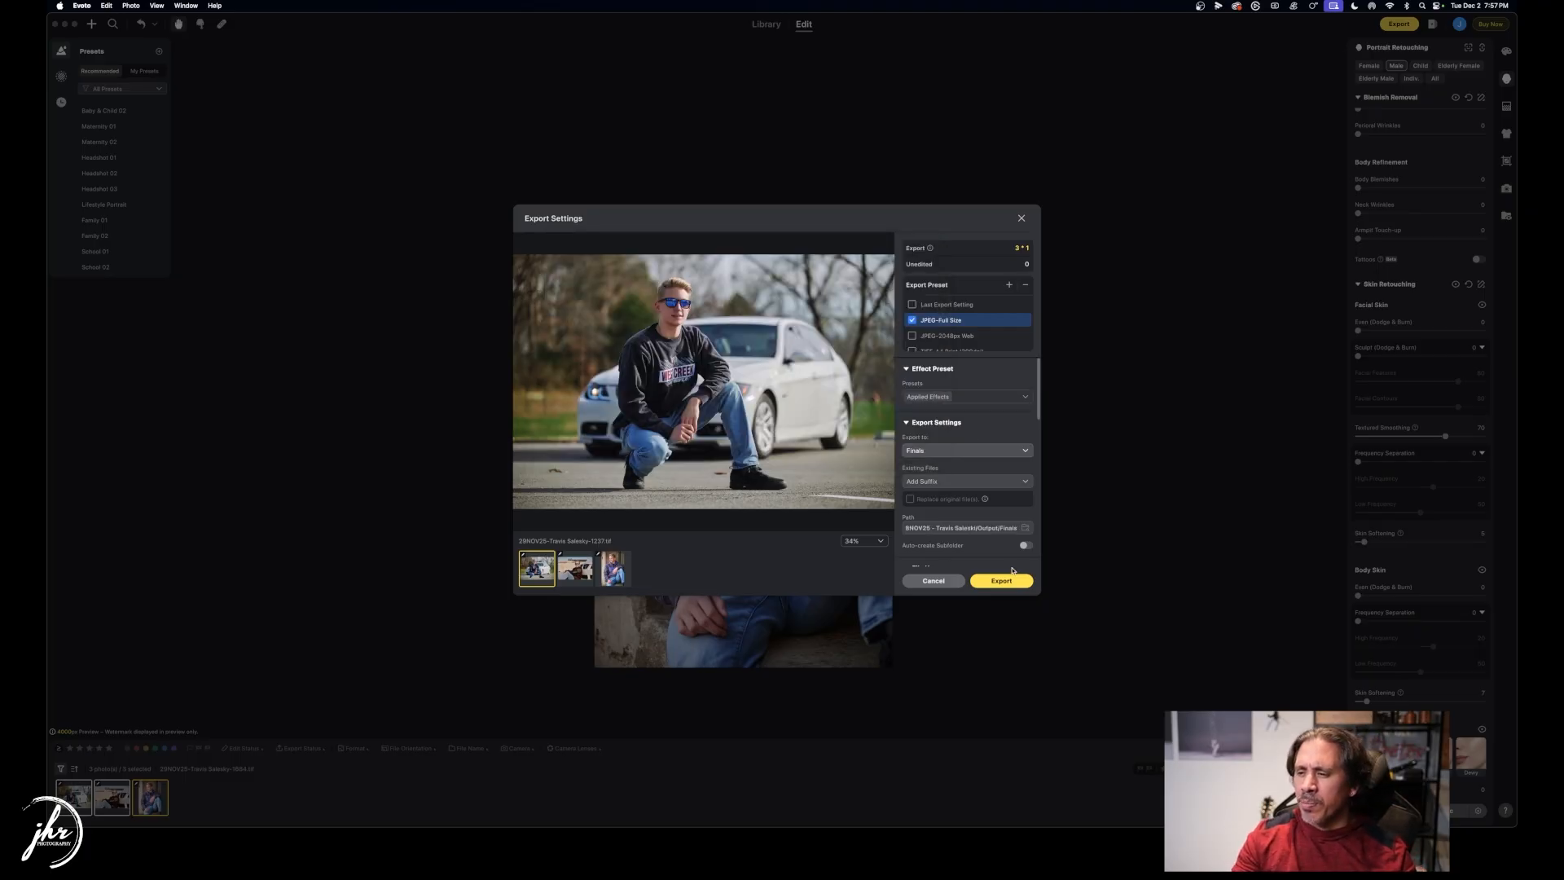
Name files as Original Filename plus custom text 'final' and export the JPEGs.
scroll(969, 484, "down", 2)
scroll(964, 497, "down", 2)
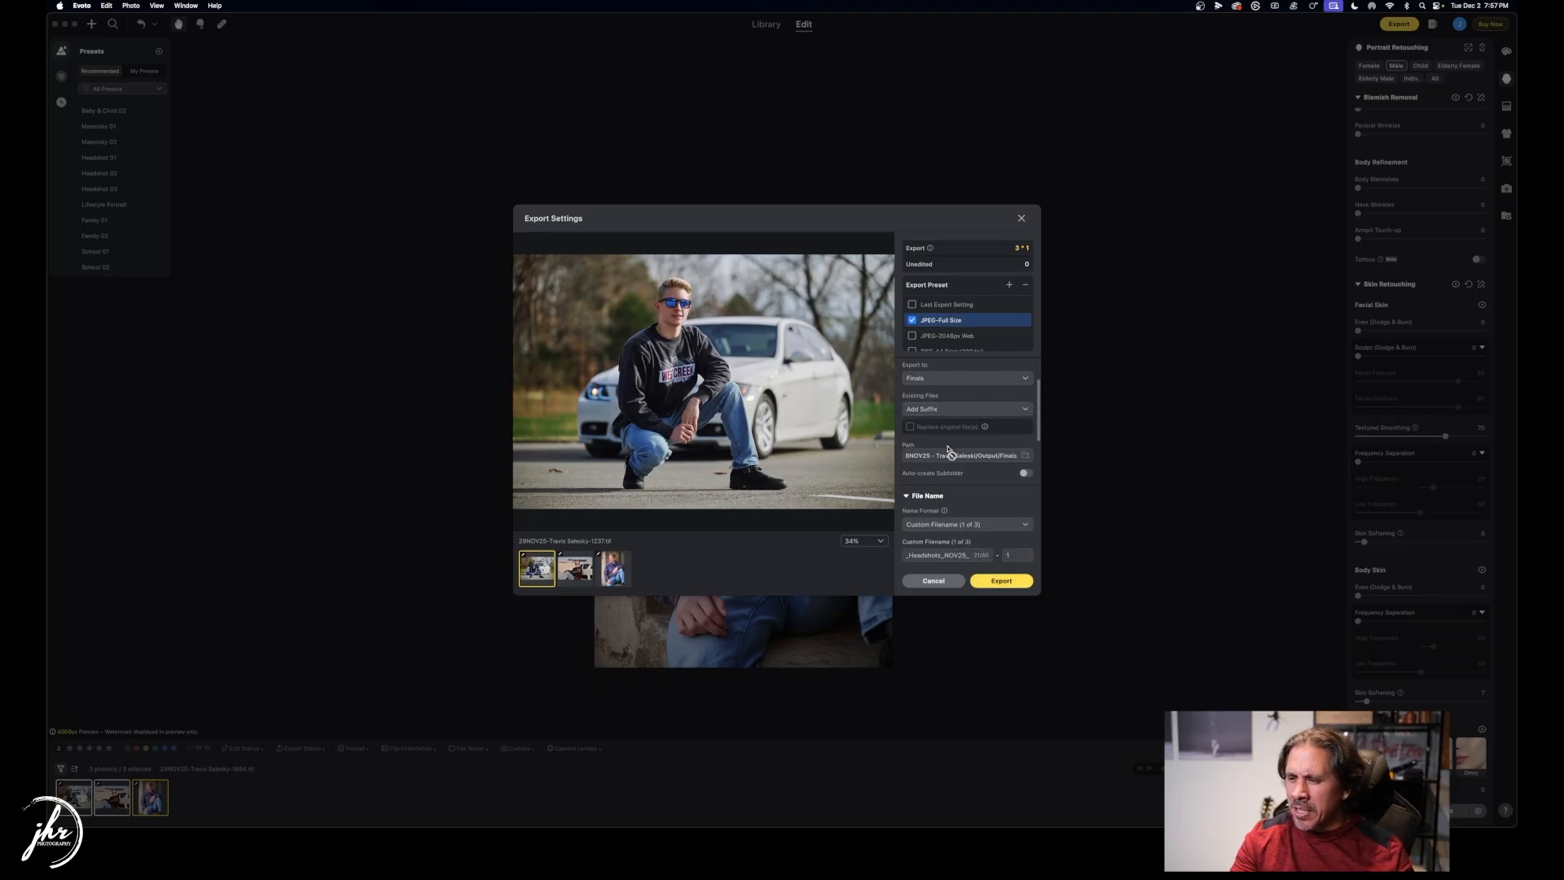
left_click(968, 500)
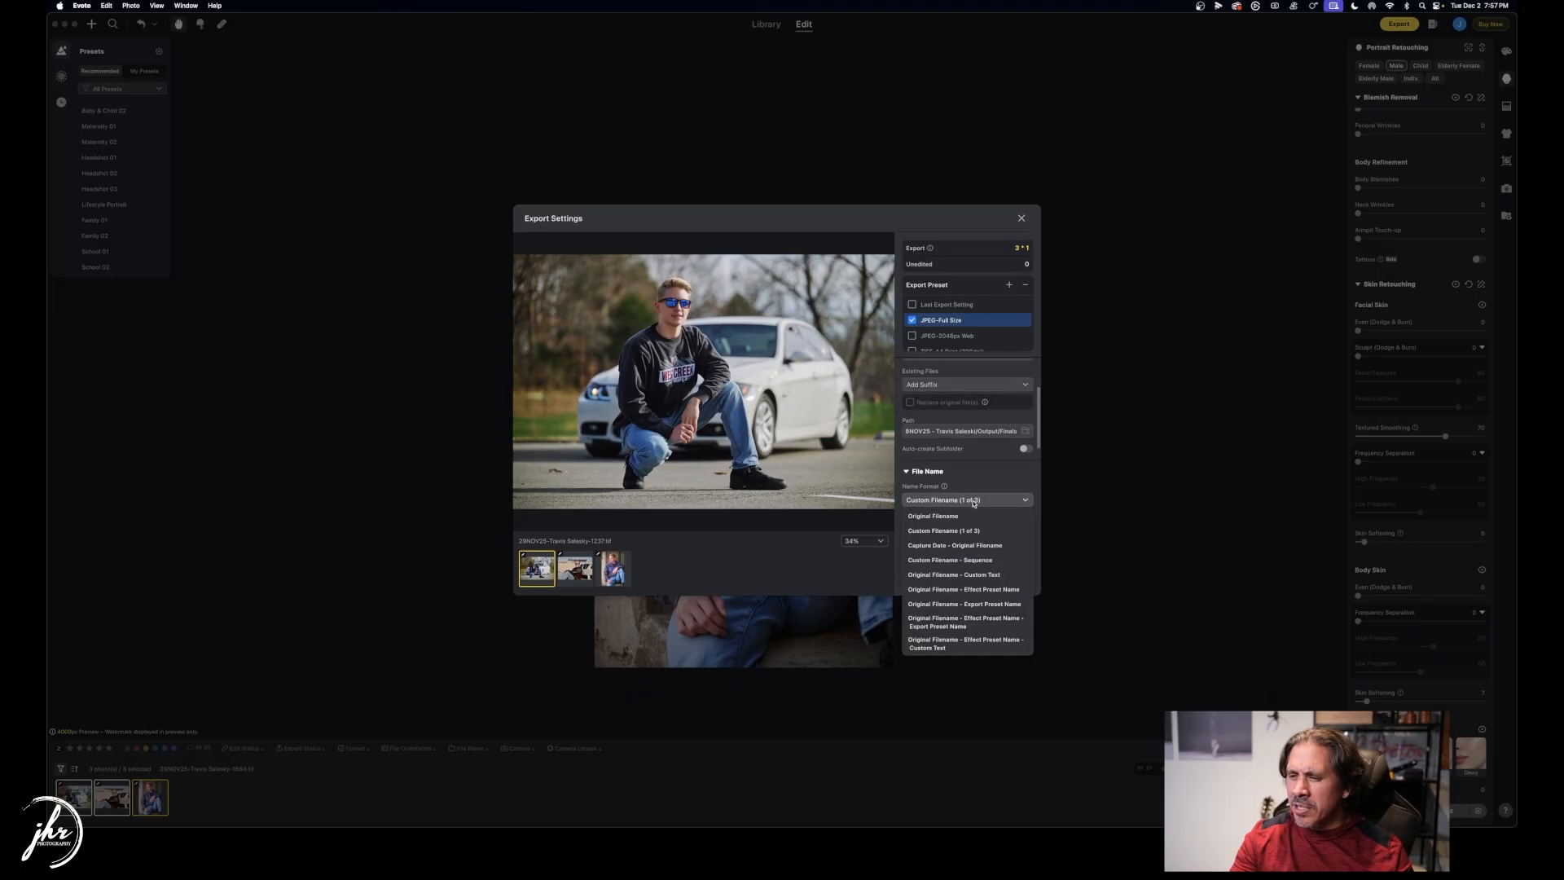
left_click(980, 576)
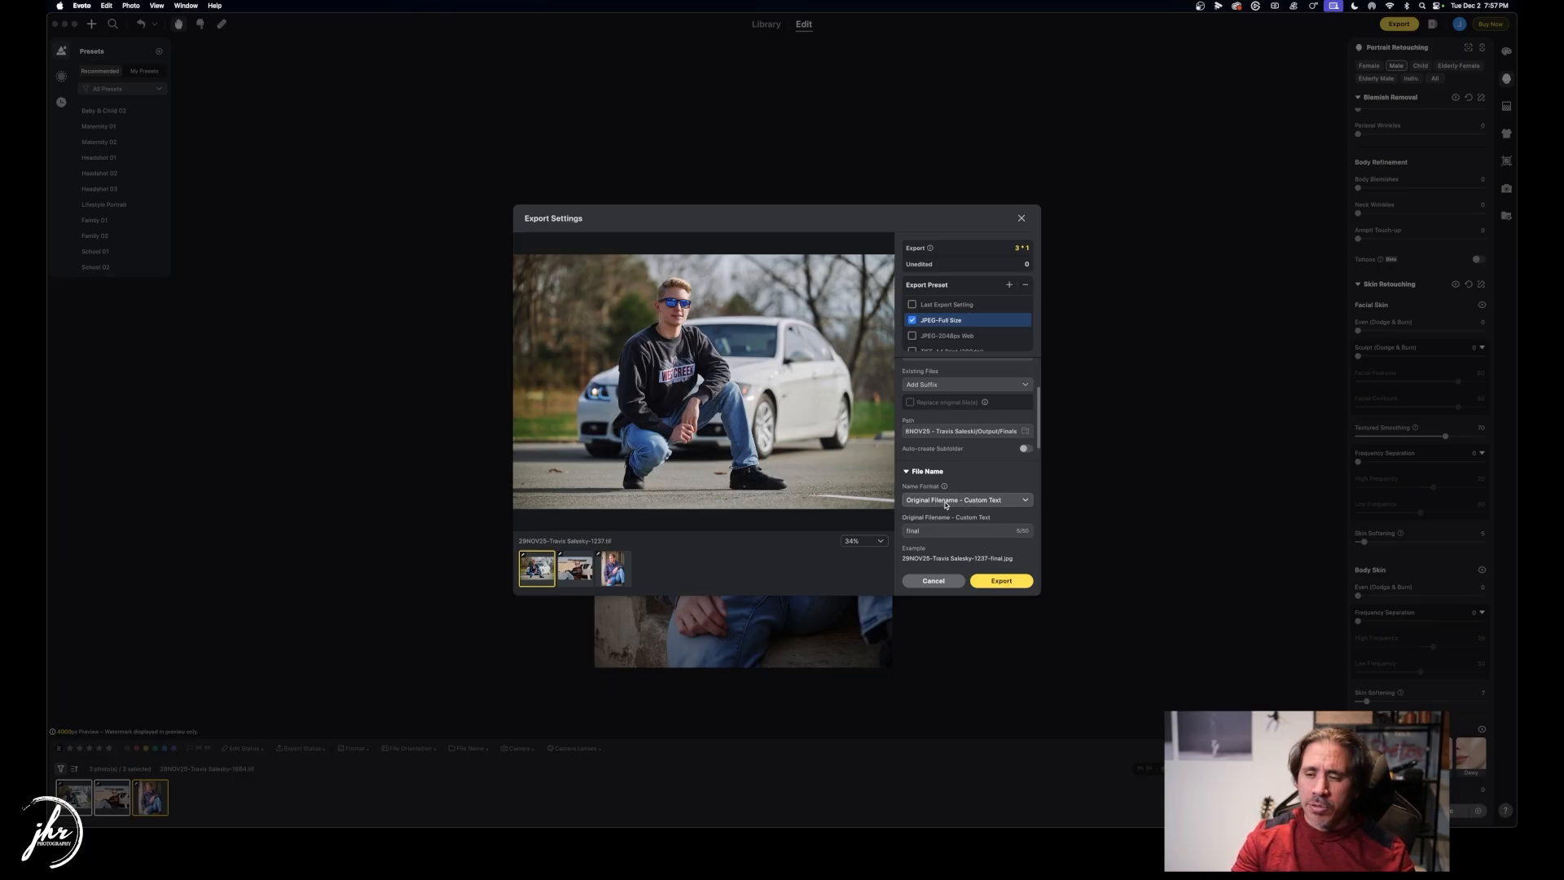
left_click(927, 529)
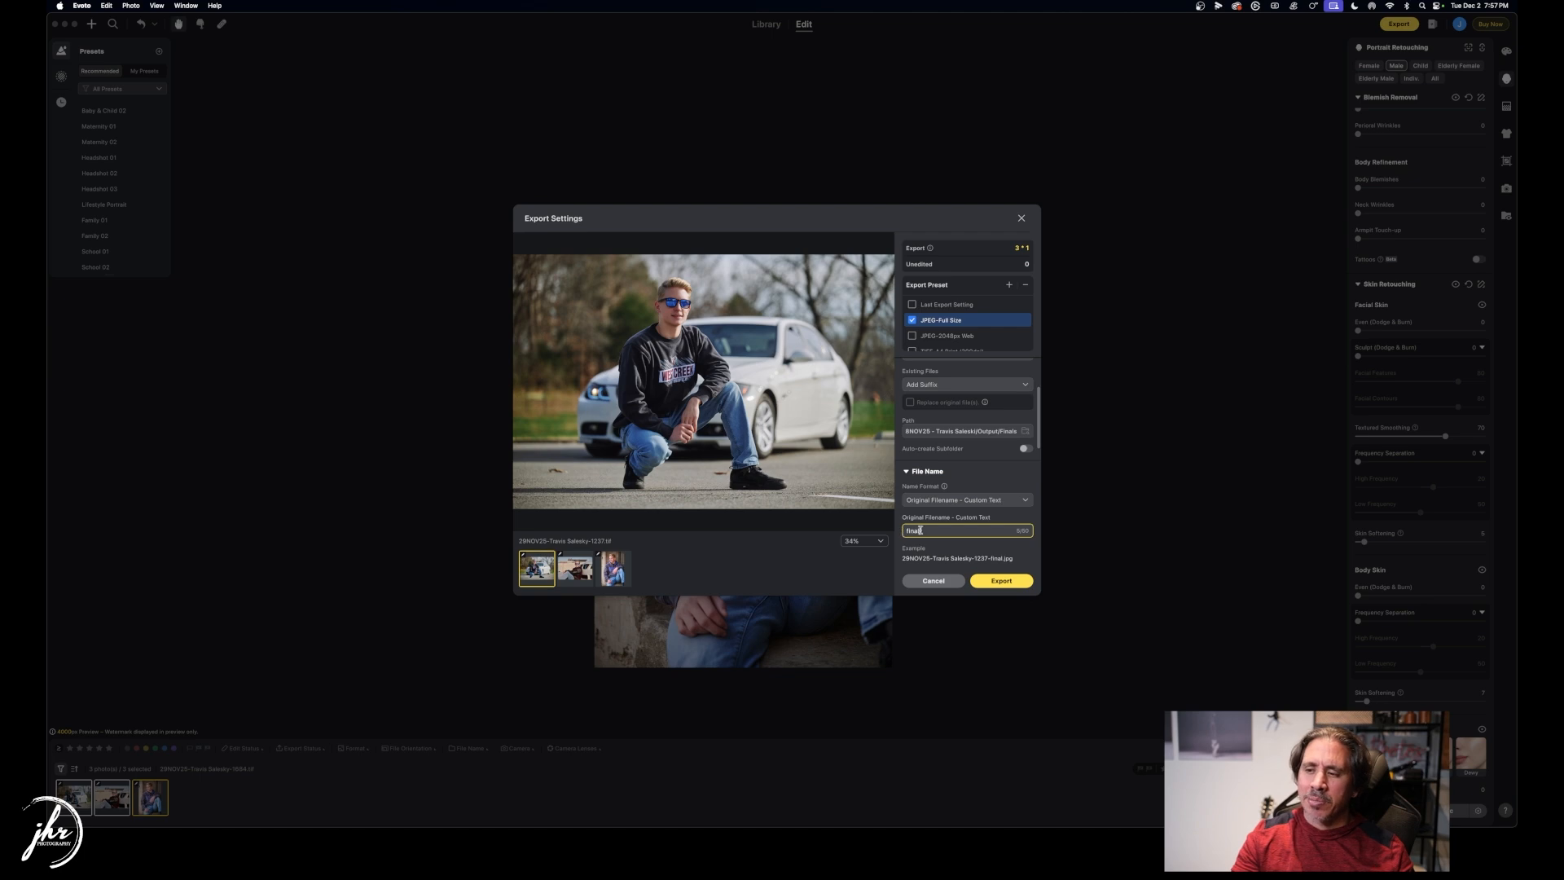
left_click(1007, 580)
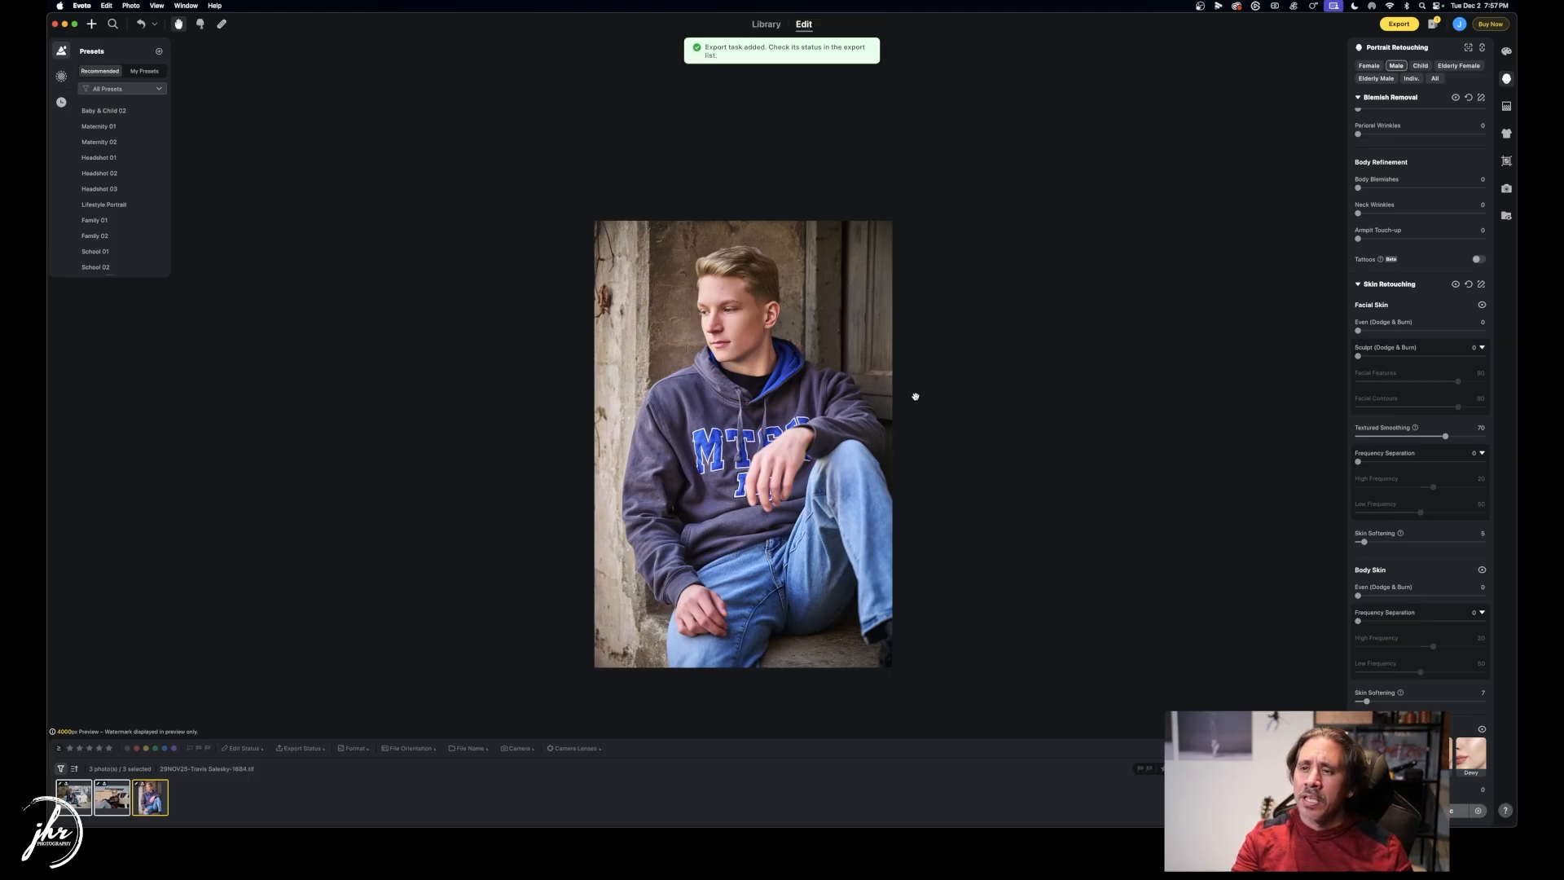
key("super+Tab")
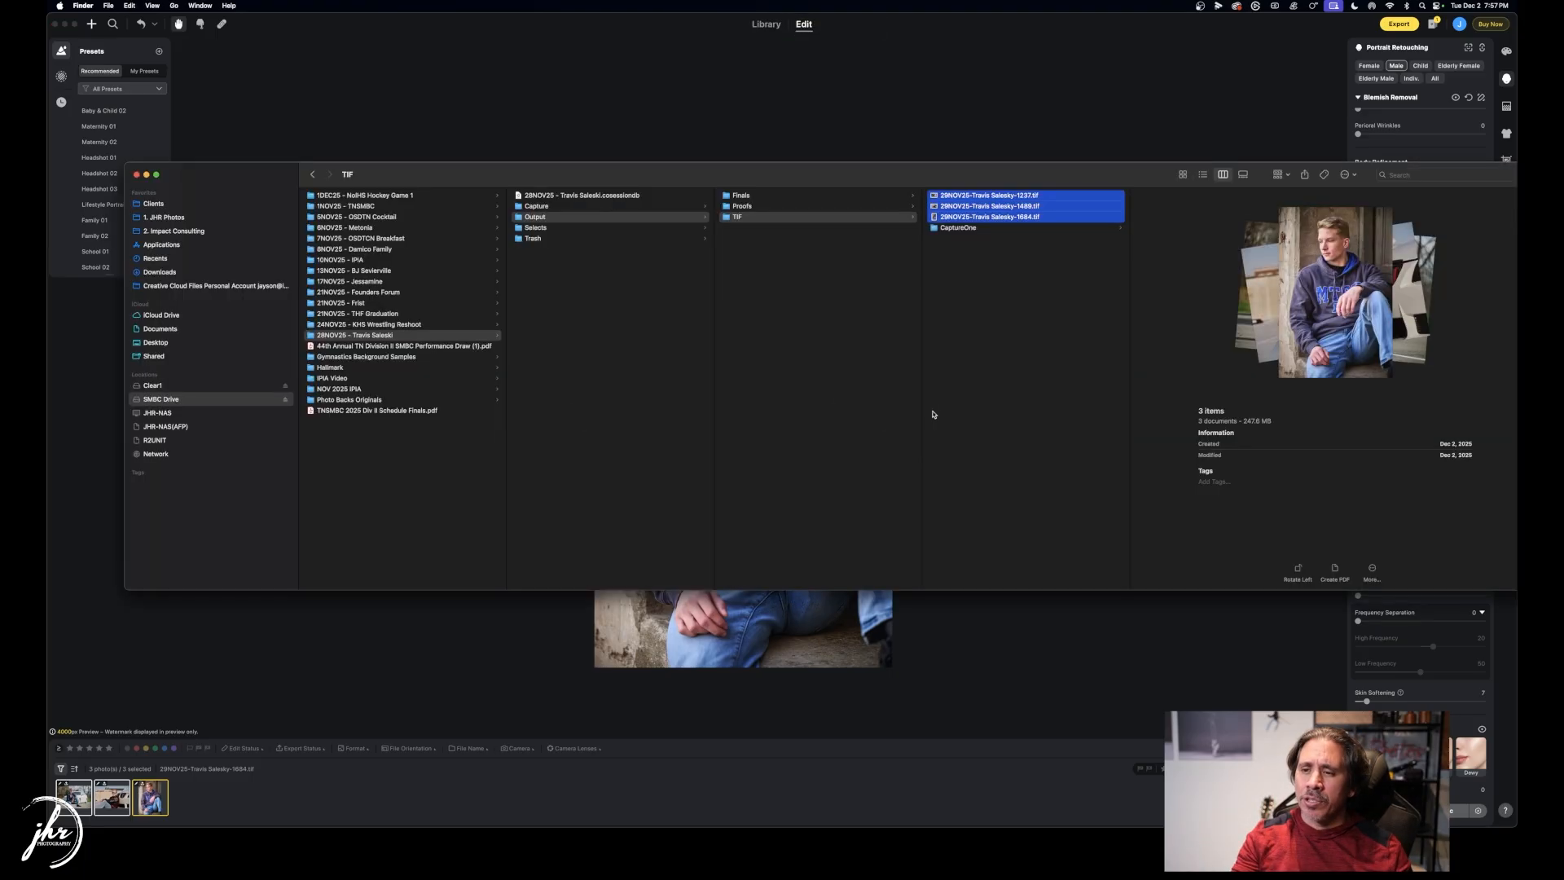
Preview 1237-final.jpg in the Finals folder, then open it in Adobe Photoshop 2026.
left_click(763, 197)
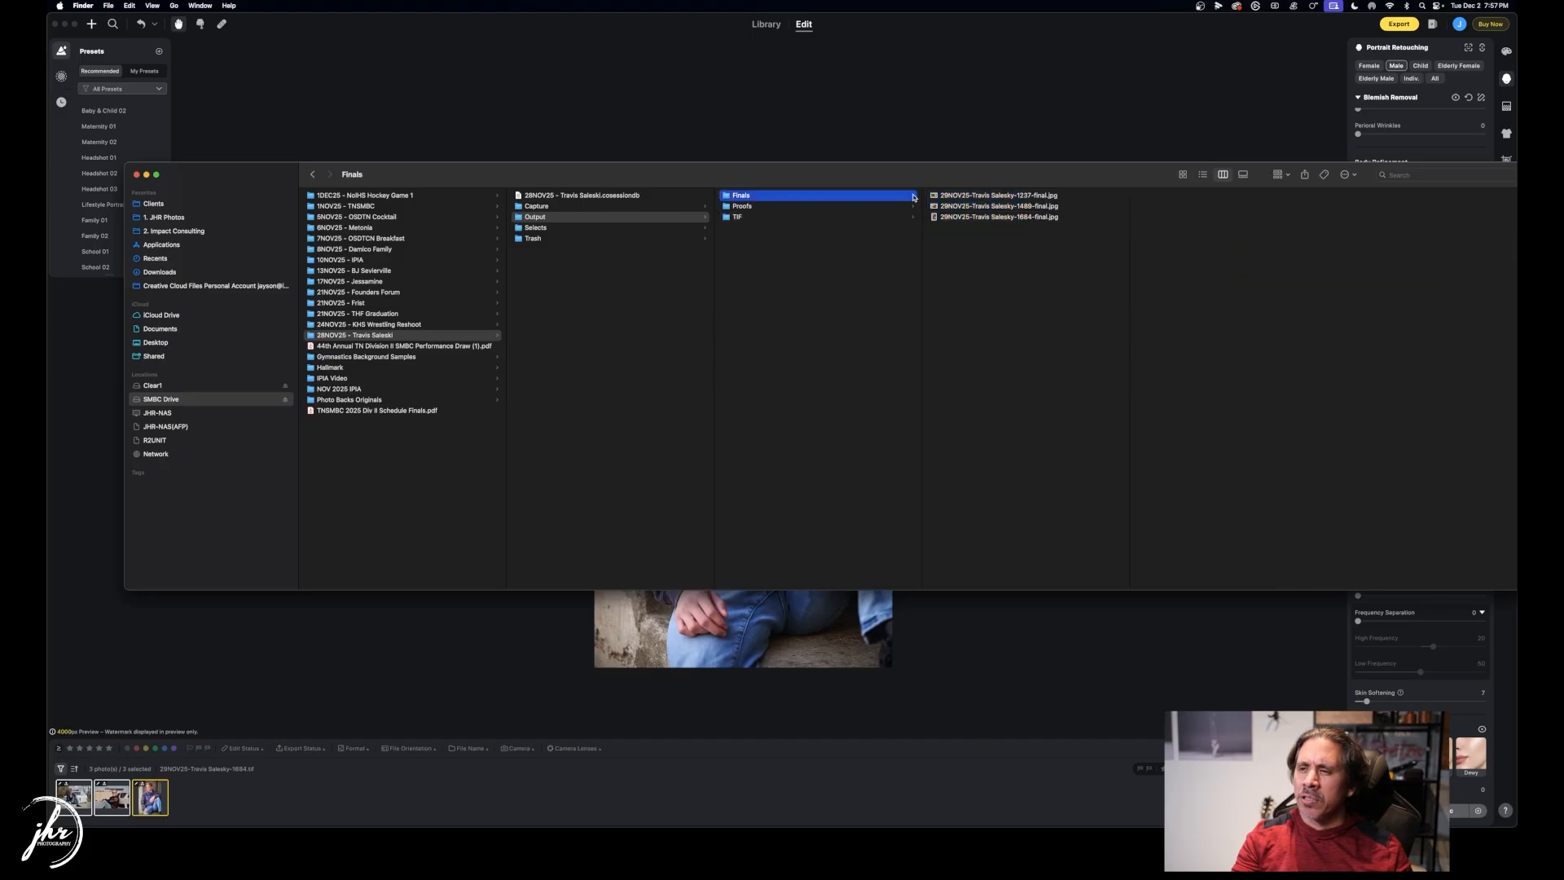
left_click(960, 196)
key("space")
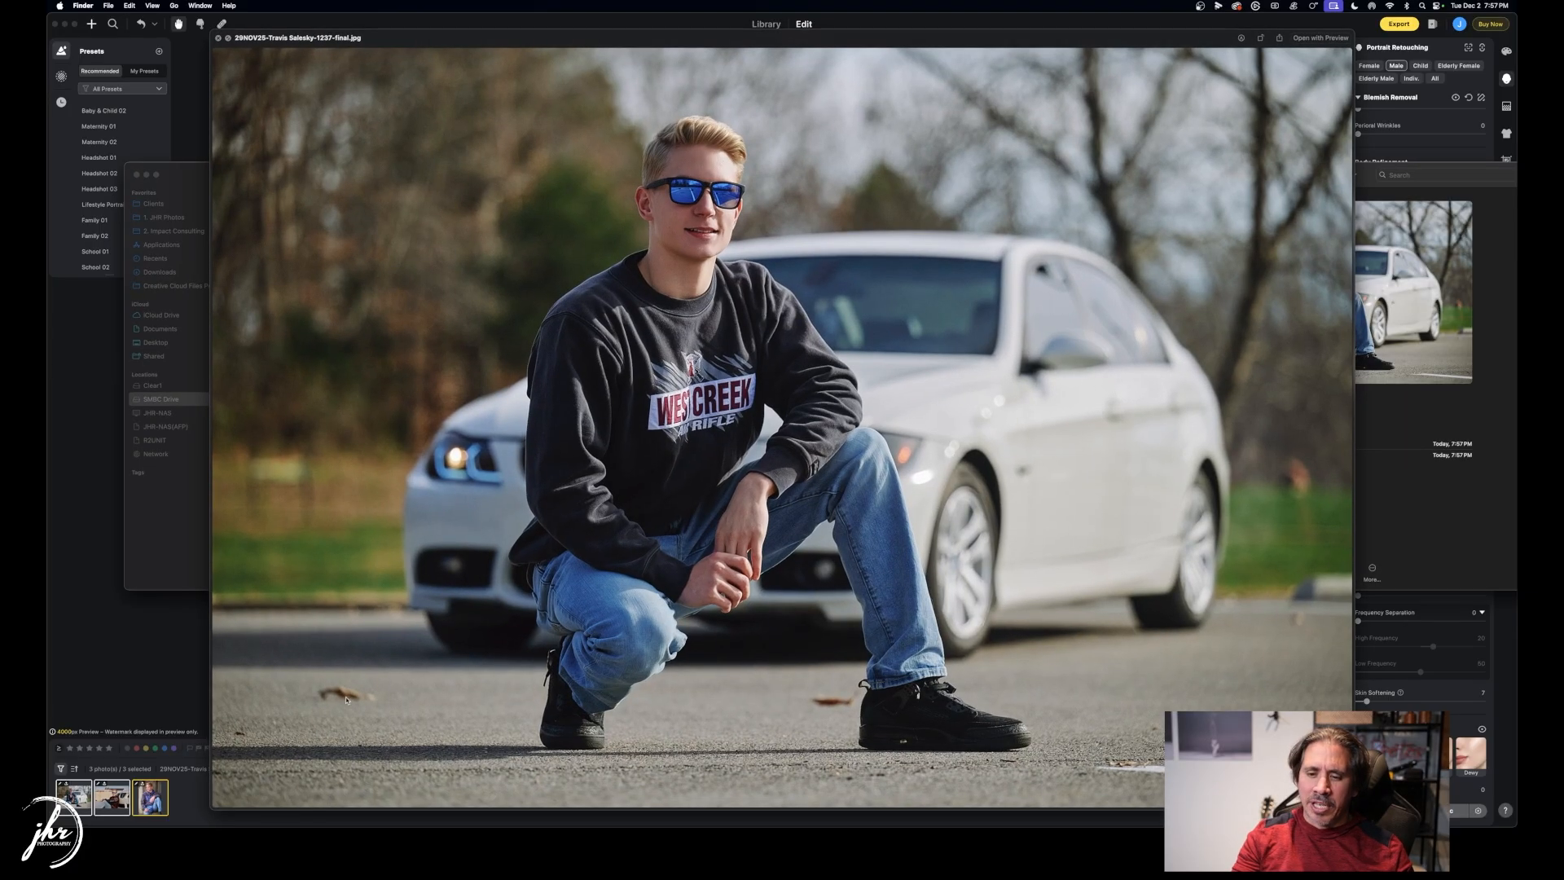
key("space")
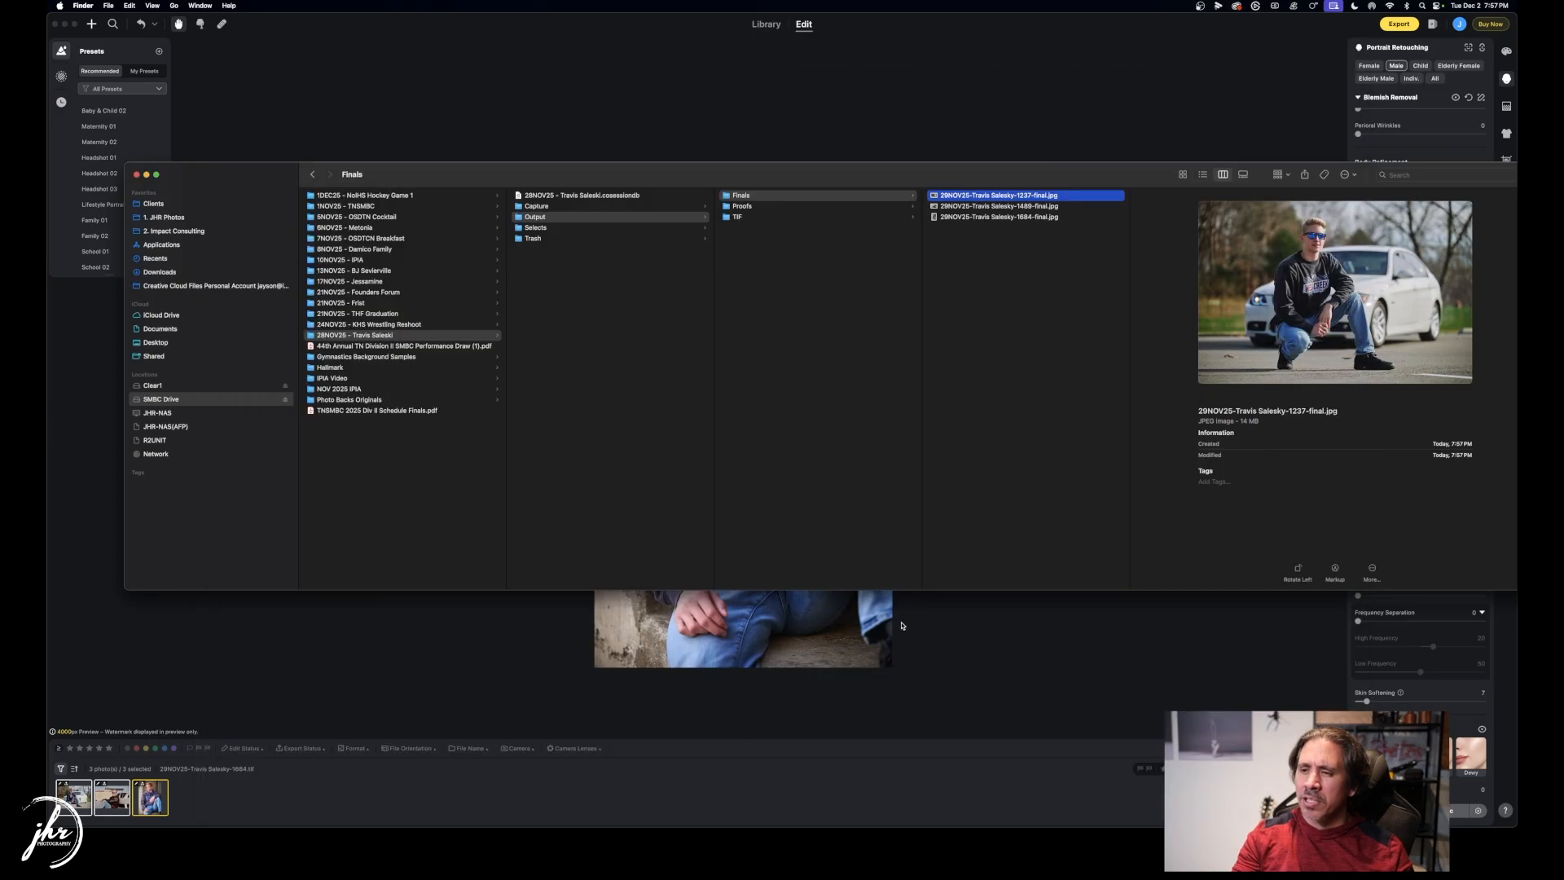
right_click(1012, 196)
mouse_move(1059, 210)
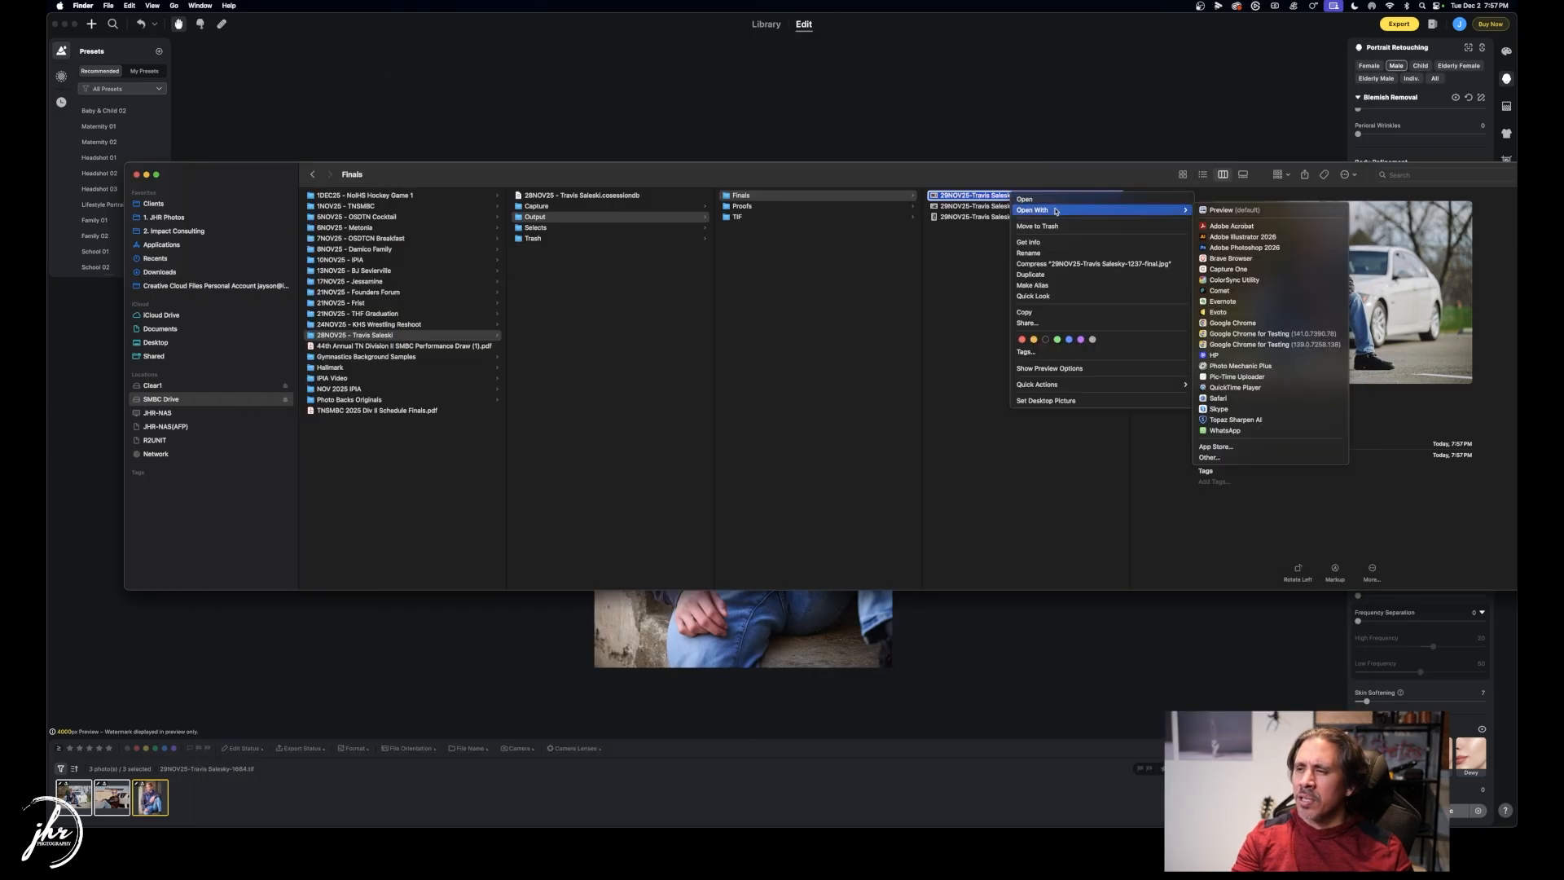
left_click(1232, 248)
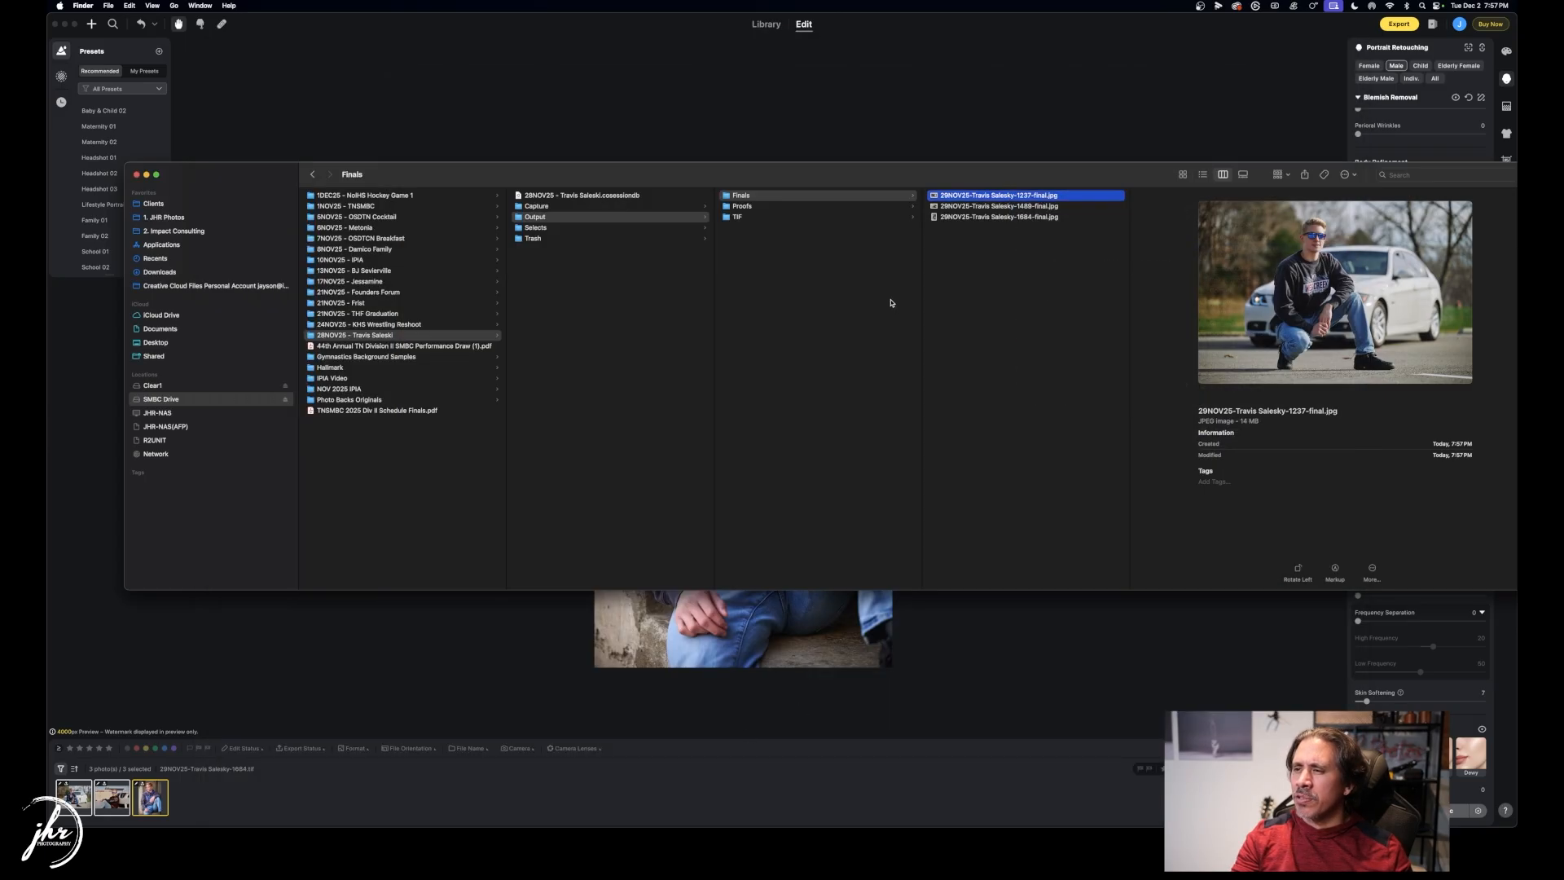
left_click(315, 70)
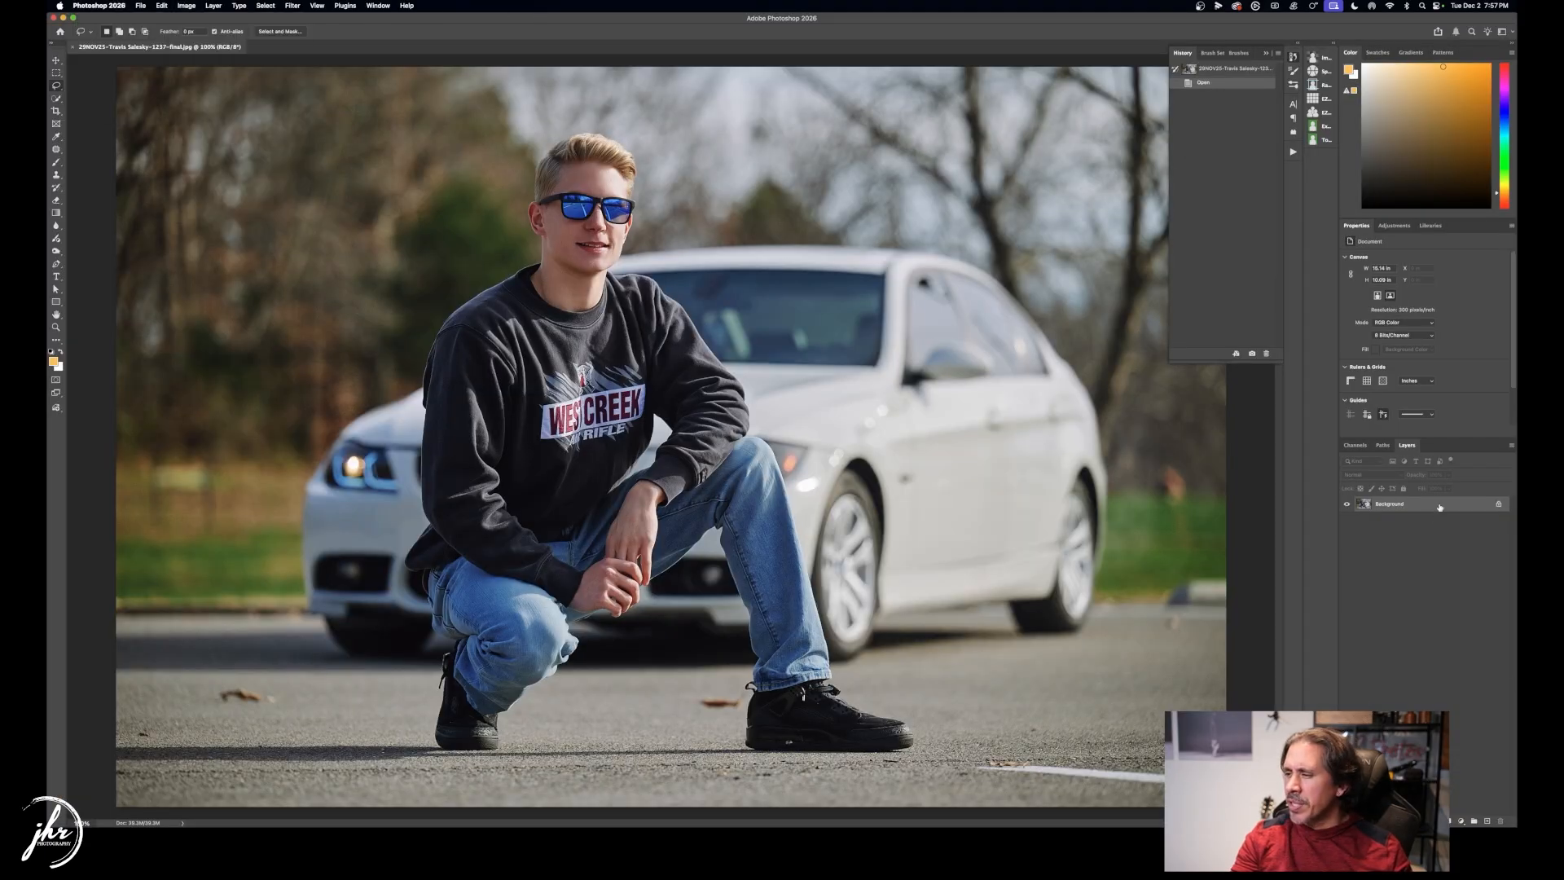
Content-Aware Fill away the leaf on the pavement left of the shoes.
key("z")
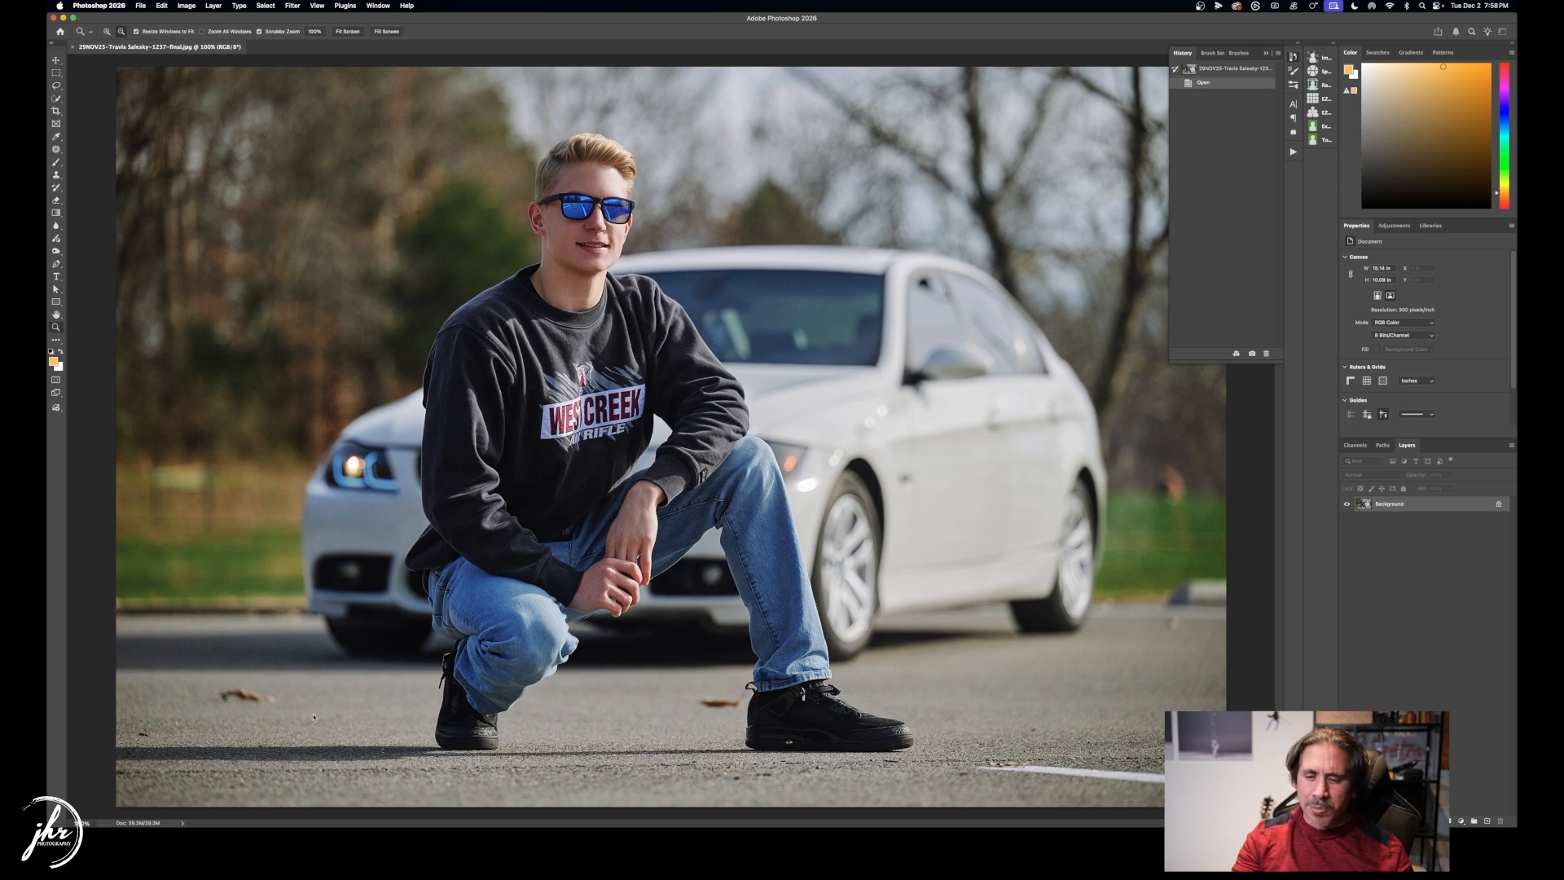
key("l")
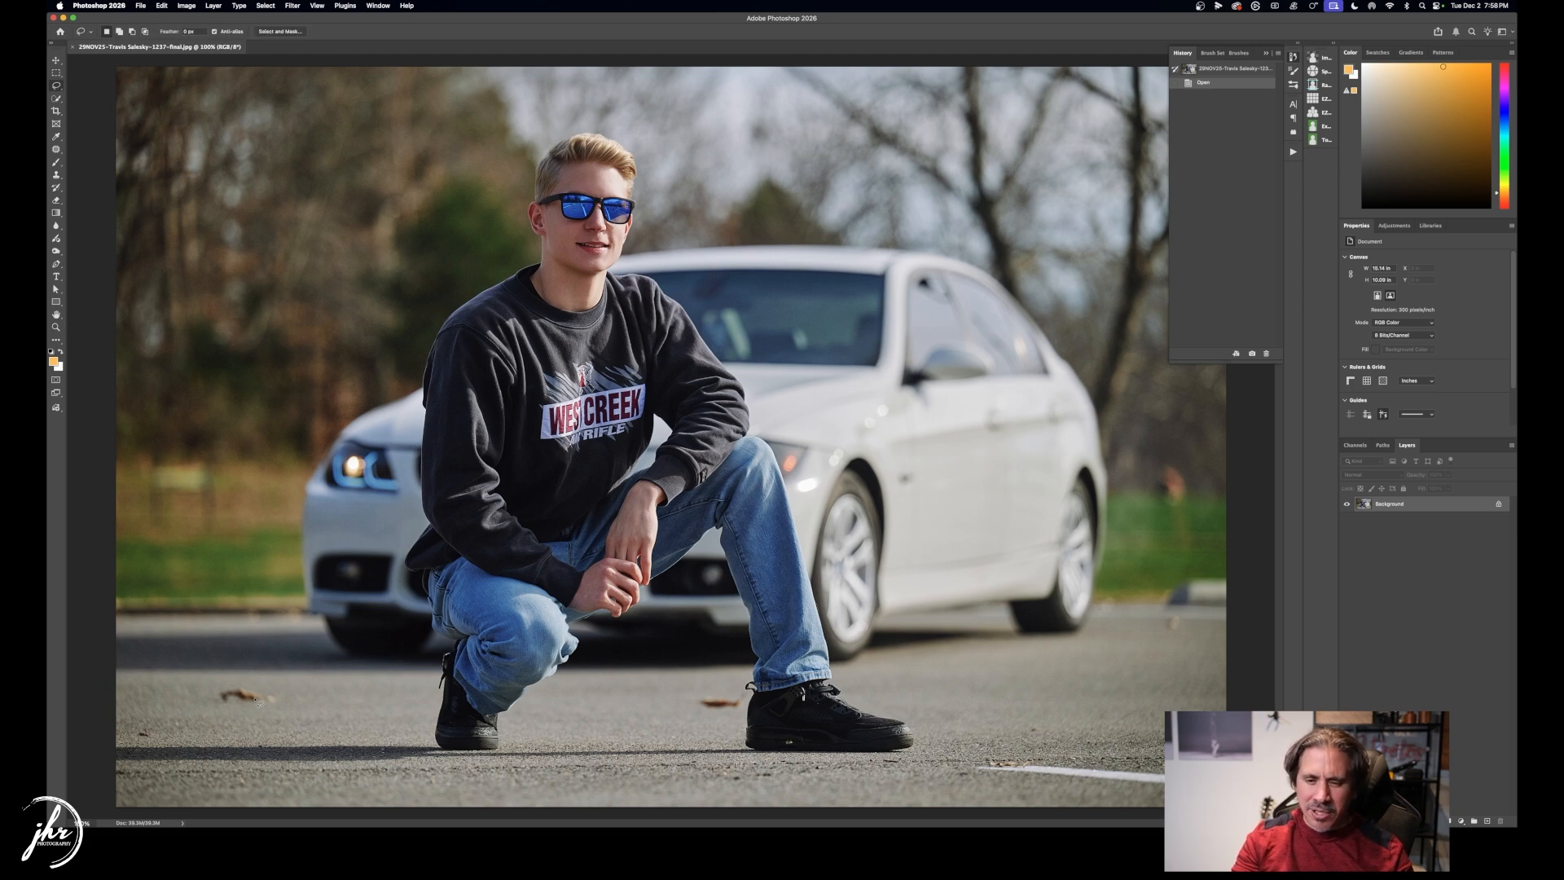
mouse_move(254, 679)
left_mouse_down()
mouse_move(204, 691)
mouse_move(208, 707)
mouse_move(288, 713)
mouse_move(260, 682)
left_mouse_up()
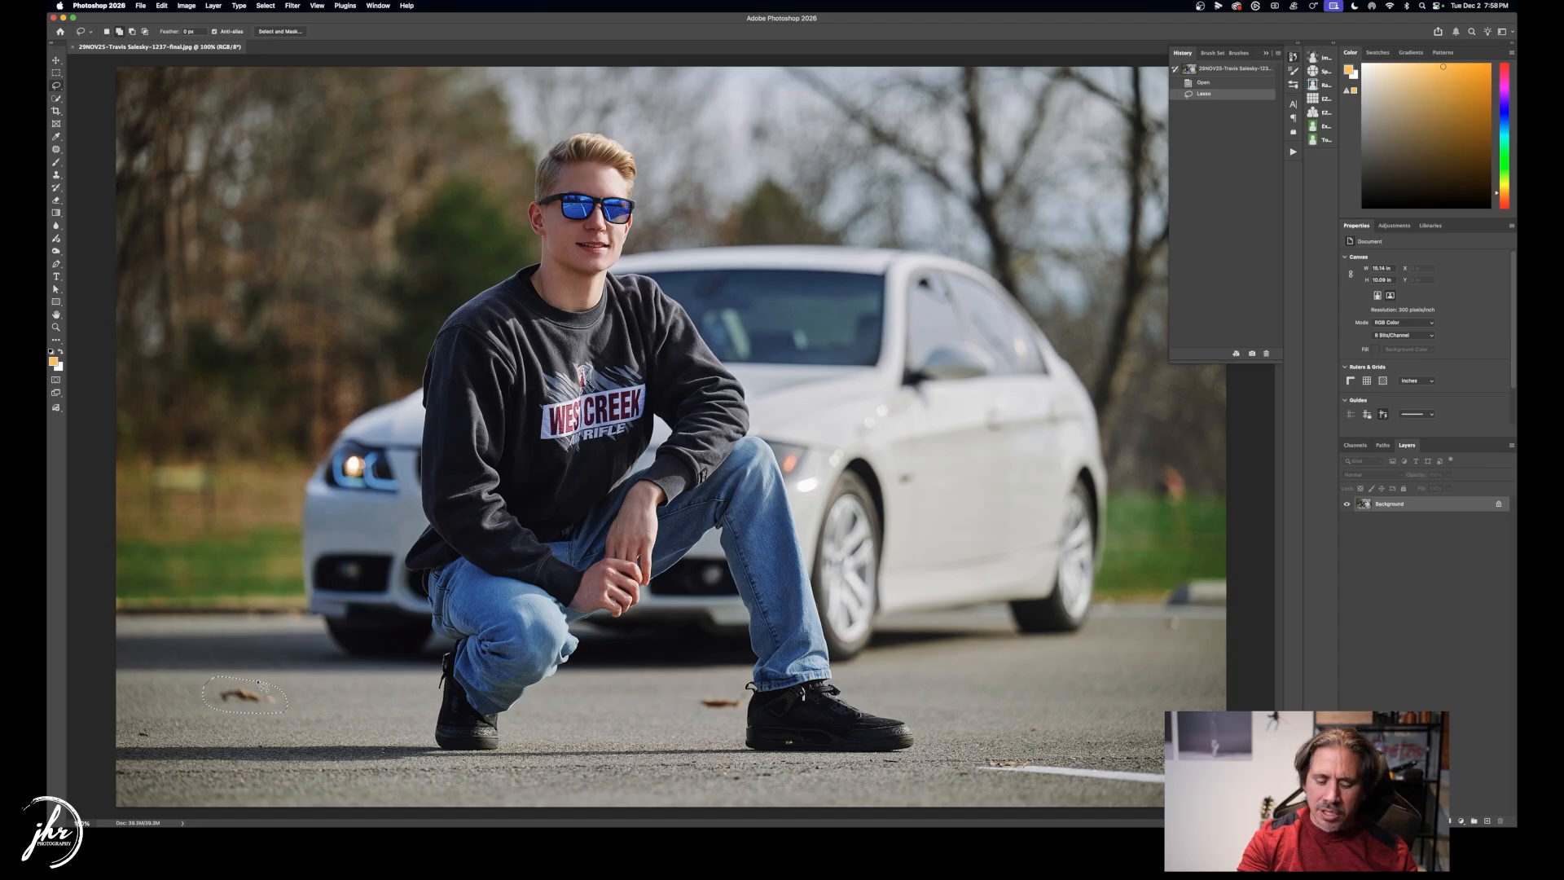
key("shift+BackSpace")
left_click(397, 303)
key("super+d")
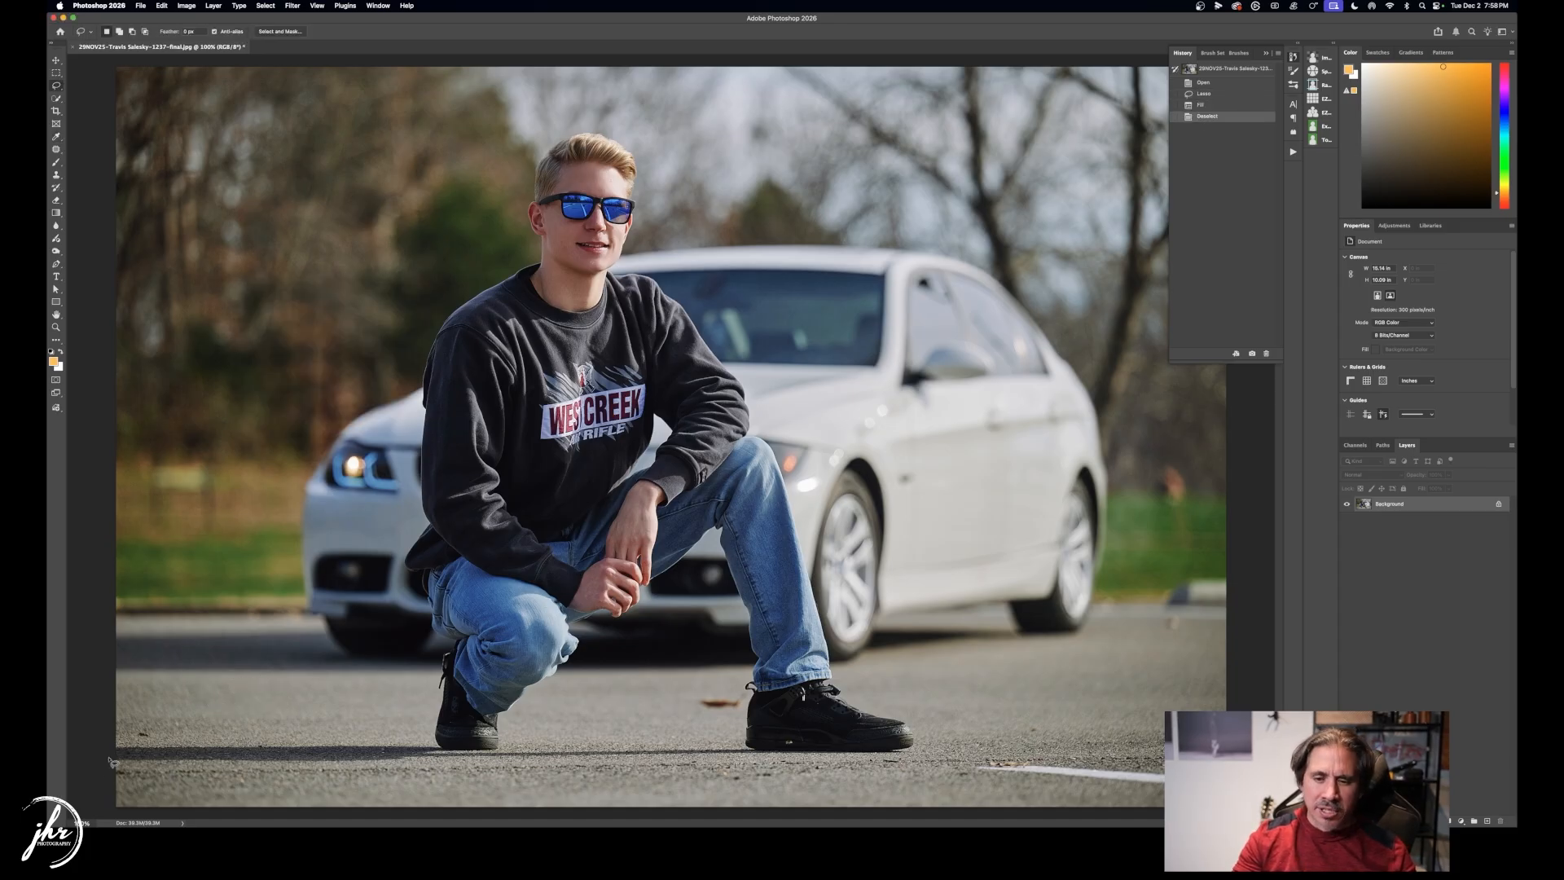
Fill away asphalt spots at lower left, by the right shoe and right of the car.
mouse_move(146, 737)
left_mouse_down()
mouse_move(132, 726)
mouse_move(153, 743)
mouse_move(149, 724)
left_mouse_up()
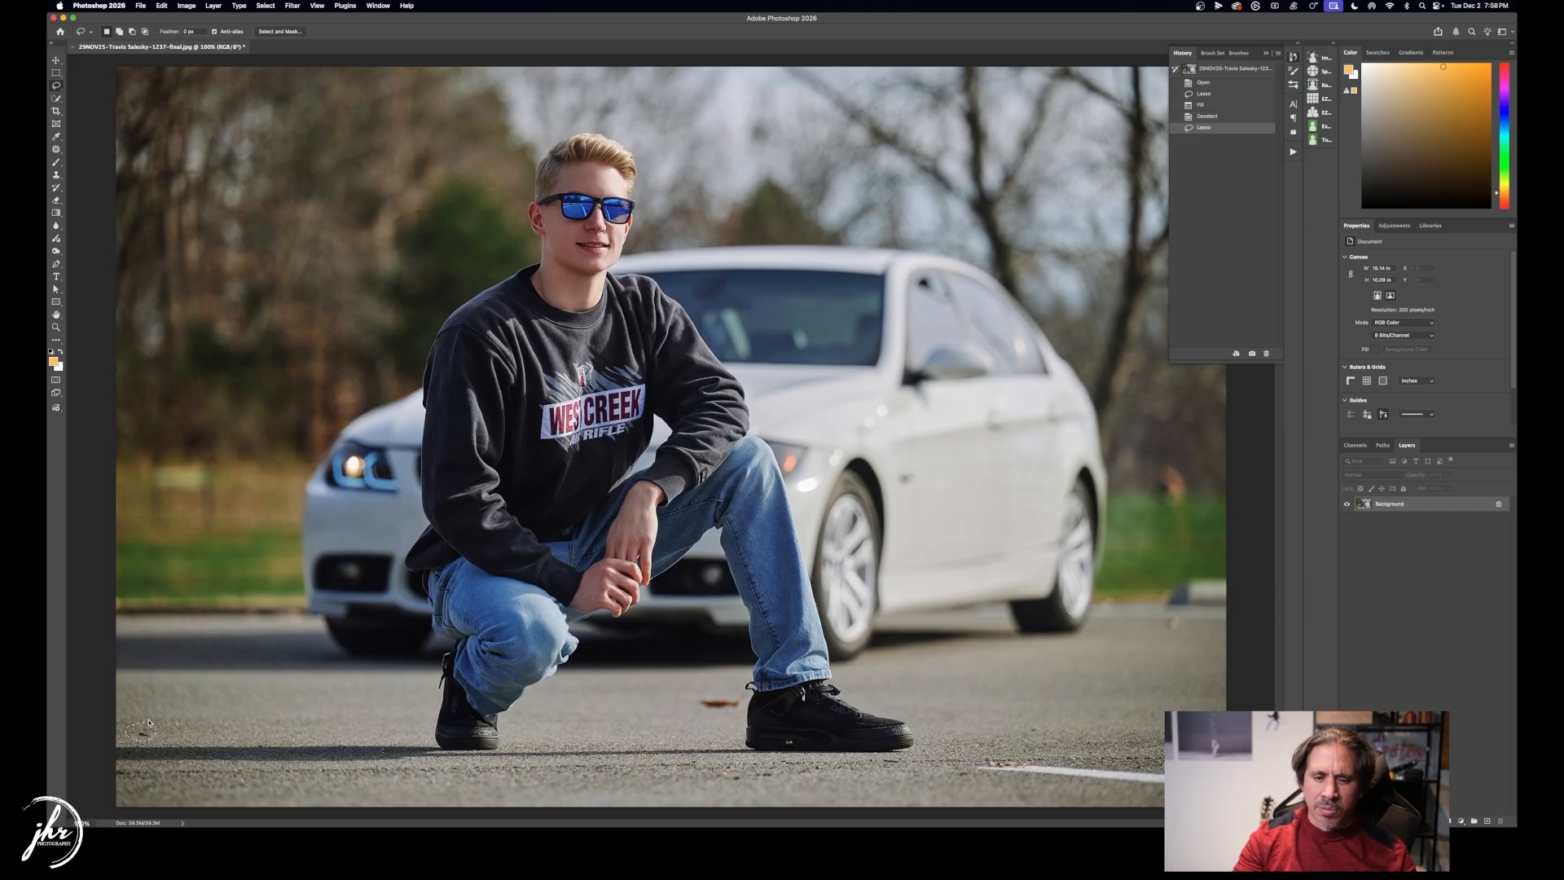
key("shift+BackSpace")
key("Return")
key("super+d")
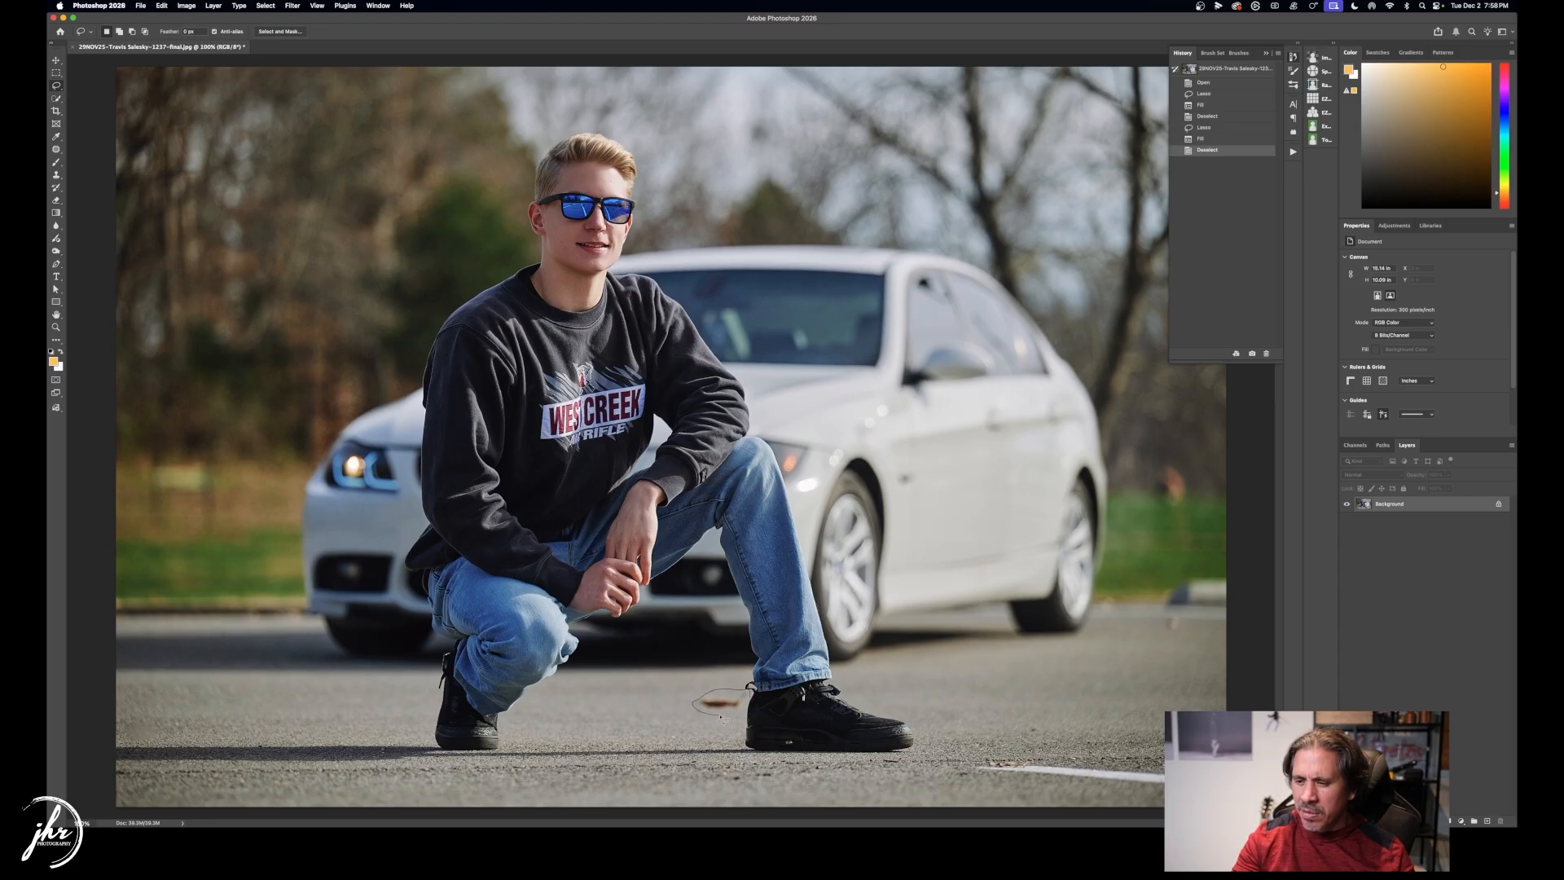
left_click_drag(739, 714, 744, 707)
key("shift+BackSpace")
key("Return")
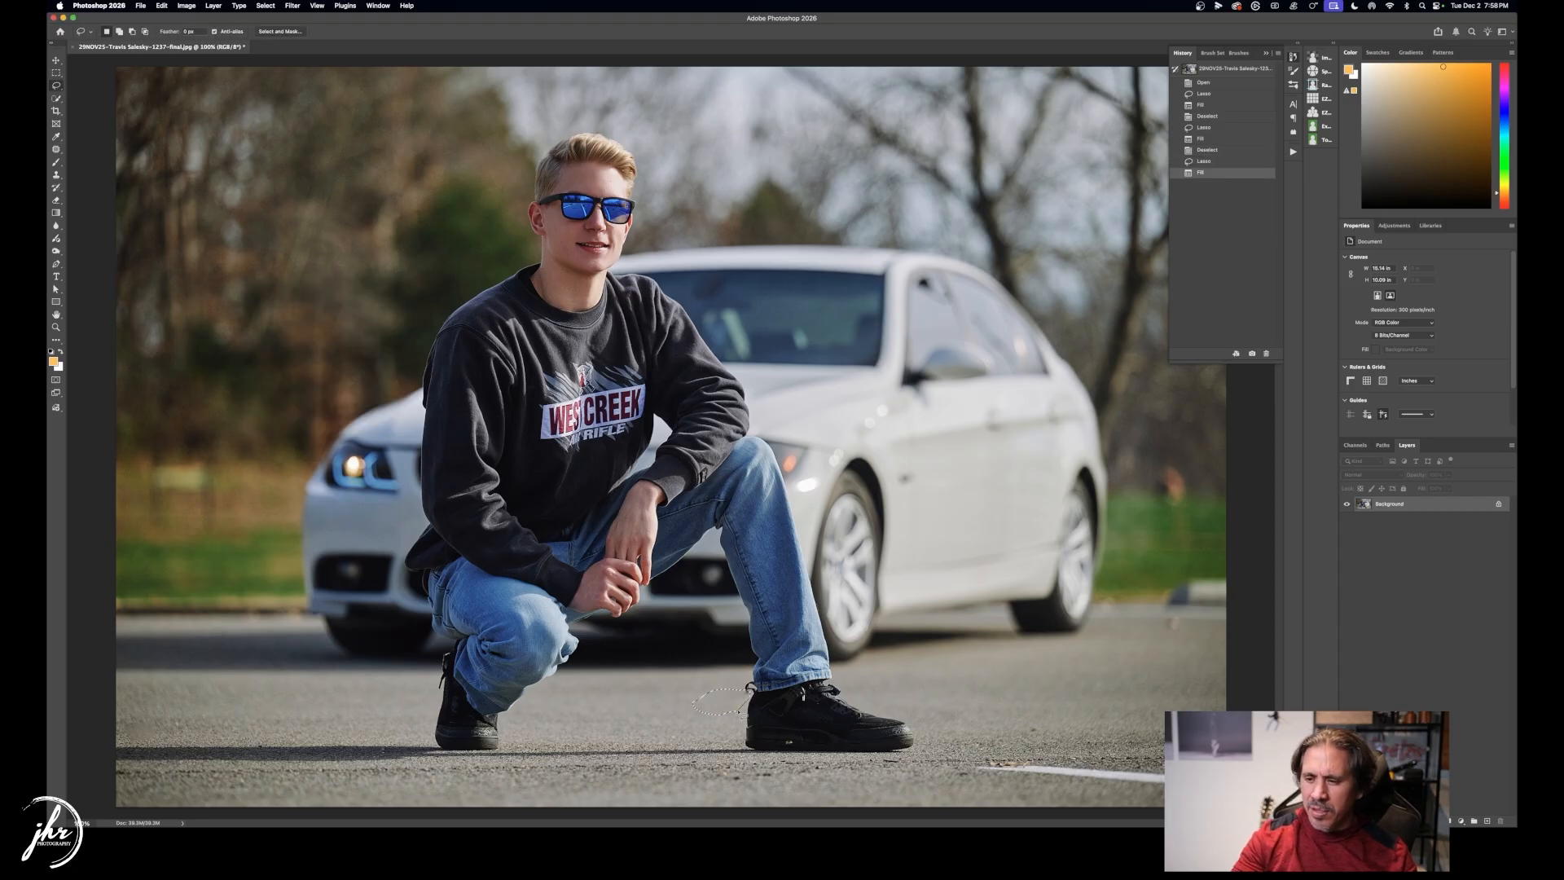
mouse_move(1199, 628)
left_mouse_down()
mouse_move(1163, 636)
mouse_move(1184, 626)
left_mouse_up()
key("shift+BackSpace")
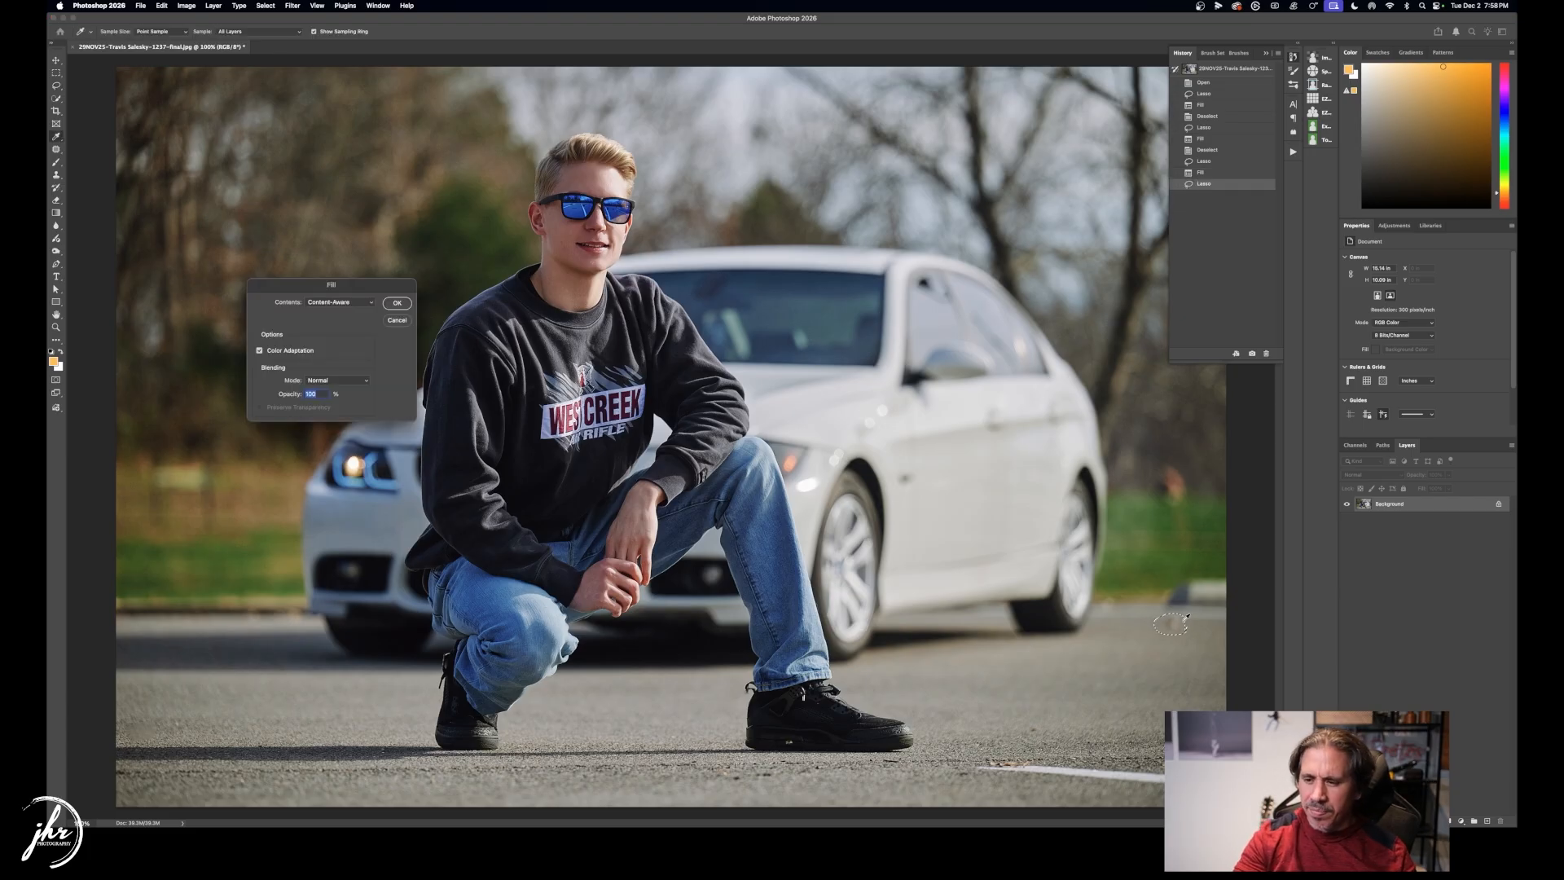
key("Return")
key("z")
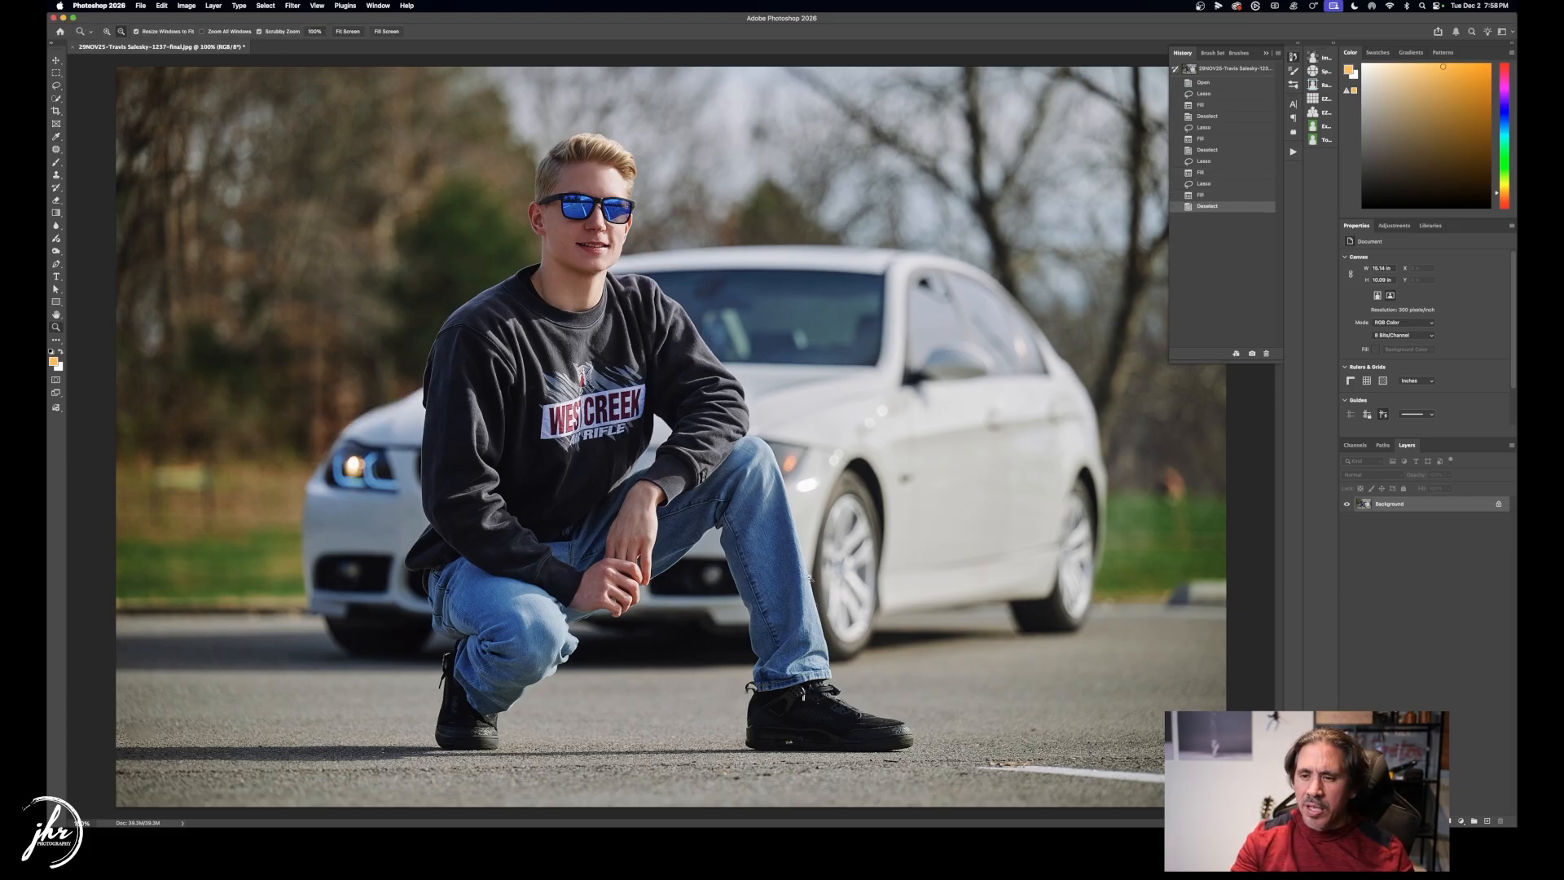
key("super+minus")
key("super+minus")
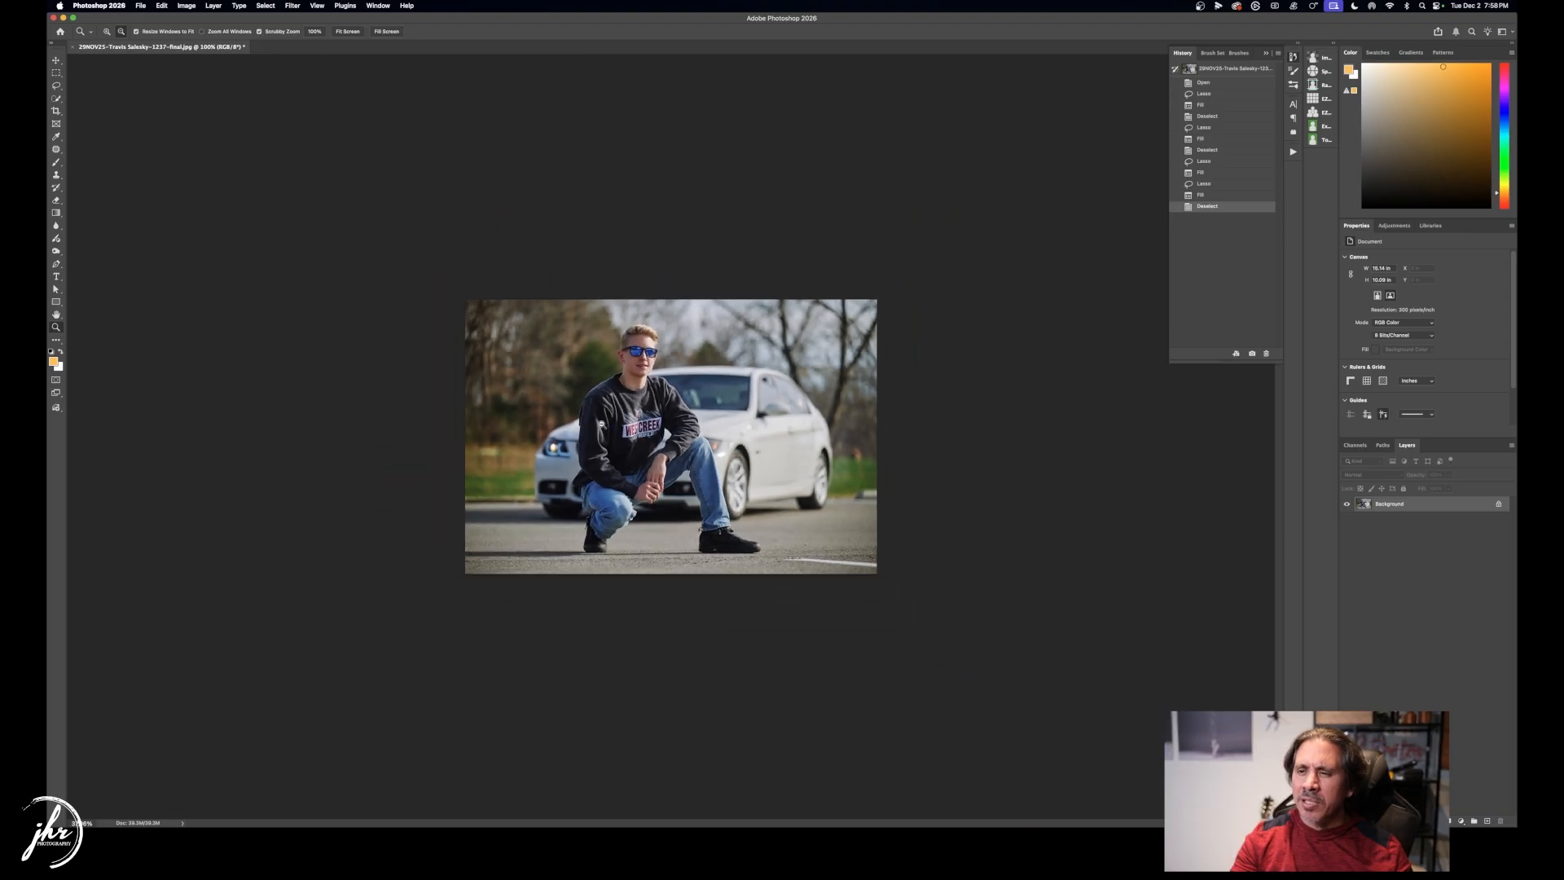
Zoom in and Content-Aware Fill the white road line at bottom right.
key("super+plus")
left_click_drag(615, 440, 644, 450)
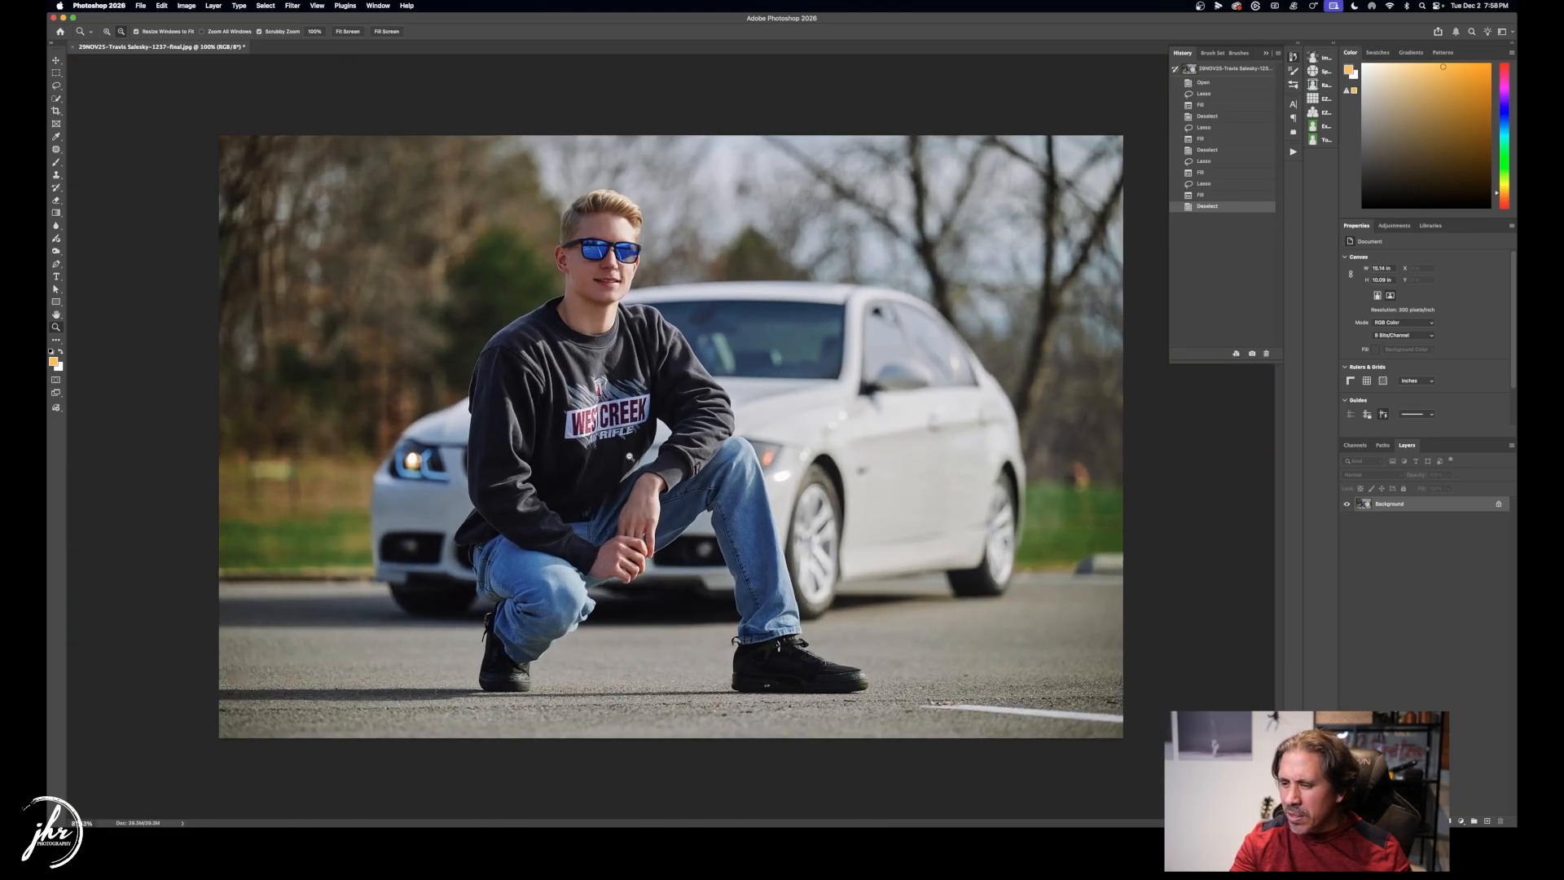
key("l")
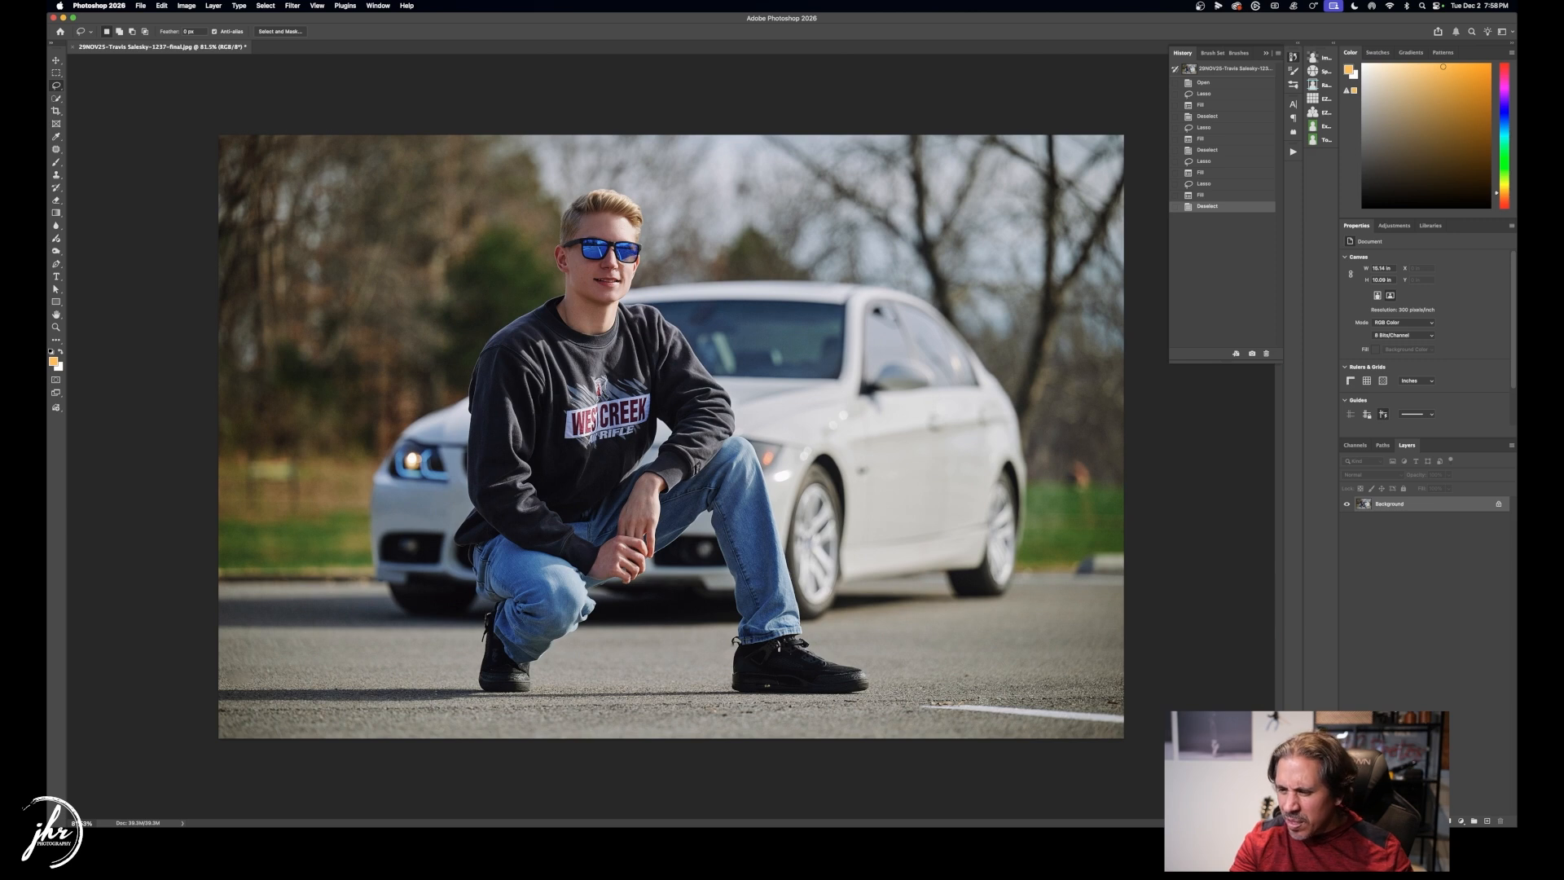
mouse_move(916, 705)
left_mouse_down()
mouse_move(1153, 738)
mouse_move(1075, 702)
mouse_move(918, 705)
left_mouse_up()
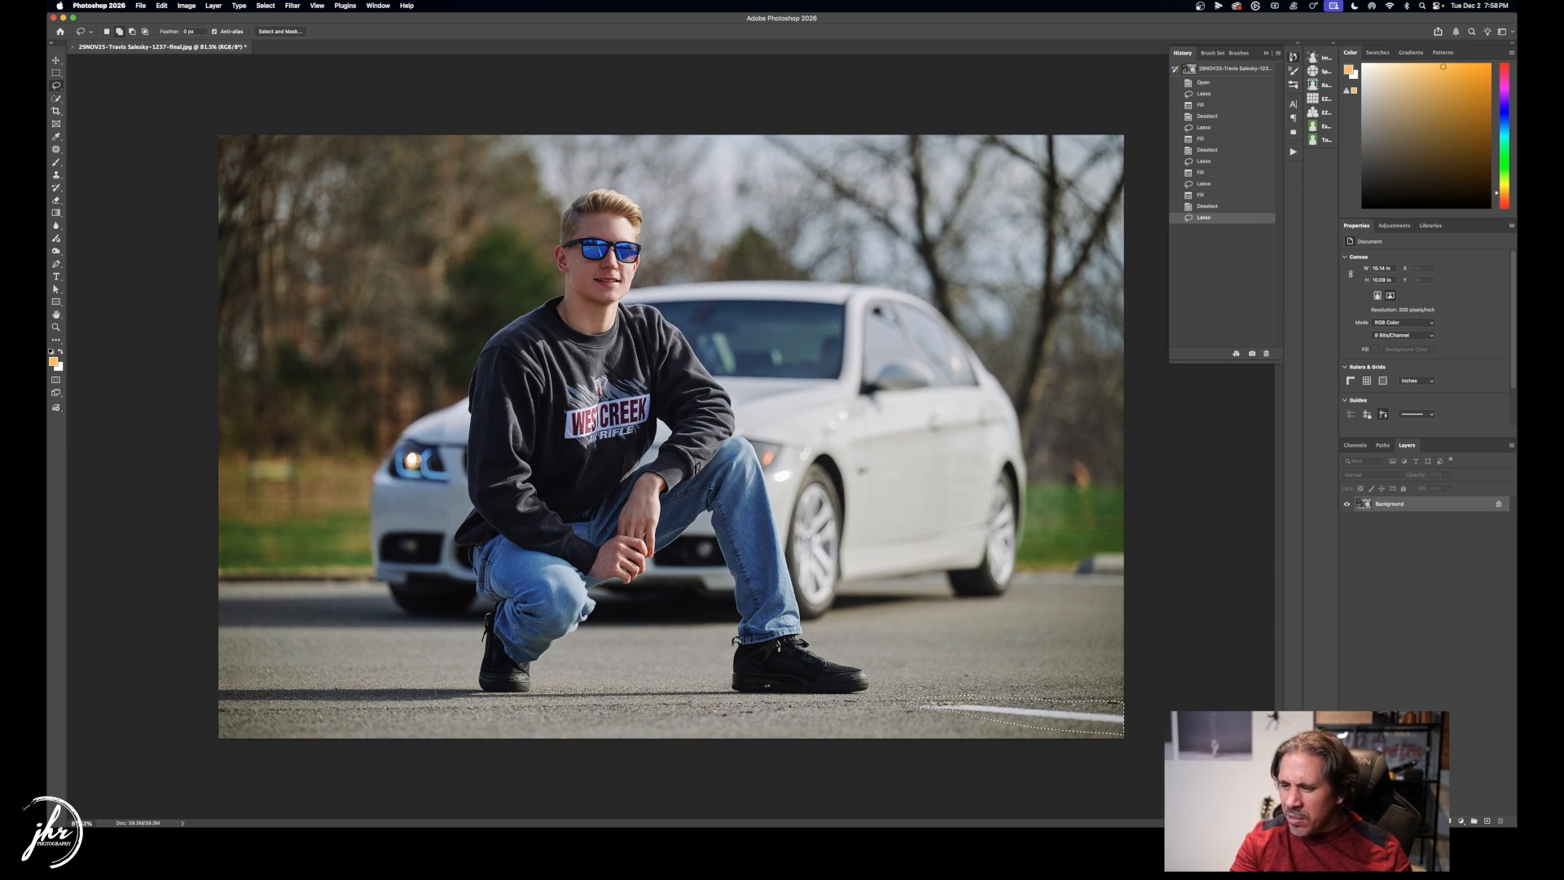
key("shift+BackSpace")
key("Return")
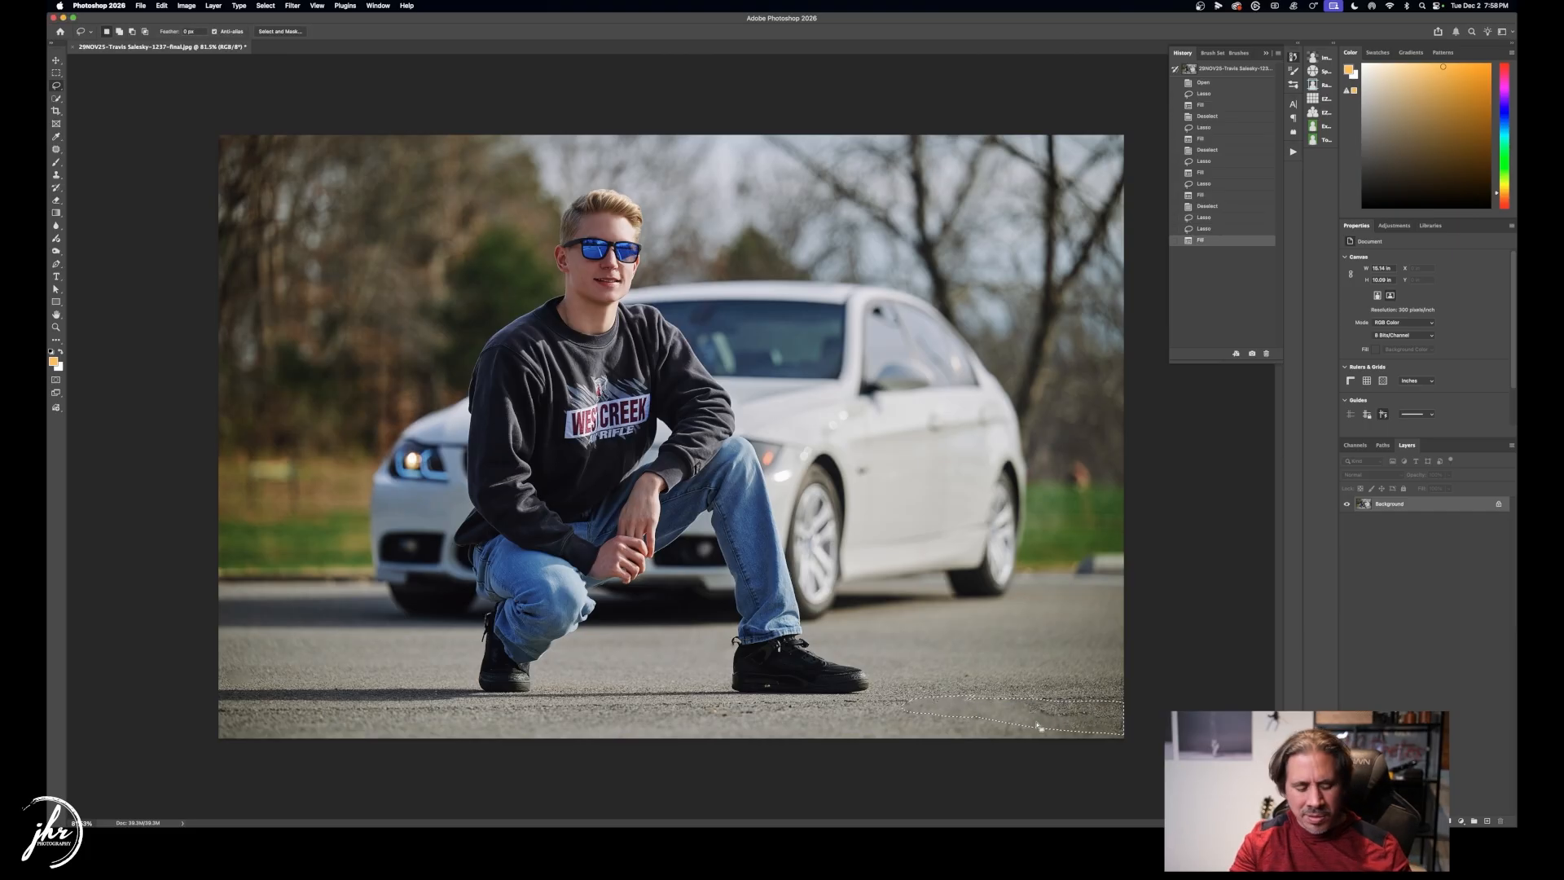
key("super+d")
Undo that fill and lasso a longer stretch of the white parking line.
key("super+z")
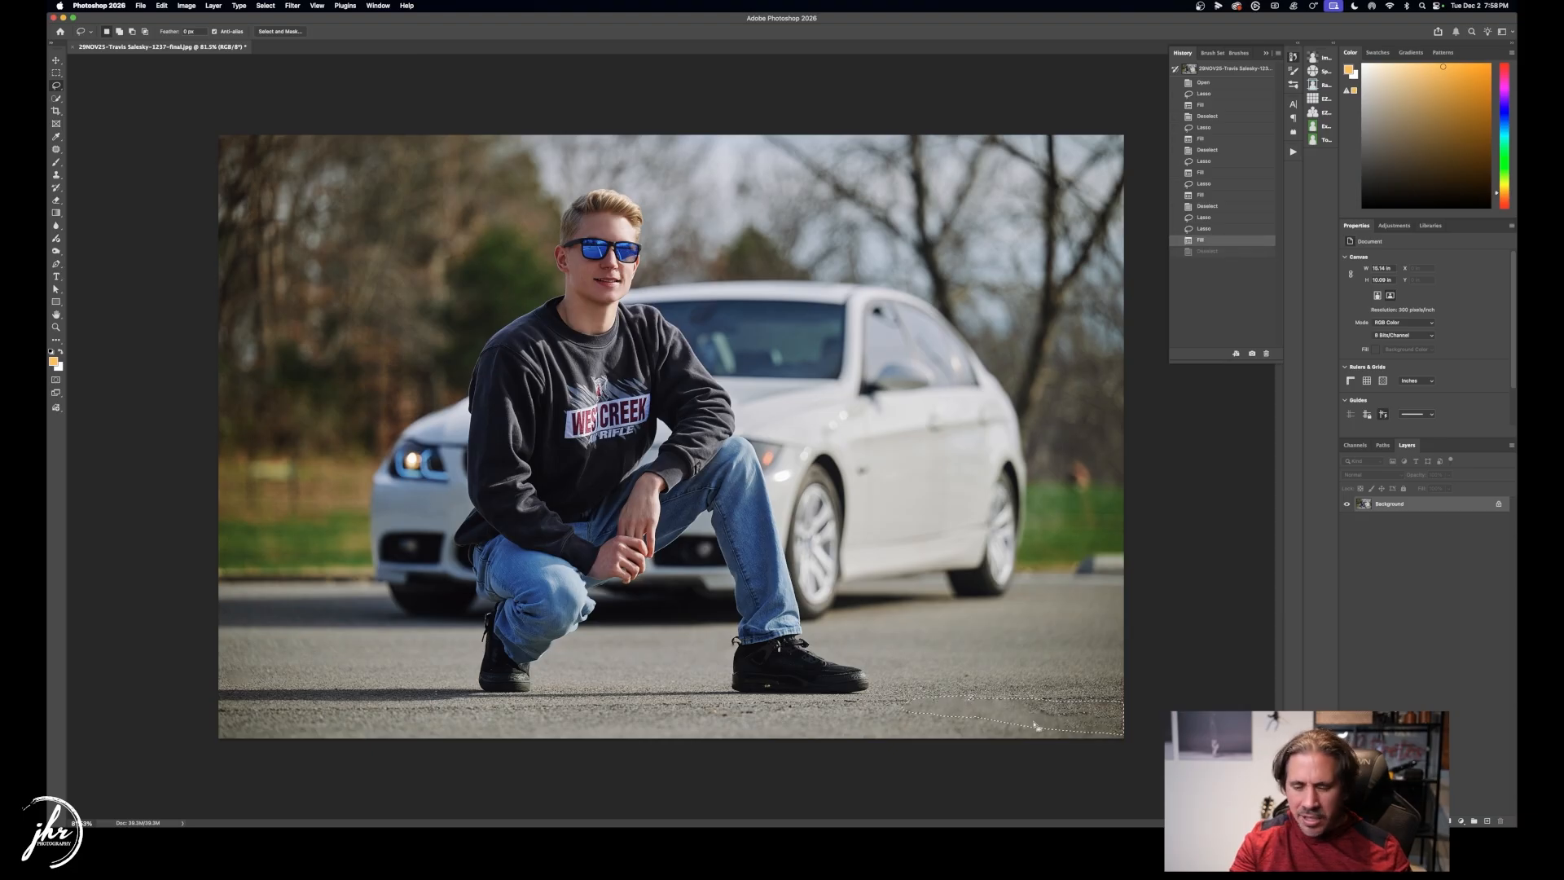
key("super+z")
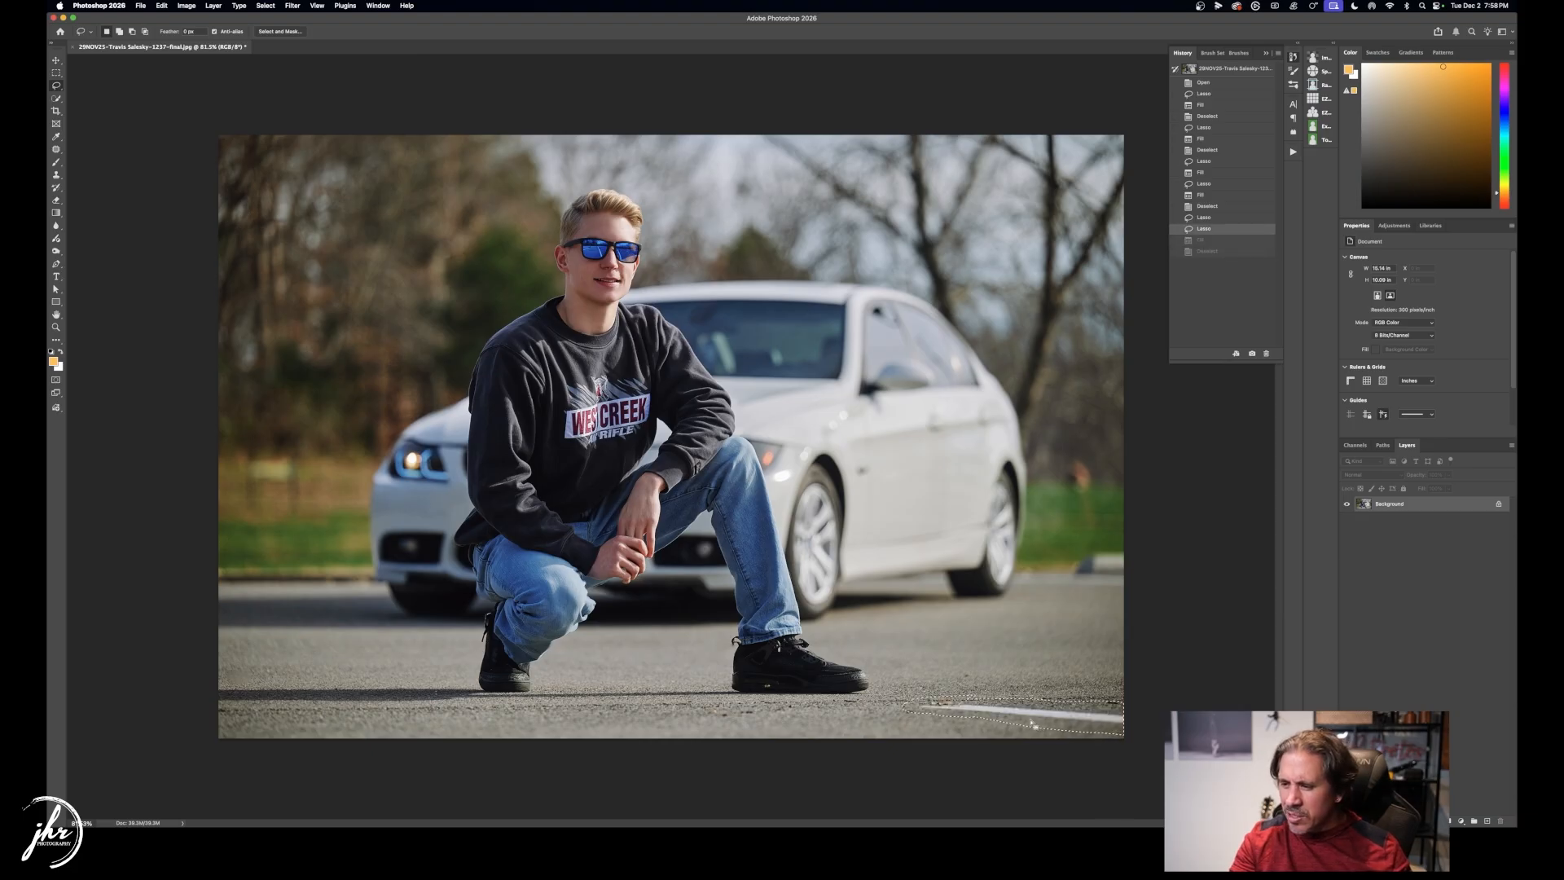
mouse_move(865, 722)
left_mouse_down()
mouse_move(661, 717)
mouse_move(963, 731)
left_mouse_up()
Patch the white parking line away in three passes using clean asphalt.
key("j")
left_click_drag(1006, 719, 978, 671)
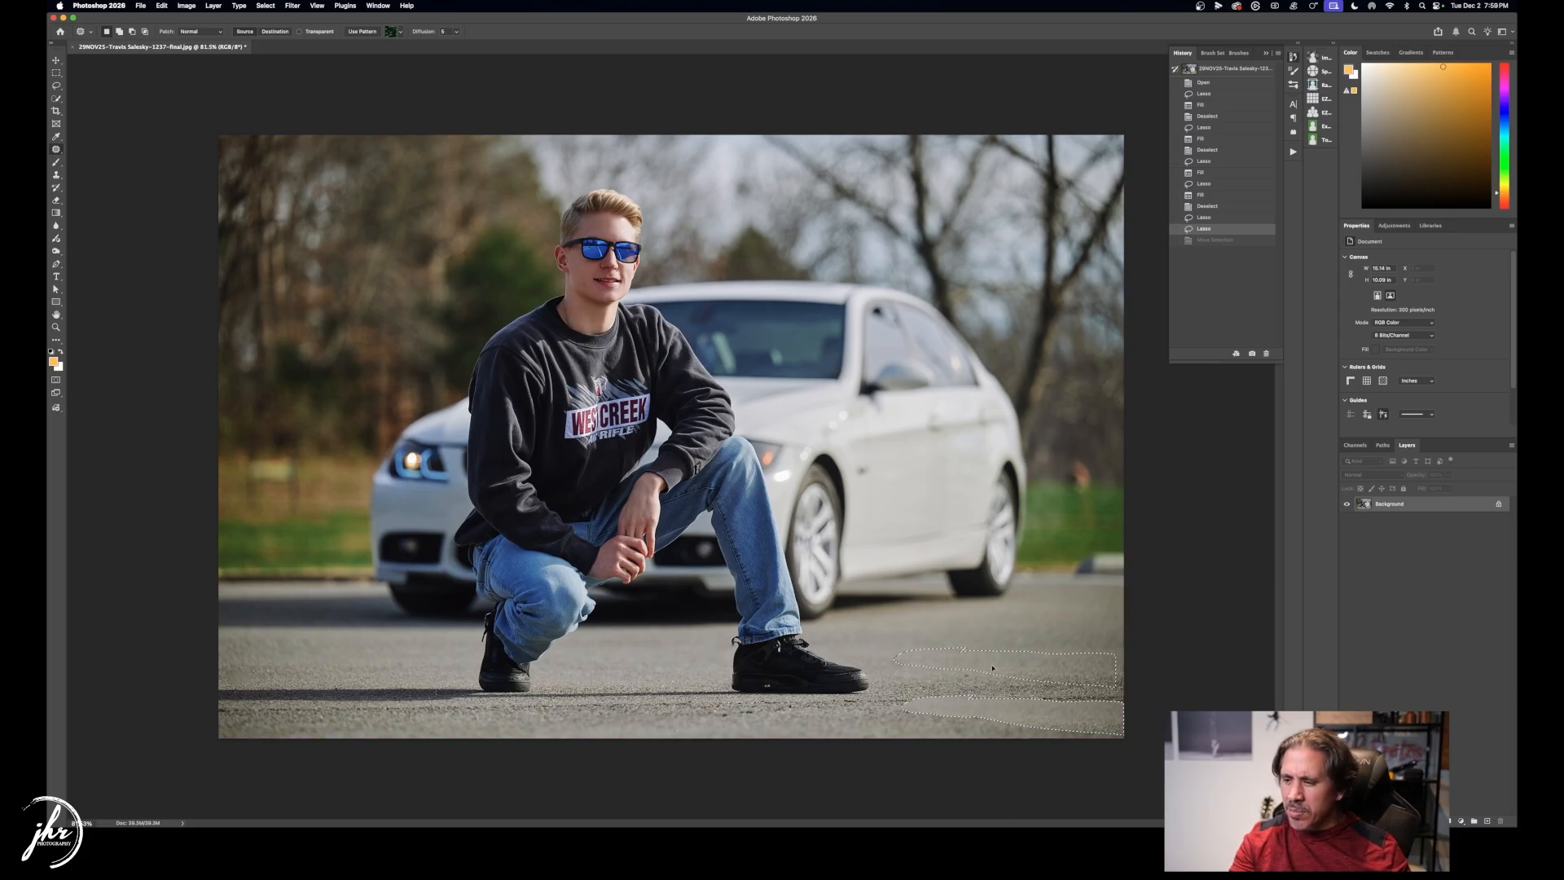
left_click_drag(616, 736, 310, 721)
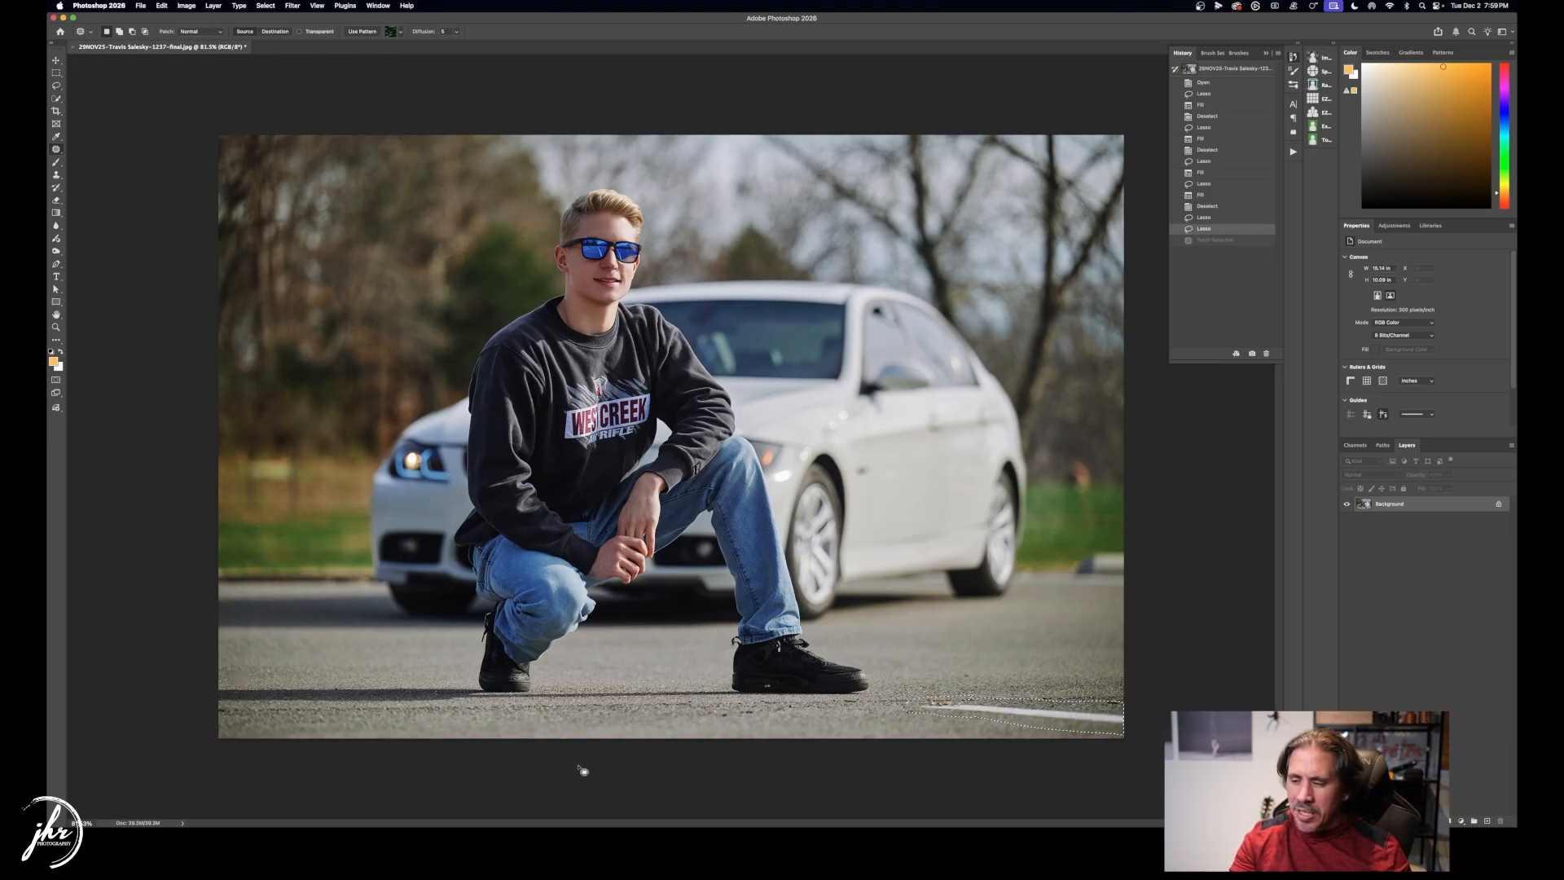
left_click_drag(974, 722, 858, 722)
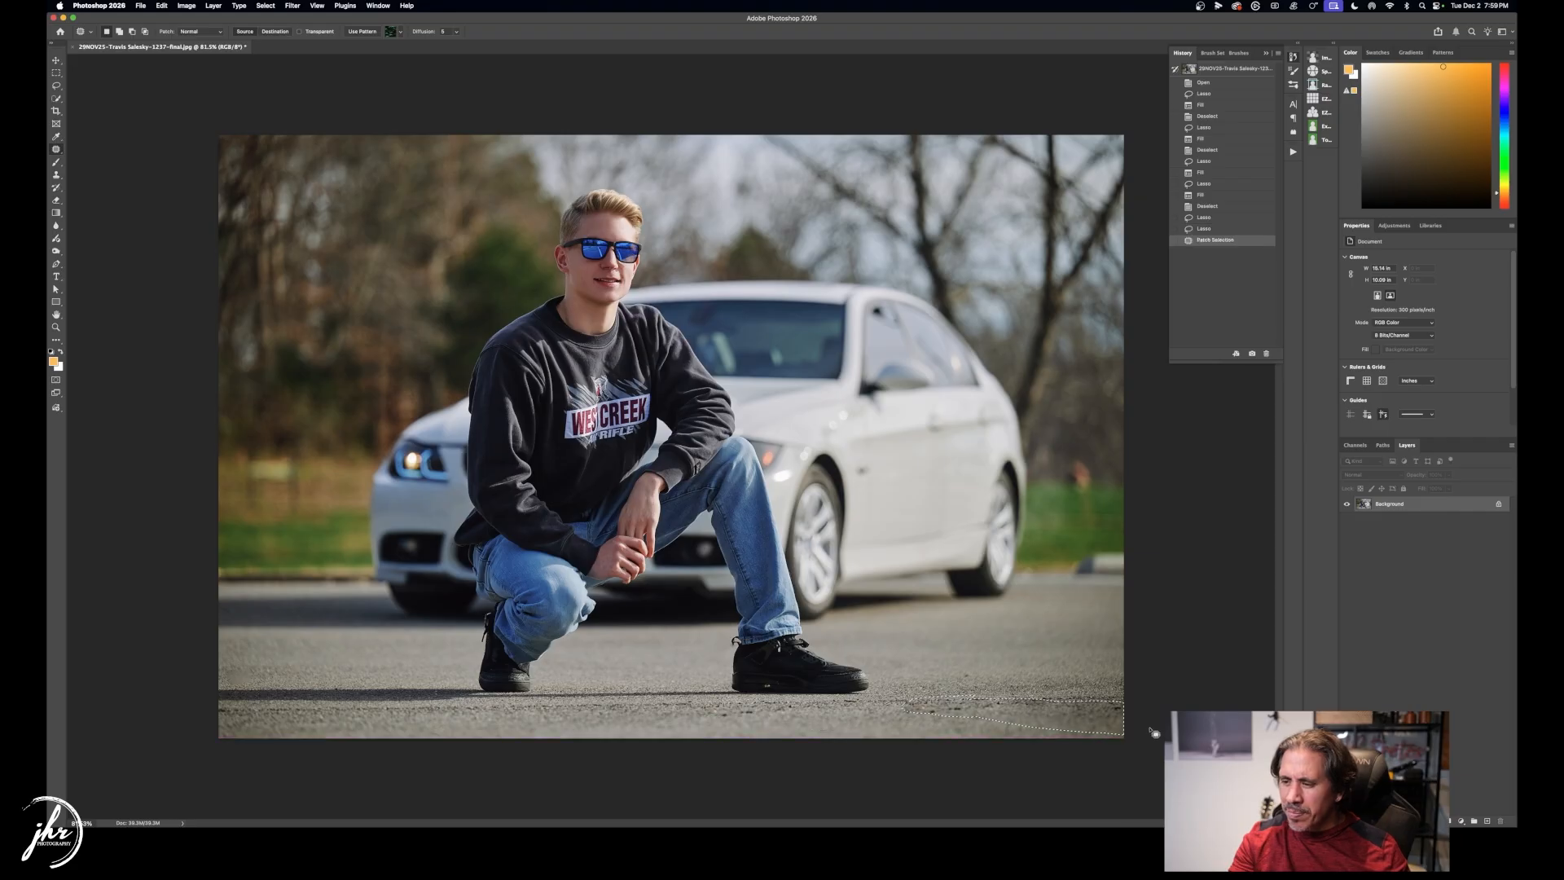
key("super+d")
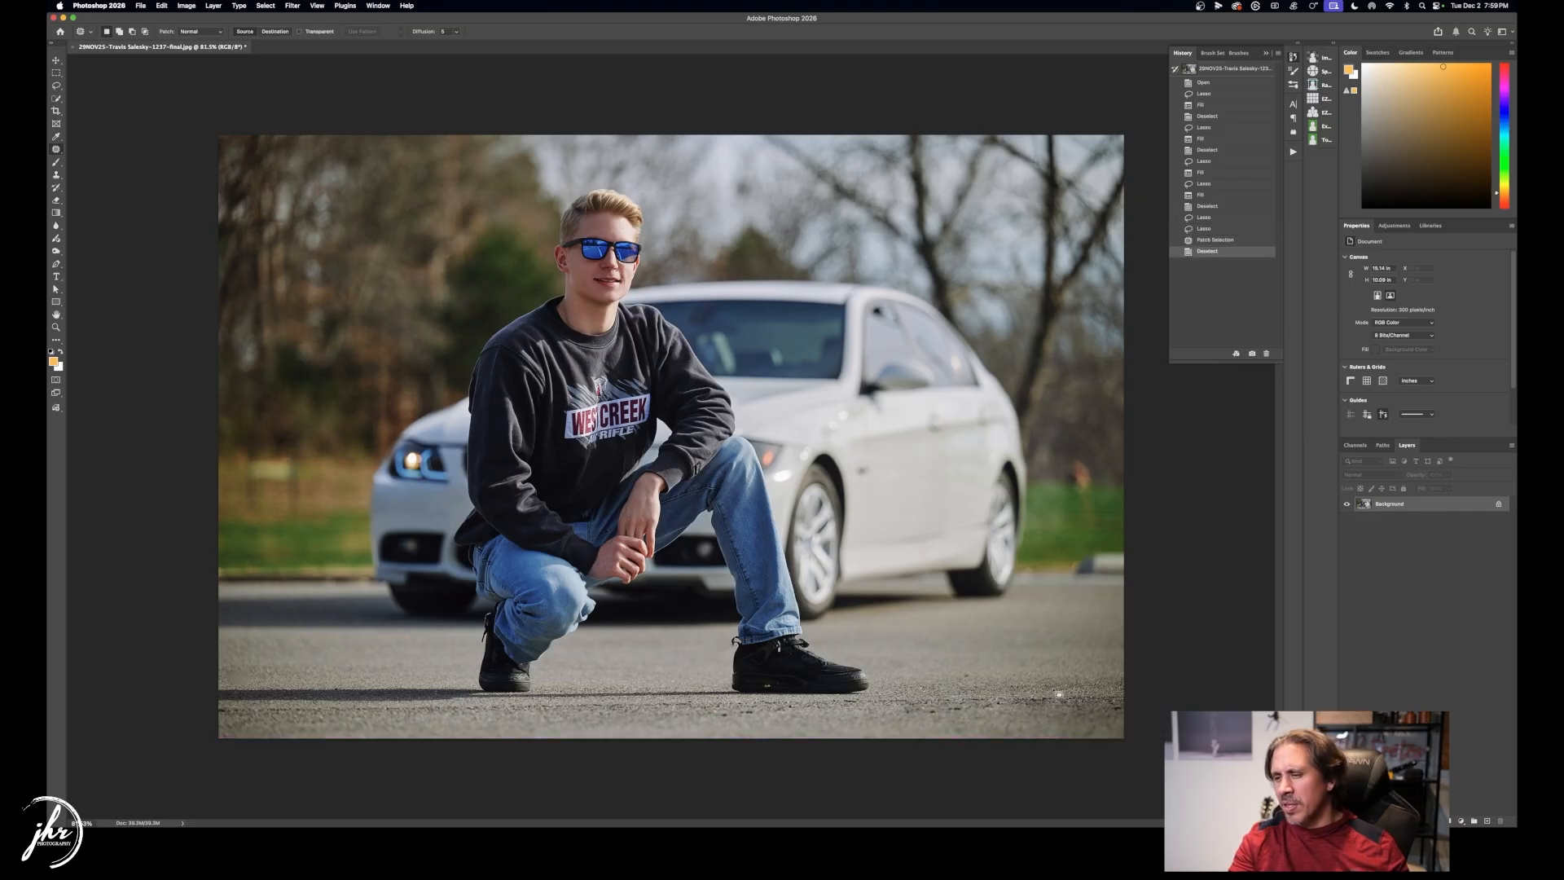
left_click_drag(991, 703, 1017, 695)
left_click_drag(896, 716, 829, 721)
key("super+d")
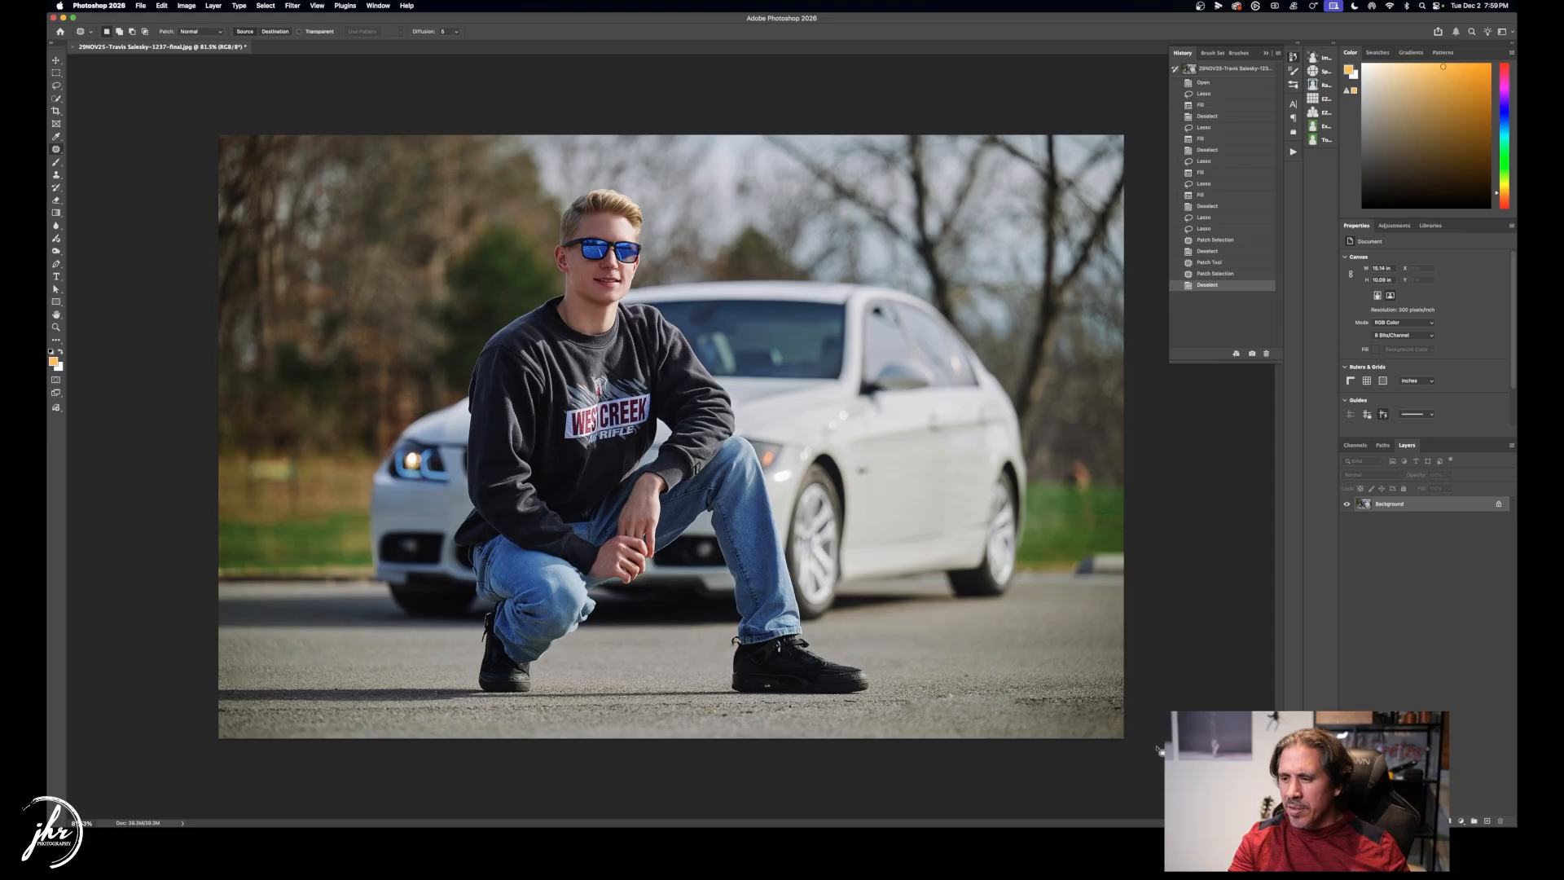
left_click_drag(1017, 718, 1123, 684)
left_click_drag(995, 706, 1025, 712)
key("super+d")
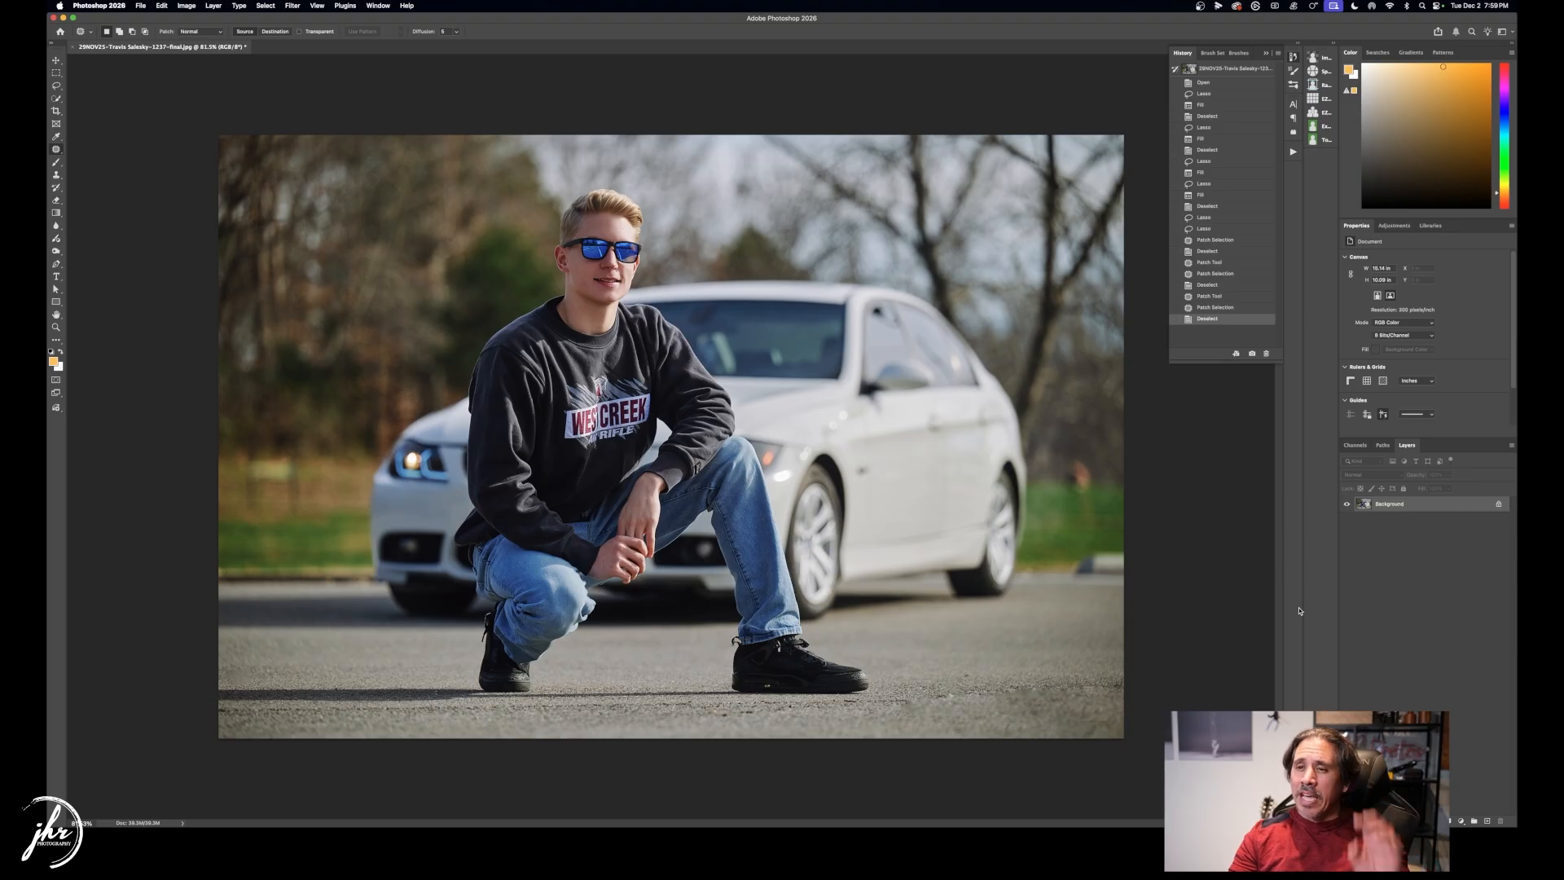
Save the 1237-final portrait as JPEG and close it.
key("super+s")
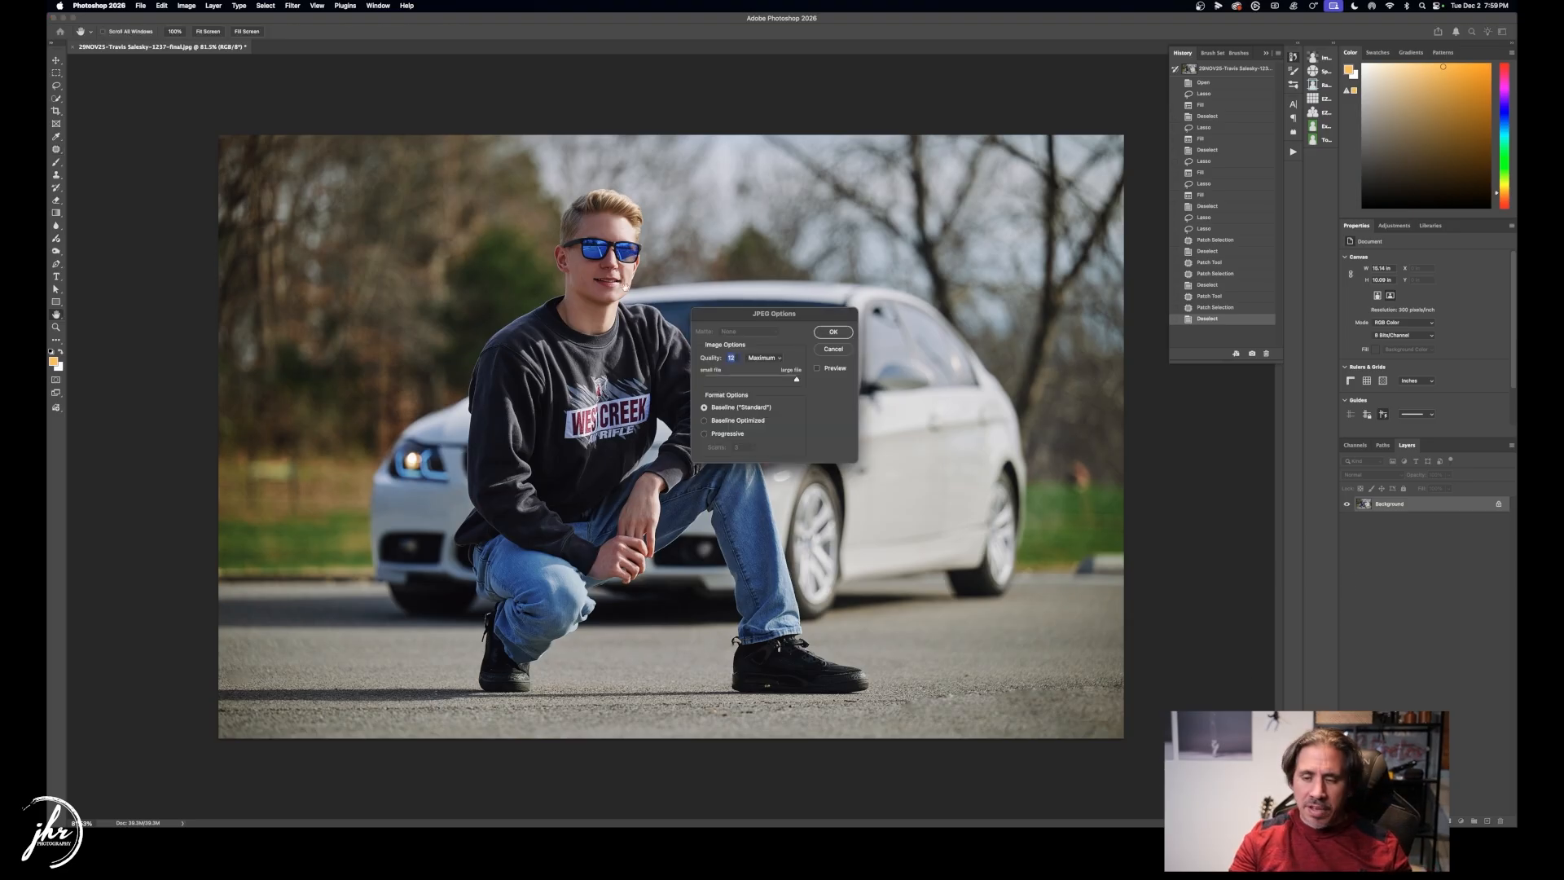
left_click(823, 331)
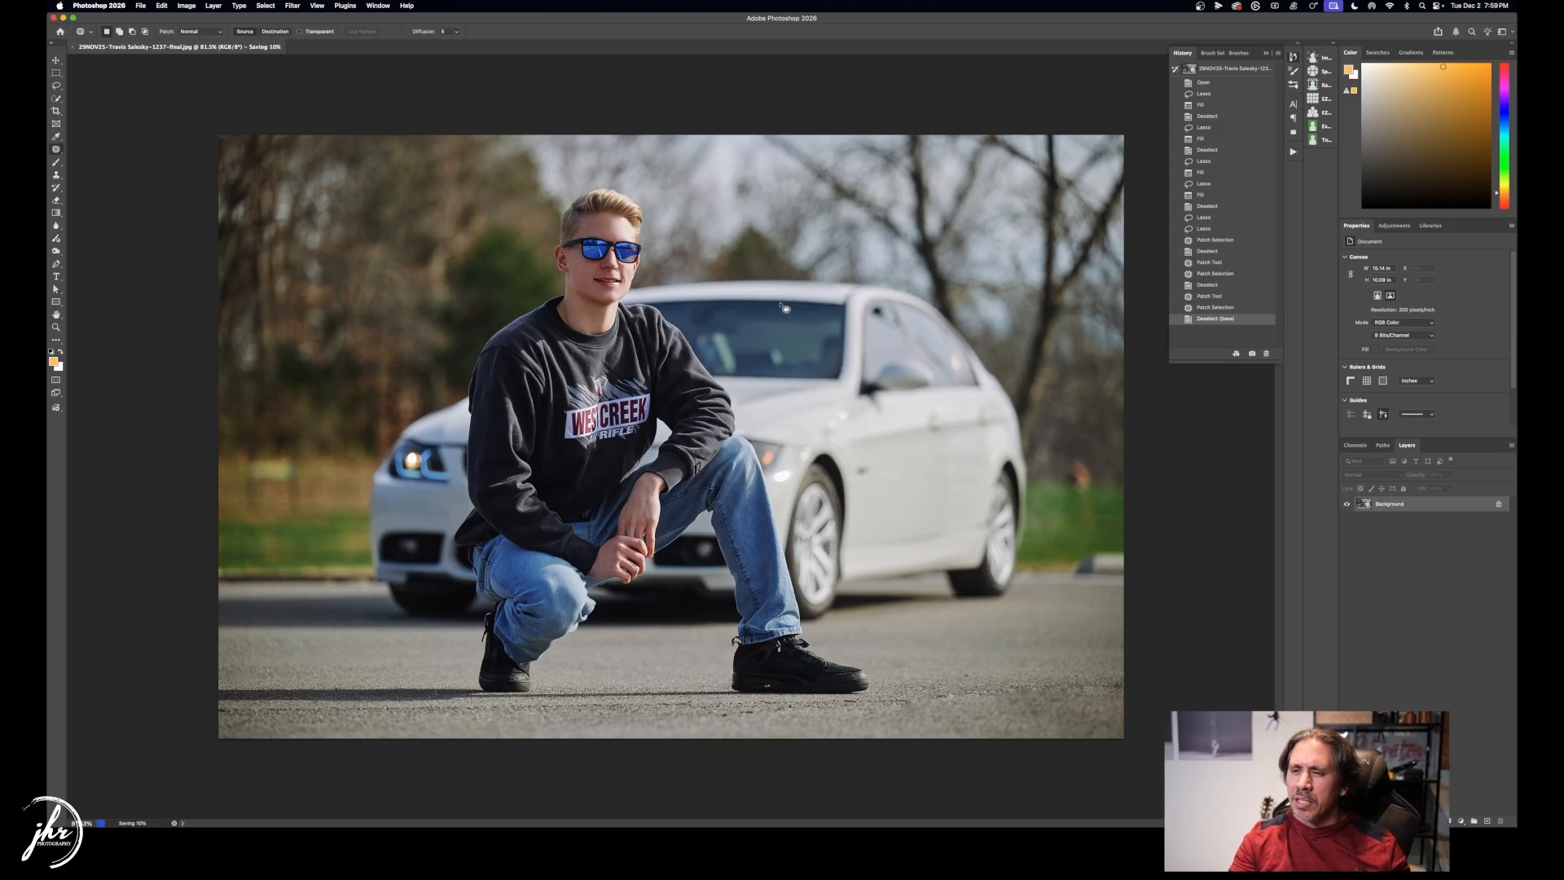
key("super+w")
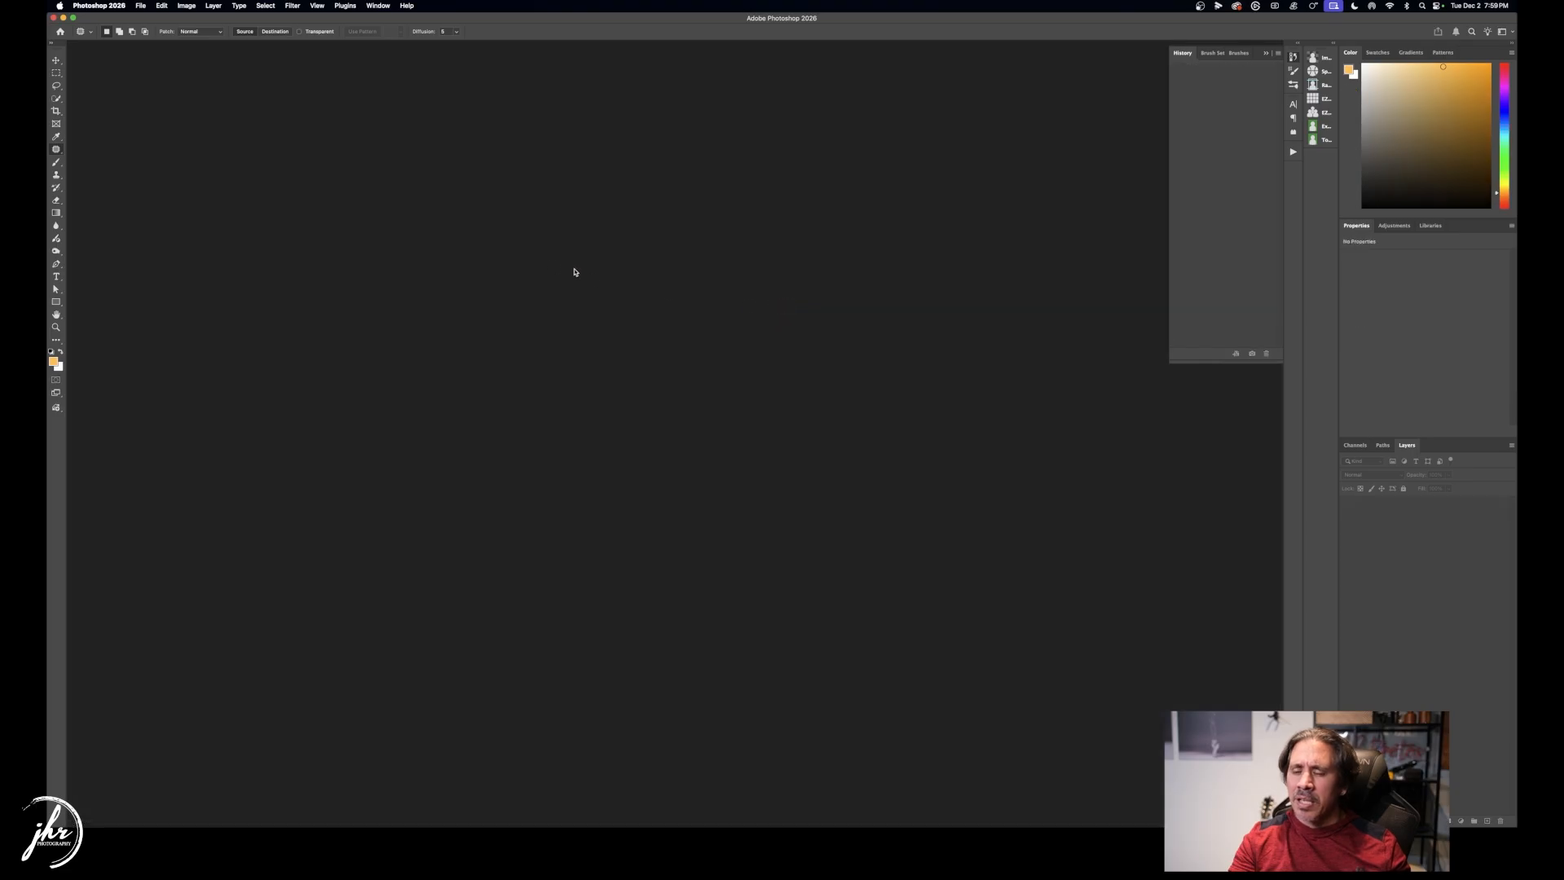
Open the final JPEG ending in 1489 in Photoshop from Finder.
key("super+Tab")
key("super+Tab")
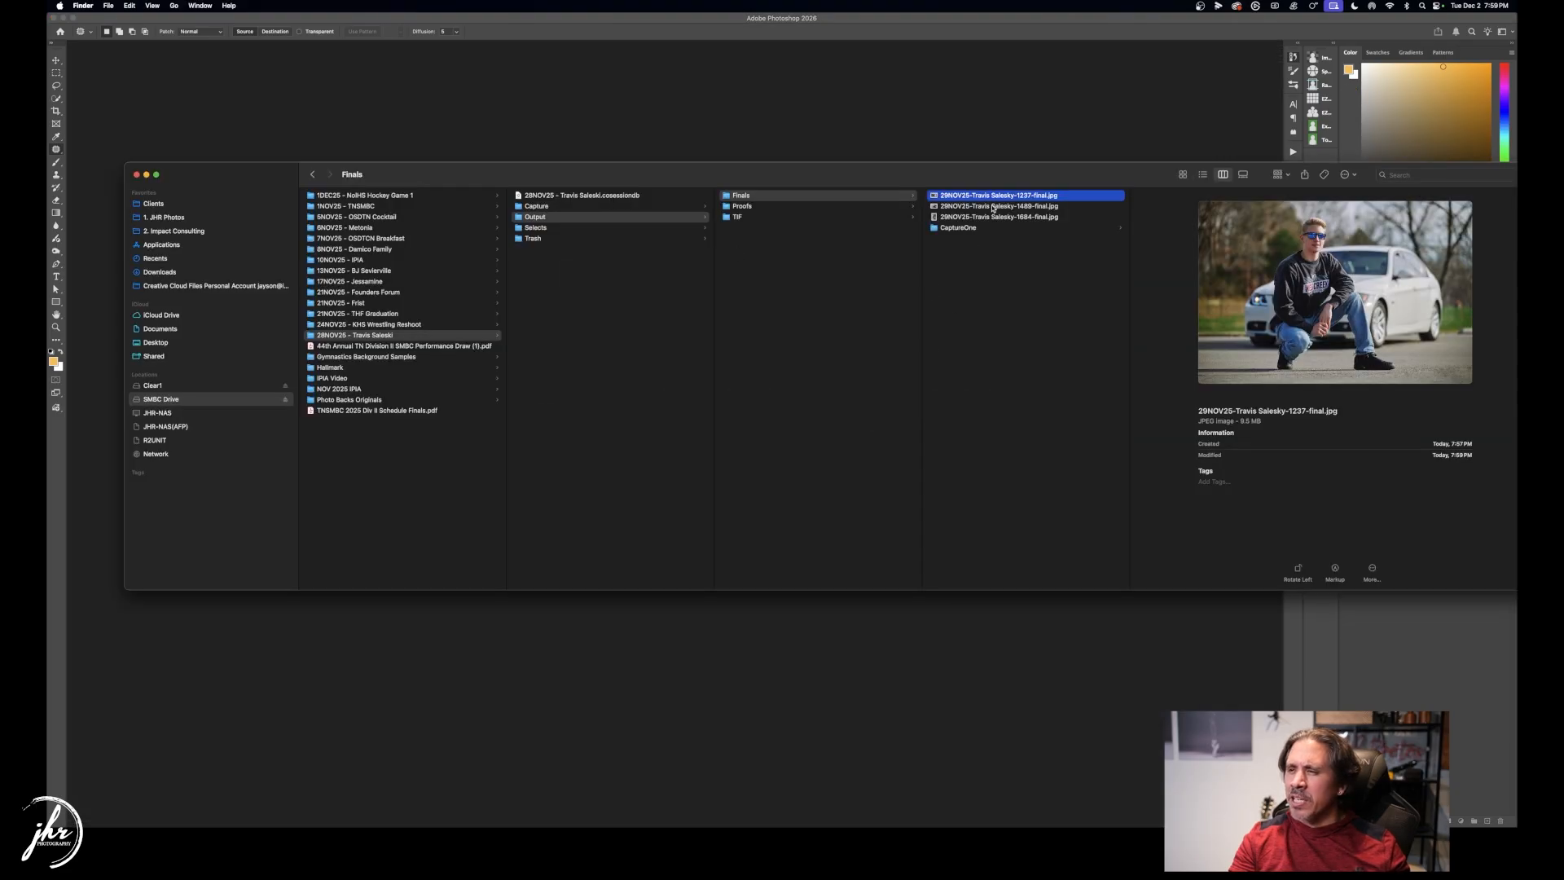
left_click(993, 209)
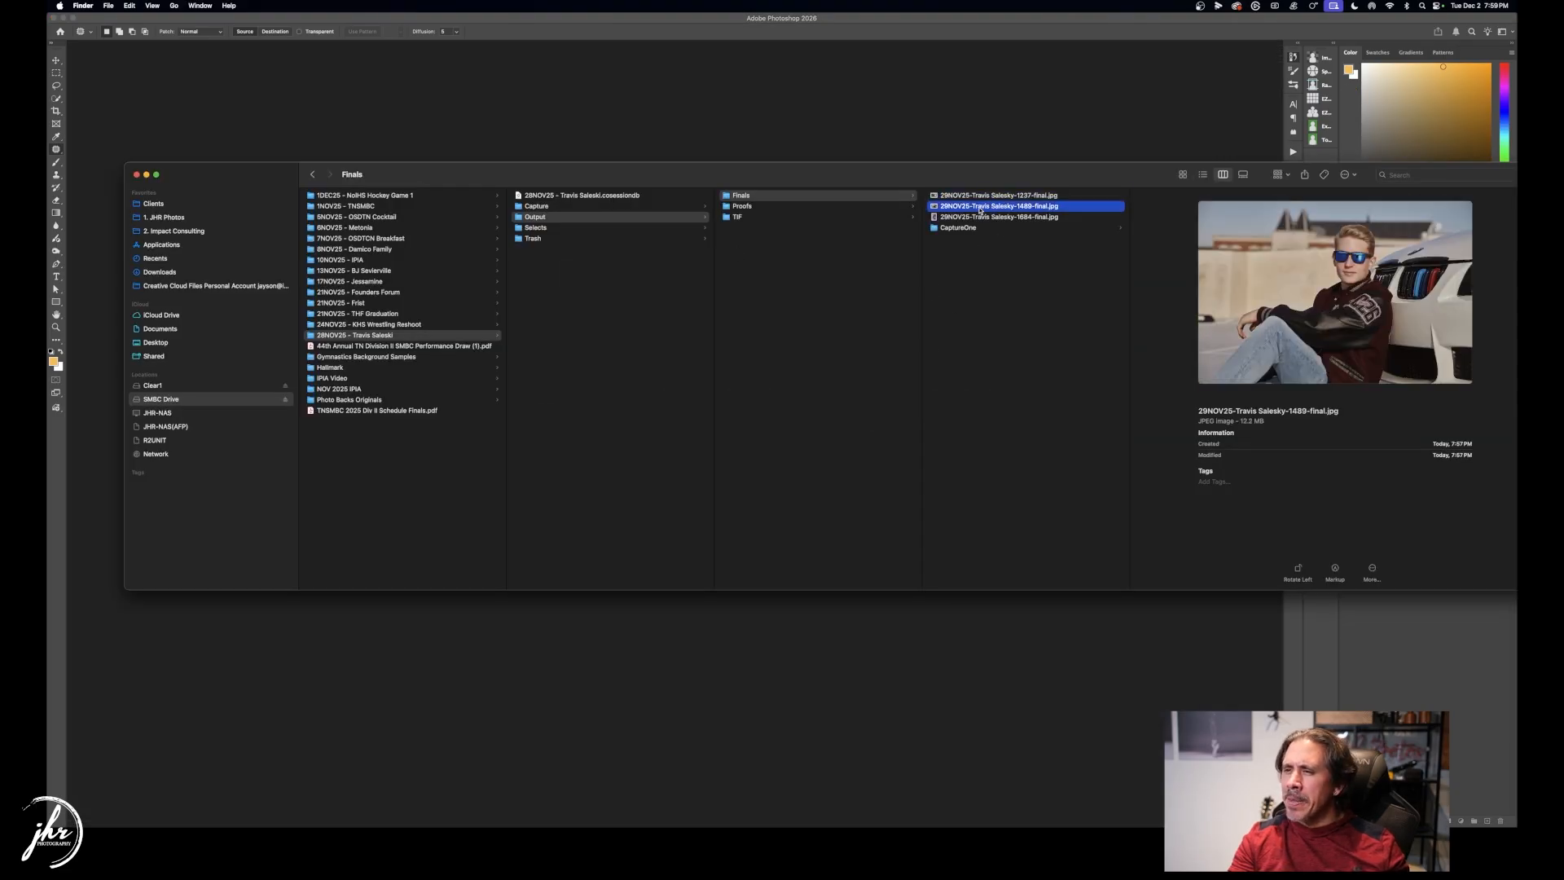
right_click(990, 209)
mouse_move(1041, 226)
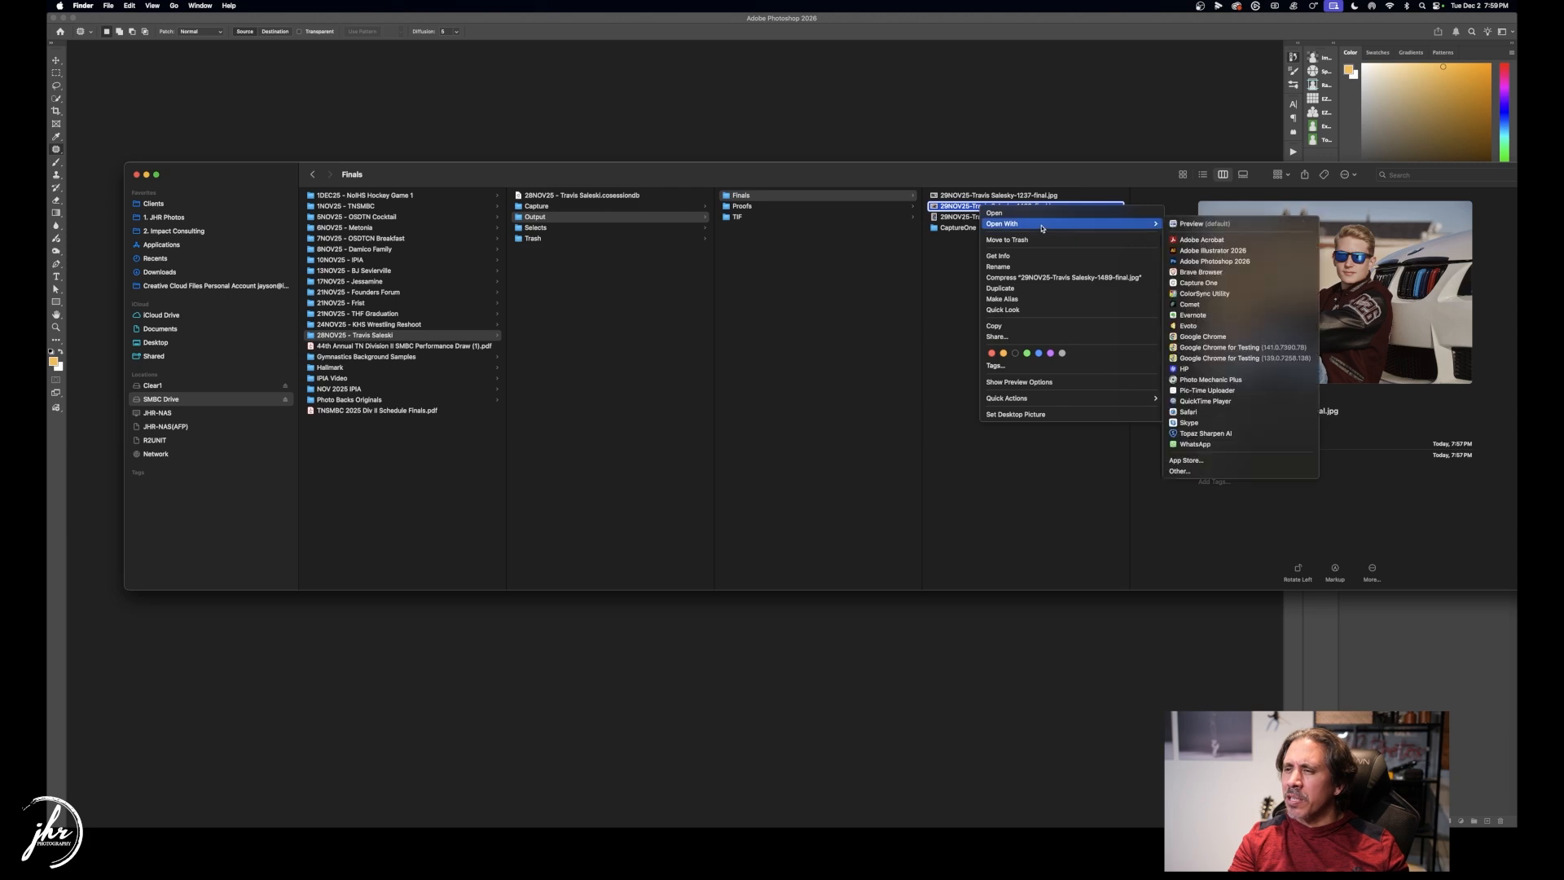
left_click(1228, 262)
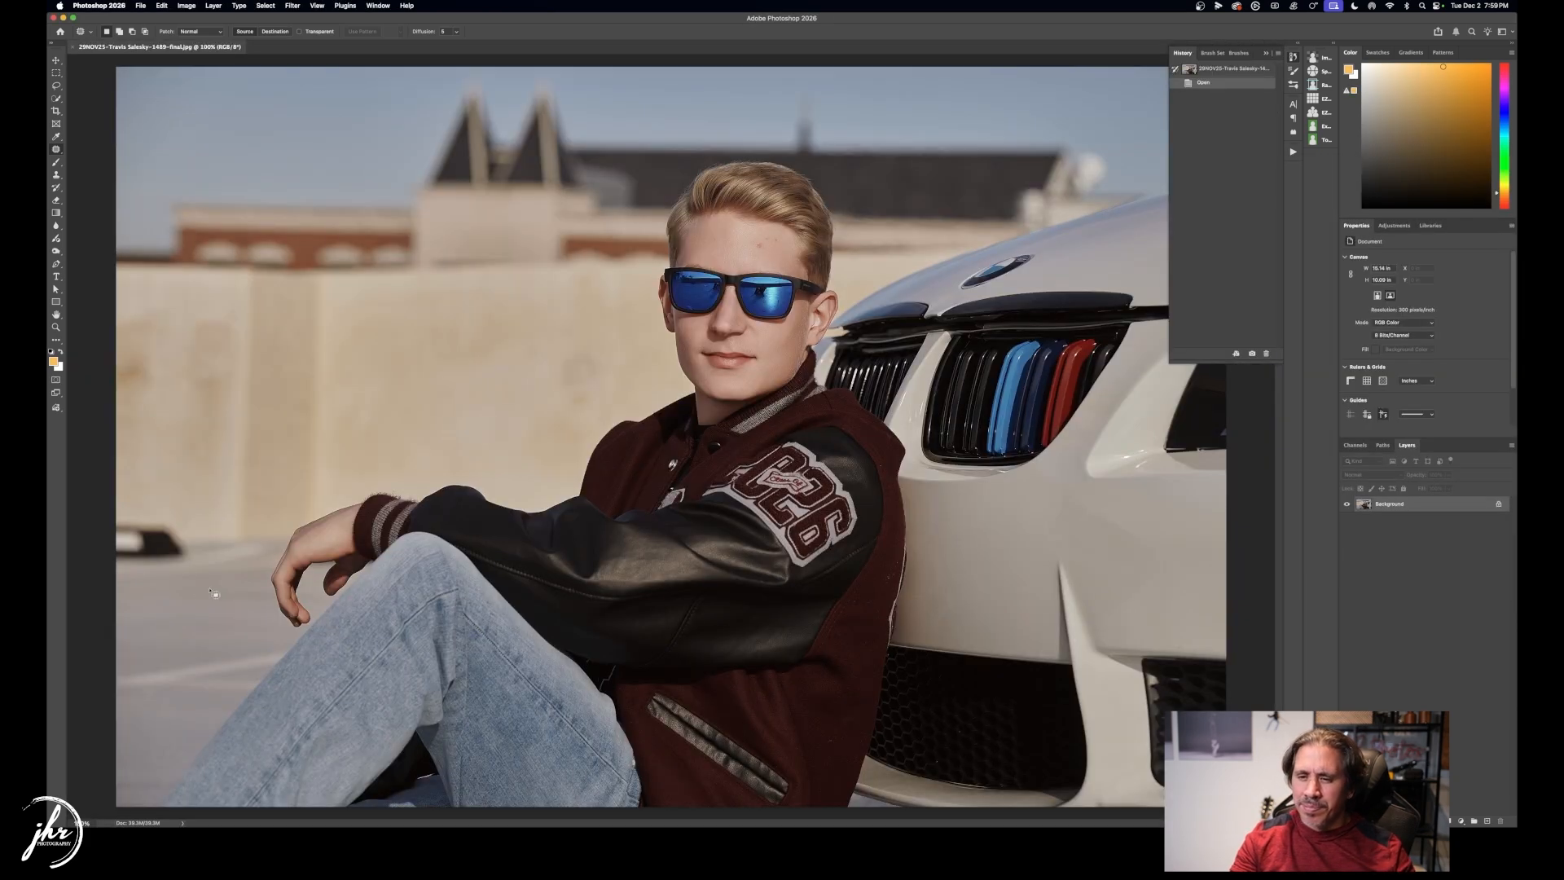
Content-Aware Fill the dark spot at the photo's left edge.
key("l")
mouse_move(170, 518)
left_mouse_down()
mouse_move(98, 566)
mouse_move(191, 563)
mouse_move(180, 506)
left_mouse_up()
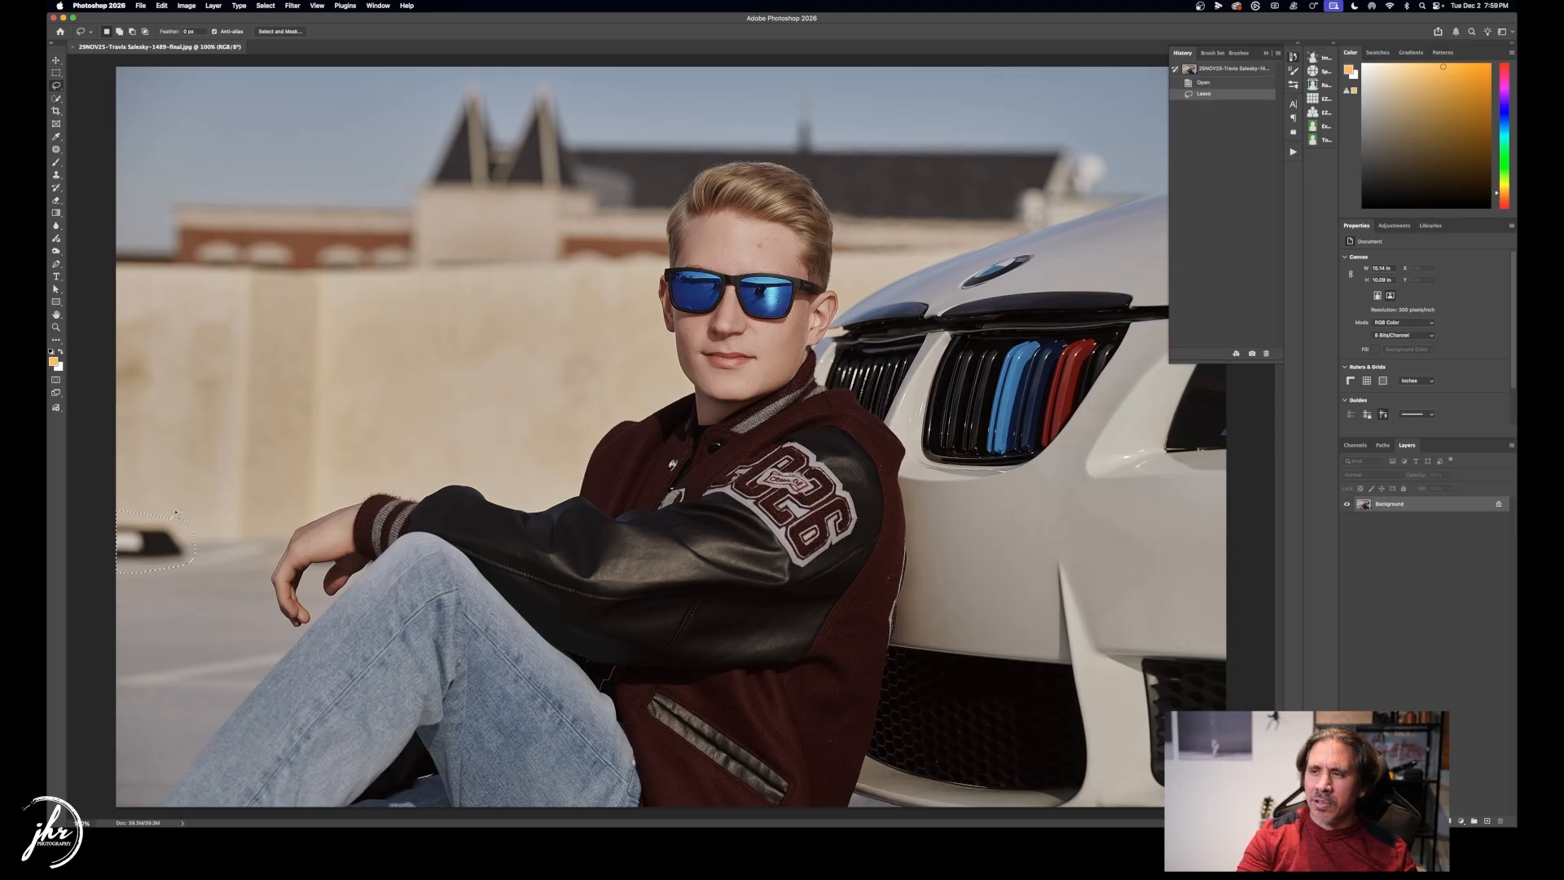
key("shift+BackSpace")
key("Return")
key("super+d")
Save the 1489-final portrait as JPEG and close it.
key("super+s")
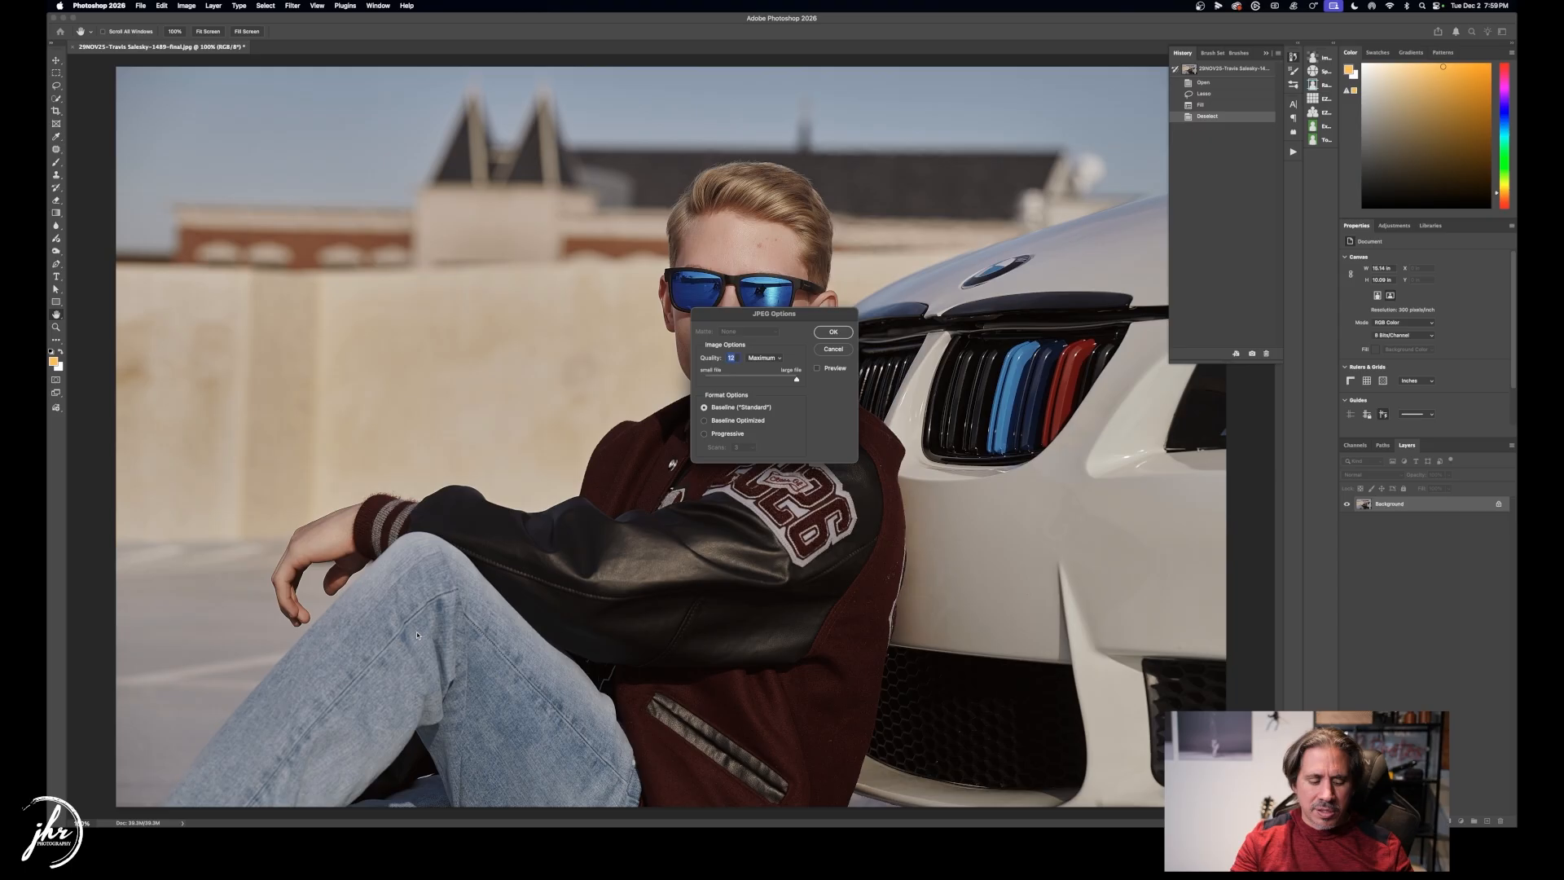
left_click(833, 332)
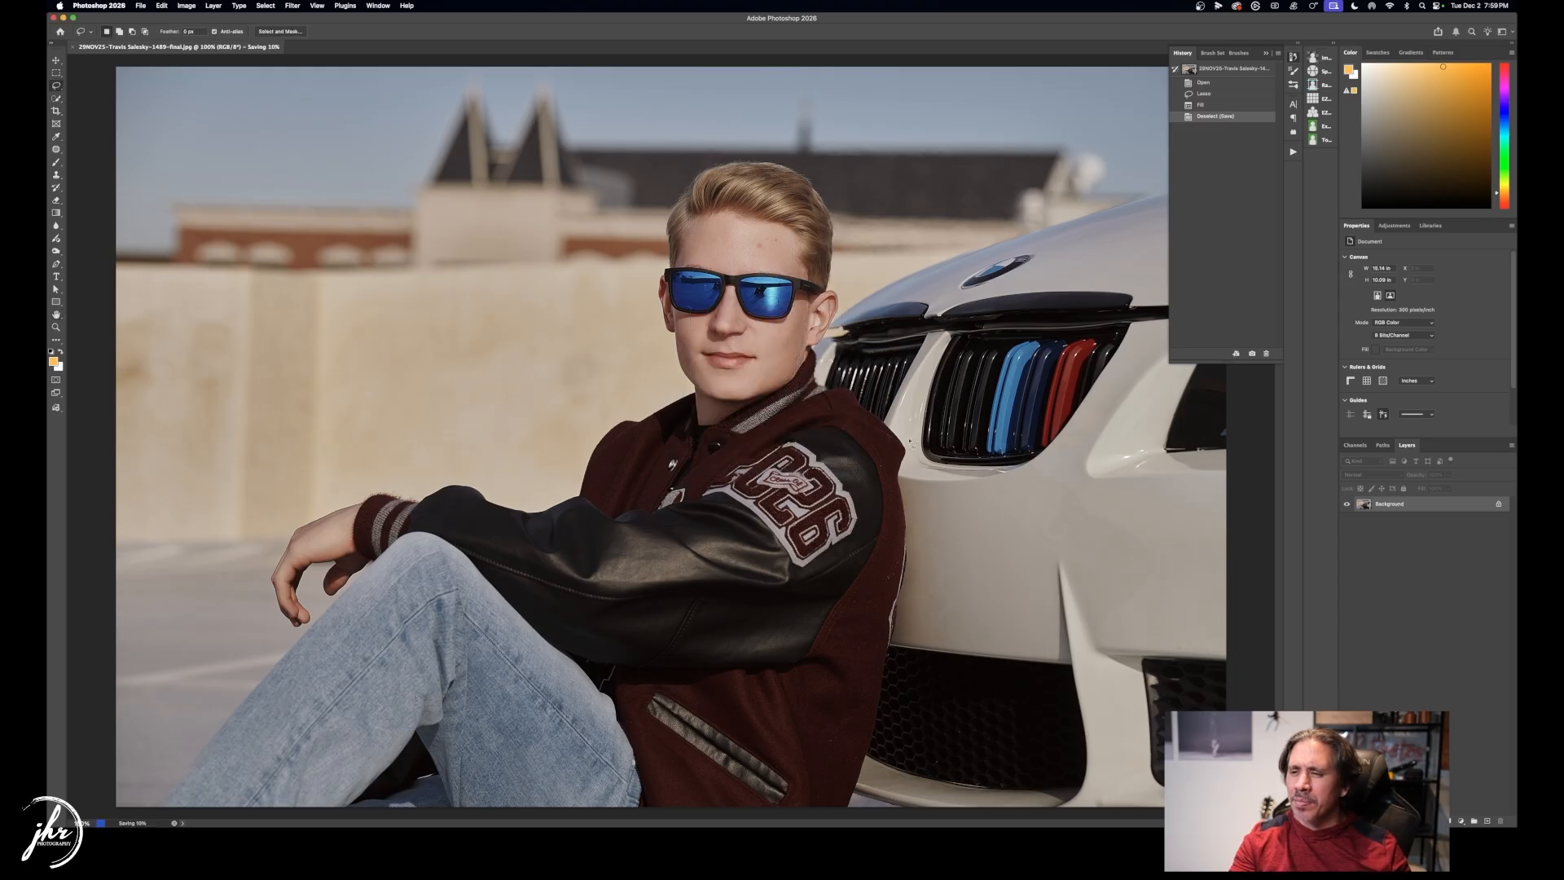
key("super+w")
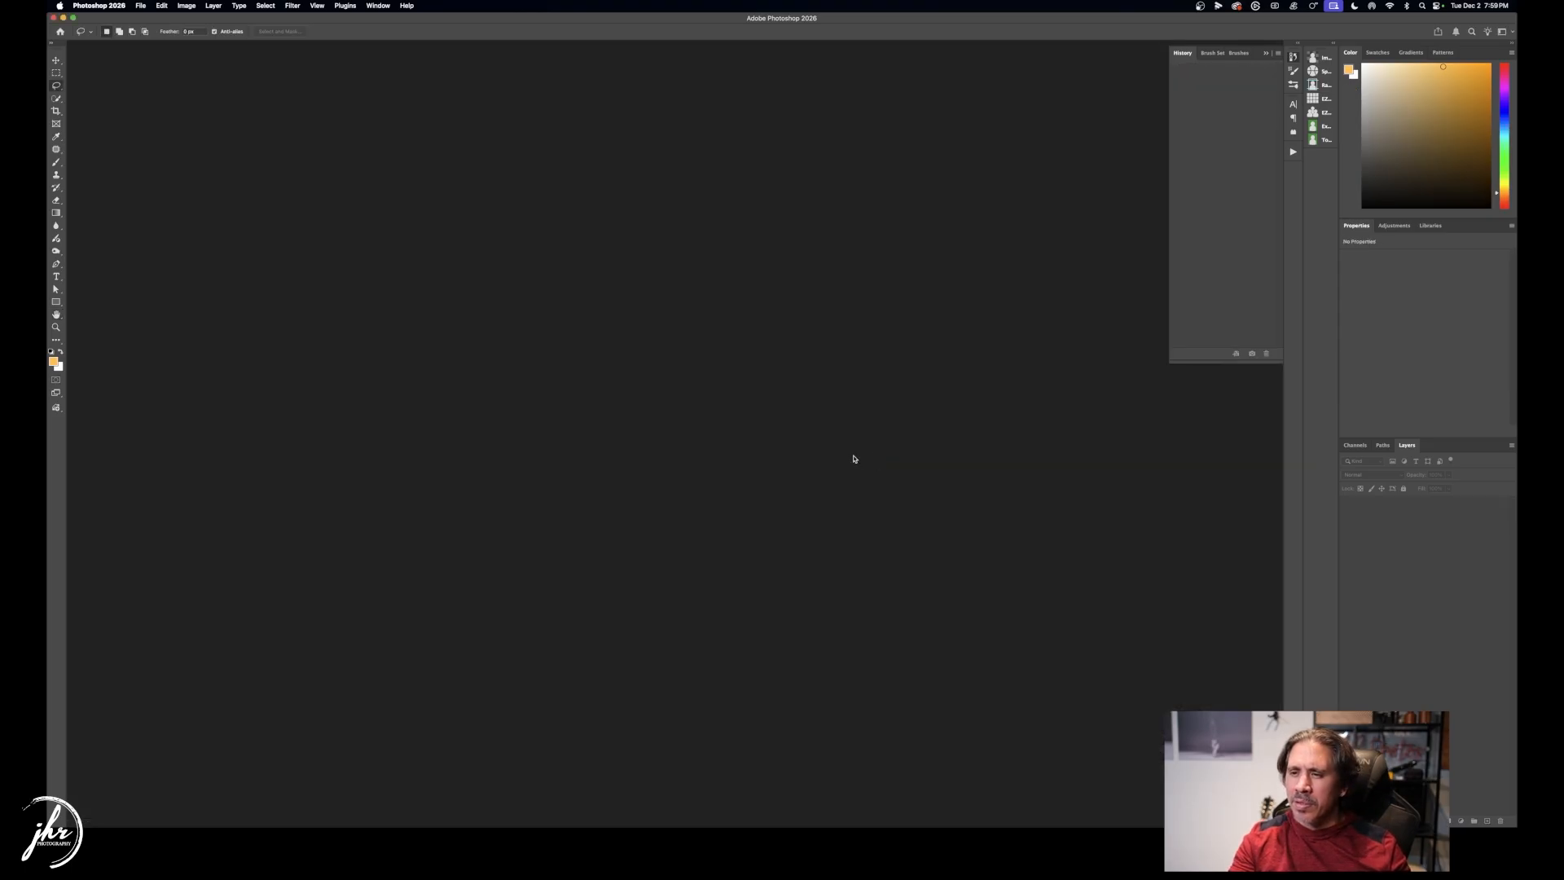
key("super+Tab")
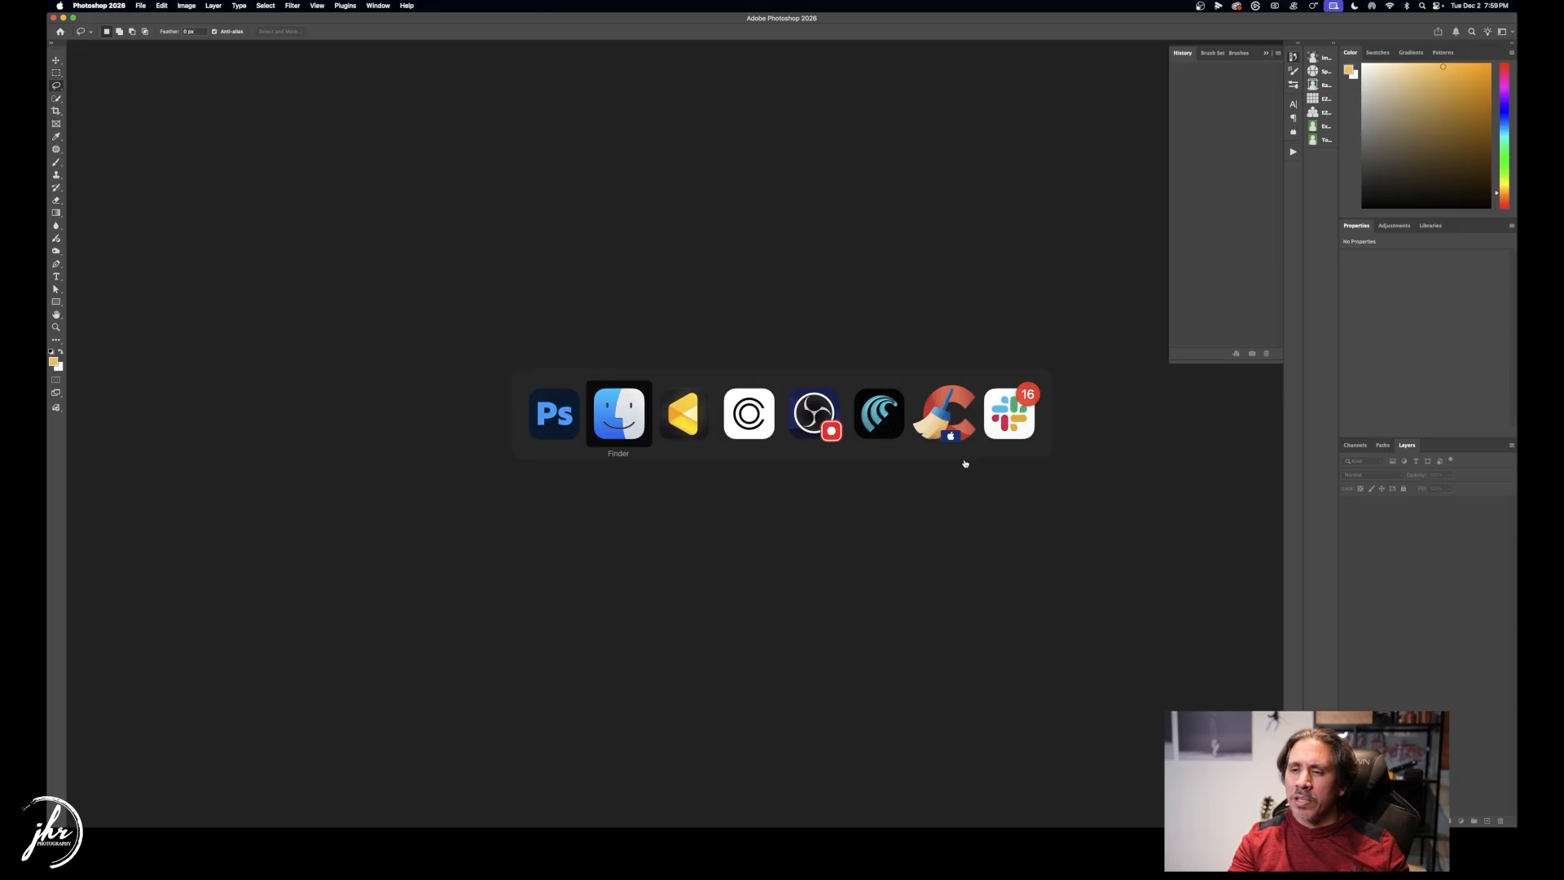
Give the hoodie portrait De-wrinkle Clothing 70 and De-blemish Clothing 38.
key("super+Tab")
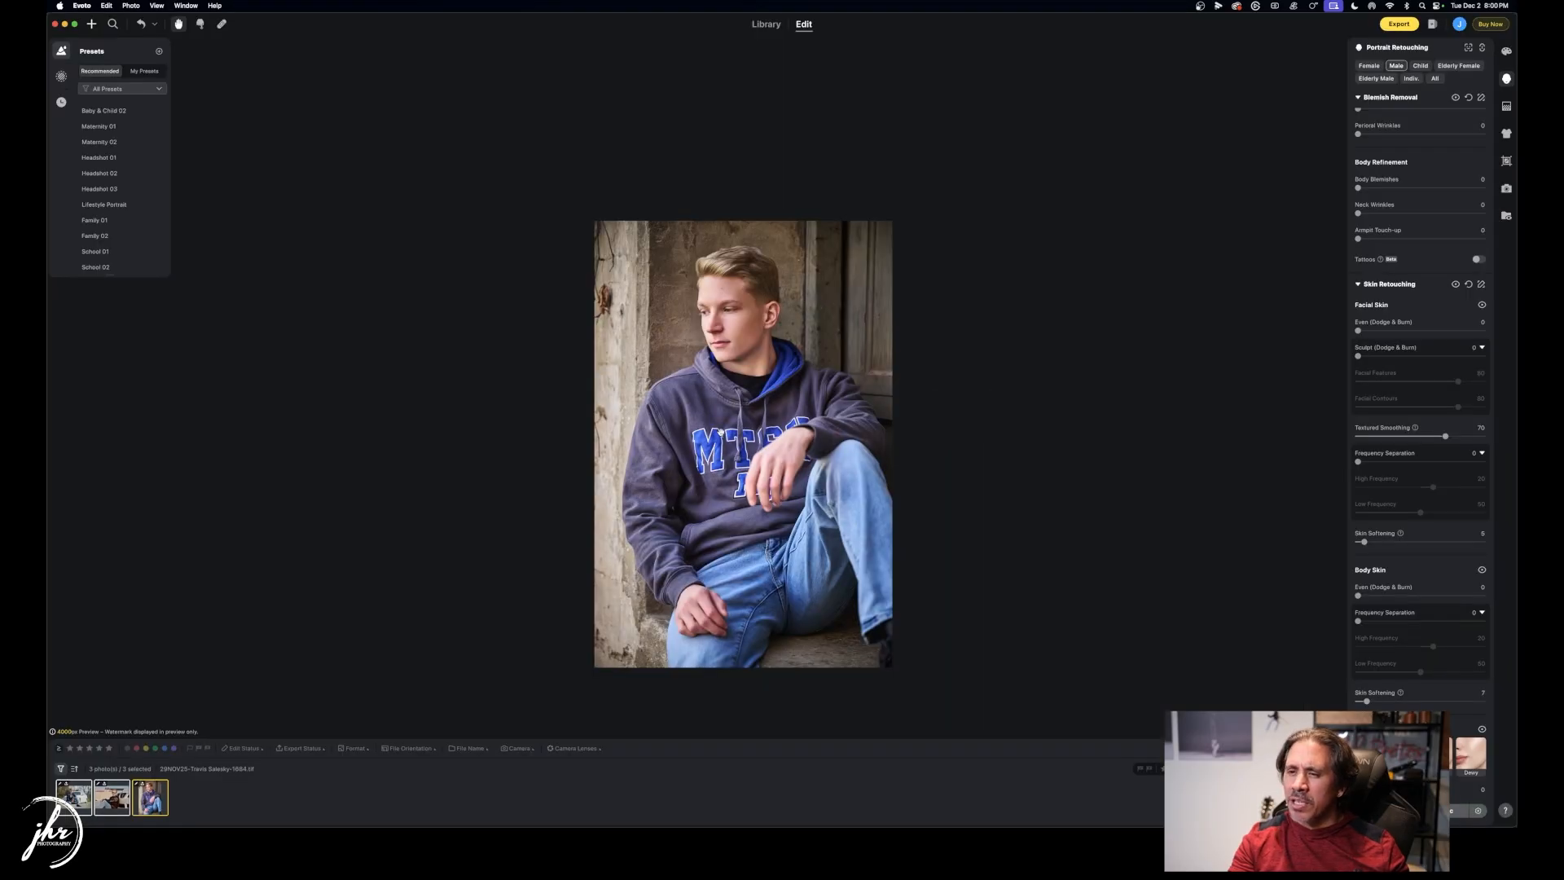
left_click(1506, 135)
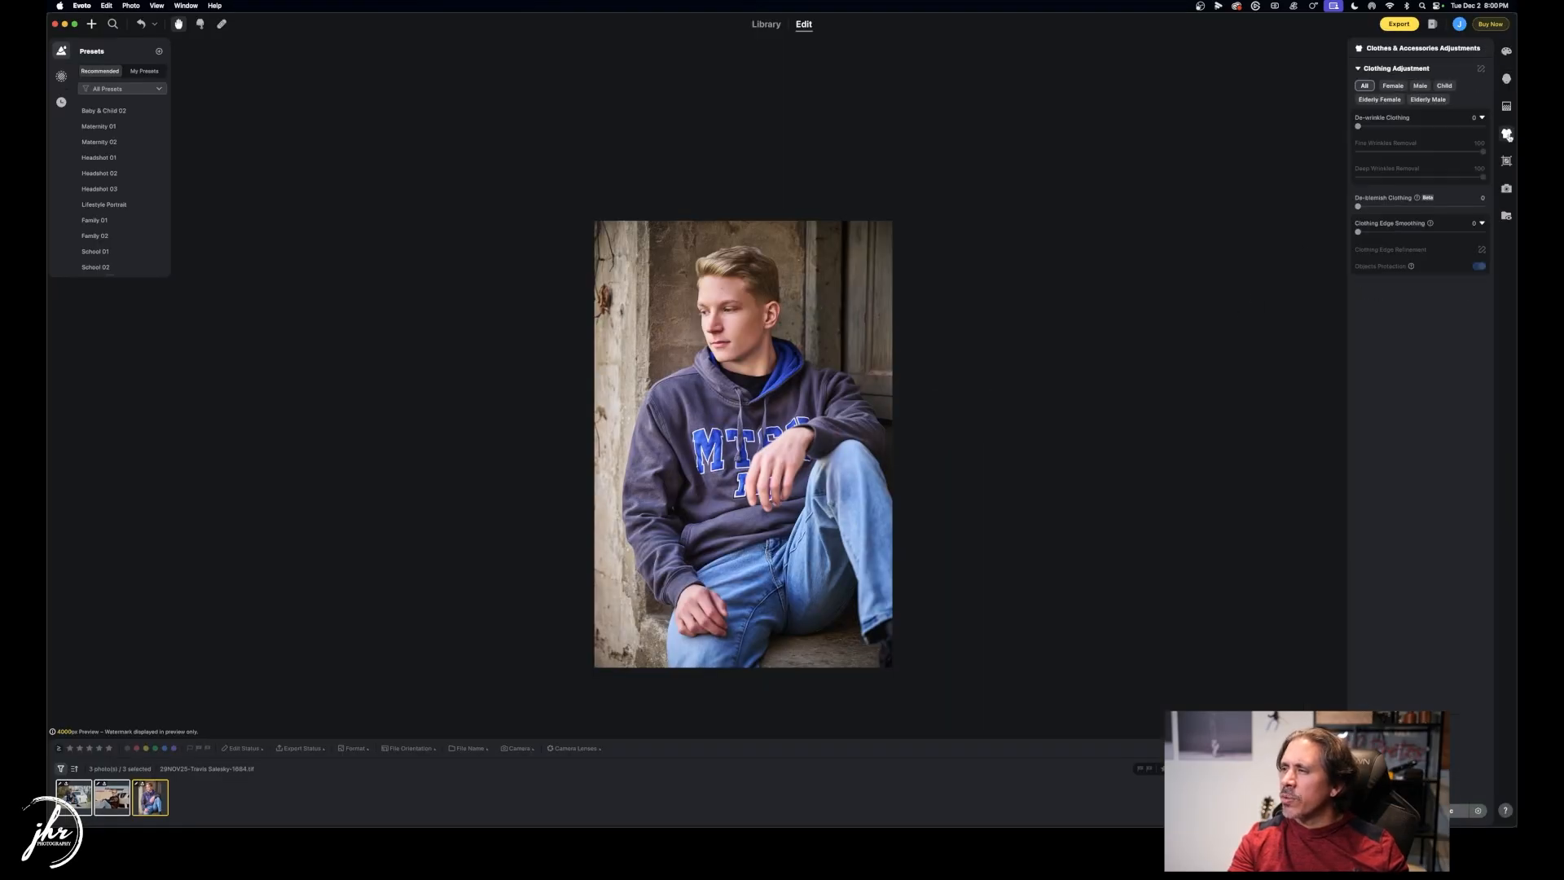
scroll(701, 443, "up", 5)
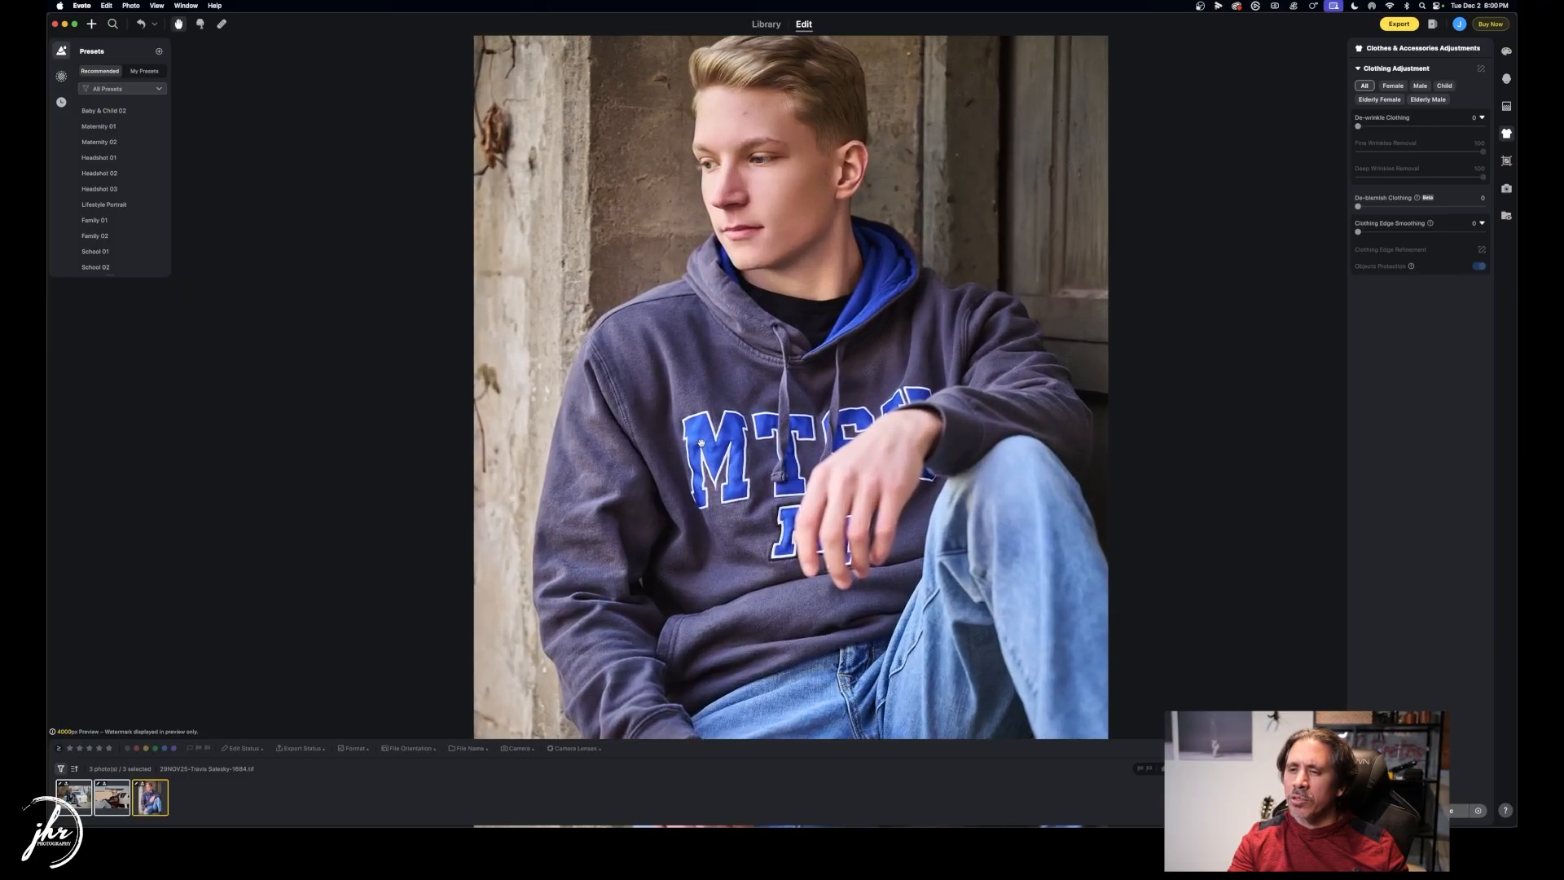
left_click_drag(1367, 128, 1407, 128)
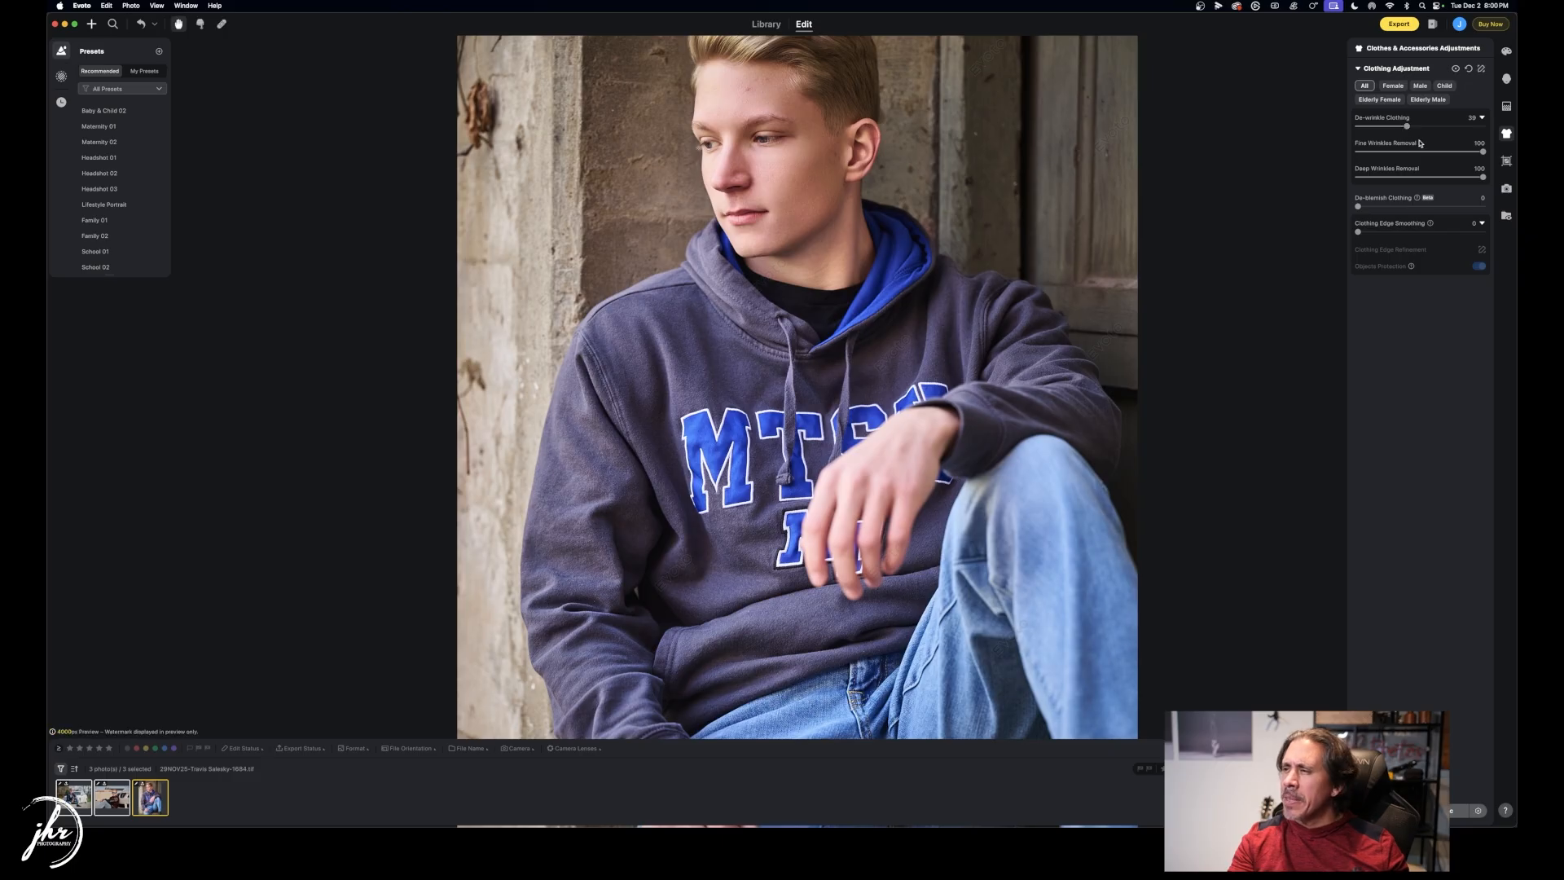
left_click_drag(1409, 128, 1419, 129)
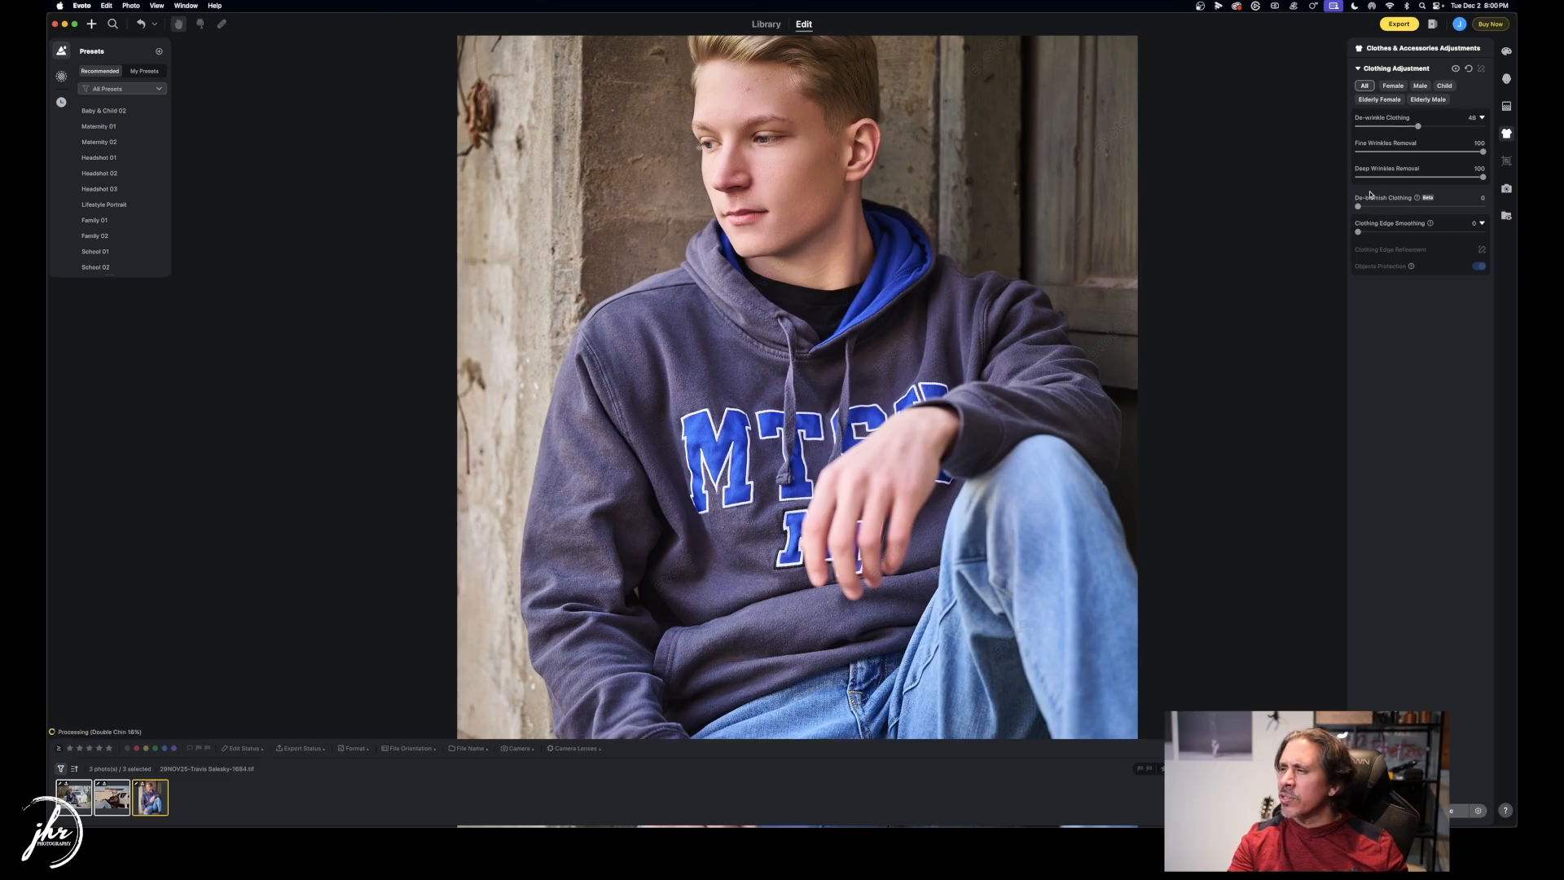
left_click_drag(1357, 207, 1406, 208)
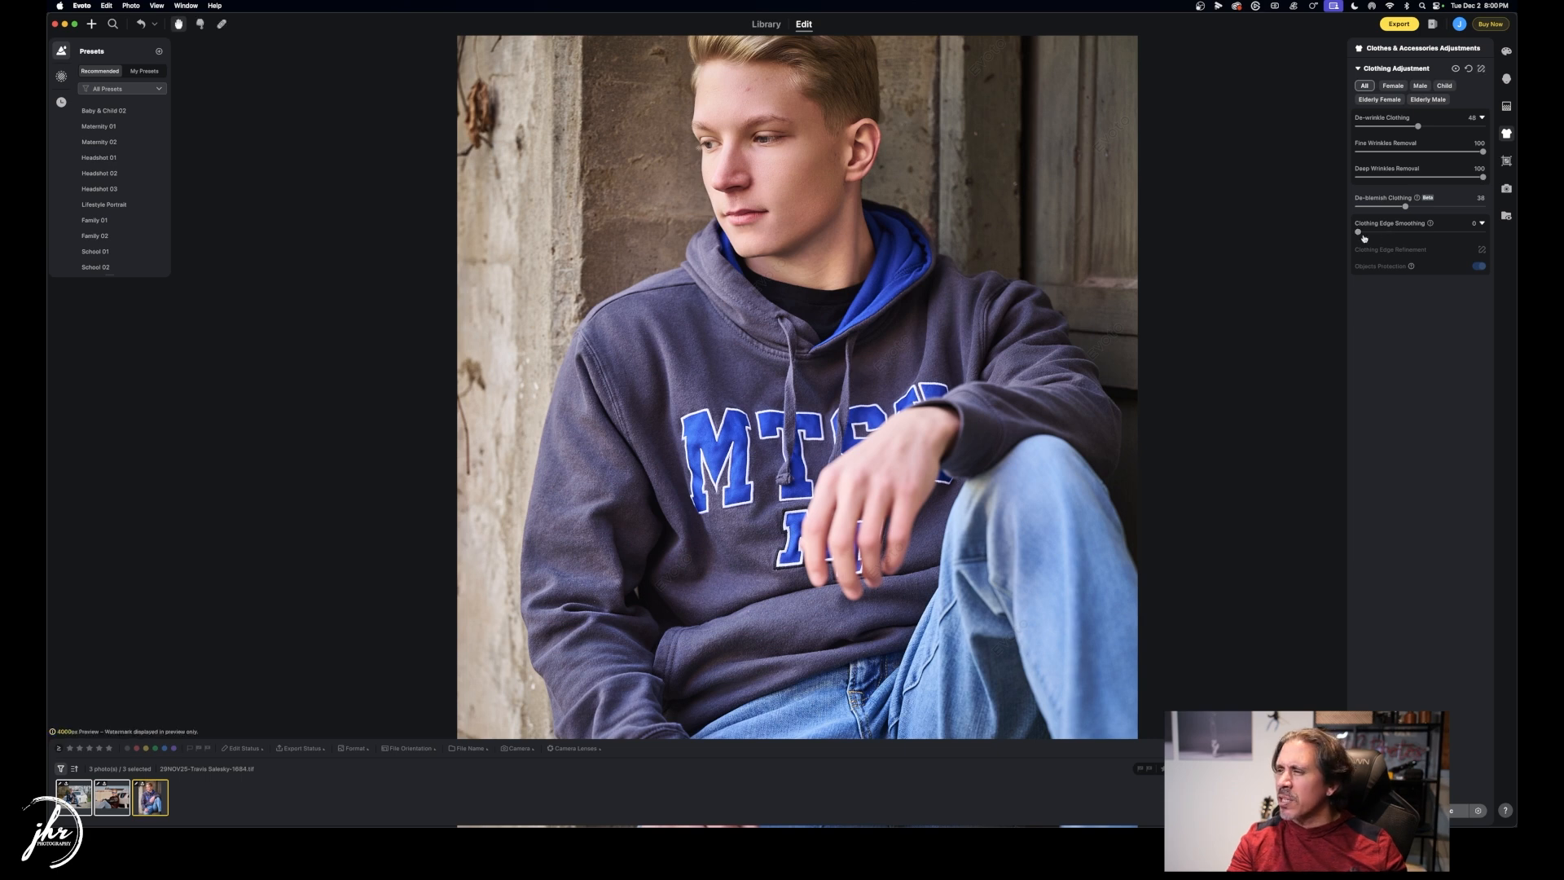
left_click_drag(1418, 127, 1445, 127)
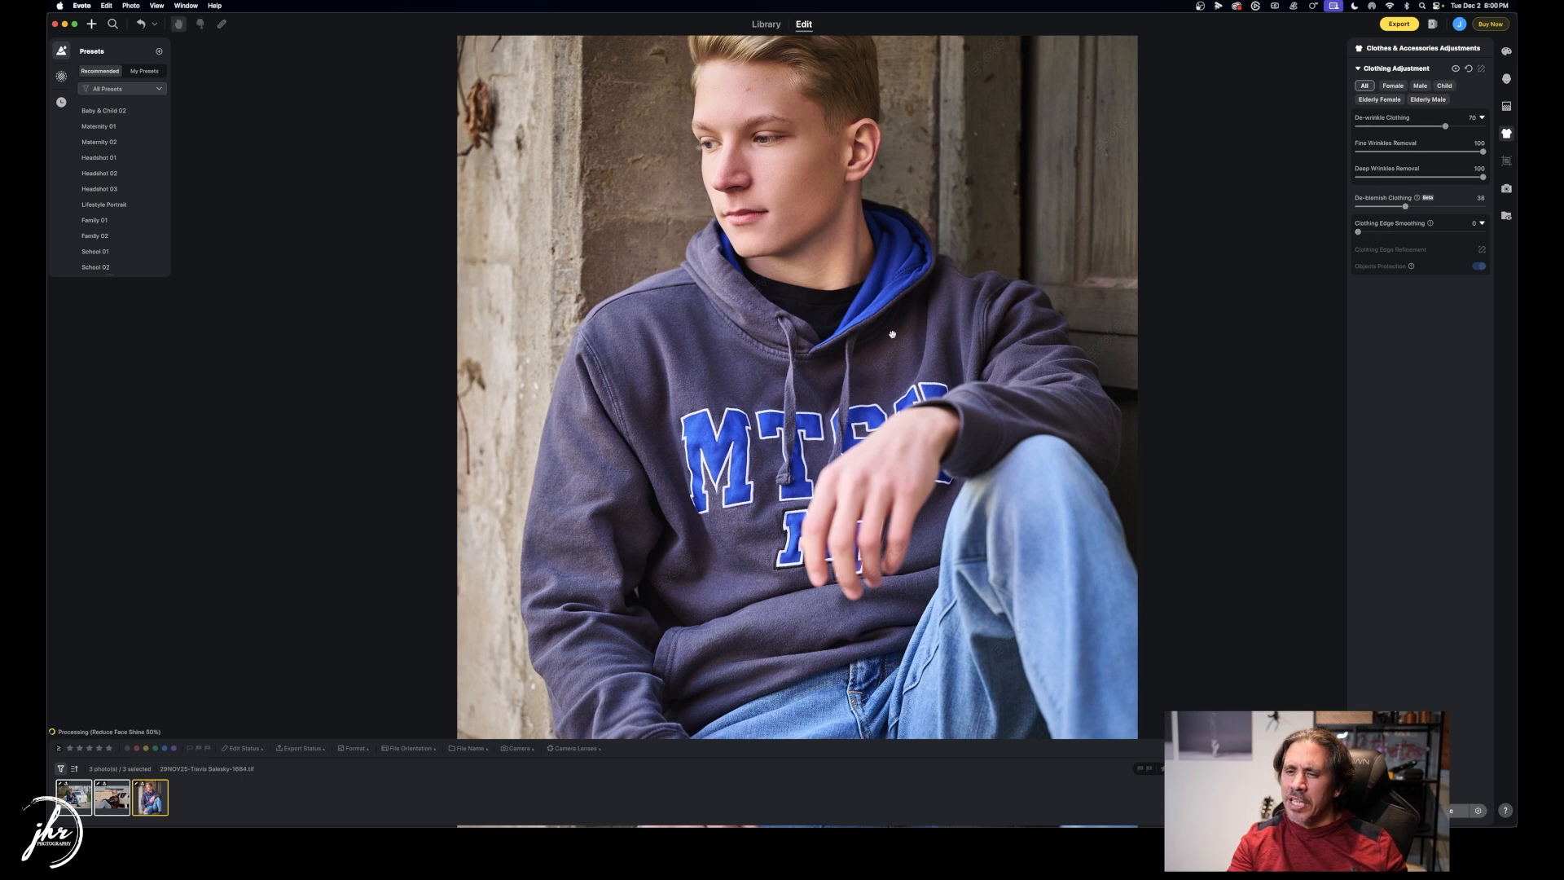
Give the crouching car portrait De-wrinkle 53 and De-blemish 18, then return to the hoodie portrait.
left_click(112, 800)
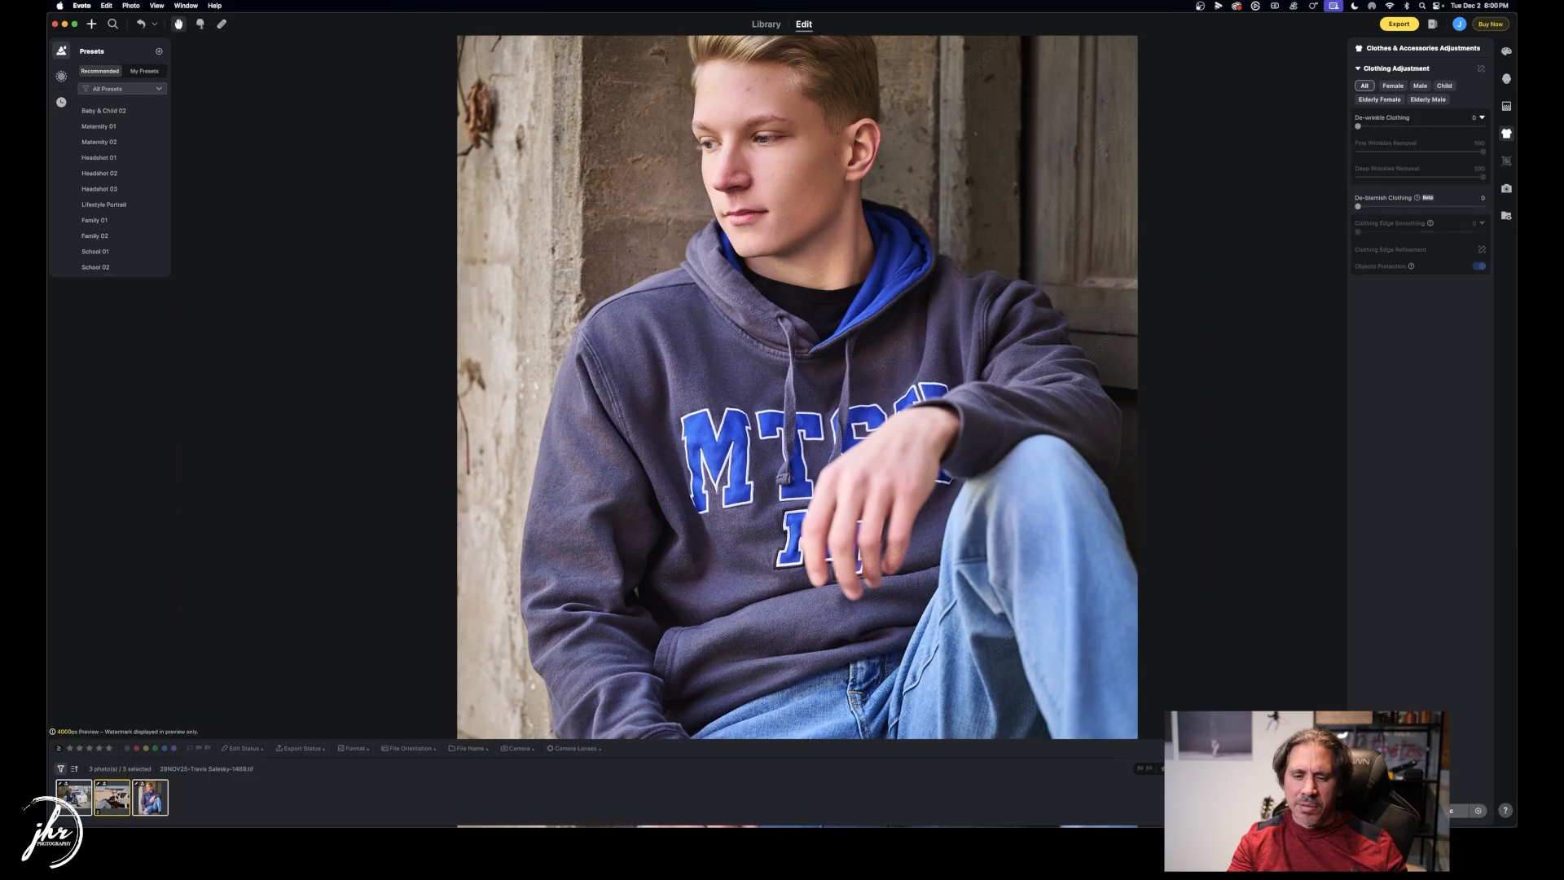
left_click(71, 802)
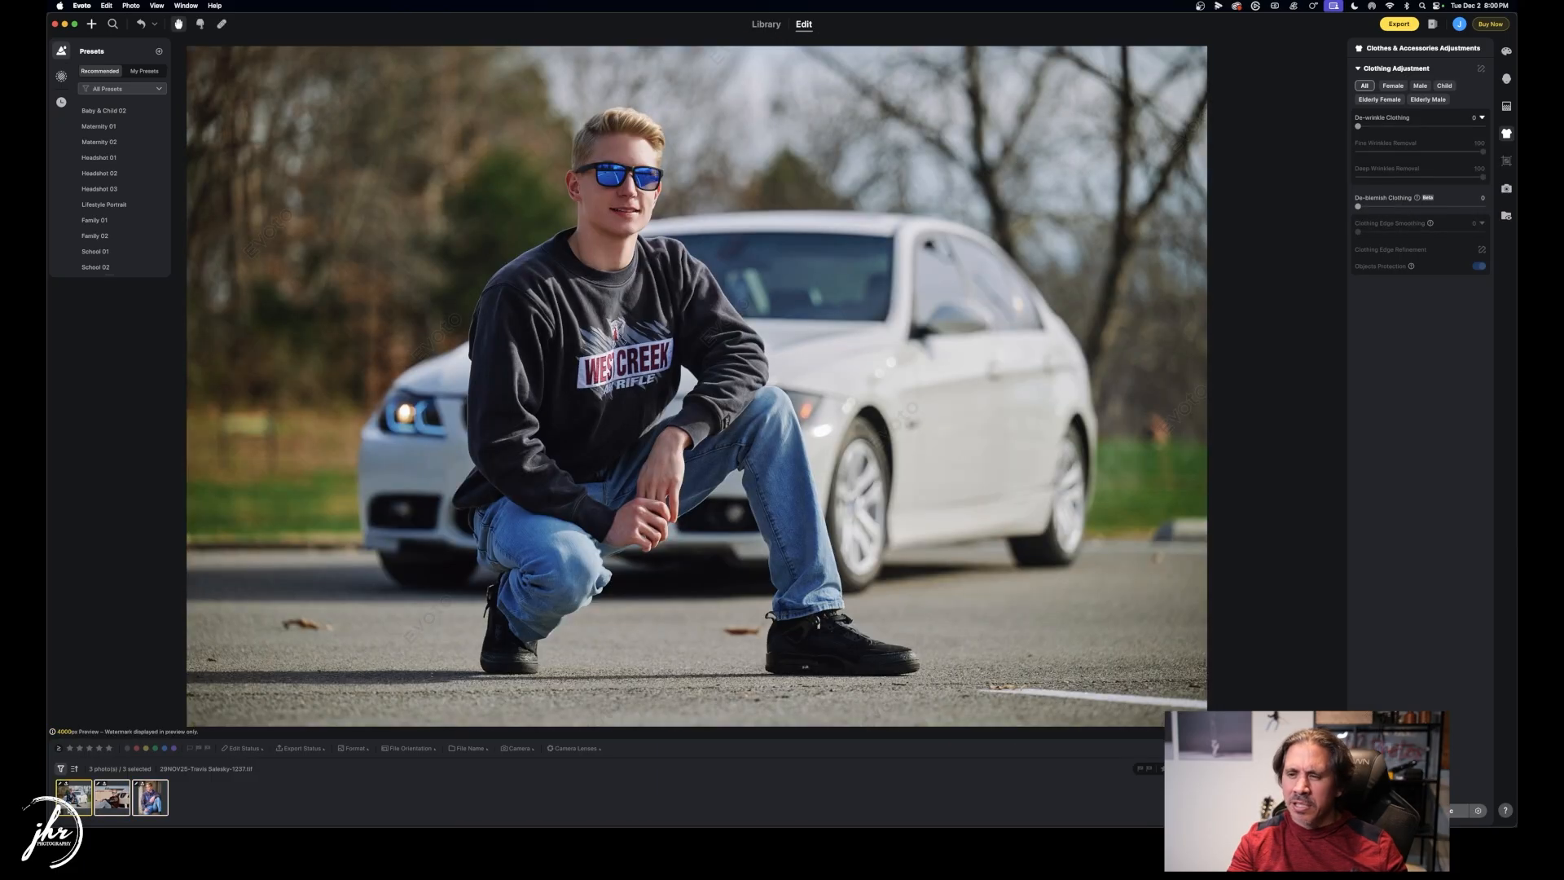
left_click_drag(1357, 127, 1424, 126)
left_click_drag(1358, 206, 1379, 207)
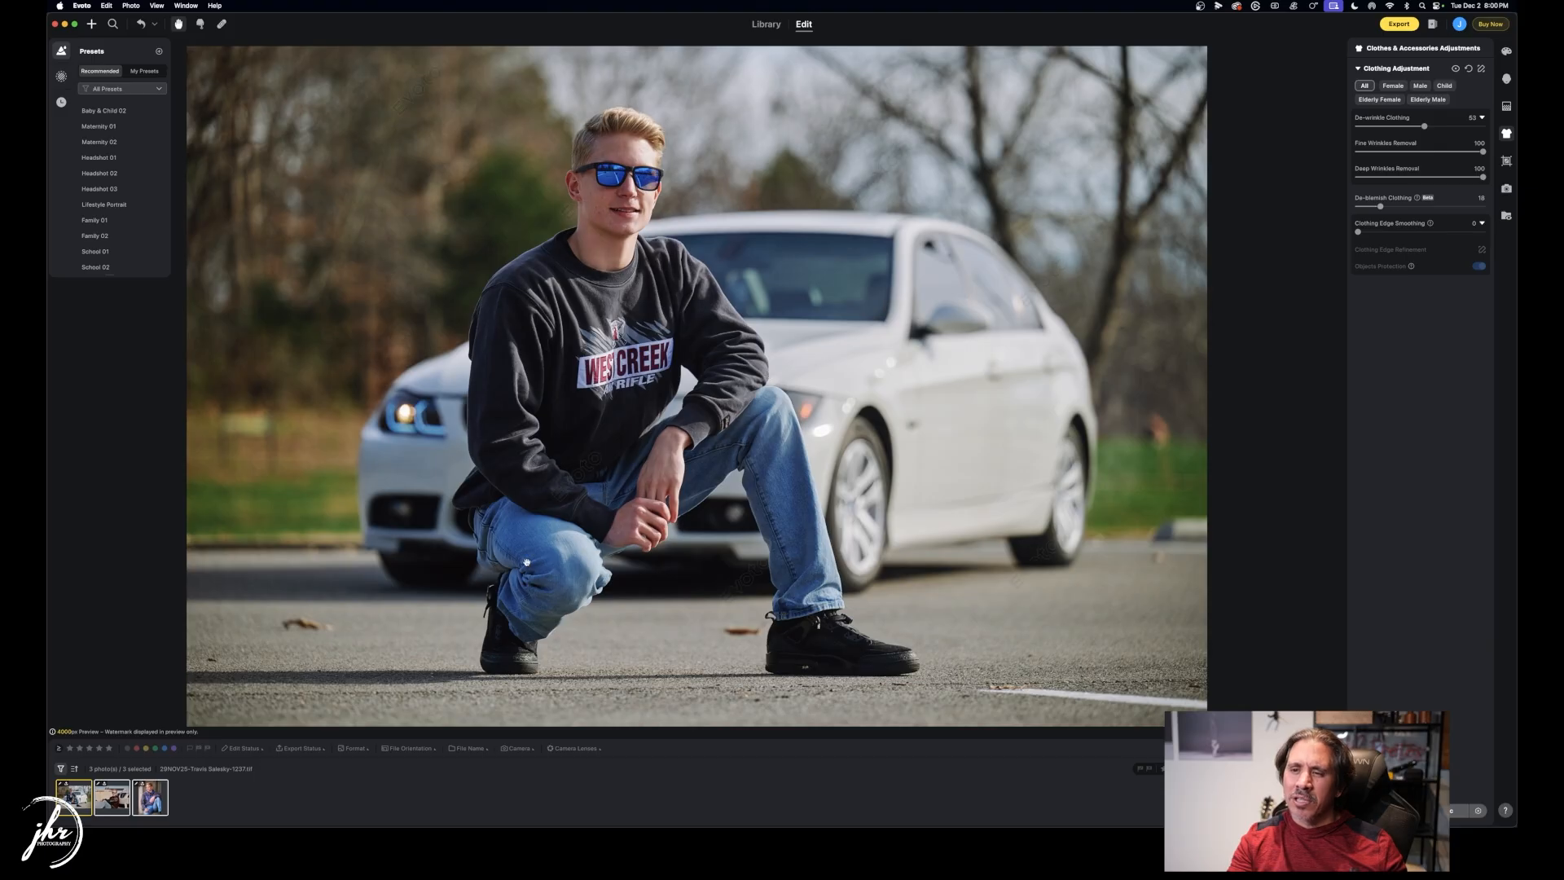
left_click(146, 805)
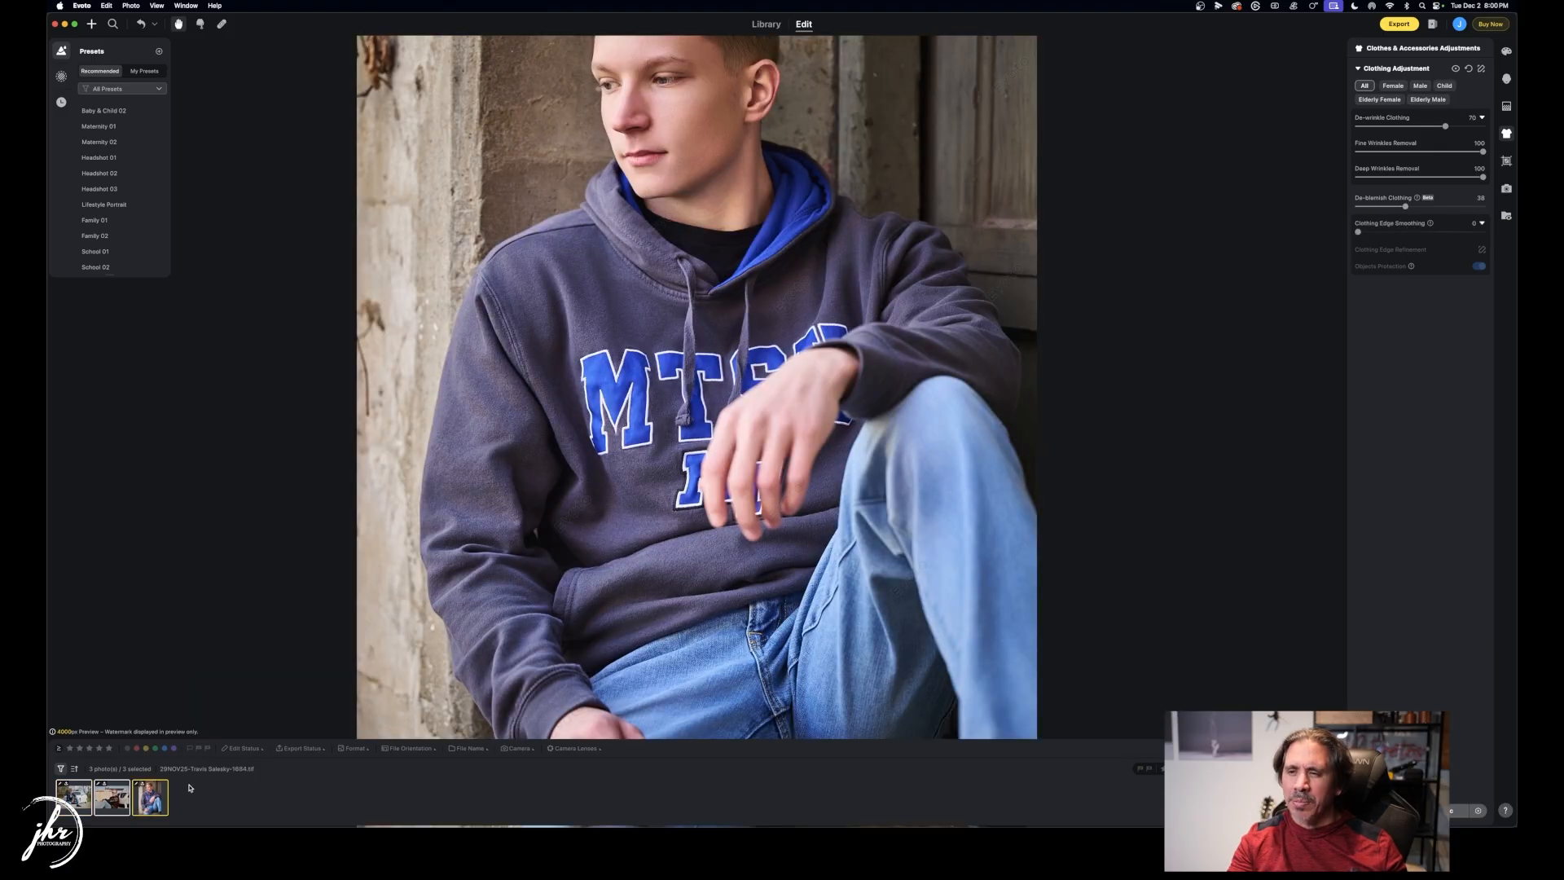
scroll(466, 586, "down", 5)
scroll(466, 586, "down", 1)
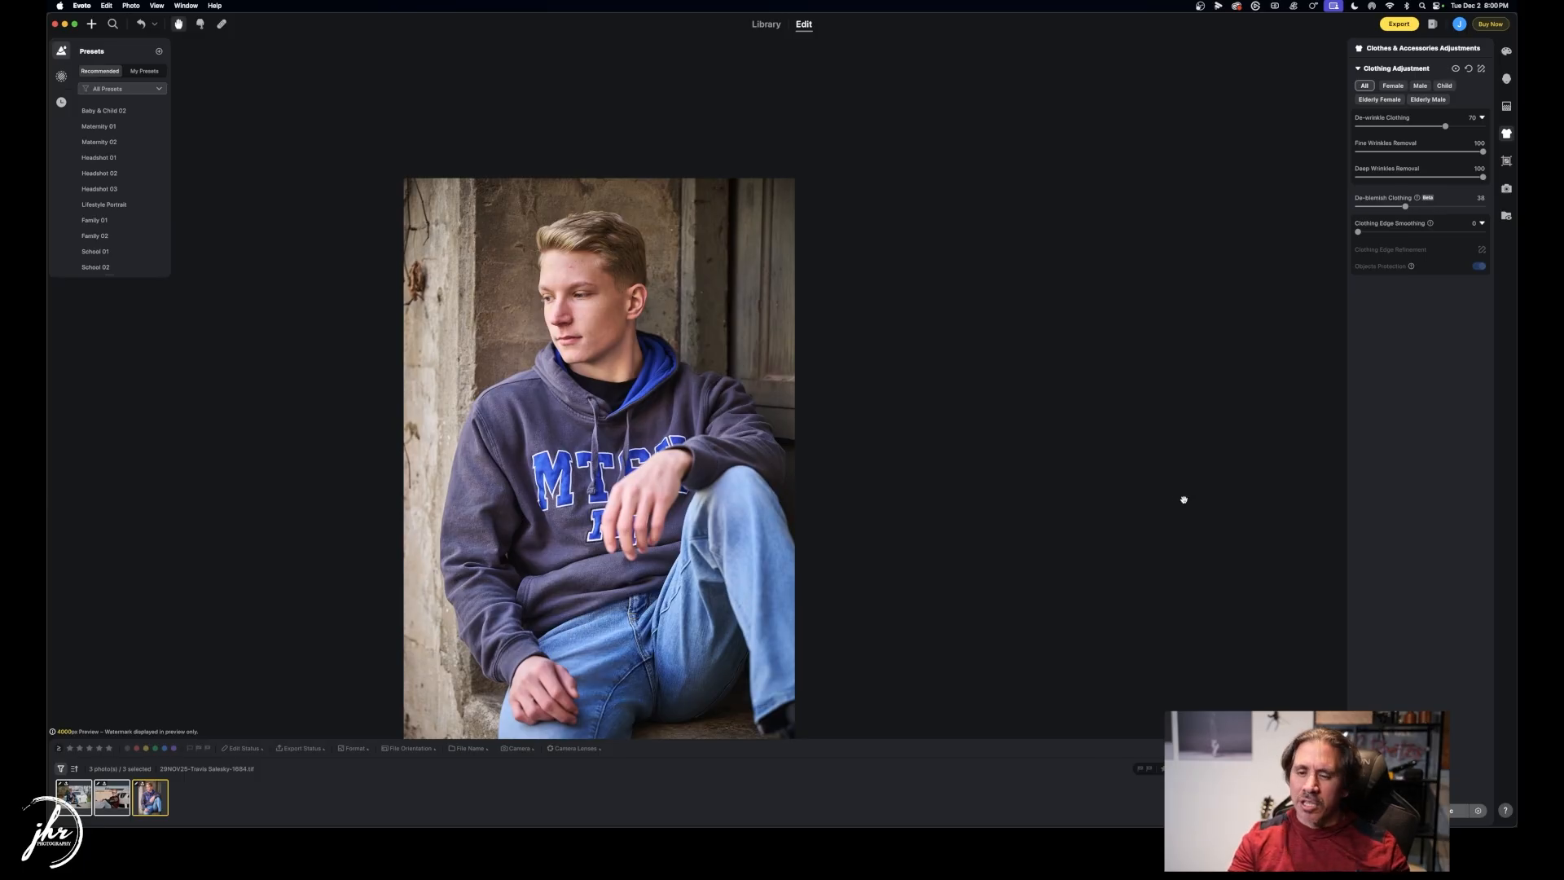
Switch to Finder and open 1684-final.jpg from the Finals folder in Adobe Photoshop 2026.
key("super+Tab")
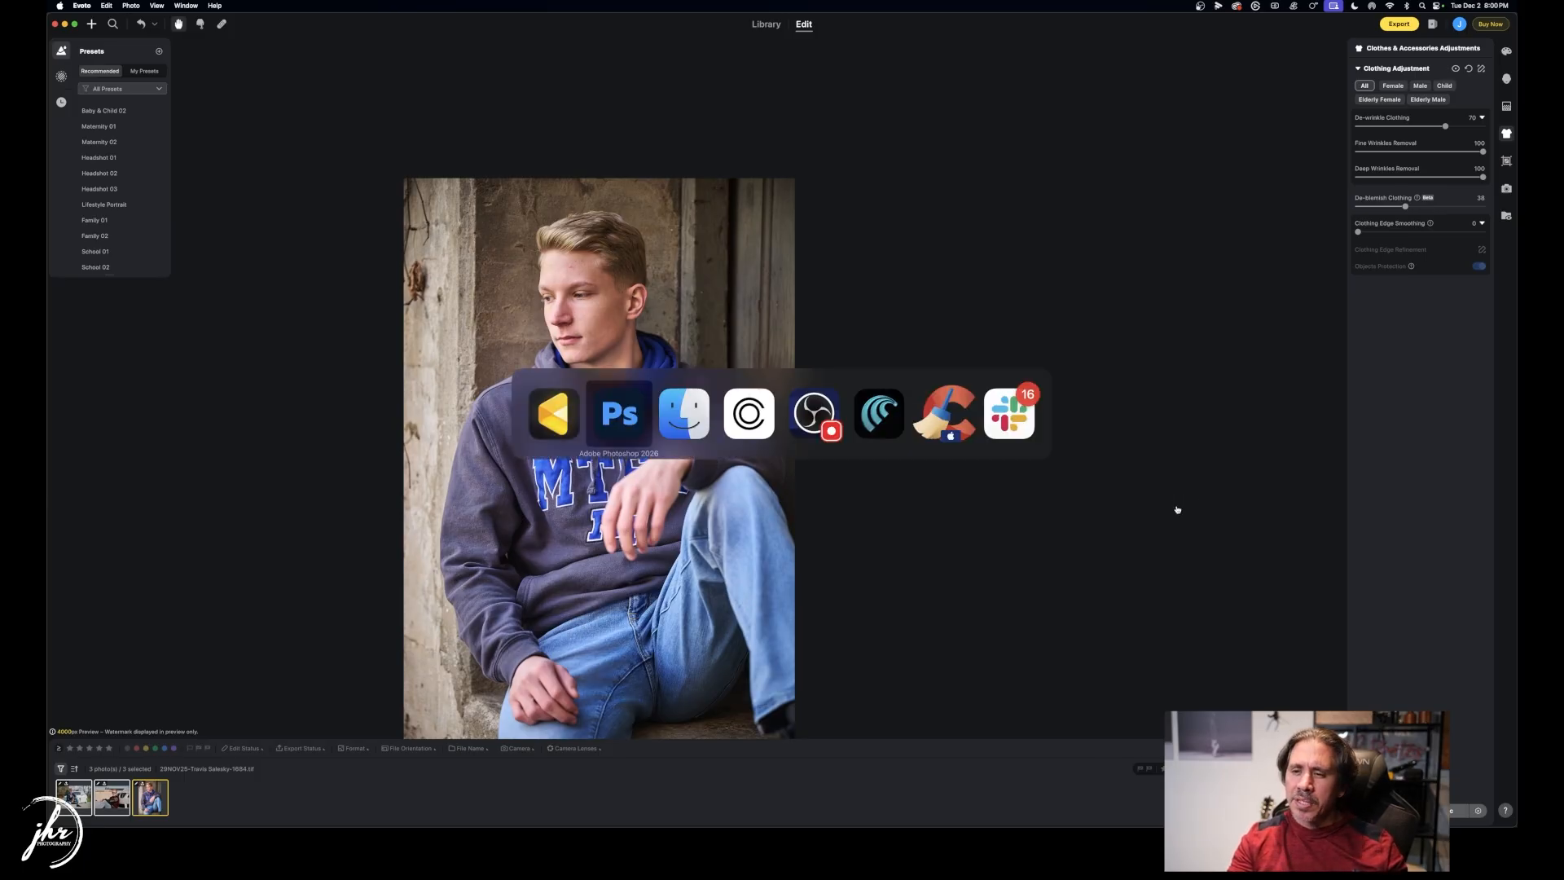
key("super+Tab")
key("super+Tab")
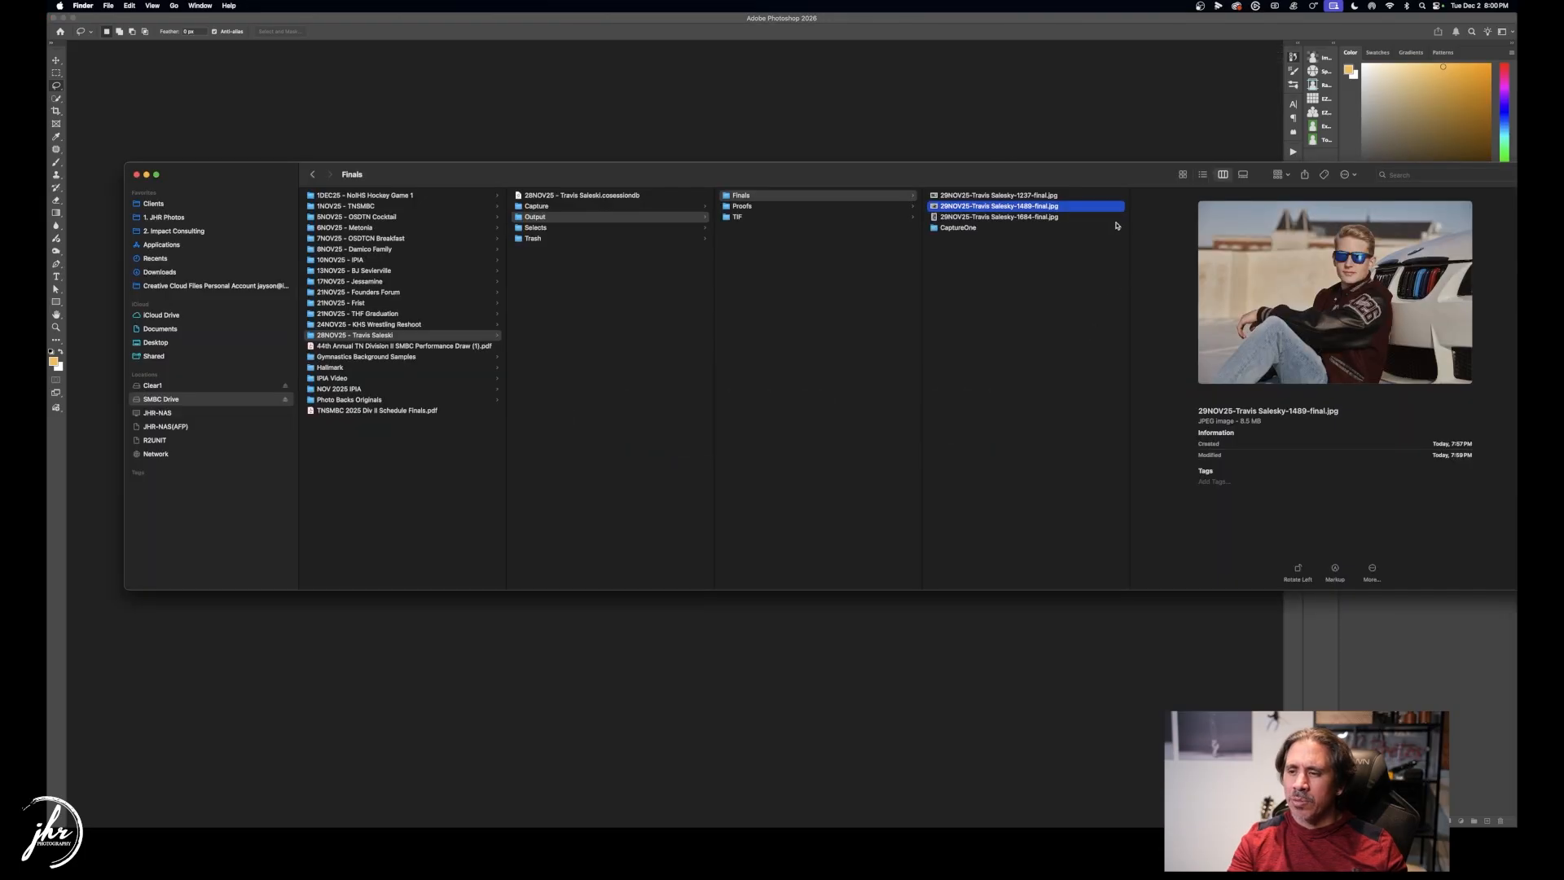
left_click(995, 217)
right_click(994, 217)
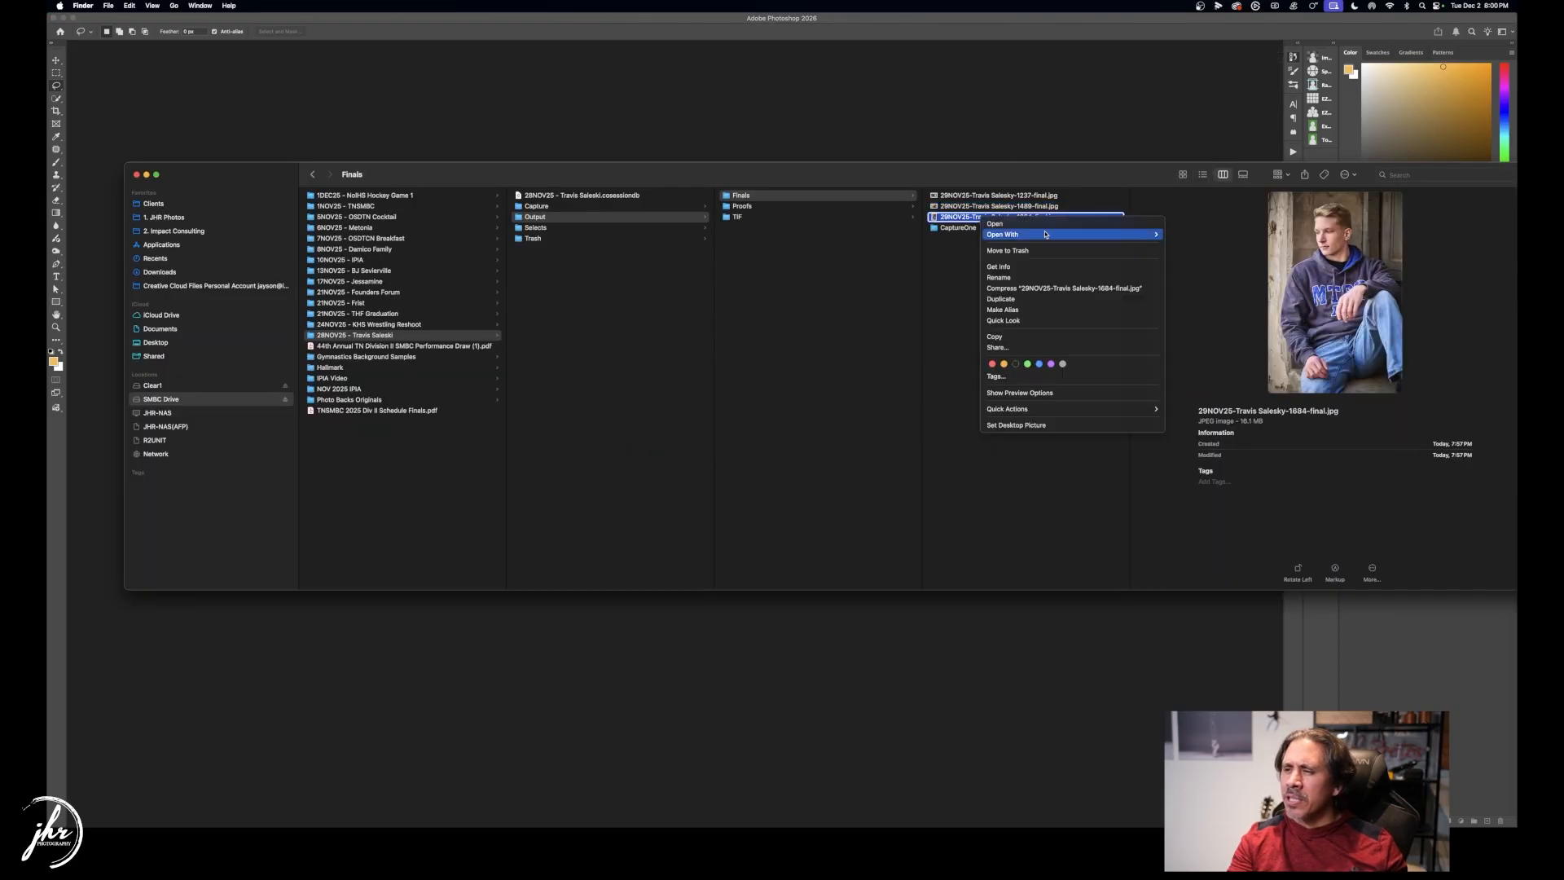
mouse_move(1049, 240)
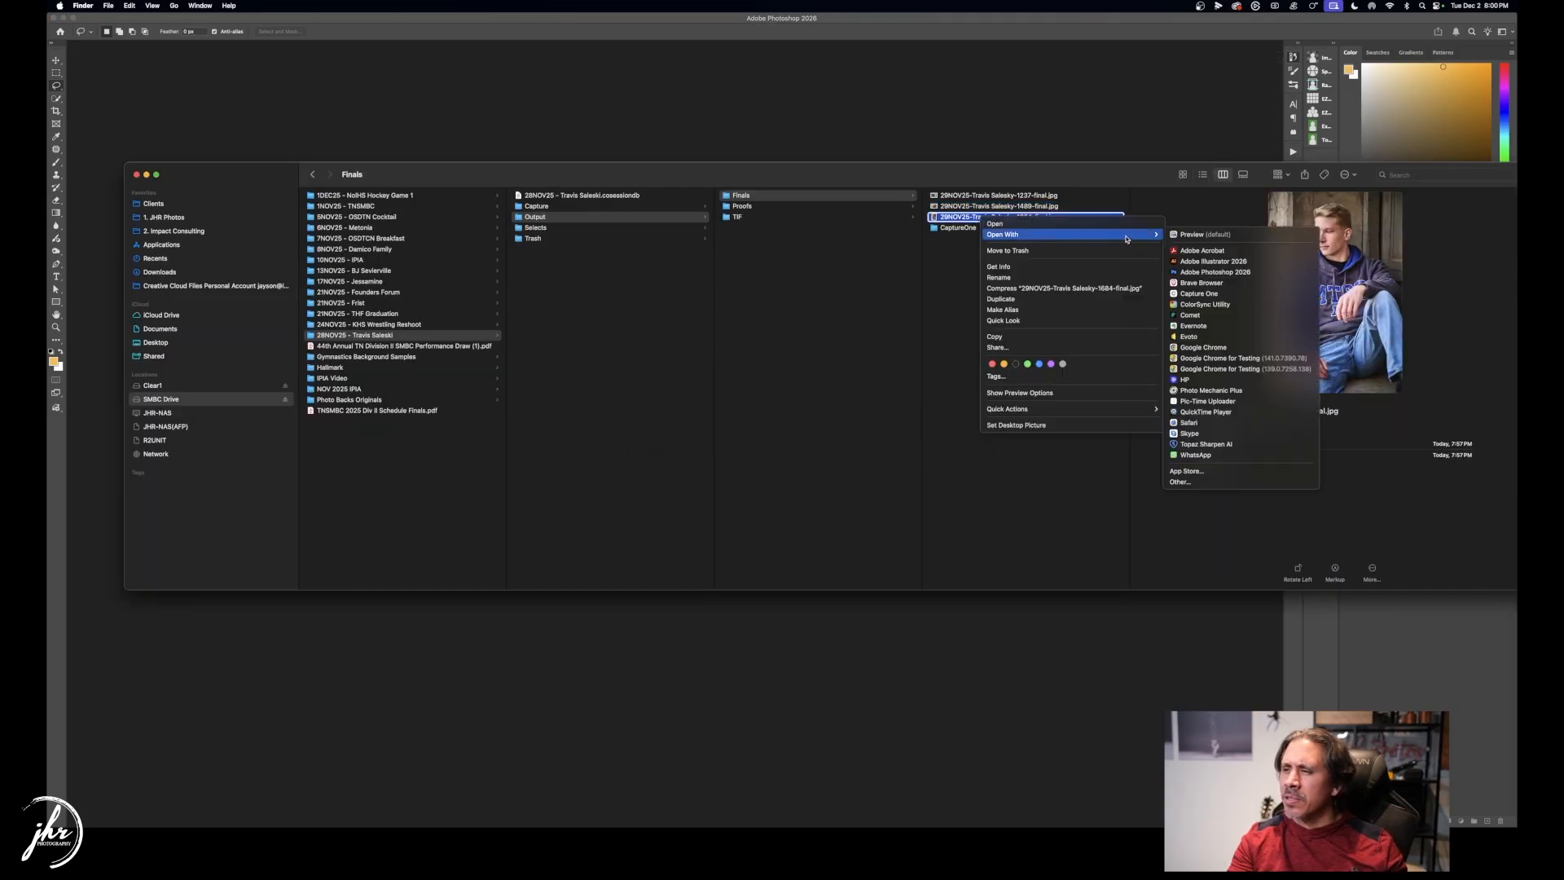
left_click(1216, 272)
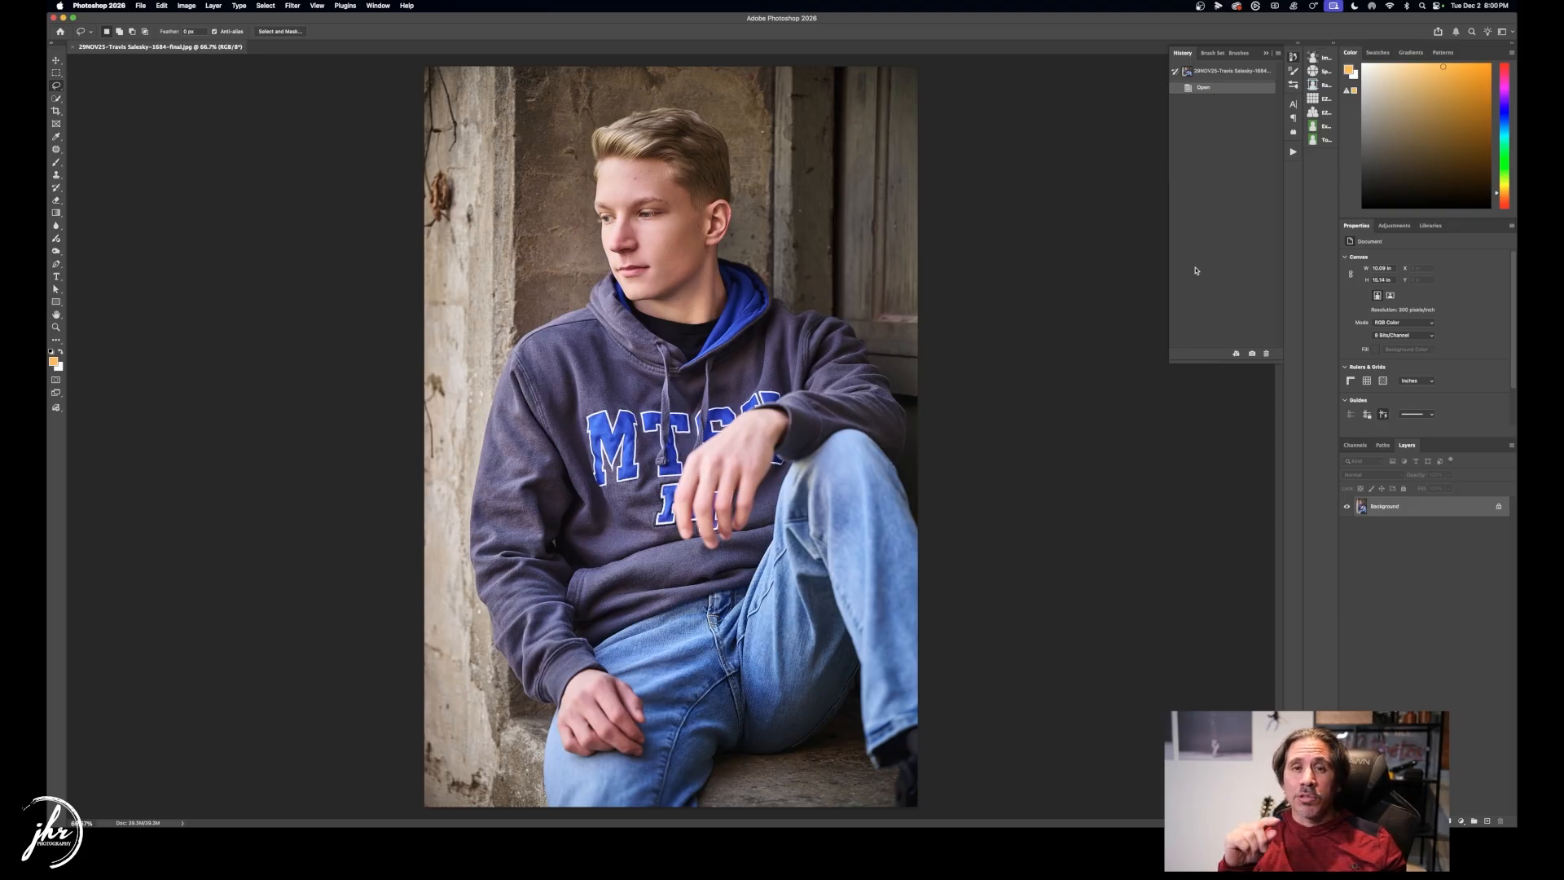
key("super+Tab")
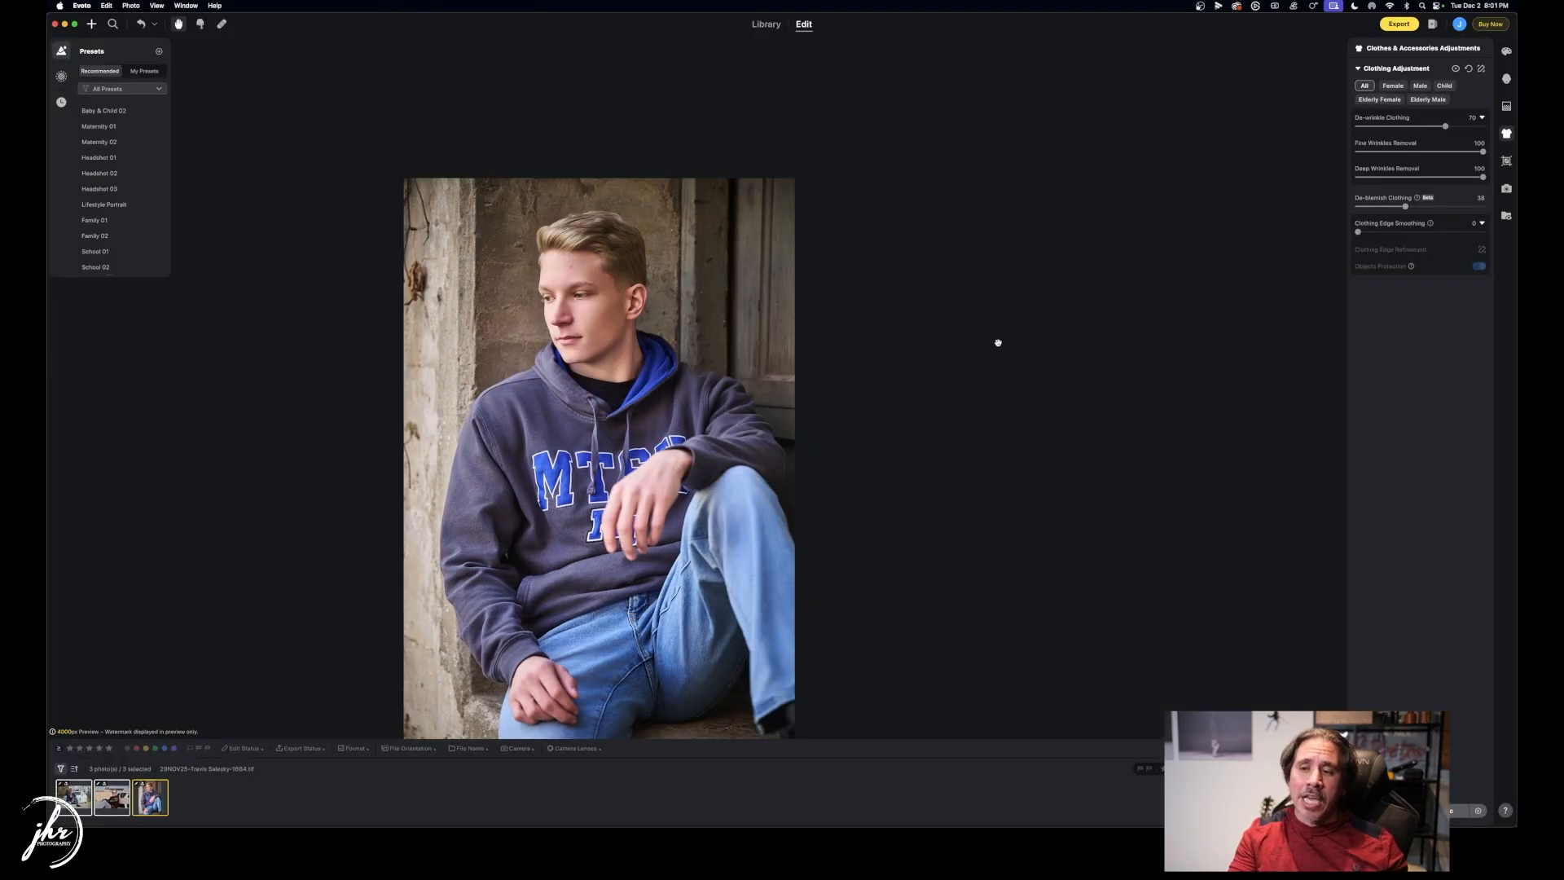
scroll(576, 429, "down", 3)
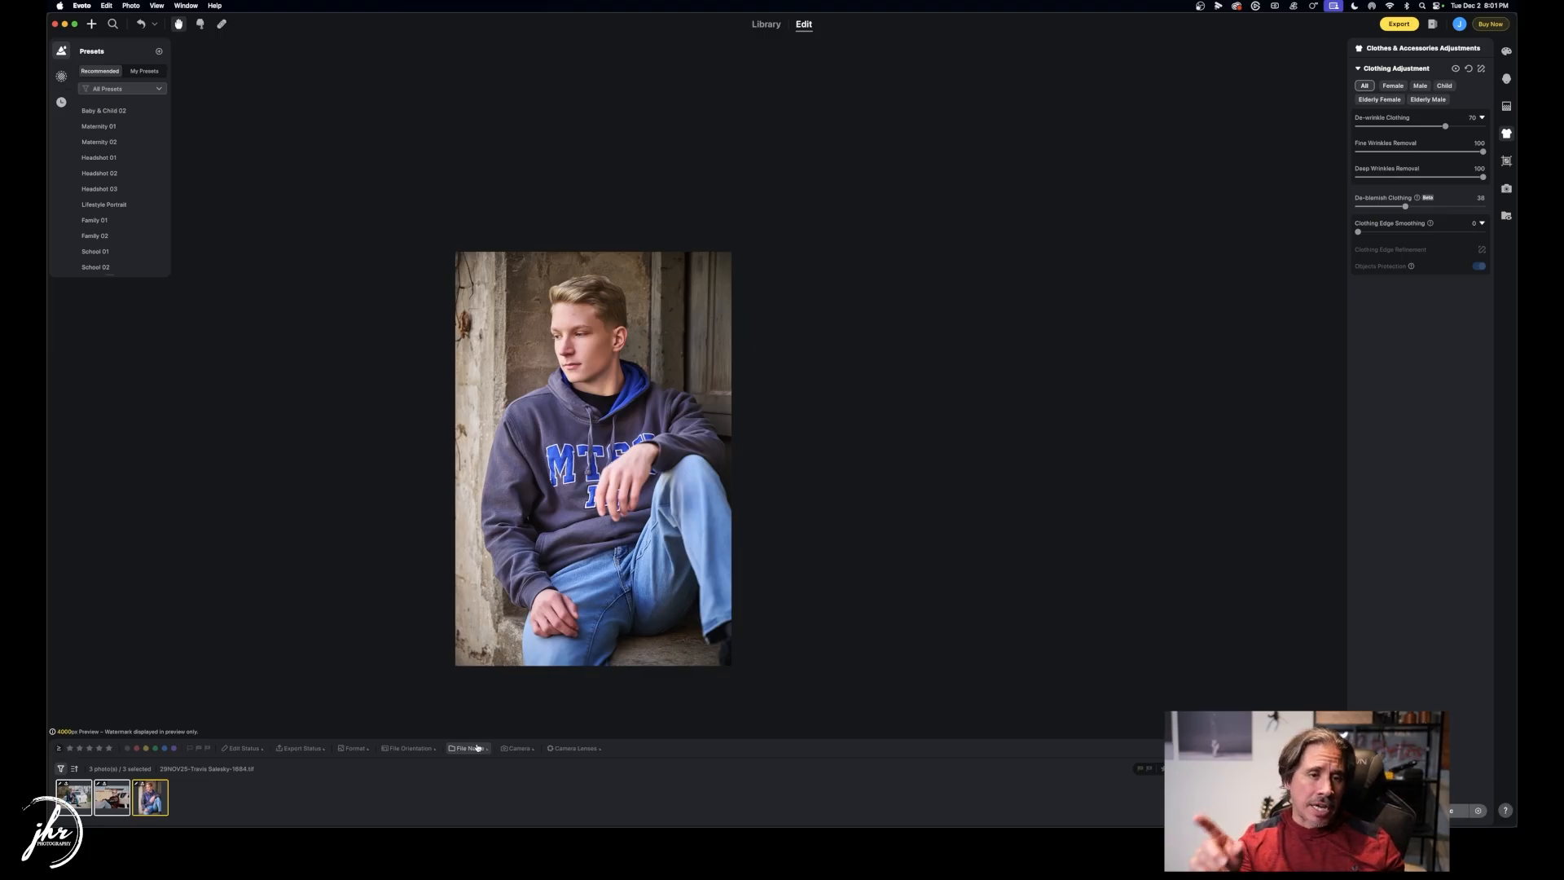
key("super+Tab")
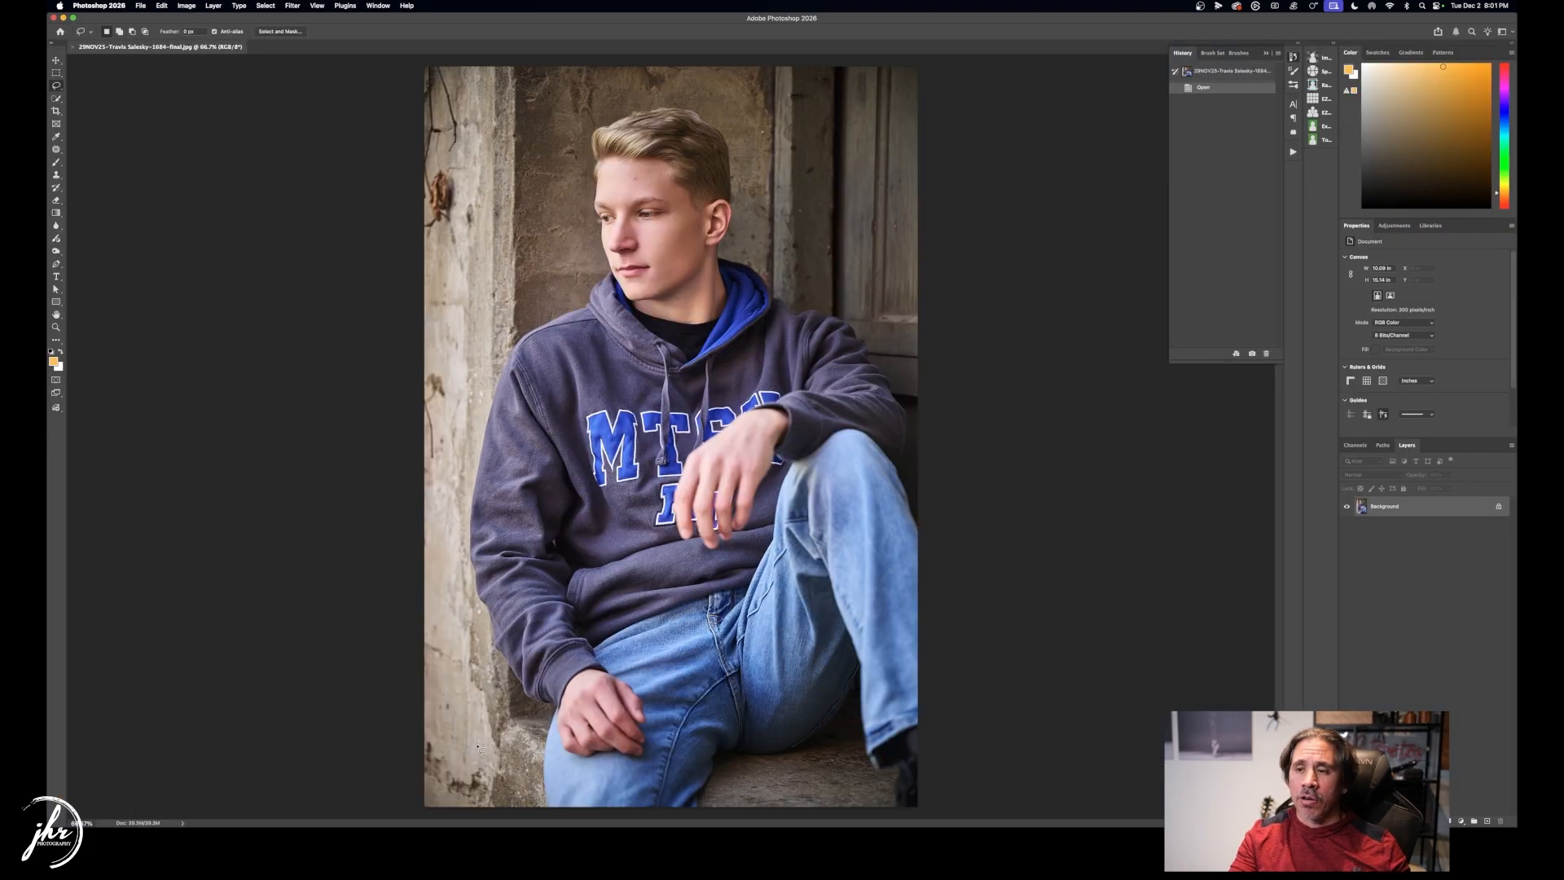
Zoom into the face and content-fill the first forehead blemish with the patch selection.
key("z")
left_click_drag(637, 174, 696, 261)
key("j")
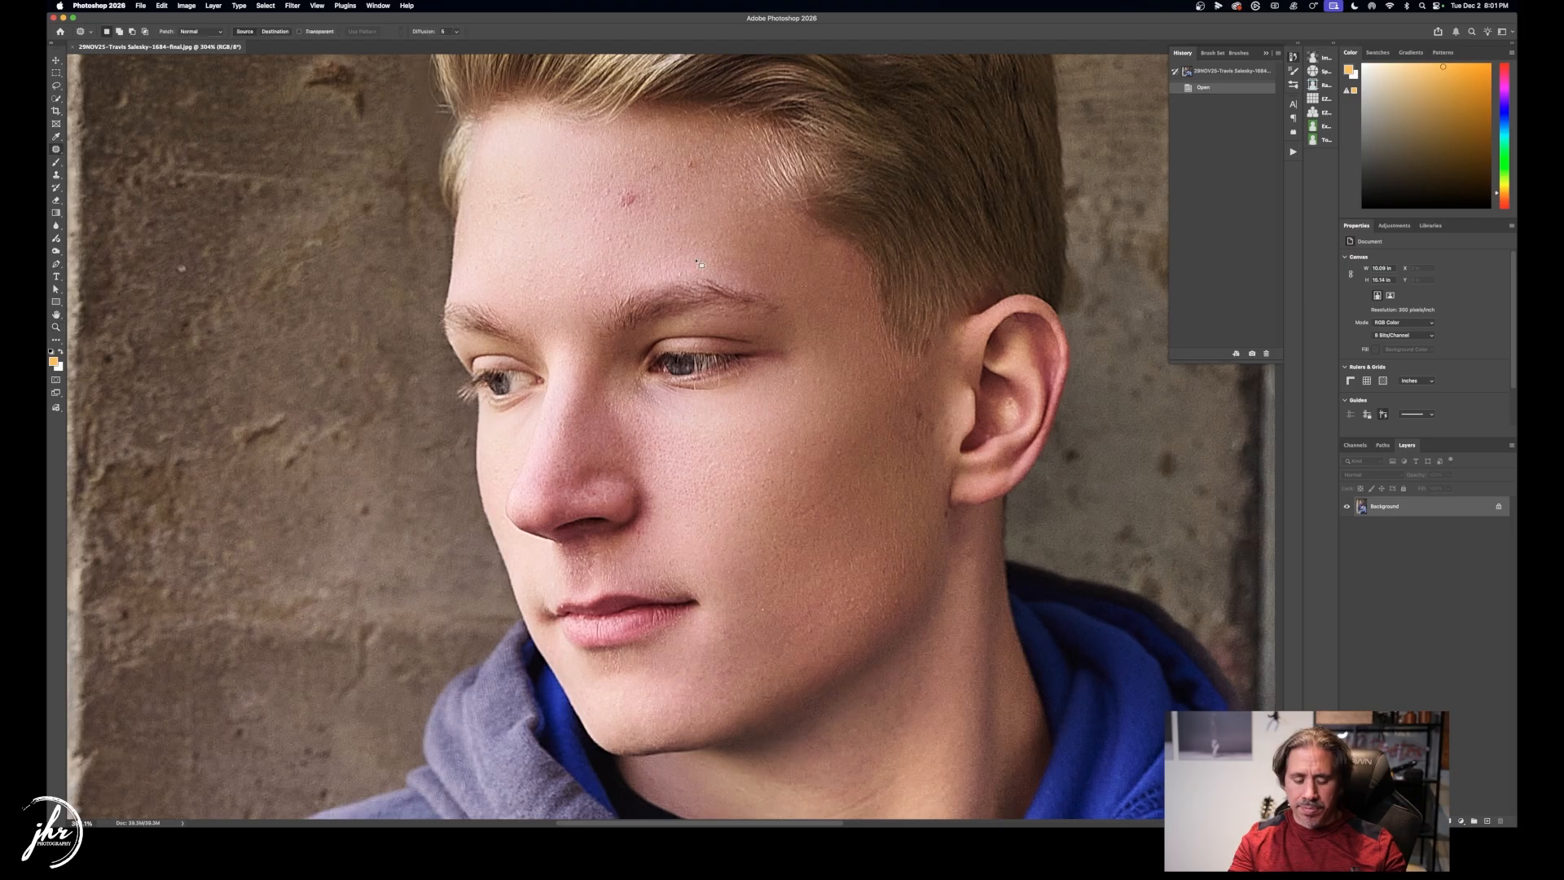
mouse_move(633, 192)
left_mouse_down()
mouse_move(616, 217)
mouse_move(648, 203)
mouse_move(631, 188)
left_mouse_up()
key("shift+BackSpace")
key("Return")
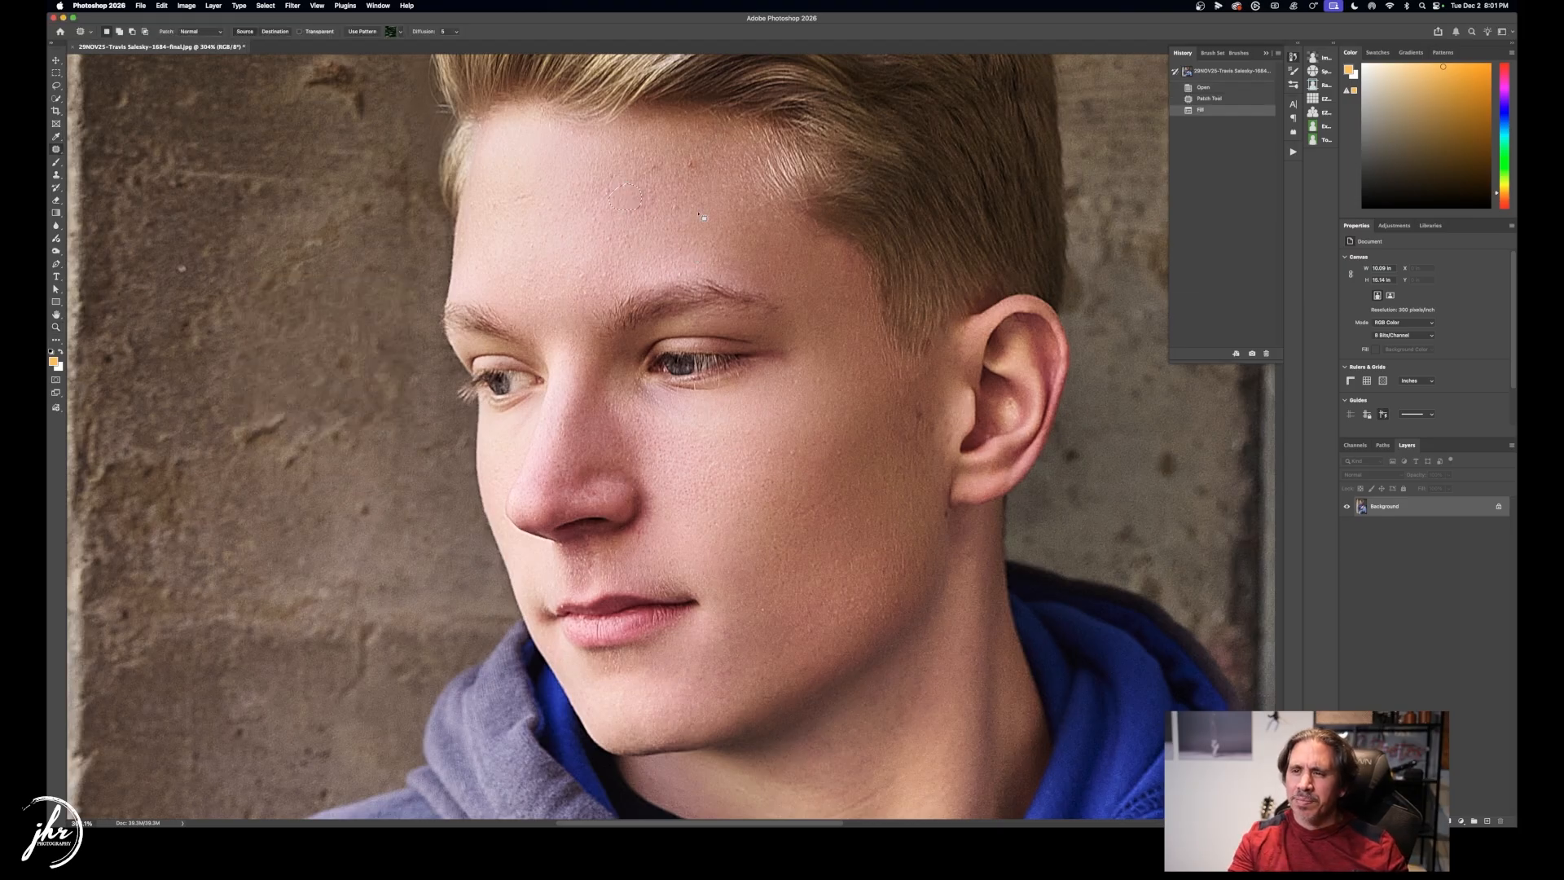
key("super+d")
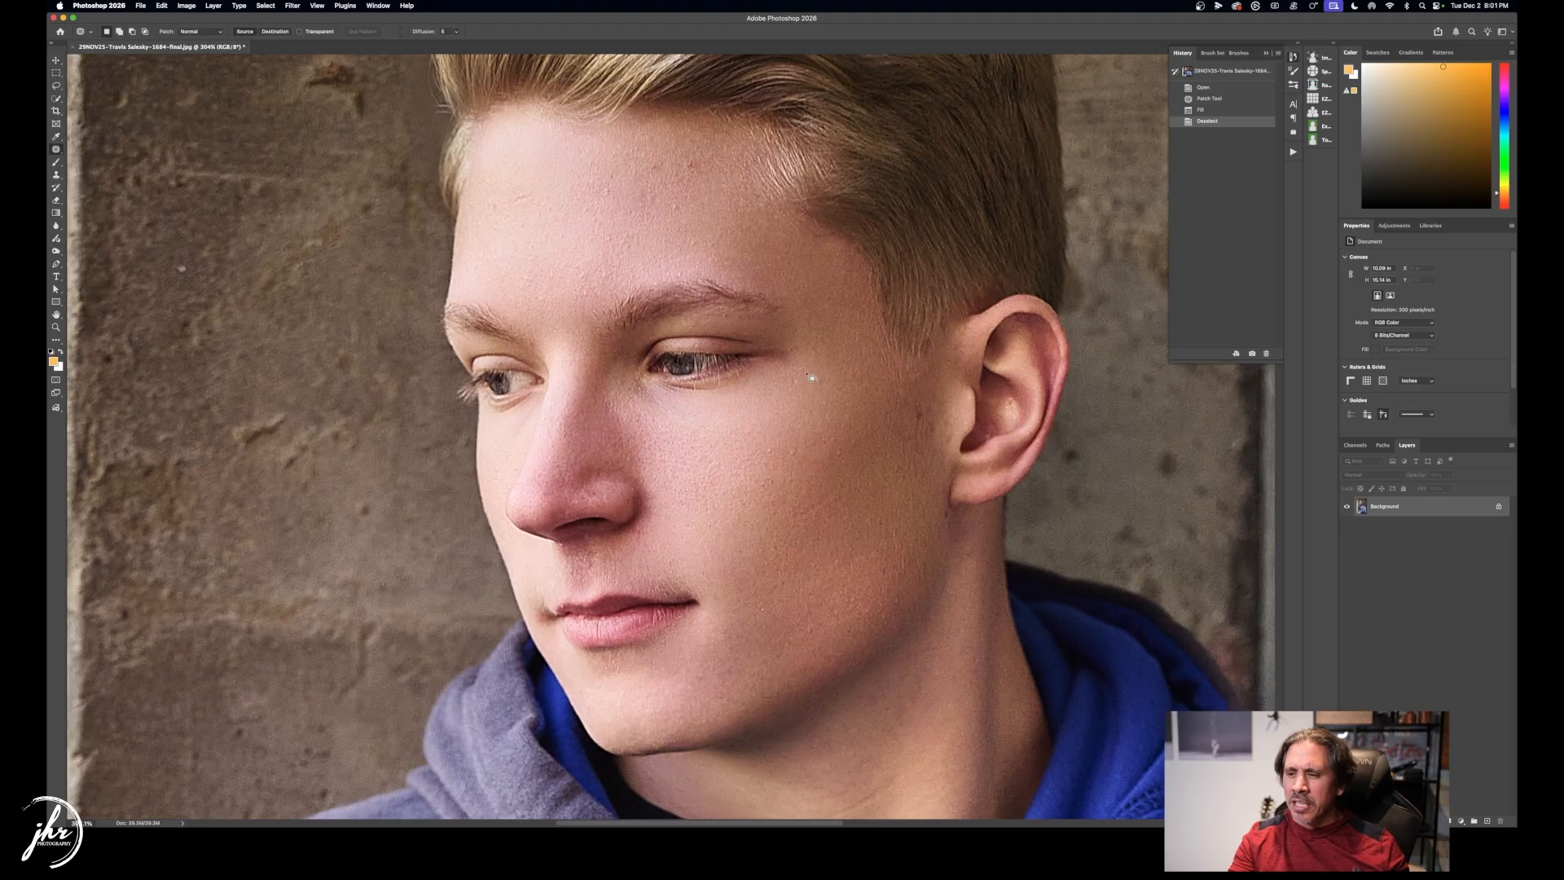
Zoom closer and lasso-fill a second spot on the forehead.
key("z")
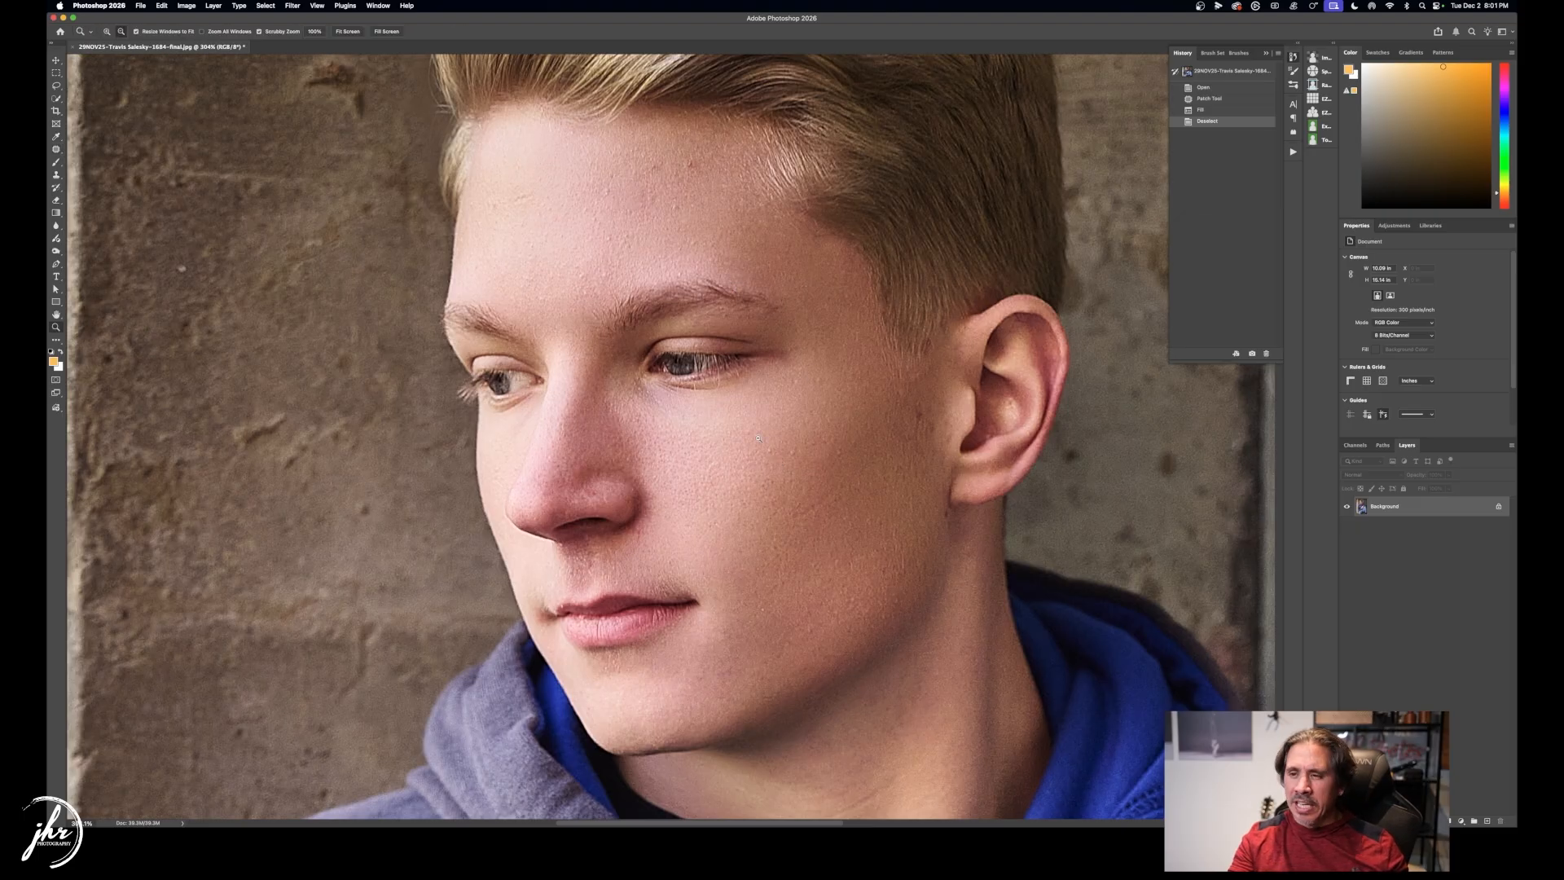
mouse_move(758, 439)
left_mouse_down()
mouse_move(794, 477)
mouse_move(754, 432)
left_mouse_up()
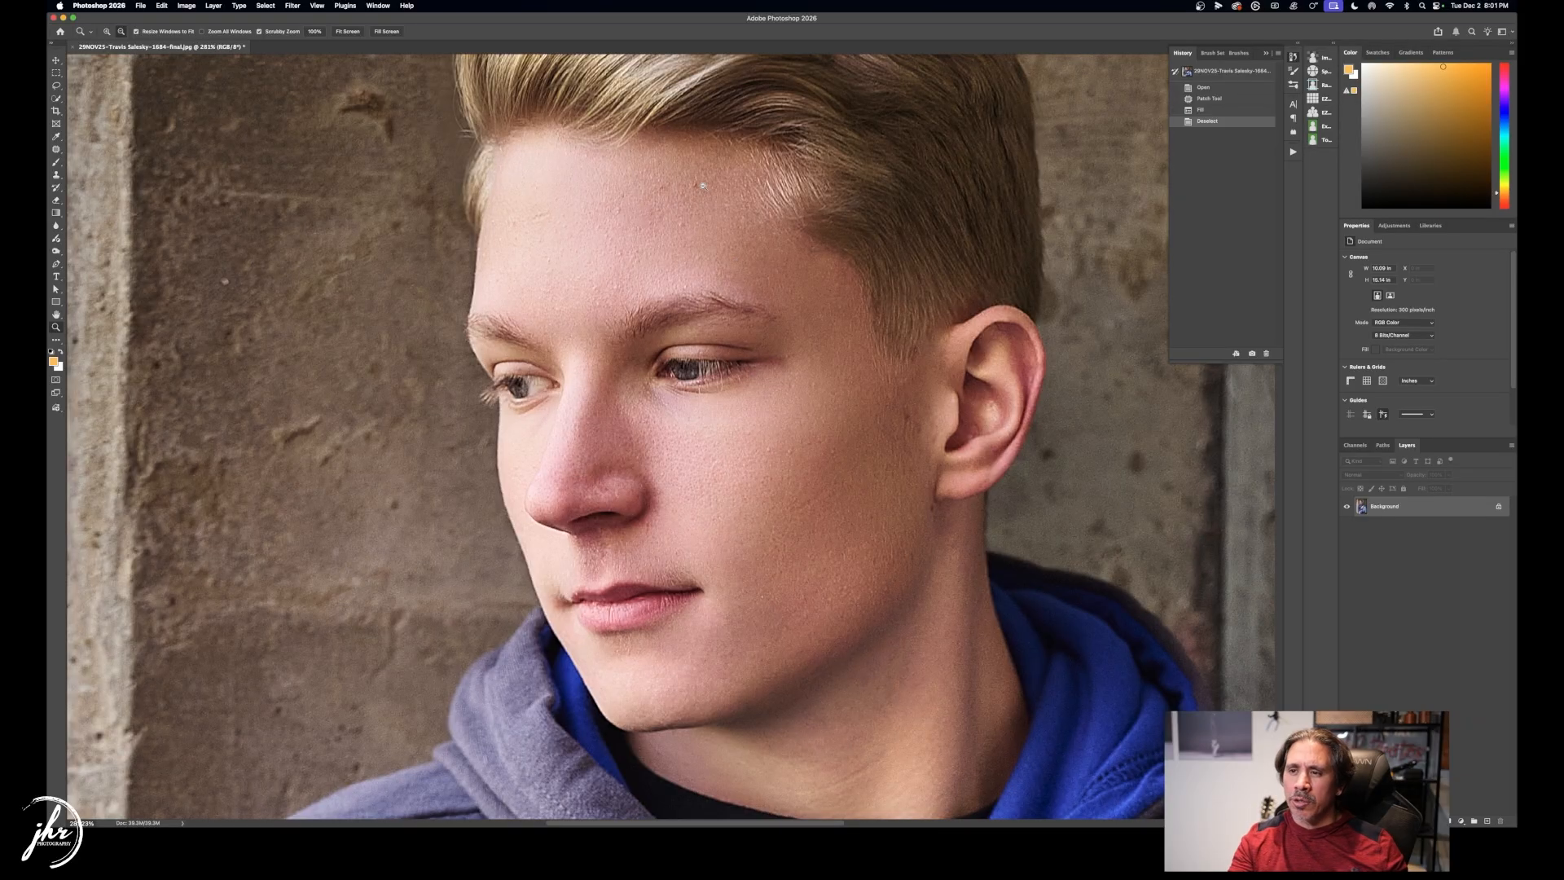
key("l")
mouse_move(702, 186)
left_mouse_down()
mouse_move(684, 187)
mouse_move(705, 182)
left_mouse_up()
key("shift+BackSpace")
key("Return")
Zoom out, resave the portrait as JPEG with the default options, and close it.
key("z")
left_click_drag(748, 307, 683, 301)
key("super+s")
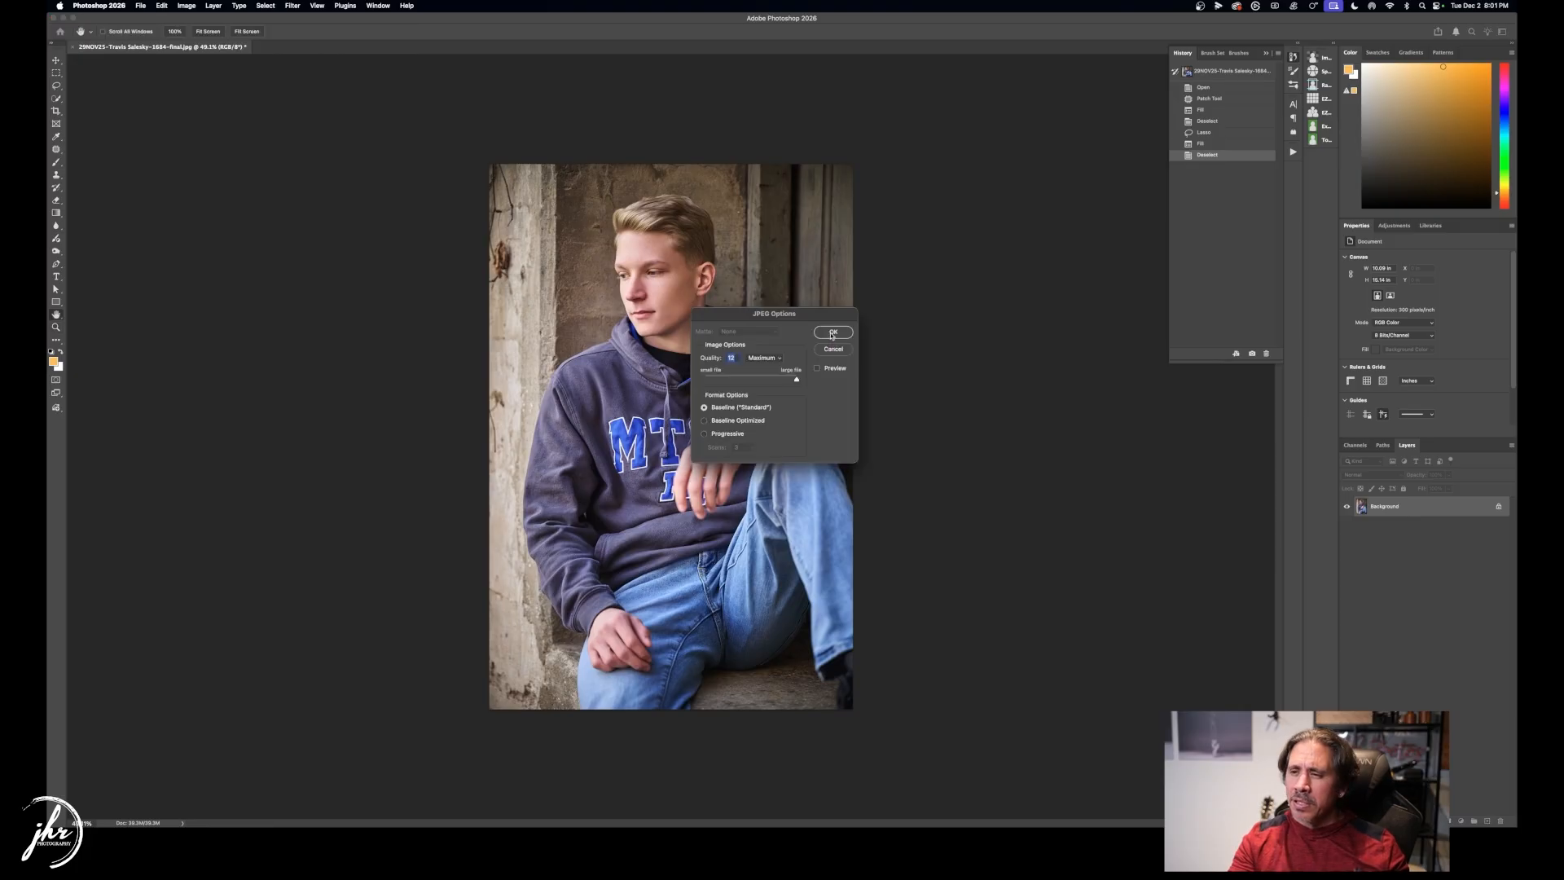
left_click(832, 333)
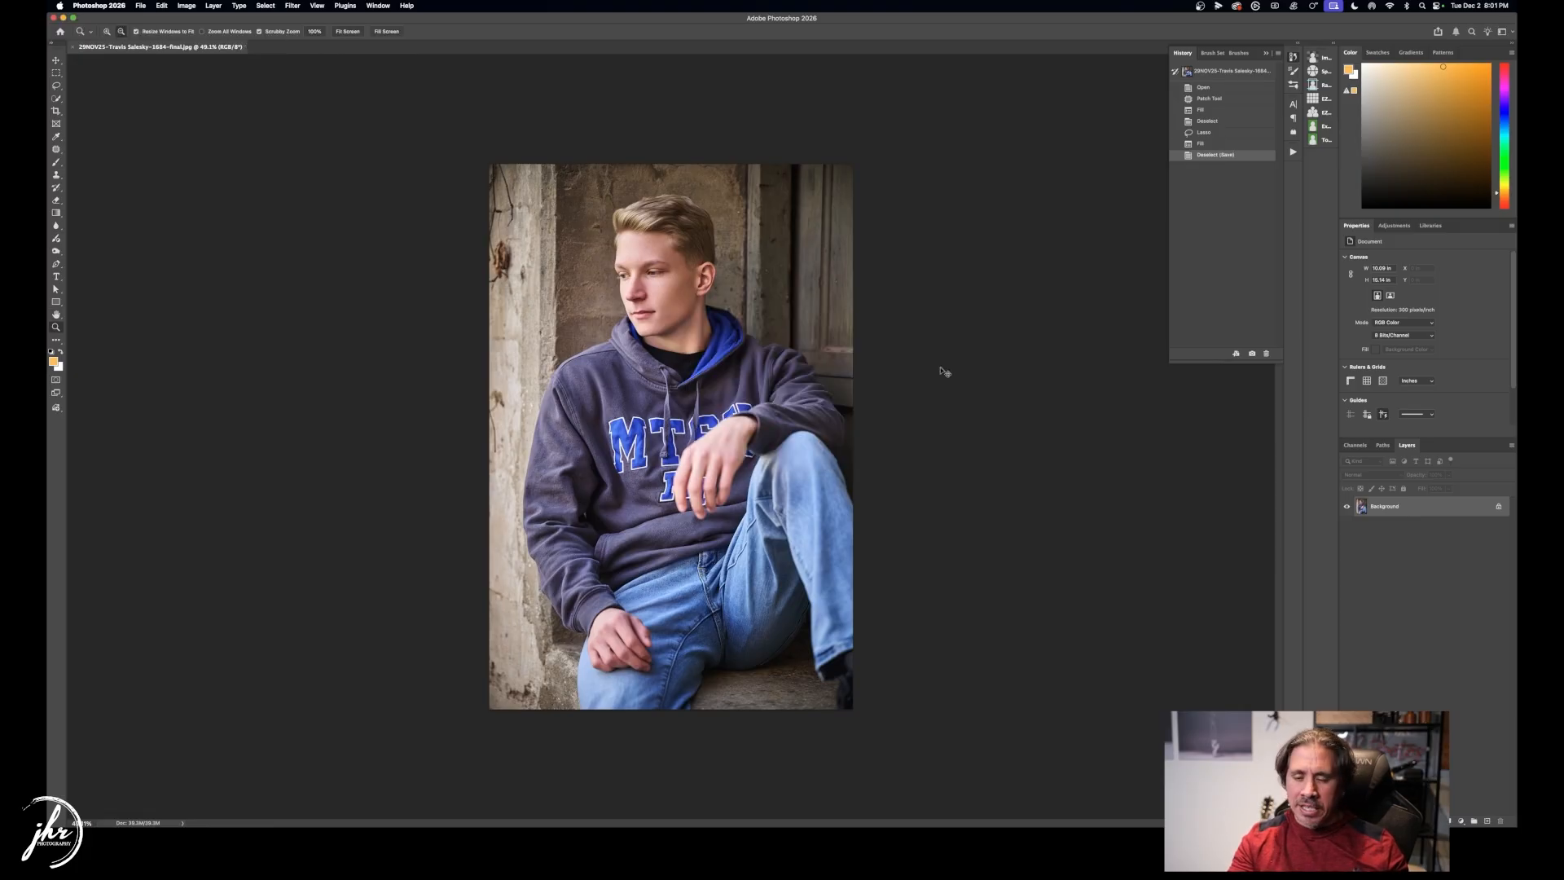
key("super+w")
View the raw NEF files in Finder's Capture folder, then return to Capture One.
key("super+Tab")
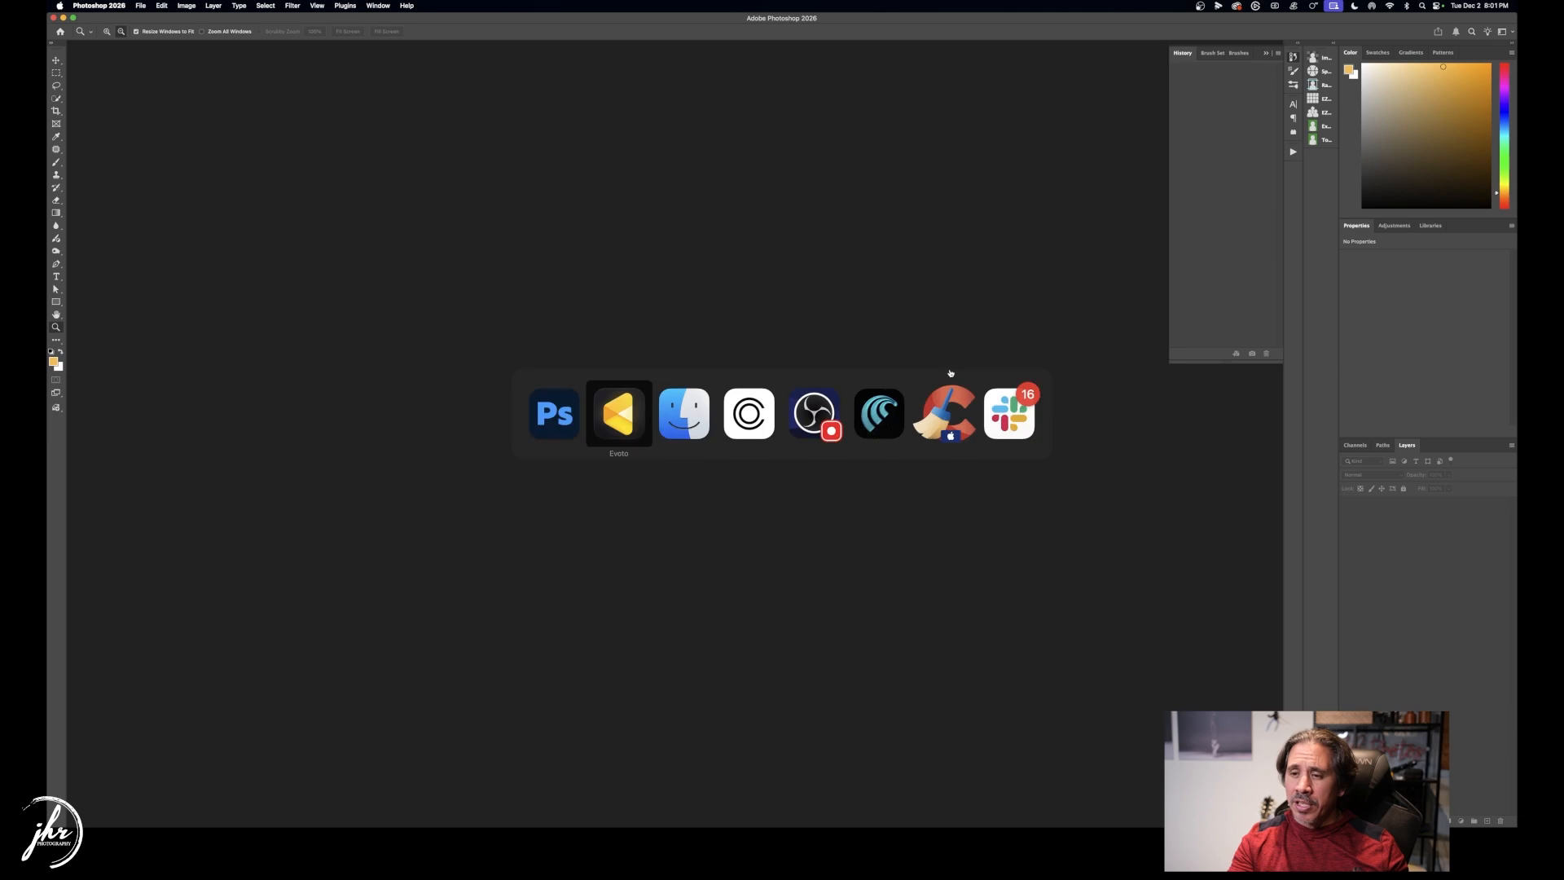
key("super+Tab")
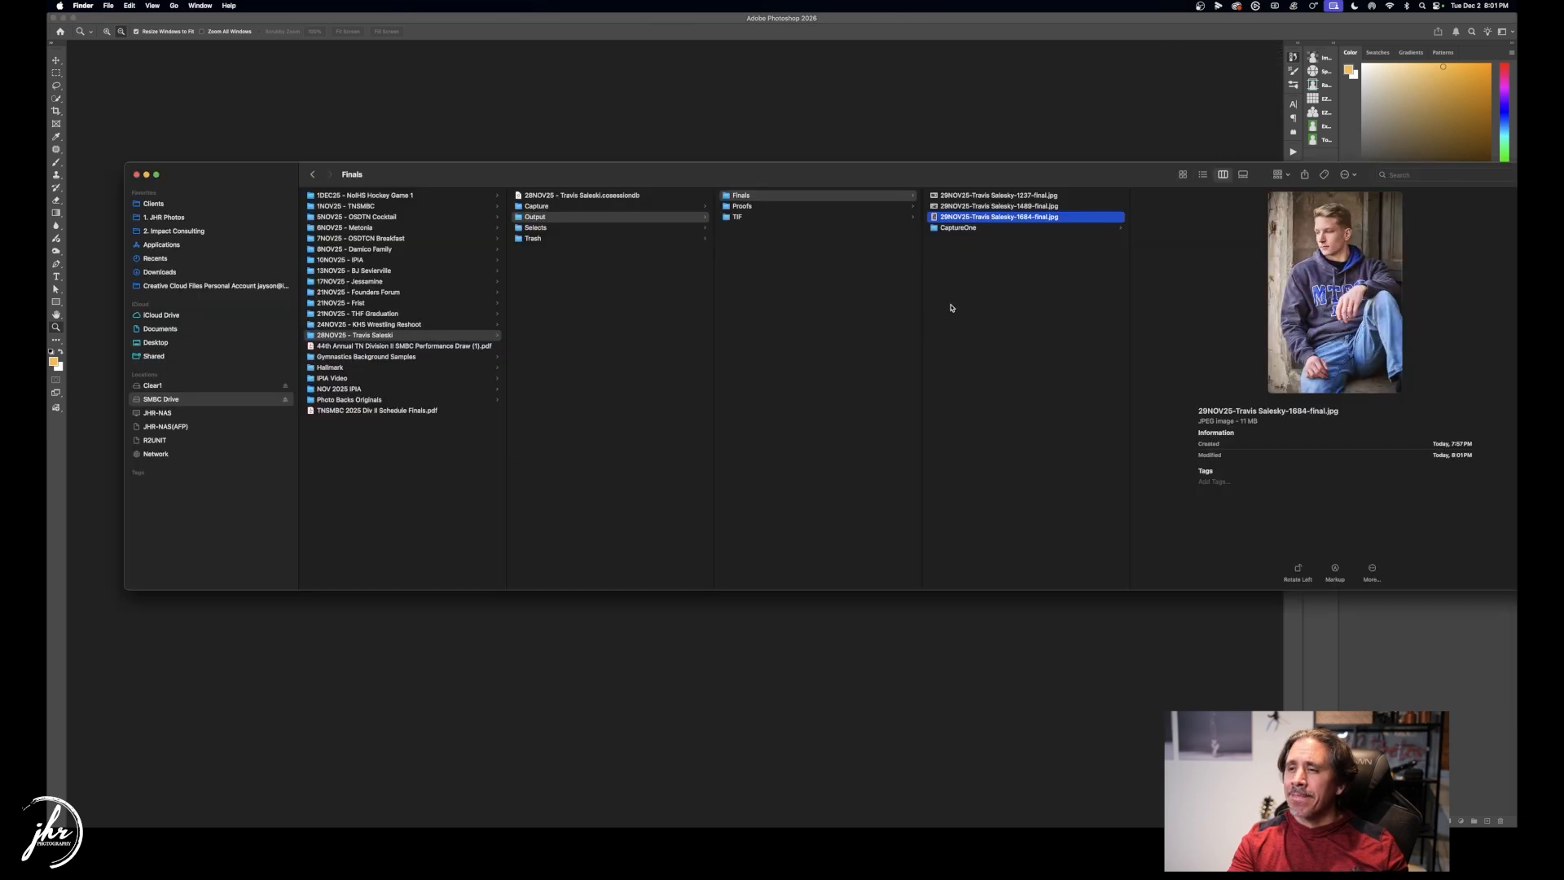
left_click(583, 207)
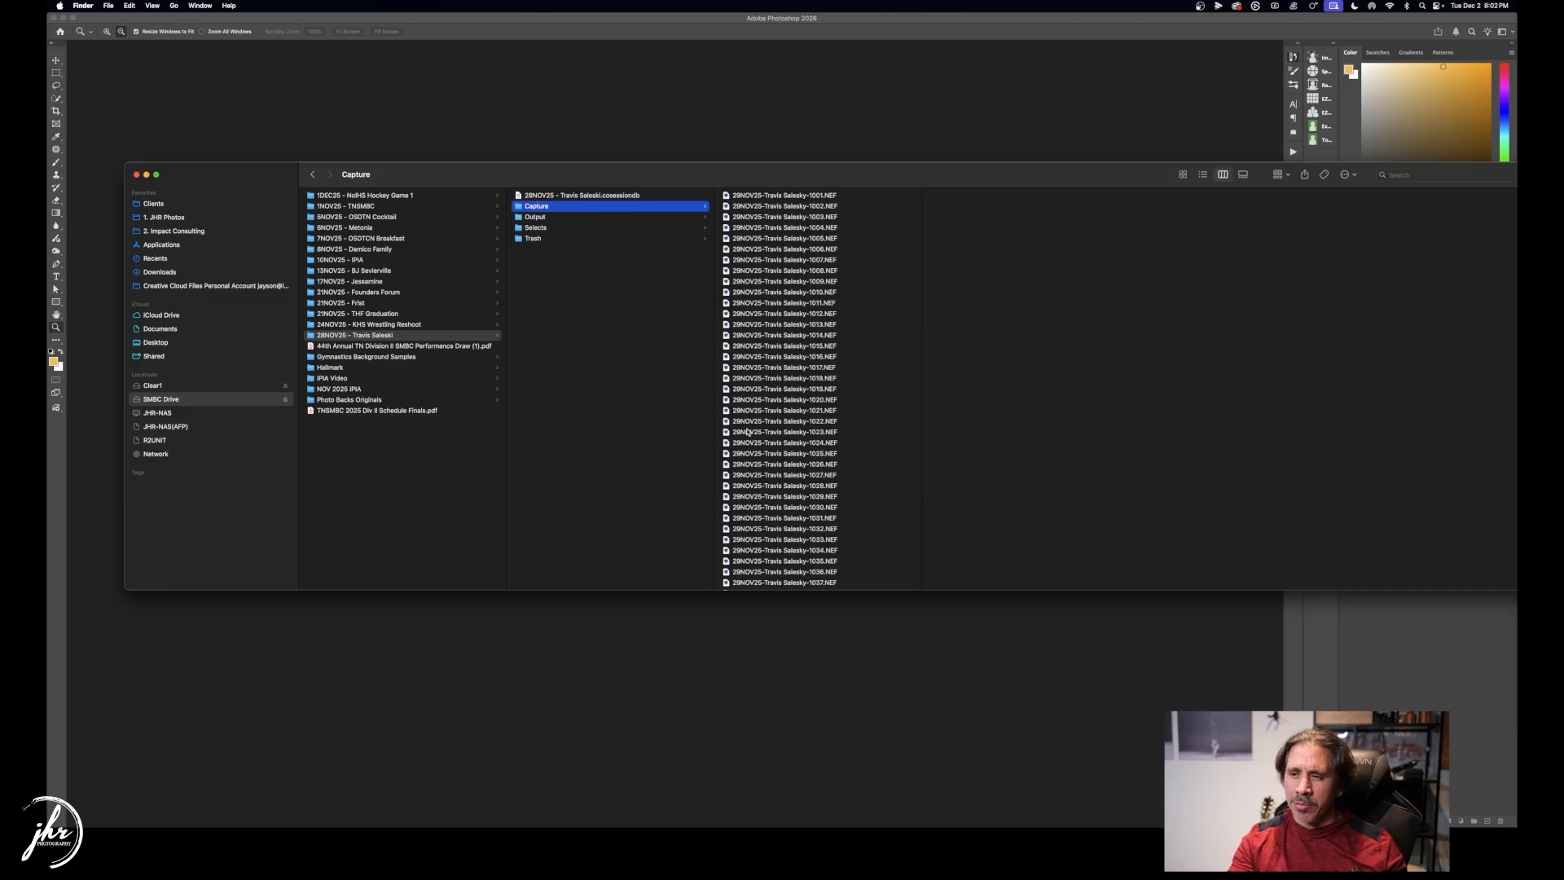
key("super+Tab")
key("super+Tab")
key("super+Tab")
key("super+Tab")
key("super+Tab")
key("super+Tab")
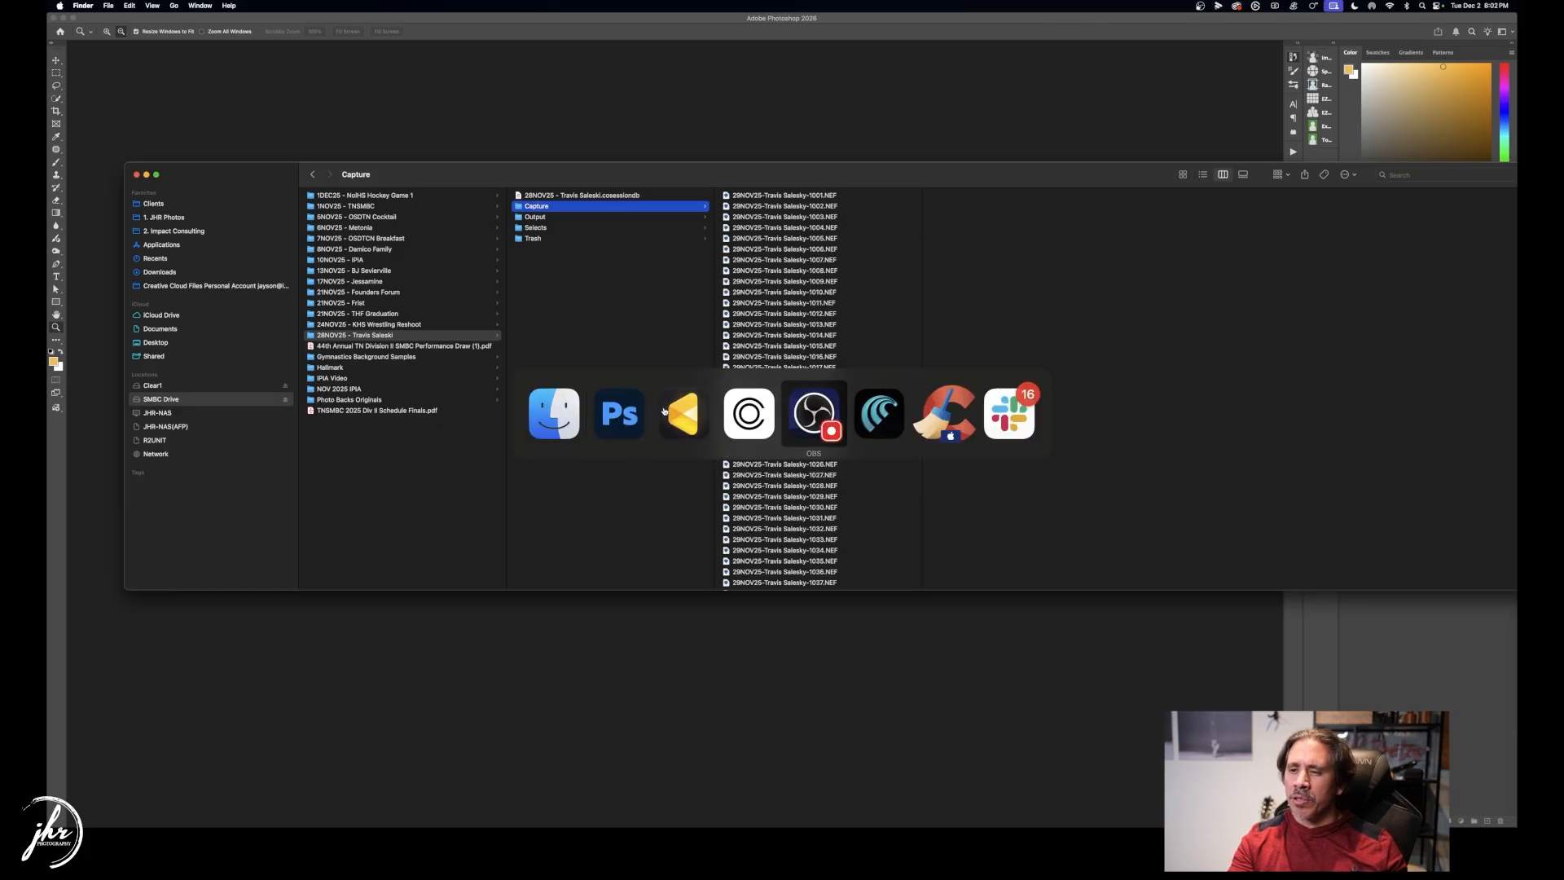
key("super+Tab")
key("super+Tab")
key("super+Tab")
key("super+Tab")
key("super+Tab")
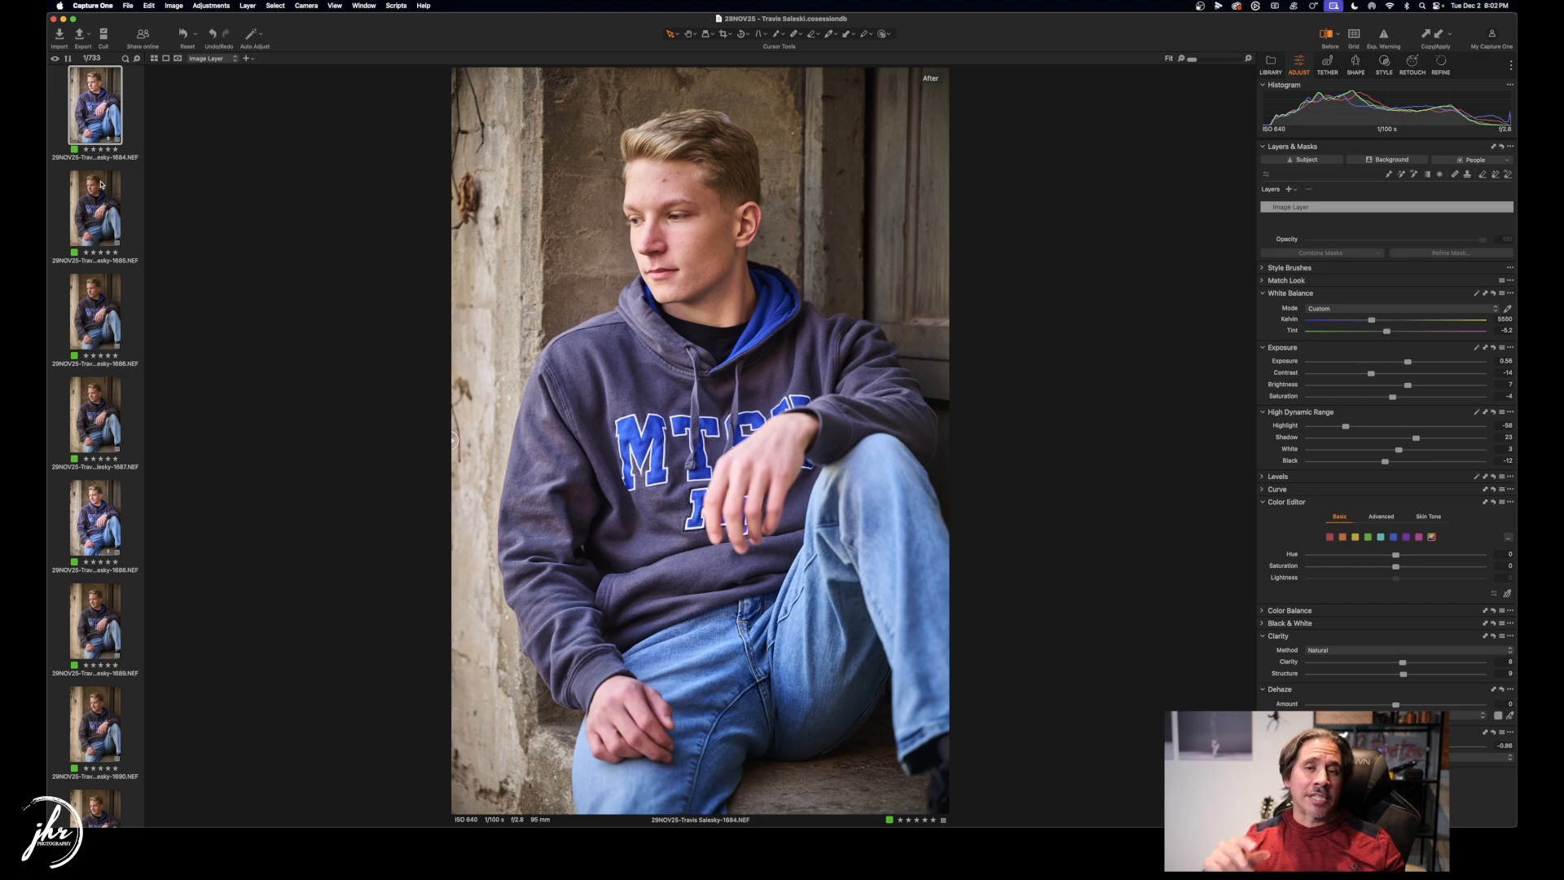
Deselect the 1684 image, hide the Viewer with G, and scroll the 733-image grid to frames 1480–1497.
left_click(131, 121)
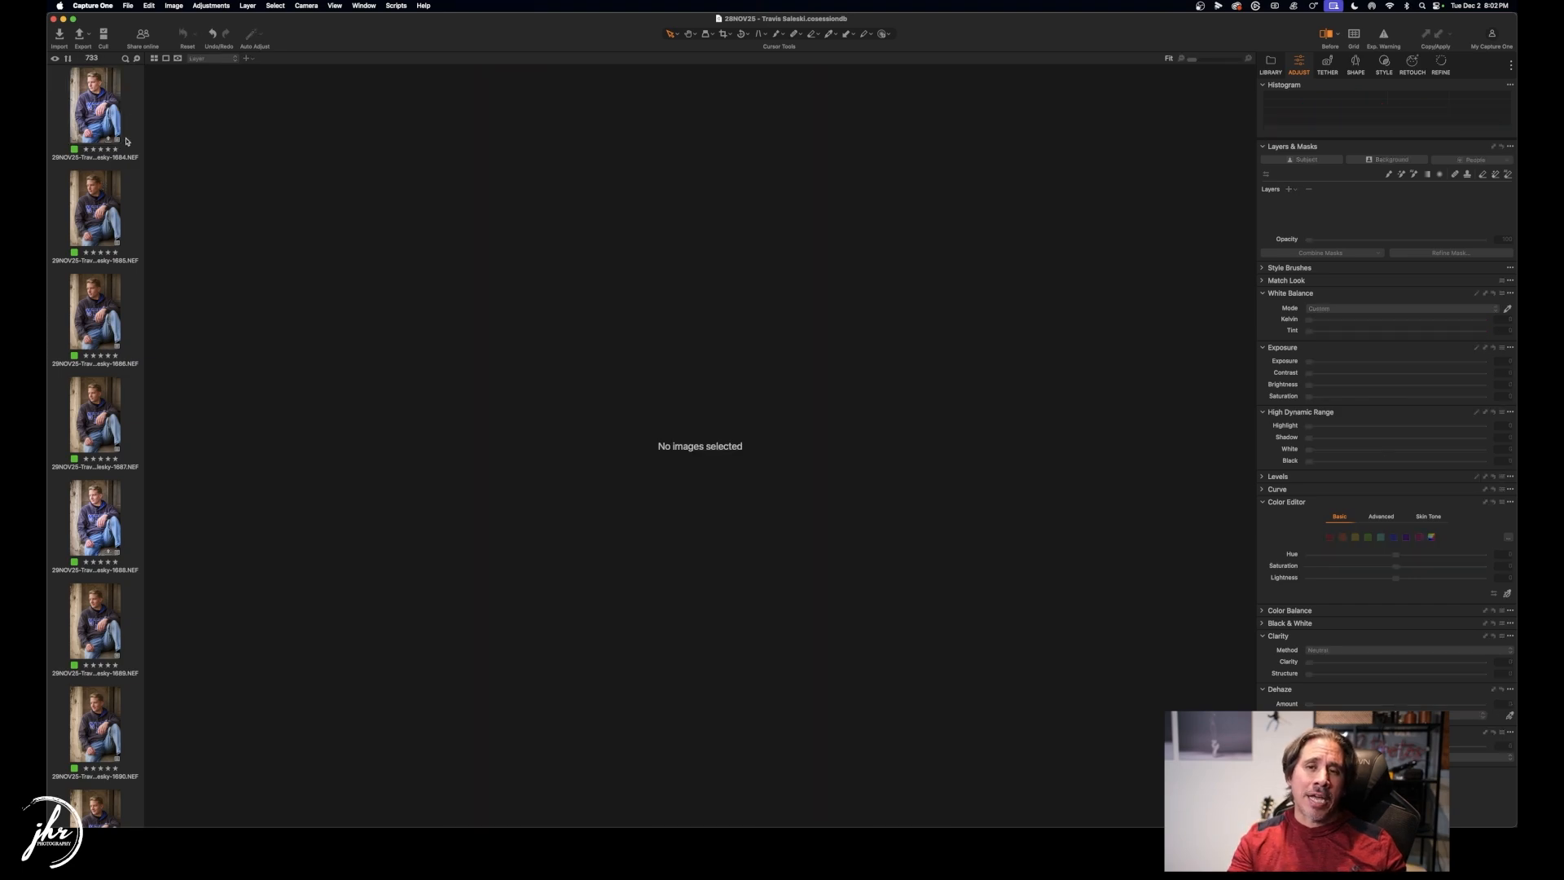
scroll(126, 142, "up", 3)
key("g")
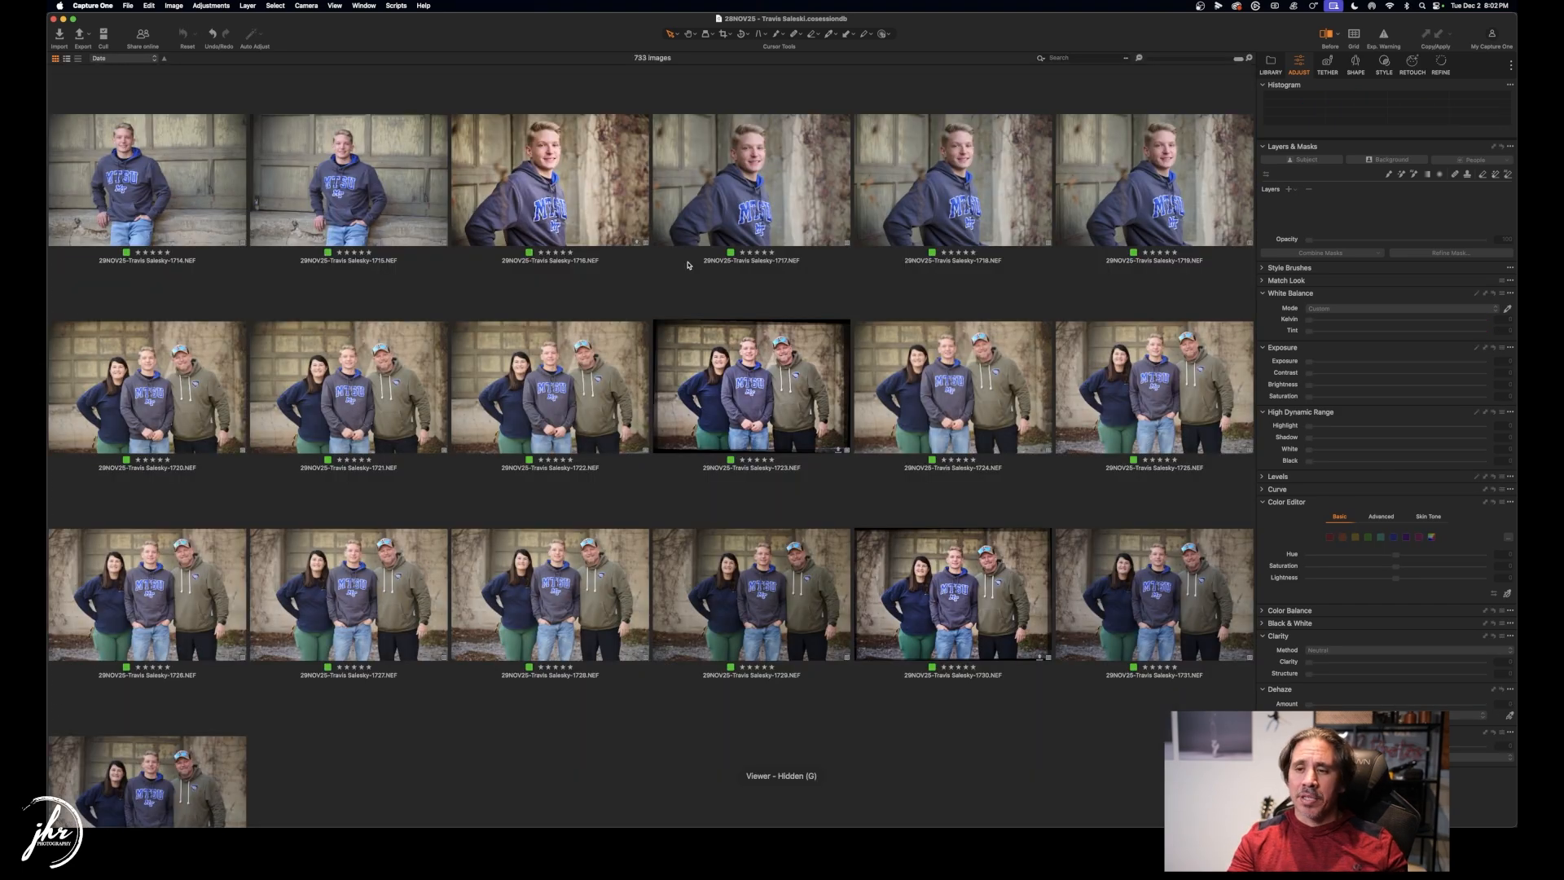
scroll(687, 264, "up", 20)
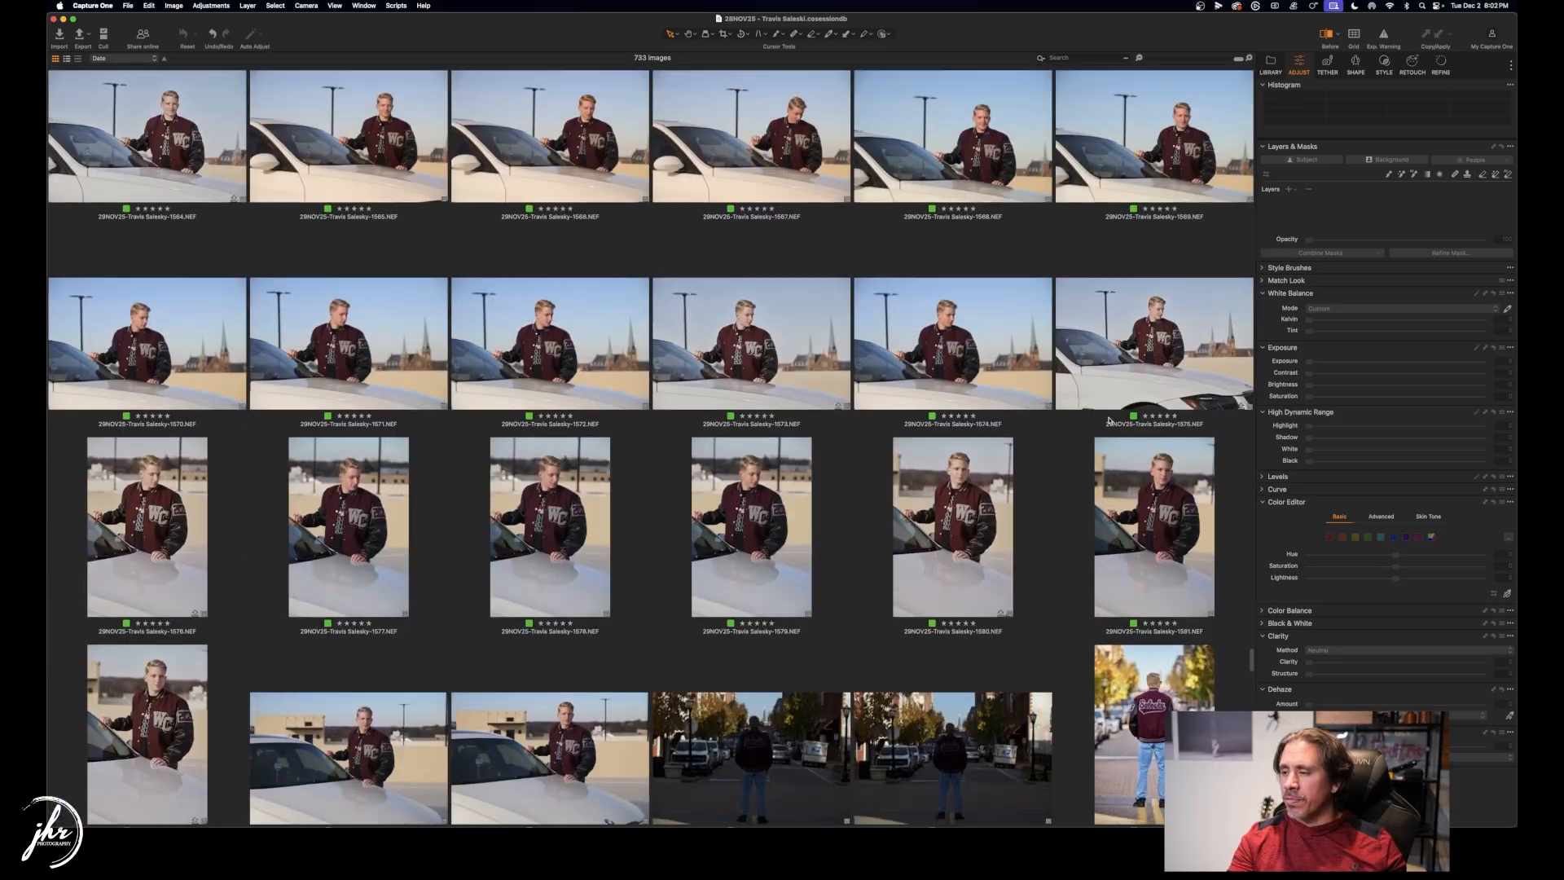
scroll(1109, 421, "up", 2)
scroll(1245, 657, "up", 20)
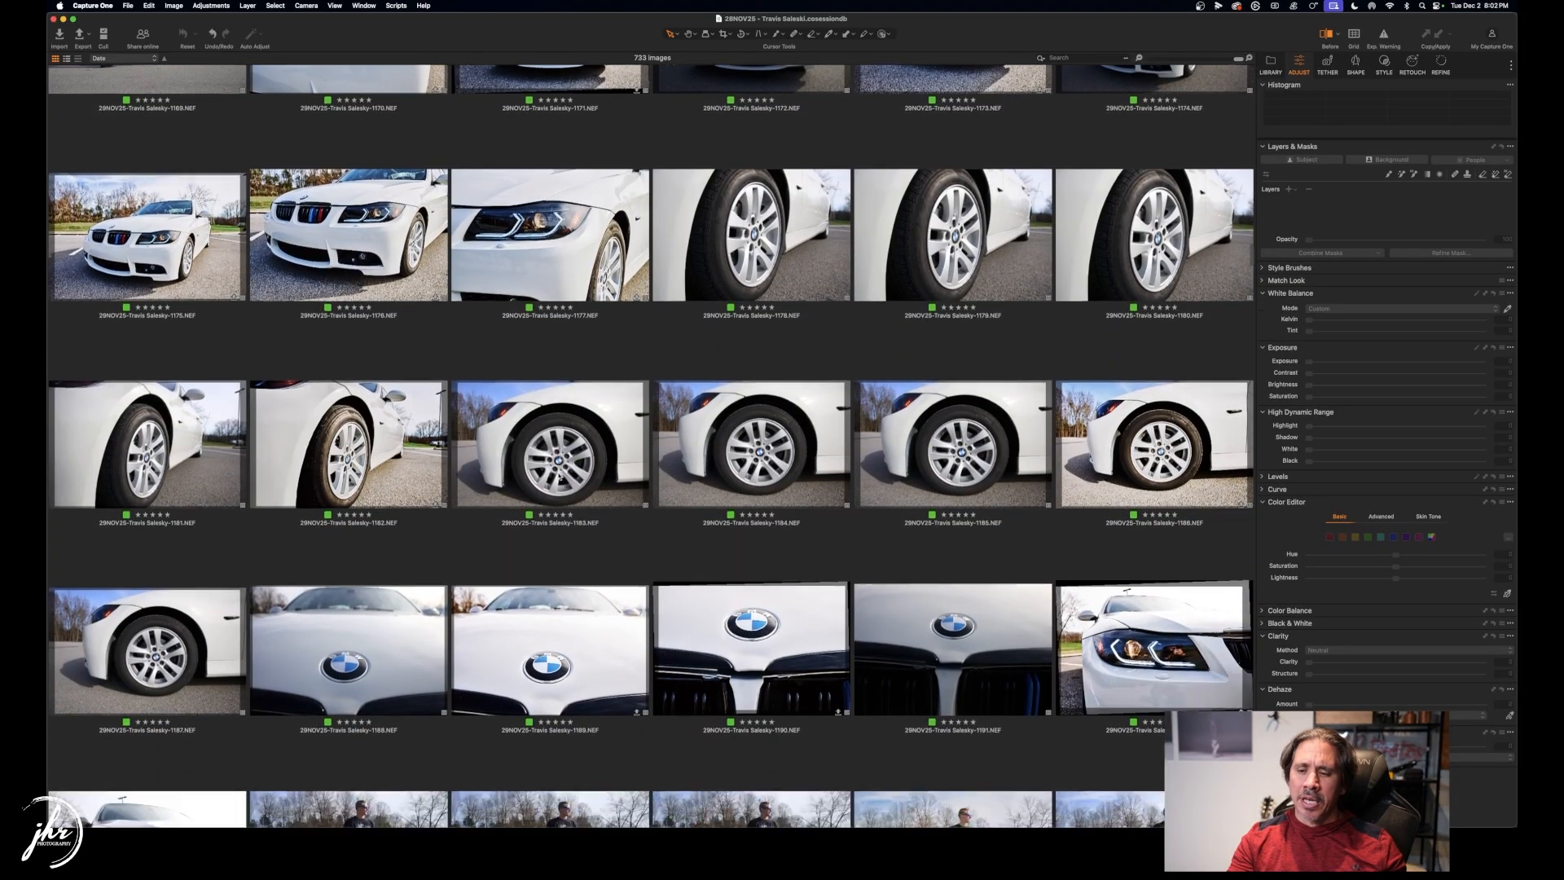
scroll(559, 477, "down", 10)
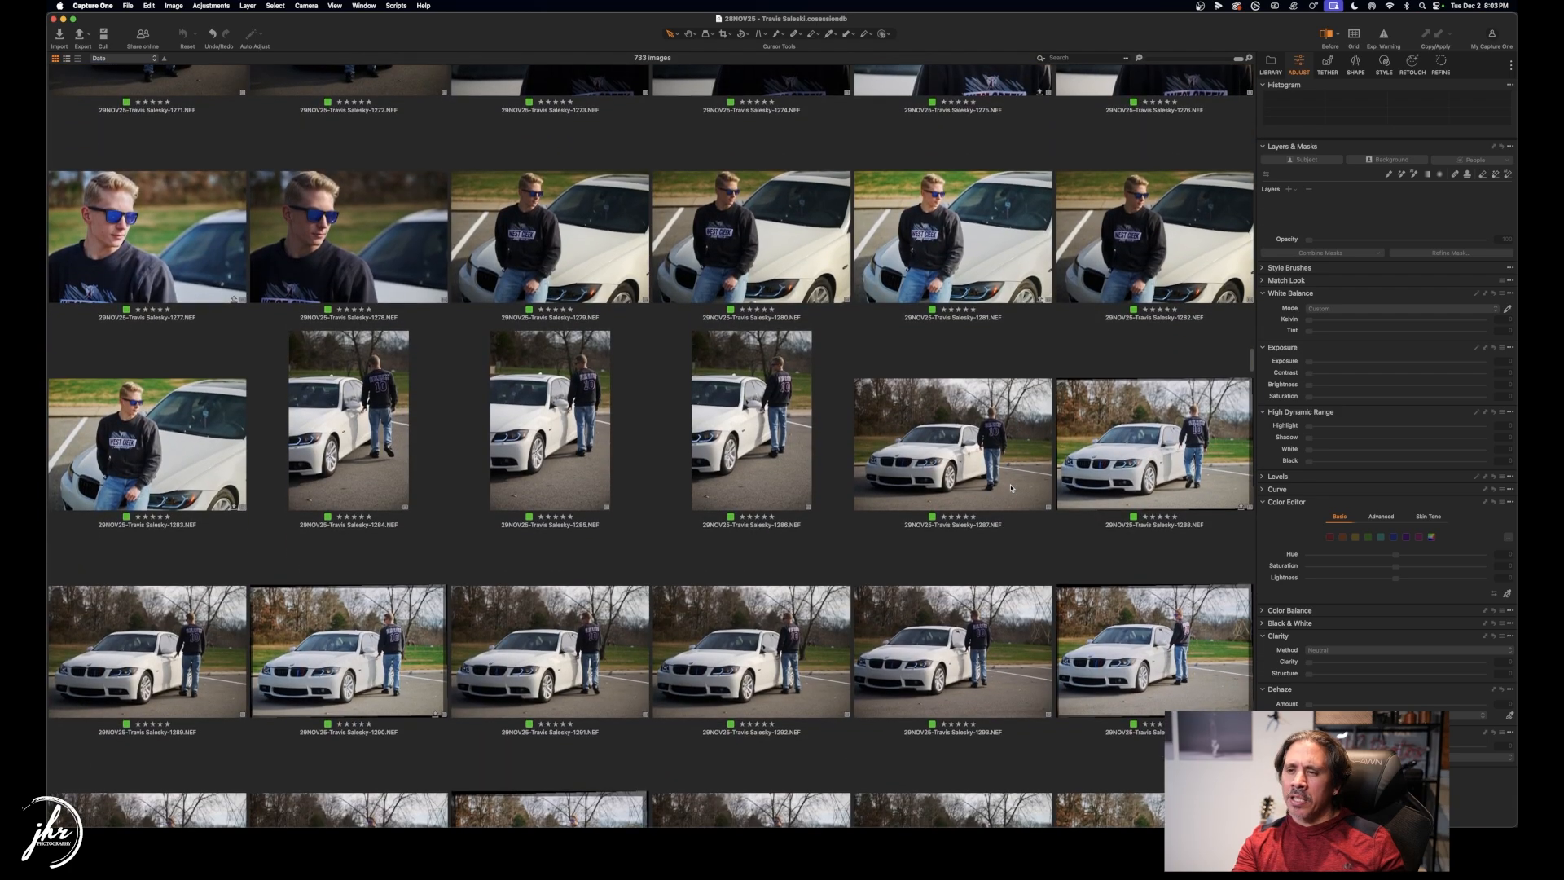
scroll(1000, 481, "down", 15)
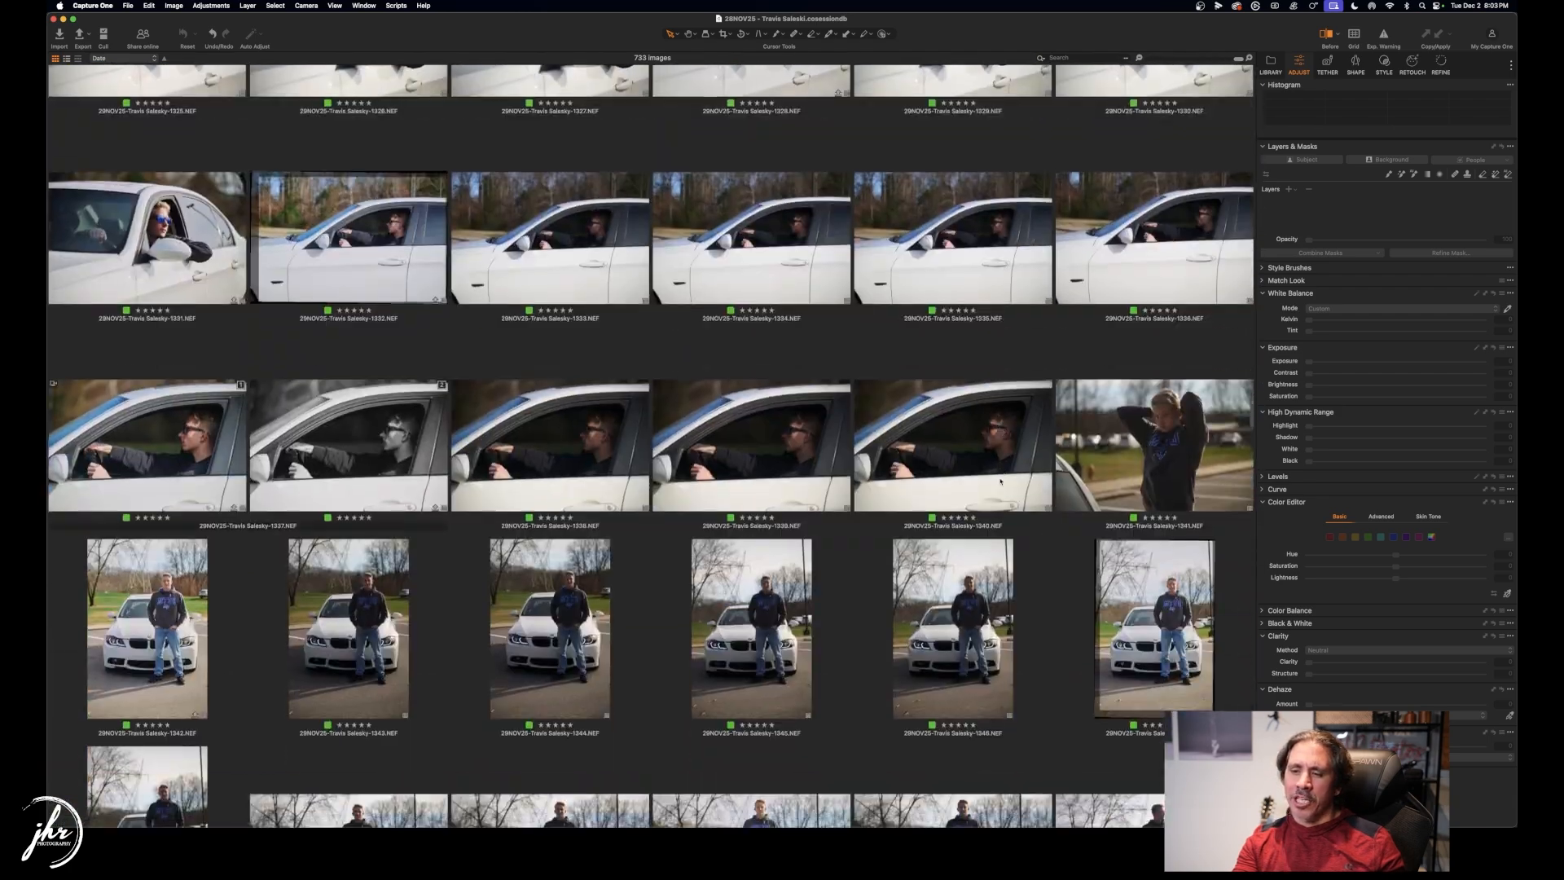
scroll(892, 426, "down", 10)
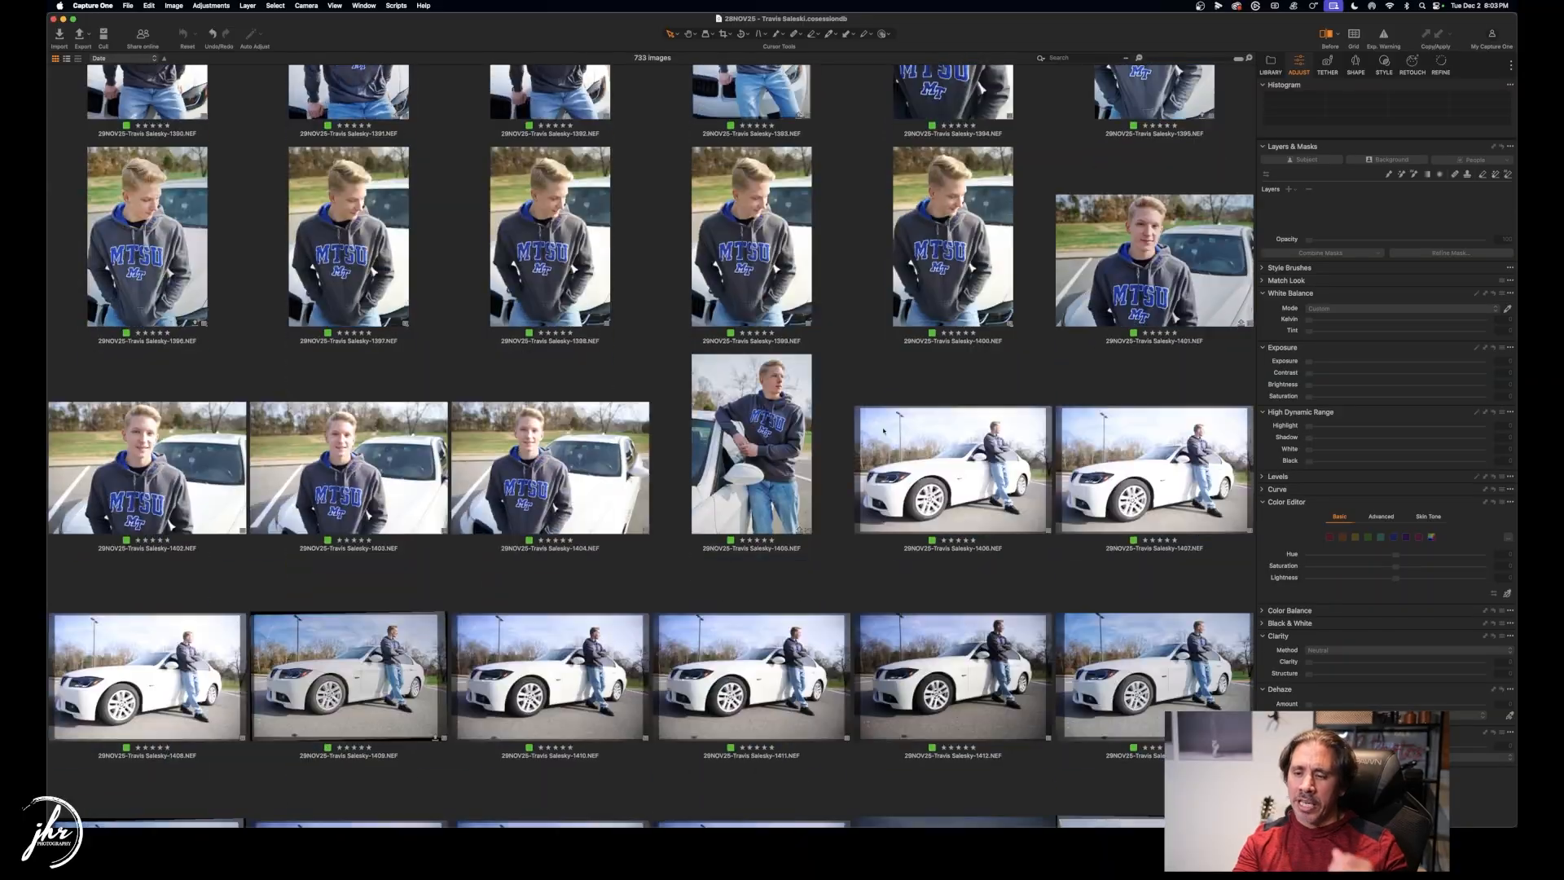
scroll(883, 430, "down", 10)
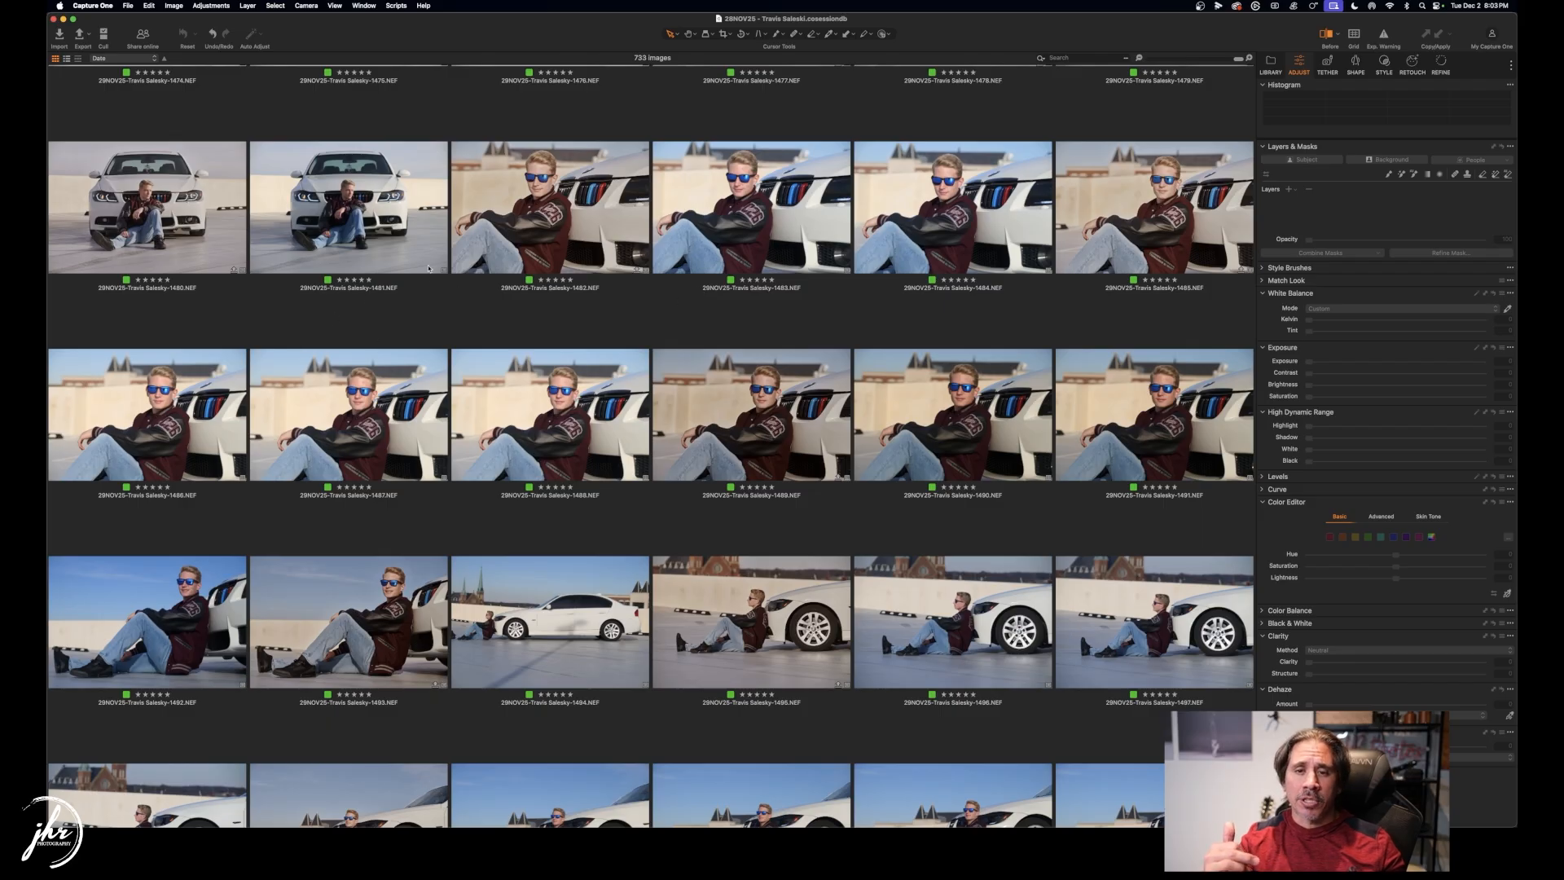
key("super+Tab")
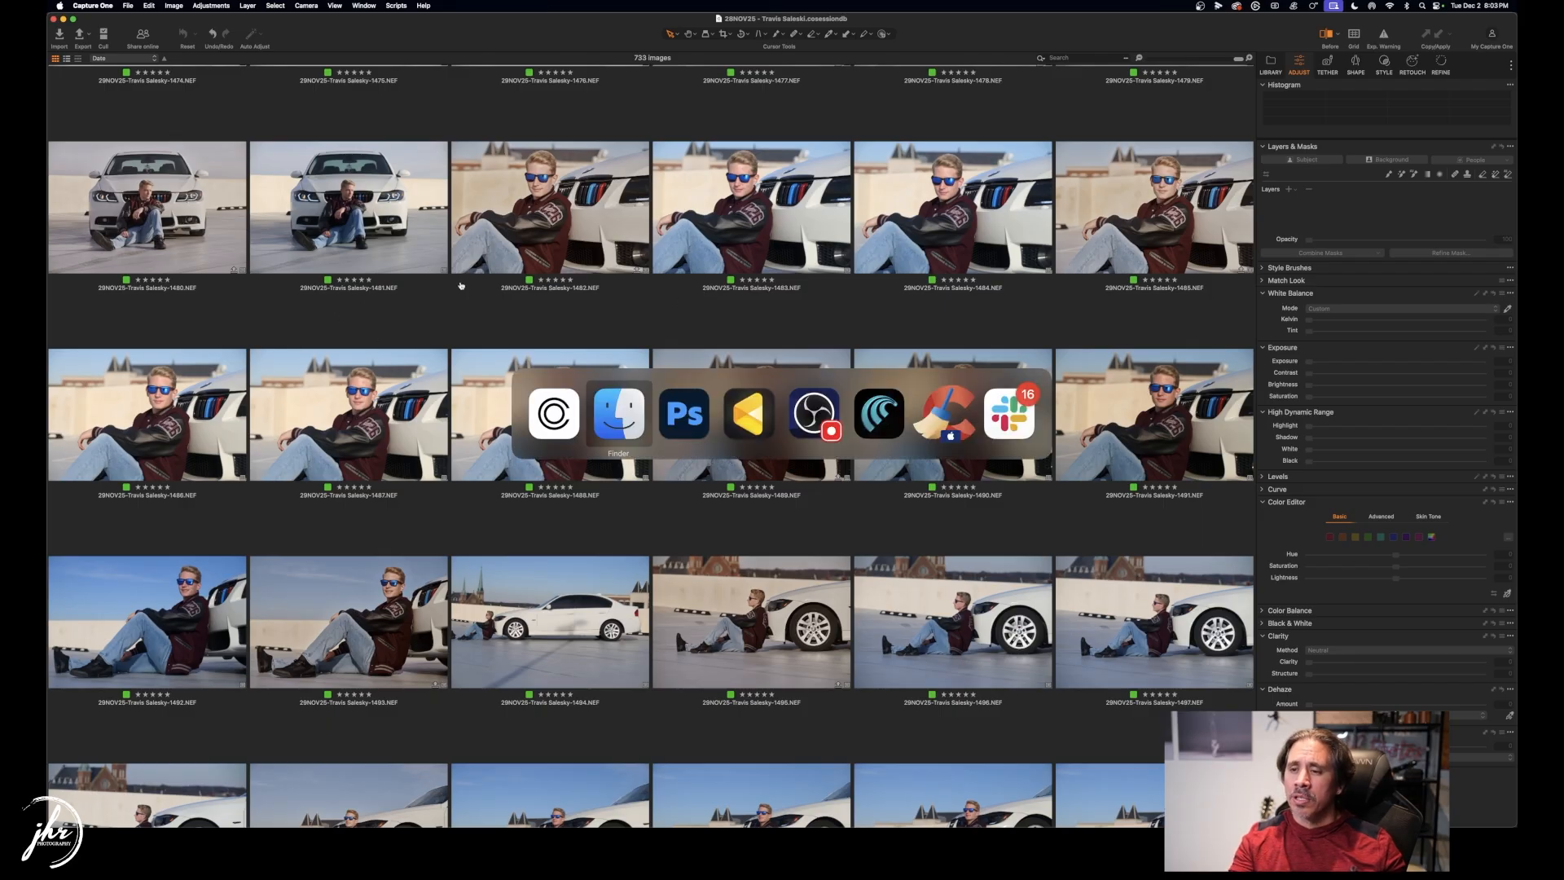
Browse Output > Proofs, then Output > TIF showing the 1237, 1489 and 1684 TIFFs, and reposition the window.
left_click(535, 217)
left_click(743, 206)
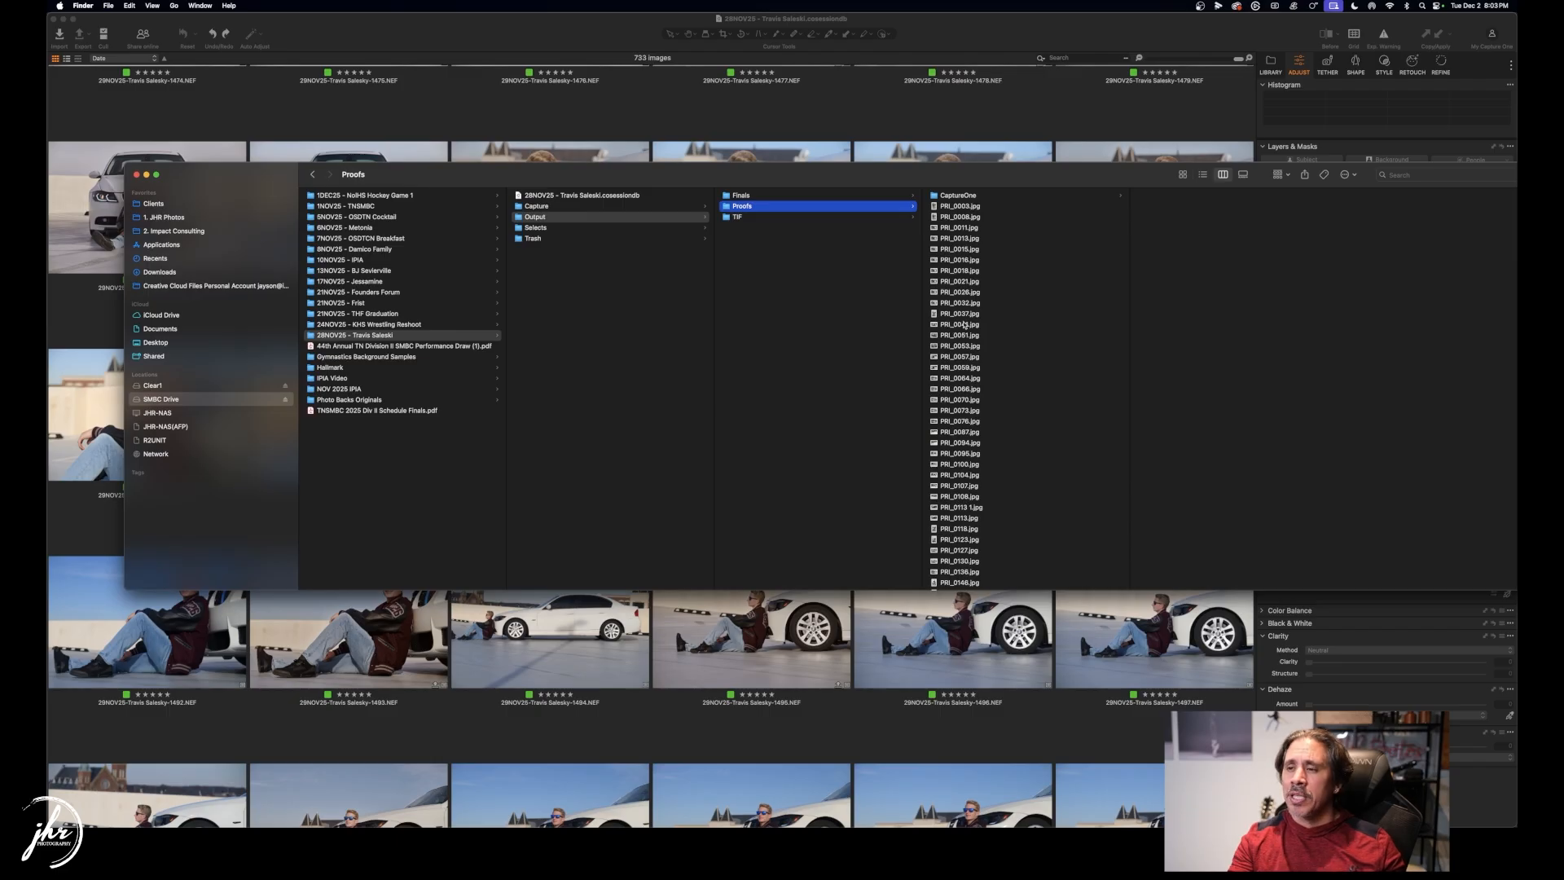
left_click(772, 218)
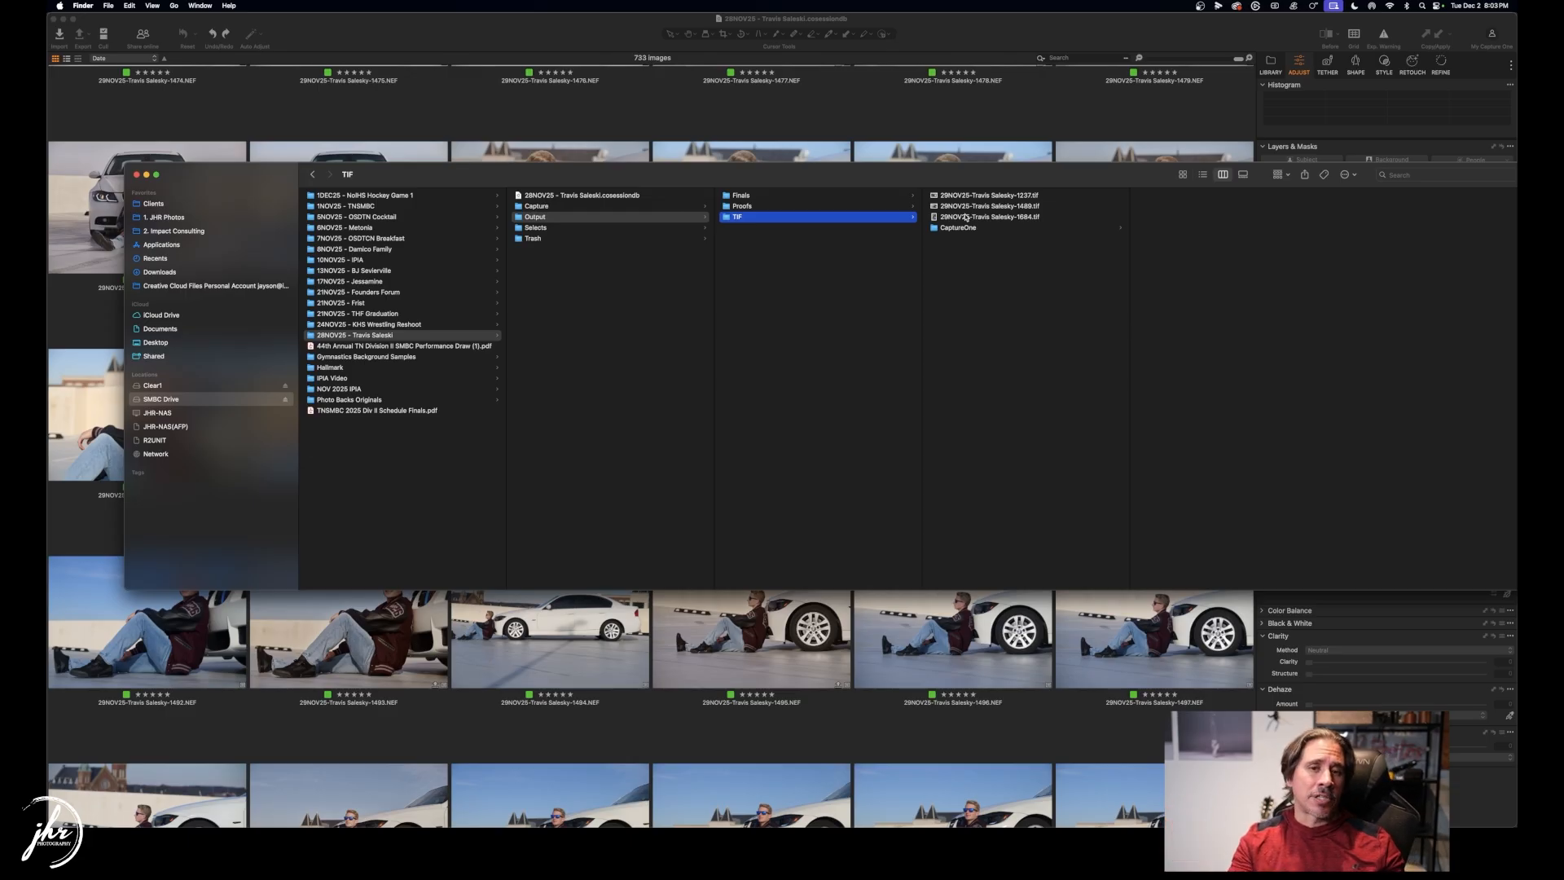
left_click_drag(826, 182, 789, 184)
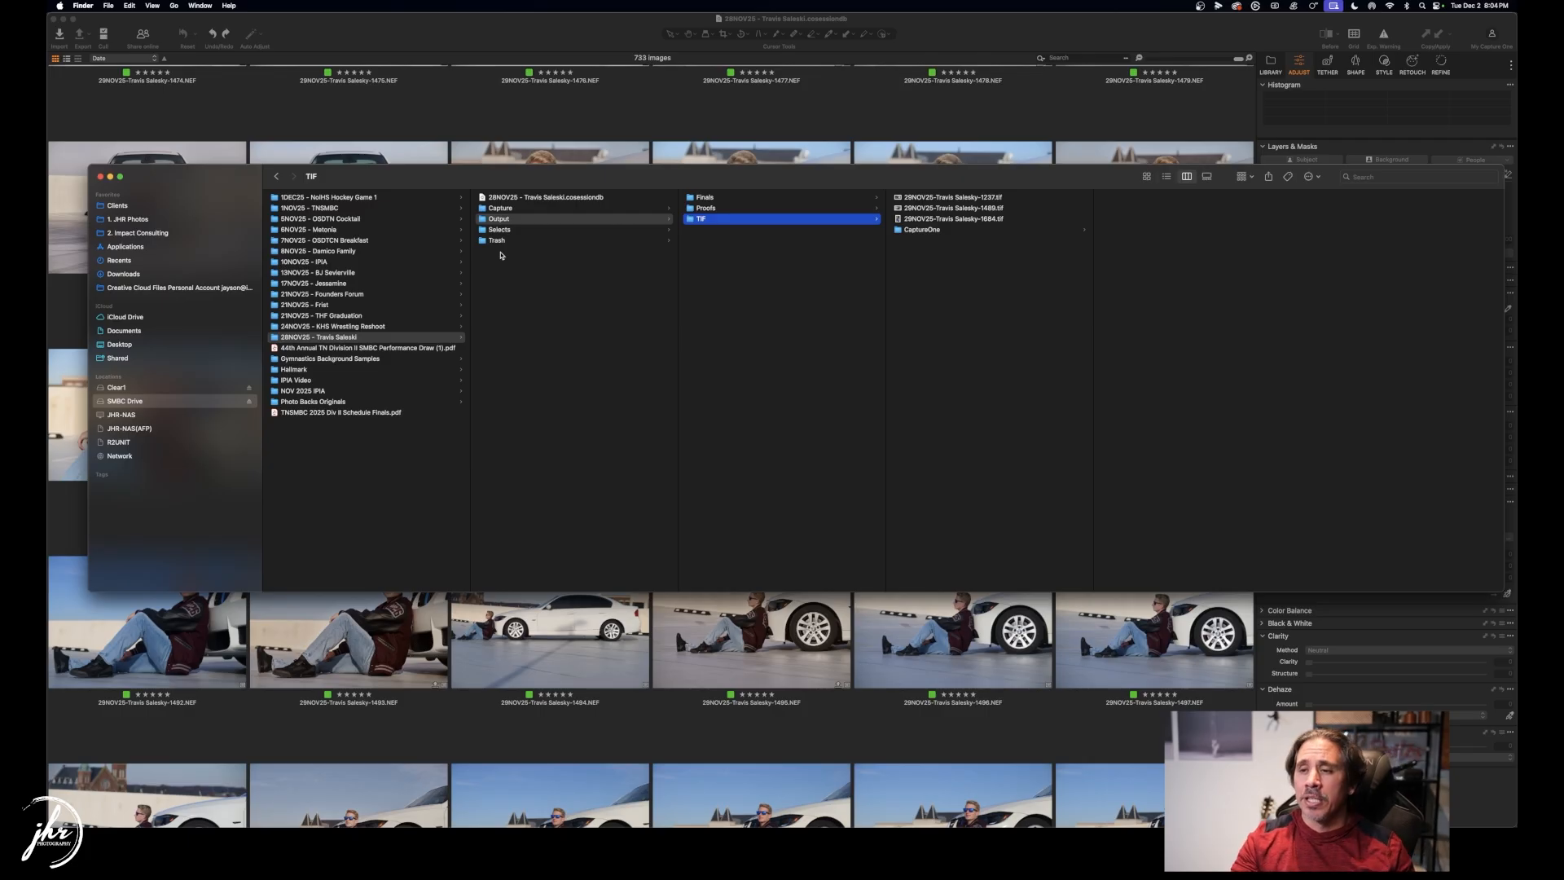
left_click_drag(480, 185, 453, 173)
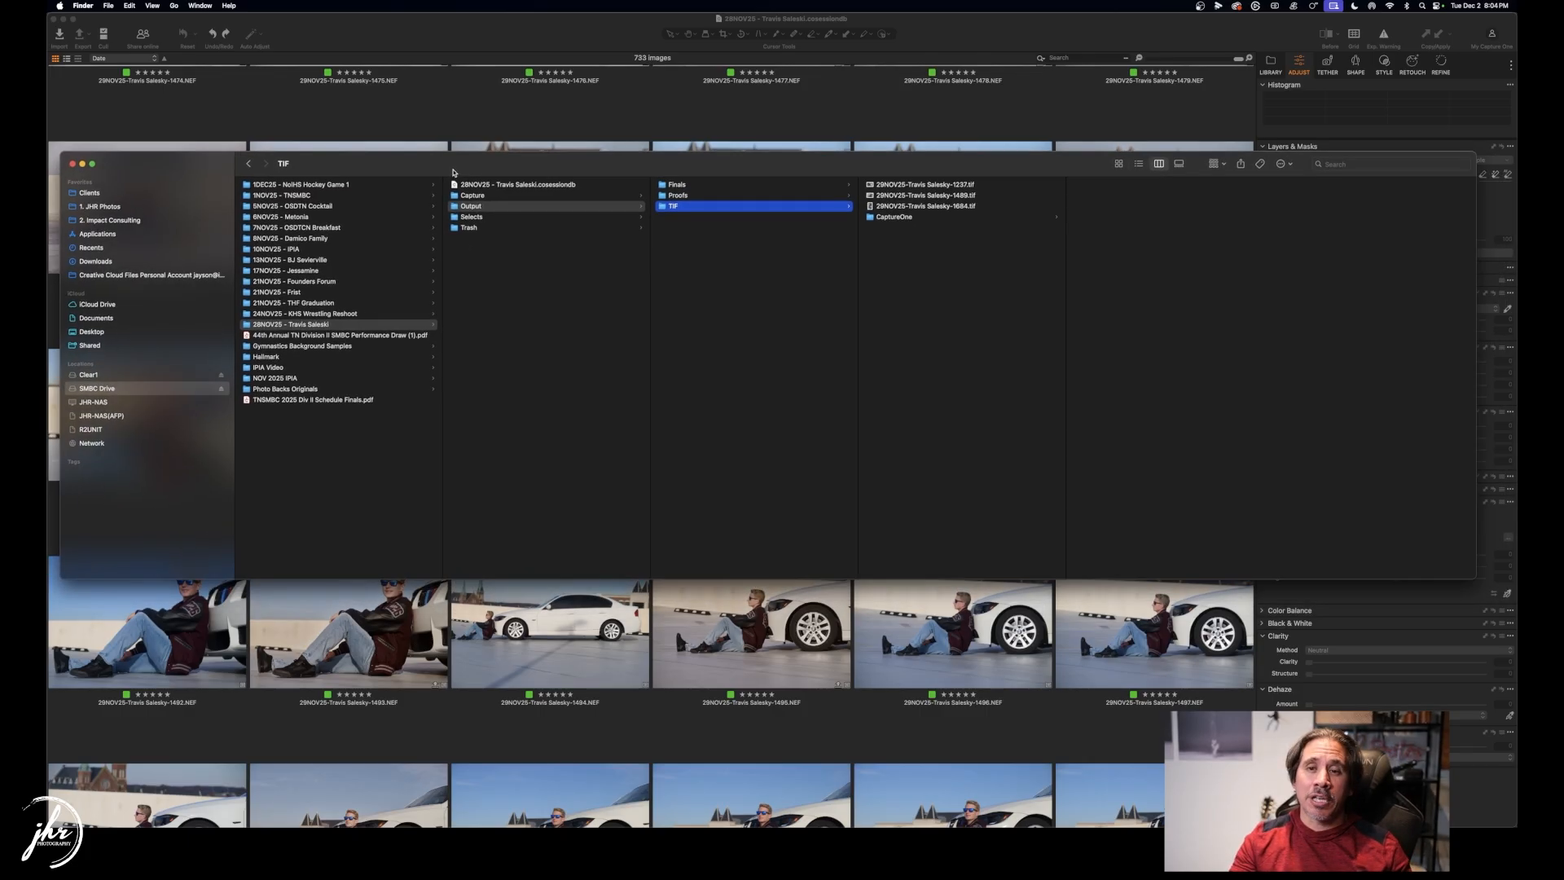